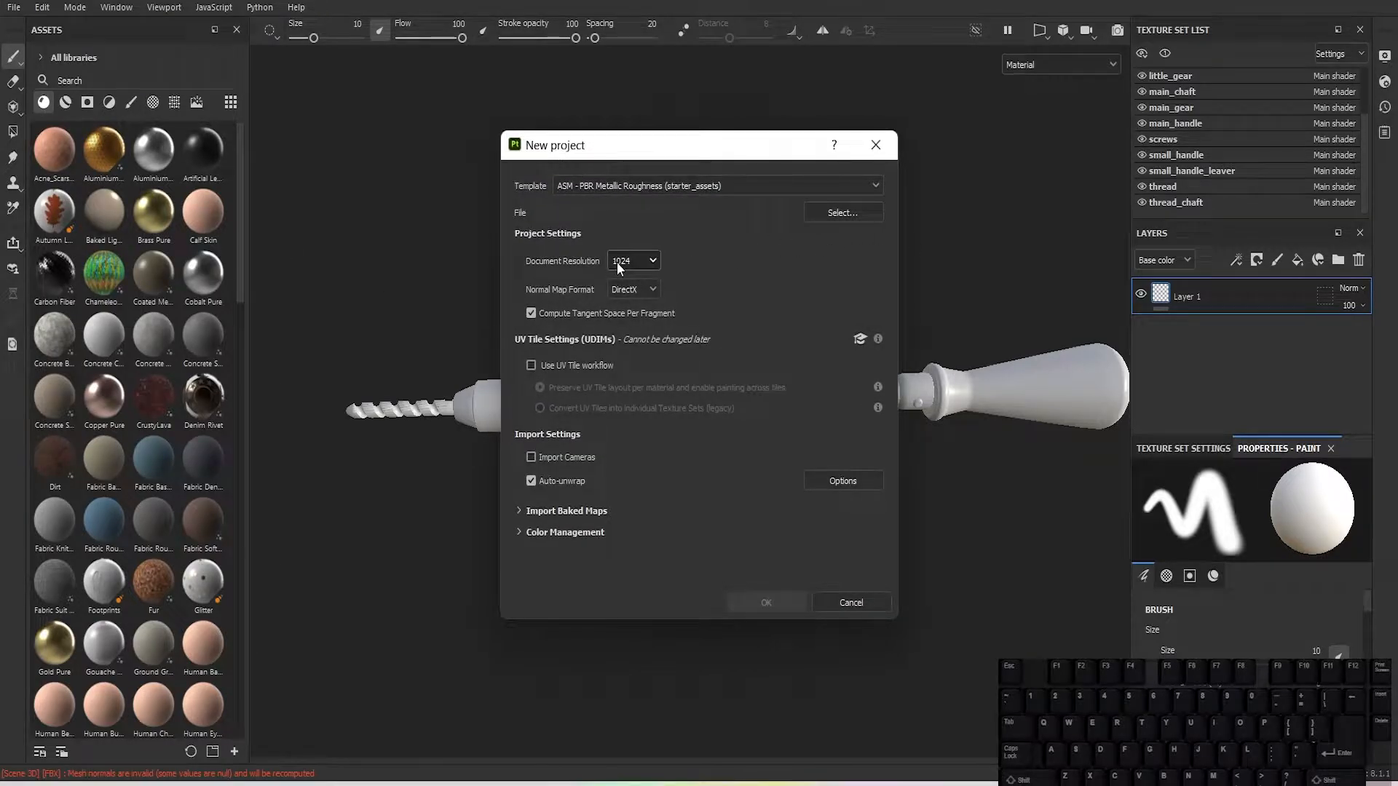
# Step: Dismiss the New project dialog and look through the drill model's texture sets
pyautogui.click(851, 604)
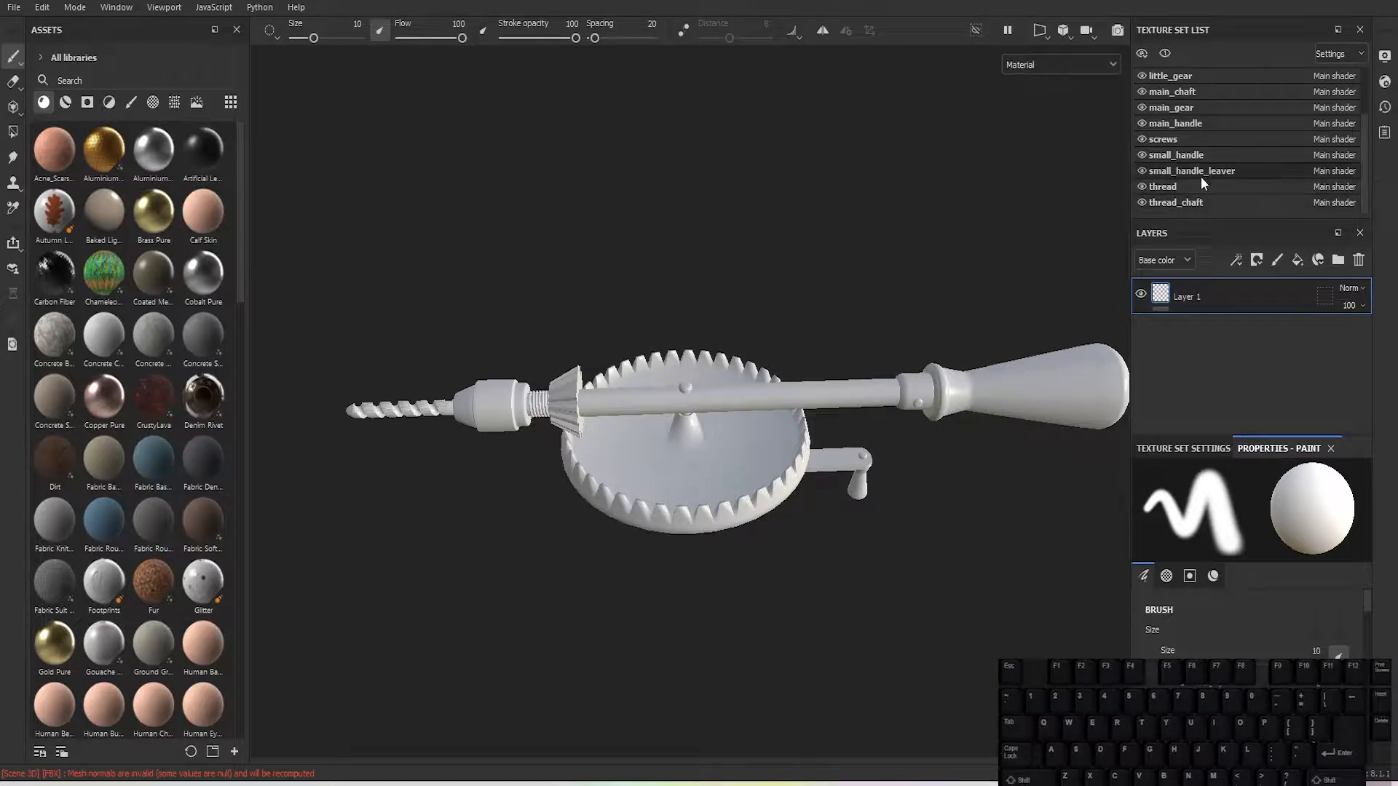
pyautogui.scroll(2, 1199, 171)
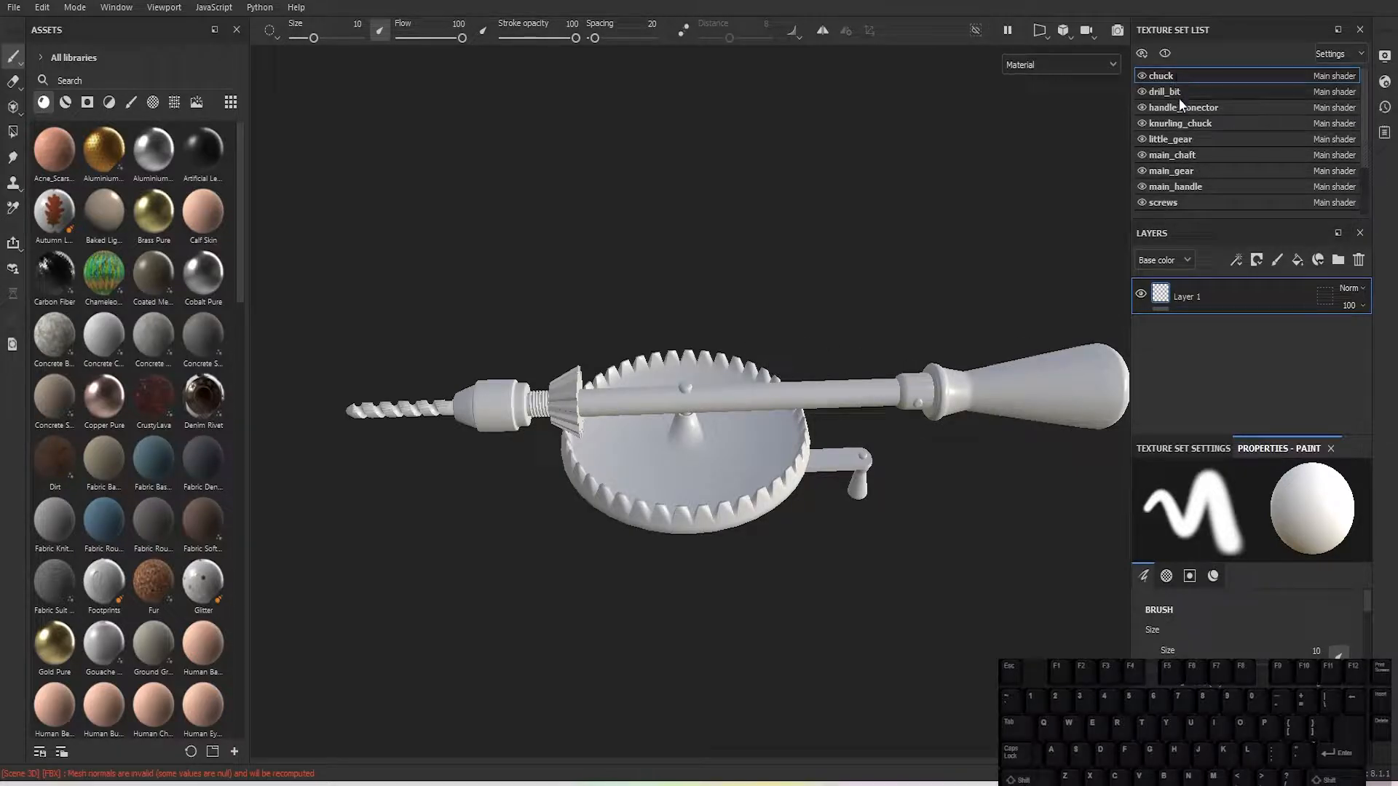
pyautogui.scroll(-2, 1179, 102)
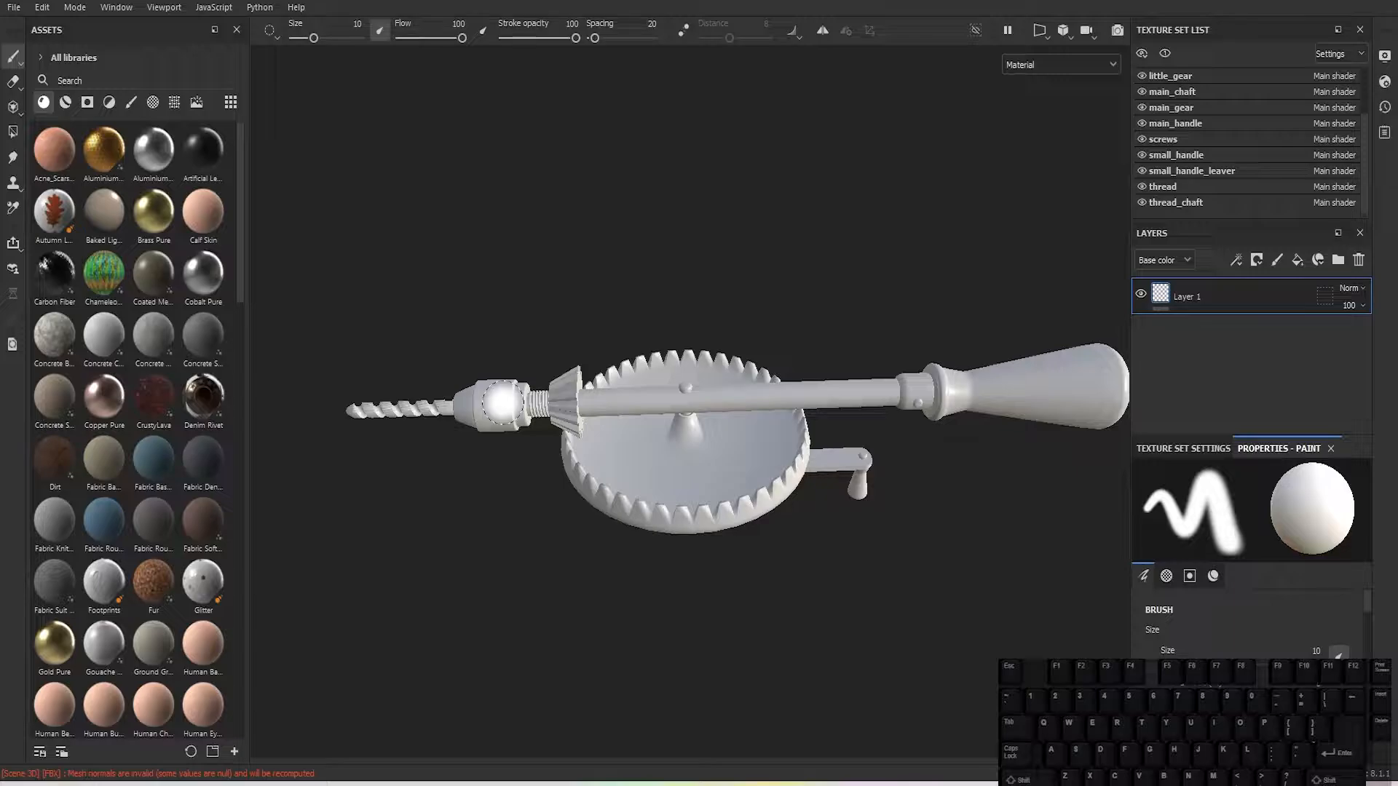
# Step: Bake the selected mesh maps for all texture sets at an output size of 2048
pyautogui.click(42, 10)
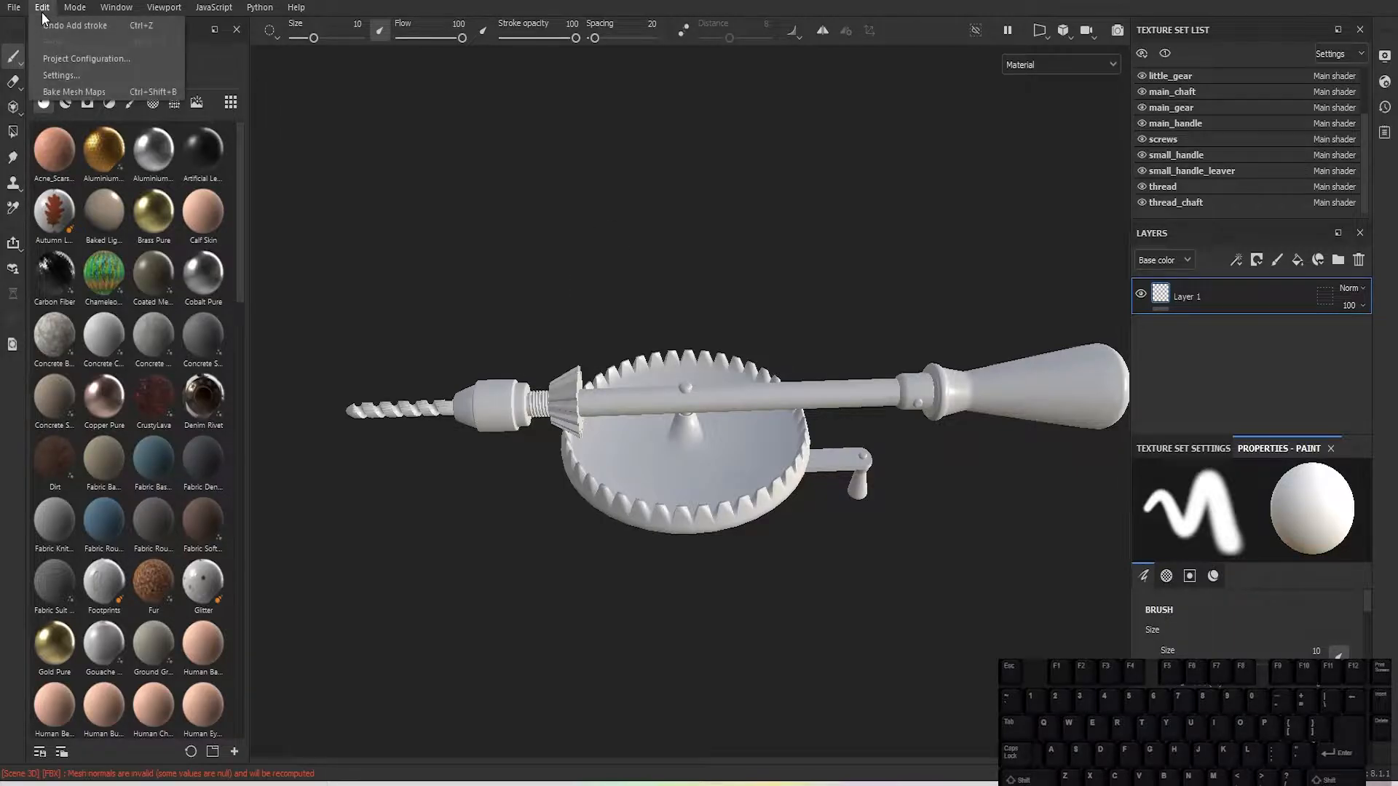
pyautogui.click(76, 92)
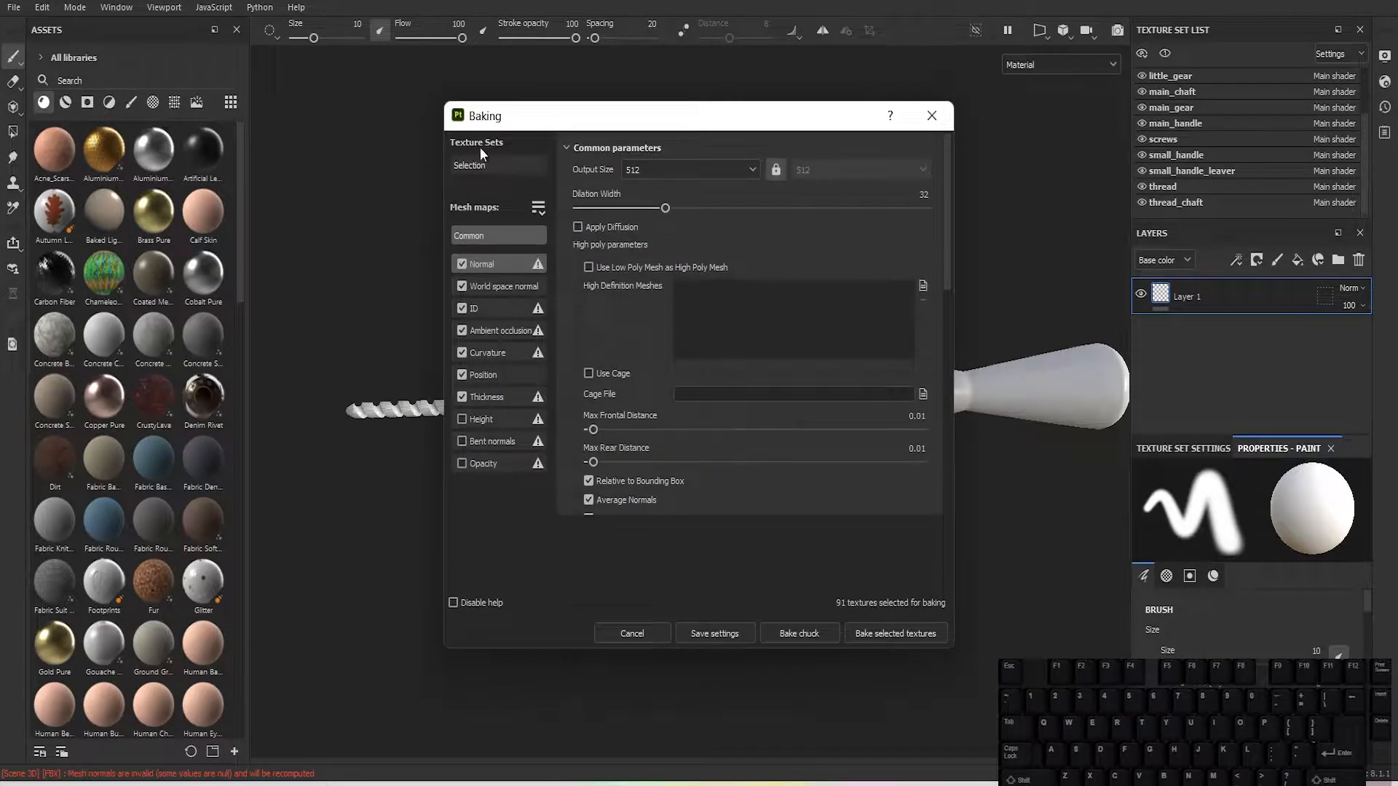
pyautogui.click(664, 169)
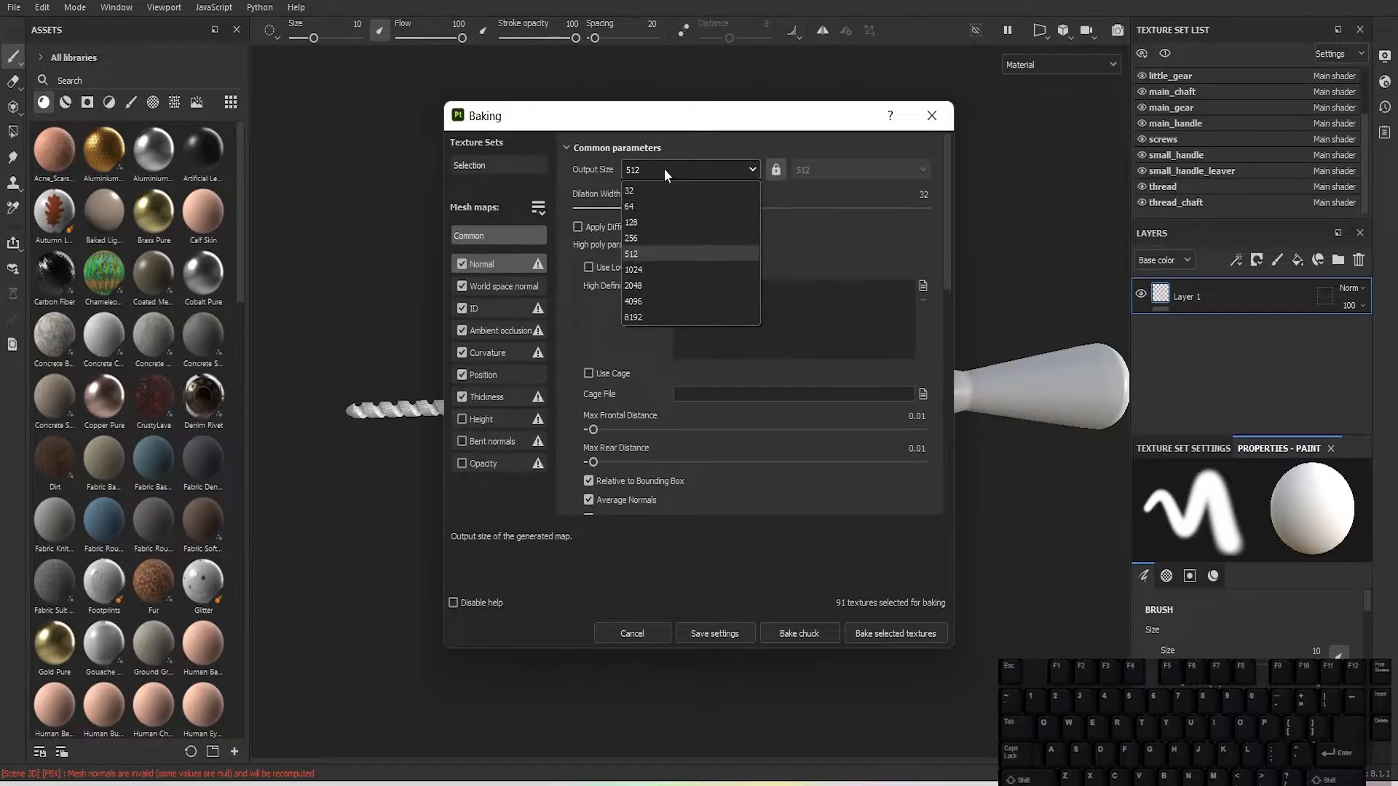
pyautogui.click(668, 284)
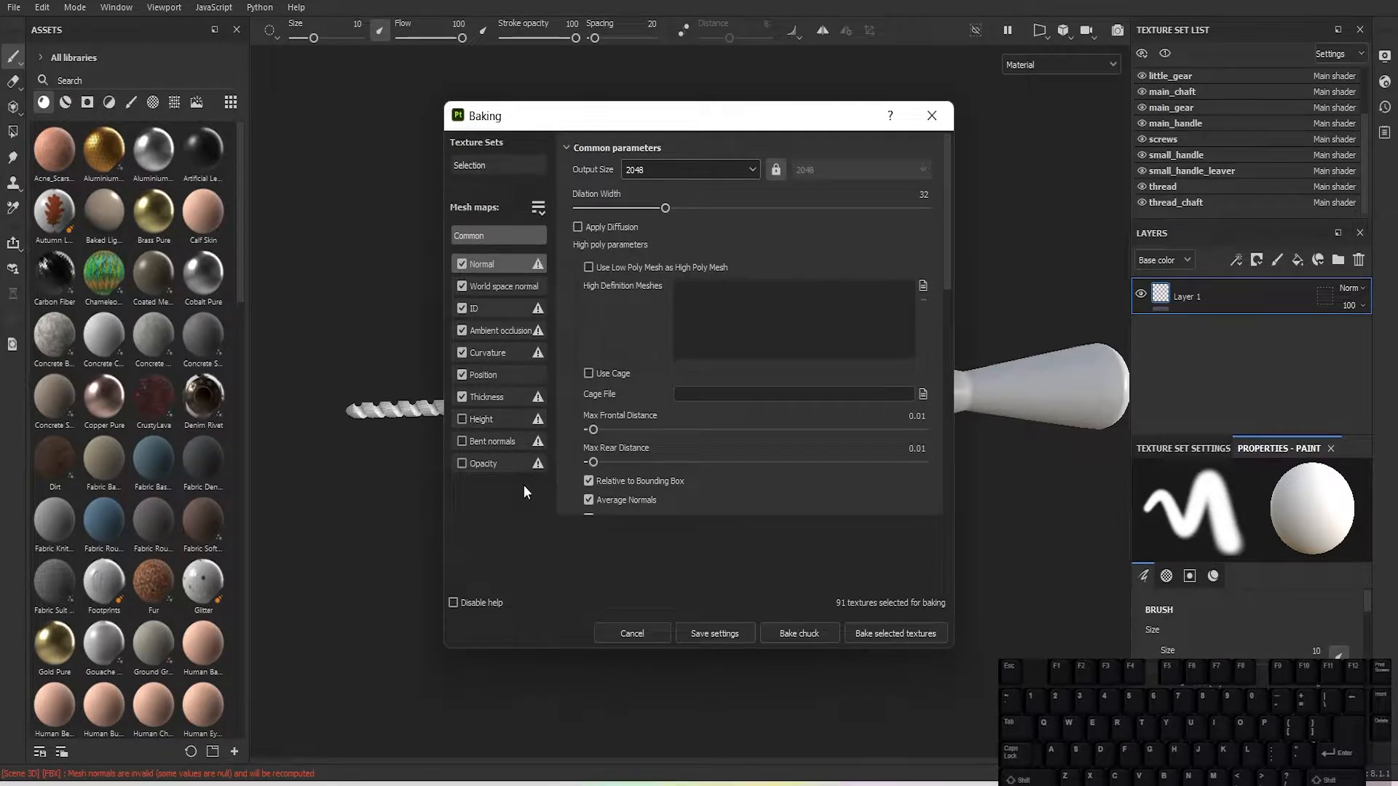
pyautogui.click(894, 633)
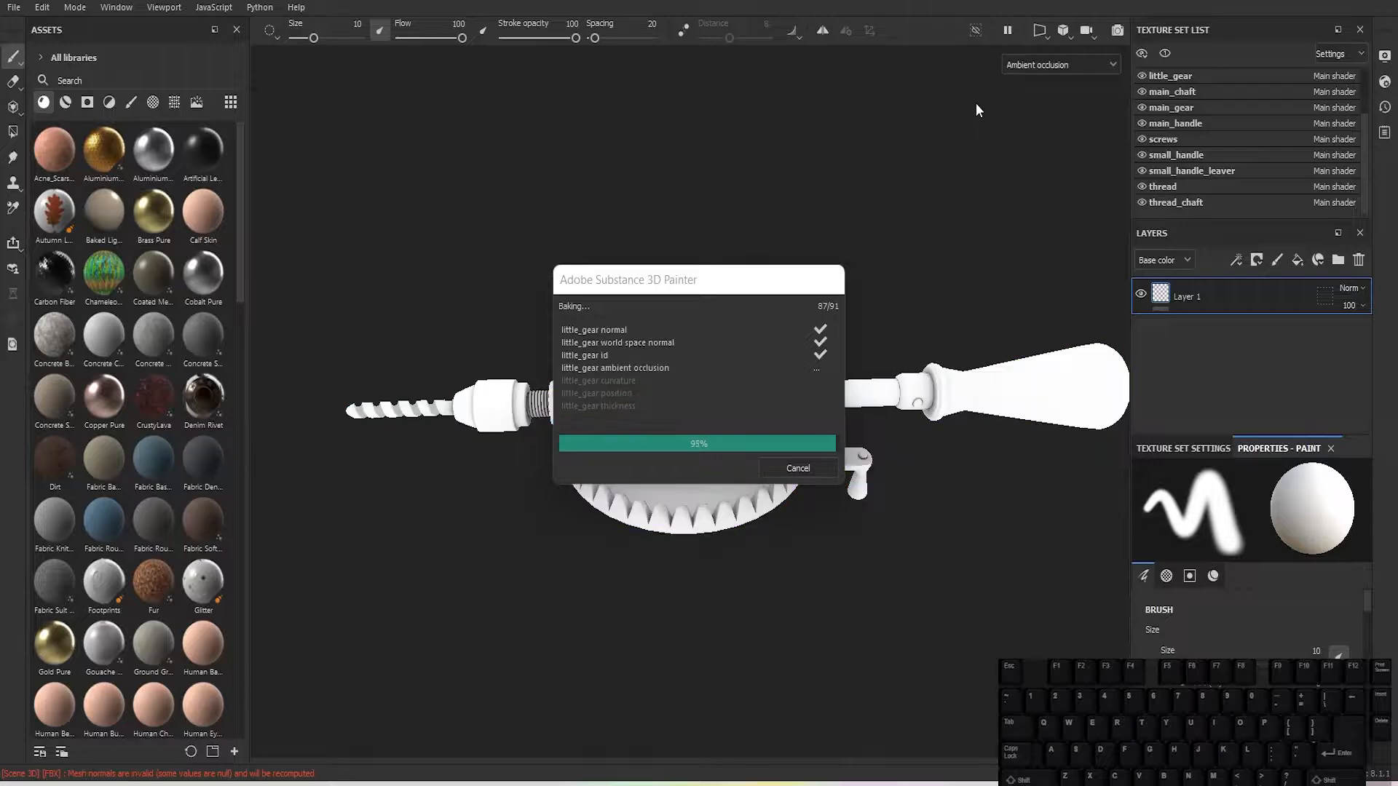
pyautogui.click(799, 467)
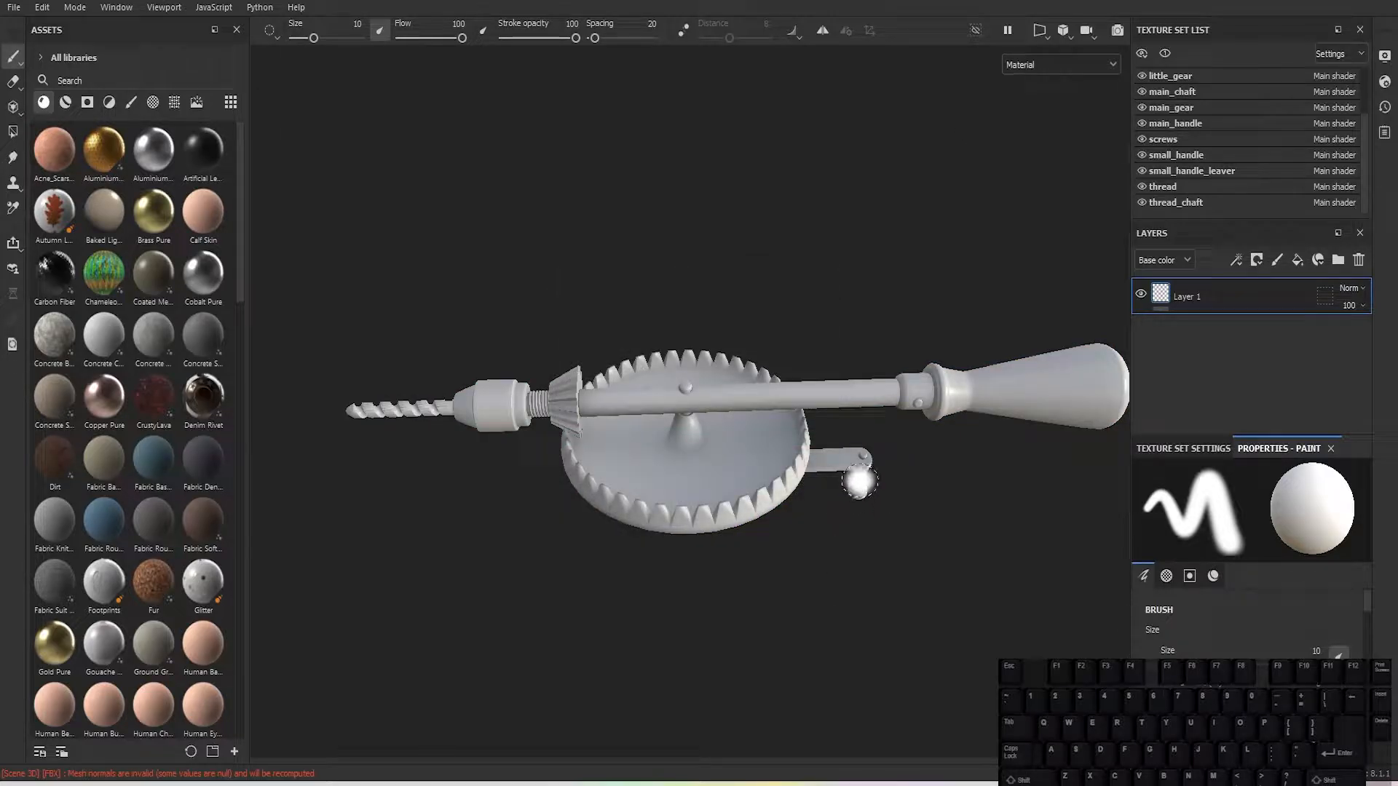
# Step: Apply the Wood Rough material to the drill's main handle
pyautogui.keyDown('alt'); pyautogui.moveTo(866, 524); pyautogui.dragTo(823, 515); pyautogui.keyUp('alt')
pyautogui.scroll(10, 665, 524)
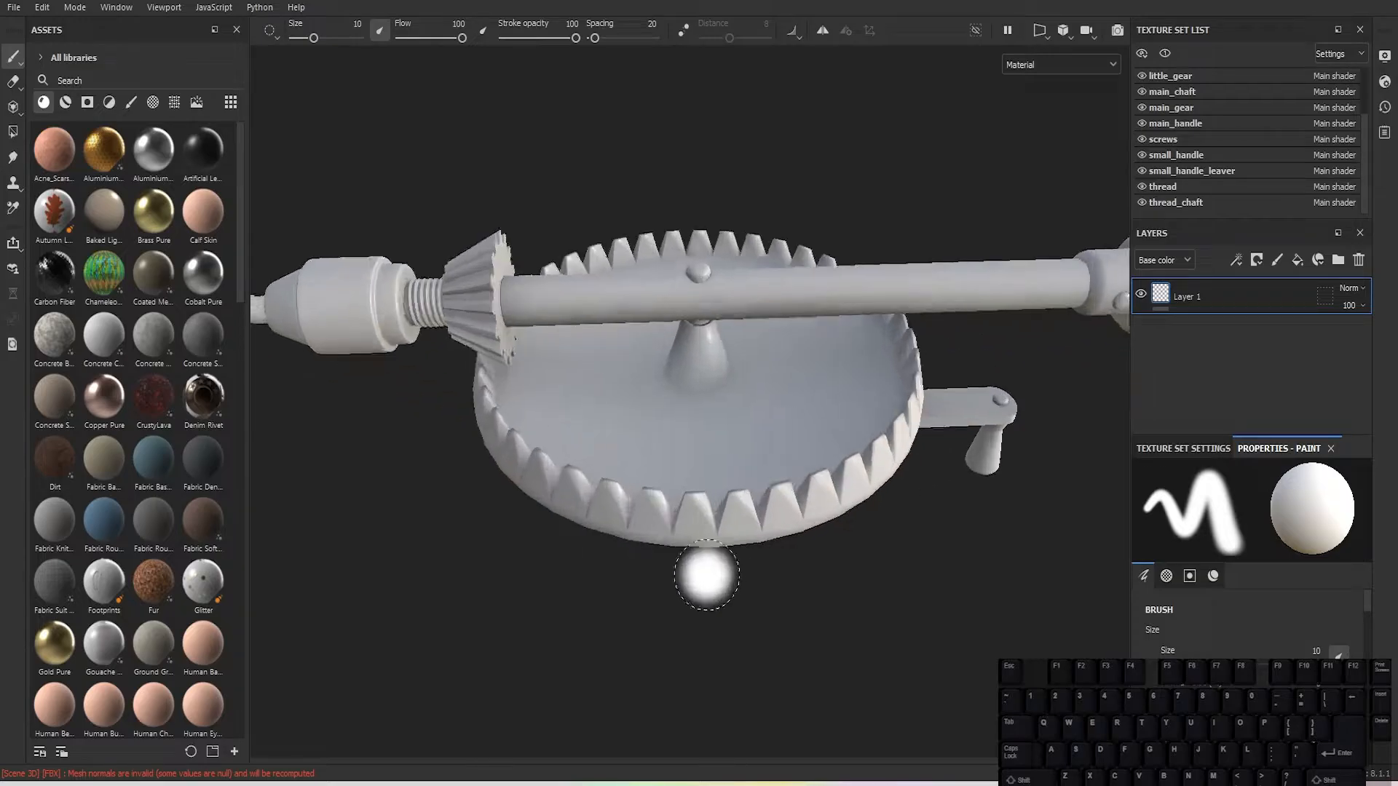
pyautogui.scroll(-10, 739, 573)
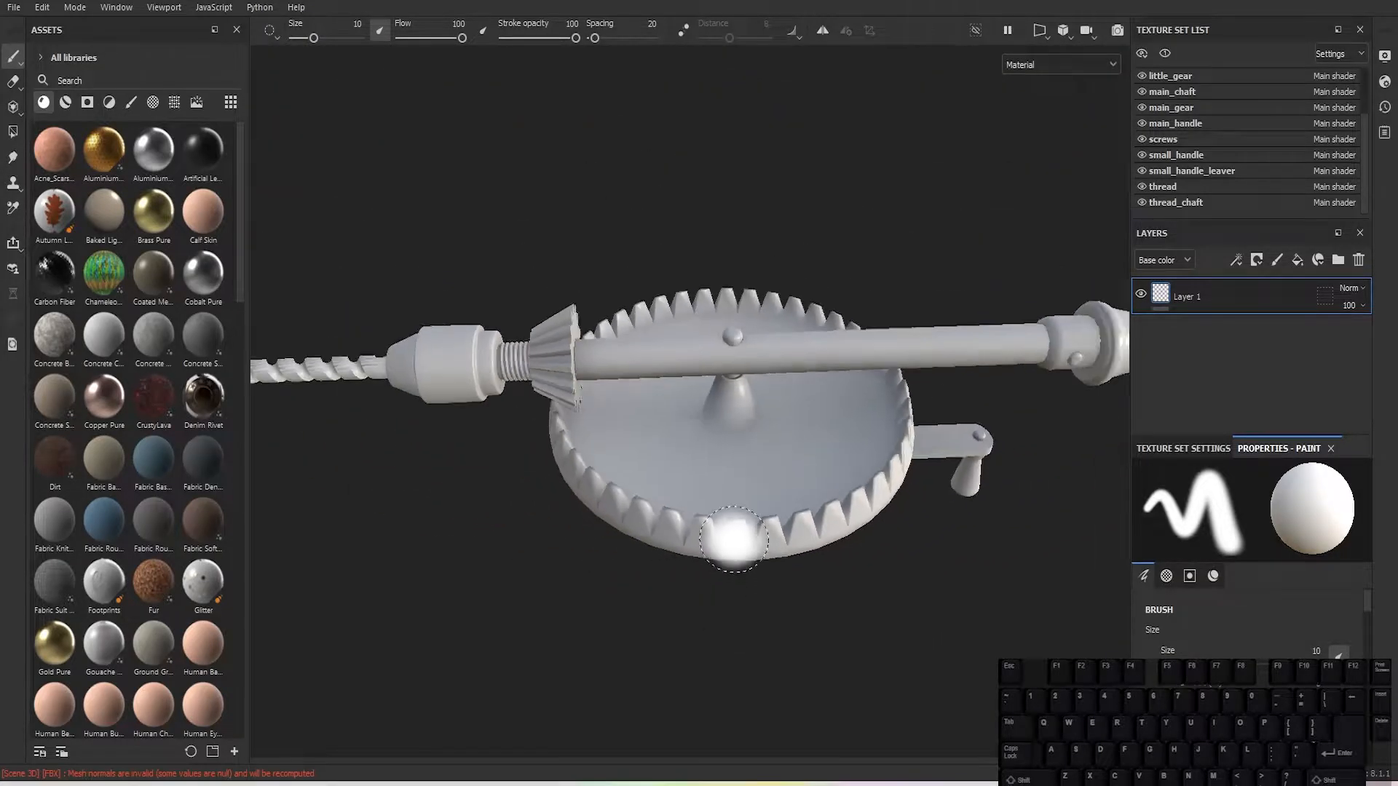
pyautogui.keyDown('alt'); pyautogui.moveTo(762, 465); pyautogui.dragTo(578, 446, button='middle'); pyautogui.keyUp('alt')
pyautogui.scroll(-2, 579, 445)
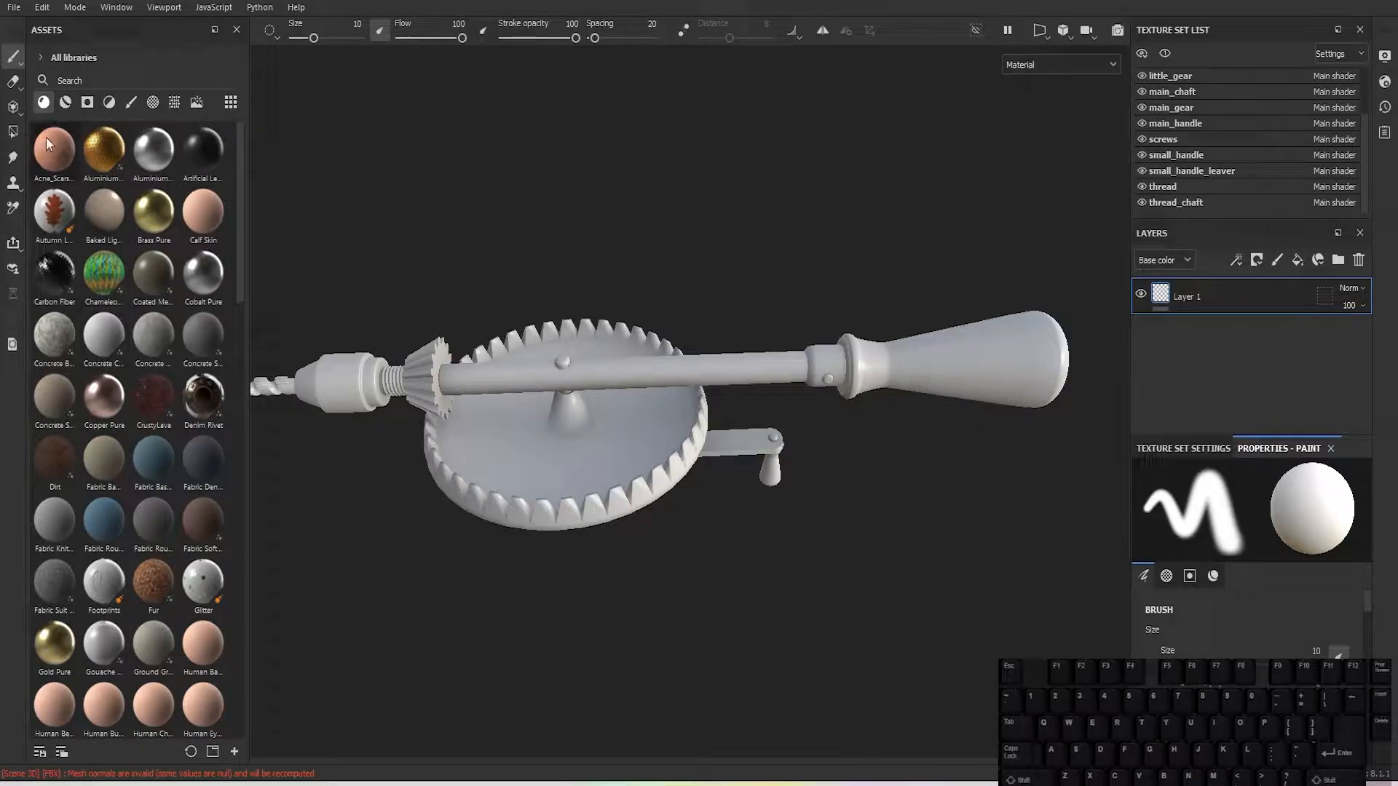
pyautogui.scroll(-8, 67, 224)
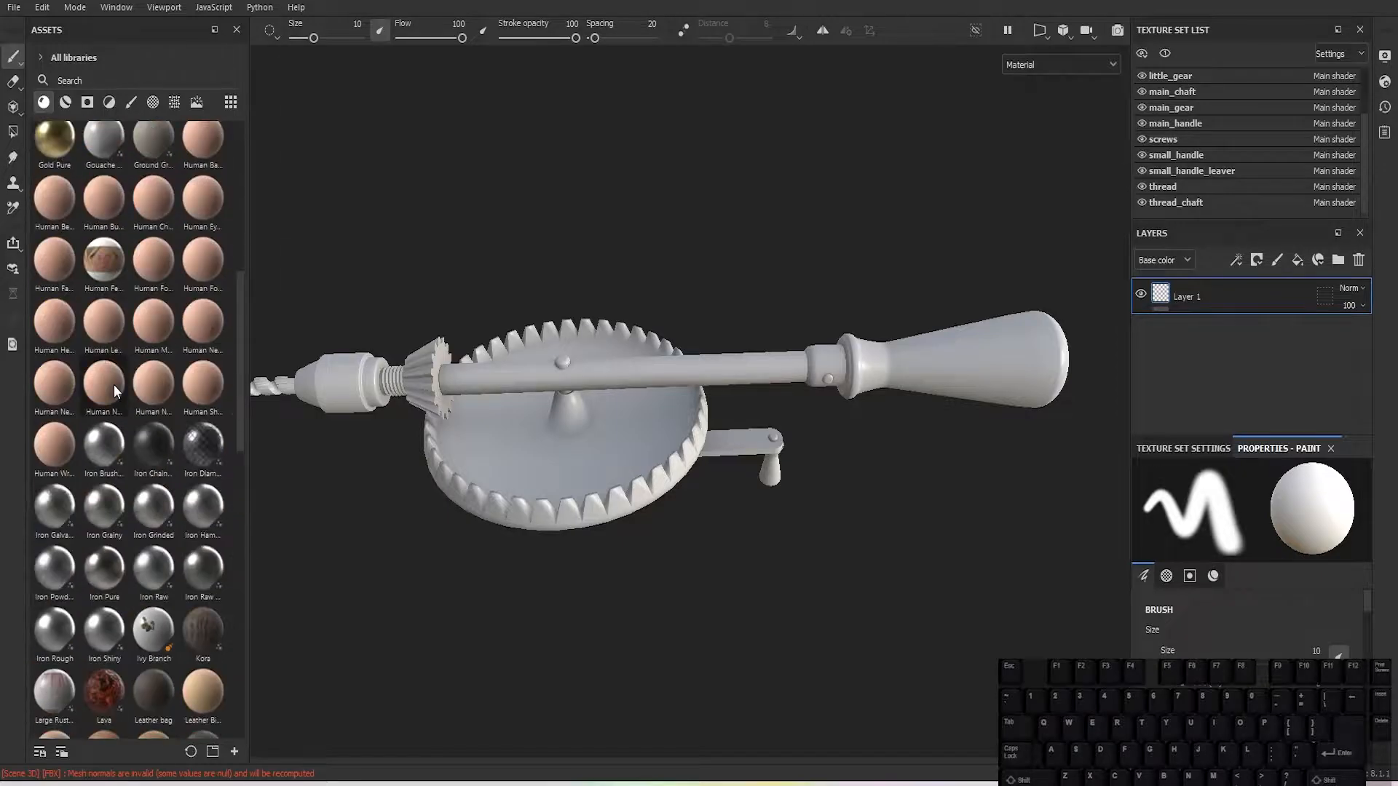
pyautogui.scroll(8, 114, 385)
pyautogui.click(65, 102)
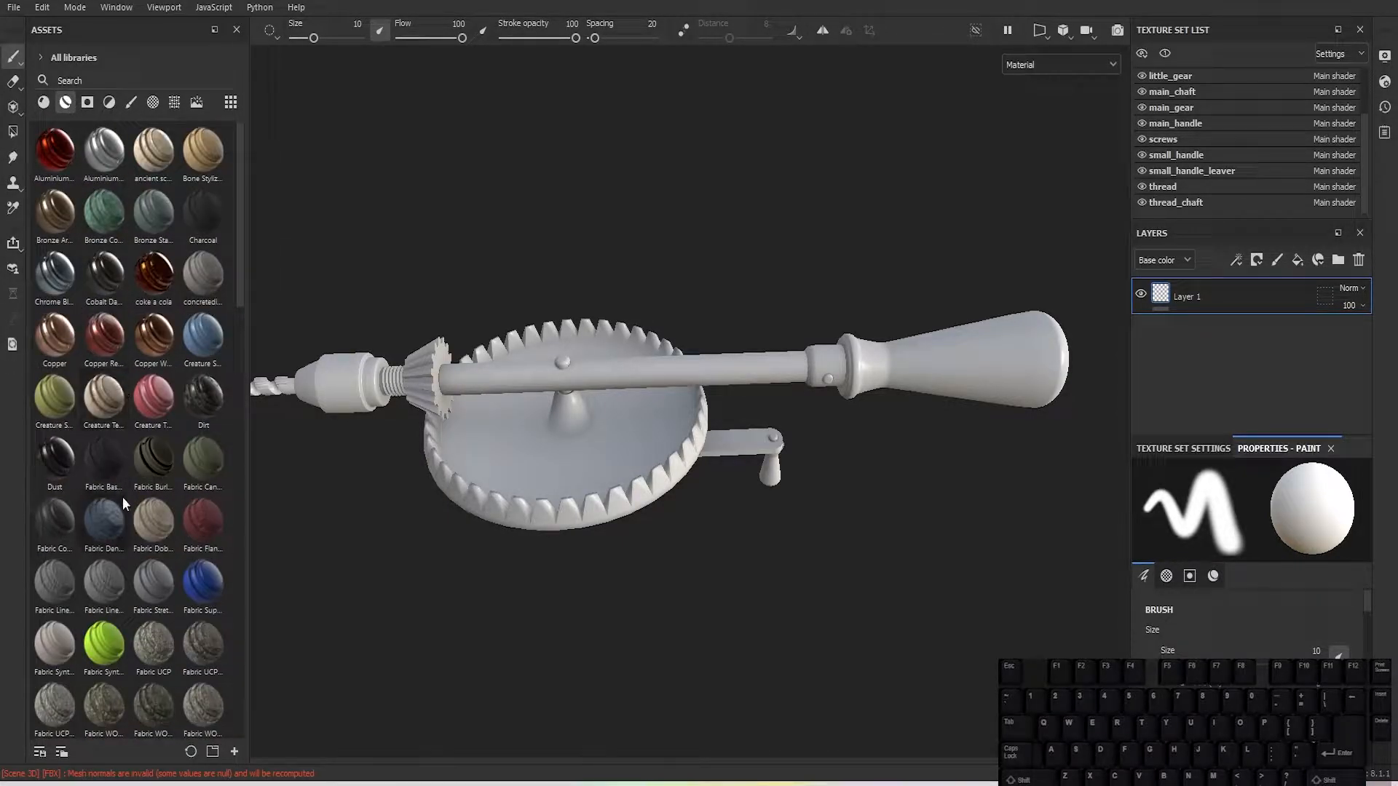
pyautogui.click(43, 102)
pyautogui.scroll(-10, 131, 367)
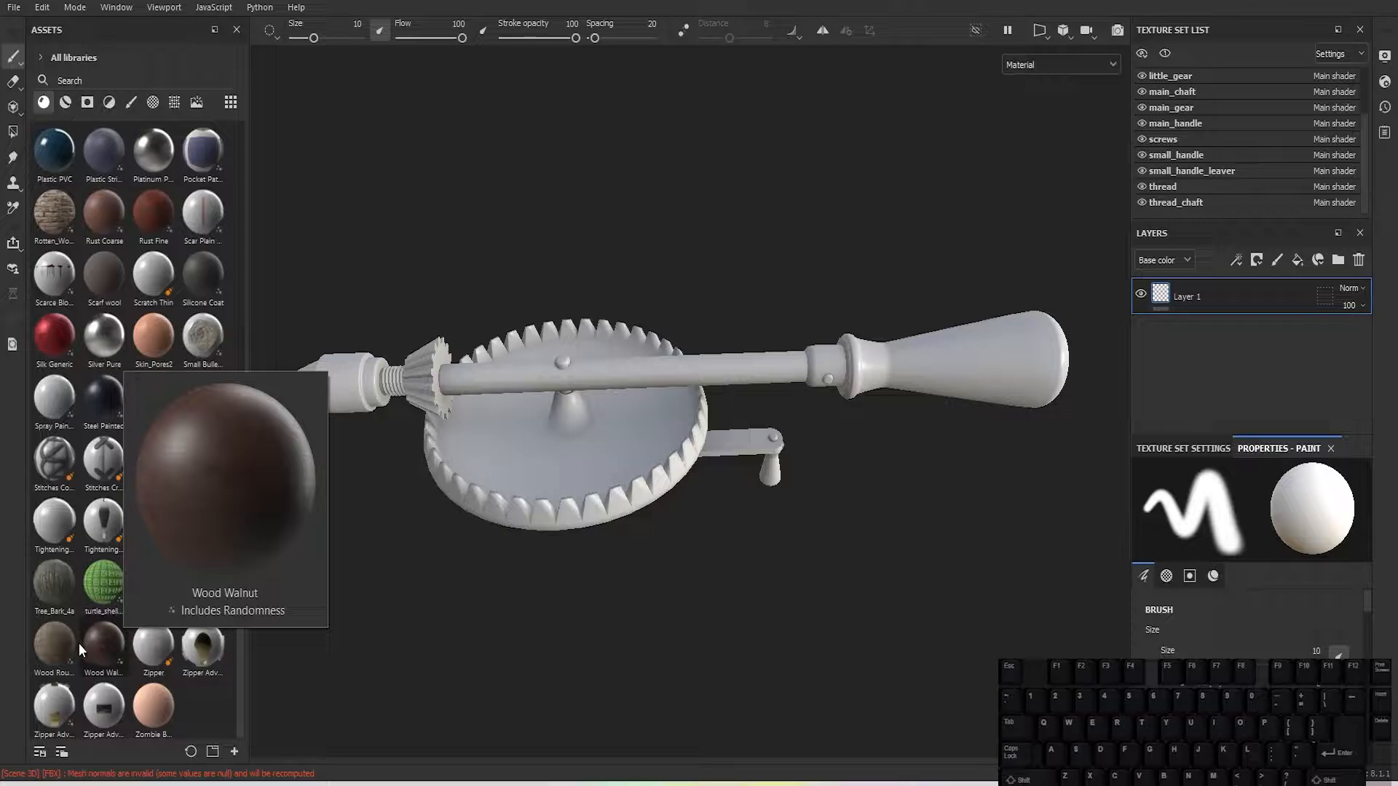
pyautogui.moveTo(66, 643)
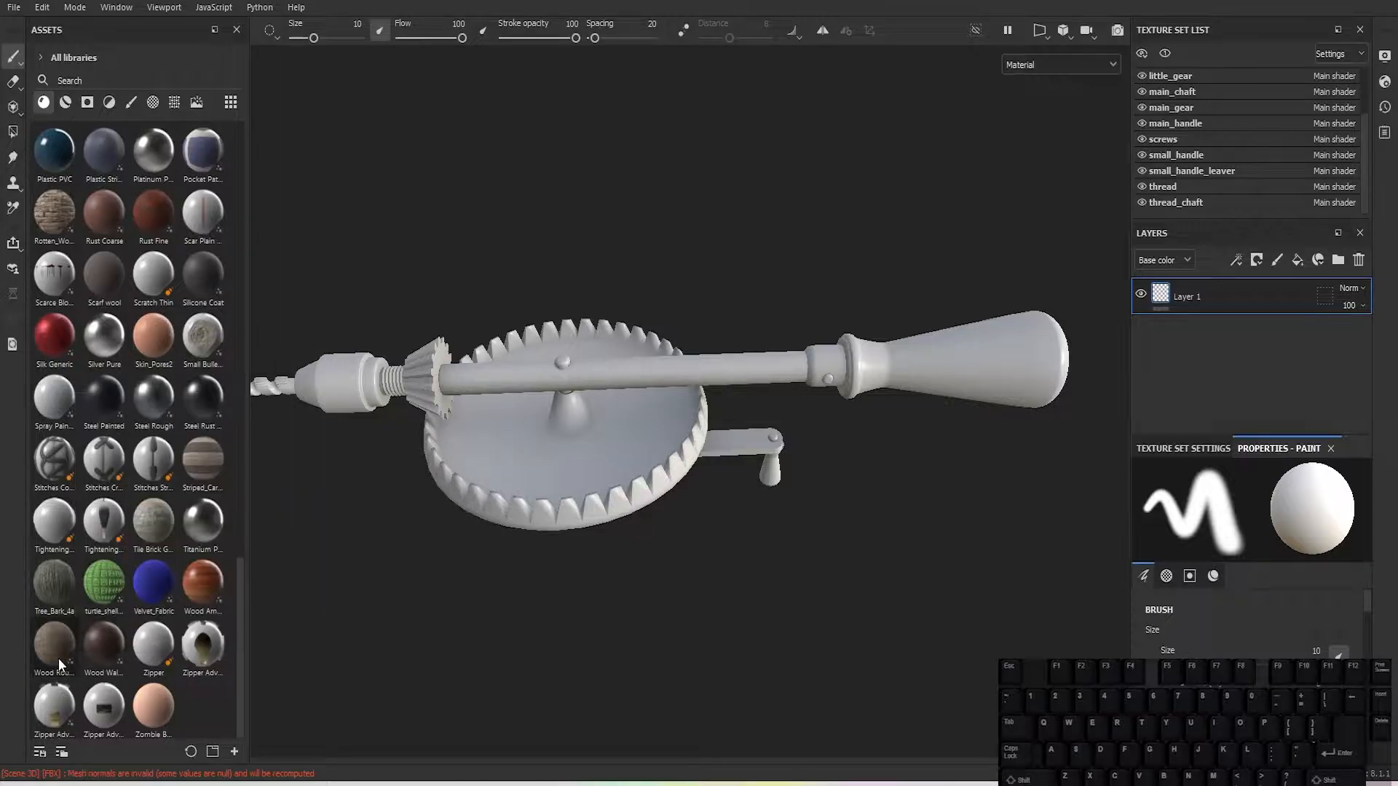
pyautogui.moveTo(58, 658); pyautogui.dragTo(990, 461)
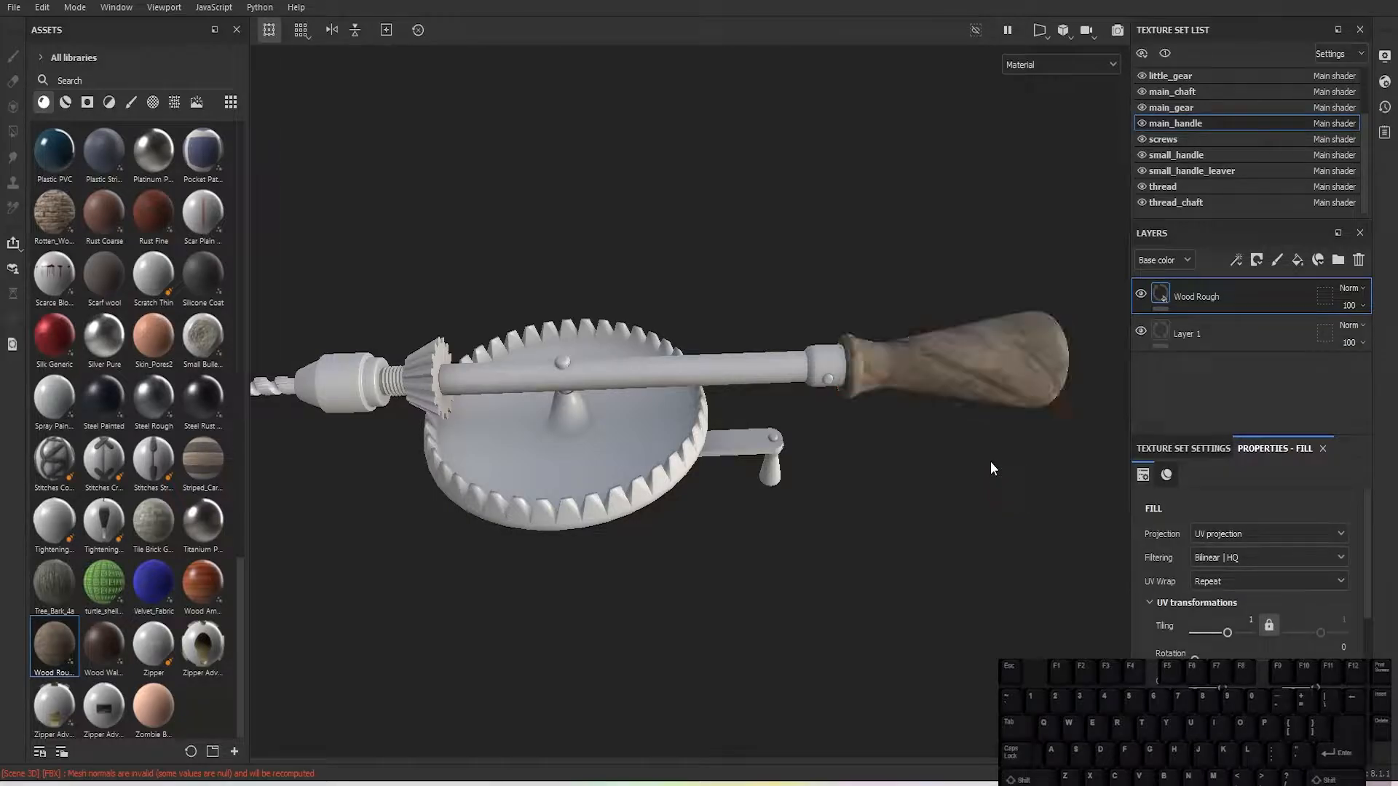
# Step: Remove the empty Layer 1 from the main_handle texture set
pyautogui.keyDown('alt'); pyautogui.moveTo(990, 461); pyautogui.dragTo(902, 505, button='middle'); pyautogui.keyUp('alt')
pyautogui.scroll(2, 902, 505)
pyautogui.scroll(2, 903, 505)
pyautogui.keyDown('alt'); pyautogui.moveTo(1051, 491); pyautogui.dragTo(646, 524, button='middle'); pyautogui.keyUp('alt')
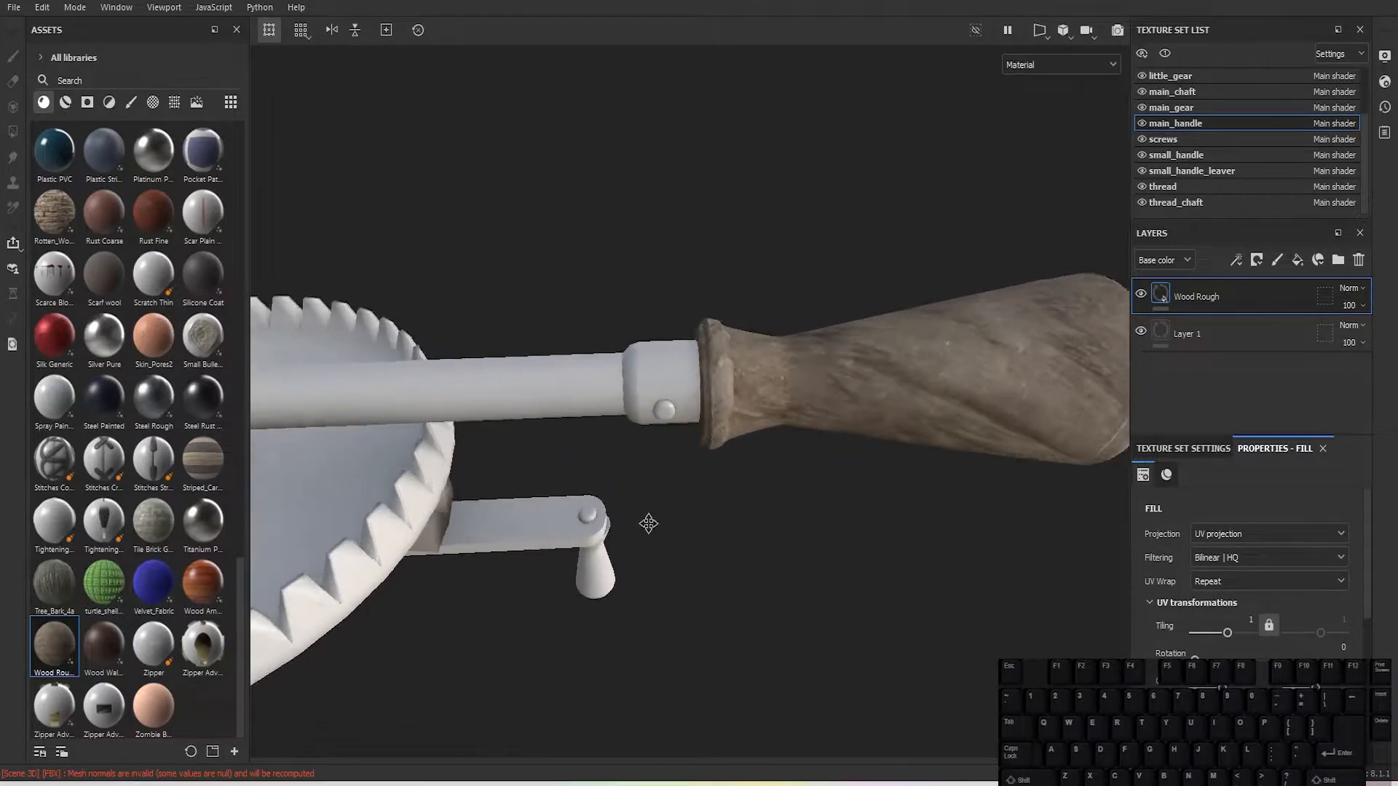
pyautogui.scroll(2, 767, 382)
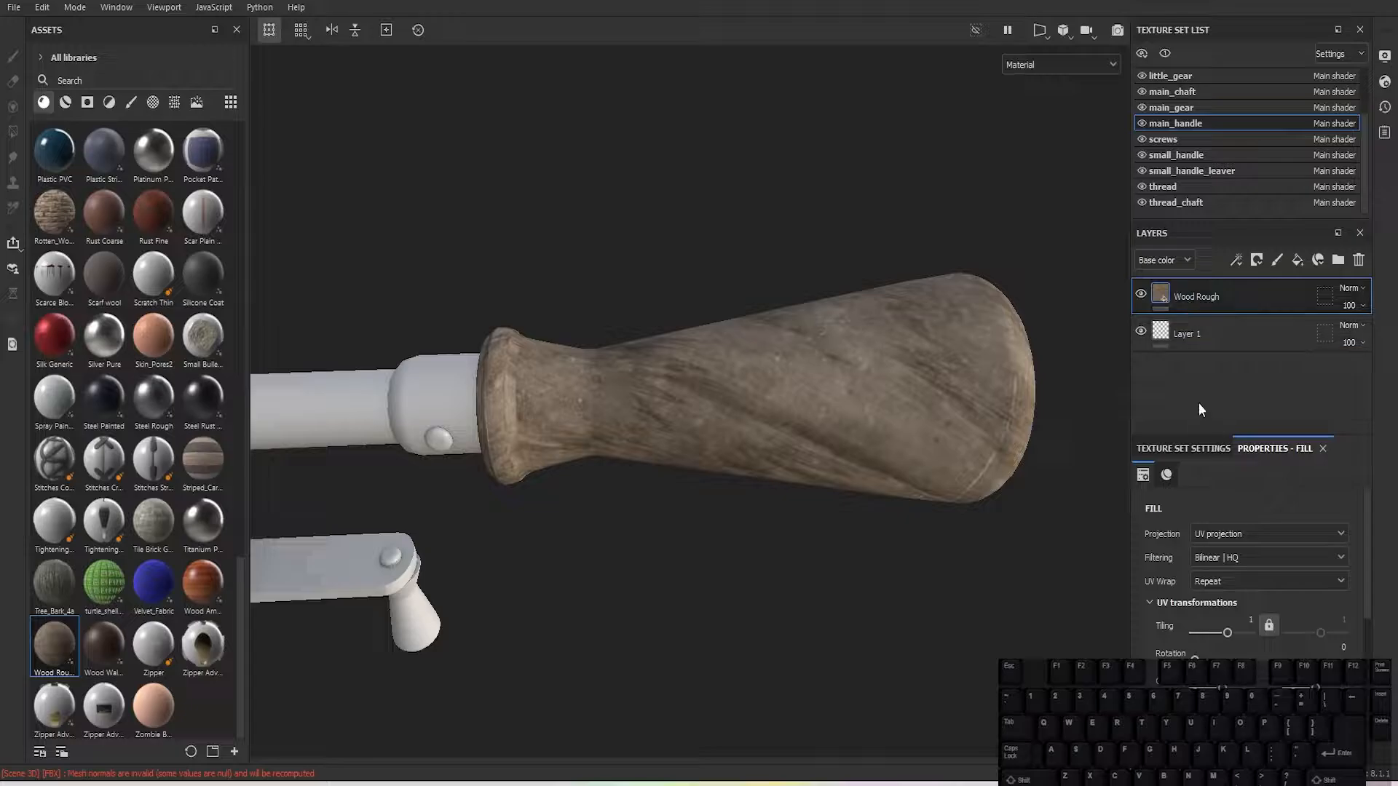
pyautogui.click(1208, 334)
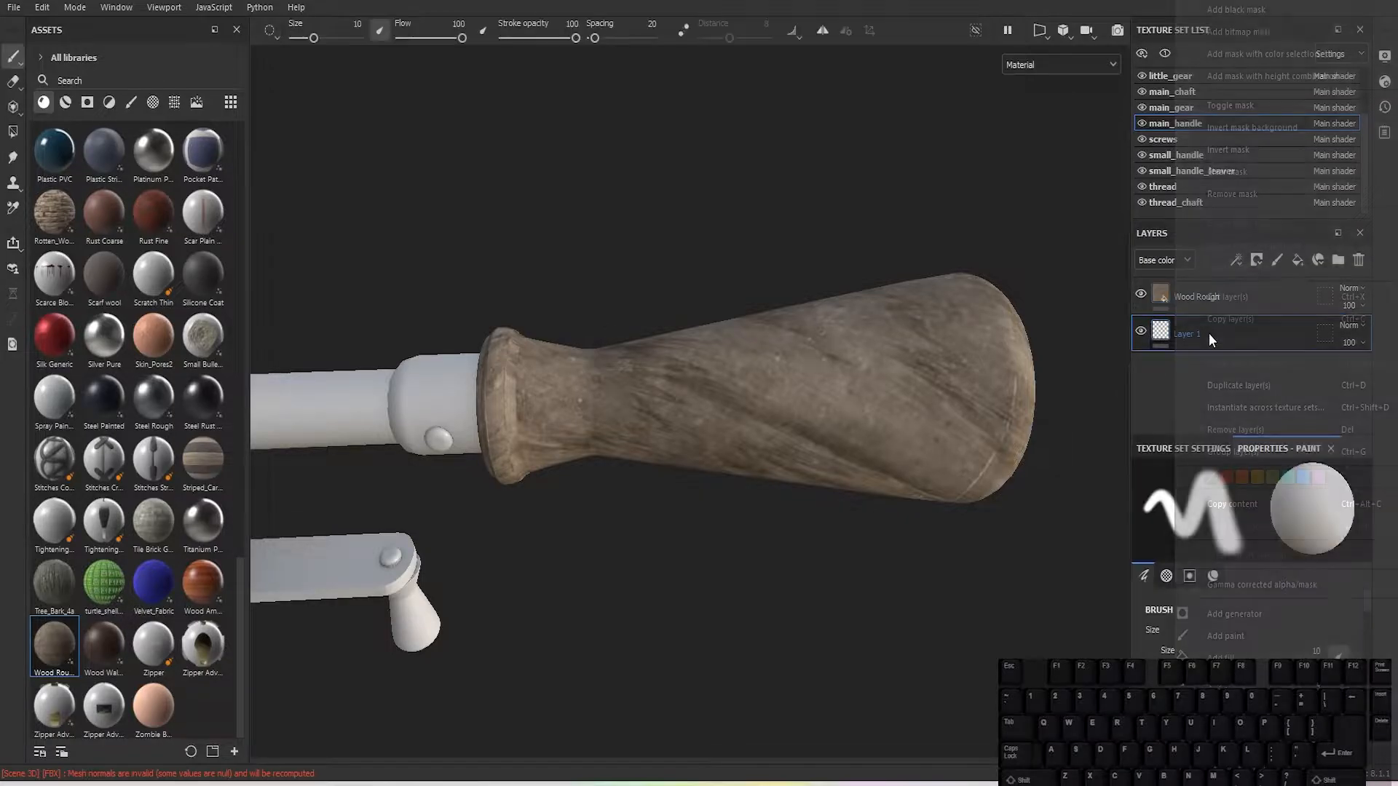
pyautogui.rightClick(1209, 333)
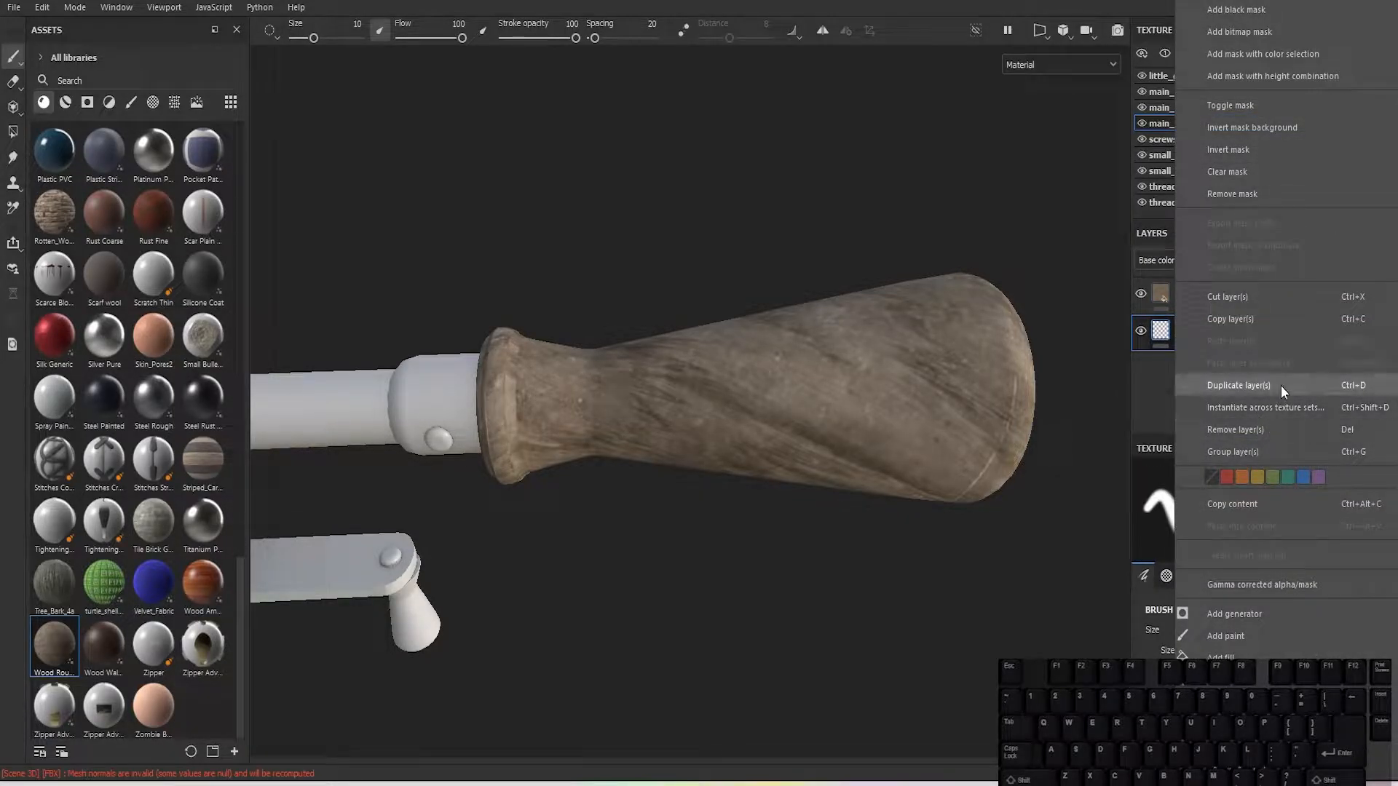
pyautogui.click(1258, 432)
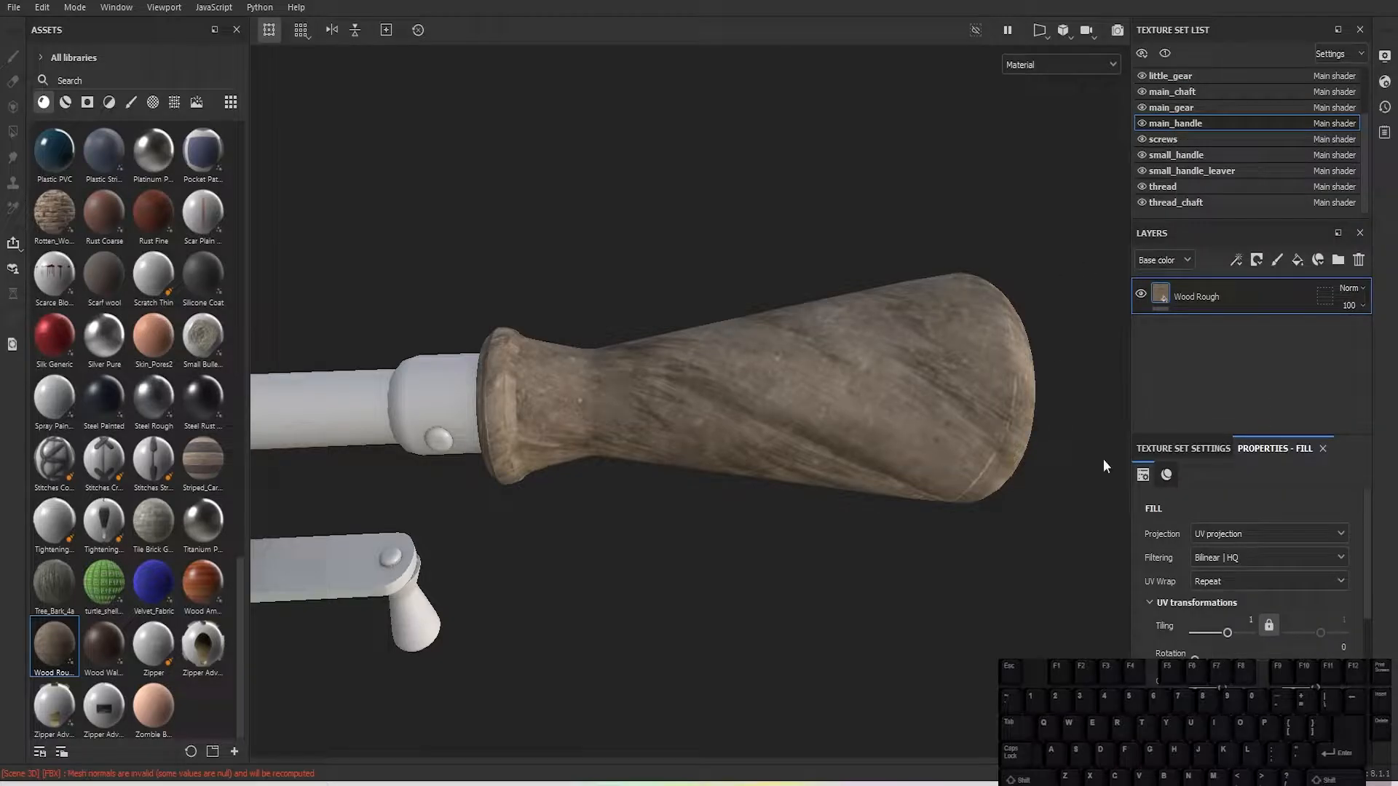
# Step: Set the Wood Rough fill to Tri-planar projection and hide its projection manipulator in the viewport
pyautogui.click(1229, 534)
pyautogui.click(1234, 586)
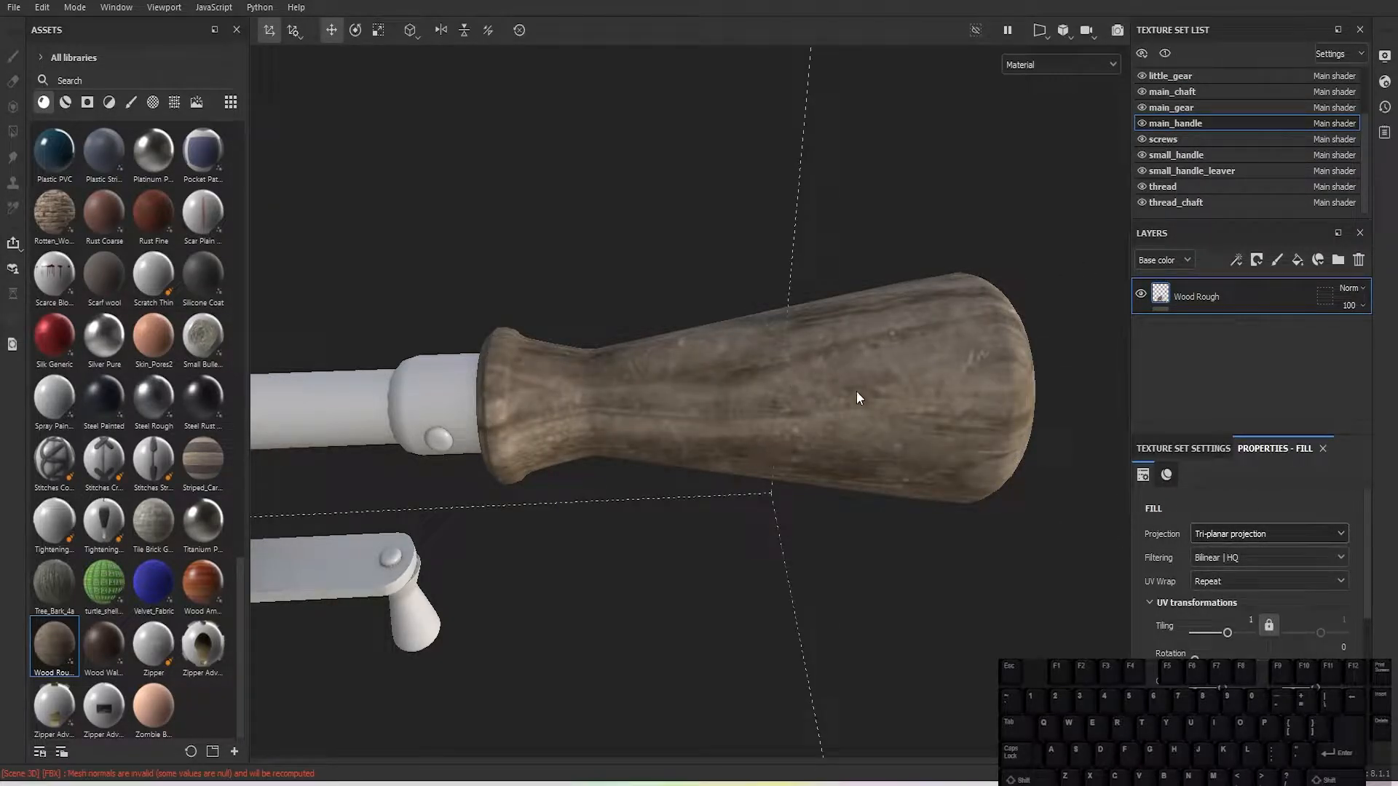
pyautogui.scroll(-1, 774, 409)
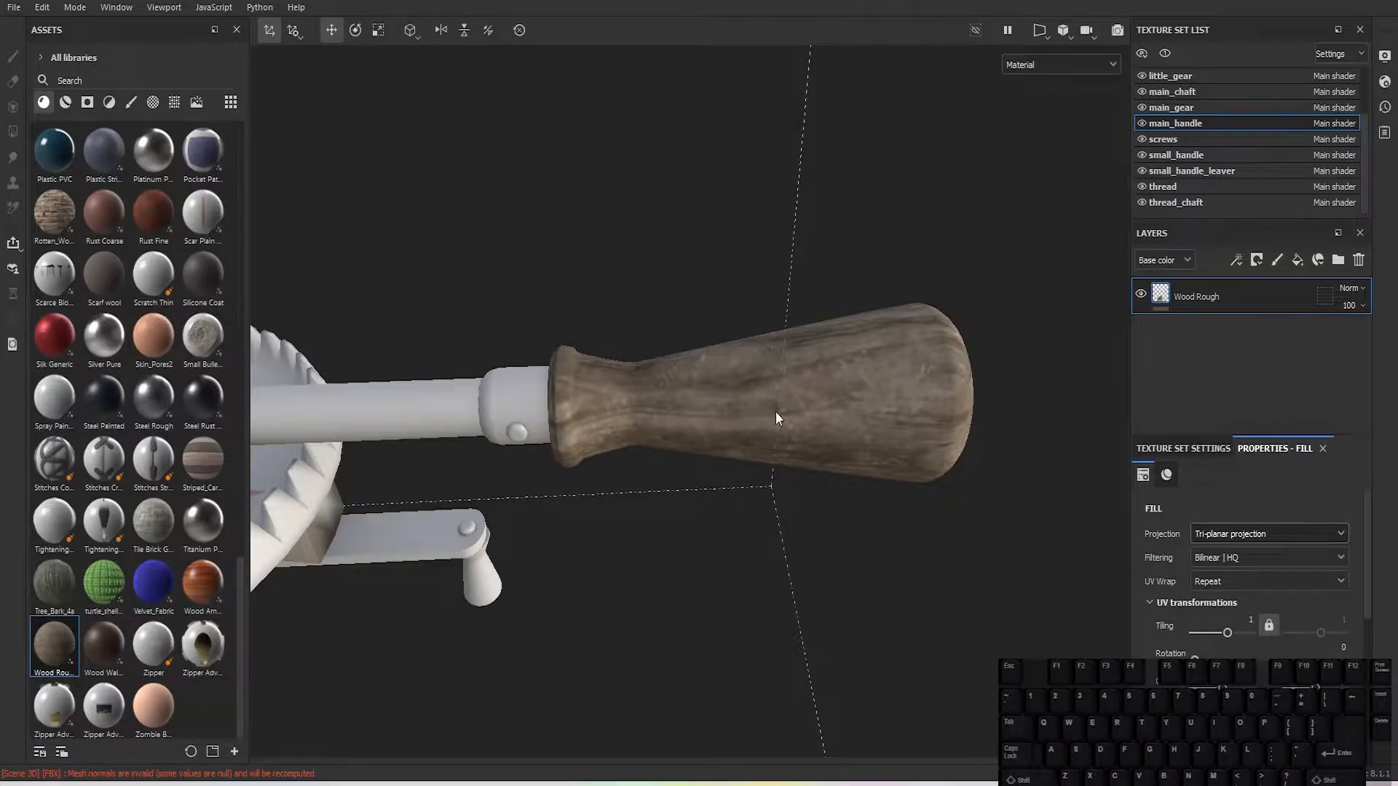
pyautogui.click(267, 32)
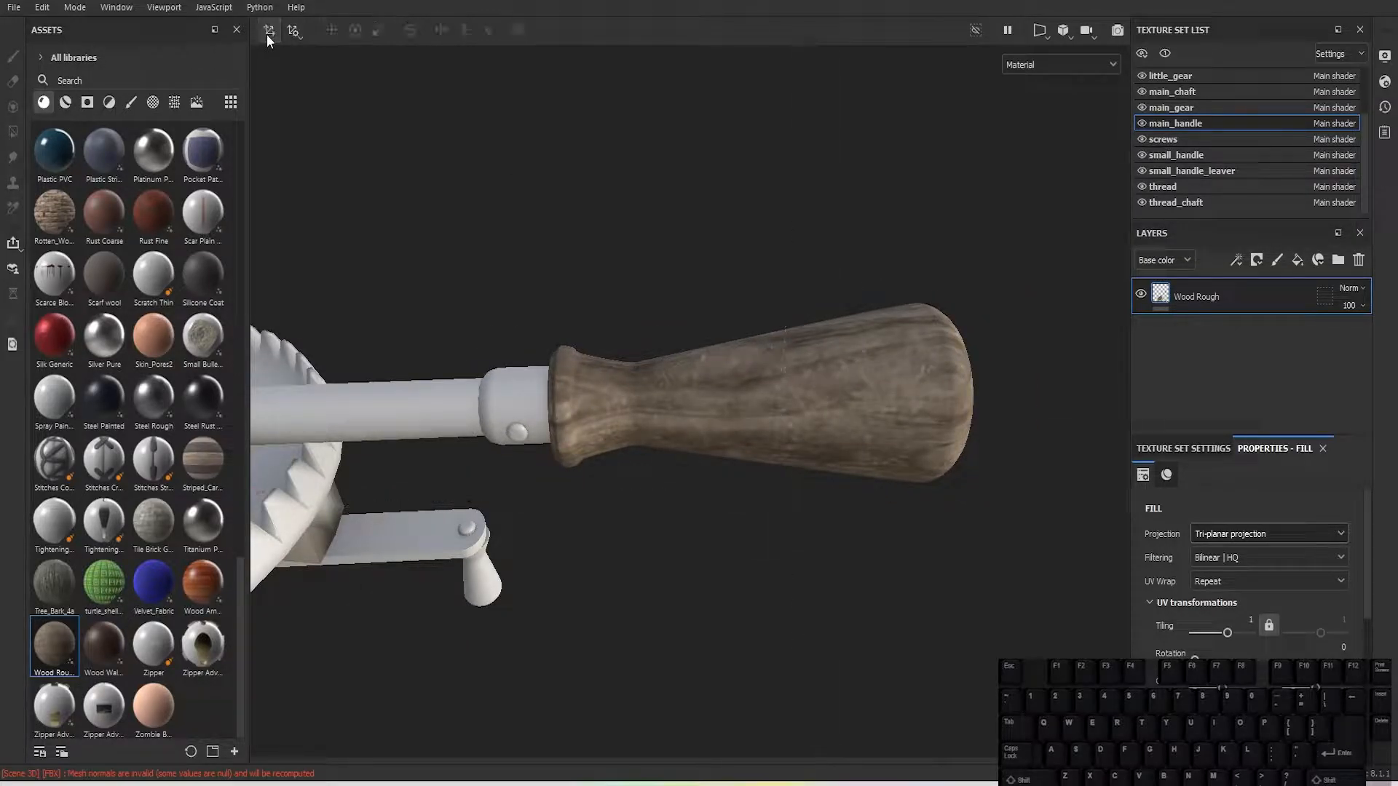
# Step: Set the Wood Rough fill's UV Wrap to None
pyautogui.scroll(3, 699, 473)
pyautogui.keyDown('alt'); pyautogui.moveTo(693, 484); pyautogui.dragTo(722, 403); pyautogui.keyUp('alt')
pyautogui.click(1224, 581)
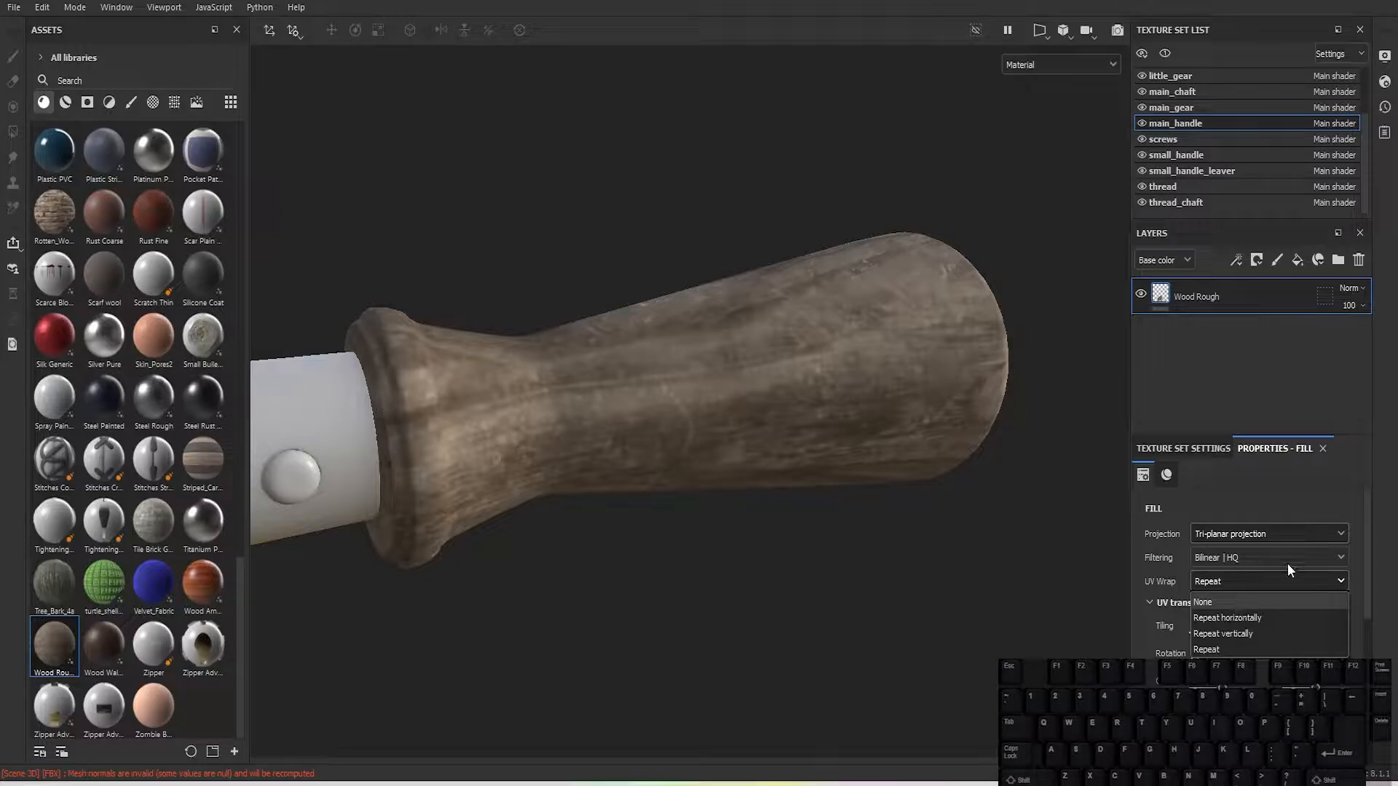
pyautogui.click(1237, 581)
pyautogui.click(1218, 586)
pyautogui.click(1222, 601)
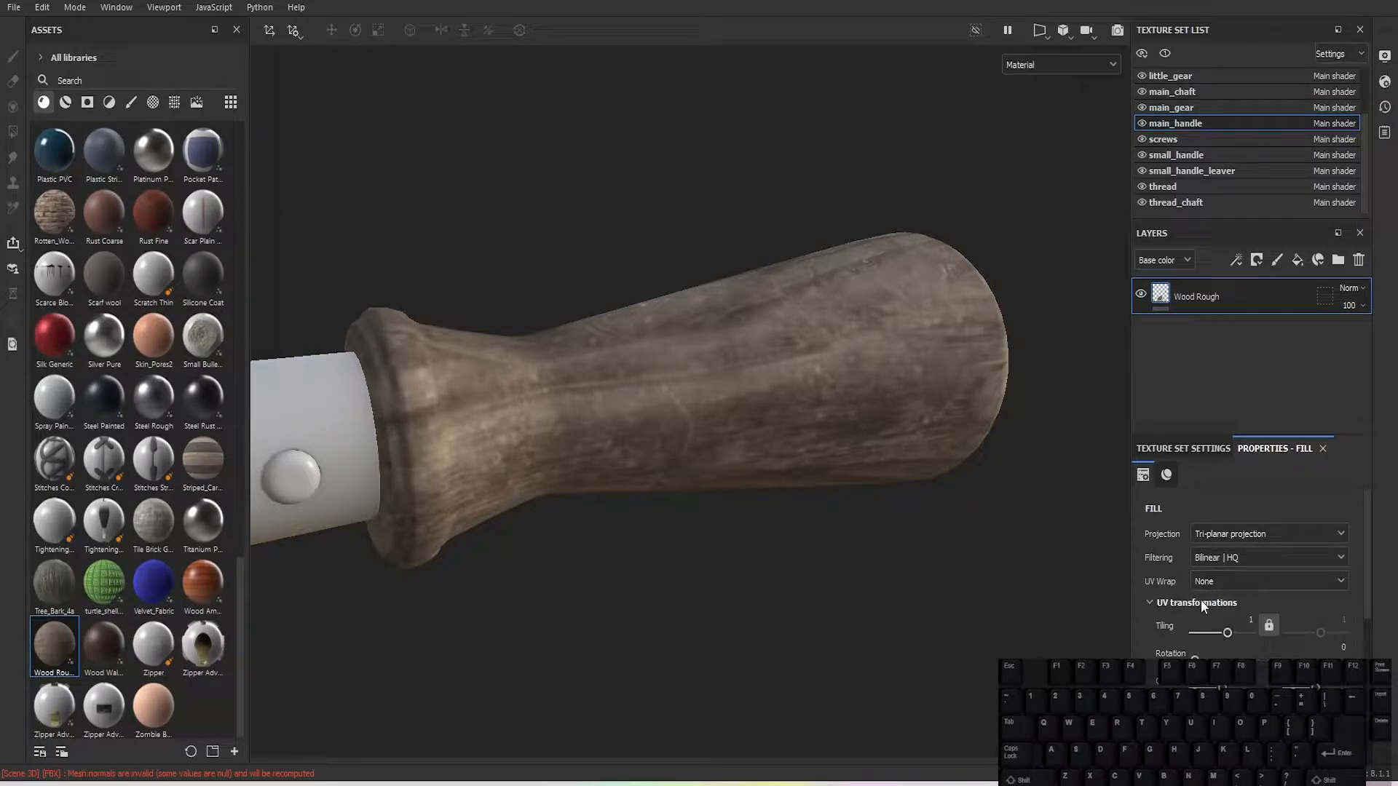
# Step: Review the Wood Rough layer's UV transformations and material parameters and inspect the wood grain on the main handle
pyautogui.scroll(-2, 1216, 588)
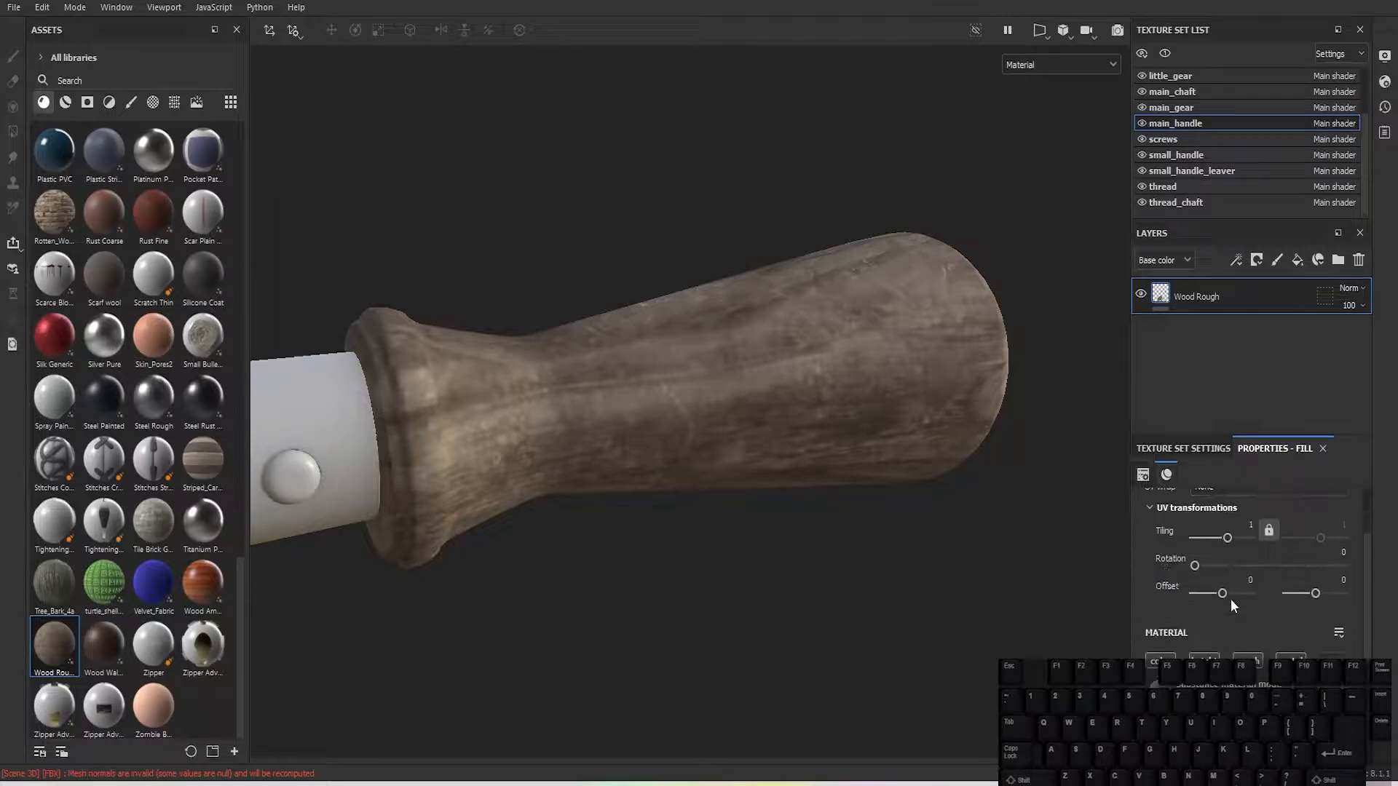
pyautogui.scroll(1, 1230, 598)
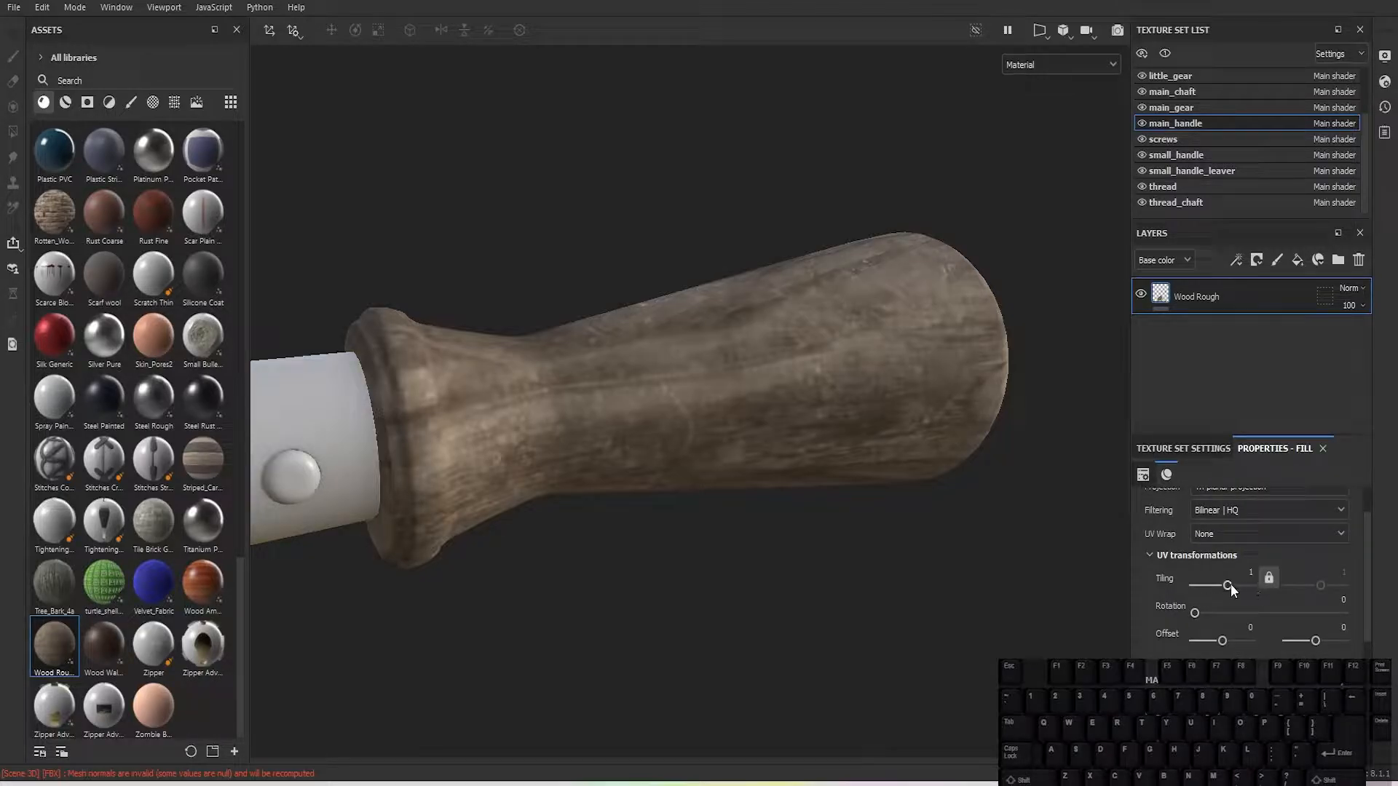
pyautogui.keyDown('alt'); pyautogui.moveTo(766, 509); pyautogui.dragTo(570, 555); pyautogui.keyUp('alt')
pyautogui.scroll(-3, 1163, 619)
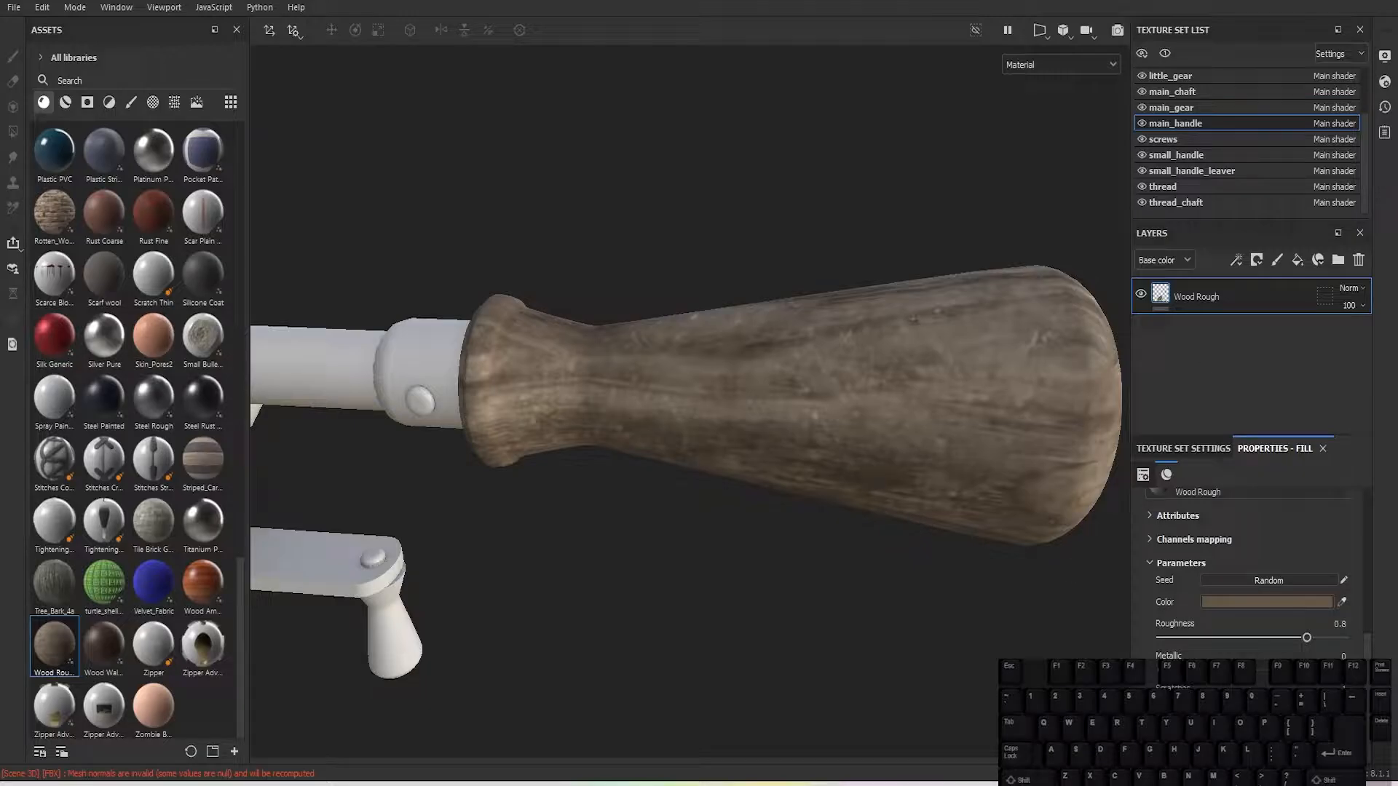
pyautogui.scroll(-5, 658, 396)
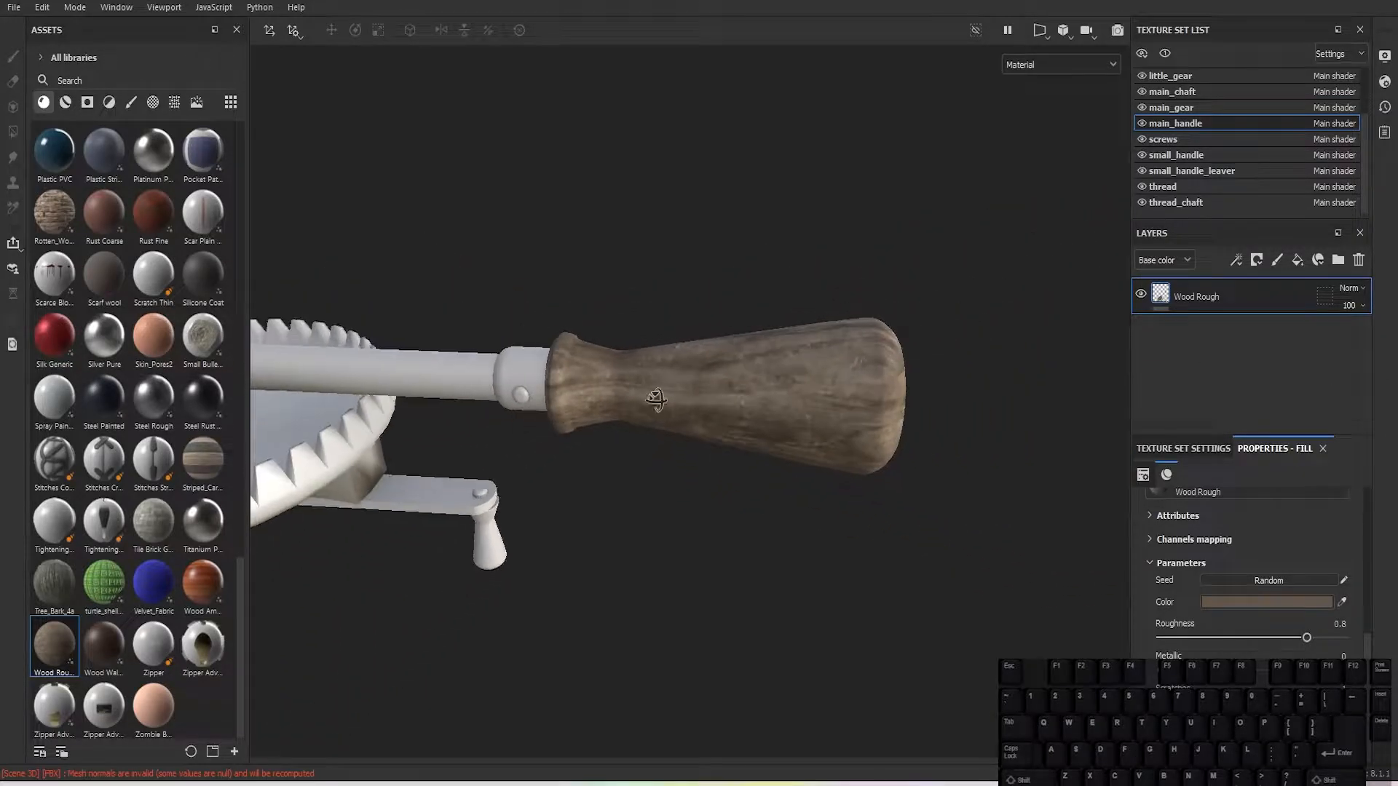
pyautogui.keyDown('alt'); pyautogui.moveTo(658, 395); pyautogui.dragTo(702, 406); pyautogui.keyUp('alt')
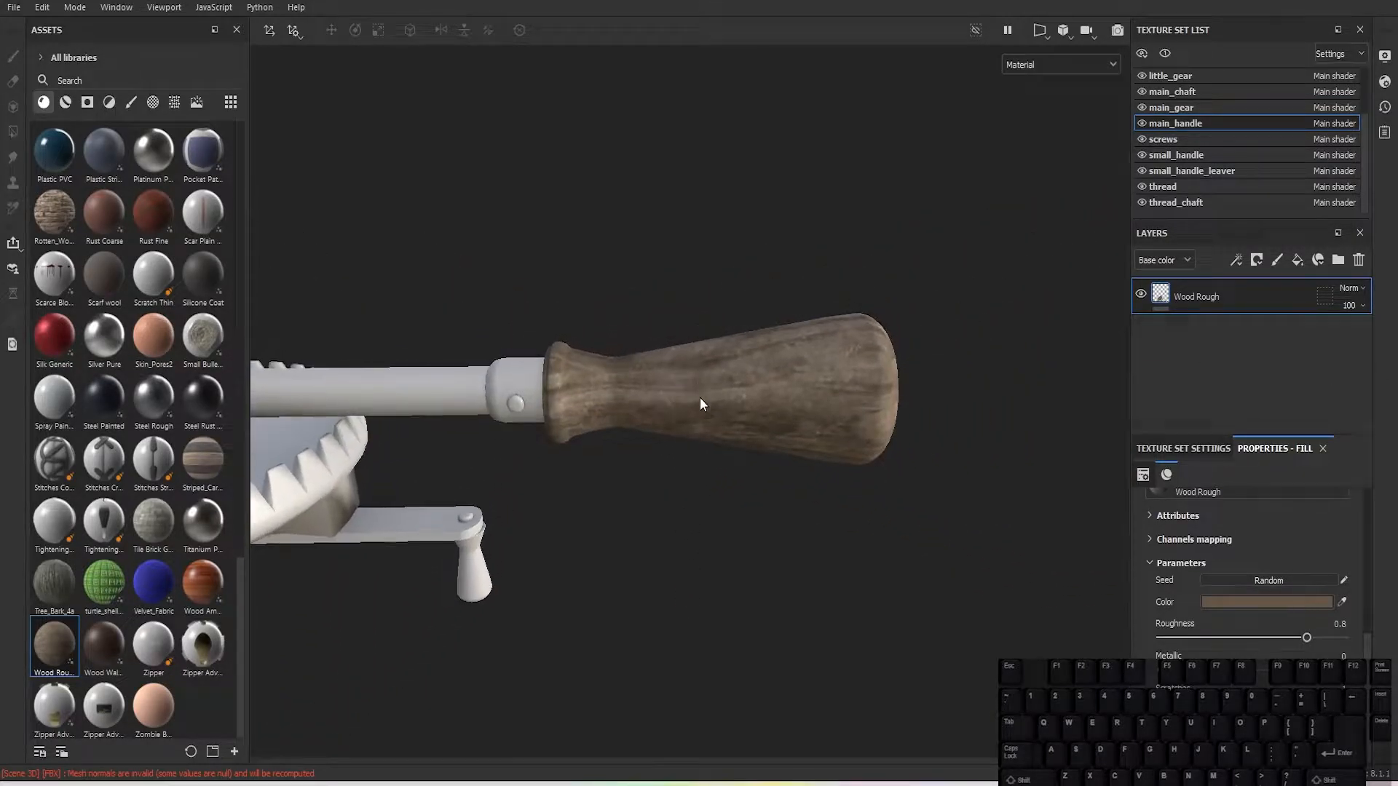
pyautogui.scroll(2, 811, 312)
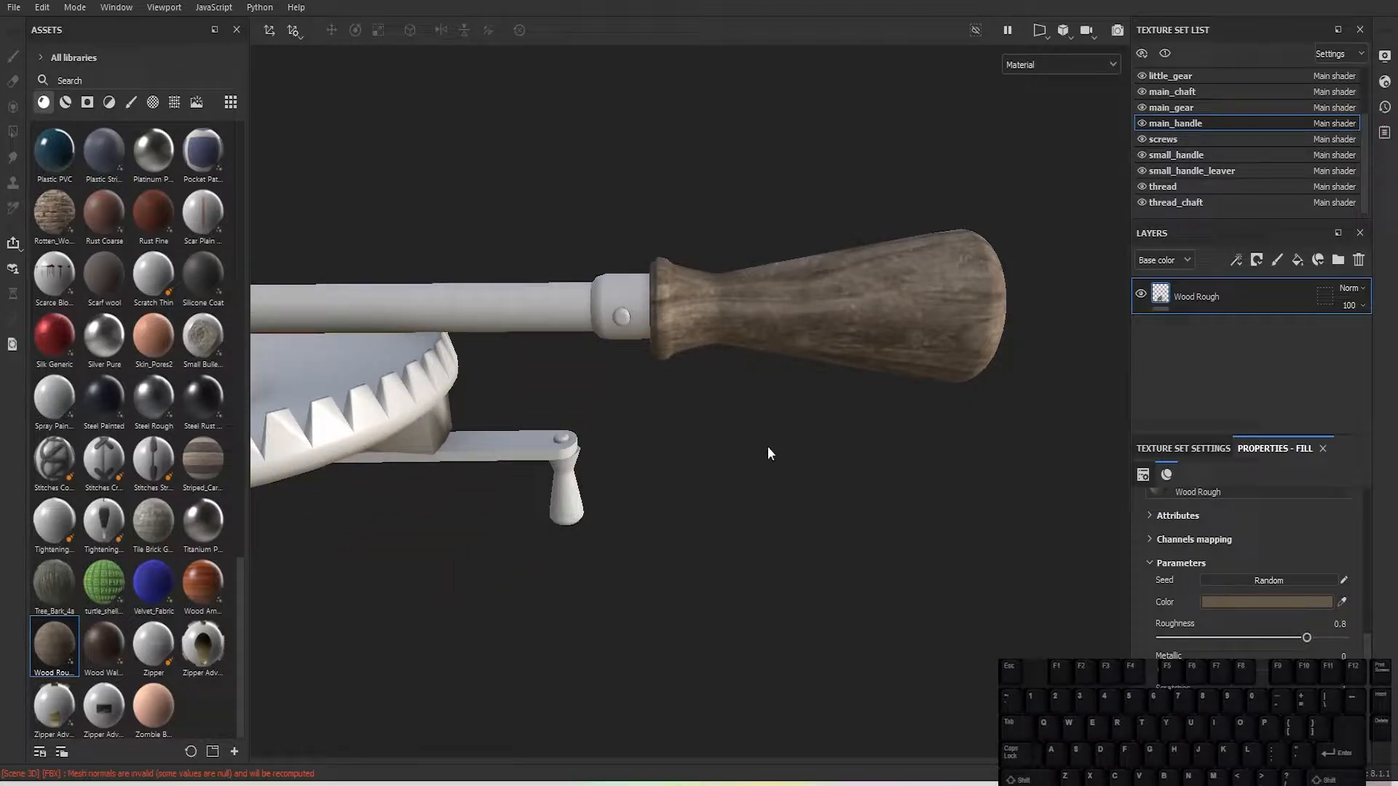
# Step: Add a fill layer above Wood Rough on the main handle
pyautogui.keyDown('alt'); pyautogui.moveTo(840, 424); pyautogui.dragTo(796, 481, button='middle'); pyautogui.keyUp('alt')
pyautogui.keyDown('alt'); pyautogui.moveTo(795, 481); pyautogui.dragTo(874, 466); pyautogui.keyUp('alt')
pyautogui.scroll(3, 998, 454)
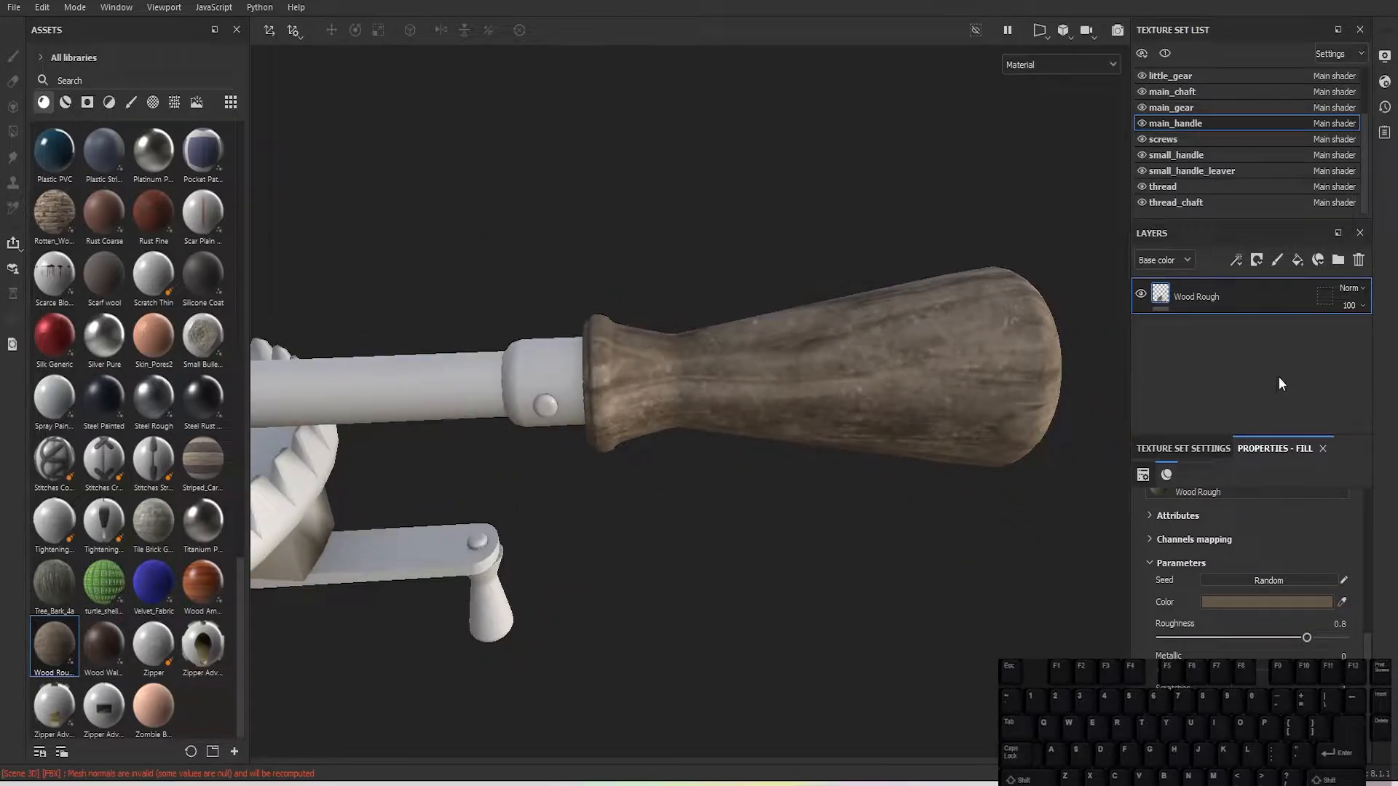
pyautogui.click(1297, 259)
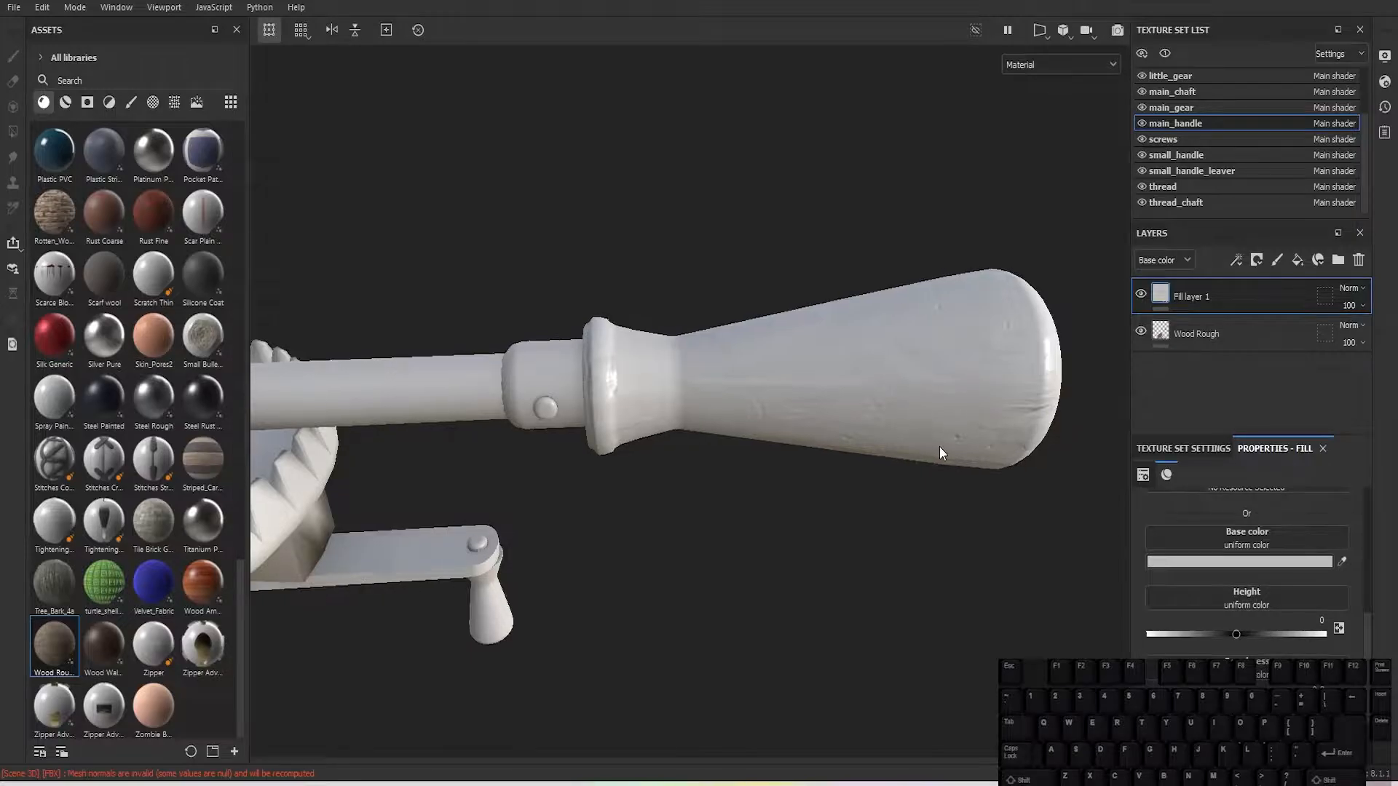
# Step: Give Fill layer 1 a black mask and add a fill to that mask using the Grunge Scratches Rough texture
pyautogui.scroll(2, 940, 451)
pyautogui.click(1258, 262)
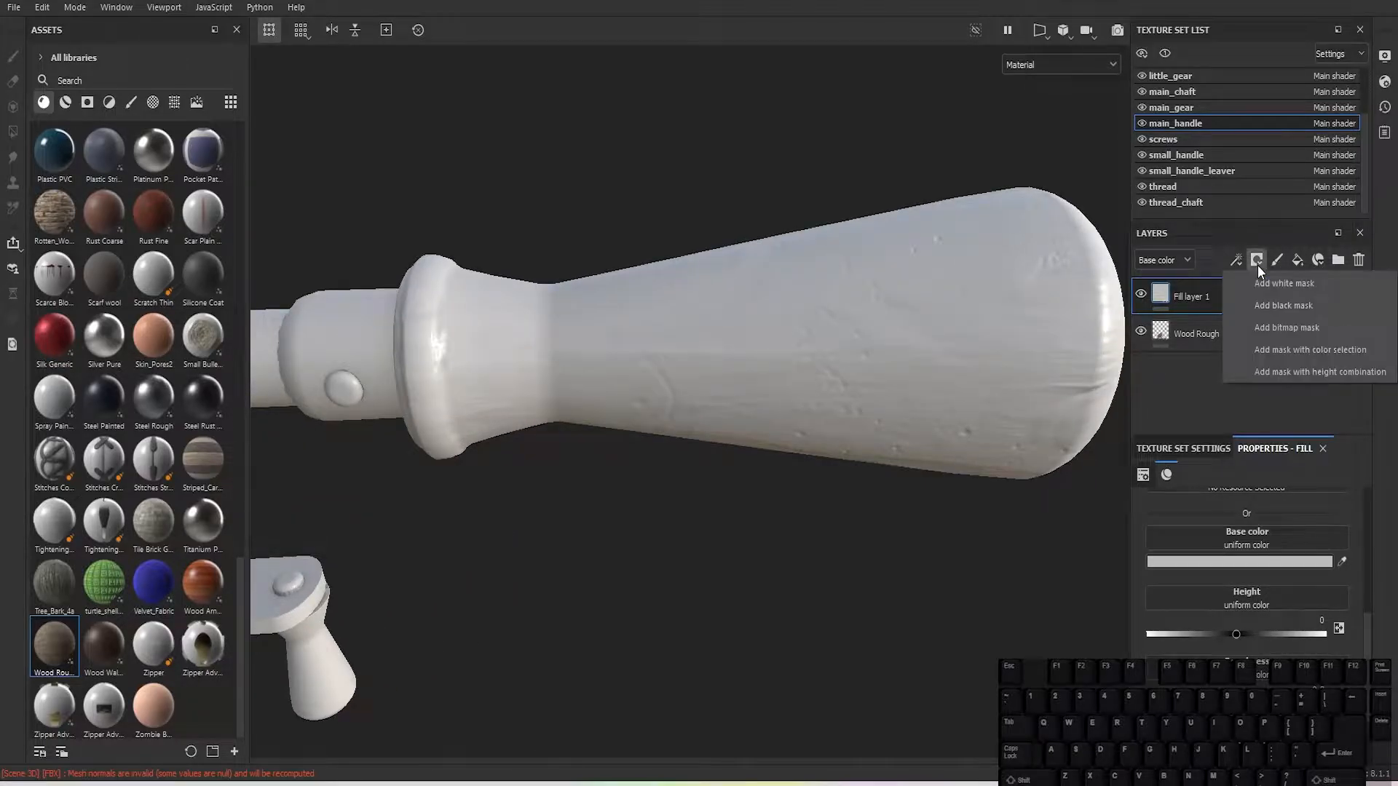
pyautogui.click(1285, 300)
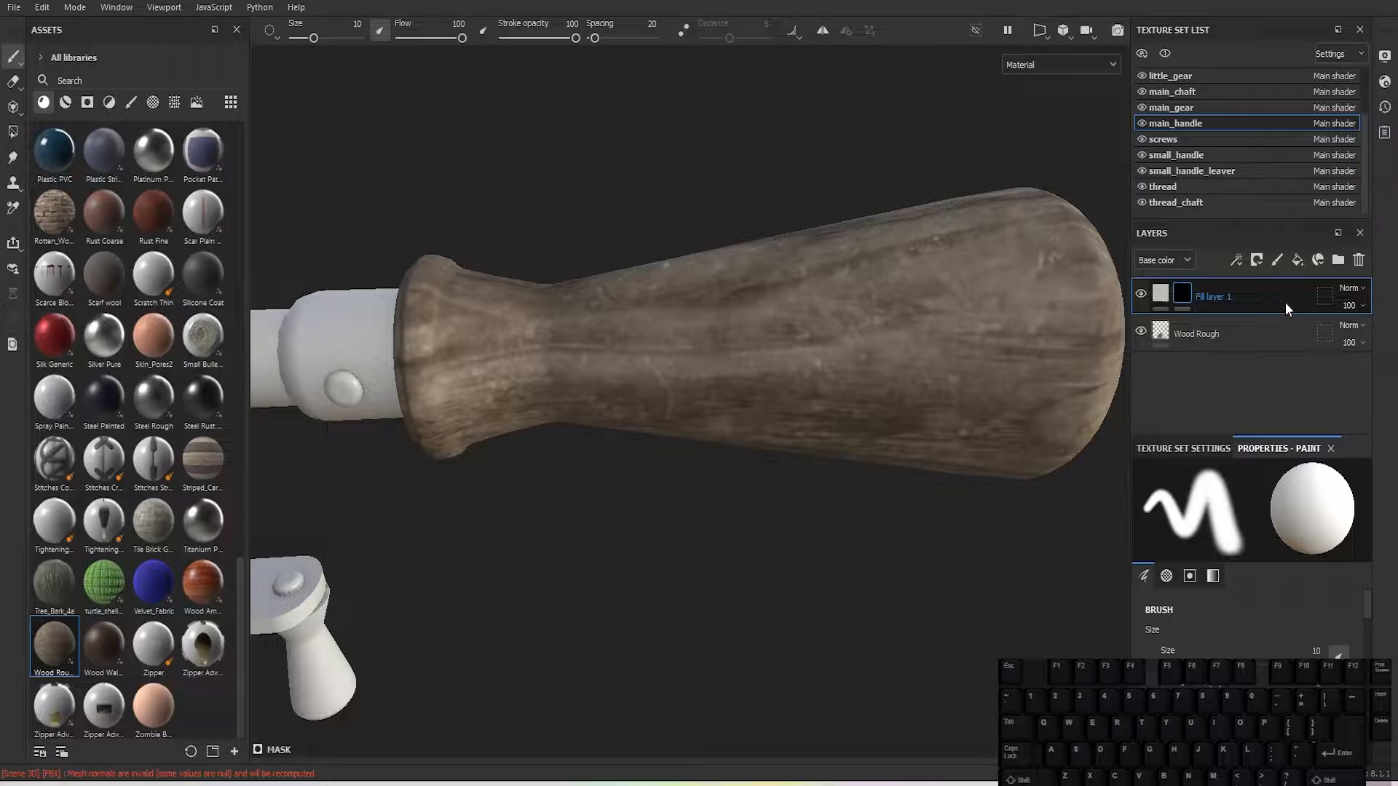
pyautogui.click(1238, 263)
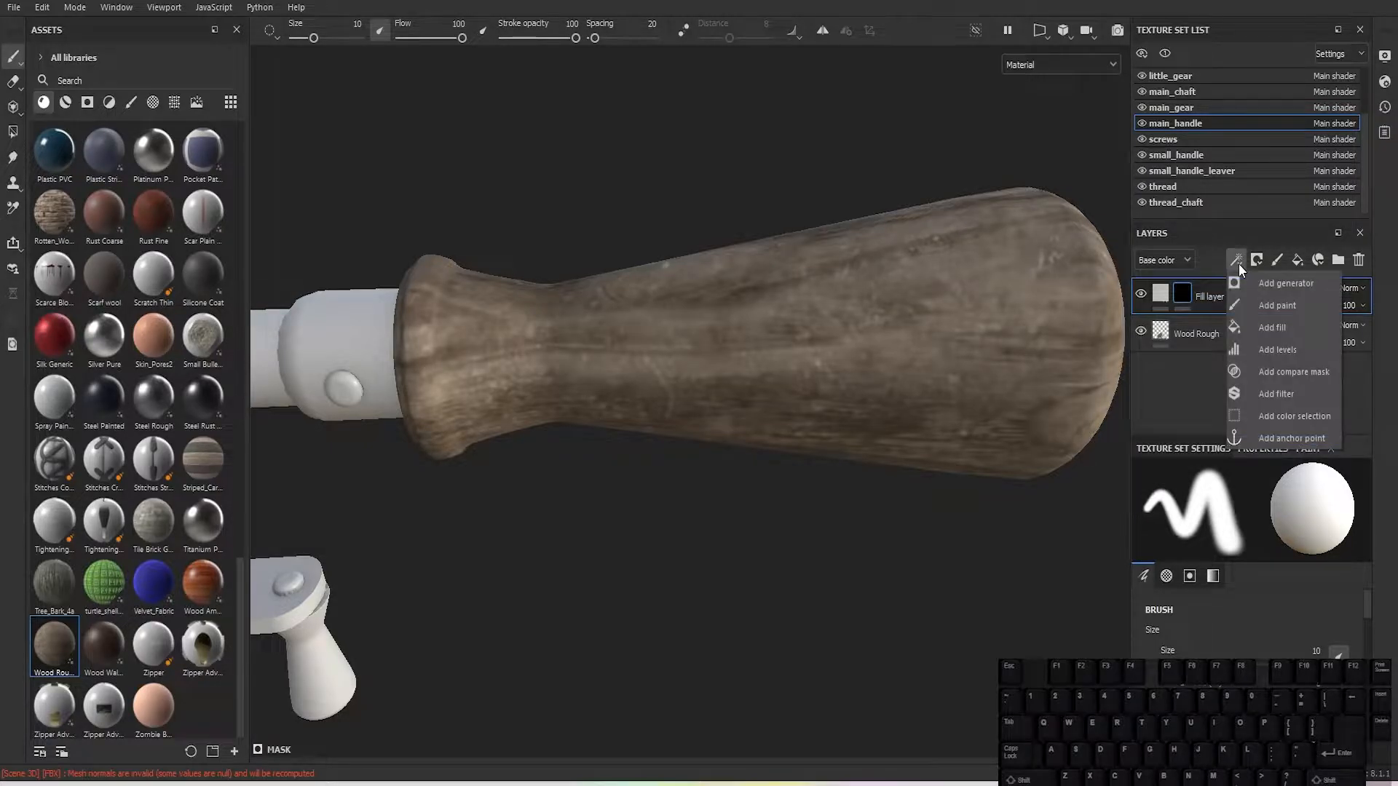
pyautogui.click(1280, 323)
pyautogui.click(1249, 537)
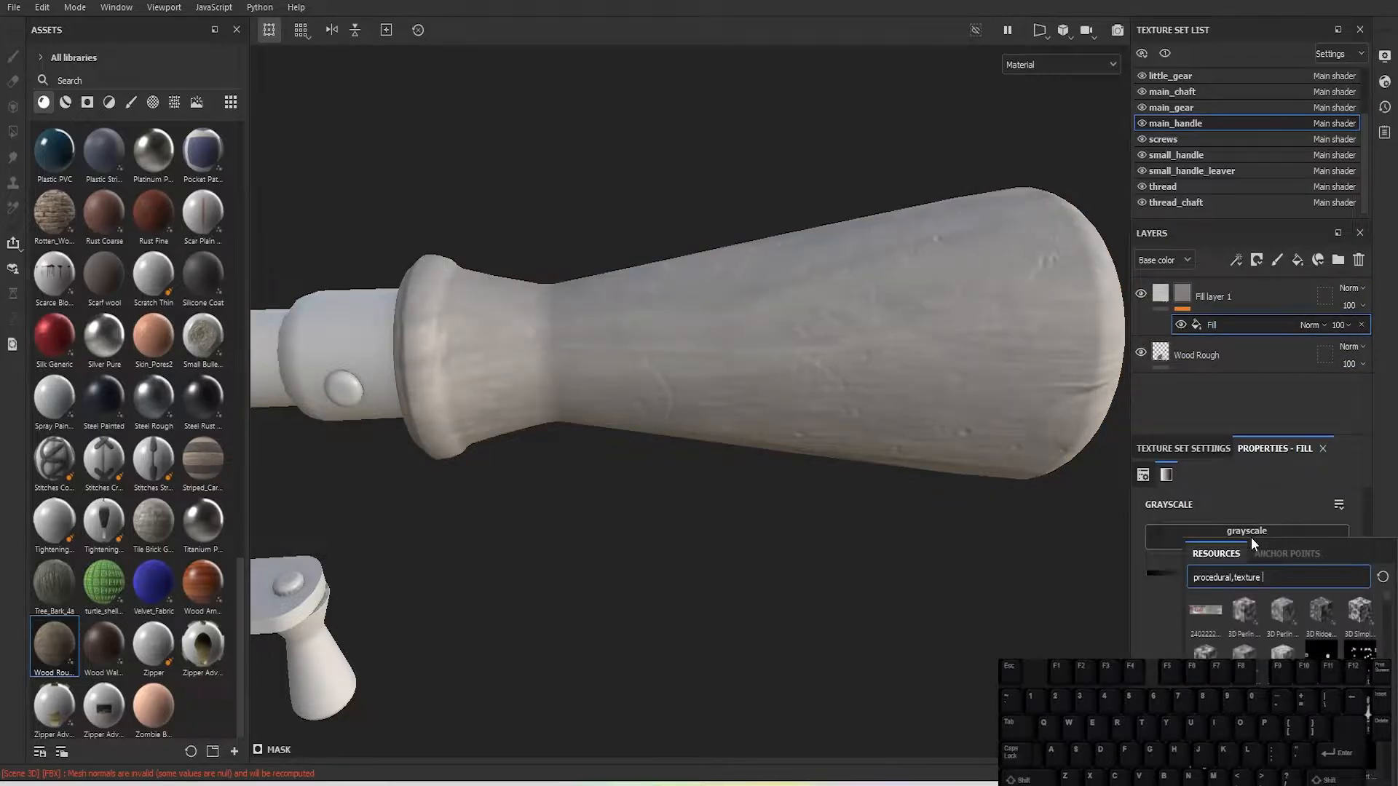
pyautogui.write('scrat')
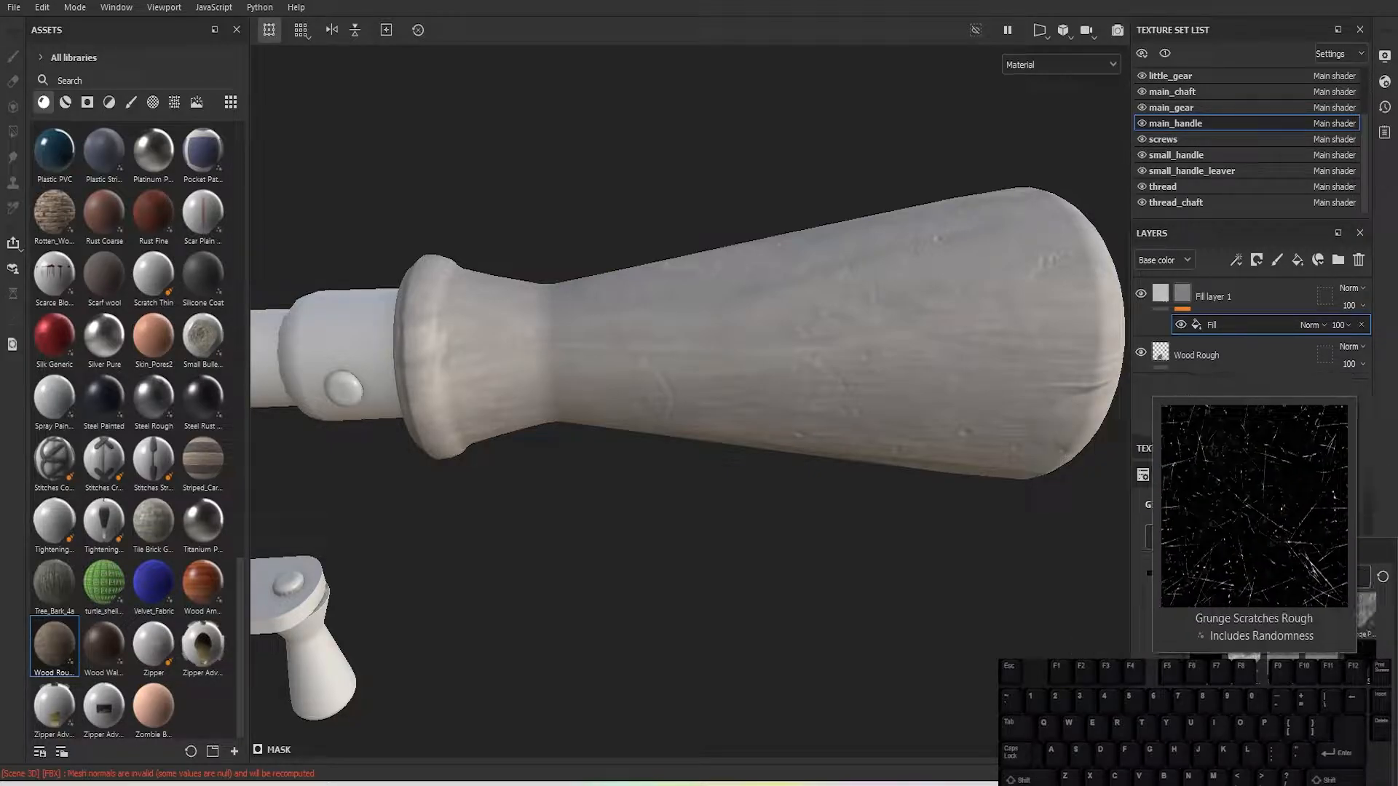
pyautogui.click(1360, 650)
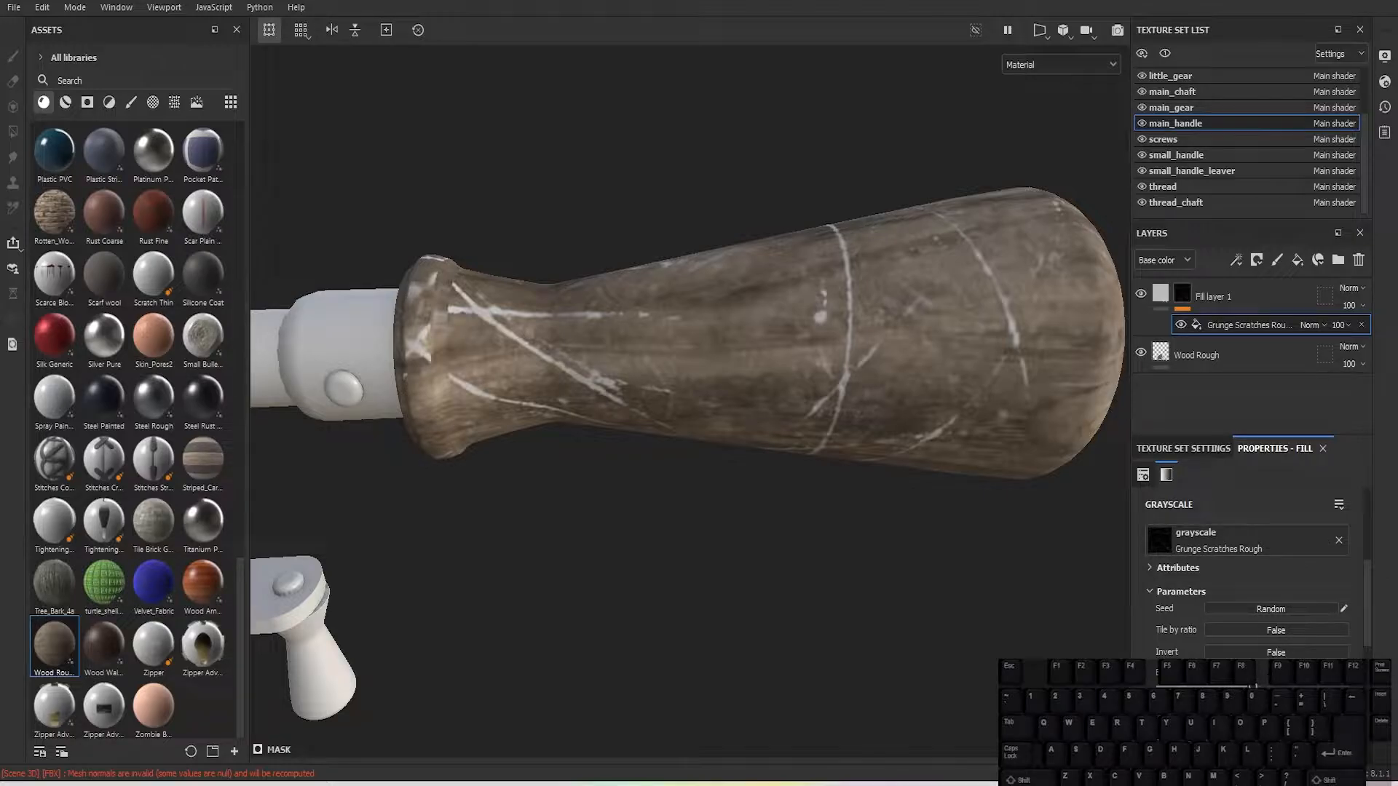
# Step: Adjust the balance of the Grunge Scratches Rough mask fill, ending at 0.67
pyautogui.moveTo(1251, 687); pyautogui.dragTo(1193, 687)
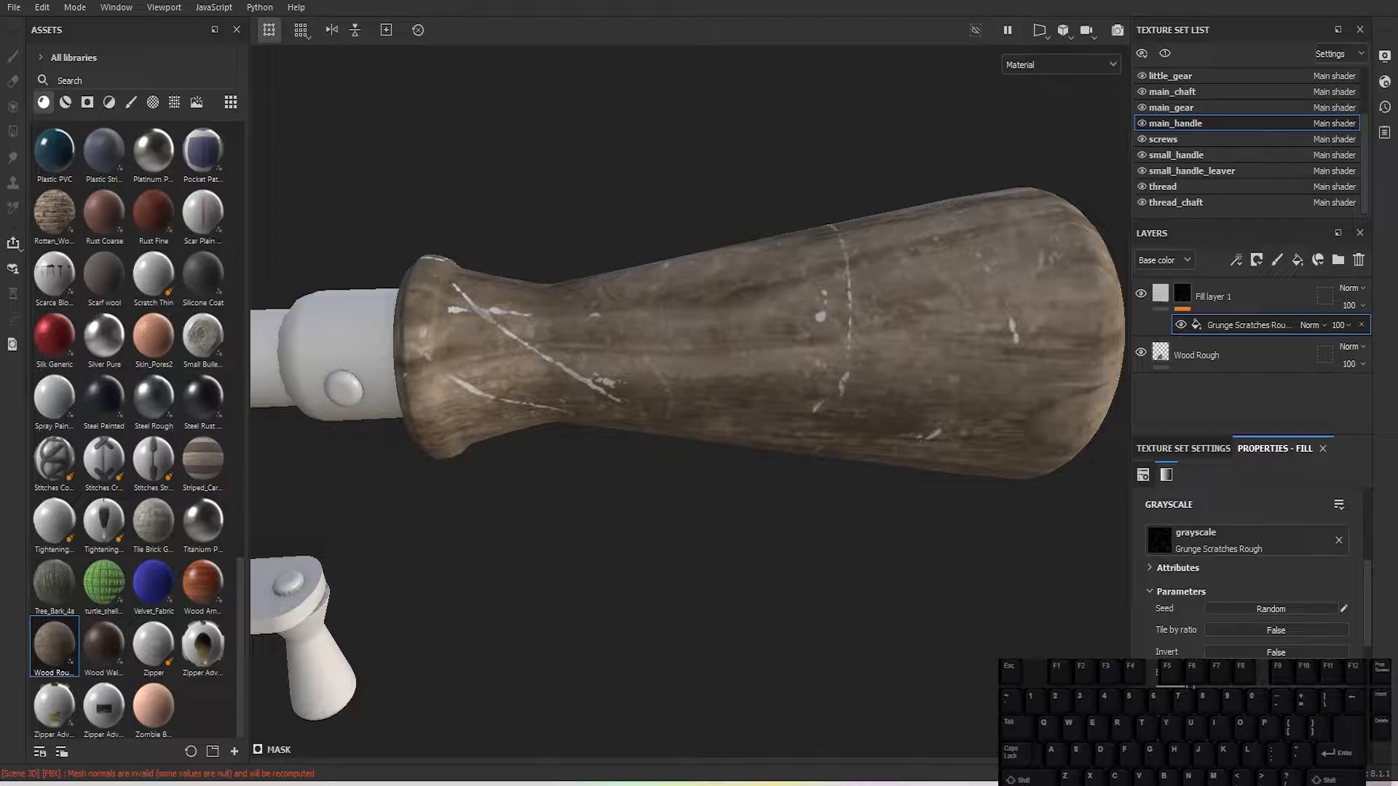
pyautogui.scroll(-1, 1256, 685)
pyautogui.moveTo(1187, 641); pyautogui.dragTo(1283, 641)
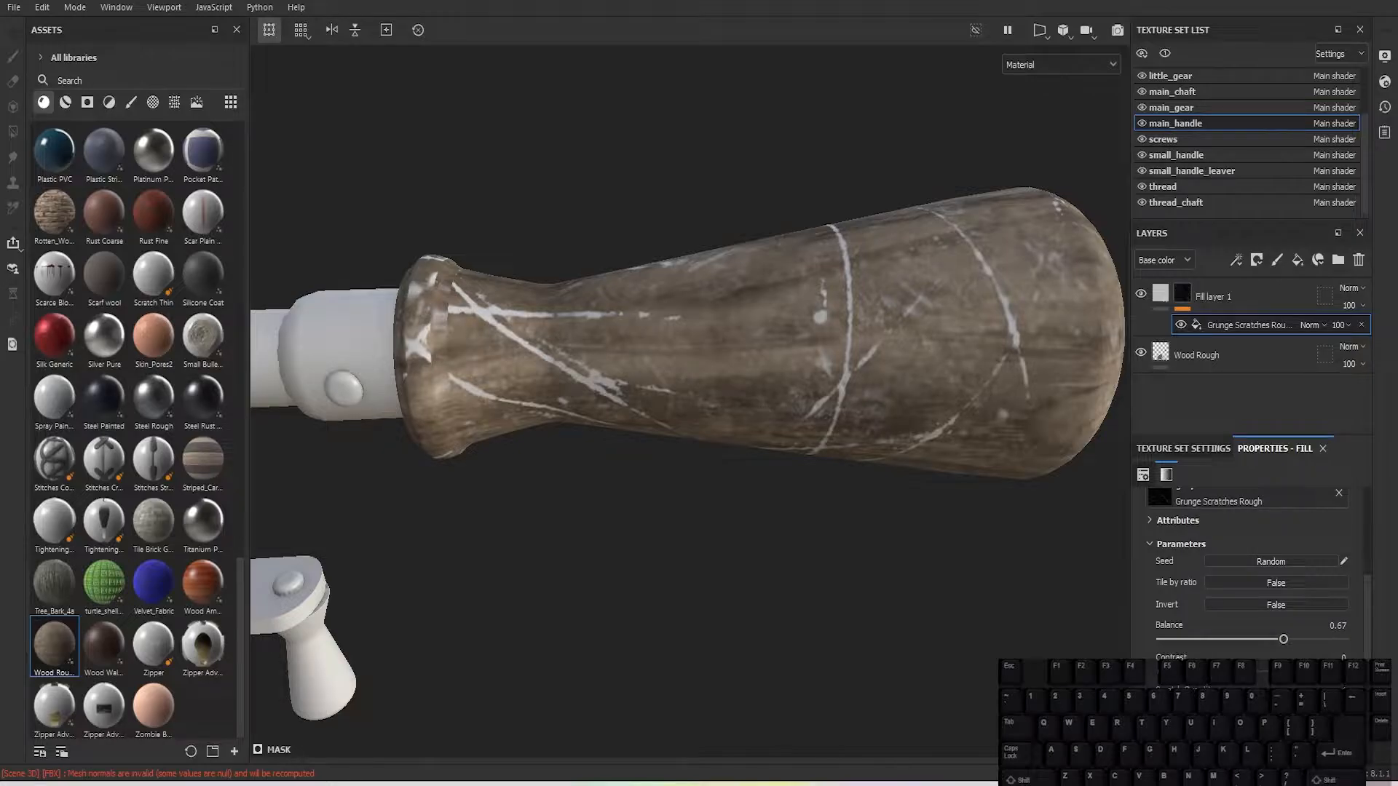
# Step: Randomize the seed of the Grunge Scratches Rough mask fill repeatedly to vary the scratch pattern on the main handle
pyautogui.click(1269, 561)
pyautogui.click(1270, 561)
pyautogui.click(1270, 561)
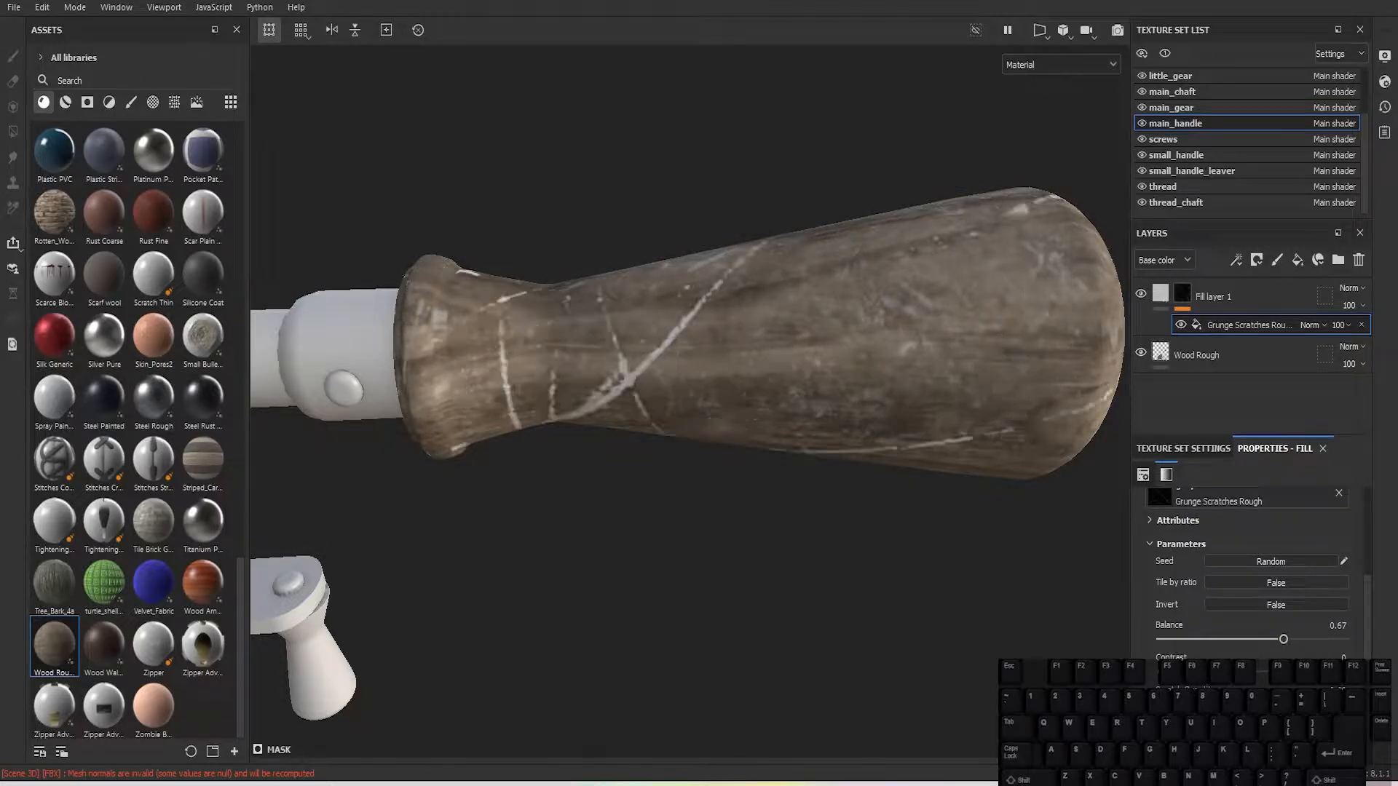
pyautogui.click(1270, 561)
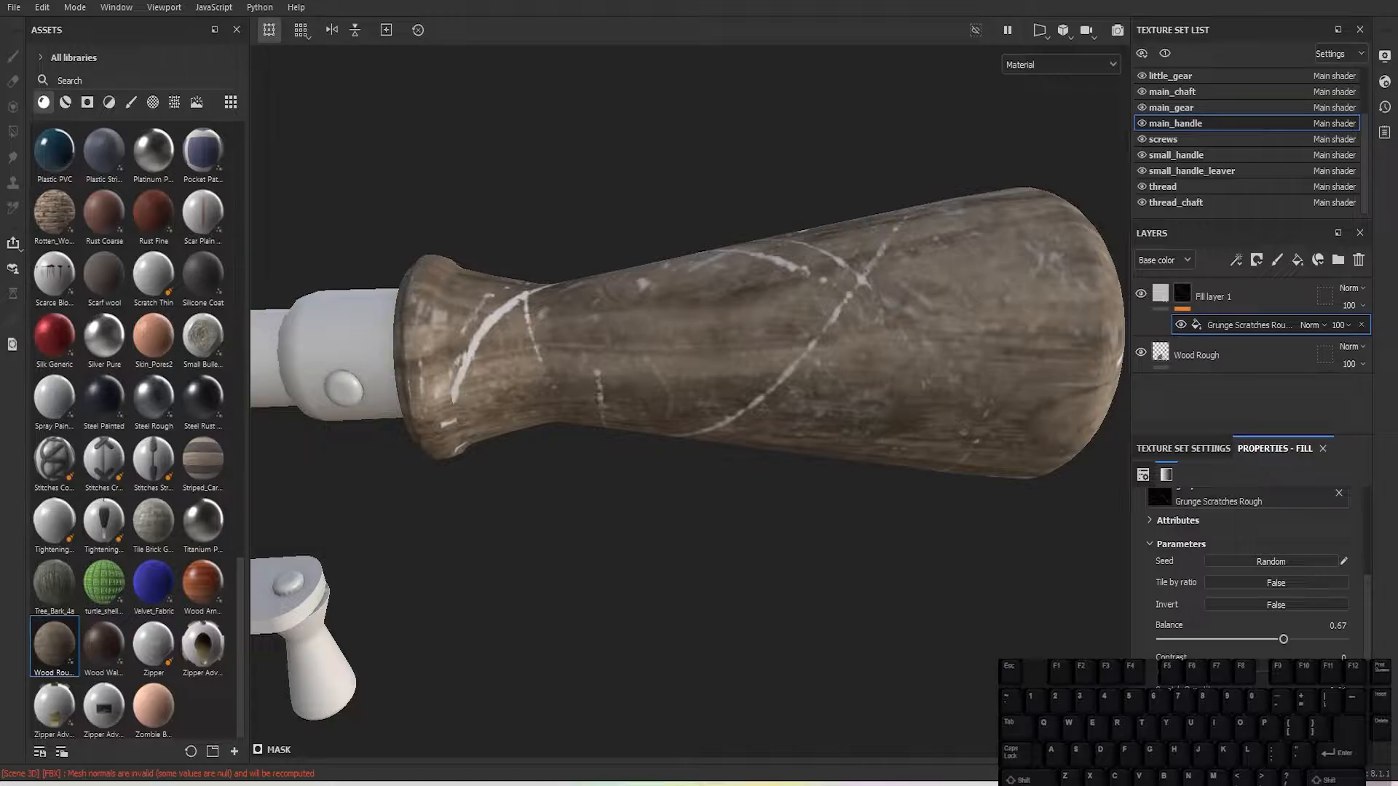
pyautogui.click(1270, 561)
pyautogui.click(1269, 561)
pyautogui.click(1270, 562)
pyautogui.click(1270, 561)
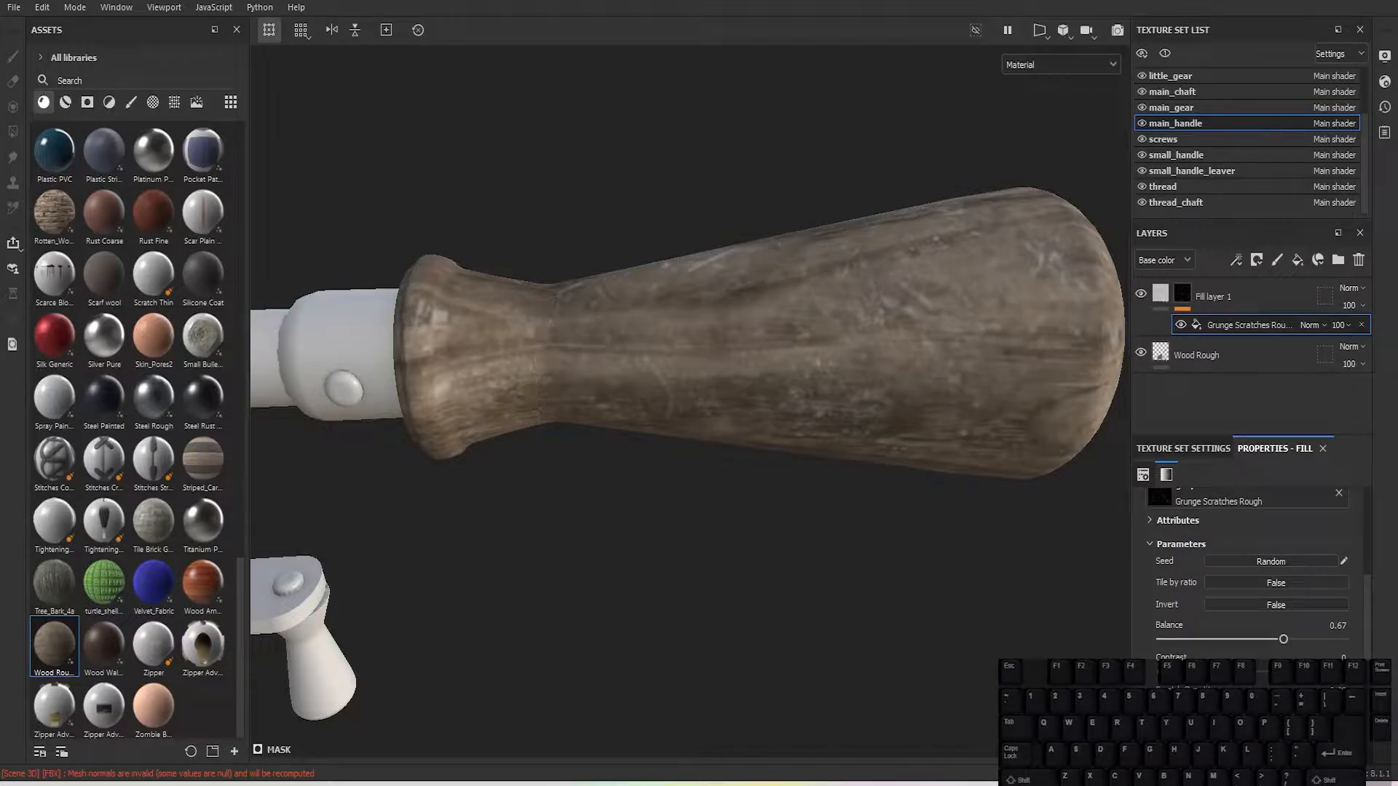
pyautogui.click(1269, 561)
pyautogui.click(1270, 561)
pyautogui.click(1269, 562)
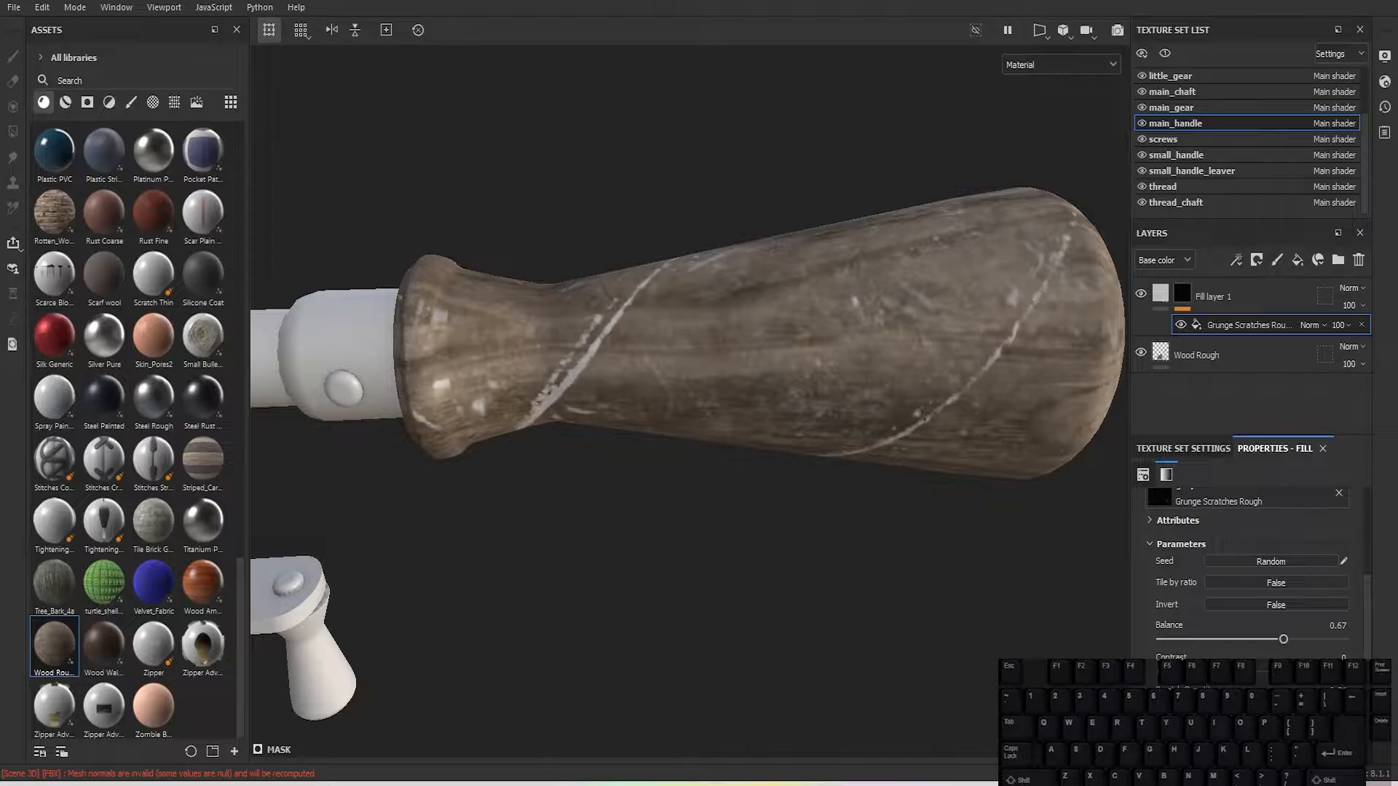
pyautogui.click(1269, 562)
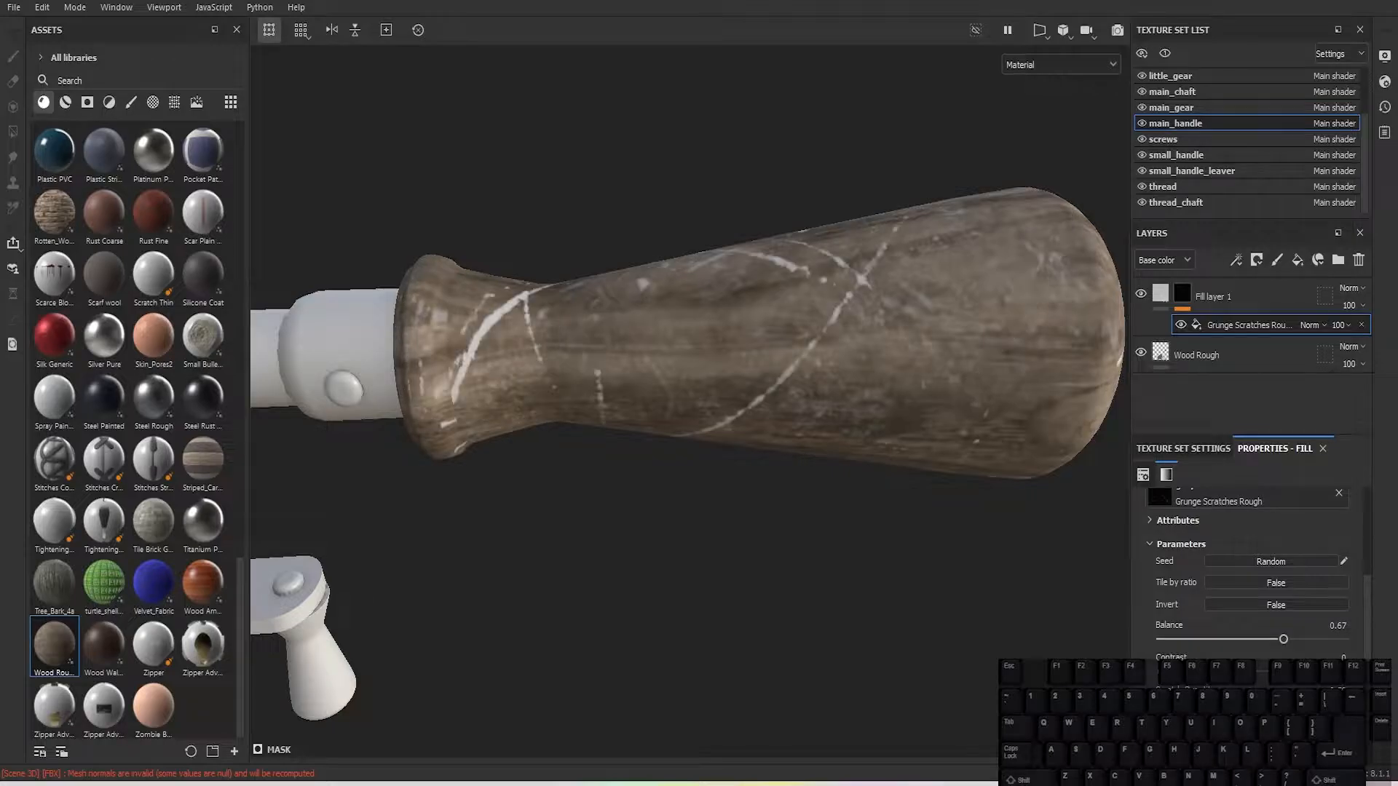
# Step: Darken the base color of Fill layer 1 to a medium grey for the scratches
pyautogui.click(1161, 292)
pyautogui.click(1239, 596)
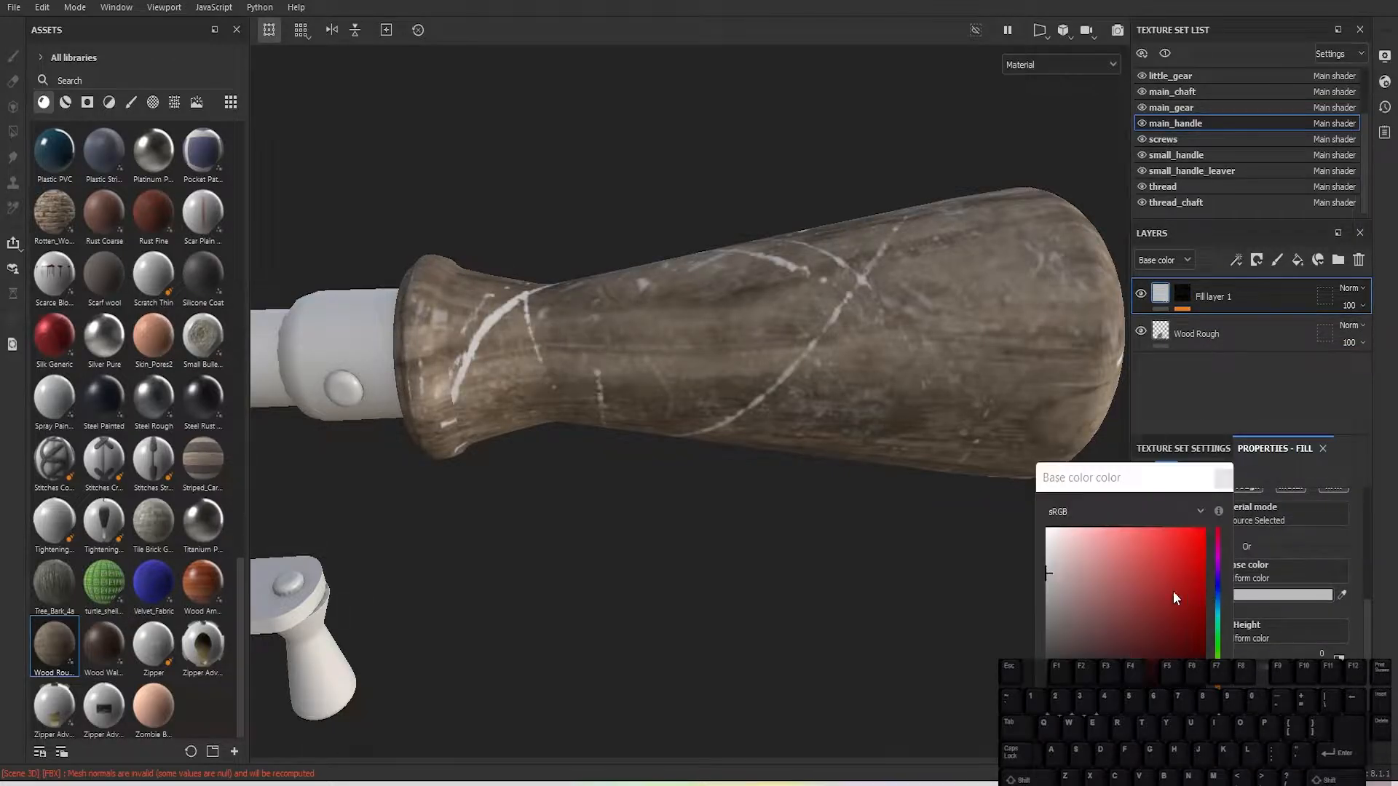
pyautogui.click(1048, 632)
pyautogui.moveTo(1045, 684); pyautogui.dragTo(1037, 623)
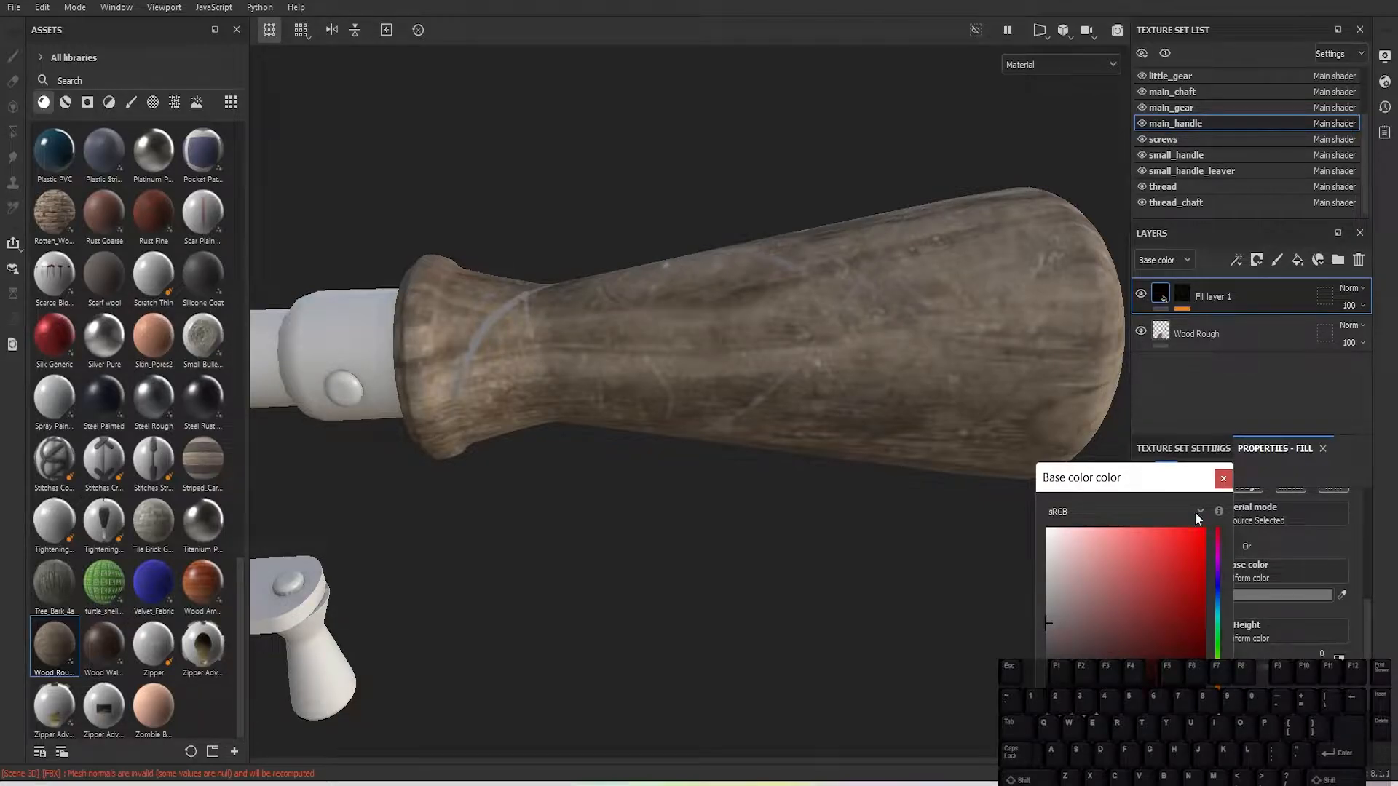
pyautogui.click(1223, 478)
# Step: Check the grey scratches on the main handle and remove Fill layer 1
pyautogui.scroll(-3, 675, 459)
pyautogui.scroll(-4, 677, 465)
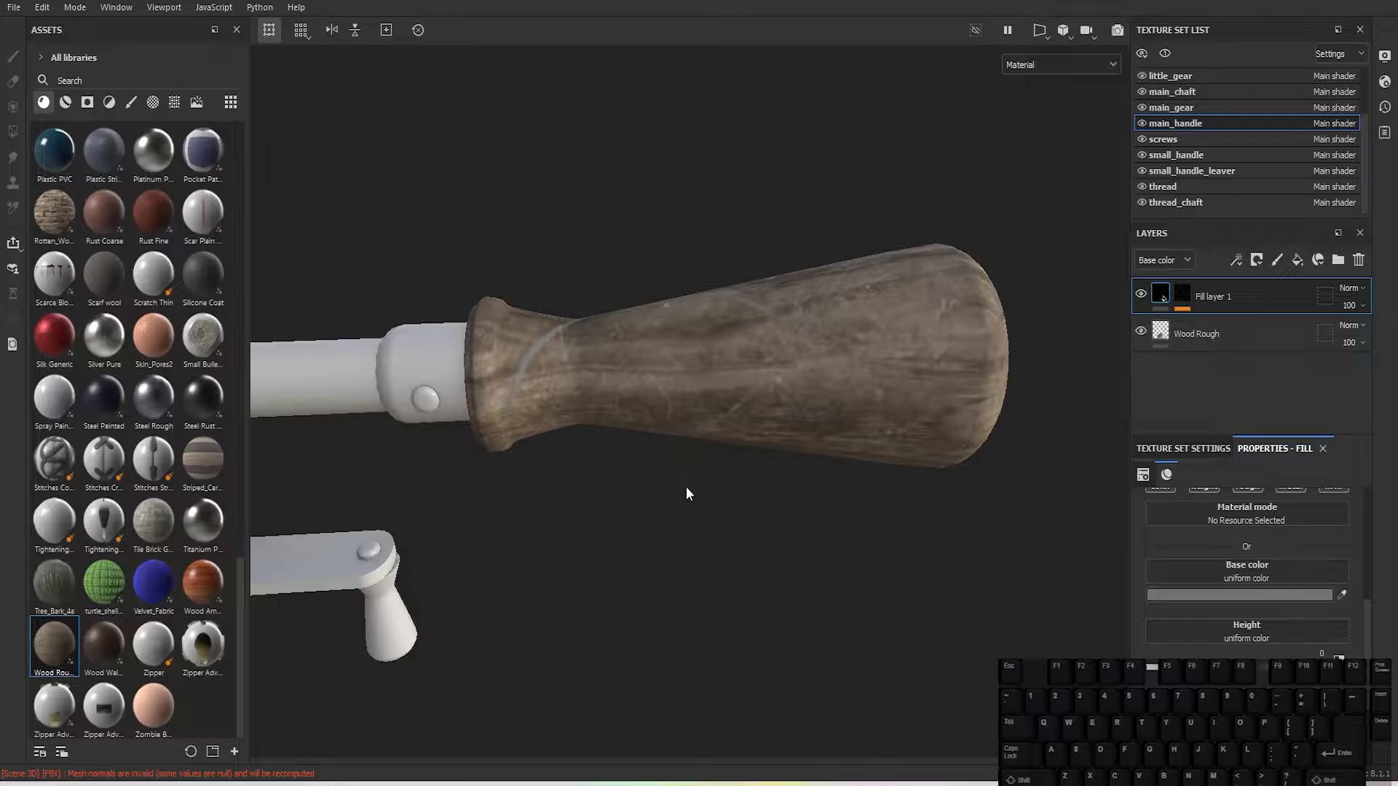
pyautogui.scroll(5, 681, 451)
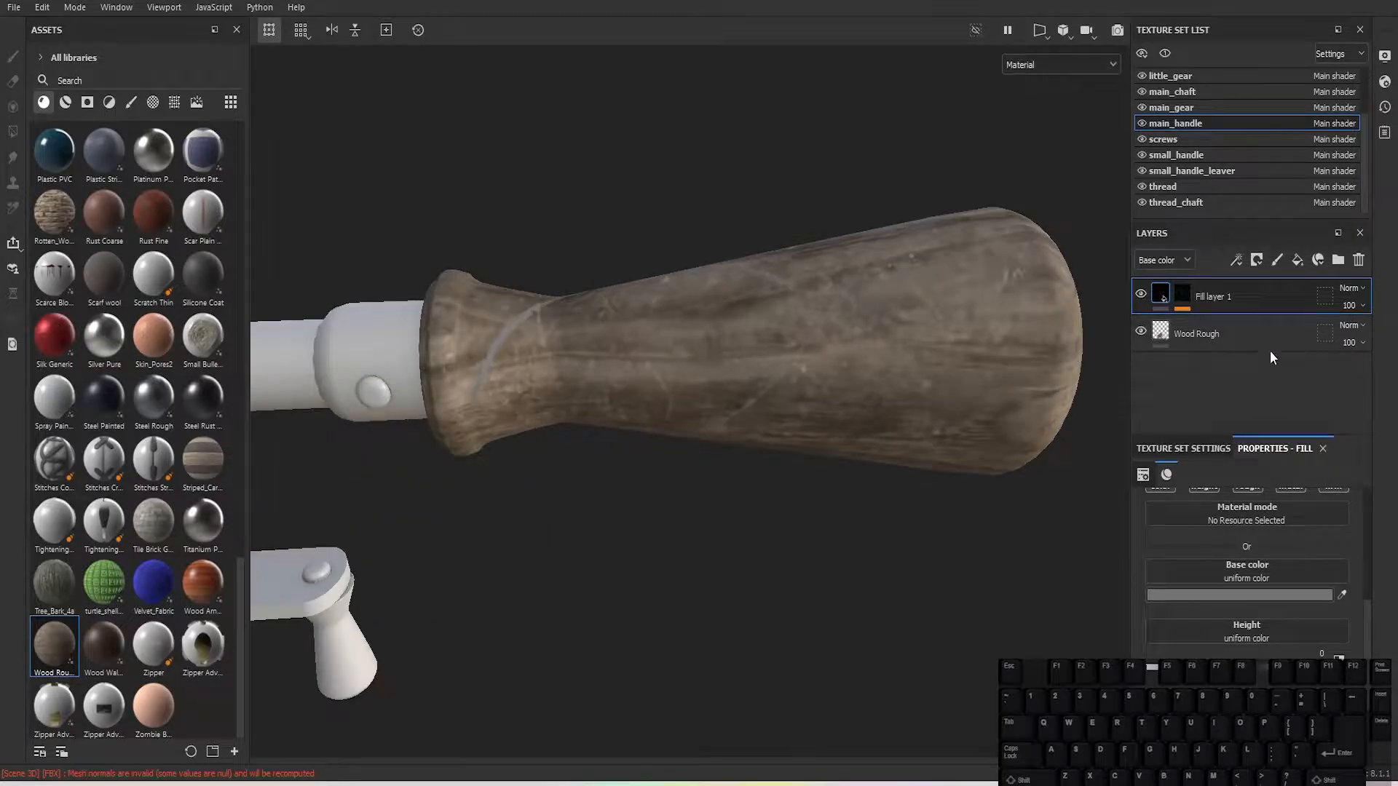
pyautogui.rightClick(1209, 296)
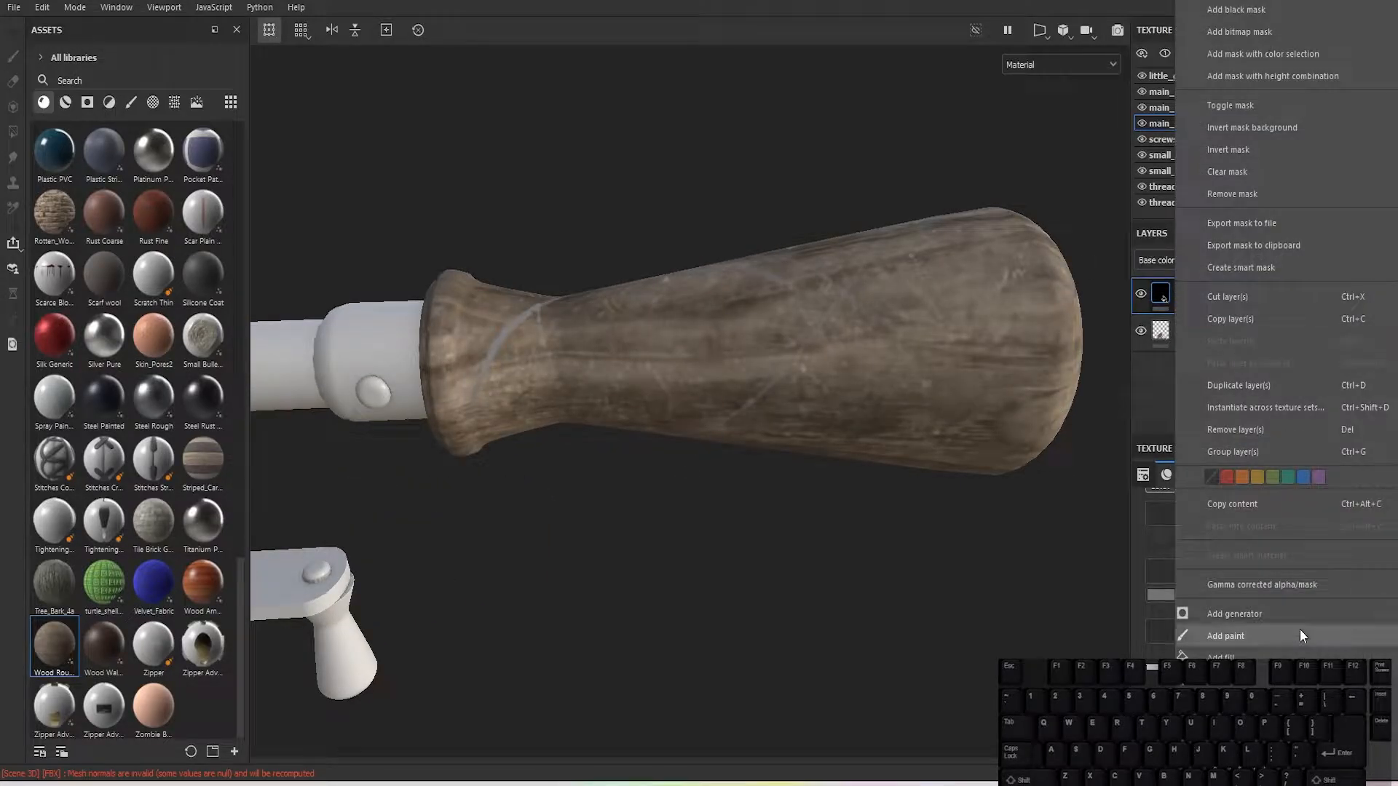
pyautogui.click(1269, 430)
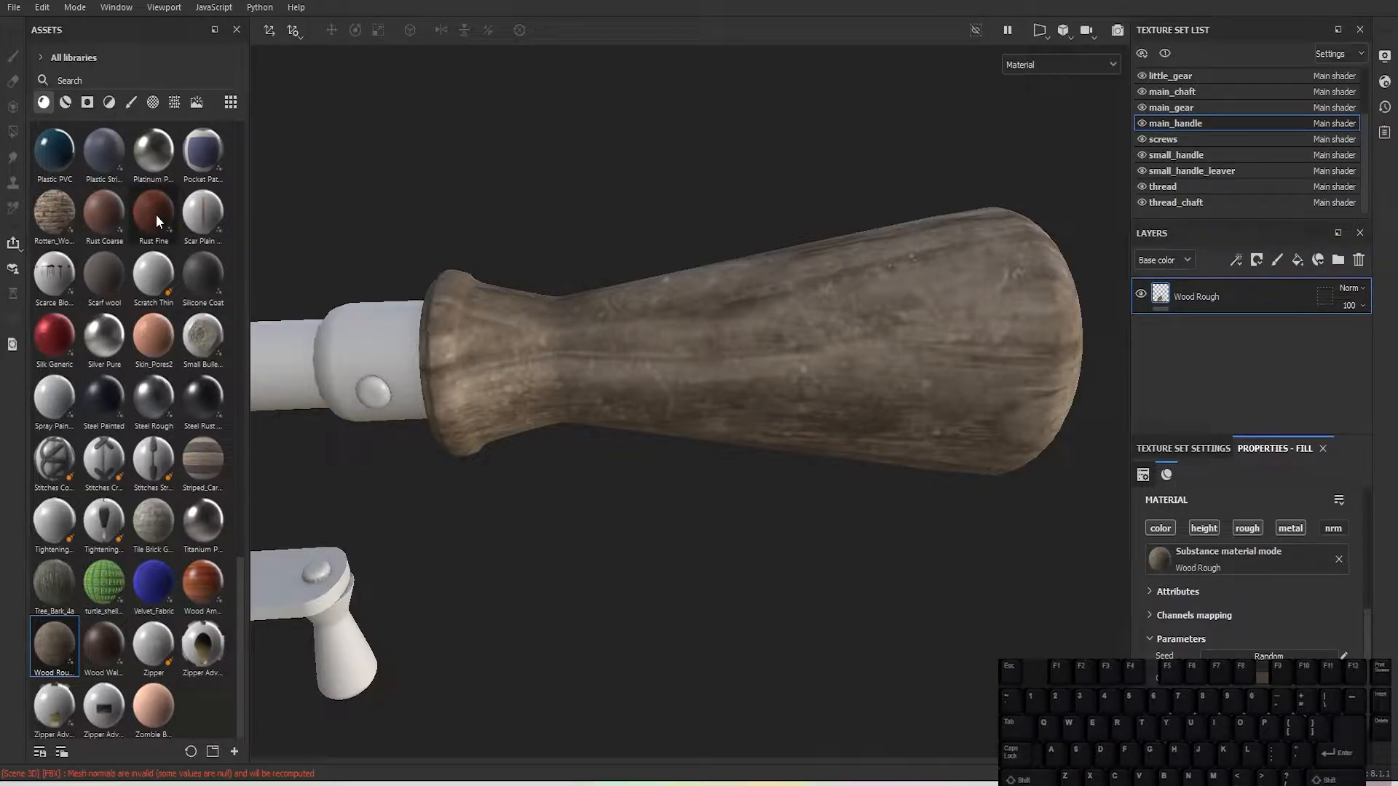
# Step: Add the Rust Fine material as a layer above Wood Rough and give it a black mask
pyautogui.moveTo(156, 219)
pyautogui.moveTo(156, 214); pyautogui.dragTo(1224, 283)
pyautogui.click(1257, 260)
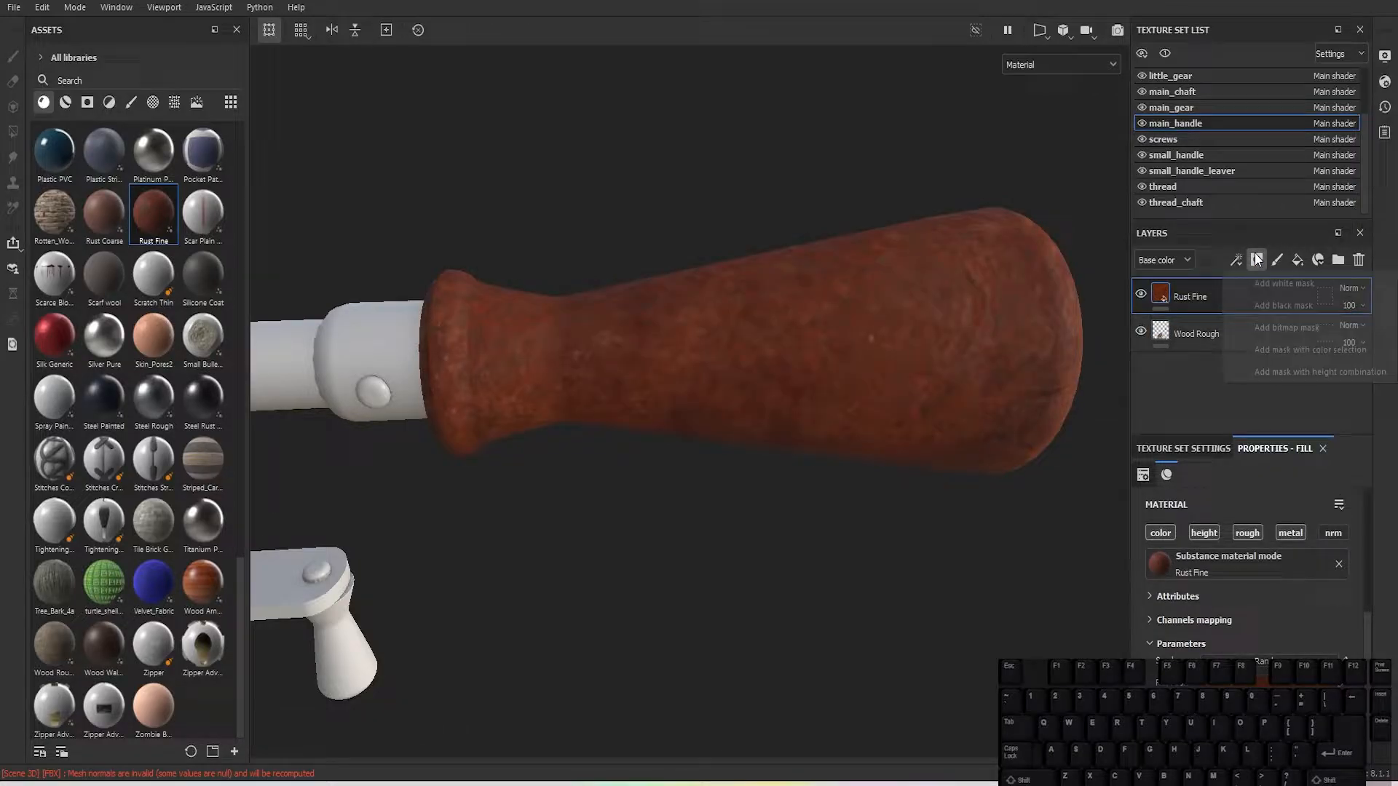
pyautogui.click(1274, 301)
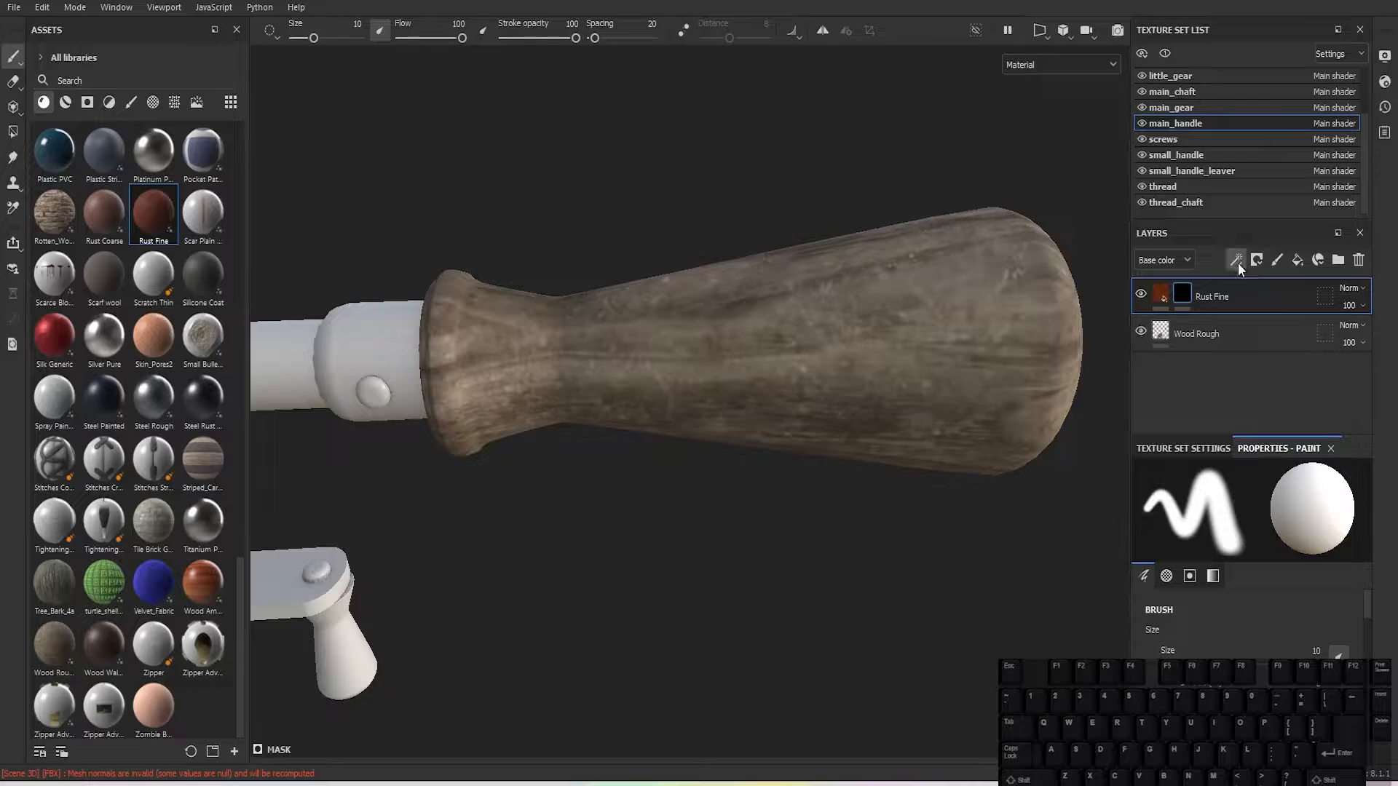
# Step: Add a fill to the Rust Fine mask using the Grunge Scratches Rough texture
pyautogui.click(1238, 264)
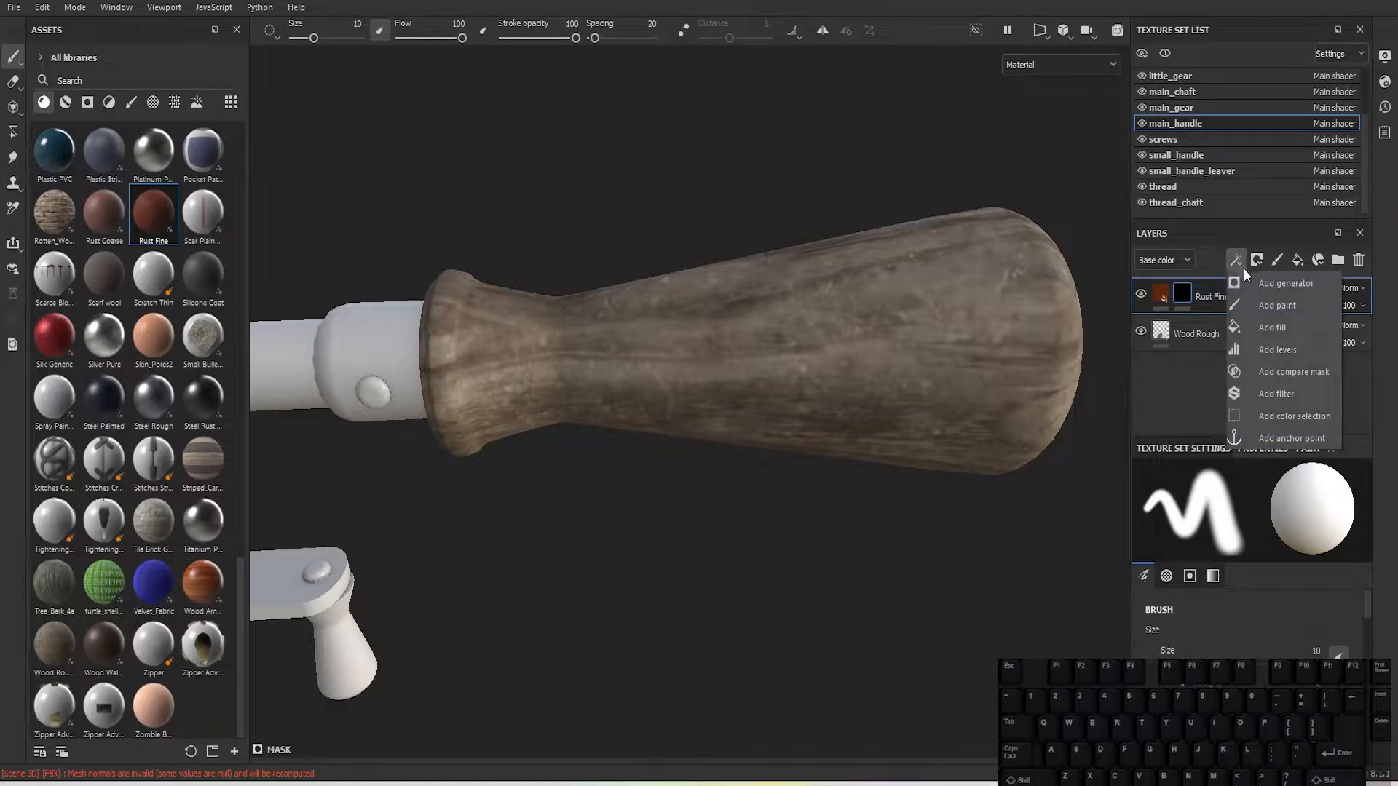
pyautogui.click(1284, 330)
pyautogui.click(1245, 546)
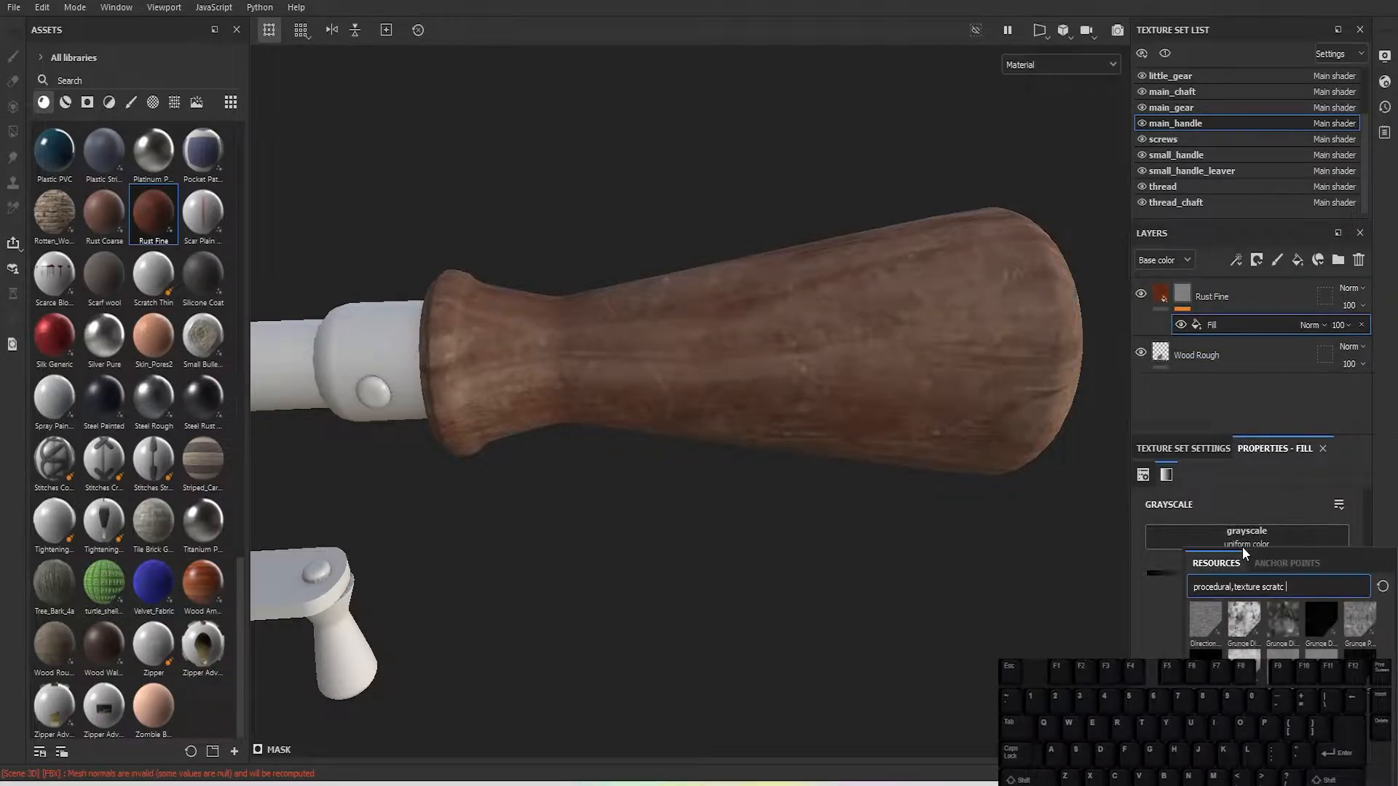
pyautogui.moveTo(1205, 663)
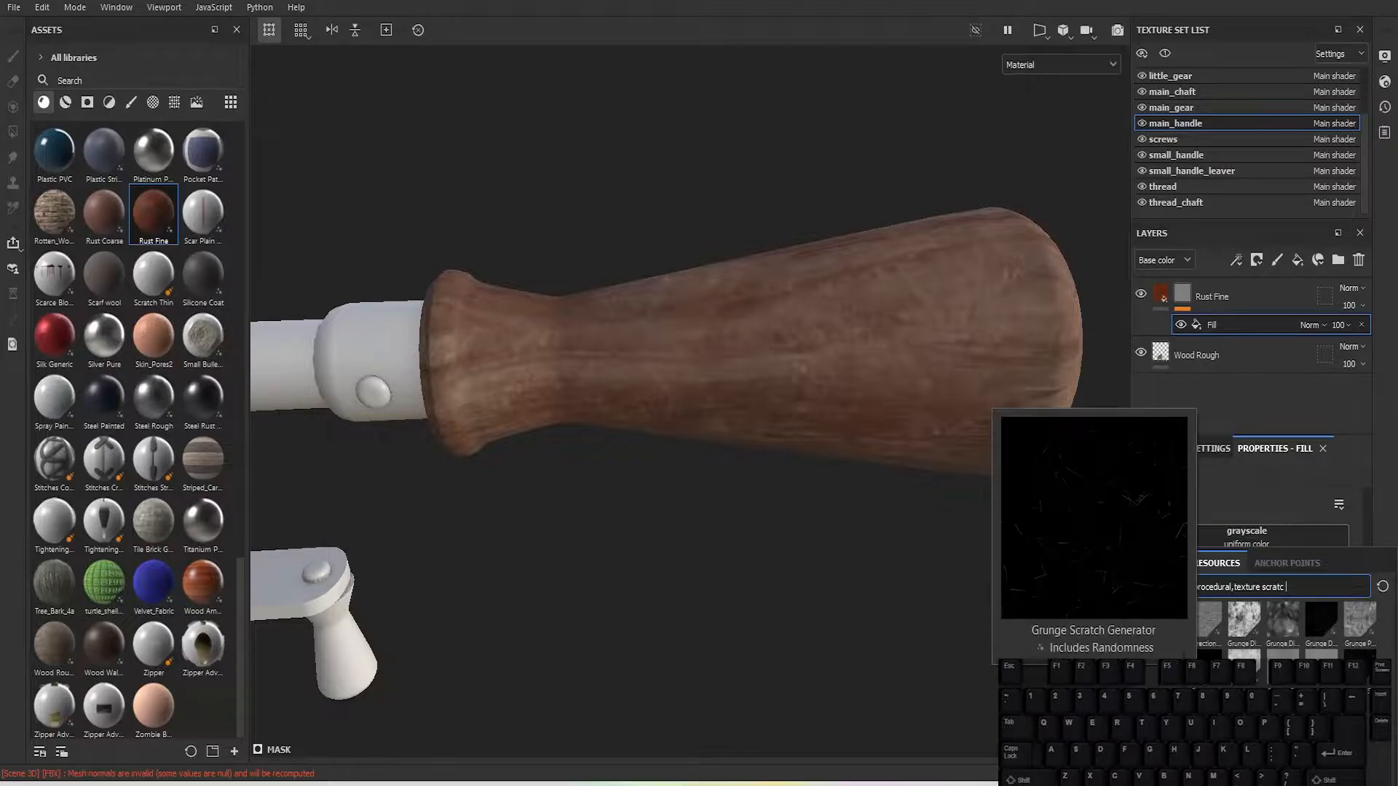
pyautogui.click(1360, 659)
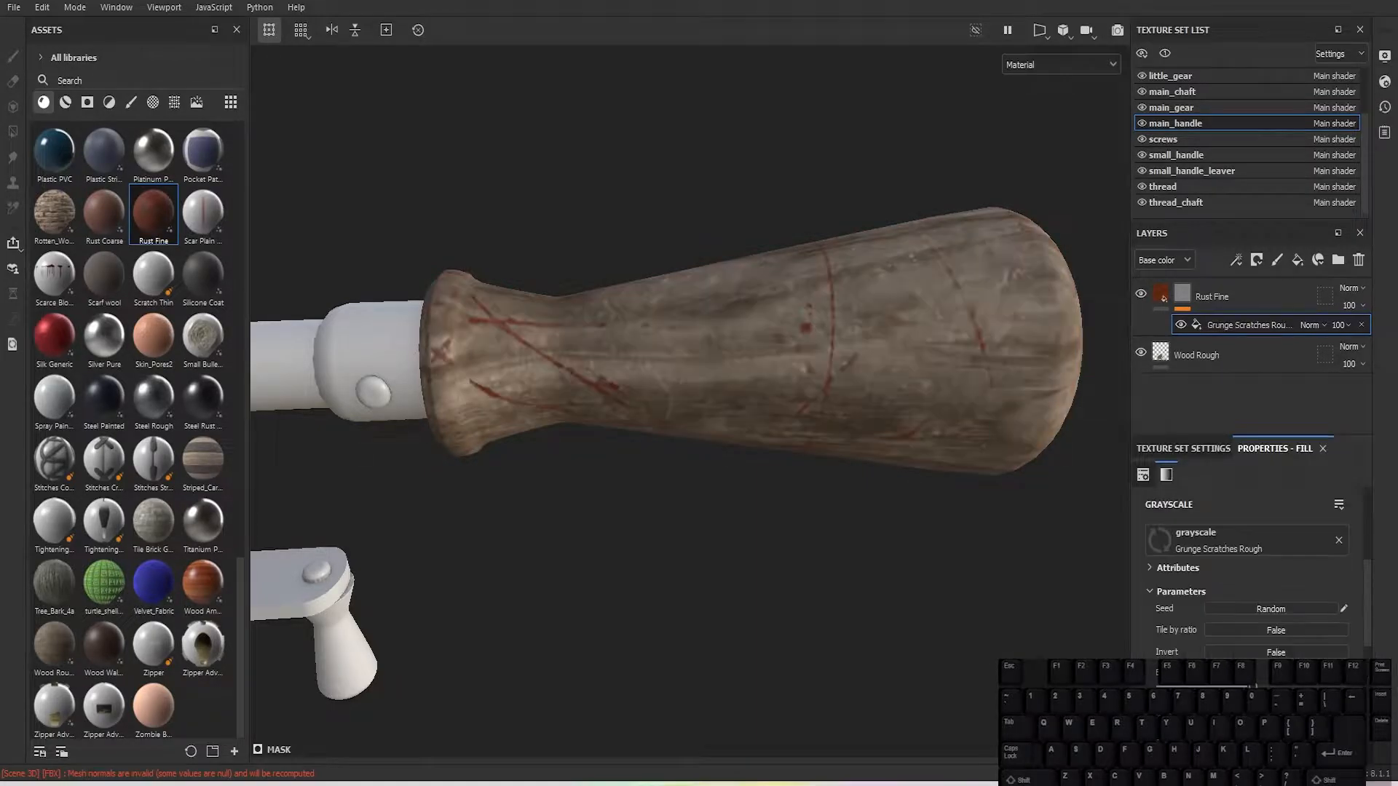
pyautogui.scroll(-3, 797, 474)
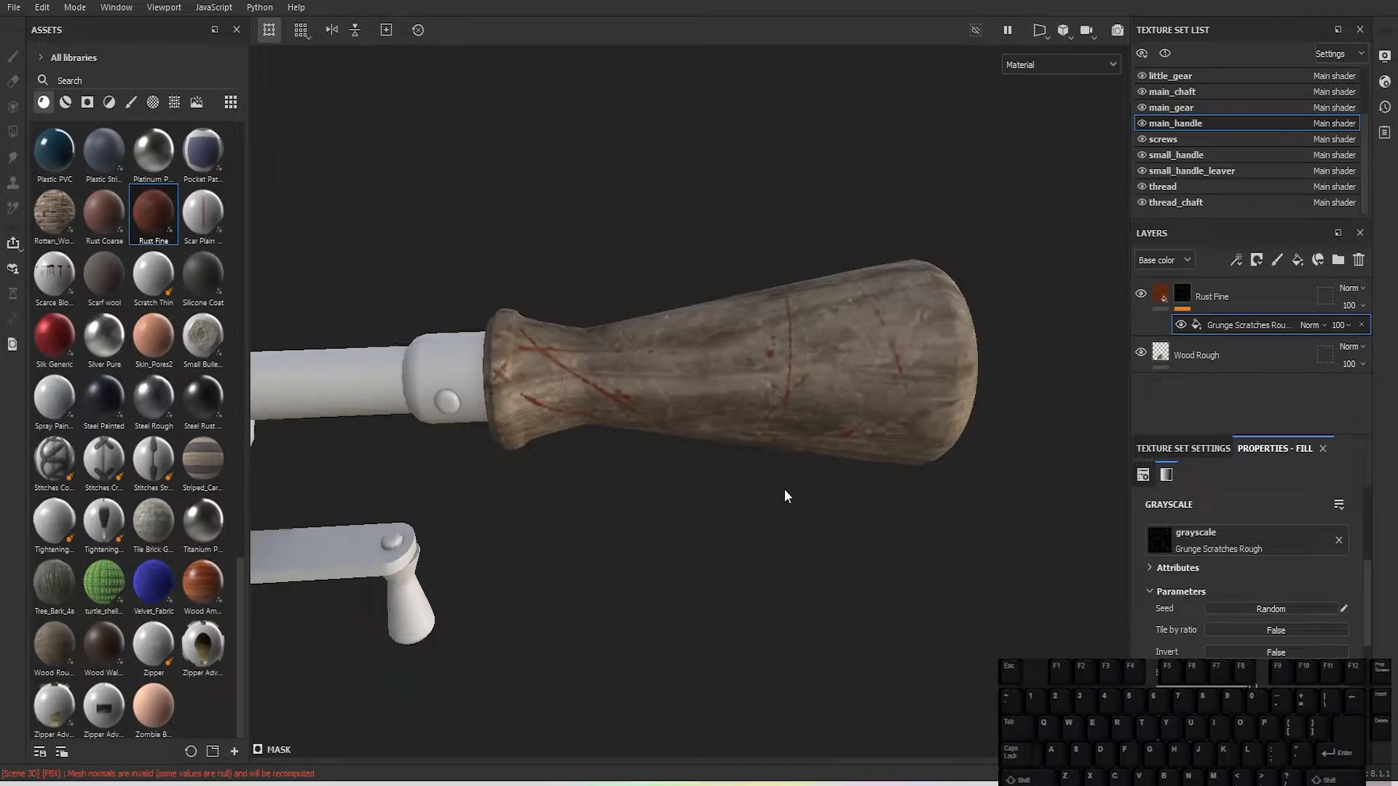
pyautogui.keyDown('alt'); pyautogui.moveTo(763, 480); pyautogui.dragTo(699, 465); pyautogui.keyUp('alt')
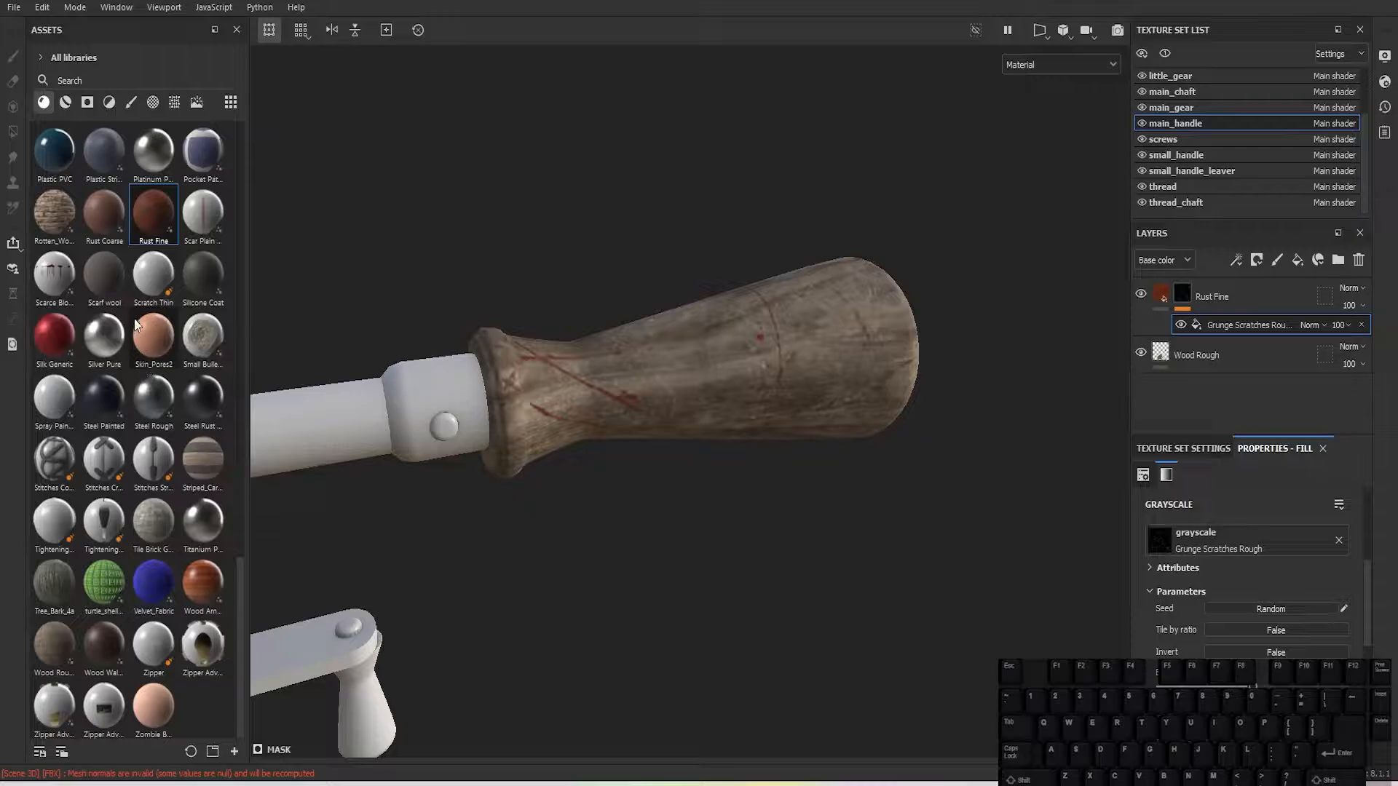
# Step: Add the Rust Coarse material as a layer above Rust Fine and give it a black mask
pyautogui.moveTo(151, 251)
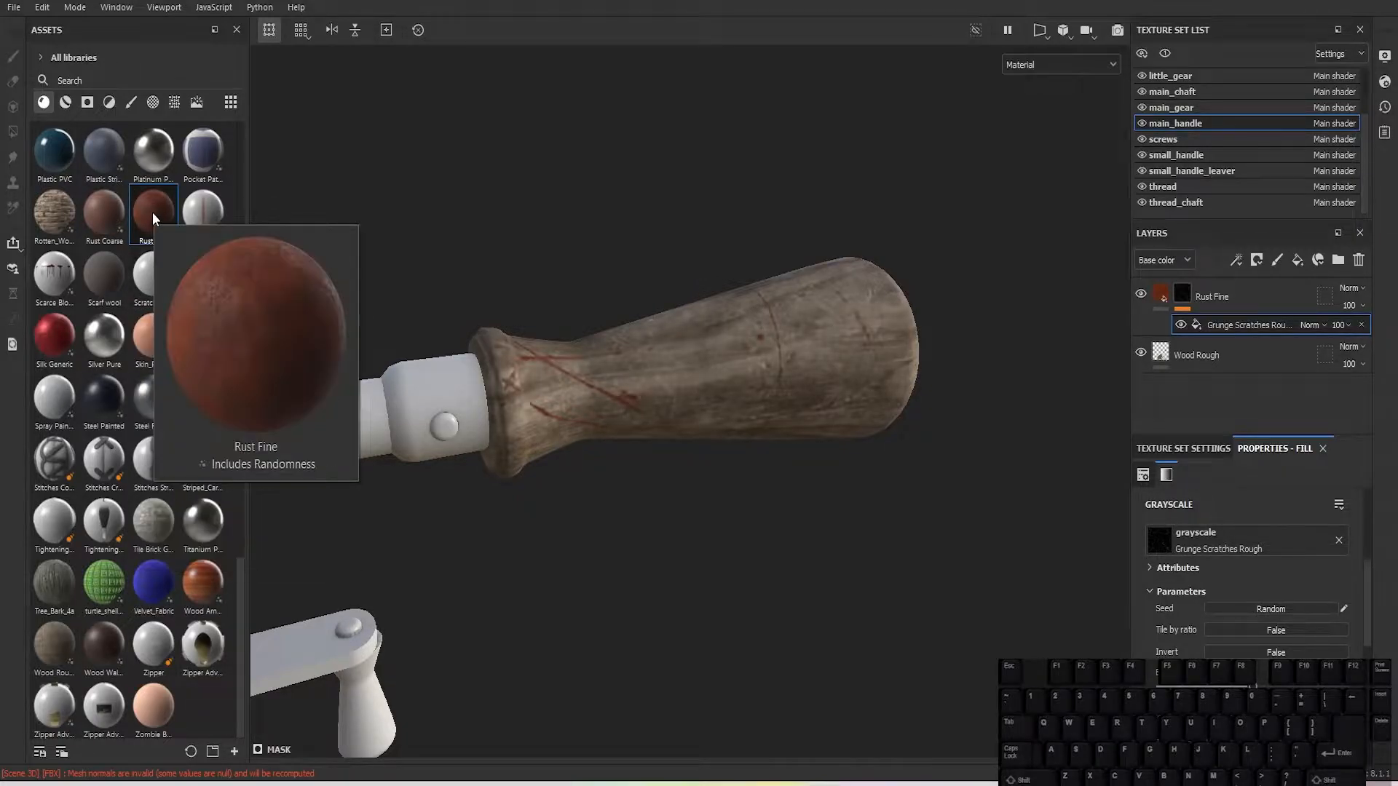
pyautogui.scroll(20, 167, 565)
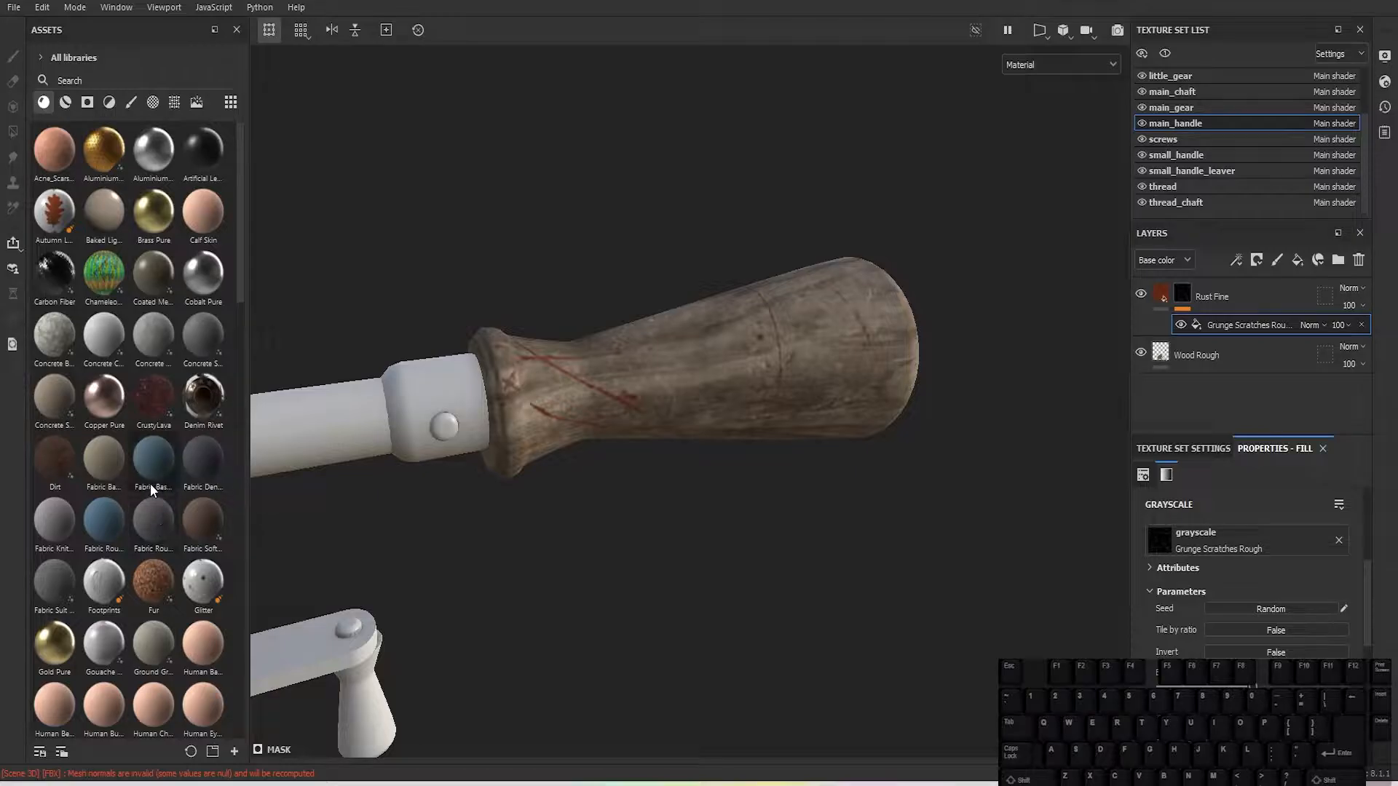
pyautogui.scroll(-15, 150, 484)
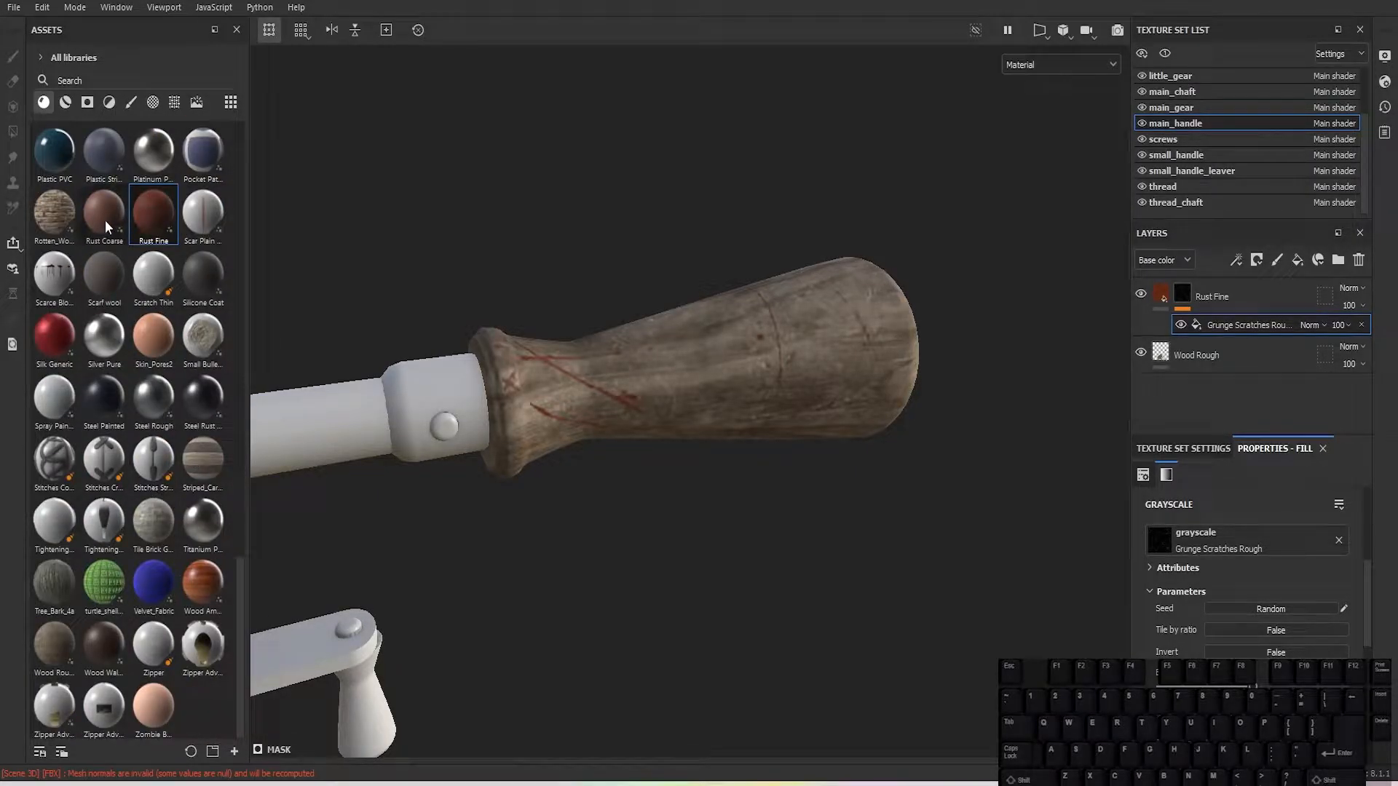
pyautogui.moveTo(105, 219); pyautogui.dragTo(1245, 288)
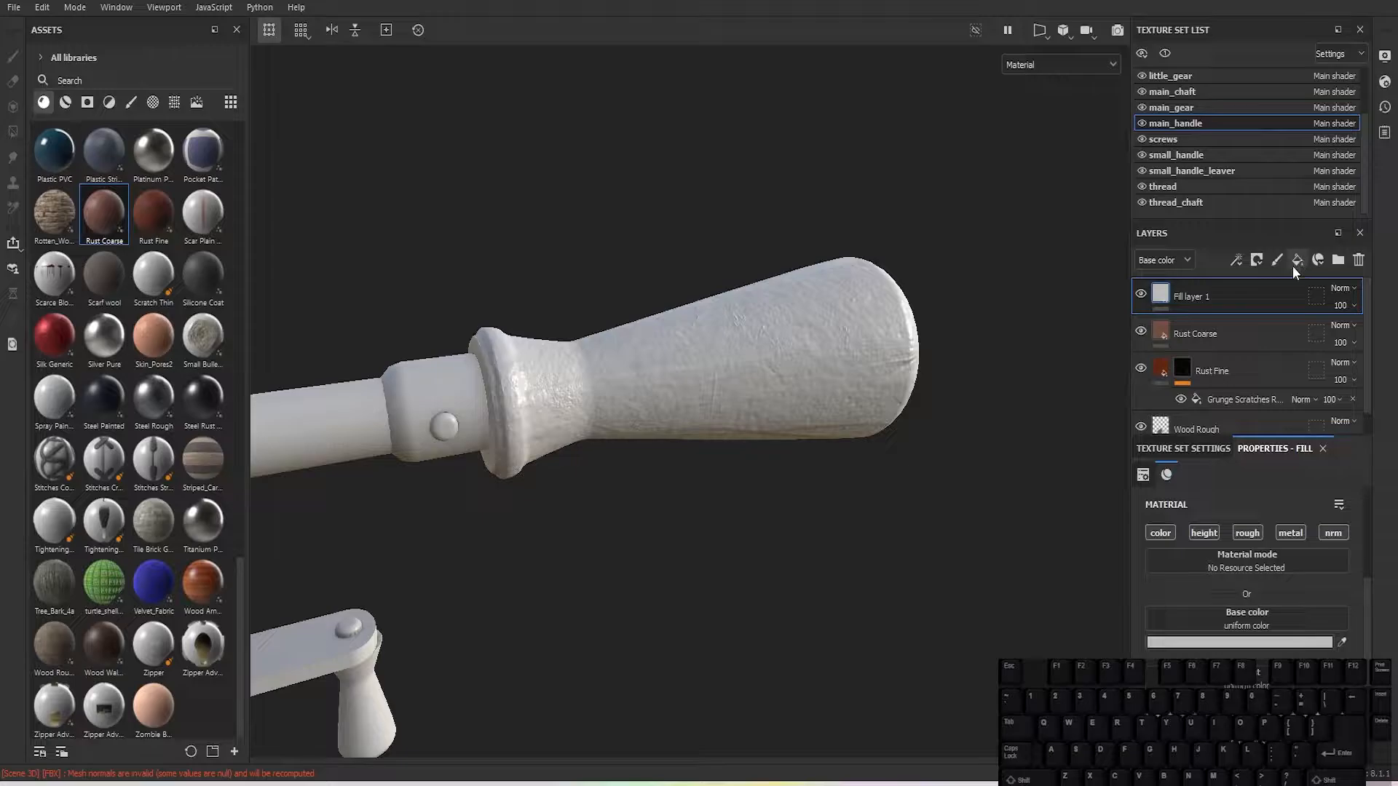
pyautogui.click(1256, 261)
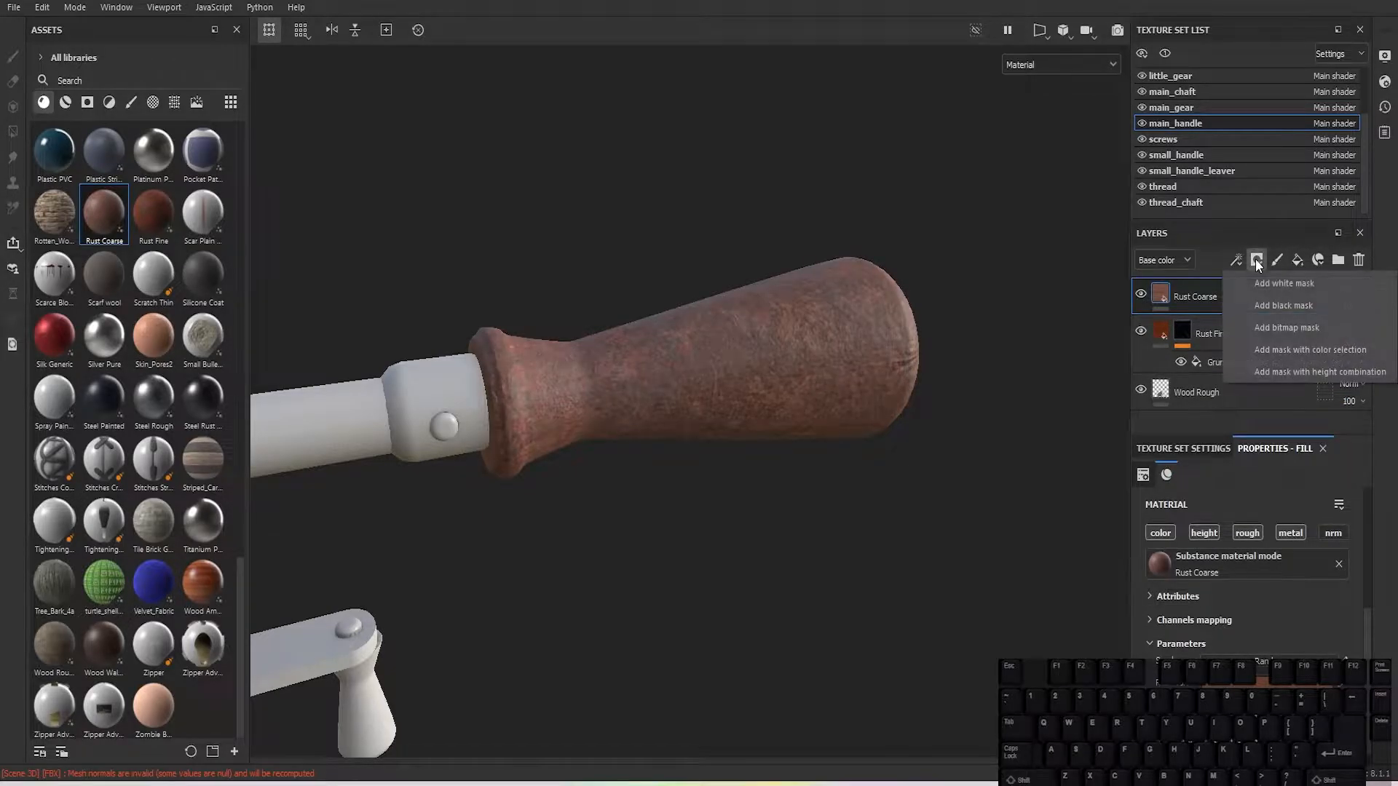
pyautogui.click(1297, 295)
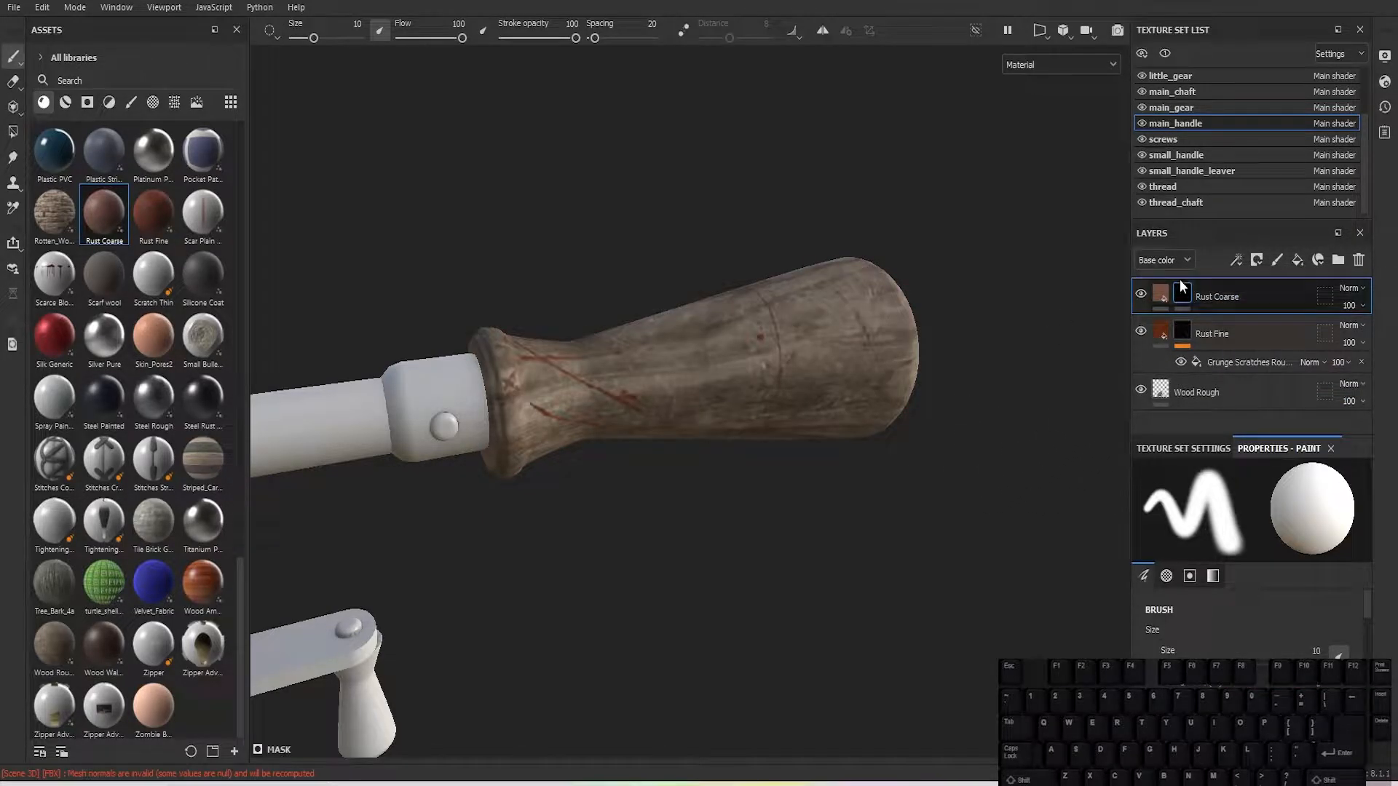
# Step: Add a Dirt generator to the Rust Coarse layer's mask and check its effect on the handle
pyautogui.click(1236, 260)
pyautogui.click(1265, 284)
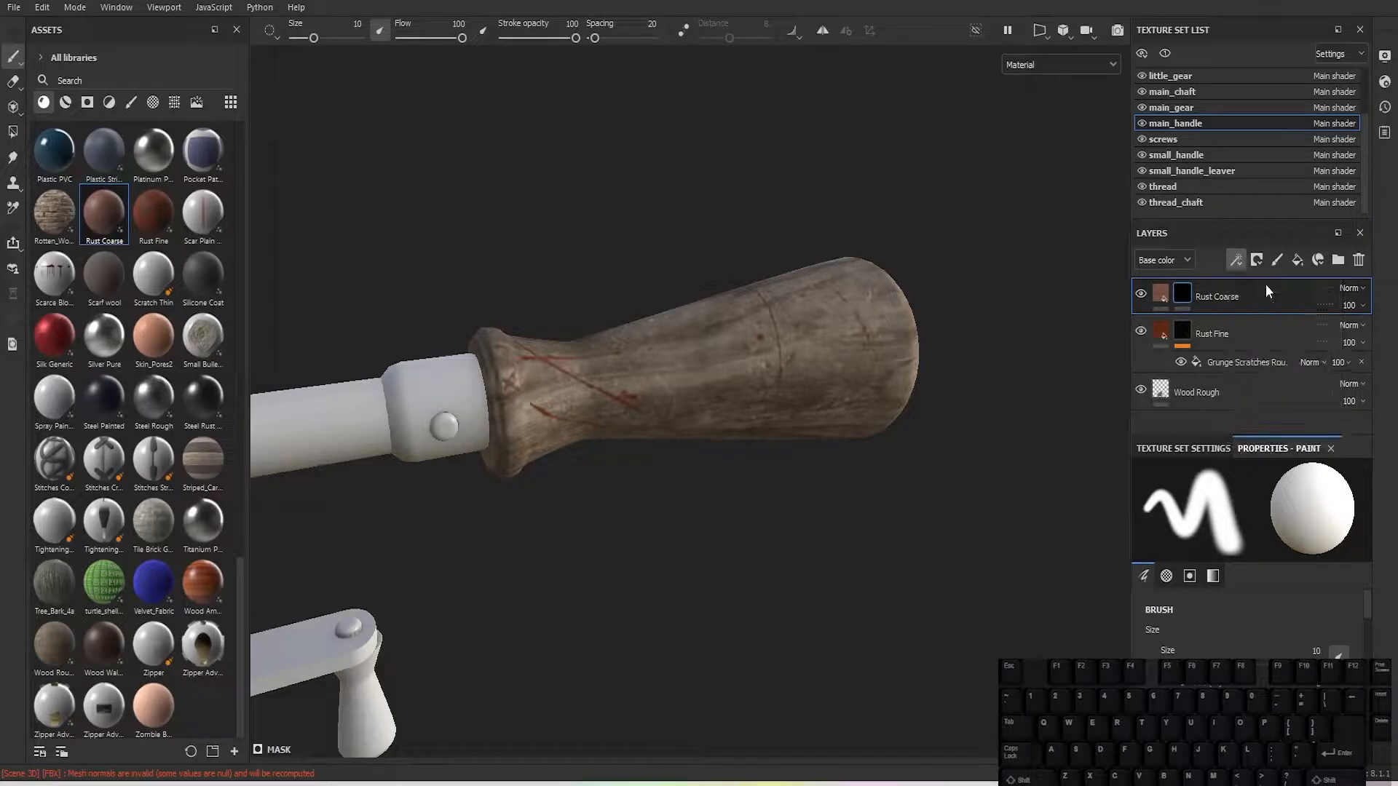
pyautogui.click(1273, 514)
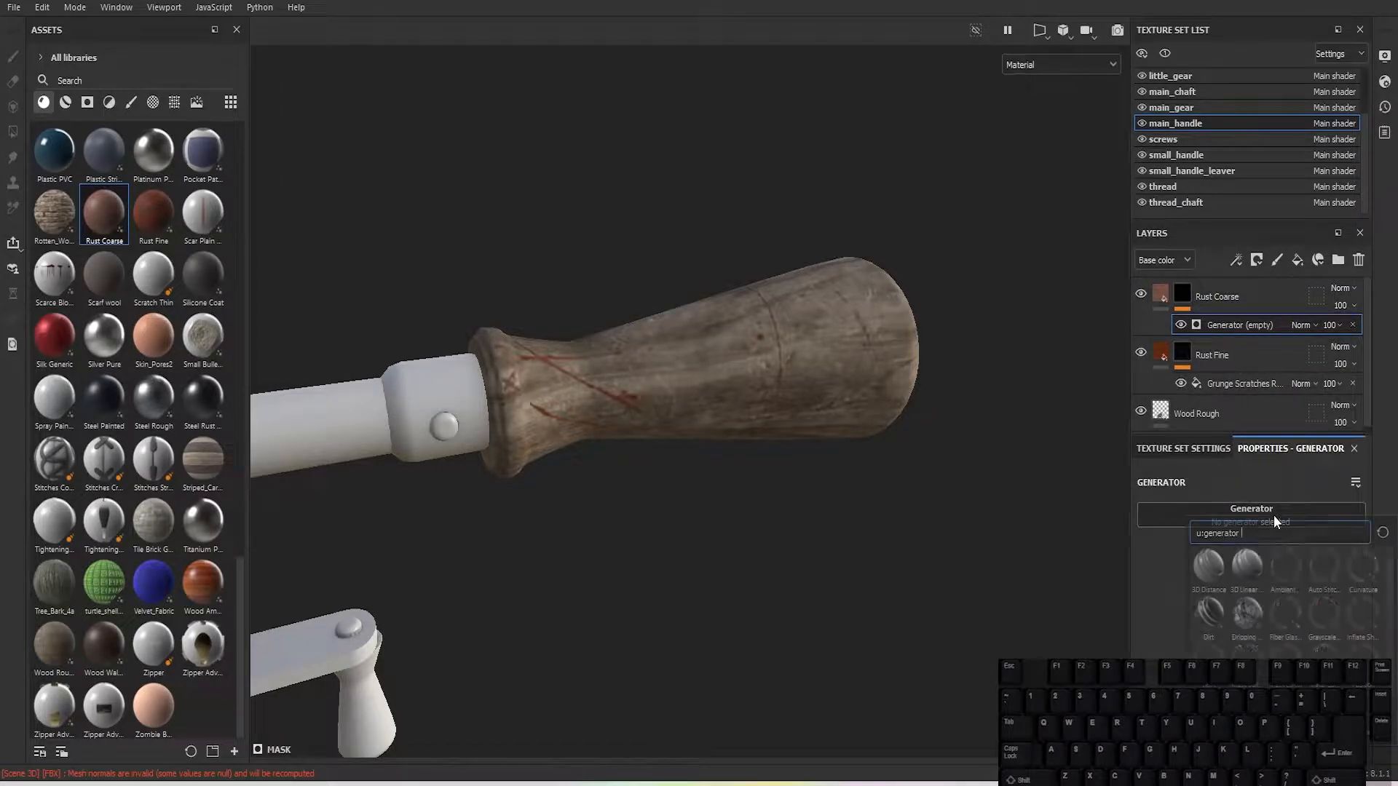
pyautogui.click(1209, 614)
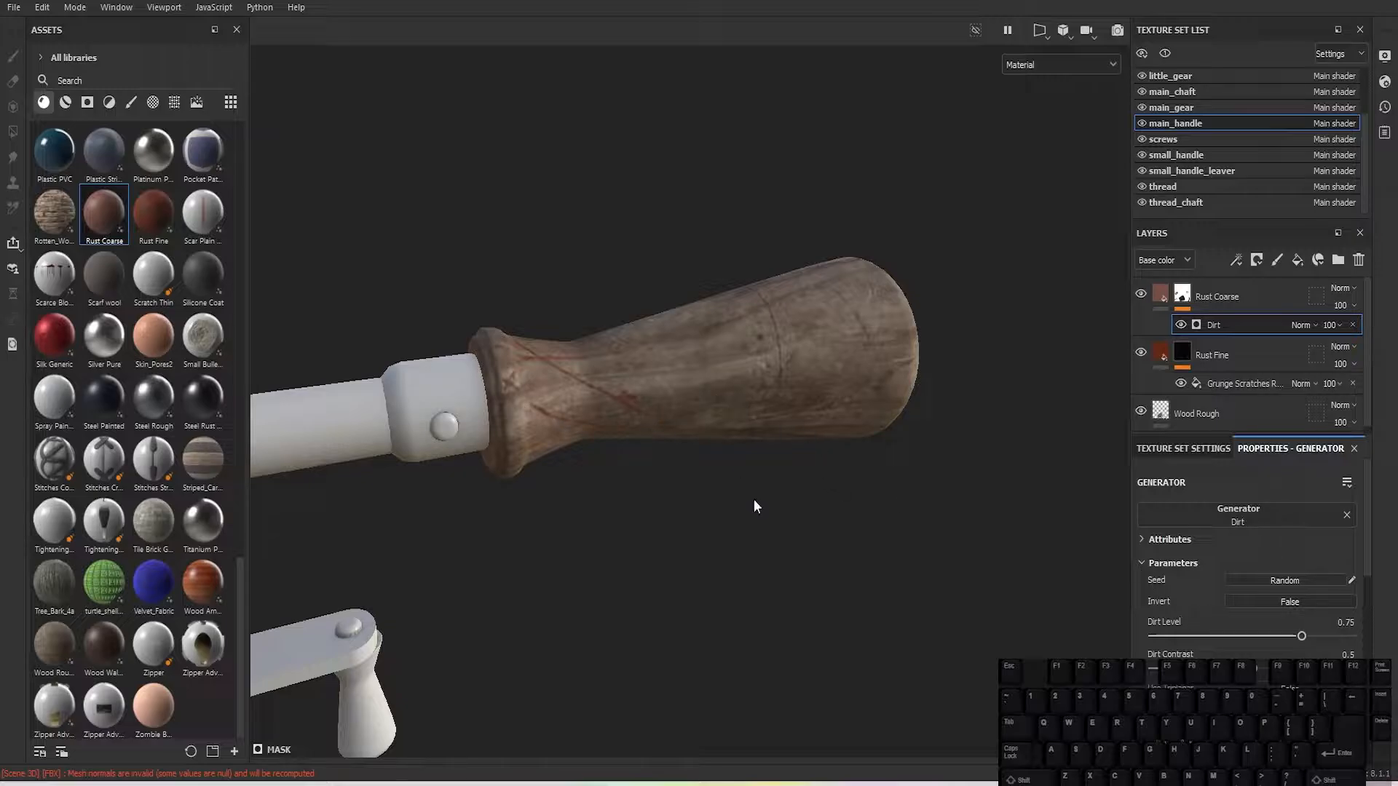
pyautogui.scroll(5, 754, 499)
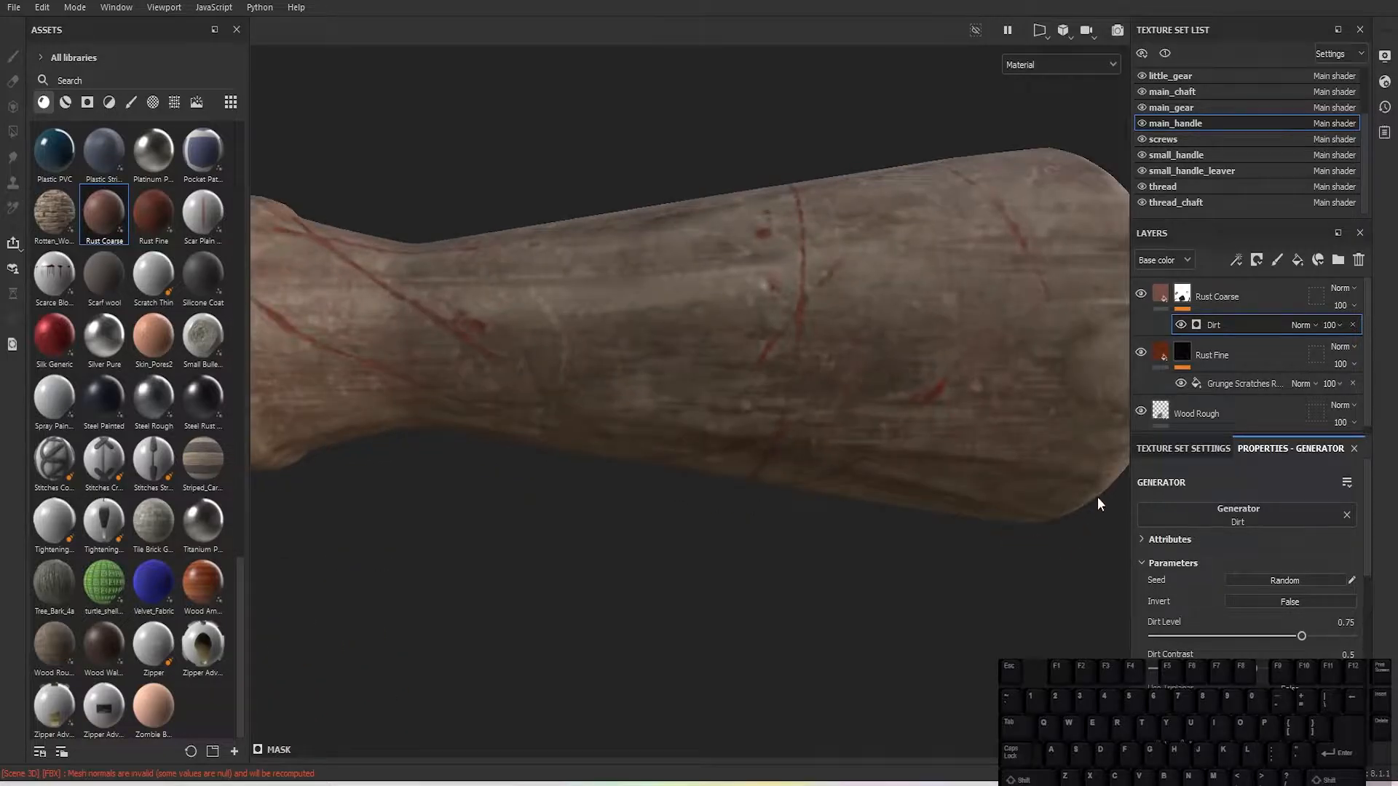
pyautogui.scroll(-5, 1187, 582)
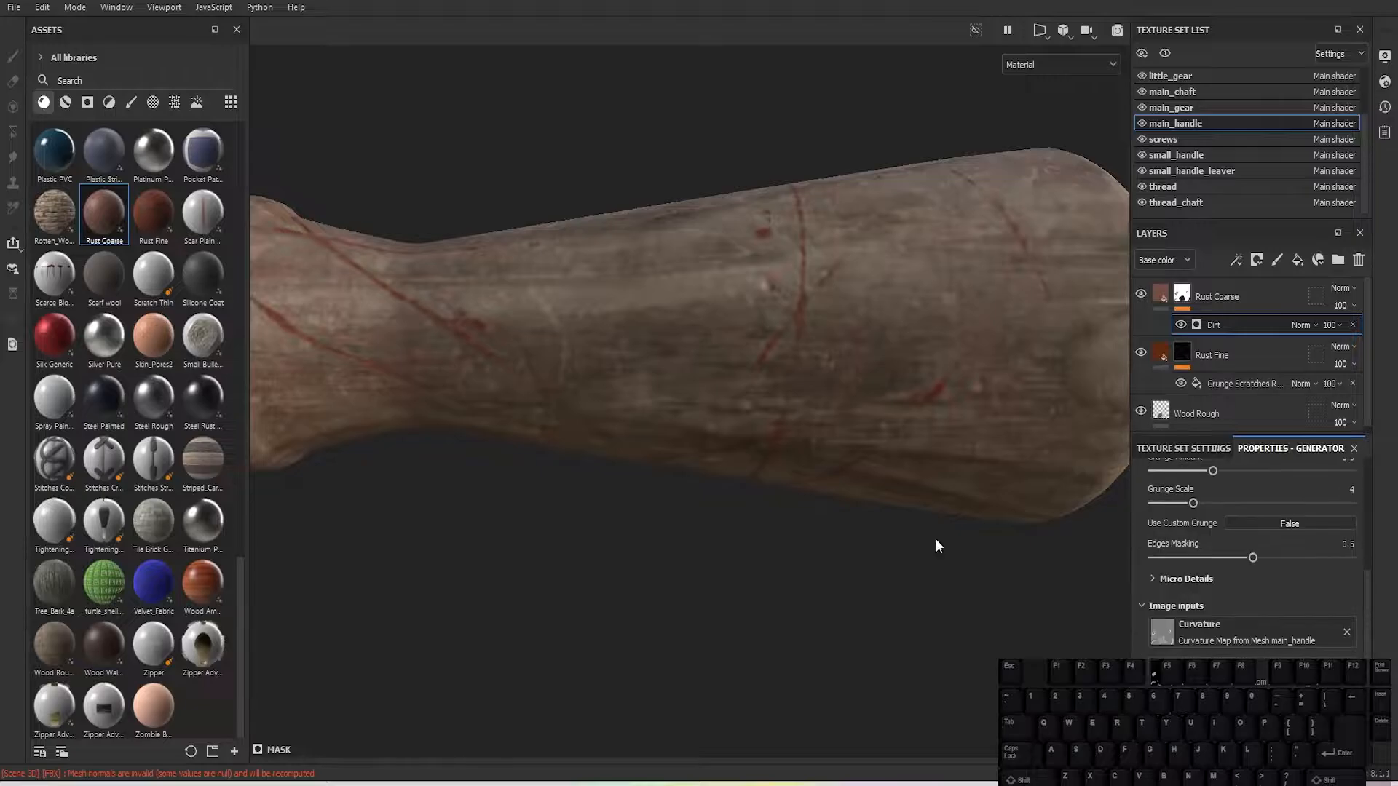
pyautogui.scroll(3, 782, 448)
pyautogui.scroll(-7, 779, 422)
pyautogui.keyDown('alt'); pyautogui.moveTo(771, 422); pyautogui.dragTo(750, 485); pyautogui.keyUp('alt')
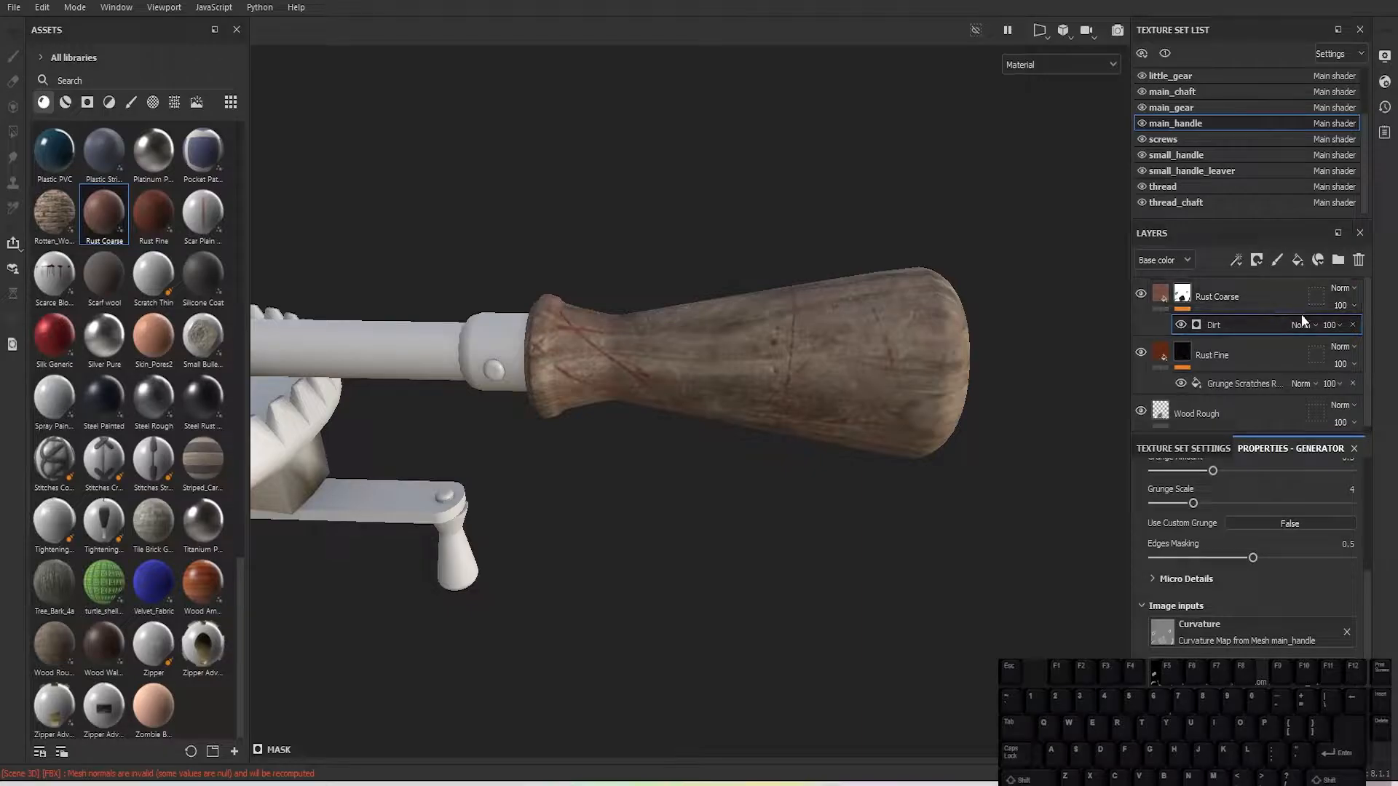
# Step: Add a fill layer above Rust Coarse with a black mask driven by a Metal Edge Wear generator
pyautogui.click(1290, 259)
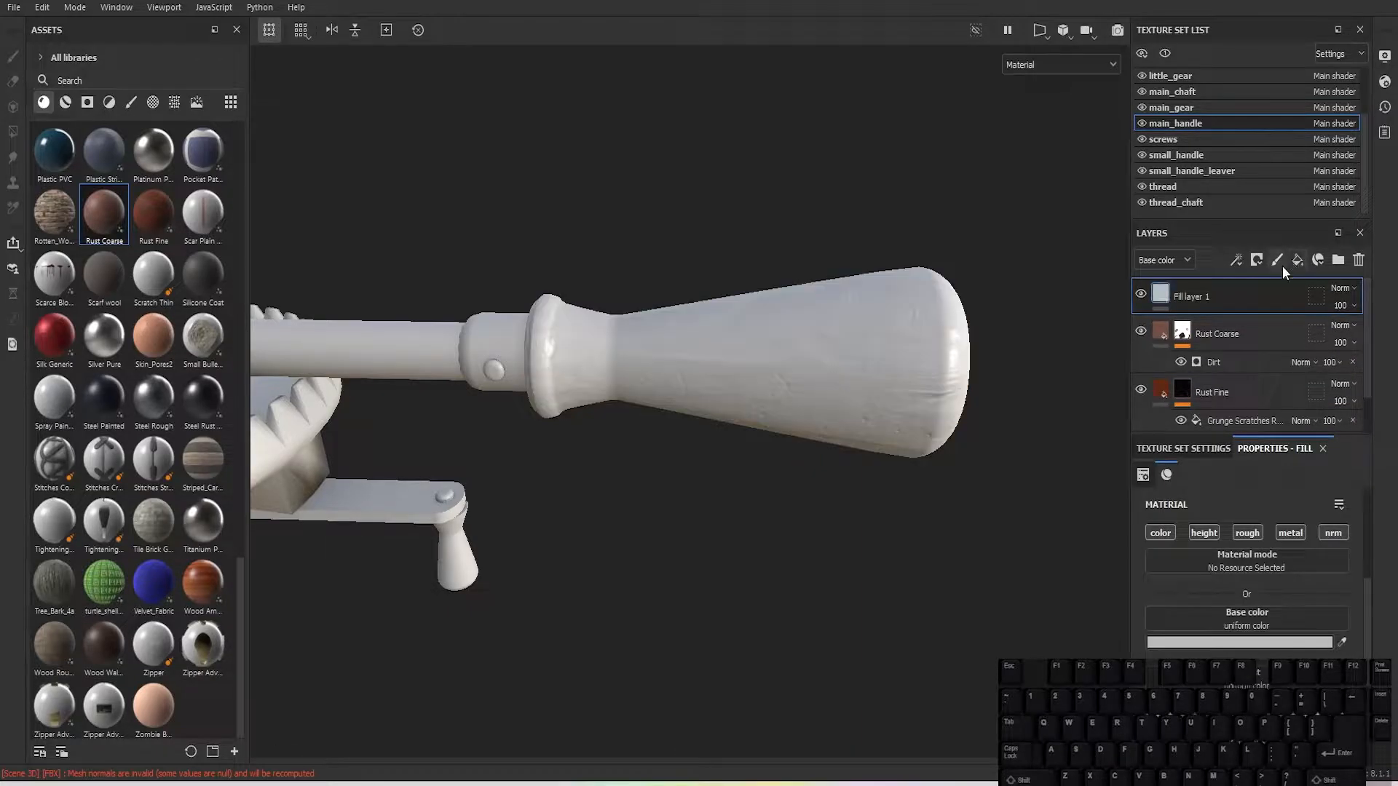
pyautogui.click(1256, 262)
pyautogui.click(1270, 304)
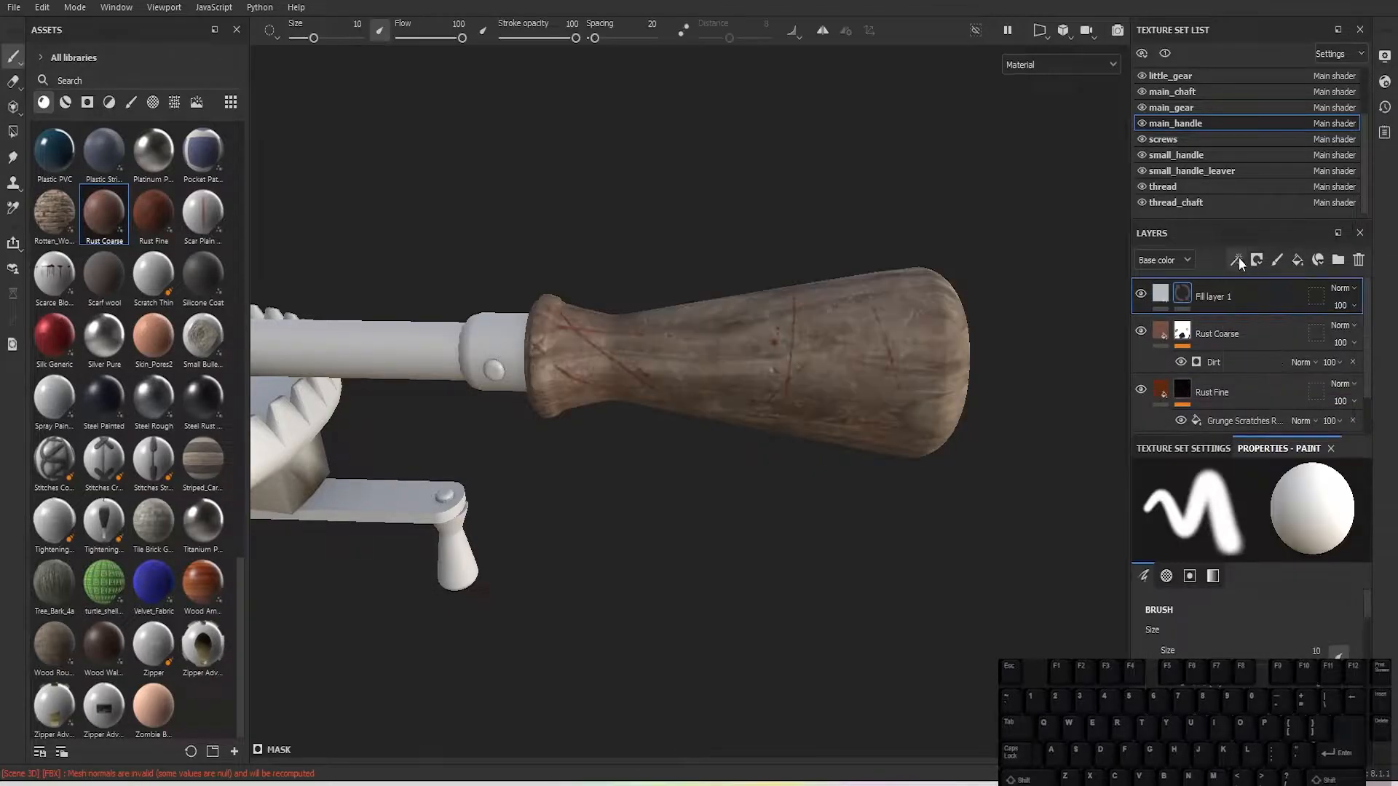
pyautogui.click(1236, 260)
pyautogui.click(1270, 284)
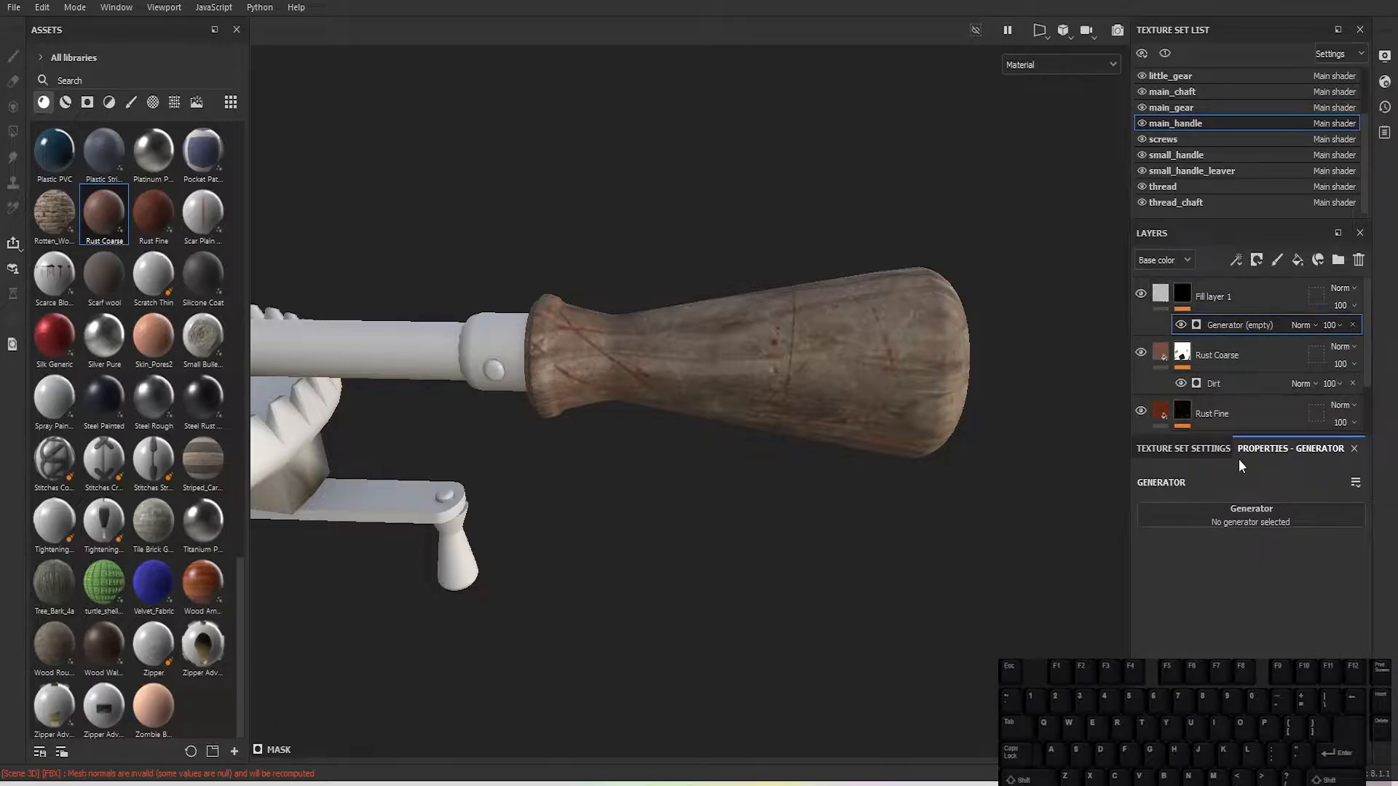
pyautogui.click(1254, 513)
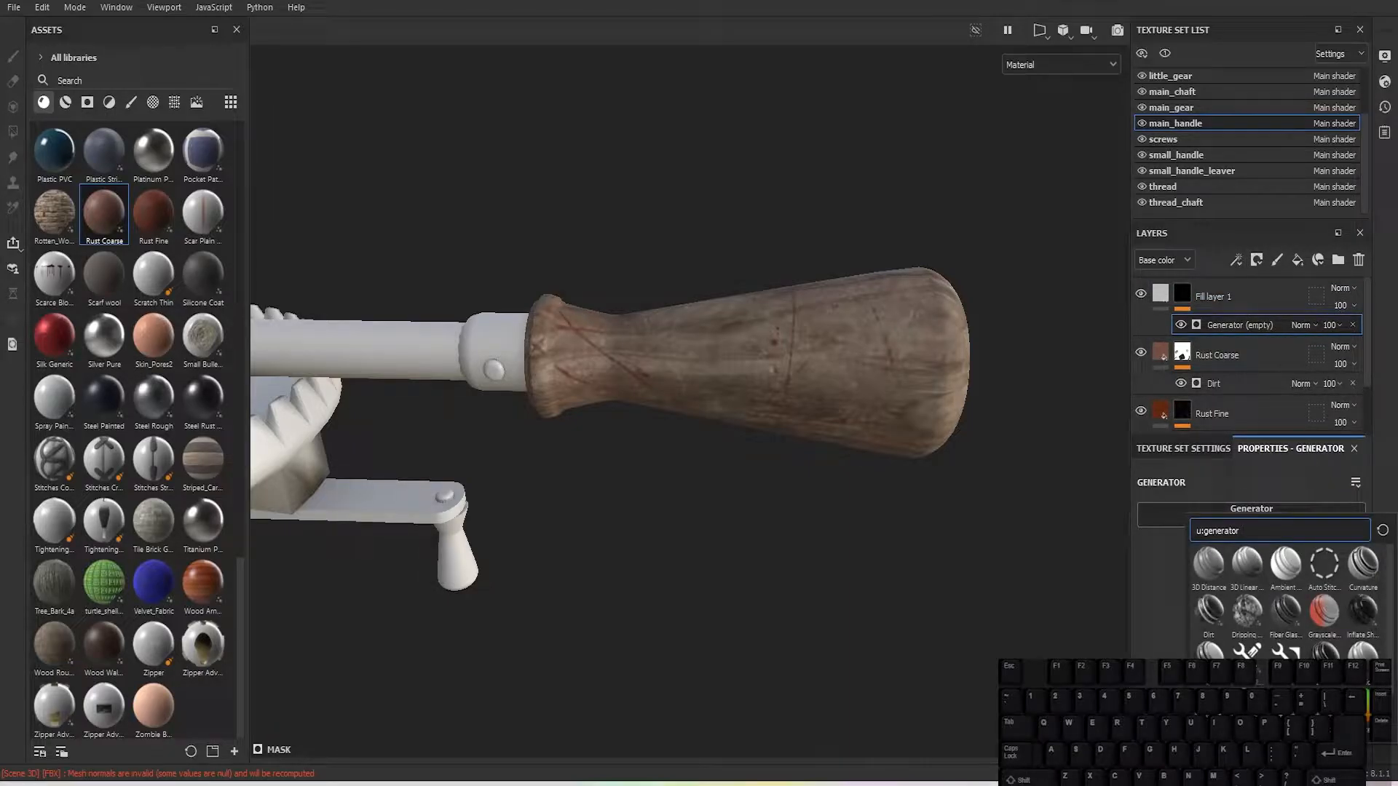
pyautogui.click(1323, 653)
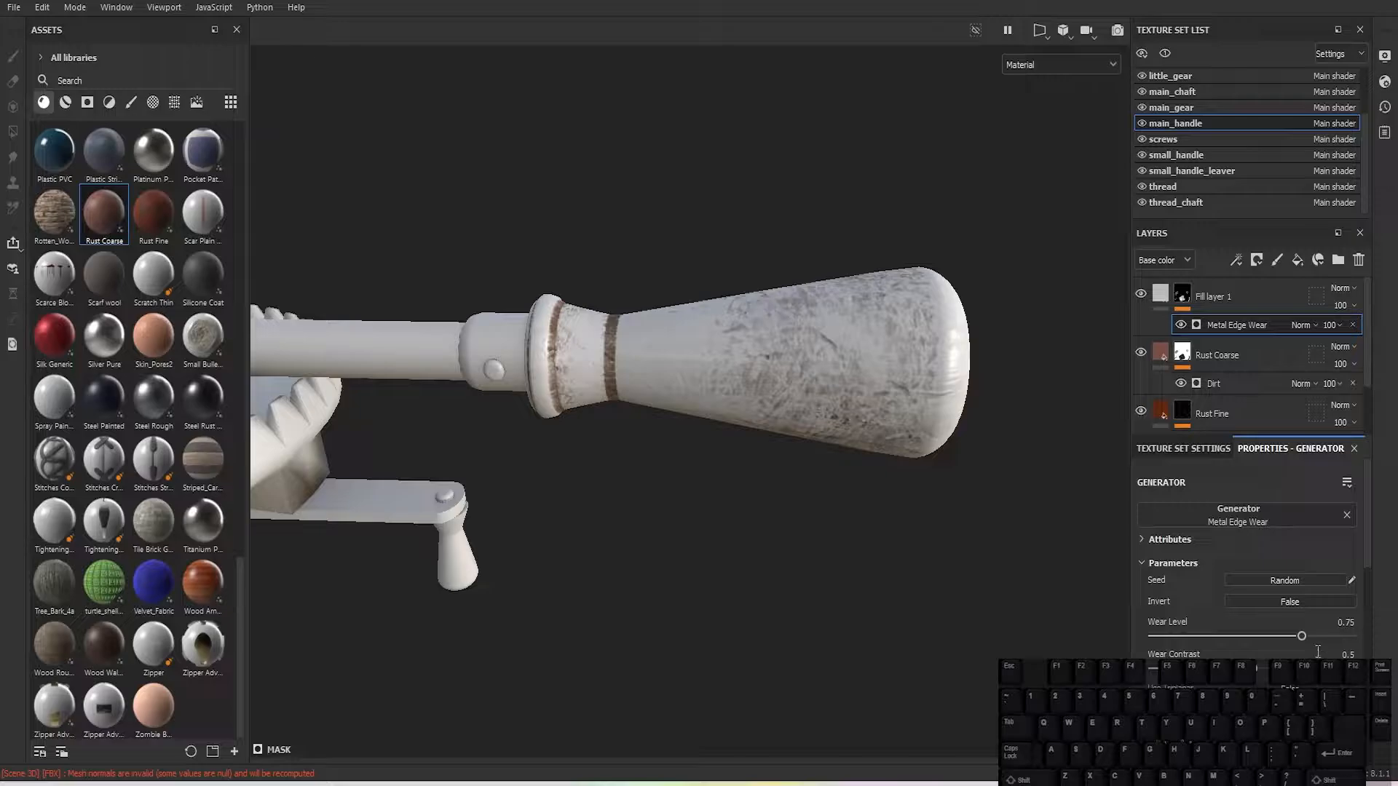
# Step: Set the Metal Edge Wear generator's Wear Level to 0.03
pyautogui.click(1191, 636)
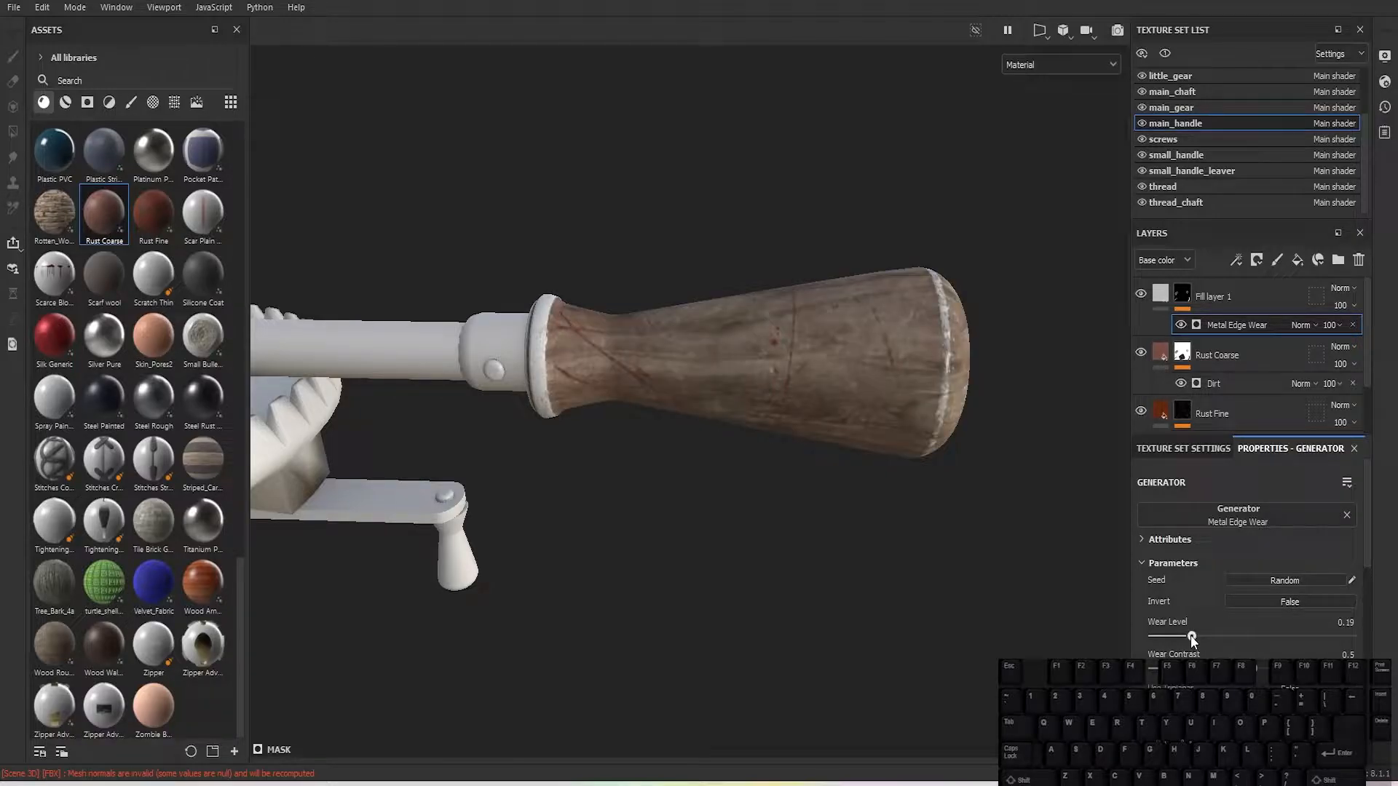
pyautogui.moveTo(1191, 638); pyautogui.dragTo(1160, 647)
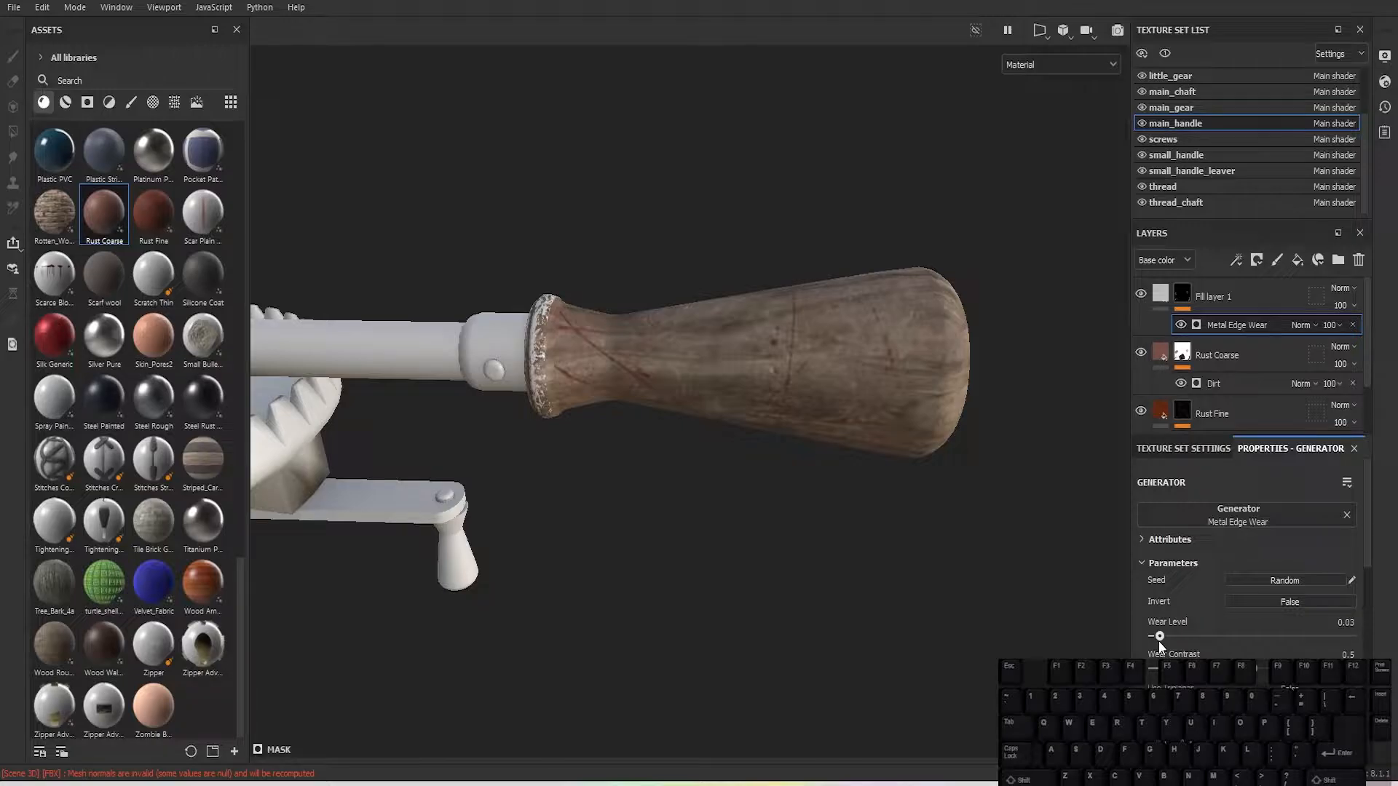
pyautogui.moveTo(652, 499)
pyautogui.keyDown('alt'); pyautogui.mouseDown()
pyautogui.moveTo(895, 500)
pyautogui.moveTo(827, 499)
pyautogui.moveTo(748, 274)
pyautogui.moveTo(698, 408)
pyautogui.moveTo(640, 466)
pyautogui.moveTo(578, 483)
pyautogui.moveTo(671, 492)
pyautogui.mouseUp(); pyautogui.keyUp('alt')
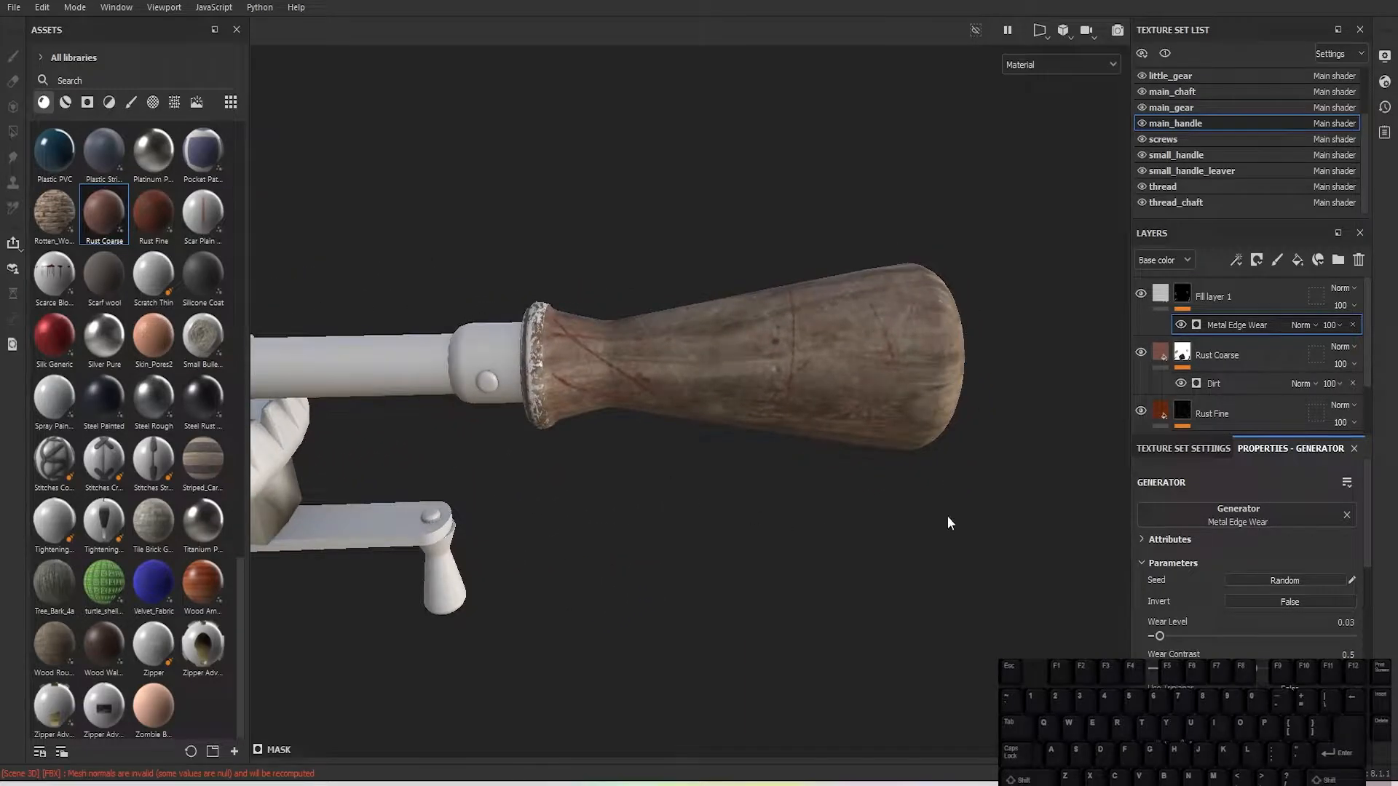
# Step: Add a second fill layer on top with a black mask and assign the Dirt generator to that mask
pyautogui.click(1298, 261)
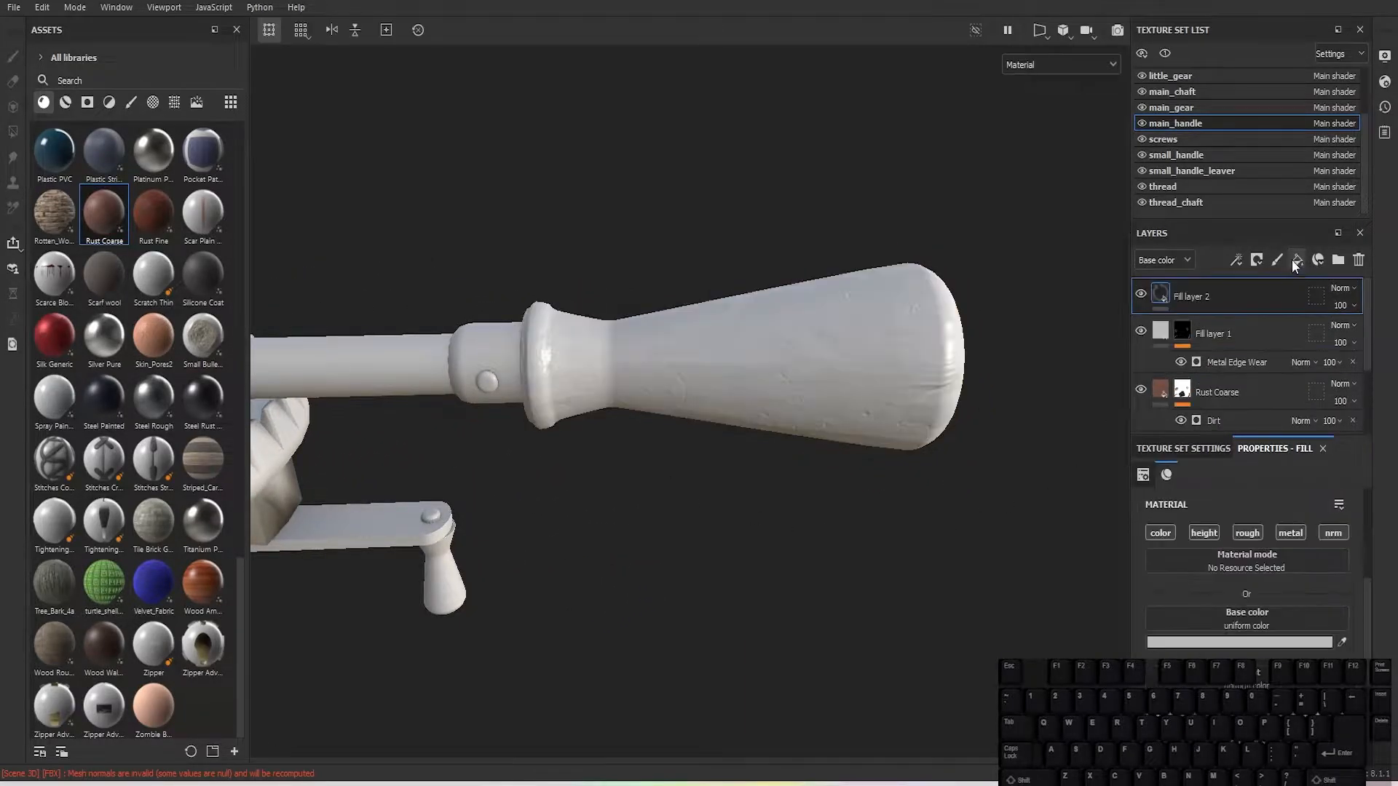
pyautogui.click(1258, 261)
pyautogui.click(1274, 305)
pyautogui.click(1238, 262)
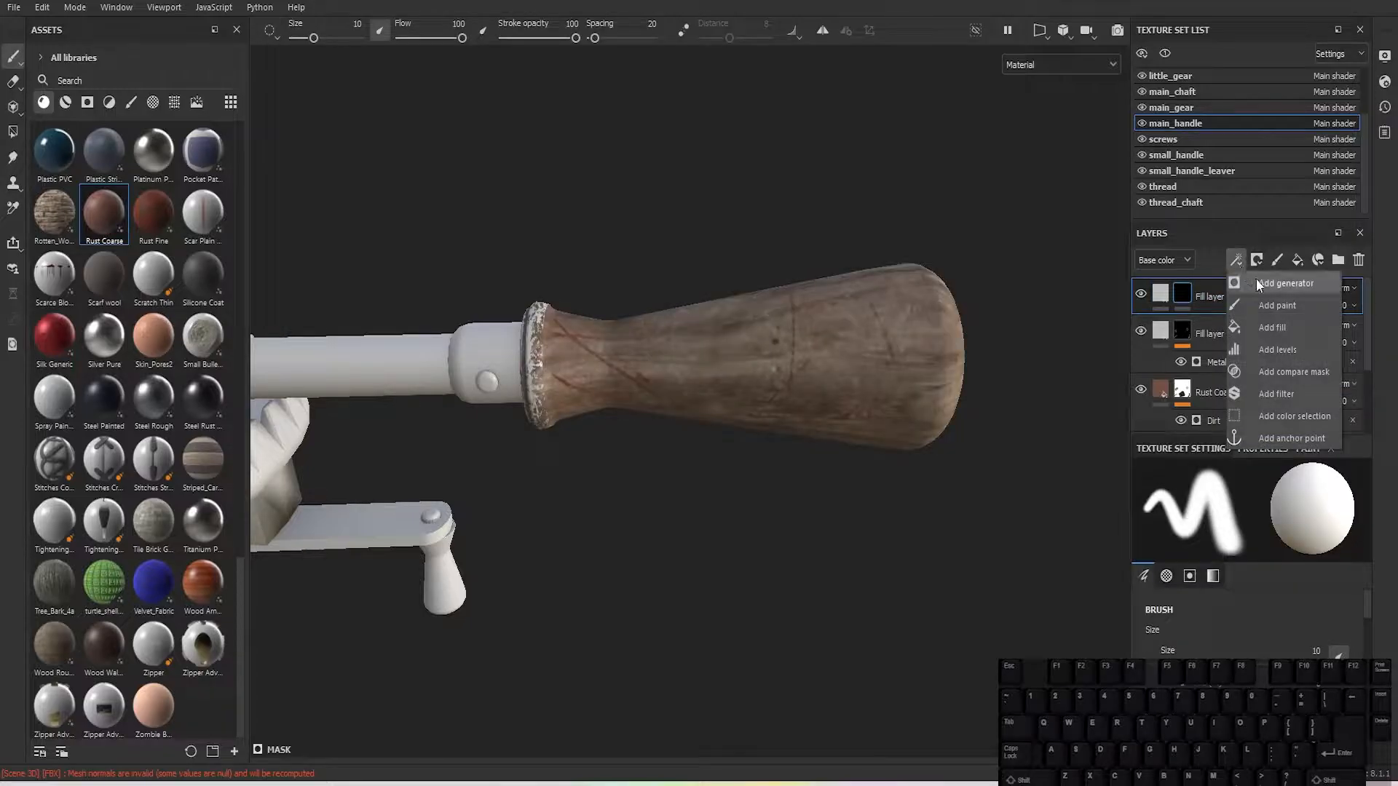
pyautogui.click(1257, 283)
pyautogui.click(1206, 512)
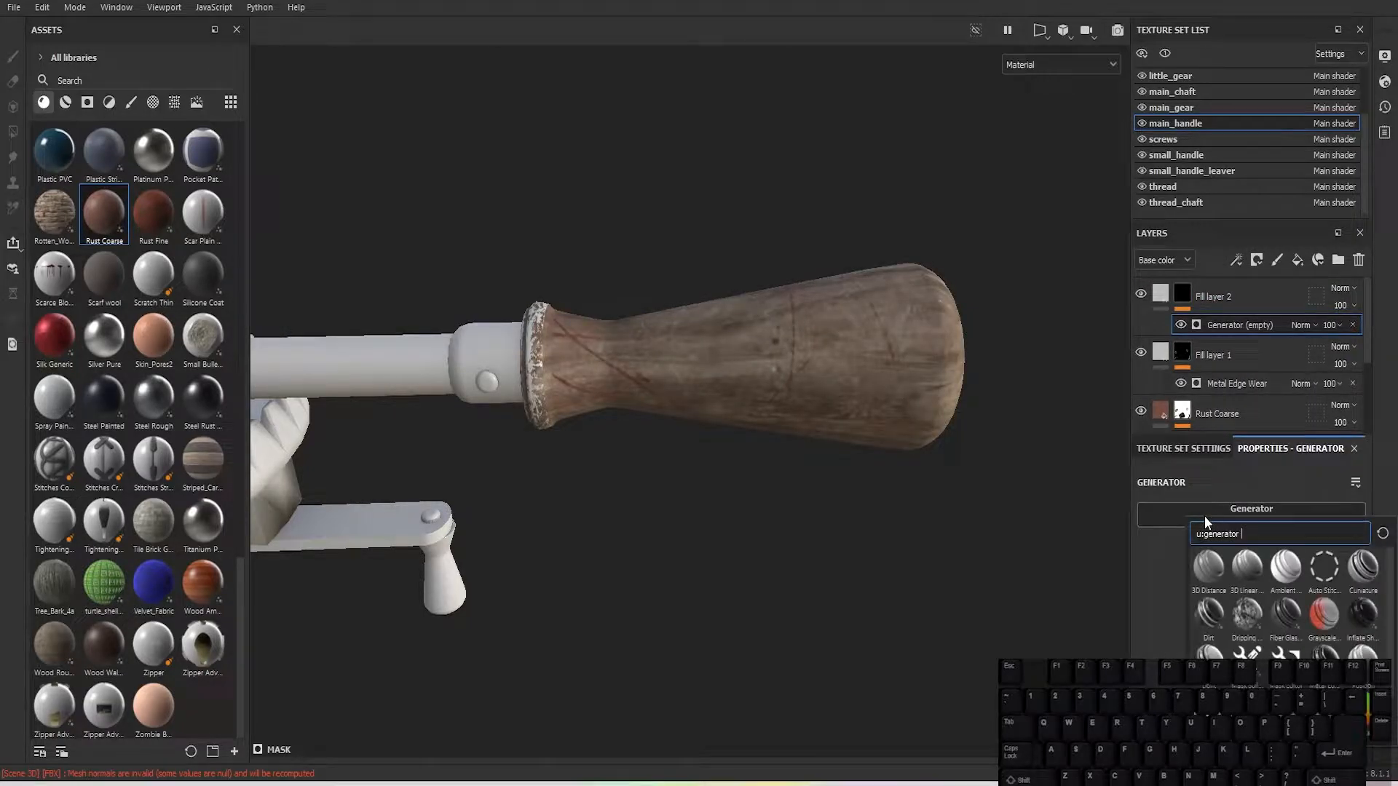
pyautogui.click(1208, 618)
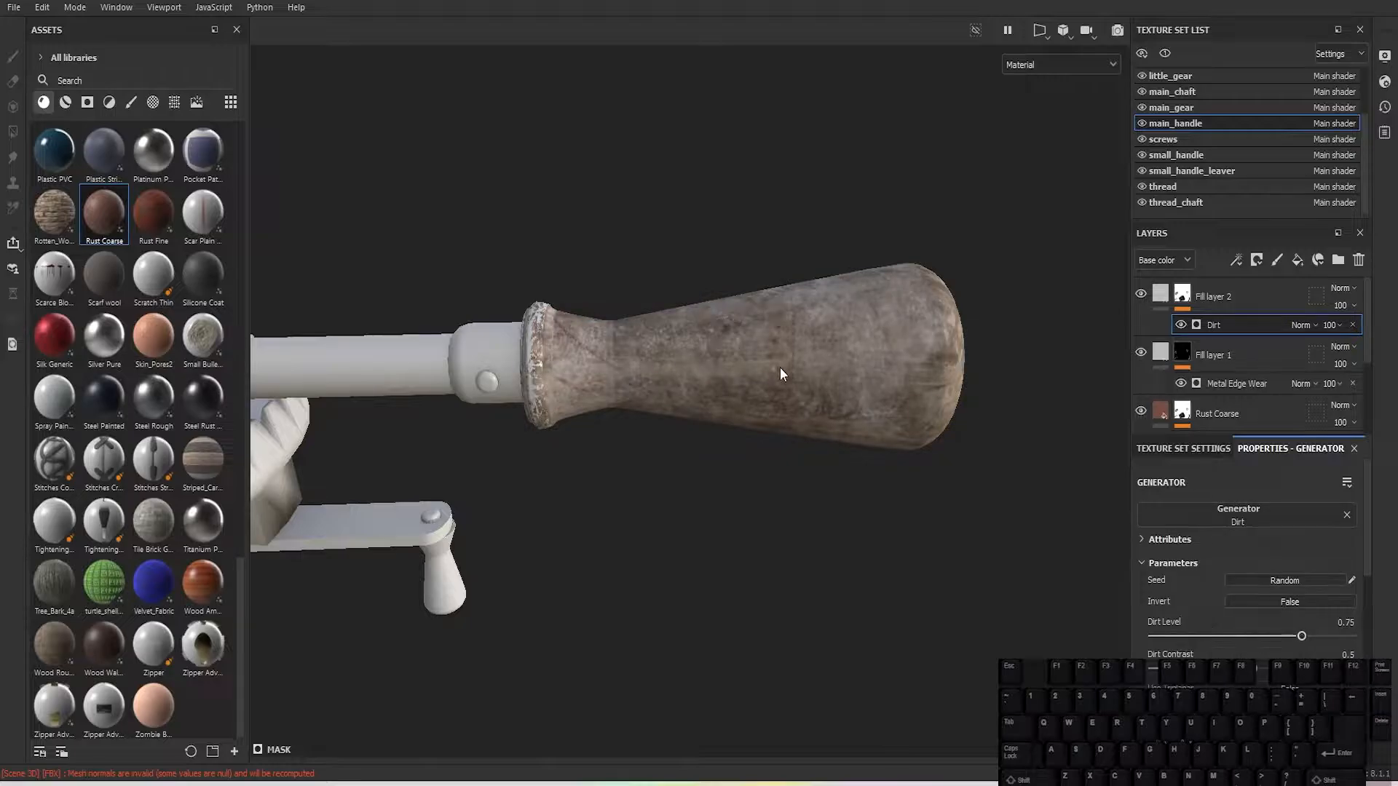
# Step: Set the Dirt Level of Fill layer 2's generator to 0.68
pyautogui.keyDown('alt'); pyautogui.moveTo(780, 367); pyautogui.dragTo(905, 408); pyautogui.keyUp('alt')
pyautogui.moveTo(1301, 635)
pyautogui.mouseDown()
pyautogui.moveTo(1253, 641)
pyautogui.moveTo(1287, 646)
pyautogui.mouseUp()
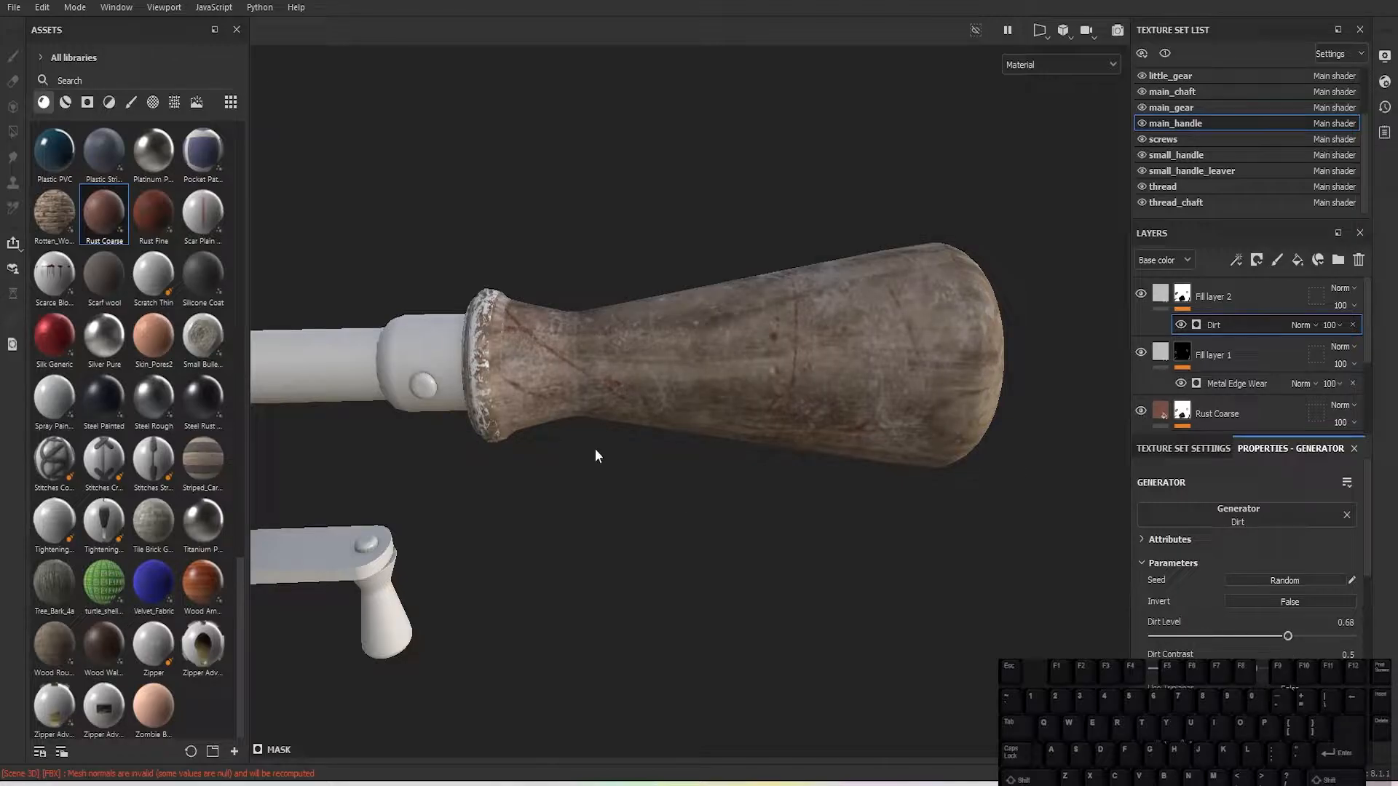
pyautogui.scroll(-1, 798, 470)
pyautogui.scroll(3, 796, 460)
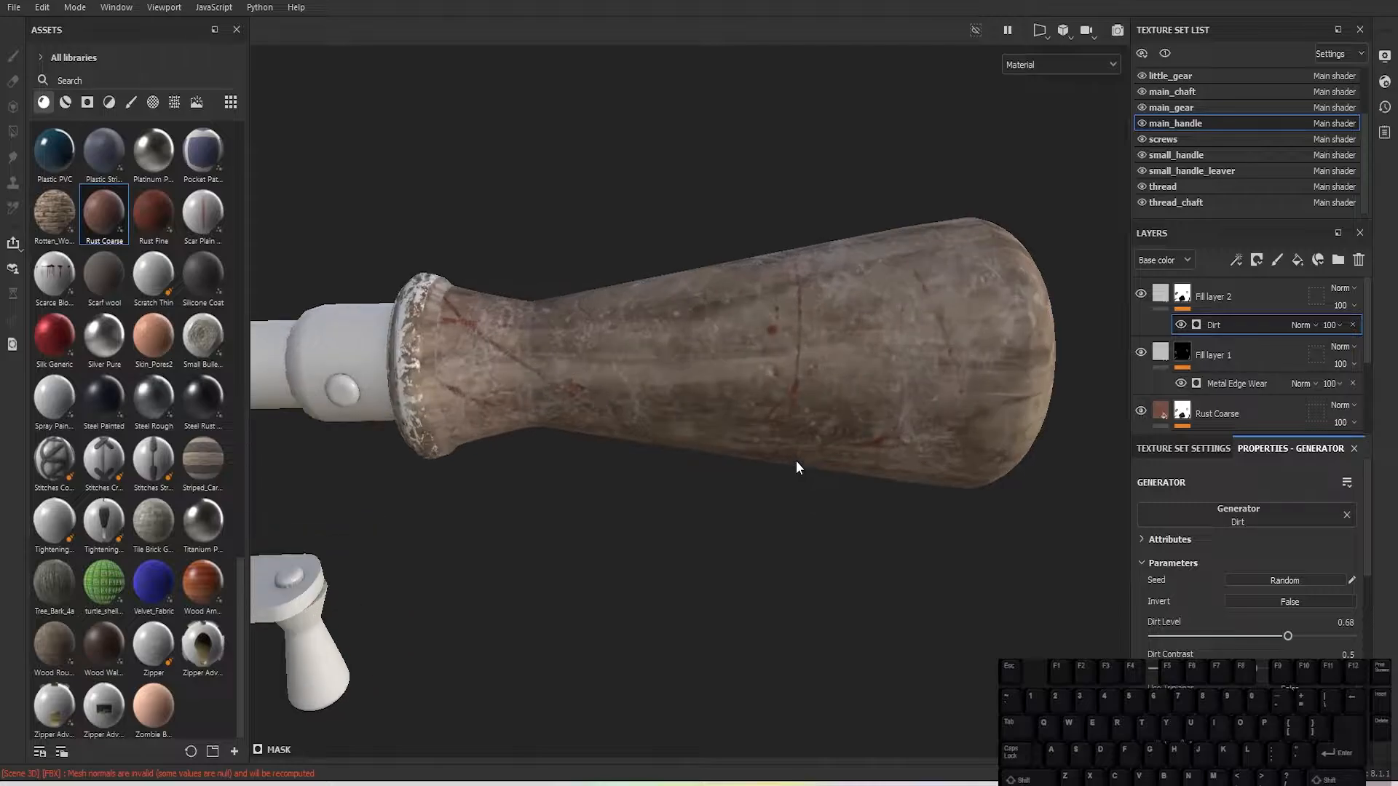
# Step: Examine the dirt and edge wear on the main handle up close and from several angles
pyautogui.keyDown('alt'); pyautogui.moveTo(839, 466); pyautogui.dragTo(754, 431); pyautogui.keyUp('alt')
pyautogui.scroll(-2, 732, 427)
pyautogui.scroll(-3, 793, 465)
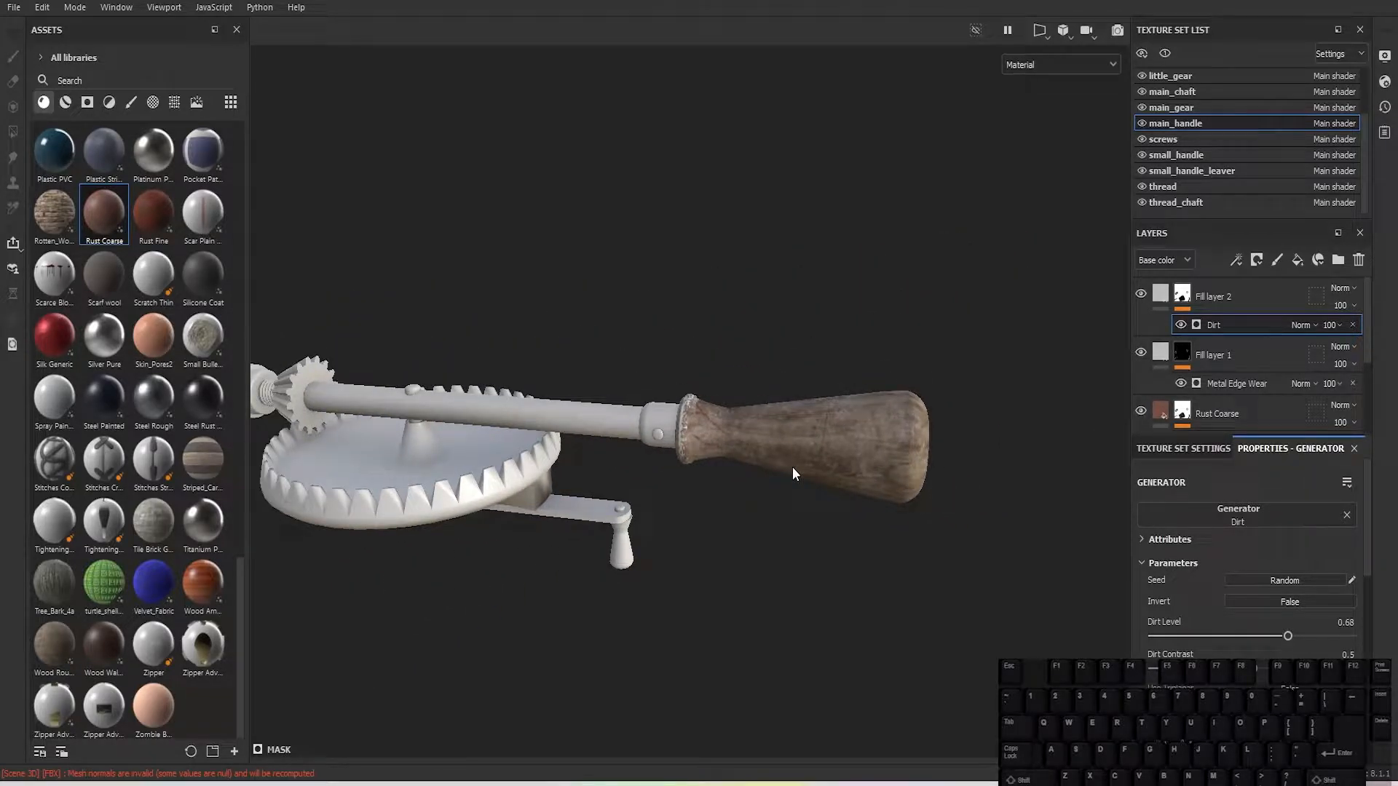
pyautogui.scroll(2, 792, 466)
pyautogui.keyDown('alt'); pyautogui.moveTo(779, 440); pyautogui.dragTo(890, 488, button='middle'); pyautogui.keyUp('alt')
pyautogui.scroll(3, 931, 530)
pyautogui.scroll(4, 930, 530)
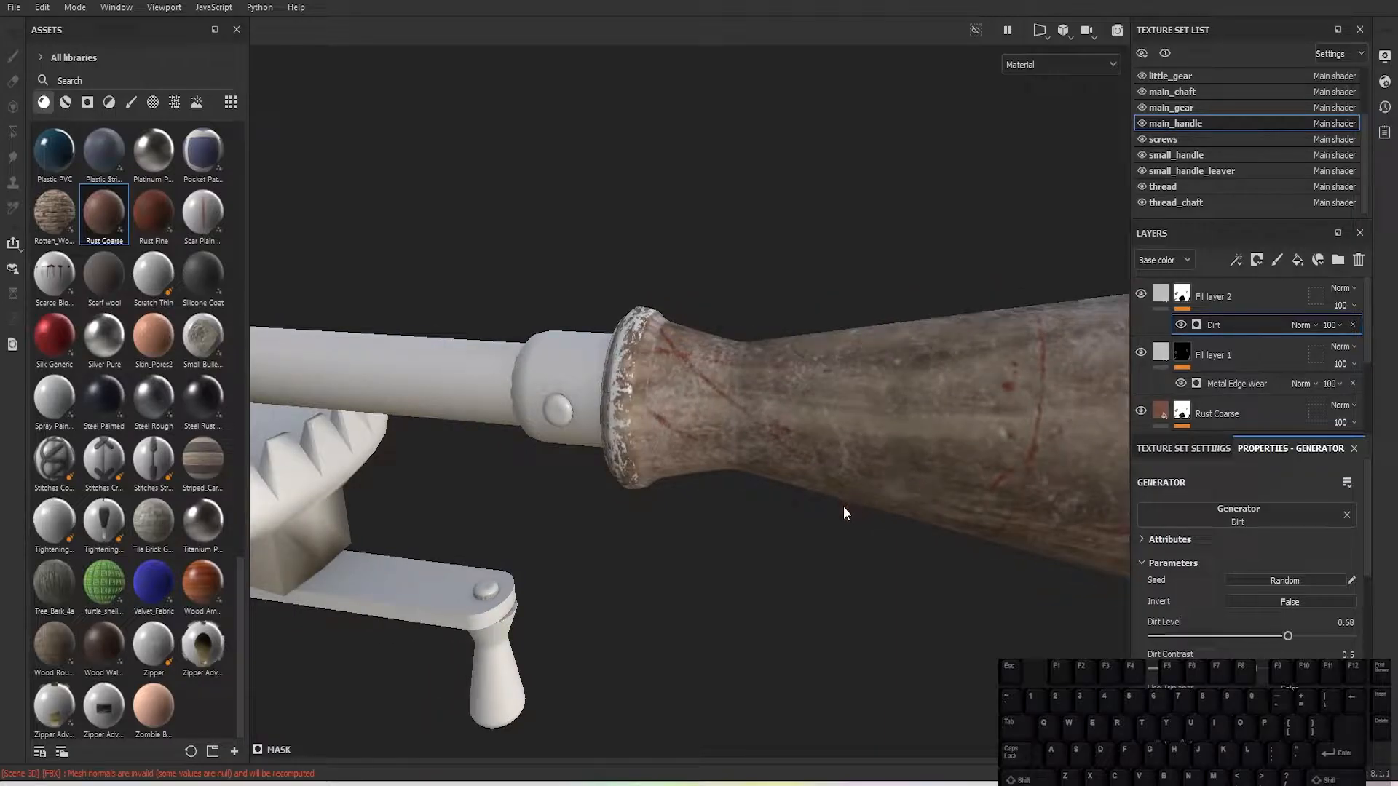
pyautogui.keyDown('alt'); pyautogui.moveTo(1037, 485); pyautogui.dragTo(940, 491); pyautogui.keyUp('alt')
pyautogui.scroll(-3, 934, 493)
pyautogui.keyDown('alt'); pyautogui.moveTo(928, 496); pyautogui.dragTo(1014, 343, button='middle'); pyautogui.keyUp('alt')
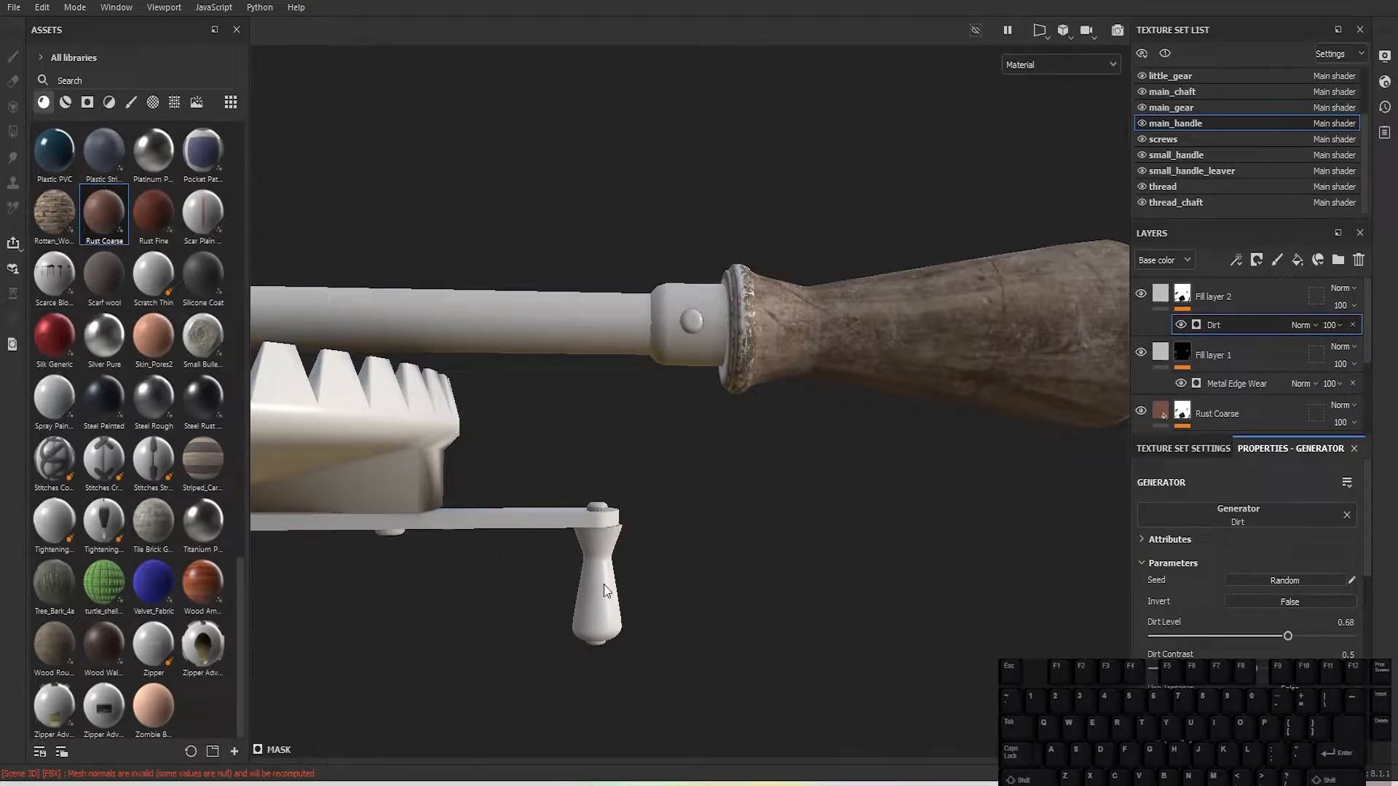
# Step: Create a new folder at the top of the main_handle layer stack
pyautogui.click(1227, 310)
pyautogui.scroll(-3, 1228, 310)
pyautogui.keyDown('shift'); pyautogui.click(1226, 401); pyautogui.keyUp('shift')
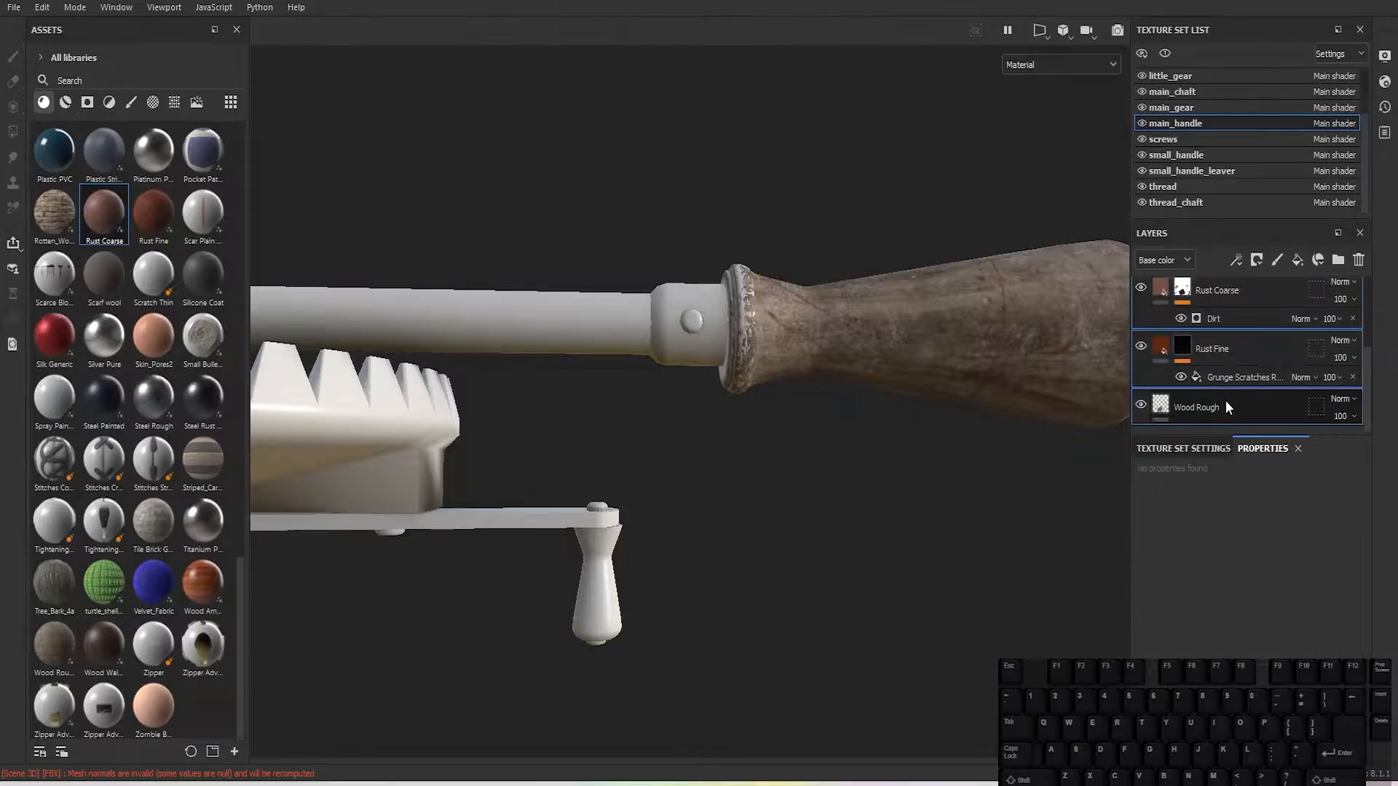
pyautogui.scroll(3, 1225, 401)
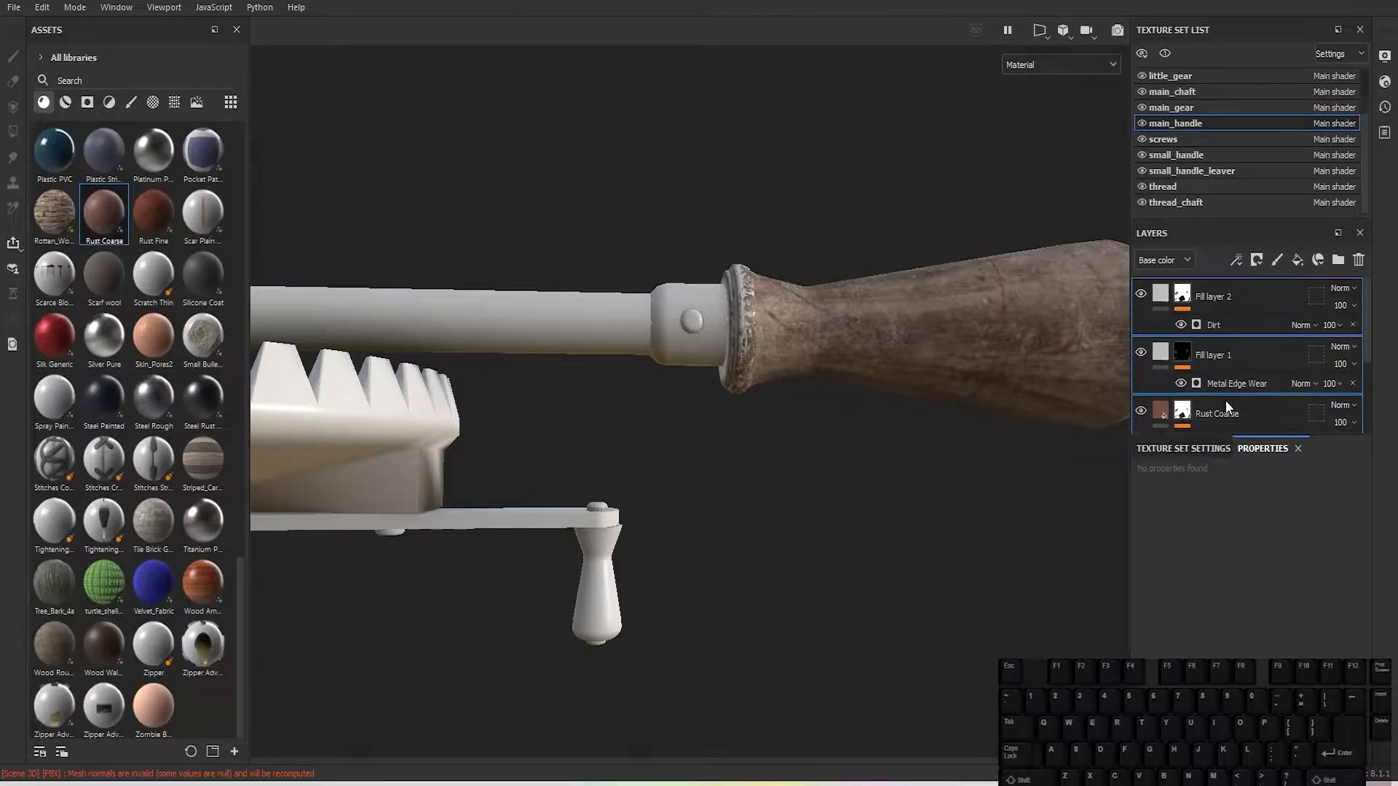
pyautogui.click(1336, 267)
# Step: Move all layers from Fill layer 2 down to Wood Rough into Folder 1 and collapse the folder
pyautogui.click(1237, 325)
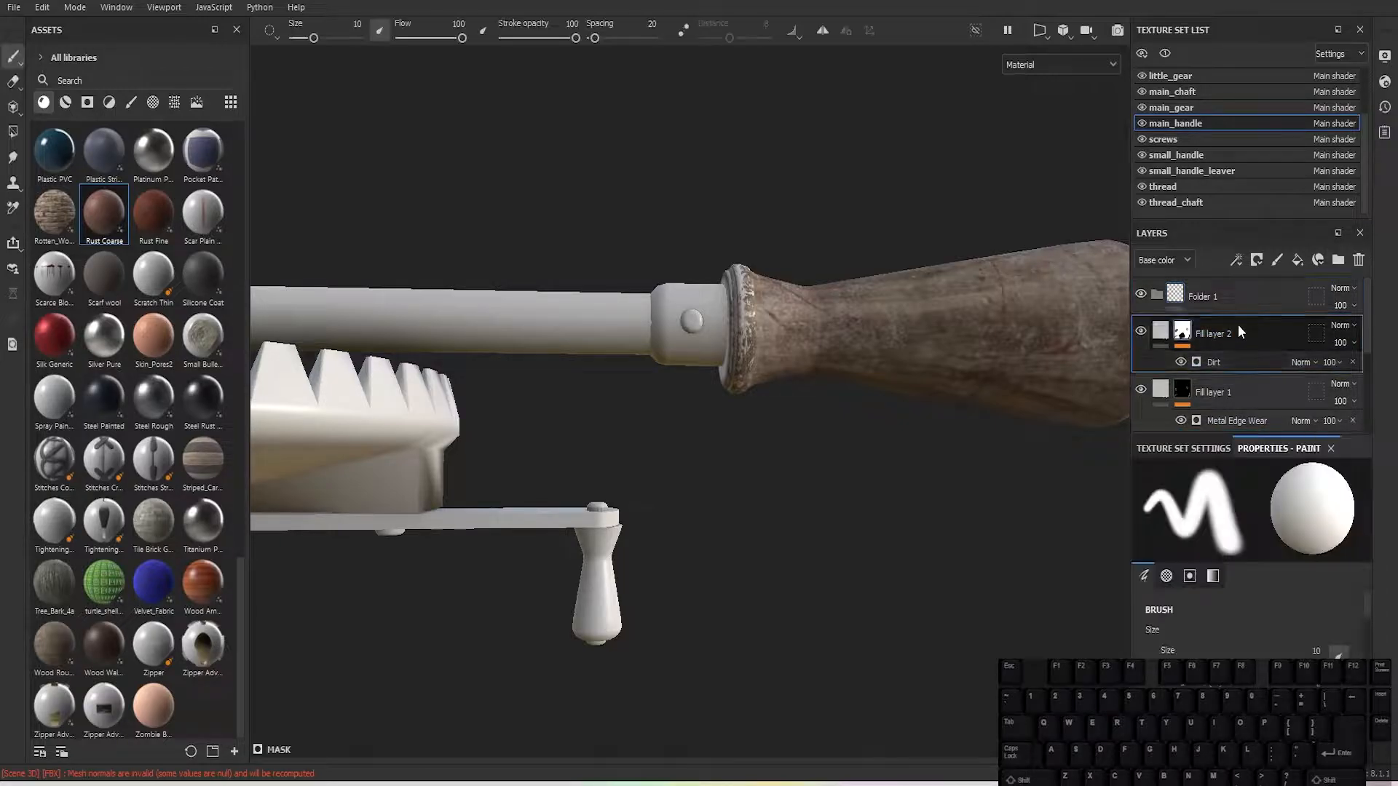
pyautogui.scroll(-3, 1238, 325)
pyautogui.keyDown('shift'); pyautogui.click(1227, 413); pyautogui.keyUp('shift')
pyautogui.moveTo(1227, 413); pyautogui.dragTo(1212, 292)
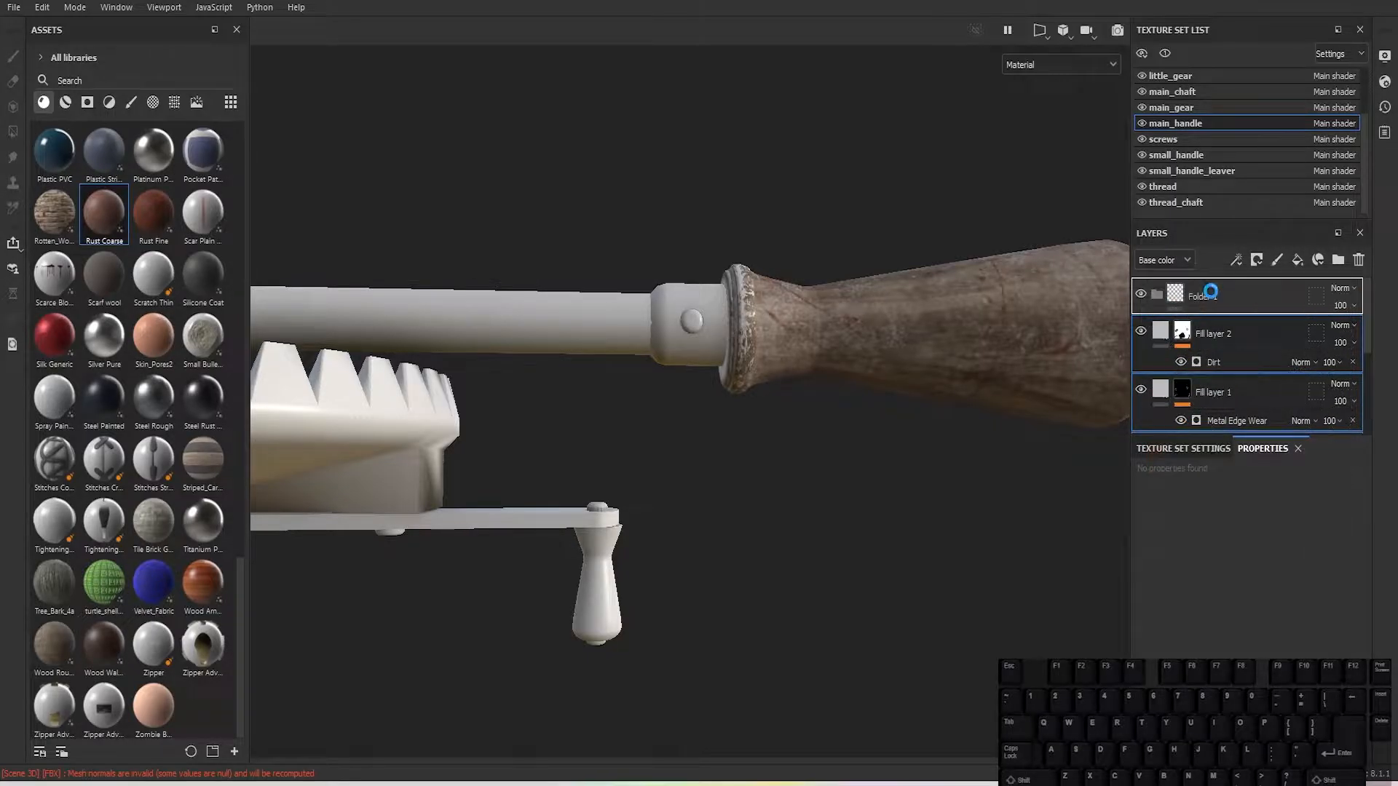
pyautogui.click(1157, 295)
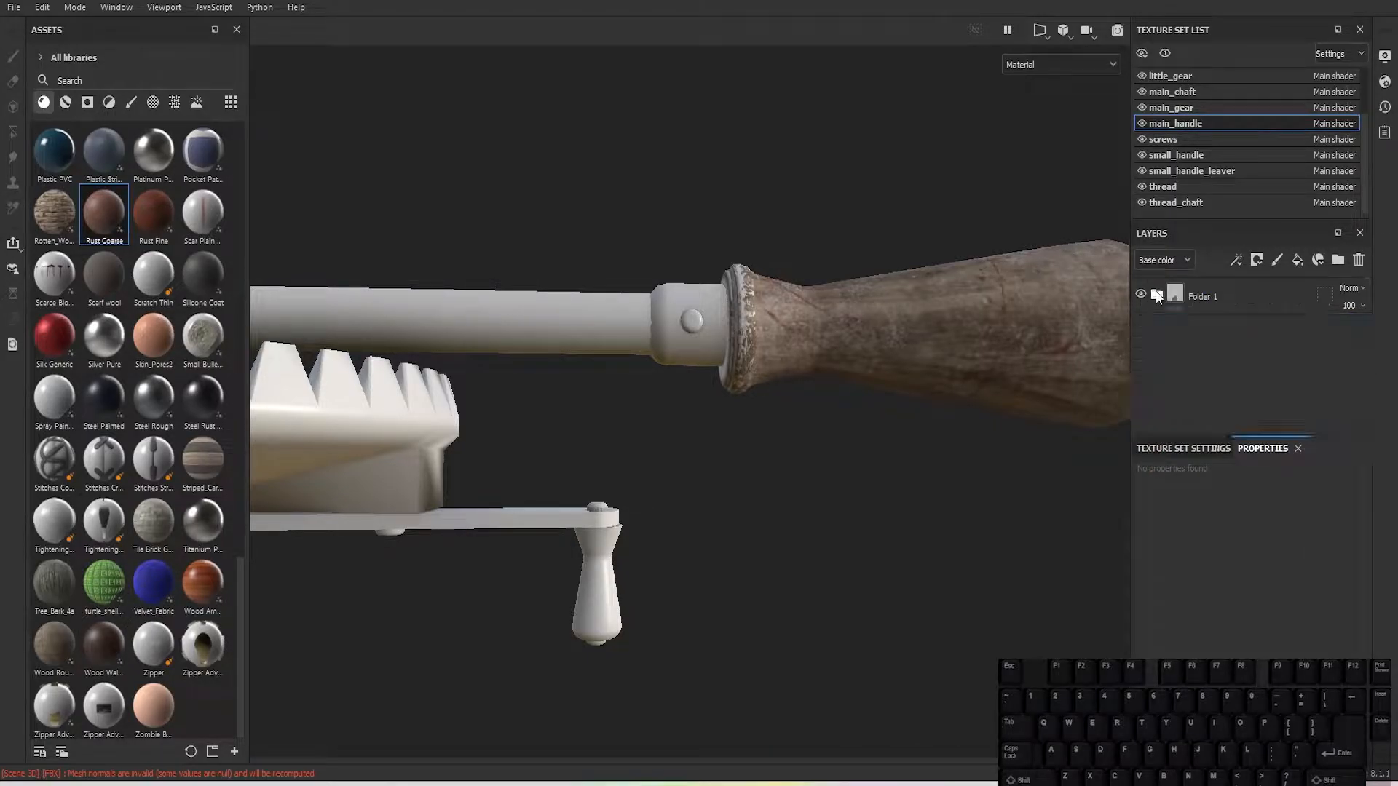
# Step: Examine the textured main handle on the model and review the layers grouped inside Folder 1
pyautogui.scroll(-3, 788, 367)
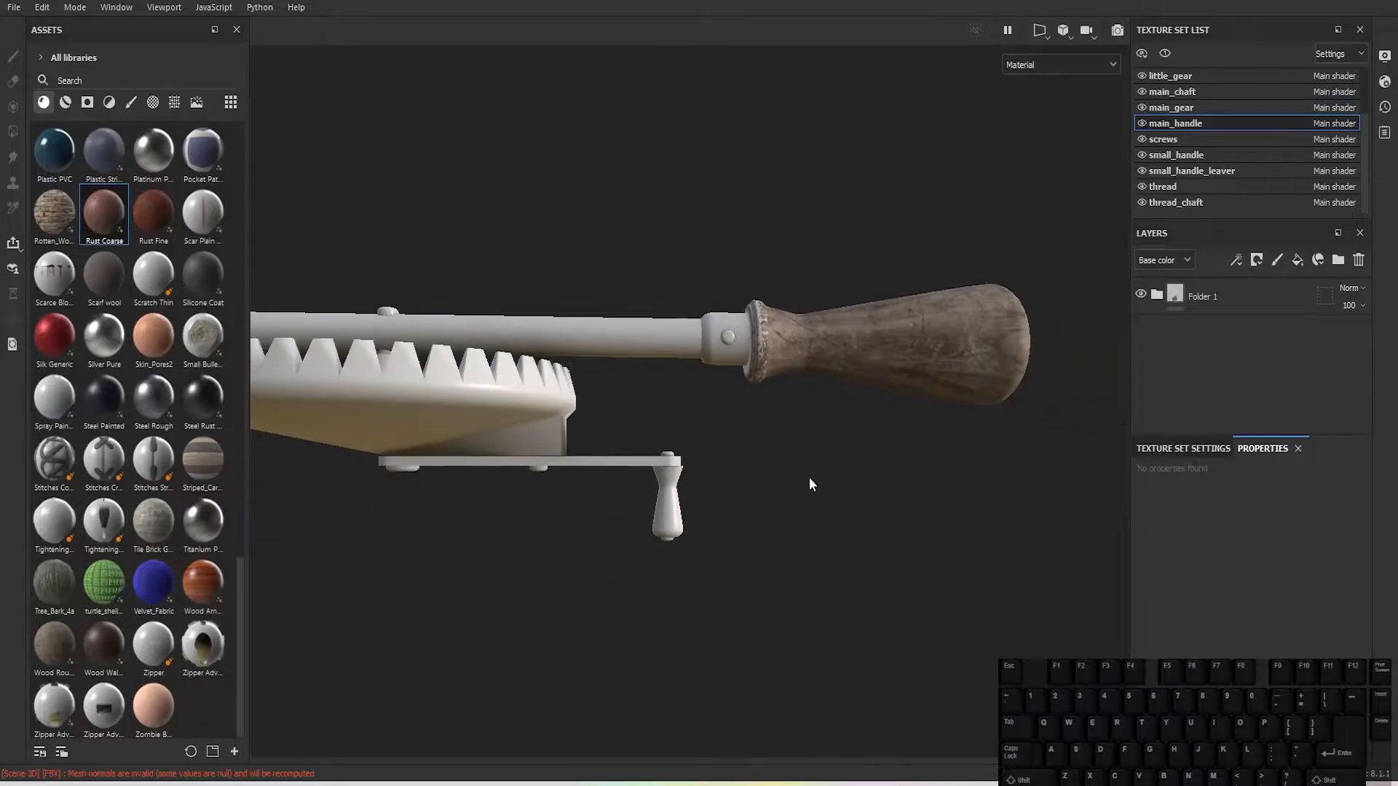
pyautogui.click(834, 483)
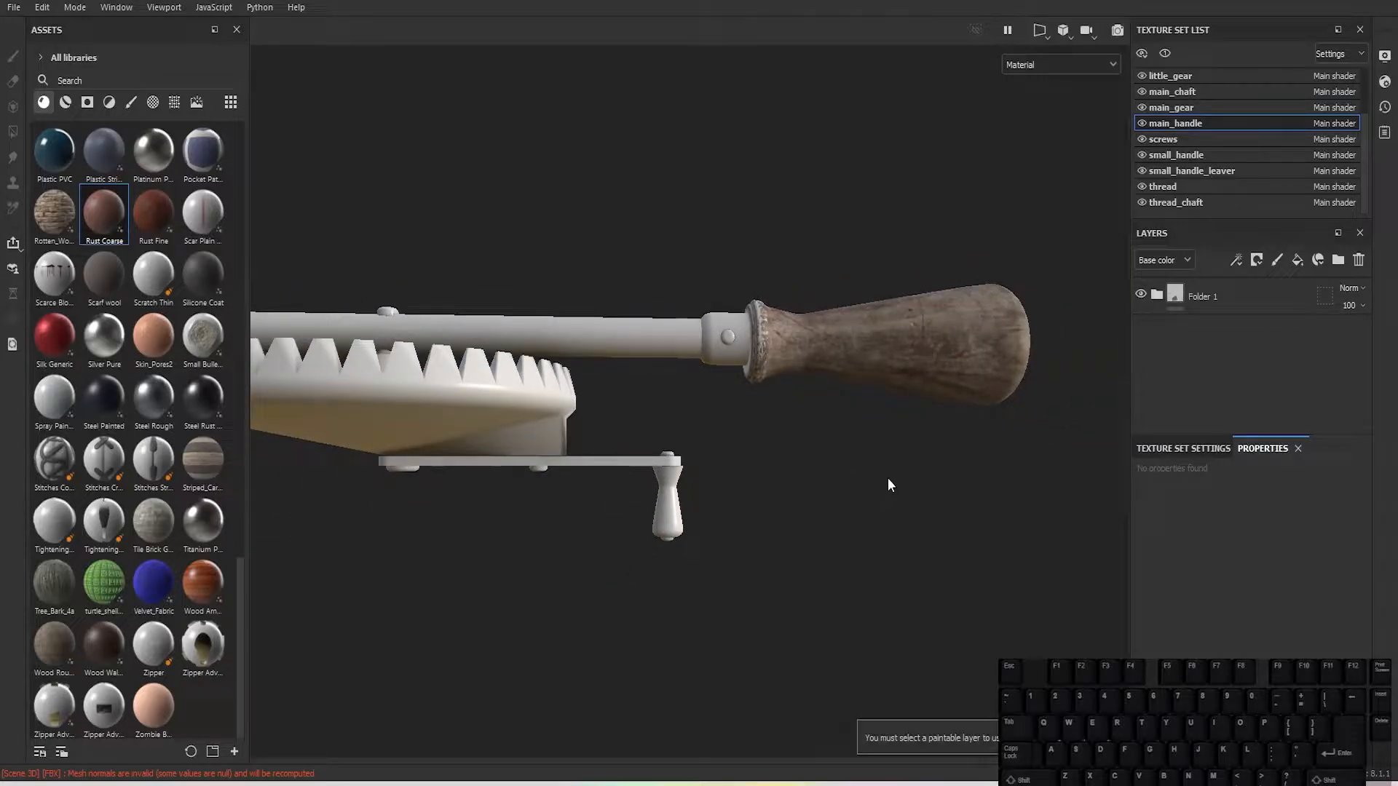
pyautogui.keyDown('alt'); pyautogui.moveTo(888, 478); pyautogui.dragTo(867, 520); pyautogui.keyUp('alt')
pyautogui.click(1157, 294)
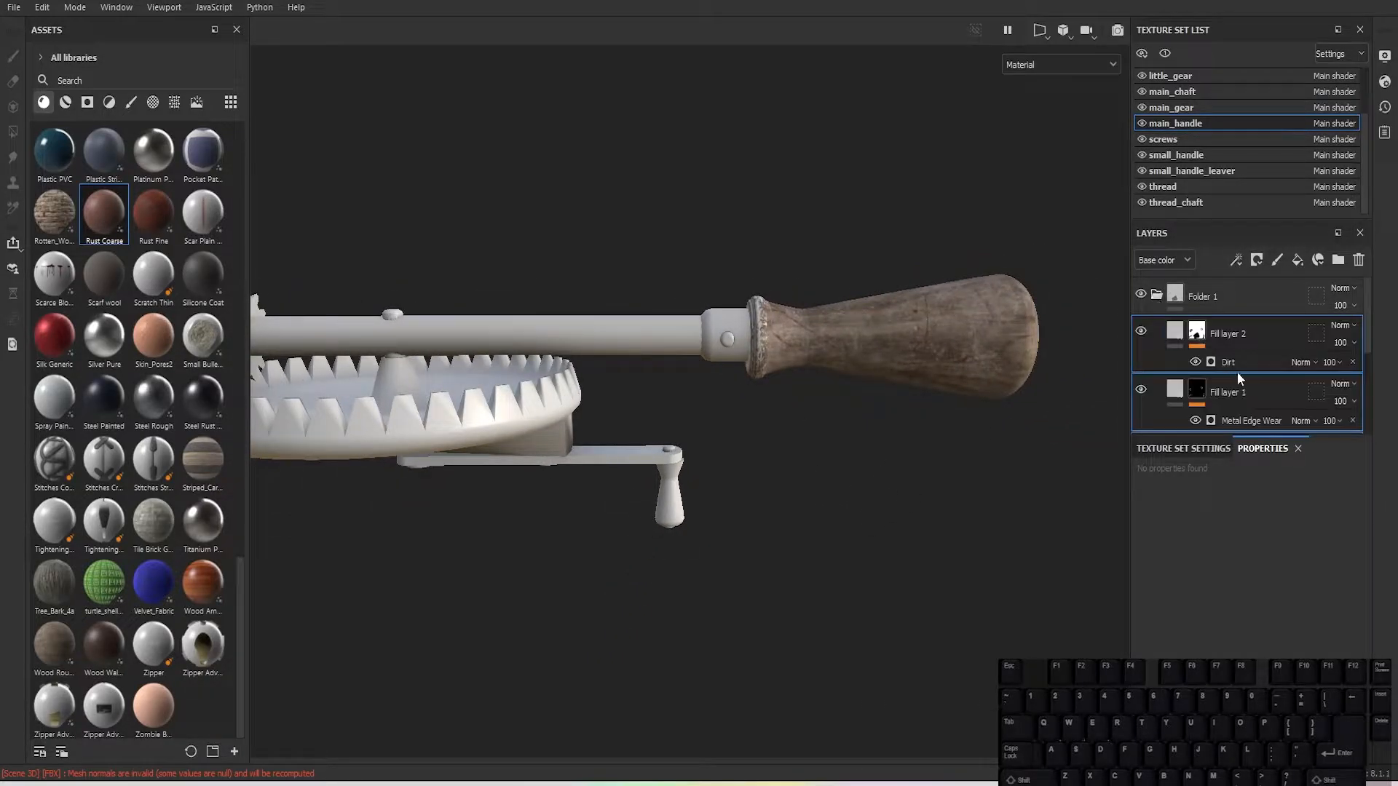
pyautogui.scroll(-3, 1238, 372)
pyautogui.scroll(3, 1238, 373)
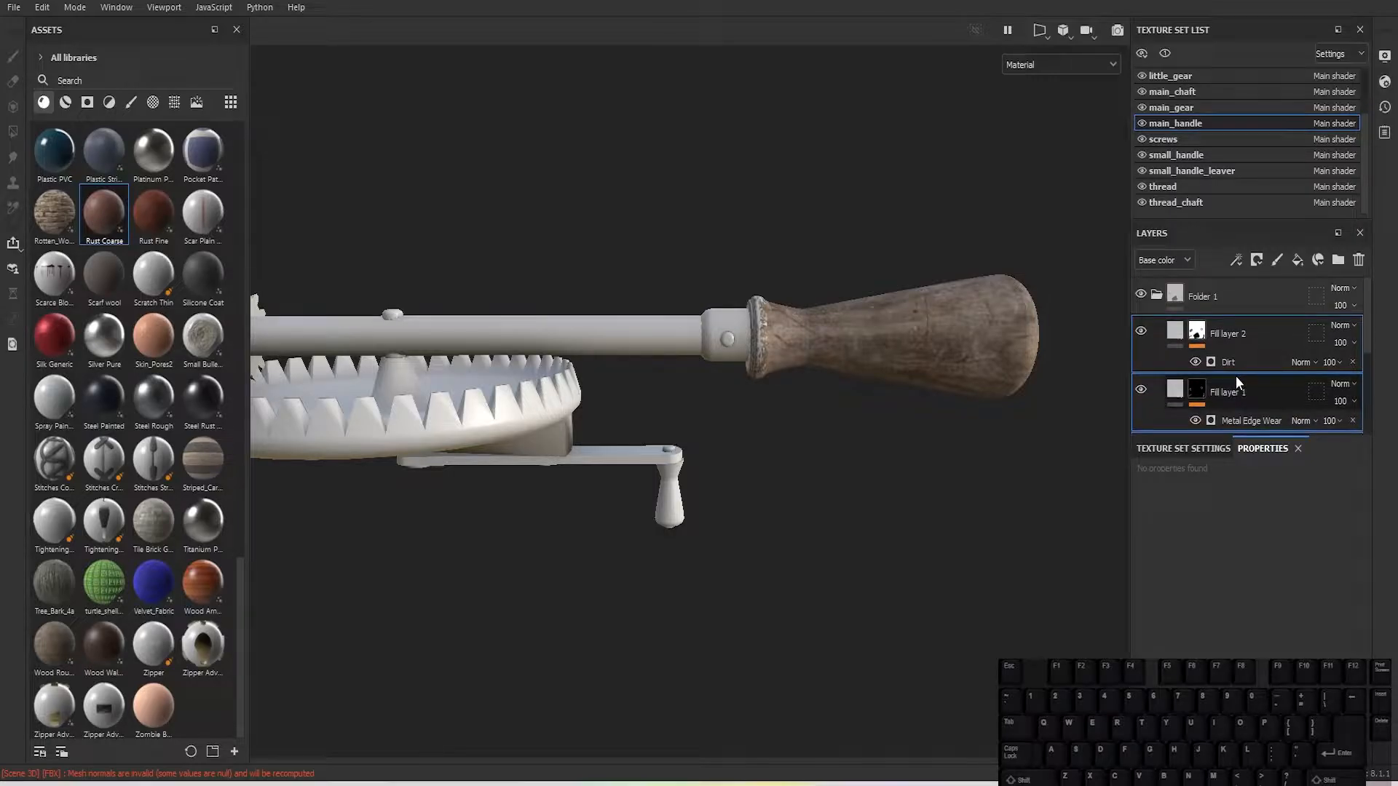
pyautogui.click(1159, 298)
pyautogui.click(1159, 298)
pyautogui.scroll(-3, 1217, 348)
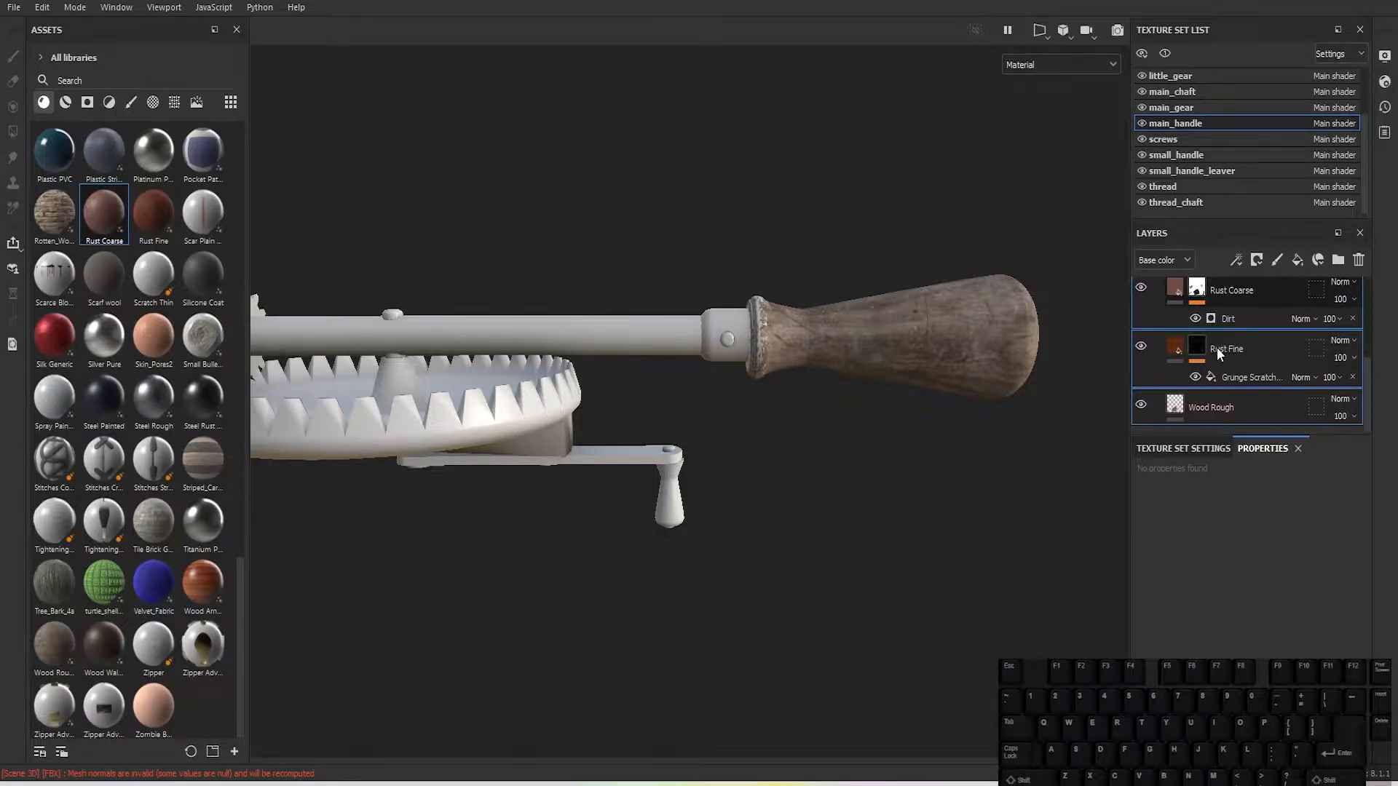
pyautogui.scroll(3, 1195, 334)
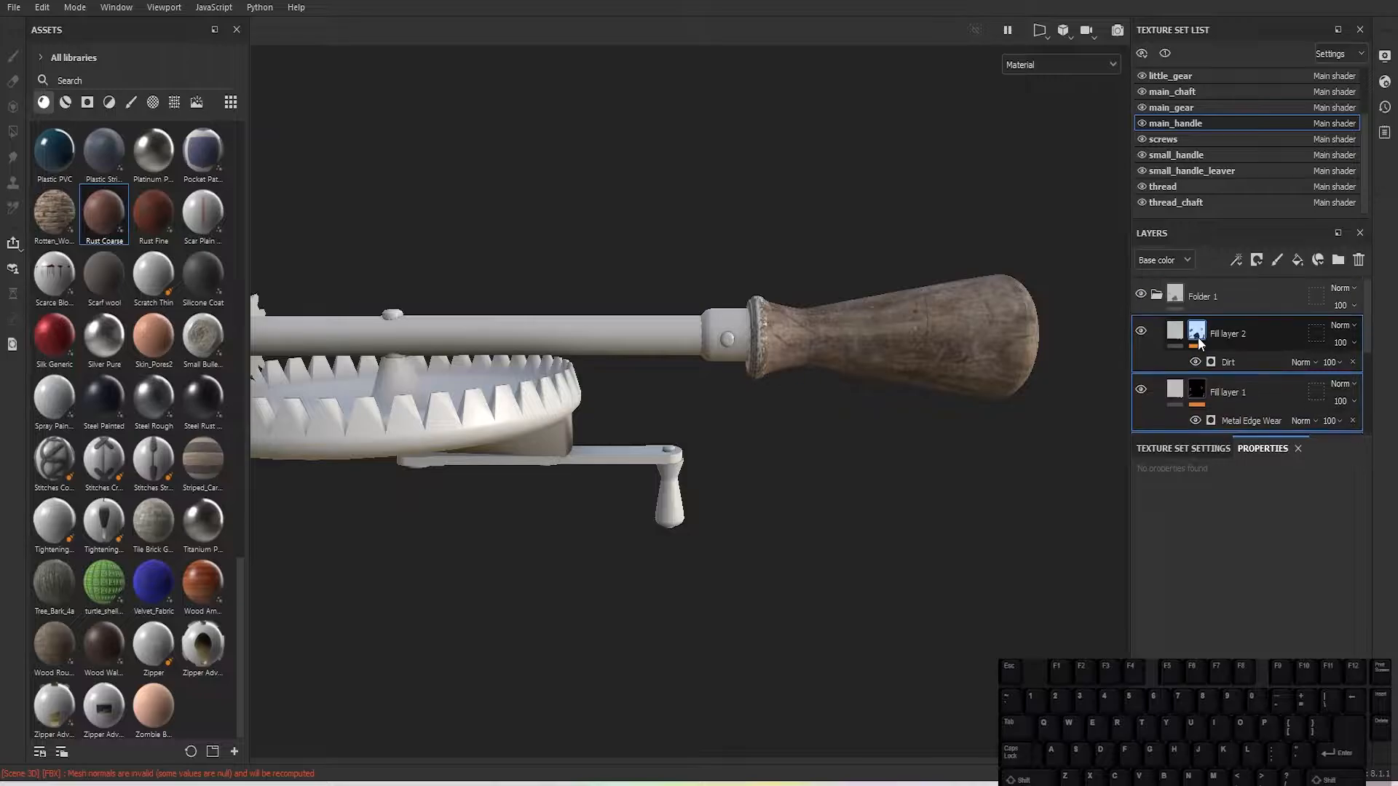
# Step: Collapse Folder 1 and instantiate it across texture sets into small_handle only
pyautogui.click(1157, 296)
pyautogui.rightClick(1221, 295)
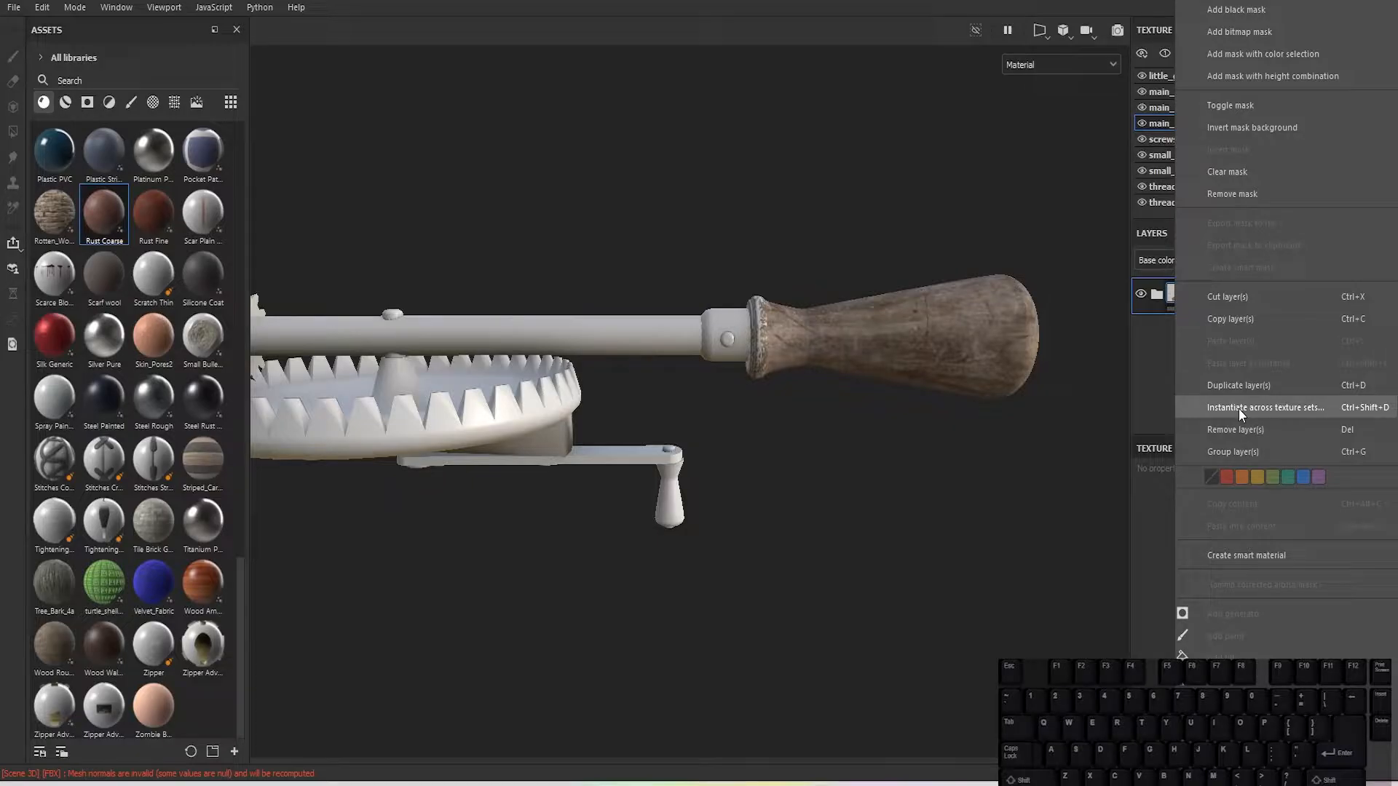
pyautogui.click(1239, 409)
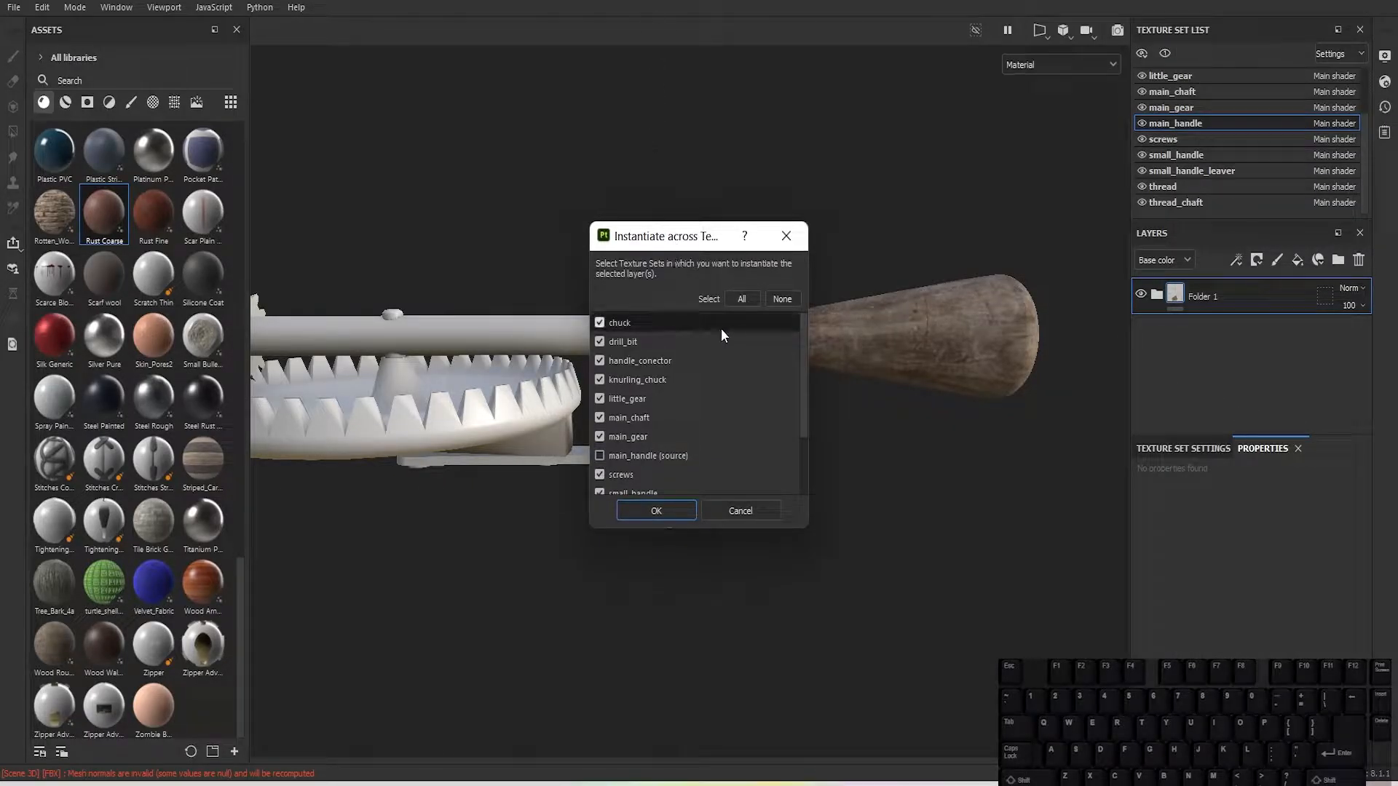
pyautogui.click(773, 301)
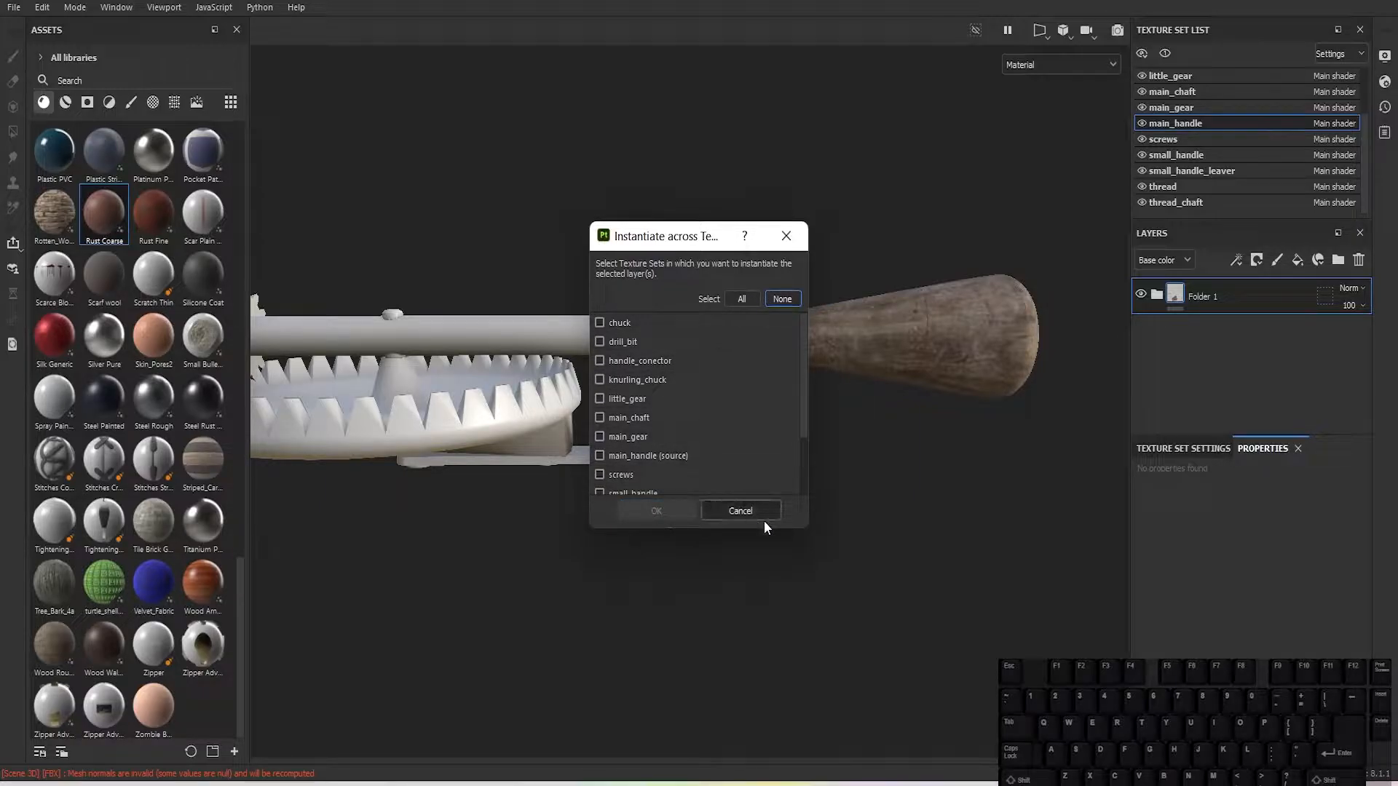
pyautogui.moveTo(784, 531); pyautogui.dragTo(783, 641)
pyautogui.click(636, 495)
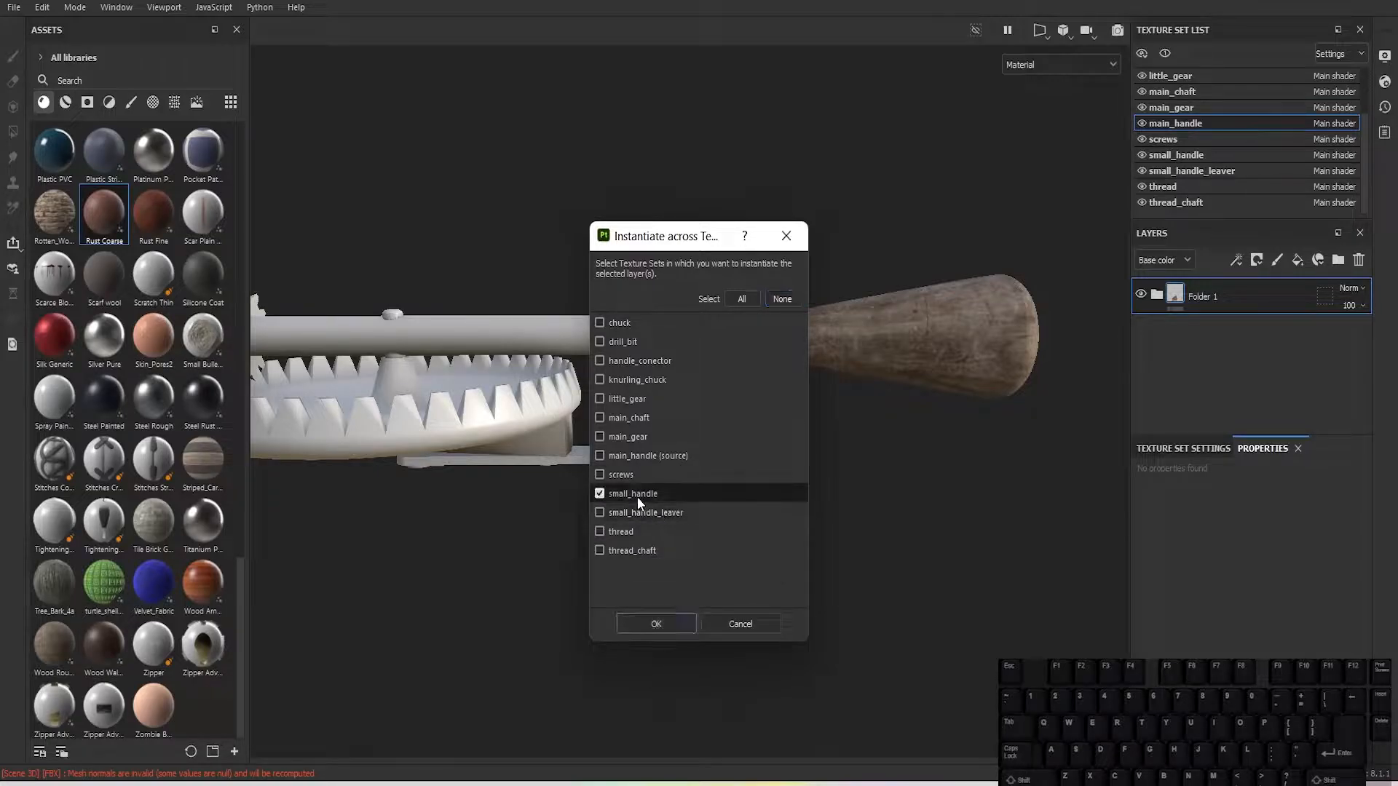
pyautogui.click(666, 626)
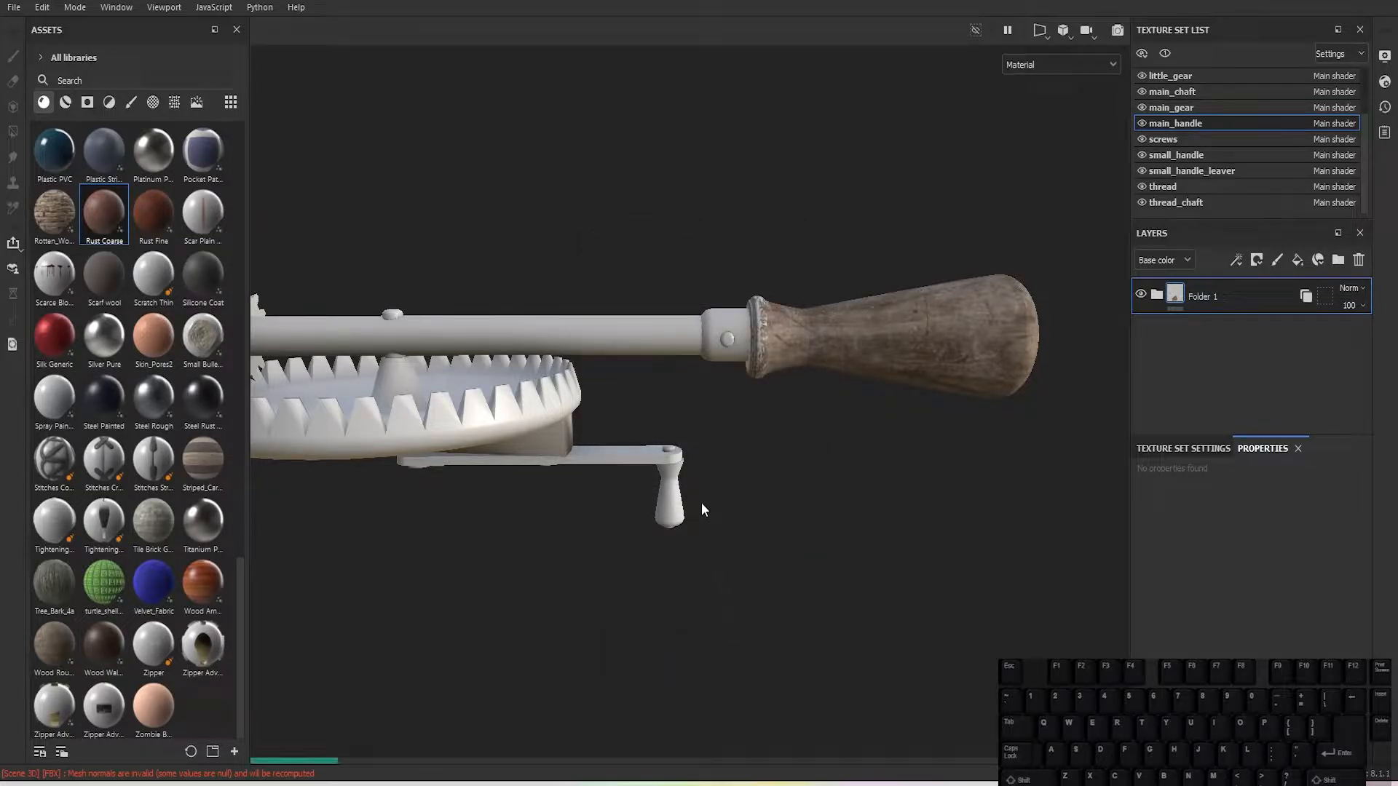
# Step: Examine the worn wood texture on the small handle up close and from several angles
pyautogui.scroll(3, 688, 515)
pyautogui.keyDown('alt'); pyautogui.moveTo(689, 522); pyautogui.dragTo(702, 466, button='middle'); pyautogui.keyUp('alt')
pyautogui.scroll(2, 702, 466)
pyautogui.keyDown('alt'); pyautogui.moveTo(546, 480); pyautogui.dragTo(565, 552); pyautogui.keyUp('alt')
pyautogui.scroll(4, 573, 583)
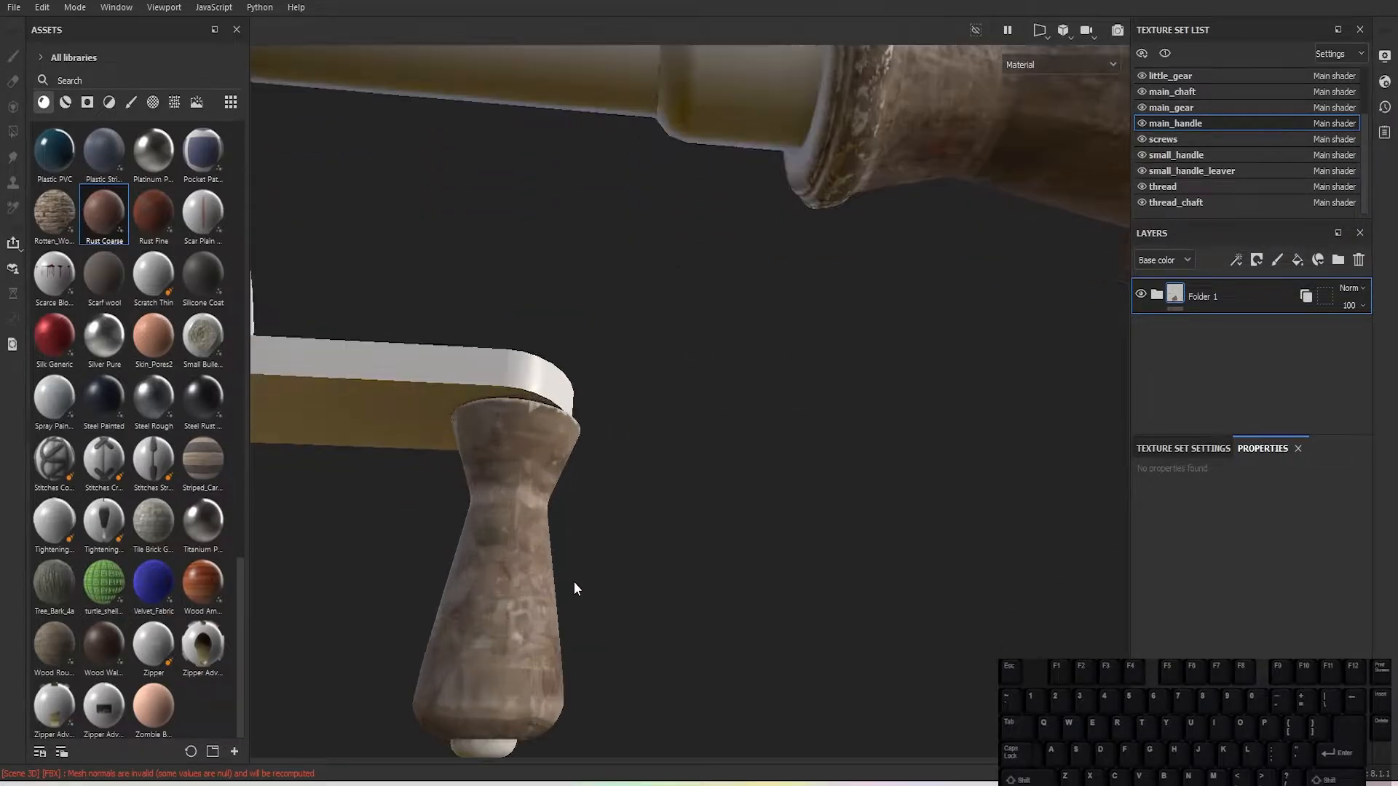
pyautogui.keyDown('alt'); pyautogui.moveTo(574, 575); pyautogui.dragTo(721, 348, button='middle'); pyautogui.keyUp('alt')
pyautogui.keyDown('alt'); pyautogui.moveTo(720, 348); pyautogui.dragTo(996, 288); pyautogui.keyUp('alt')
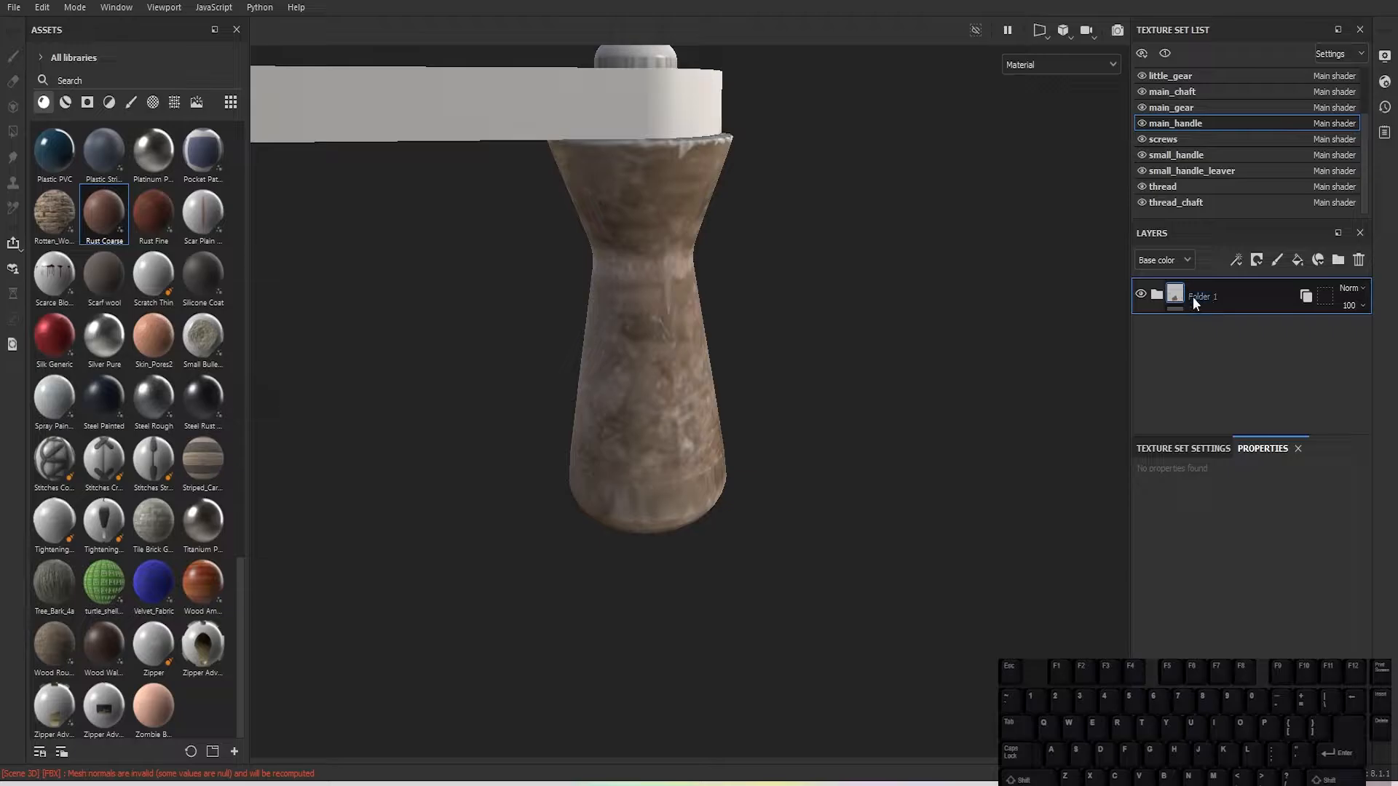
# Step: Undo the instantiation of Folder 1 on the small handle
pyautogui.rightClick(1192, 295)
pyautogui.click(911, 365)
pyautogui.hotkey('ctrl', 'z')
pyautogui.scroll(-3, 900, 330)
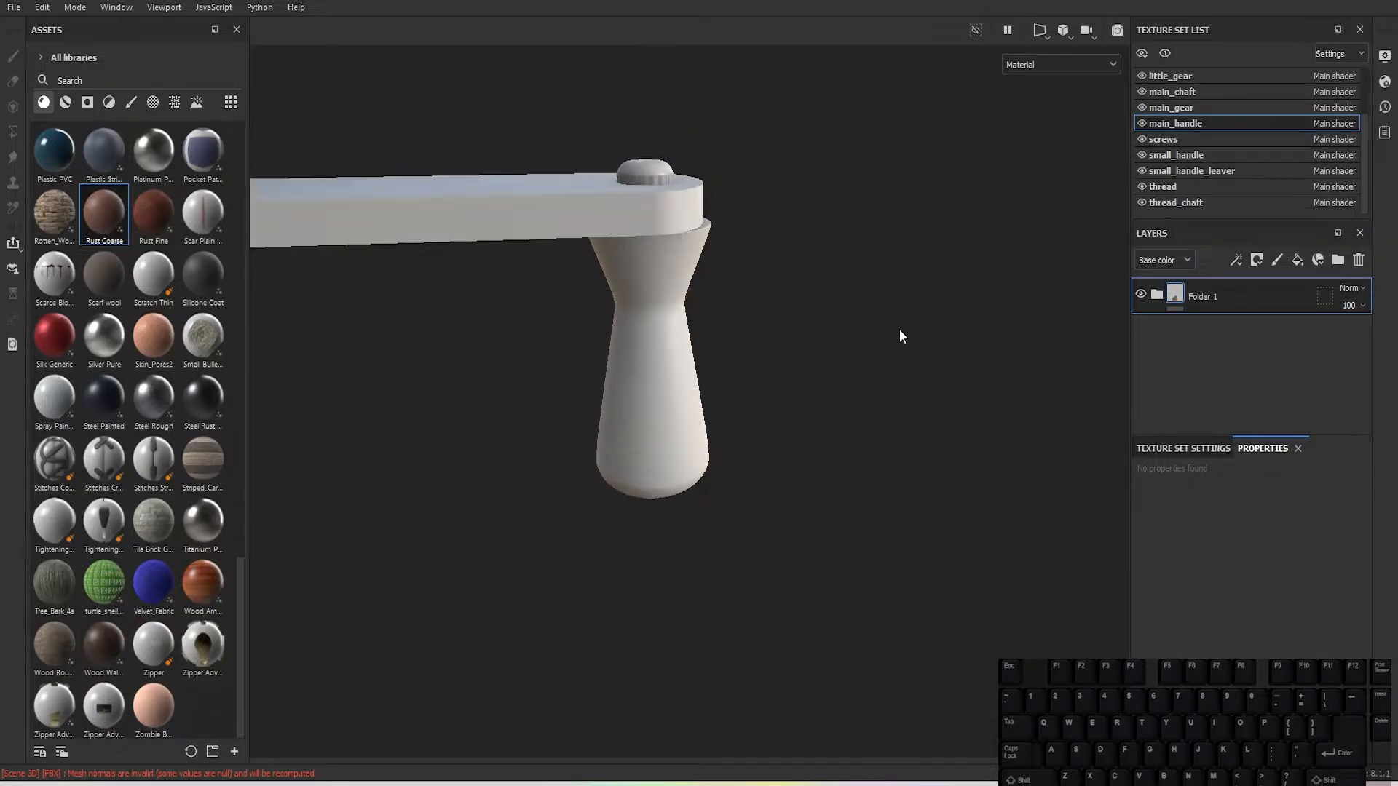
pyautogui.scroll(-5, 822, 242)
pyautogui.keyDown('alt'); pyautogui.moveTo(794, 279); pyautogui.dragTo(710, 338, button='middle'); pyautogui.keyUp('alt')
pyautogui.scroll(-2, 710, 338)
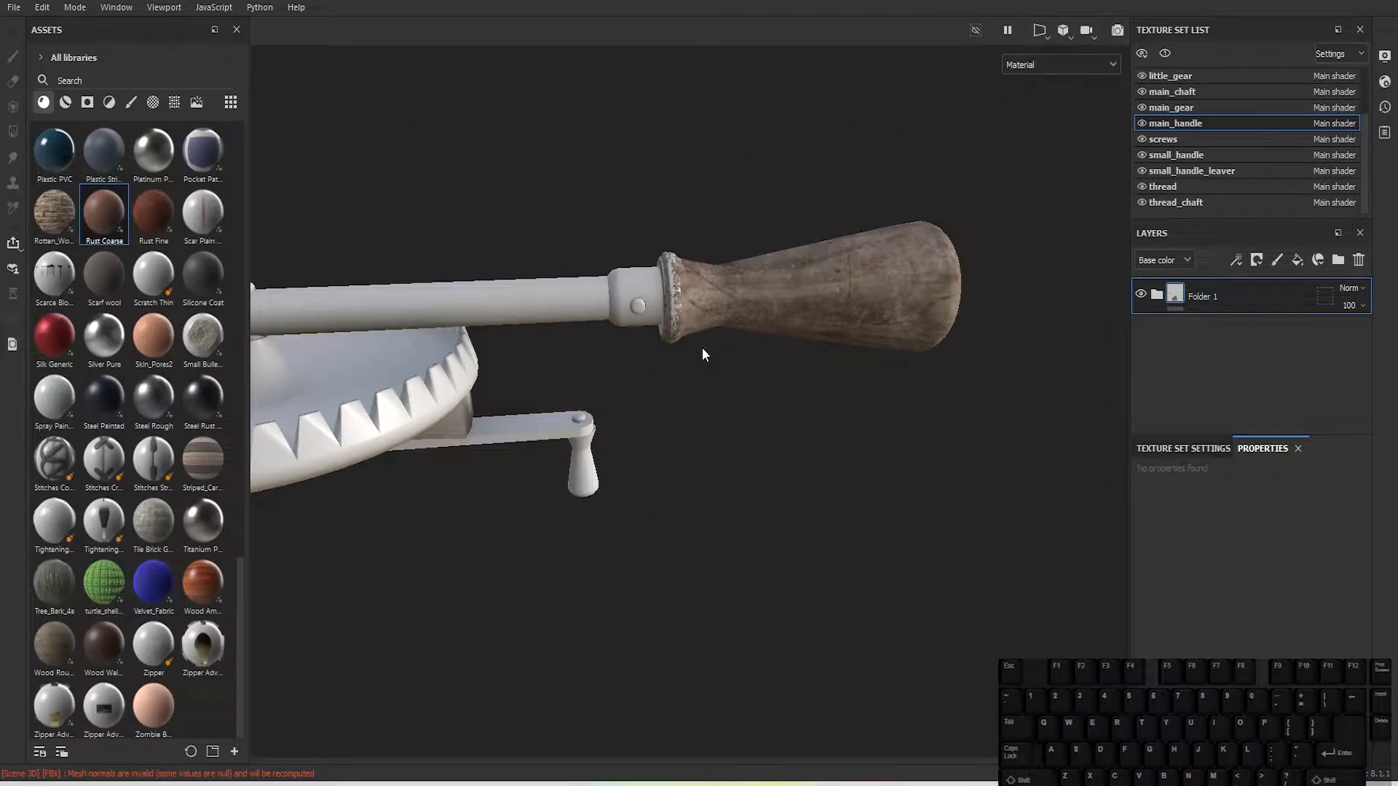
# Step: Find the Iron Raw Damaged material and apply it to the connector between the shaft and the main handle
pyautogui.scroll(4, 702, 347)
pyautogui.keyDown('alt'); pyautogui.moveTo(628, 302); pyautogui.dragTo(603, 448, button='middle'); pyautogui.keyUp('alt')
pyautogui.scroll(2, 603, 449)
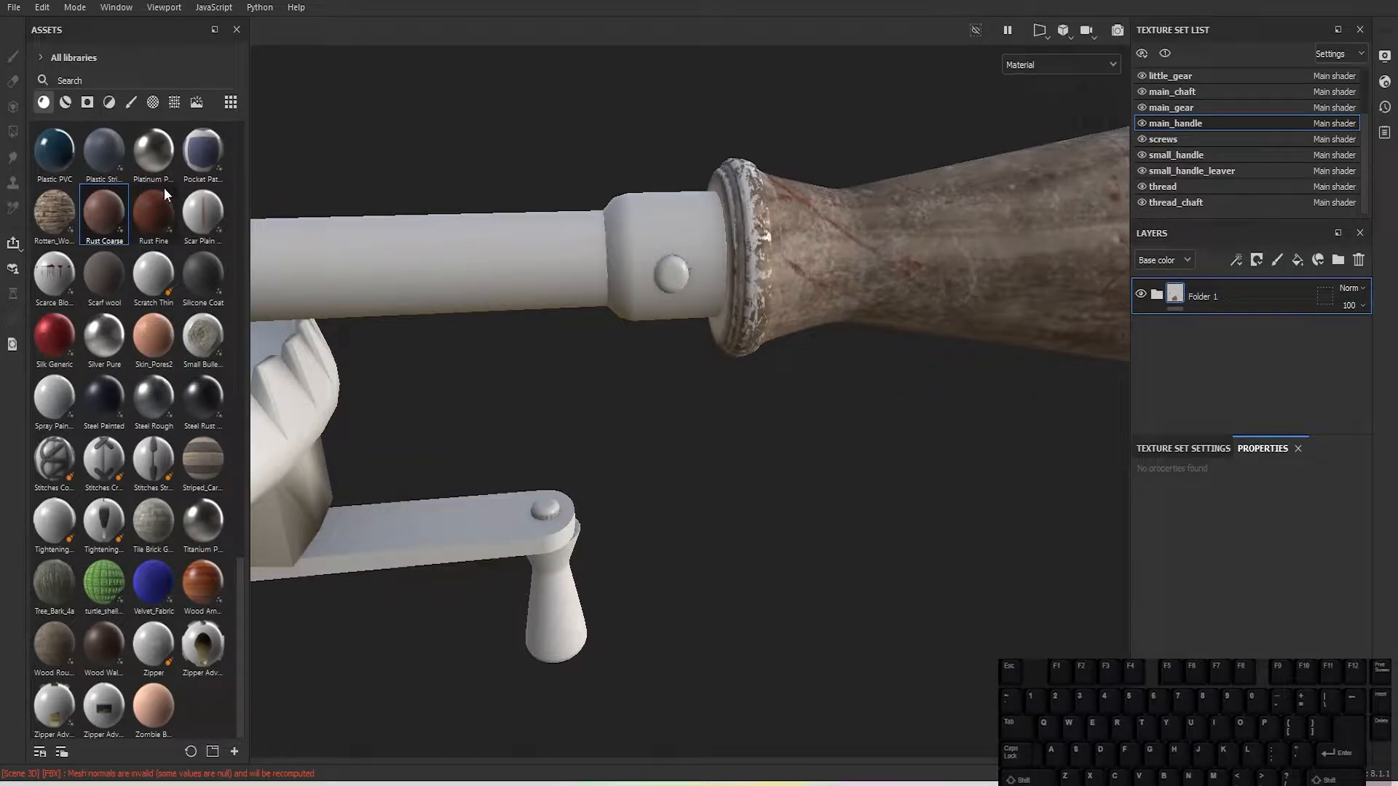
pyautogui.scroll(10, 160, 312)
pyautogui.scroll(-5, 160, 312)
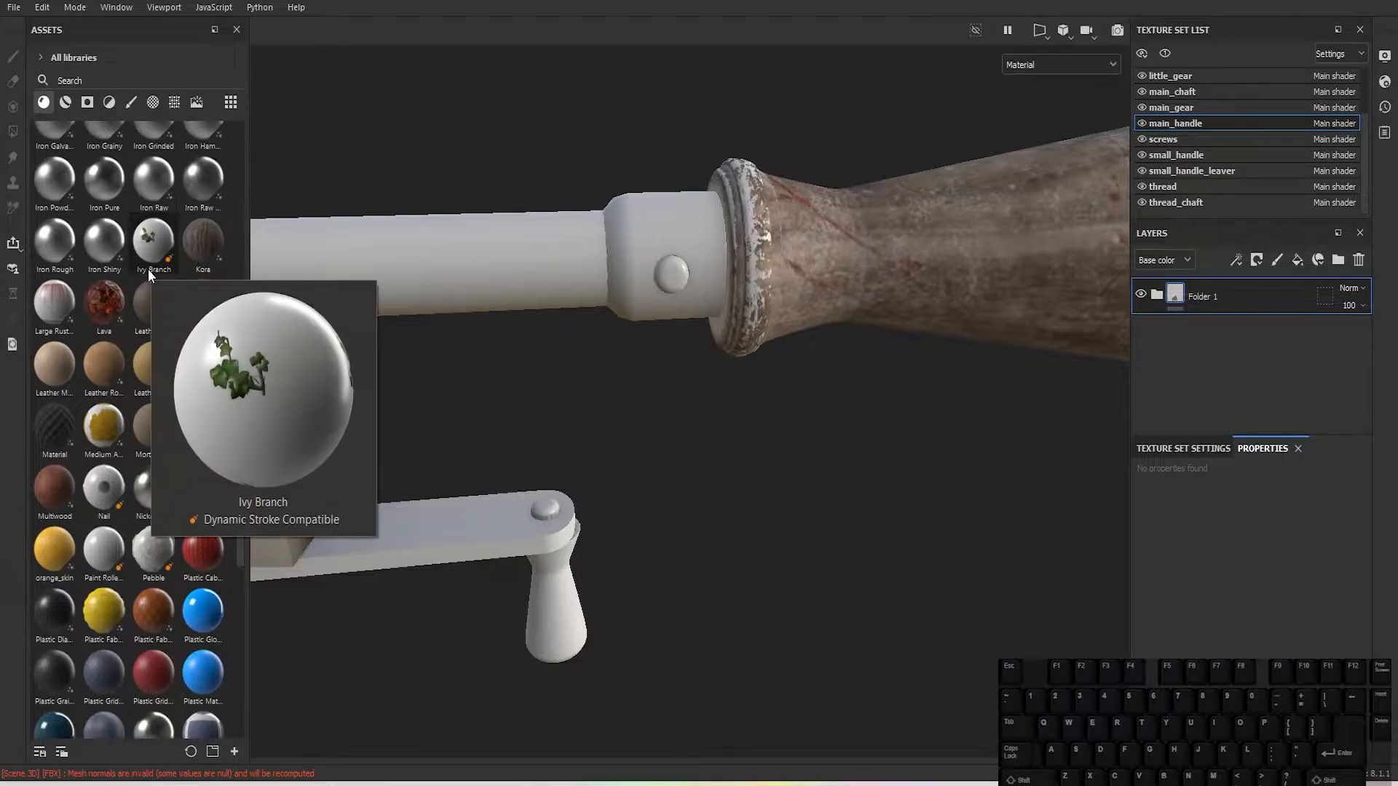
pyautogui.moveTo(134, 181)
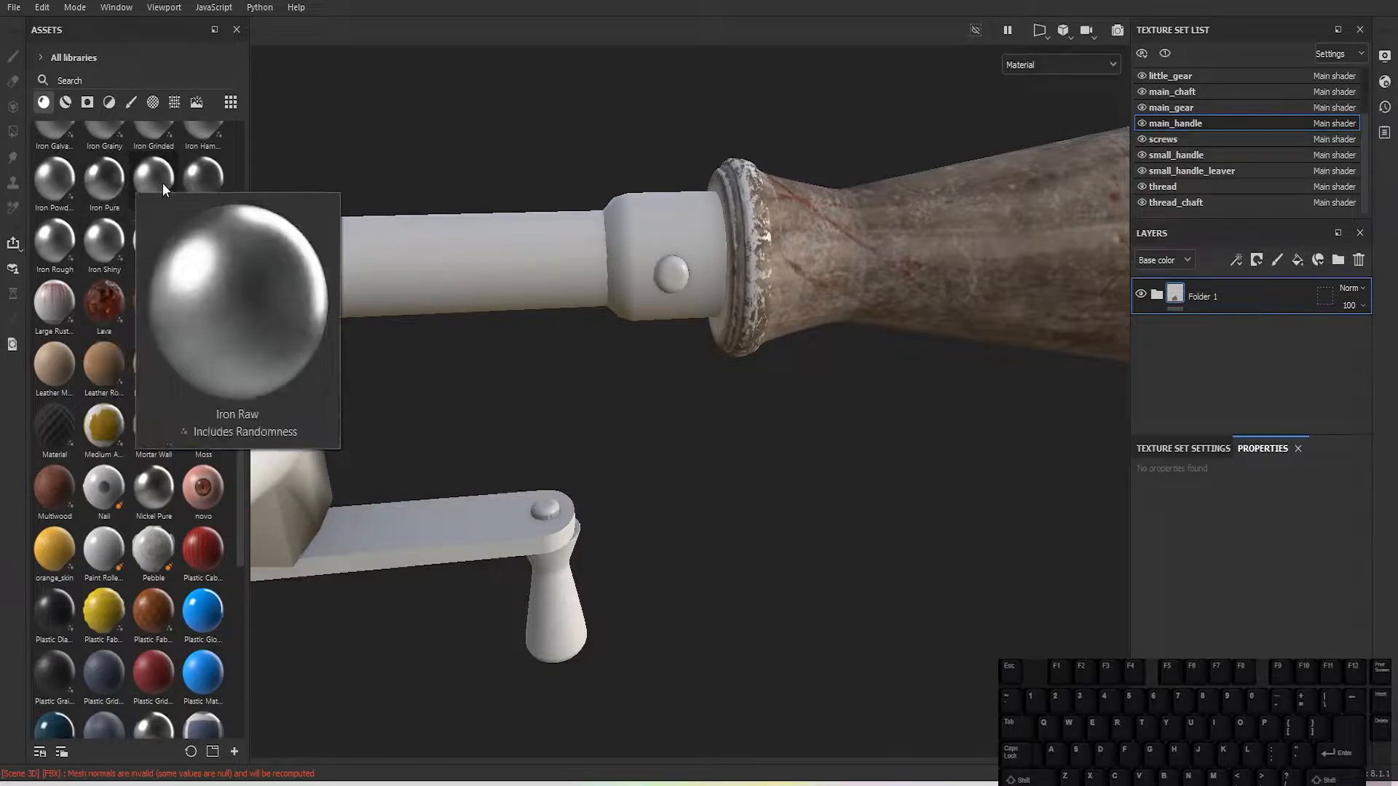
pyautogui.moveTo(187, 183)
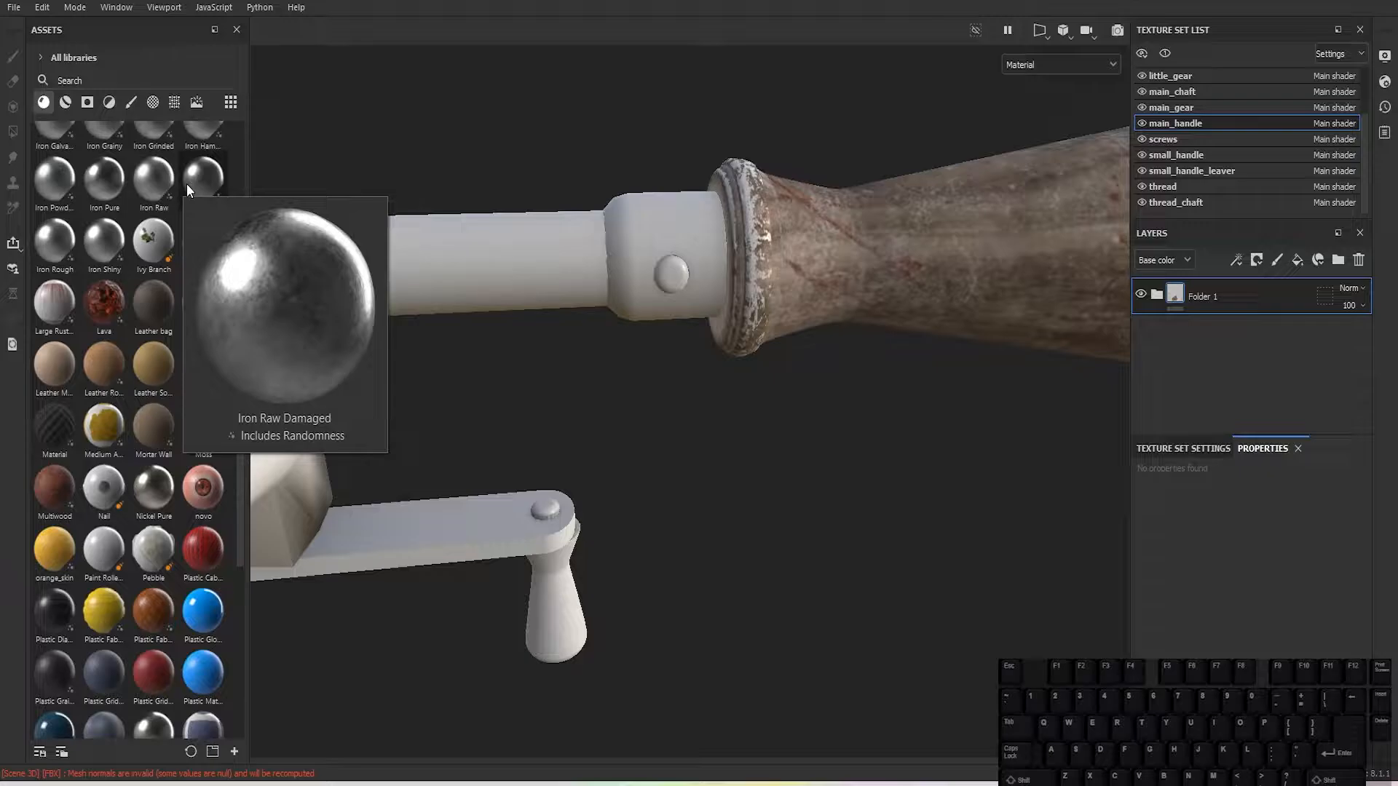
pyautogui.scroll(6, 163, 207)
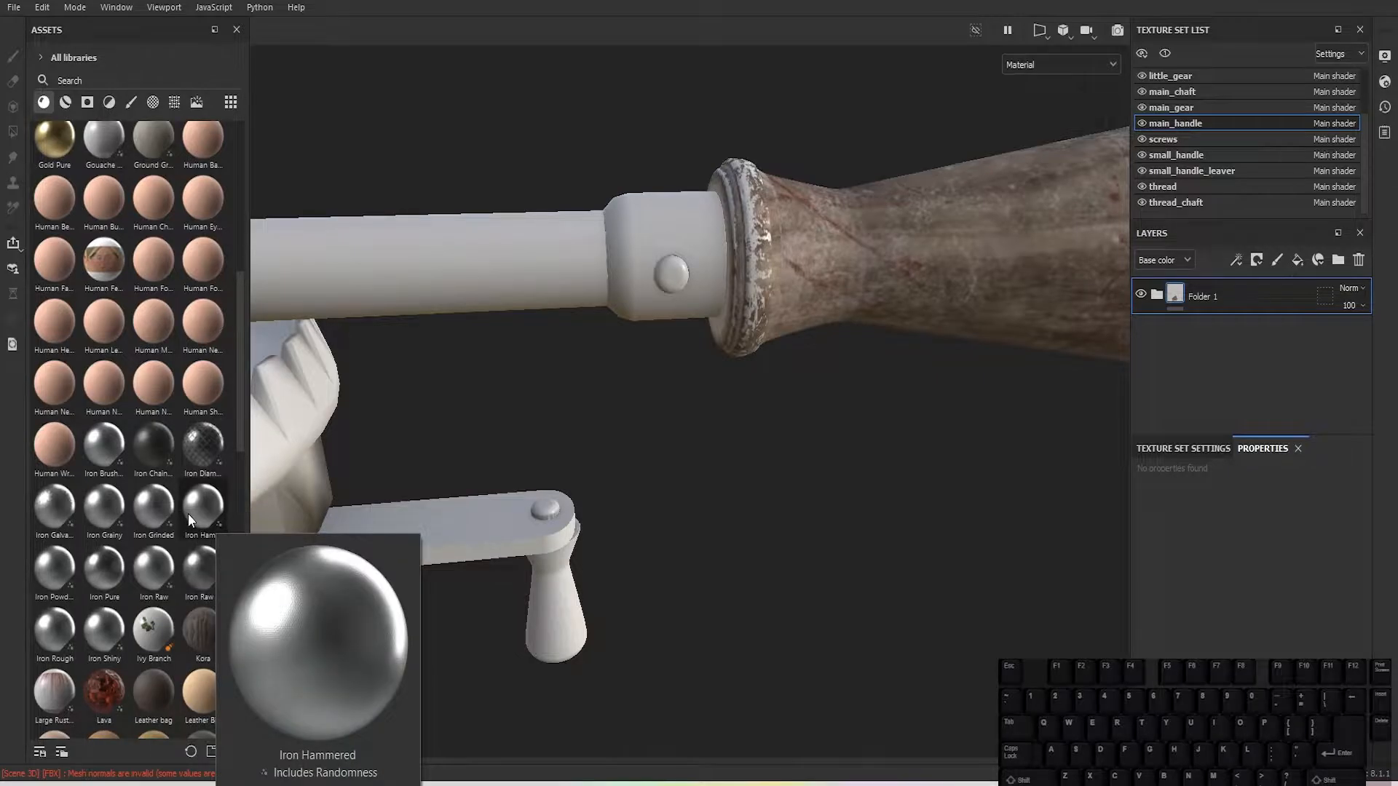
pyautogui.scroll(-3, 204, 528)
pyautogui.moveTo(220, 381); pyautogui.dragTo(667, 230)
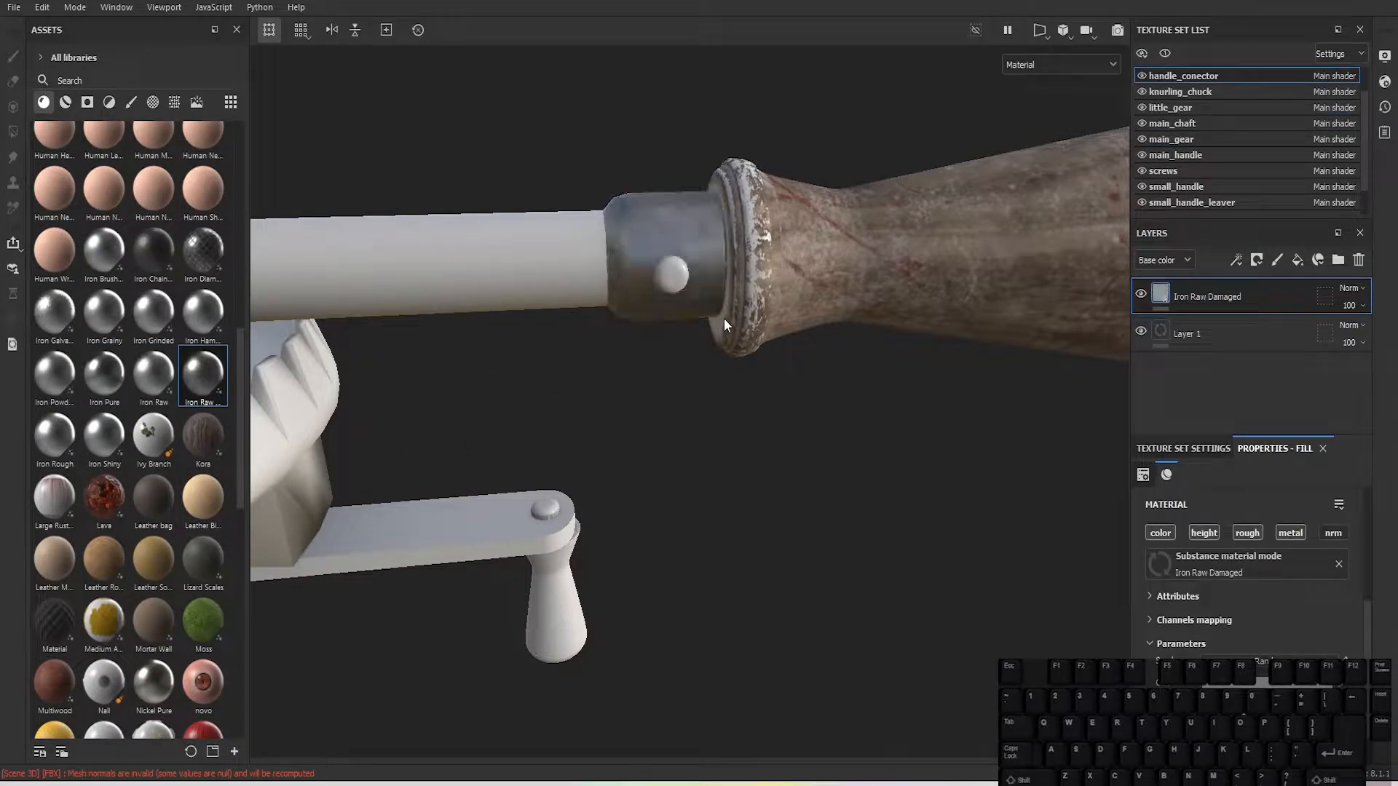
# Step: Remove the empty Layer 1 from the handle_conector layer stack
pyautogui.scroll(4, 718, 331)
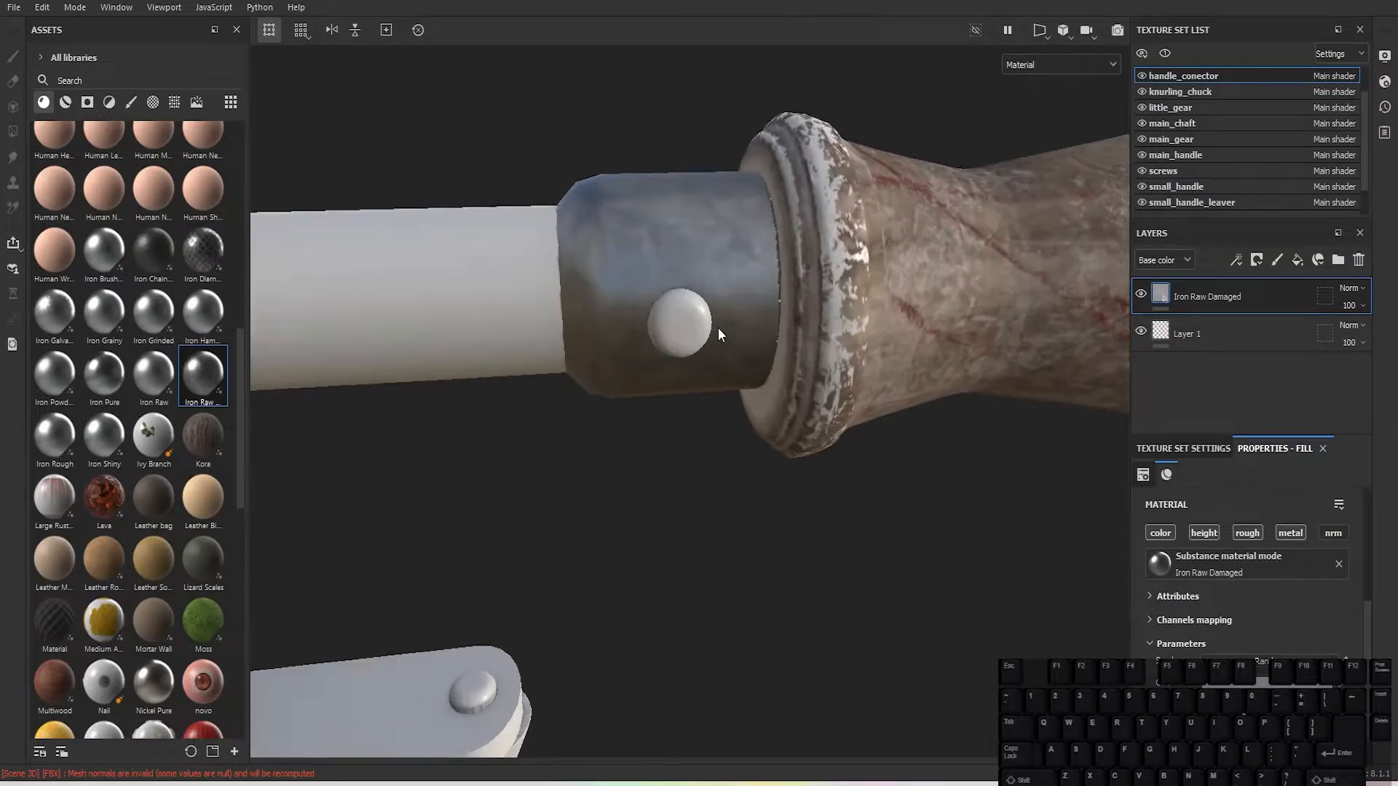
pyautogui.click(1204, 335)
pyautogui.rightClick(1203, 335)
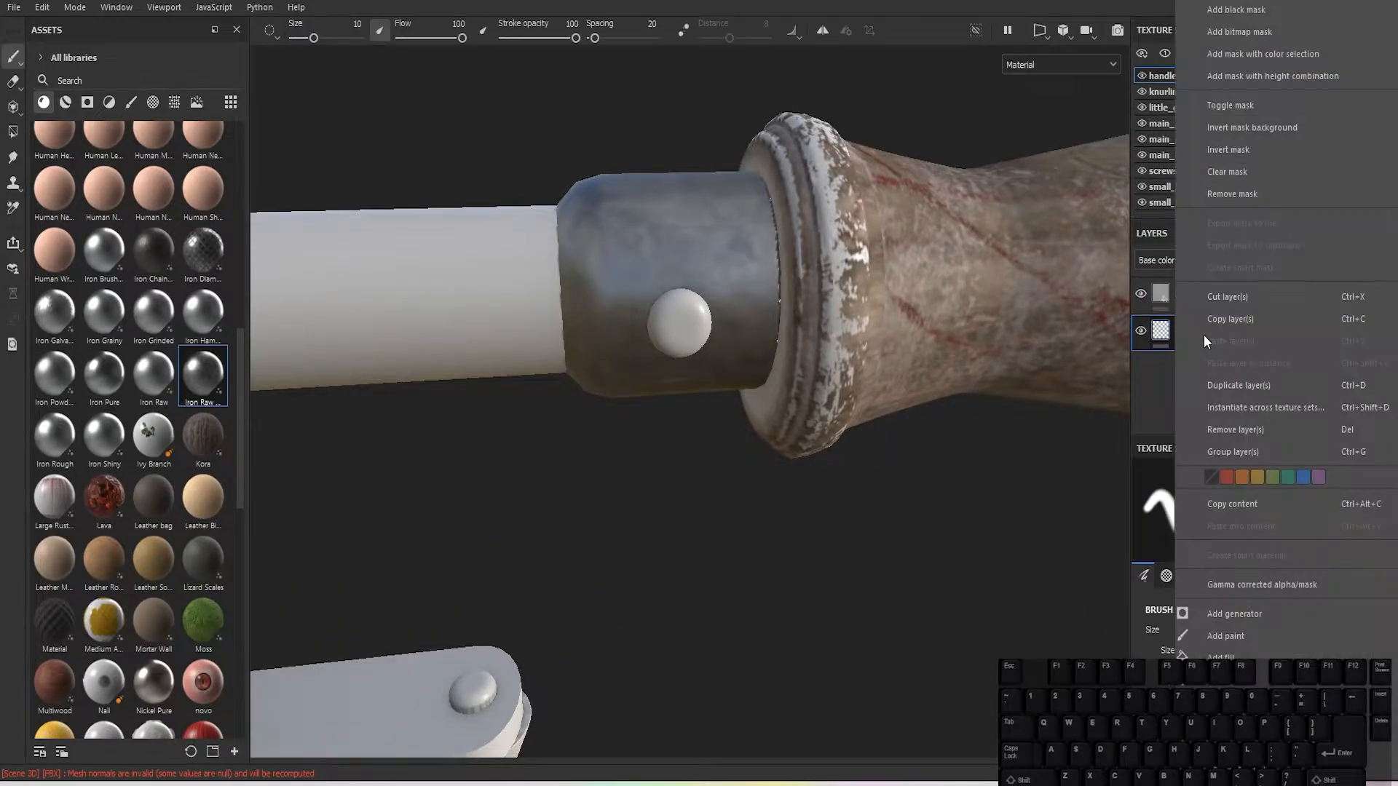
pyautogui.click(1260, 431)
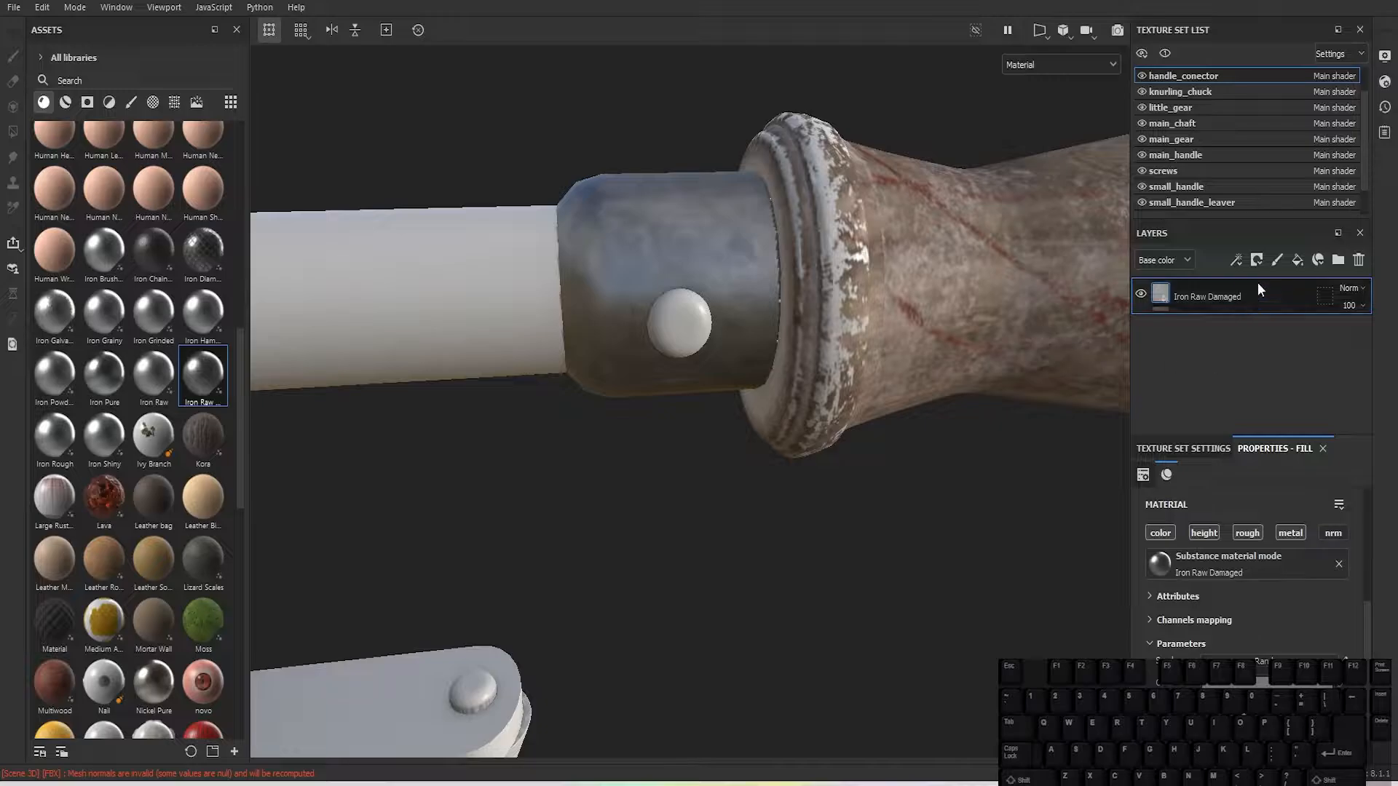
# Step: Set the Iron Raw Damaged fill's projection to Tri-planar projection
pyautogui.scroll(5, 1235, 567)
pyautogui.click(1226, 536)
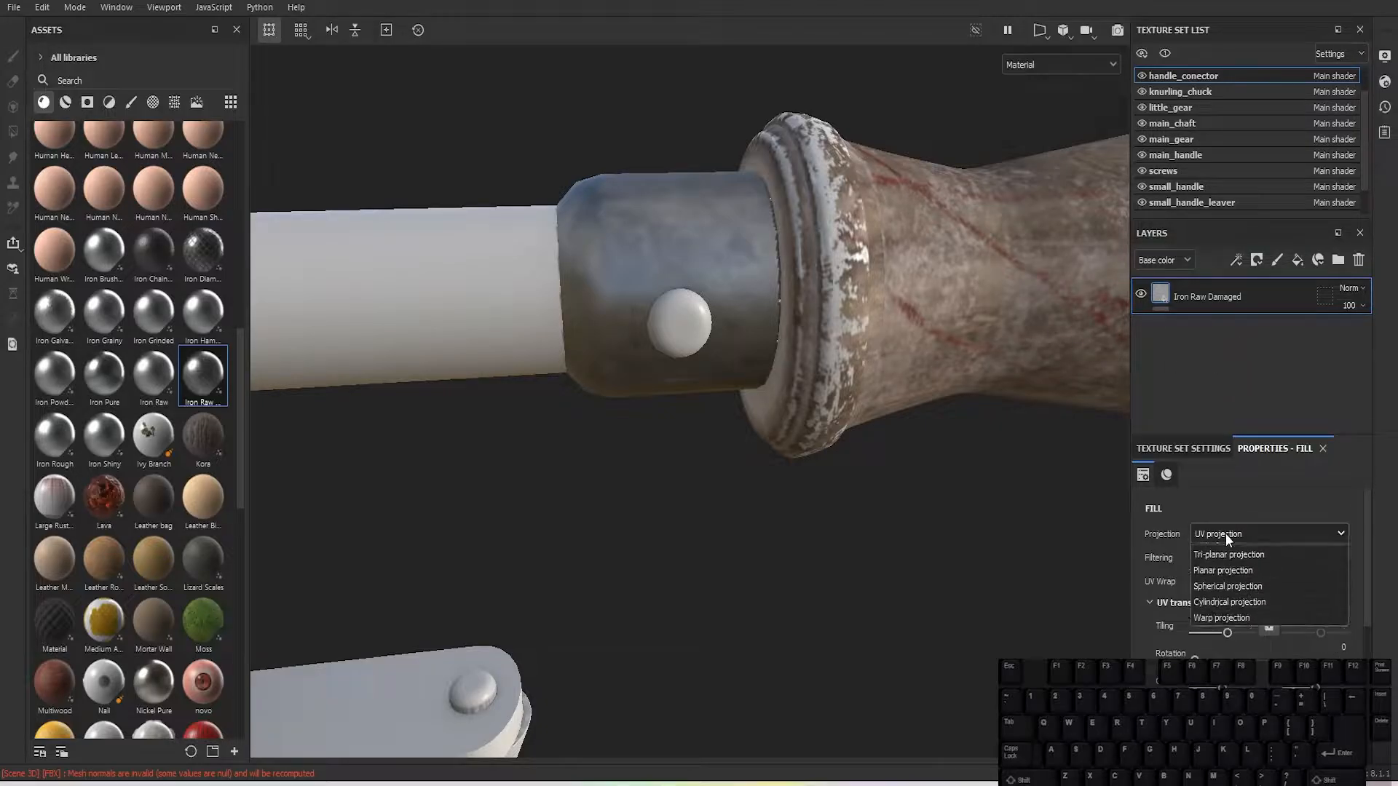
pyautogui.click(1241, 561)
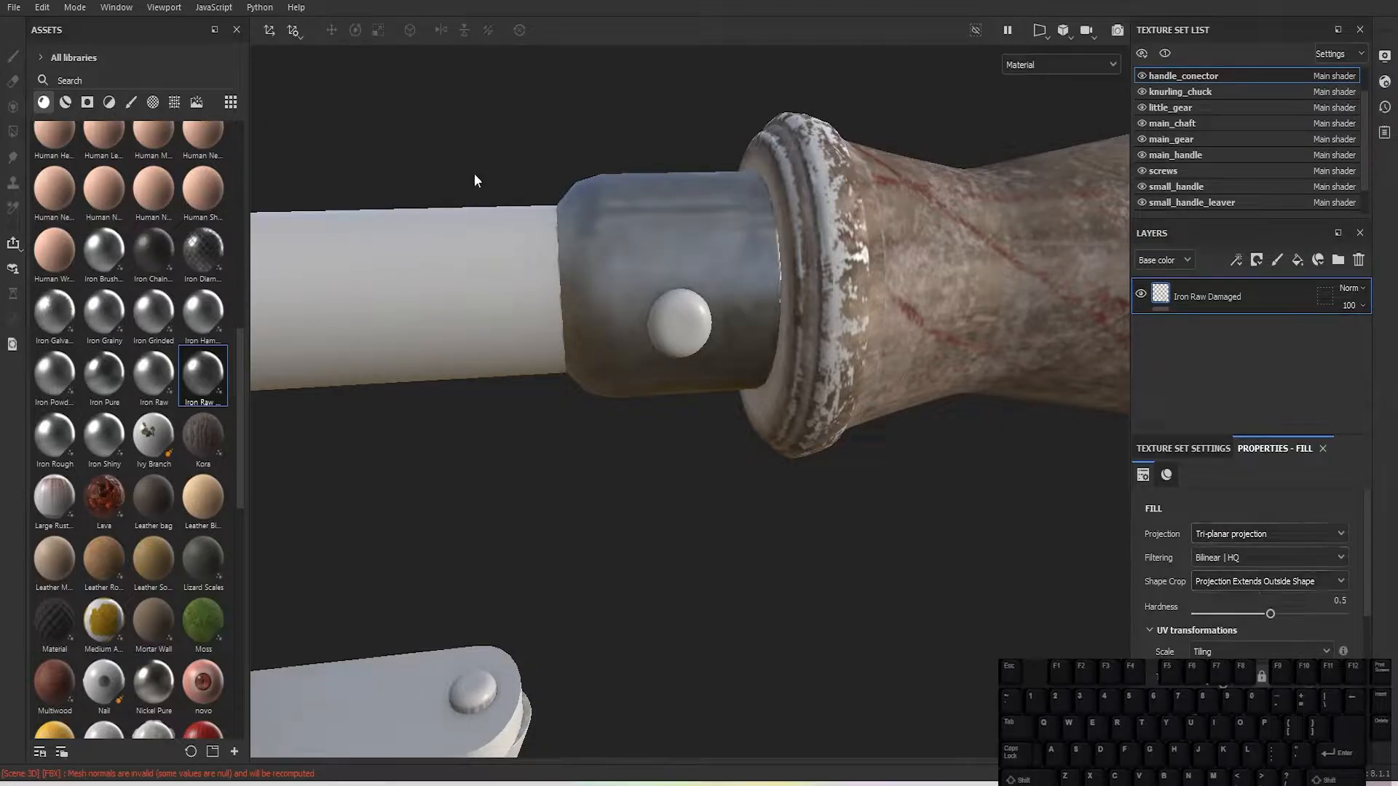
pyautogui.scroll(1, 421, 176)
pyautogui.scroll(-1, 422, 176)
pyautogui.keyDown('alt'); pyautogui.moveTo(545, 226); pyautogui.dragTo(590, 295, button='middle'); pyautogui.keyUp('alt')
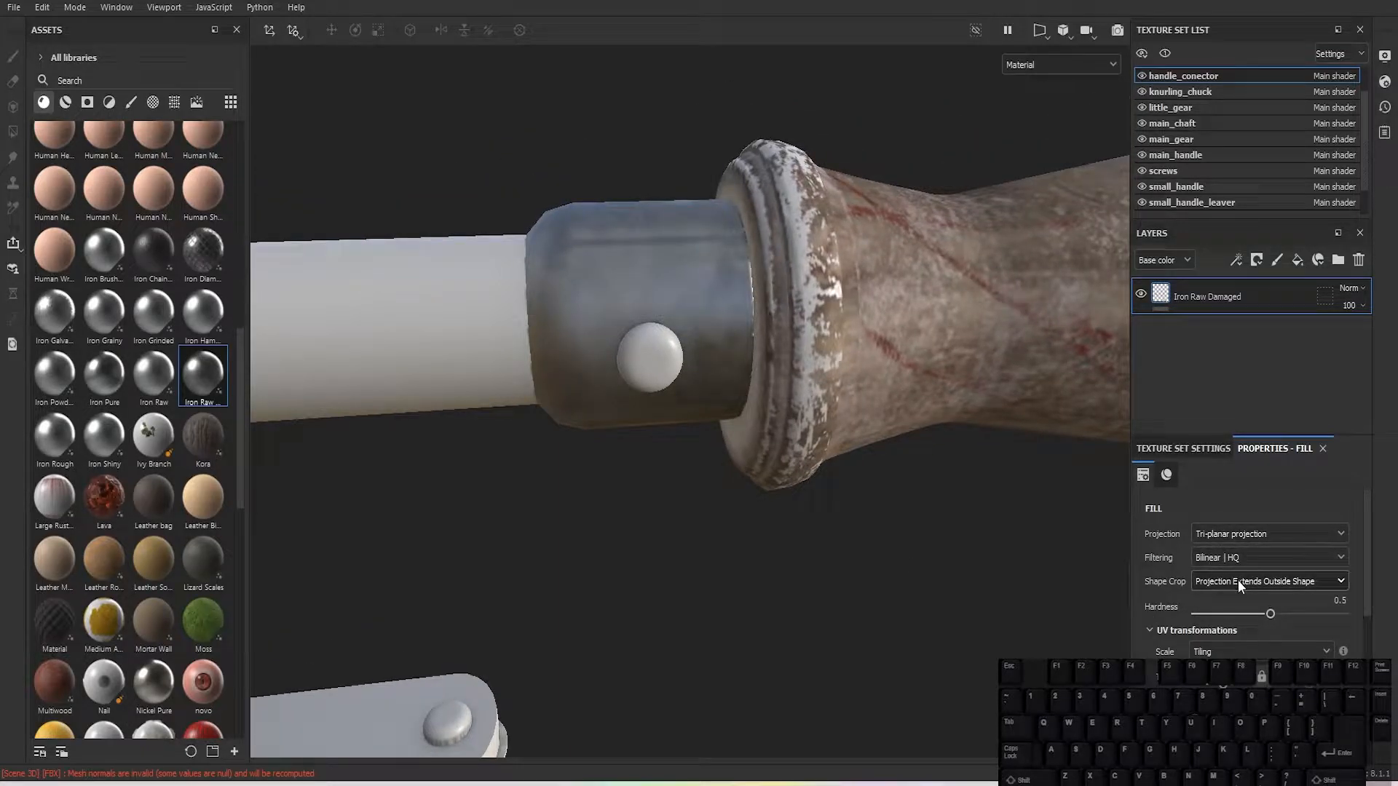
# Step: Try the Physical size scale on the Iron Raw Damaged fill, and undo the change
pyautogui.click(1240, 653)
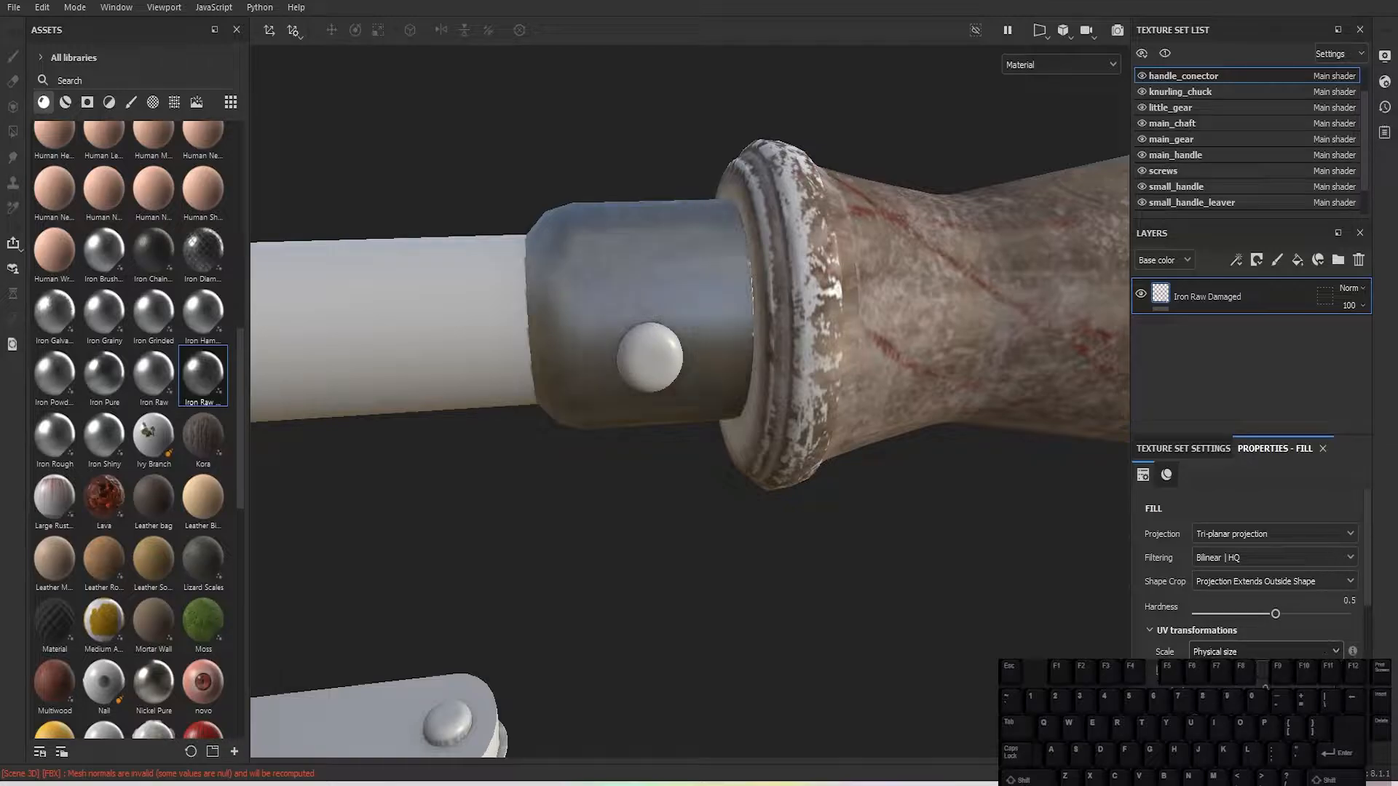
pyautogui.click(1213, 686)
pyautogui.hotkey('ctrl', 'z')
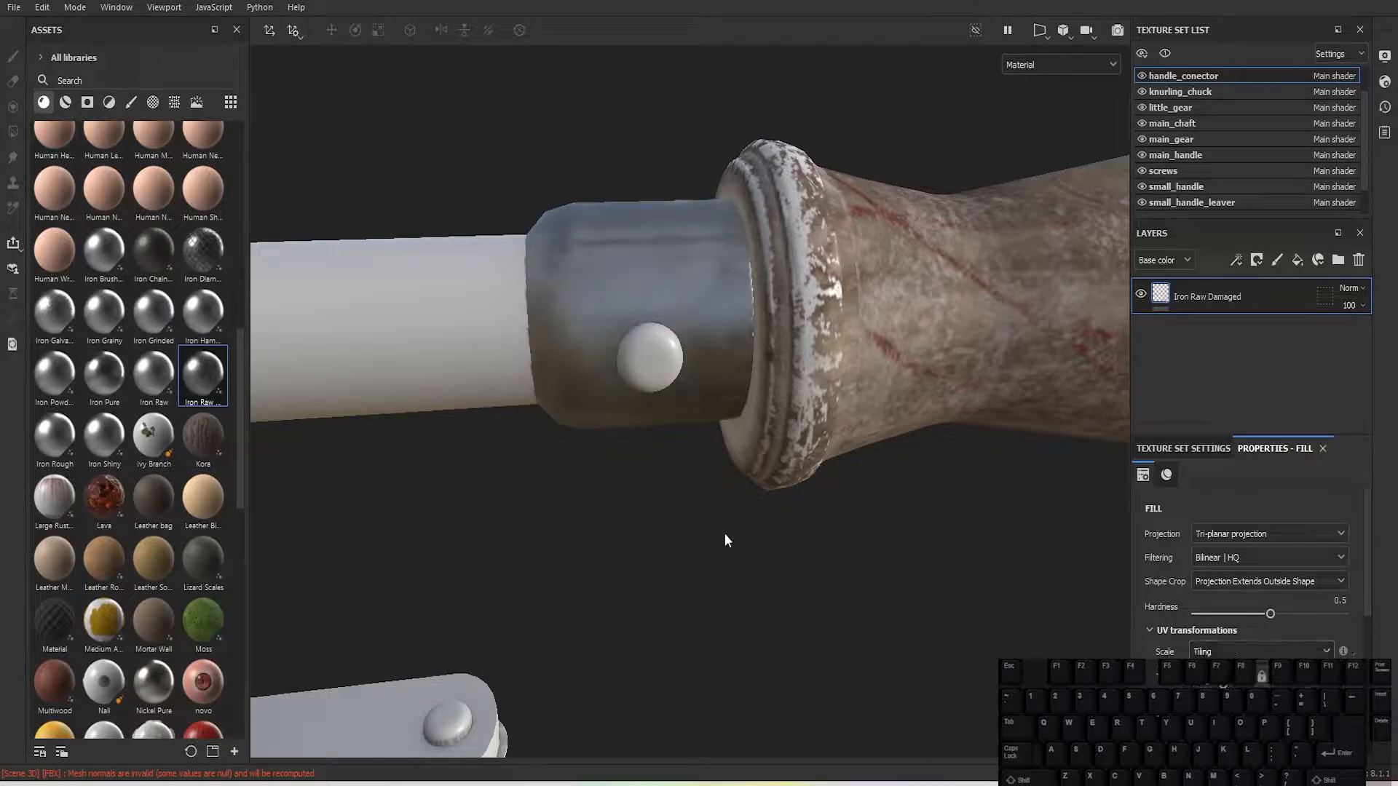
# Step: Add a fill layer with a black mask above Iron Raw Damaged on the handle connector
pyautogui.keyDown('alt'); pyautogui.moveTo(531, 493); pyautogui.dragTo(568, 481); pyautogui.keyUp('alt')
pyautogui.scroll(-6, 182, 400)
pyautogui.keyDown('alt'); pyautogui.moveTo(295, 399); pyautogui.dragTo(592, 436); pyautogui.keyUp('alt')
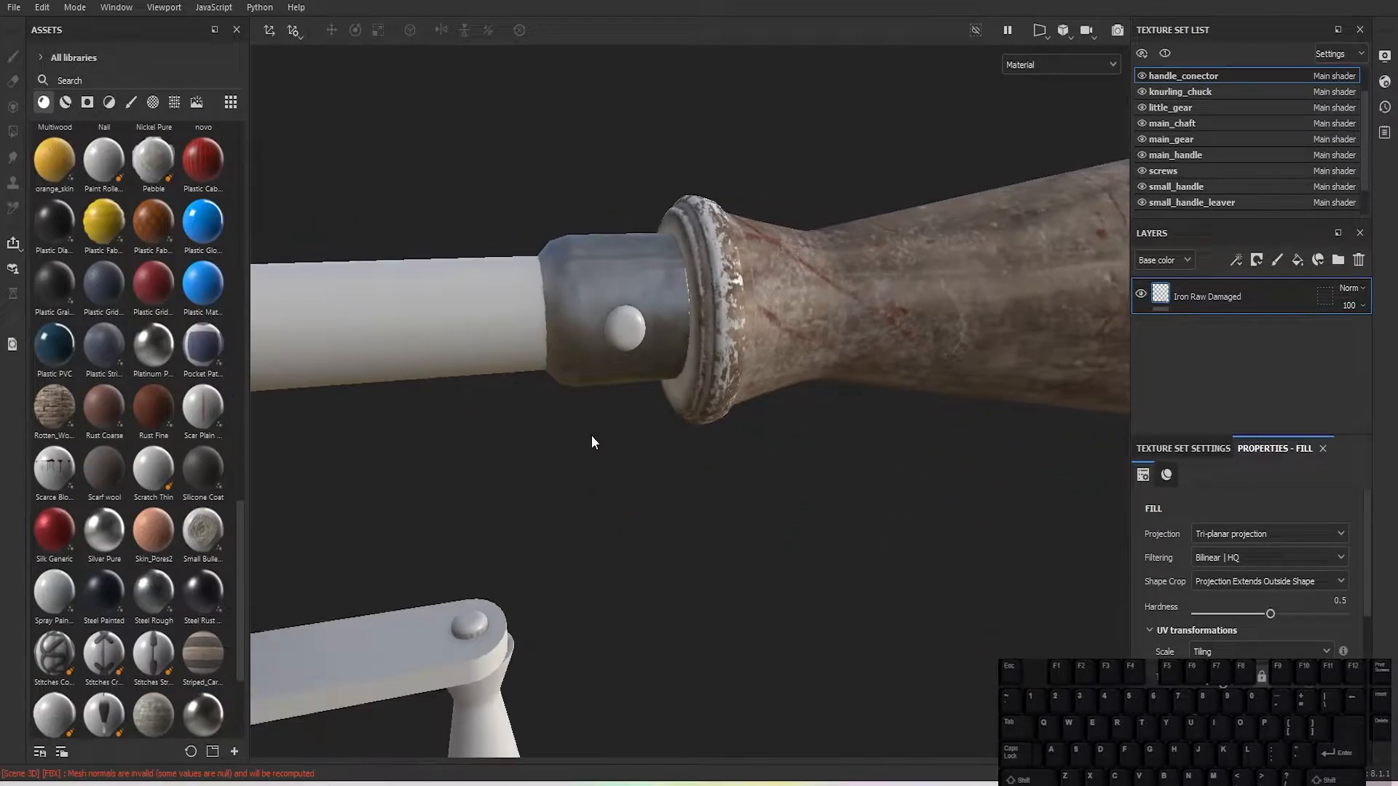
pyautogui.click(1298, 260)
pyautogui.click(1257, 260)
pyautogui.click(1278, 300)
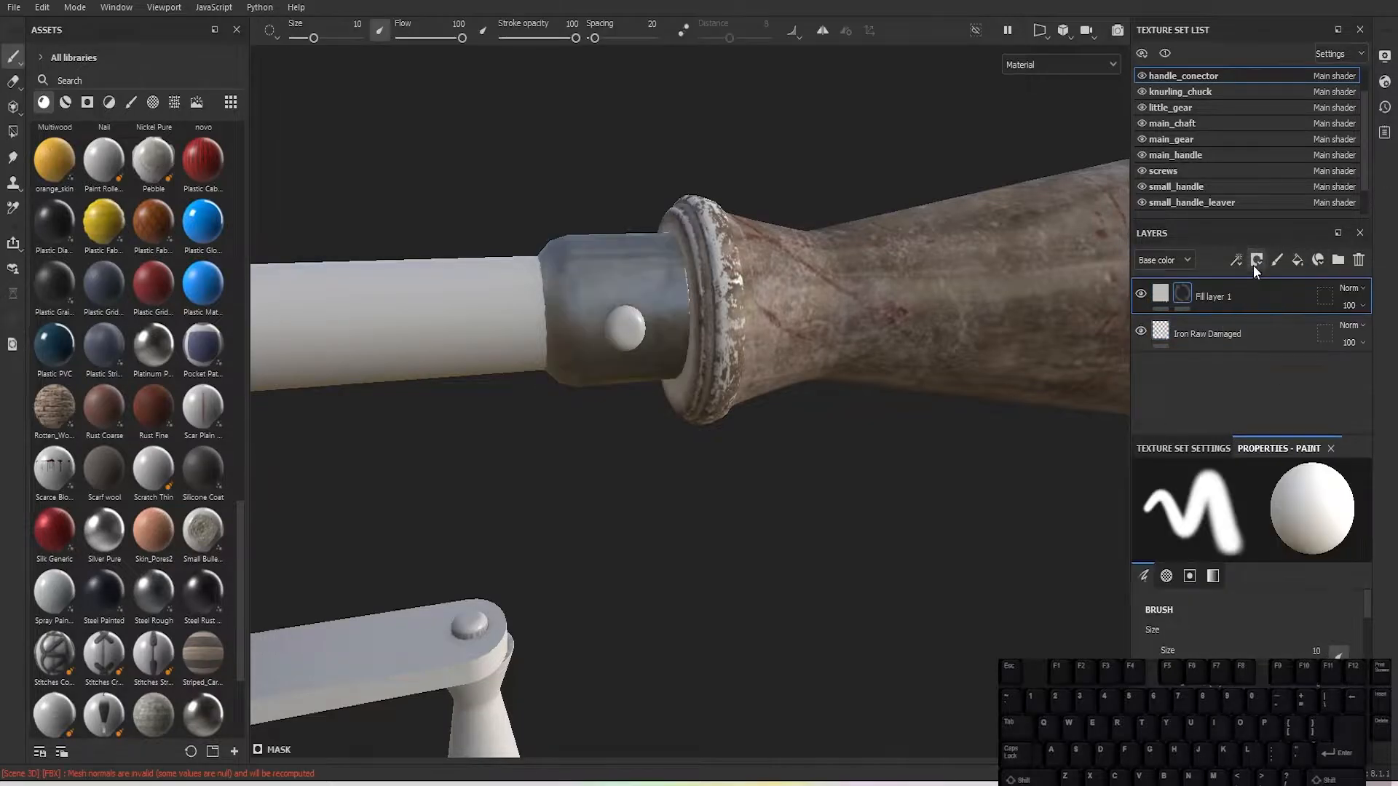
# Step: Add a Metal Edge Wear generator to the mask of Fill layer 1 and inspect the connector's edges
pyautogui.click(1236, 260)
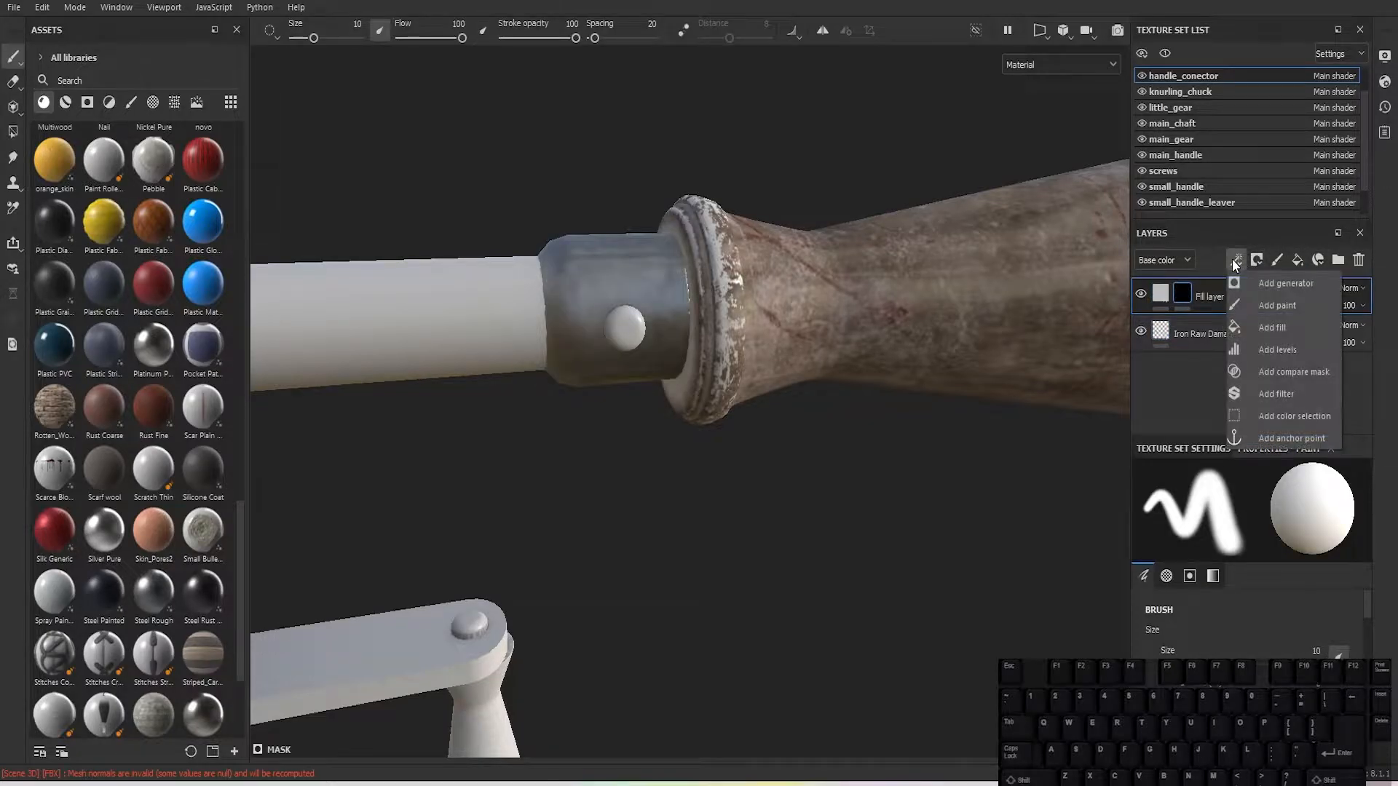
pyautogui.click(1278, 289)
pyautogui.click(1253, 520)
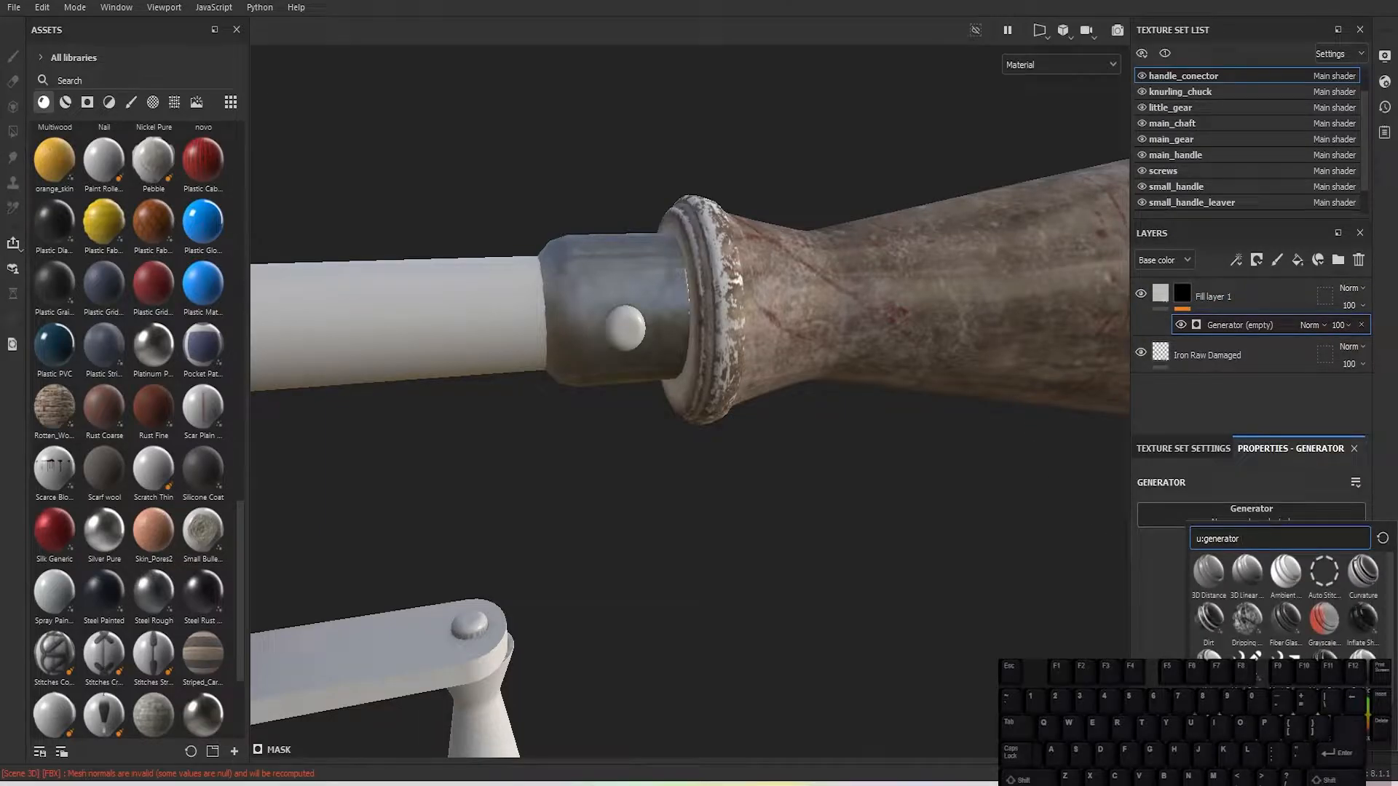
pyautogui.click(1324, 664)
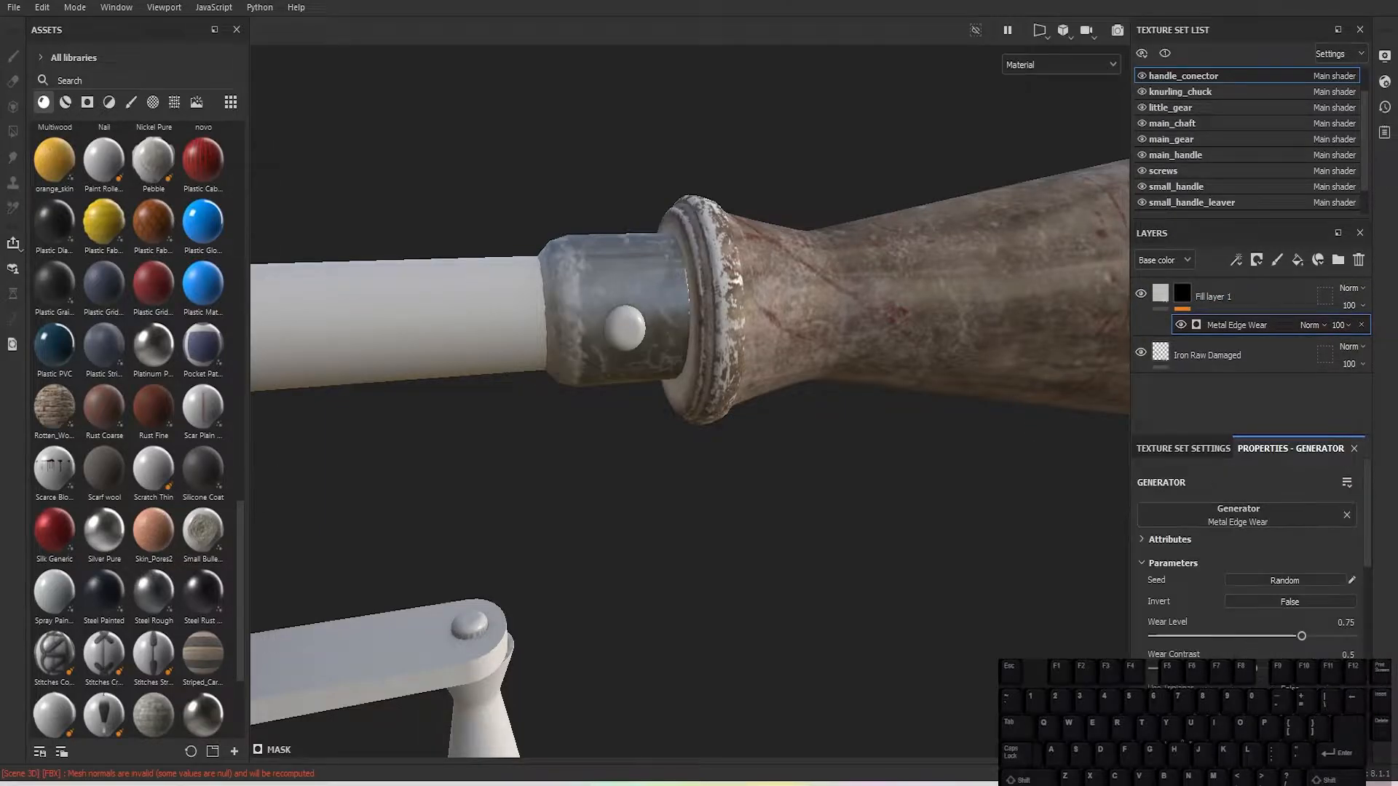
pyautogui.keyDown('alt'); pyautogui.moveTo(420, 394); pyautogui.dragTo(646, 436); pyautogui.keyUp('alt')
pyautogui.keyDown('alt'); pyautogui.moveTo(646, 437); pyautogui.dragTo(626, 446, button='middle'); pyautogui.keyUp('alt')
pyautogui.keyDown('alt'); pyautogui.moveTo(626, 446); pyautogui.dragTo(728, 400, button='right'); pyautogui.keyUp('alt')
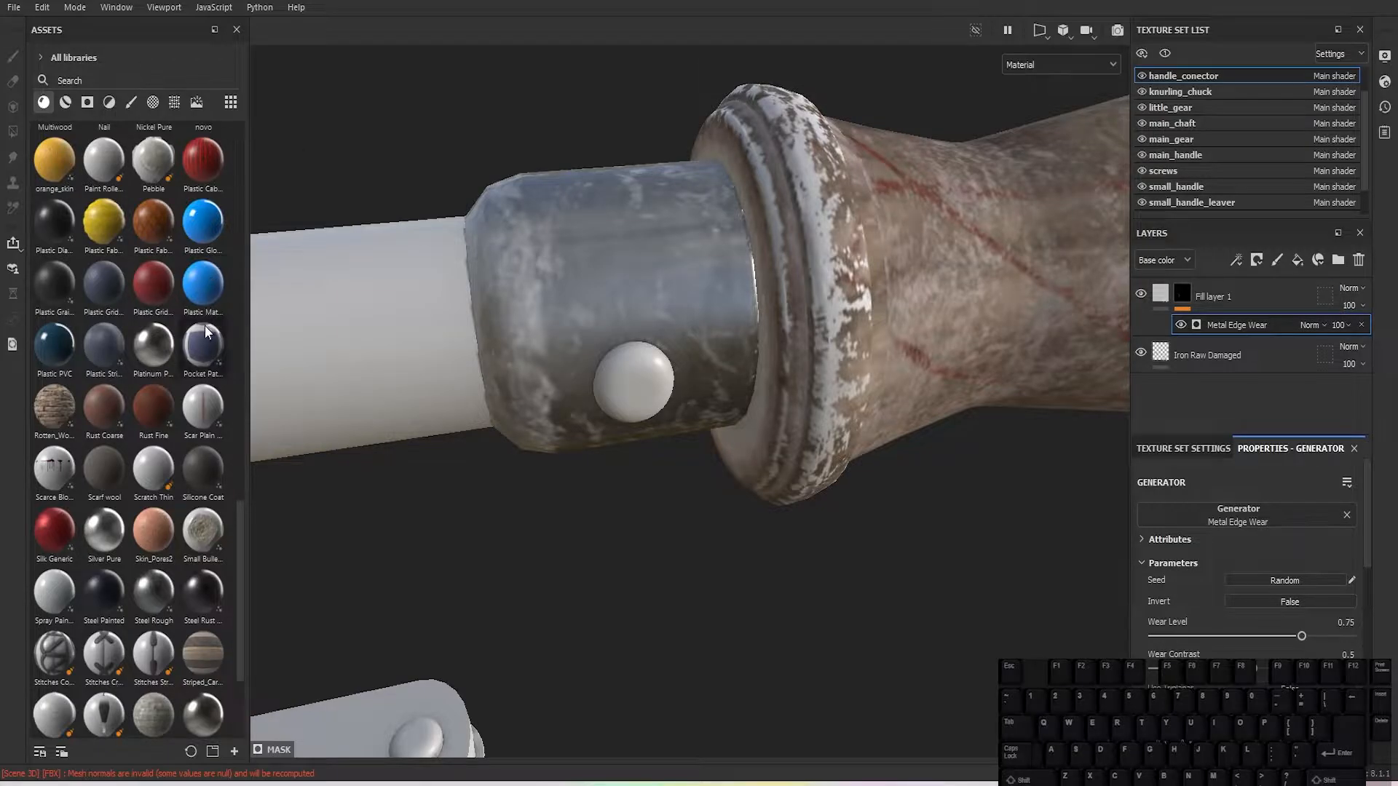
# Step: Add the Rust Fine material as the top layer of handle_conector and give it a black mask
pyautogui.scroll(15, 204, 325)
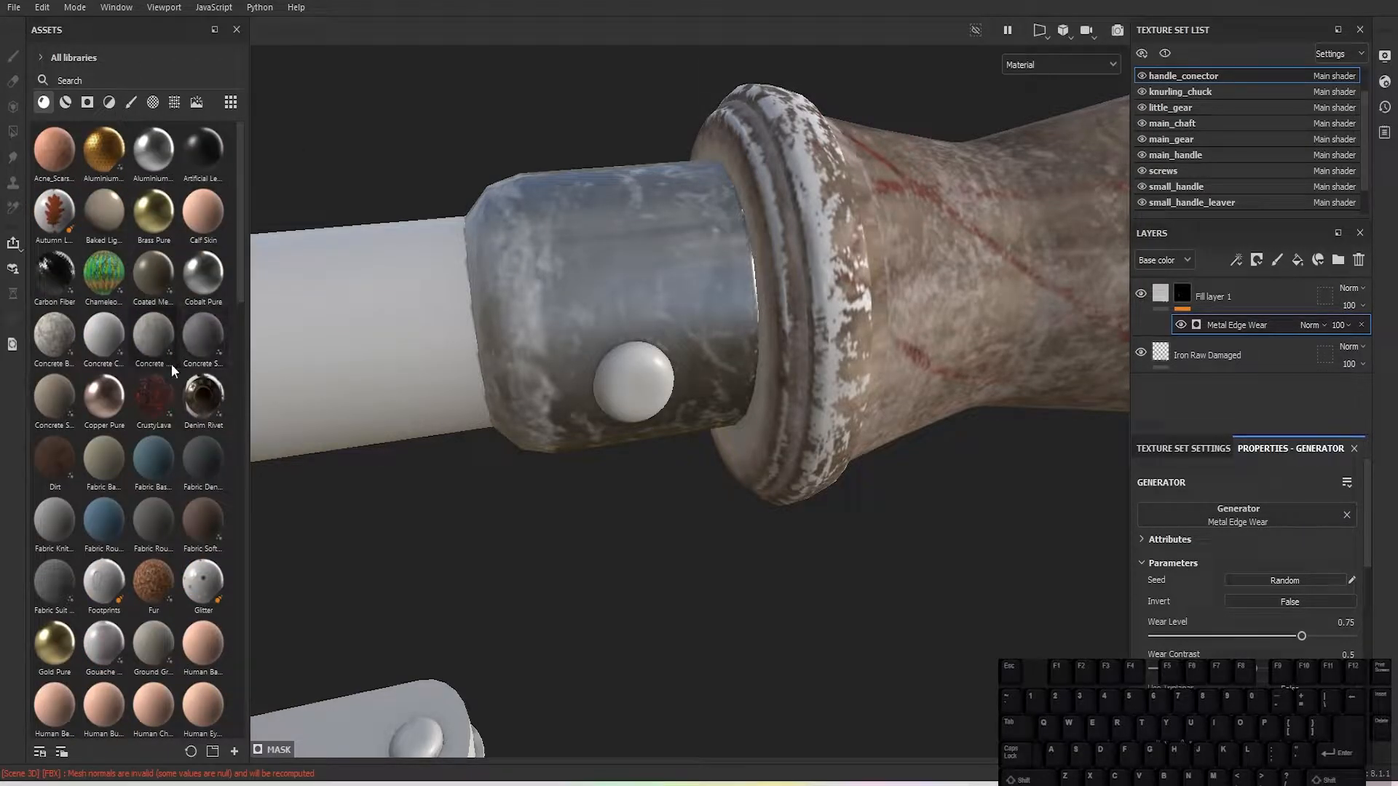
pyautogui.scroll(-5, 172, 364)
pyautogui.scroll(-12, 172, 364)
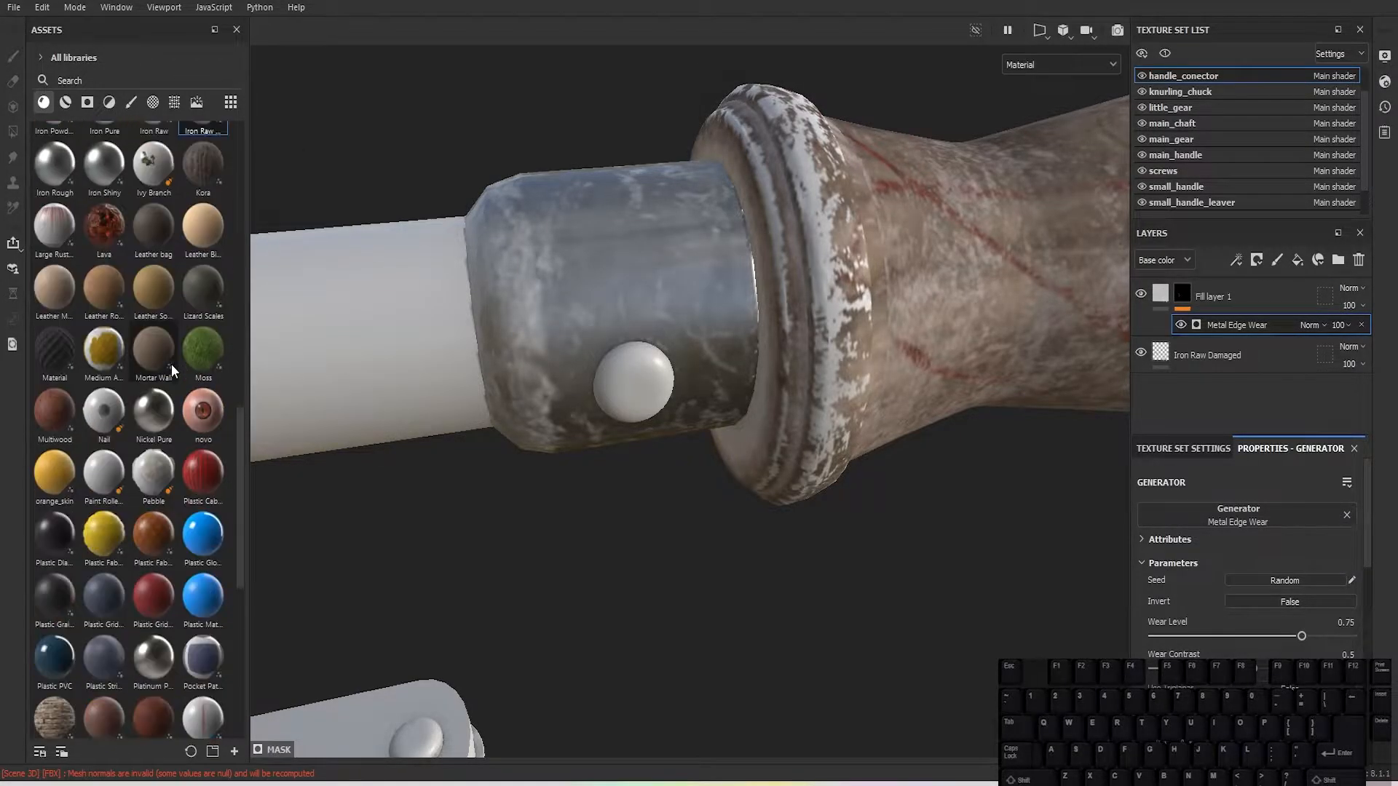
pyautogui.moveTo(139, 535); pyautogui.dragTo(1208, 285)
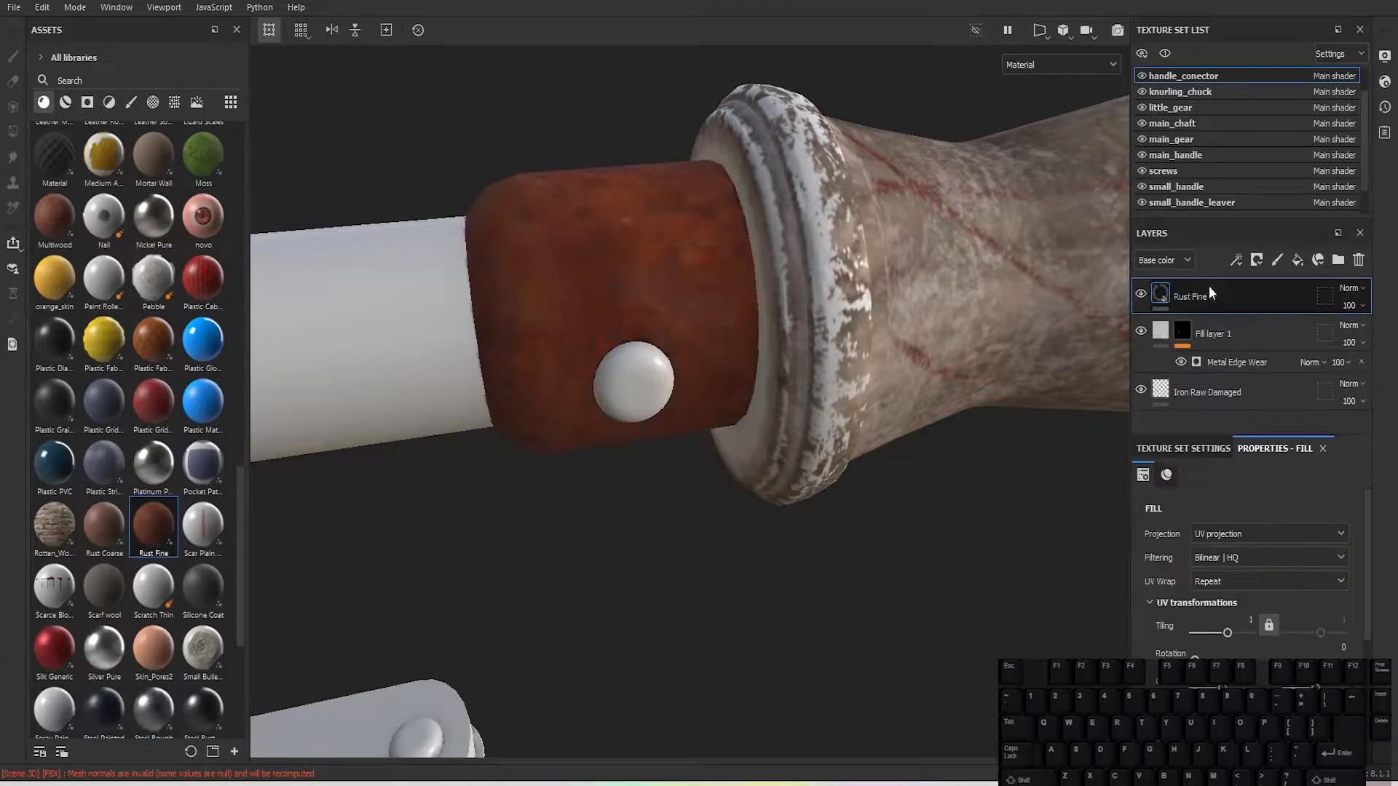
pyautogui.click(1257, 261)
pyautogui.click(1282, 303)
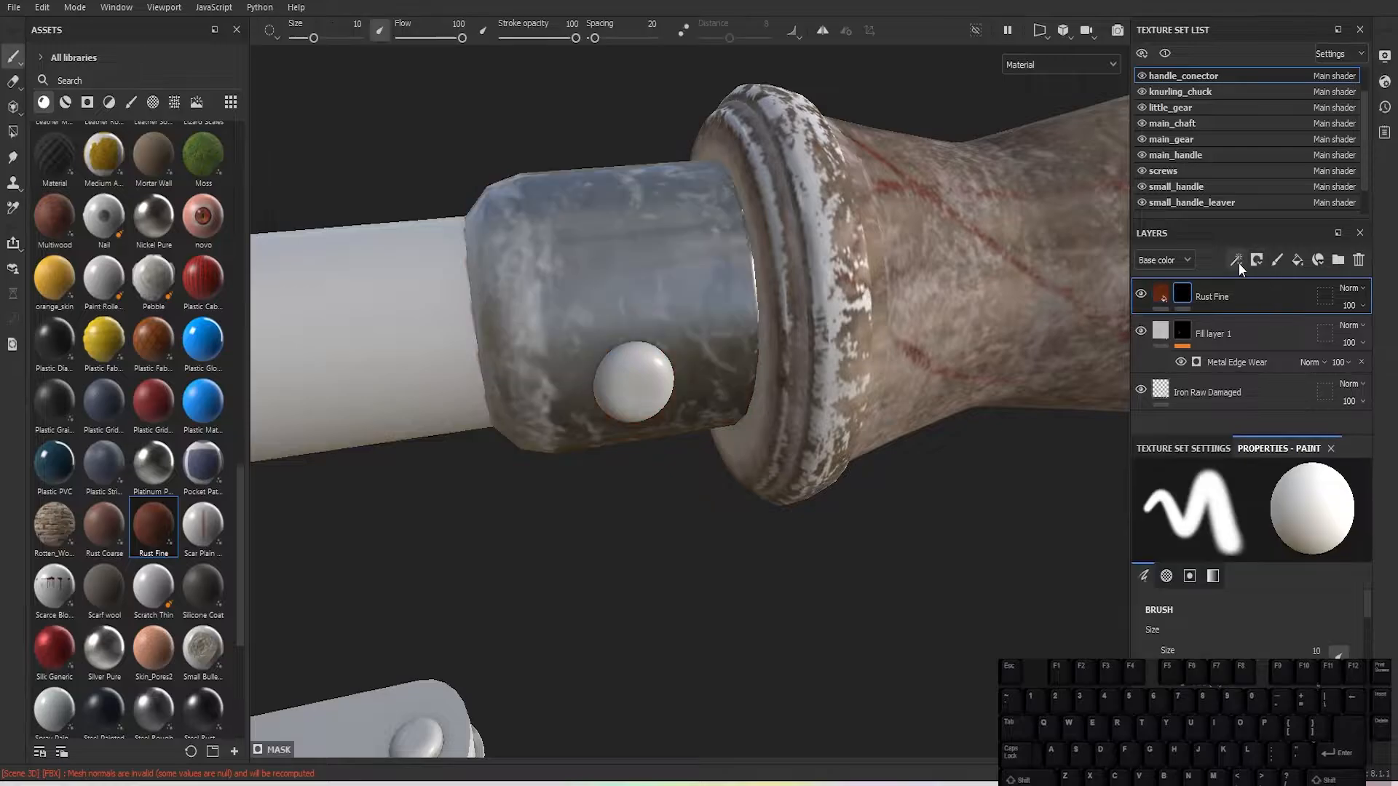
# Step: Add a fill effect using the Grunge Dusty Scratch texture to the black mask of the Rust Fine layer
pyautogui.click(1237, 264)
pyautogui.click(1287, 329)
pyautogui.scroll(-2, 1261, 518)
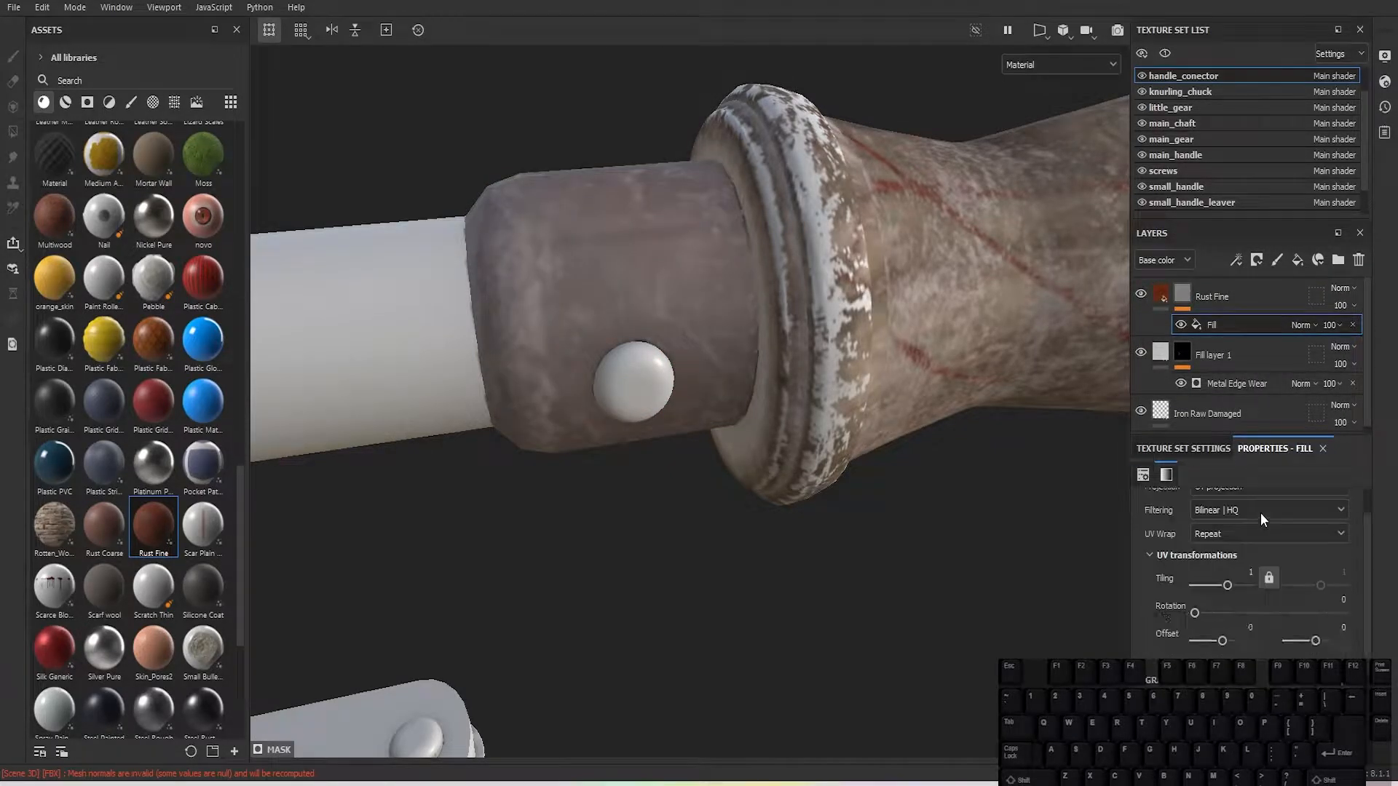
pyautogui.scroll(-3, 1260, 513)
pyautogui.click(1264, 565)
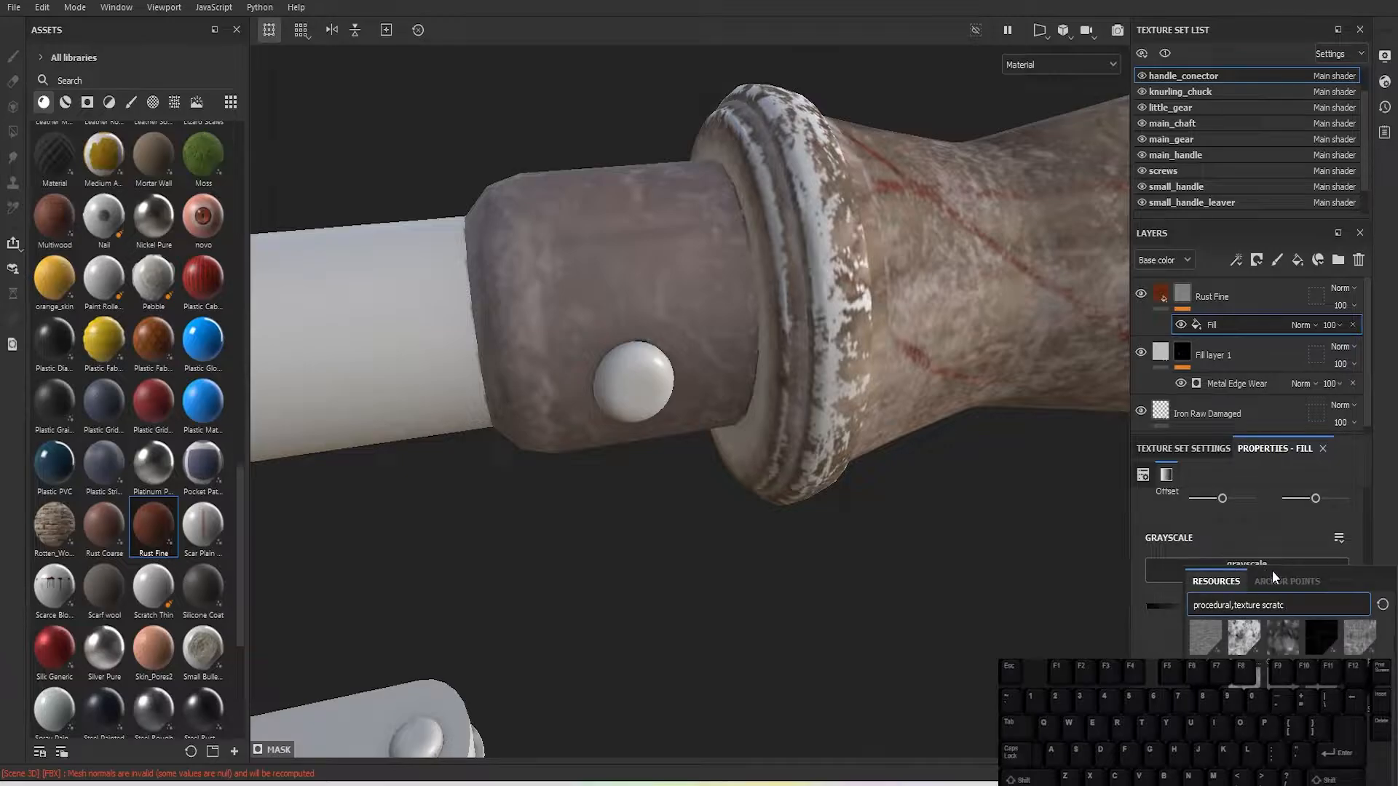
pyautogui.click(1334, 644)
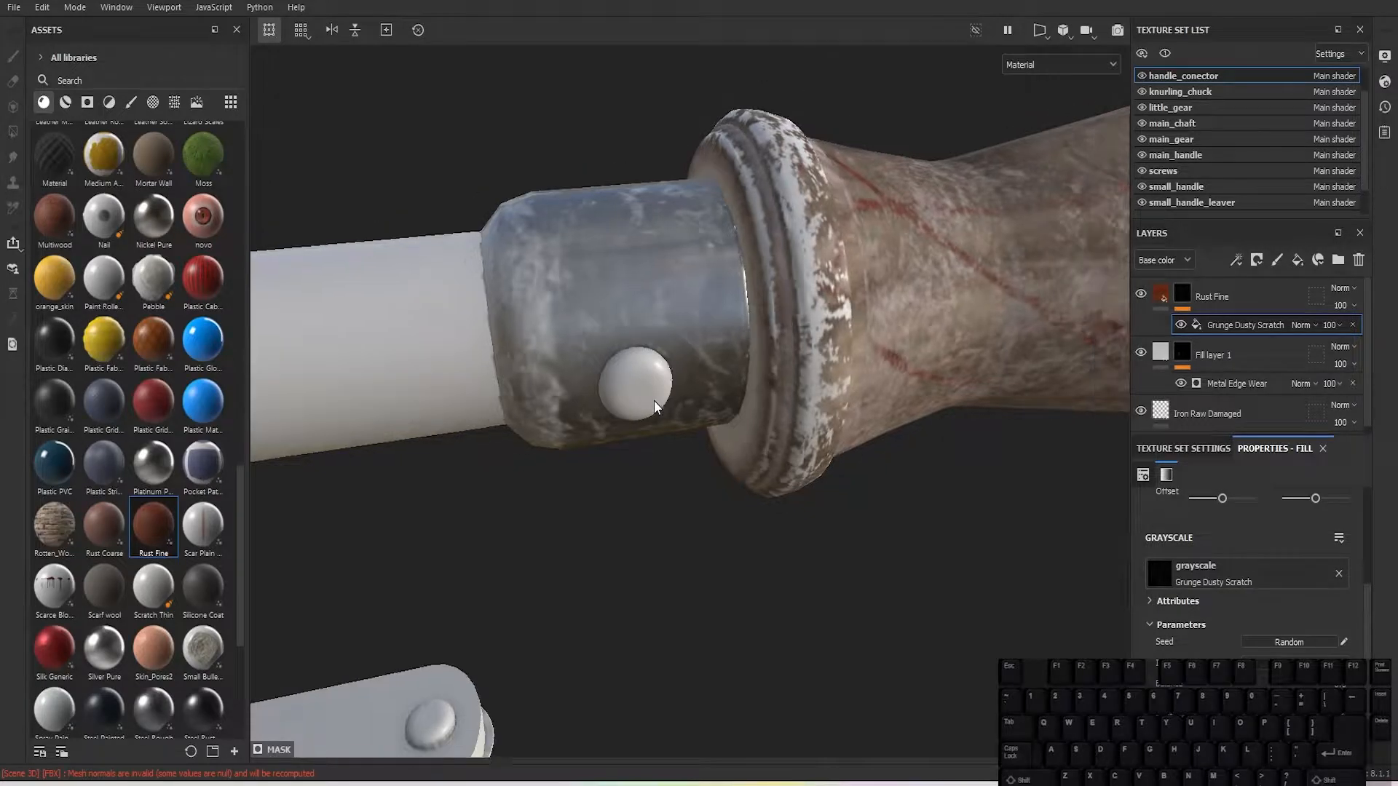
pyautogui.keyDown('alt'); pyautogui.moveTo(654, 400); pyautogui.dragTo(1194, 530); pyautogui.keyUp('alt')
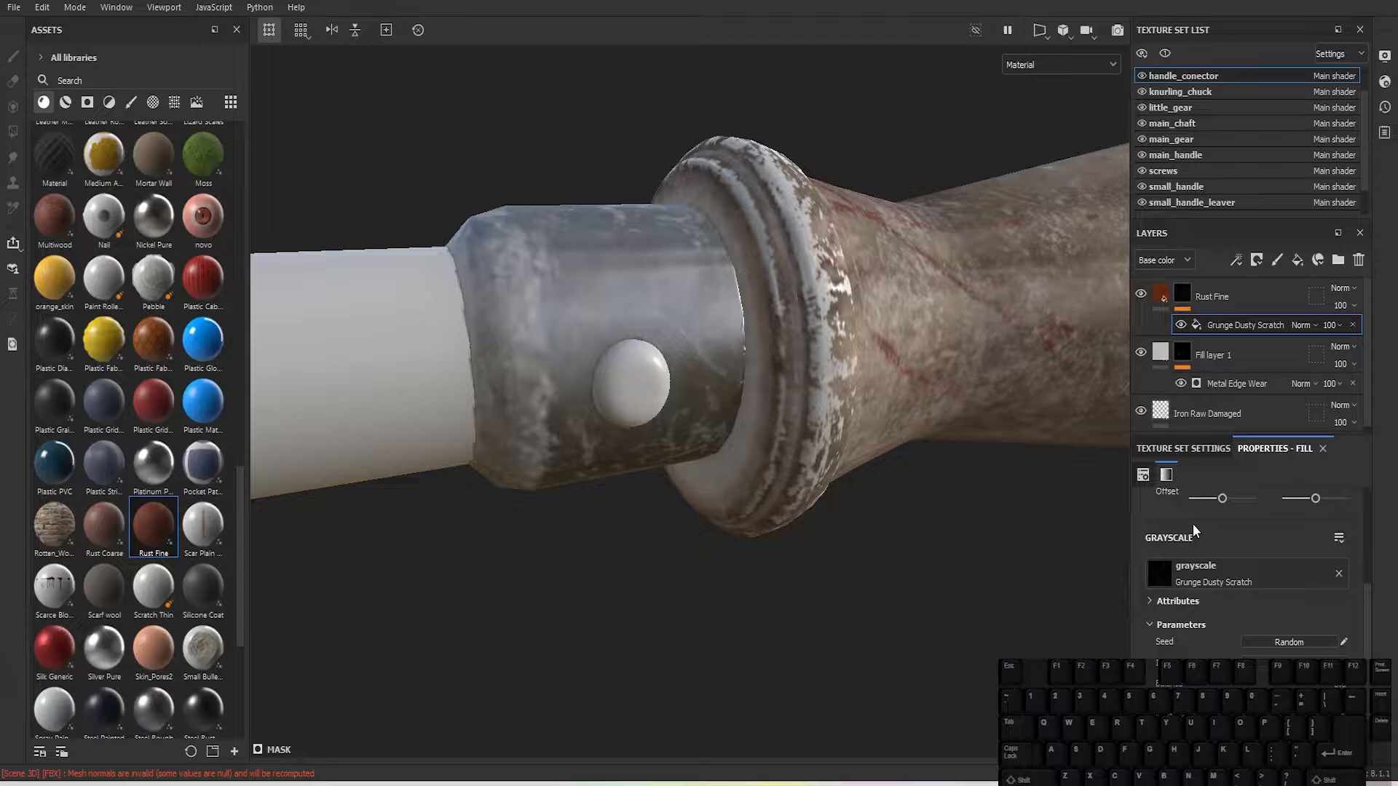
# Step: Replace the grayscale texture in the Rust Fine mask fill with Grunge Scratches Rough and inspect the connector's rust
pyautogui.click(1259, 576)
pyautogui.click(1320, 645)
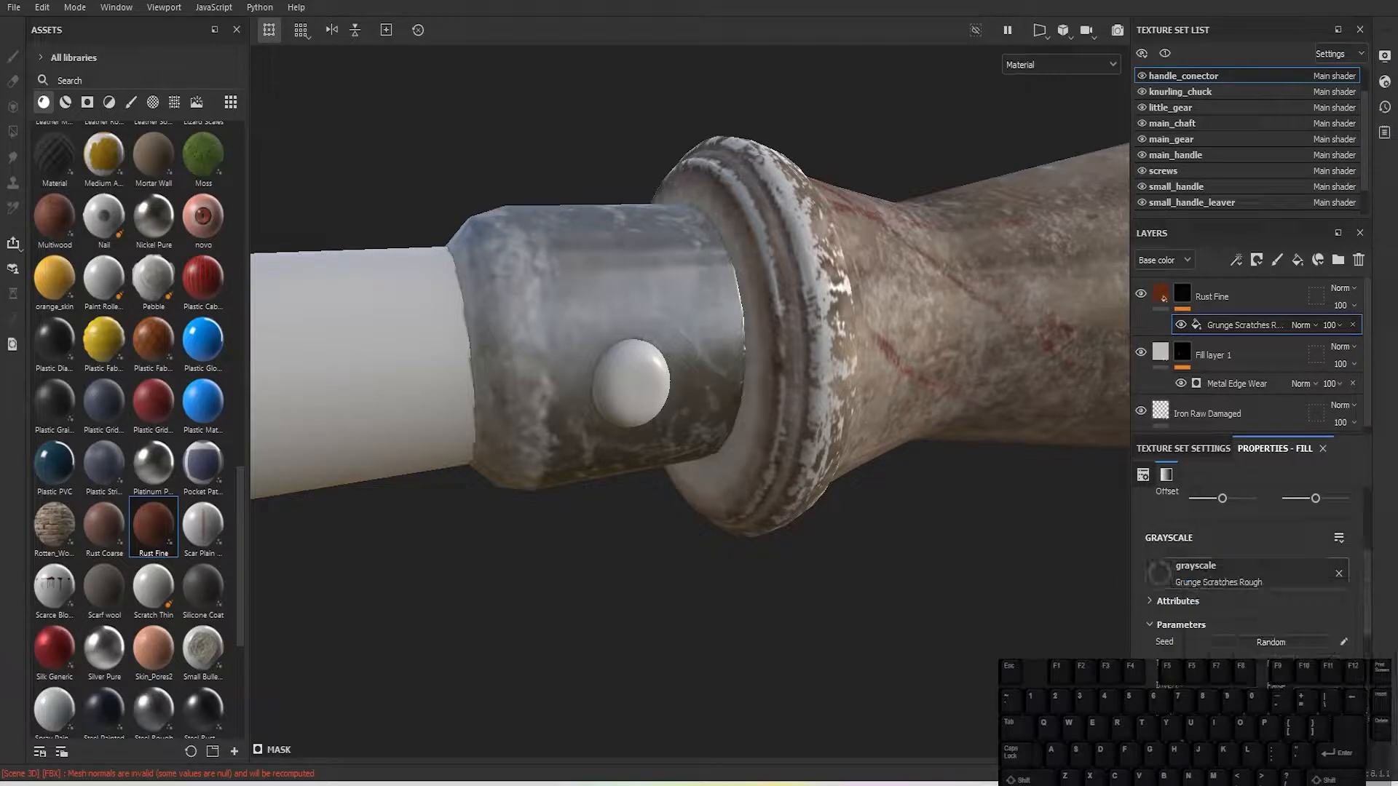
pyautogui.scroll(2, 503, 335)
pyautogui.keyDown('alt'); pyautogui.moveTo(502, 334); pyautogui.dragTo(478, 408); pyautogui.keyUp('alt')
pyautogui.scroll(2, 596, 205)
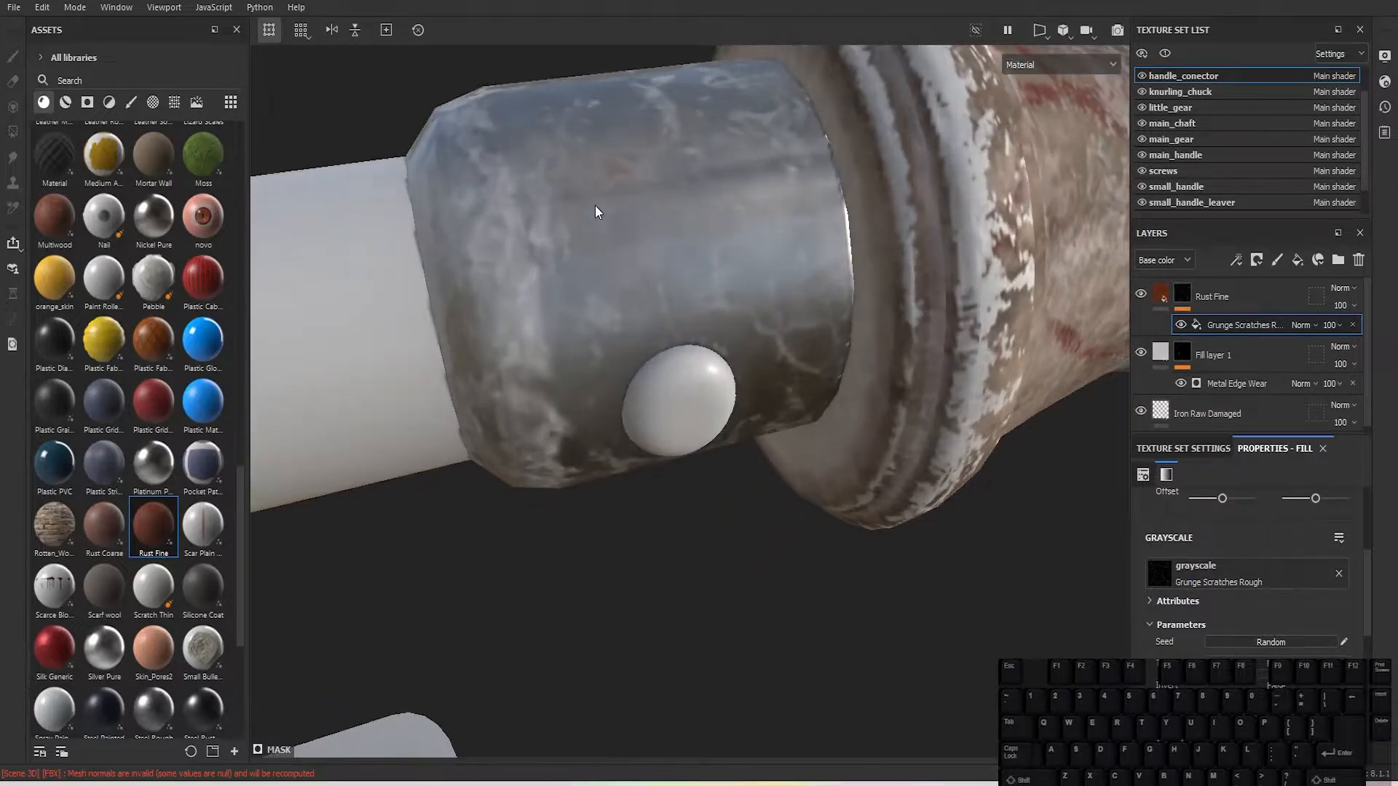
pyautogui.keyDown('alt'); pyautogui.moveTo(595, 205); pyautogui.dragTo(623, 374, button='middle'); pyautogui.keyUp('alt')
pyautogui.scroll(-4, 628, 409)
pyautogui.scroll(-3, 627, 409)
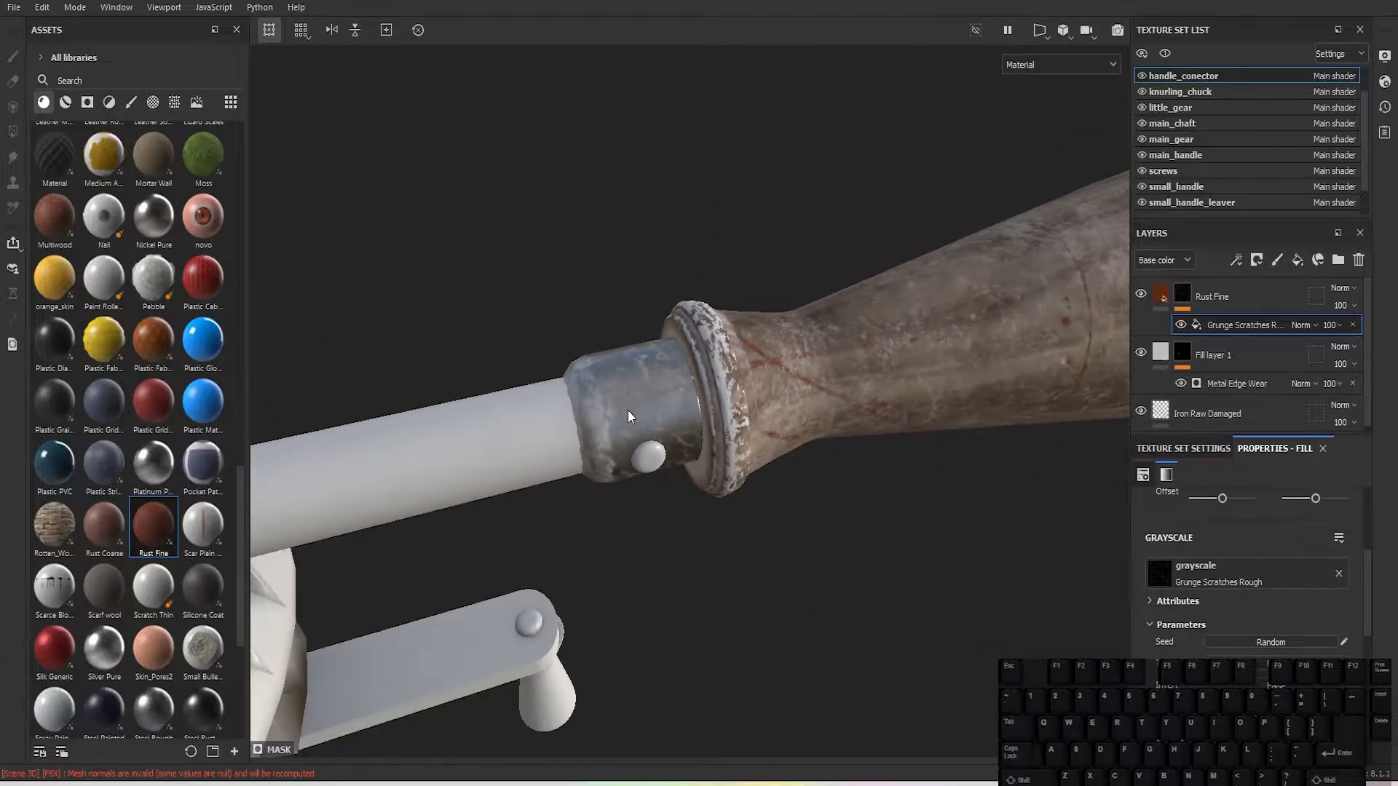
# Step: Apply the Iron Raw Damaged material to the long main shaft of the drill
pyautogui.keyDown('alt'); pyautogui.moveTo(628, 410); pyautogui.dragTo(618, 159); pyautogui.keyUp('alt')
pyautogui.keyDown('alt'); pyautogui.moveTo(479, 323); pyautogui.dragTo(705, 381); pyautogui.keyUp('alt')
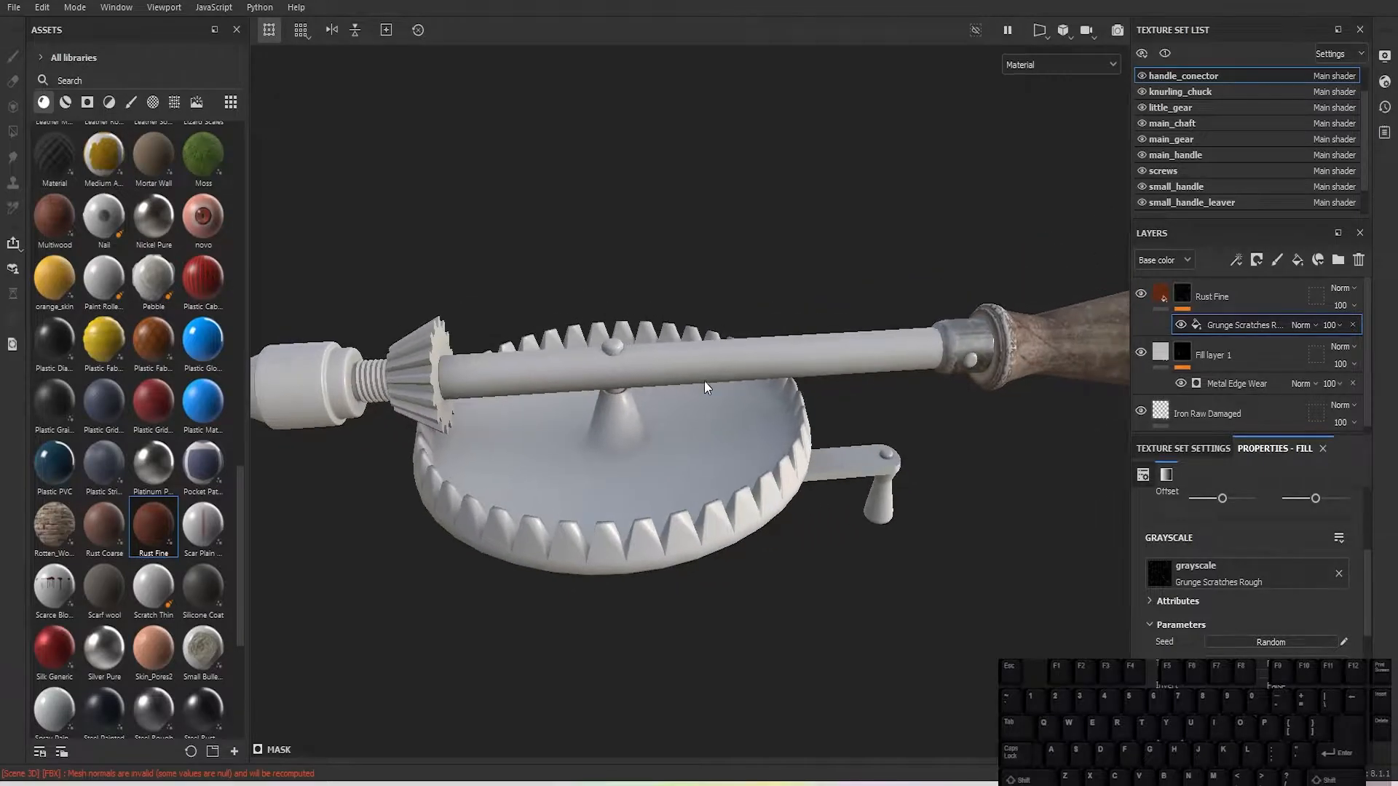
pyautogui.scroll(-5, 97, 347)
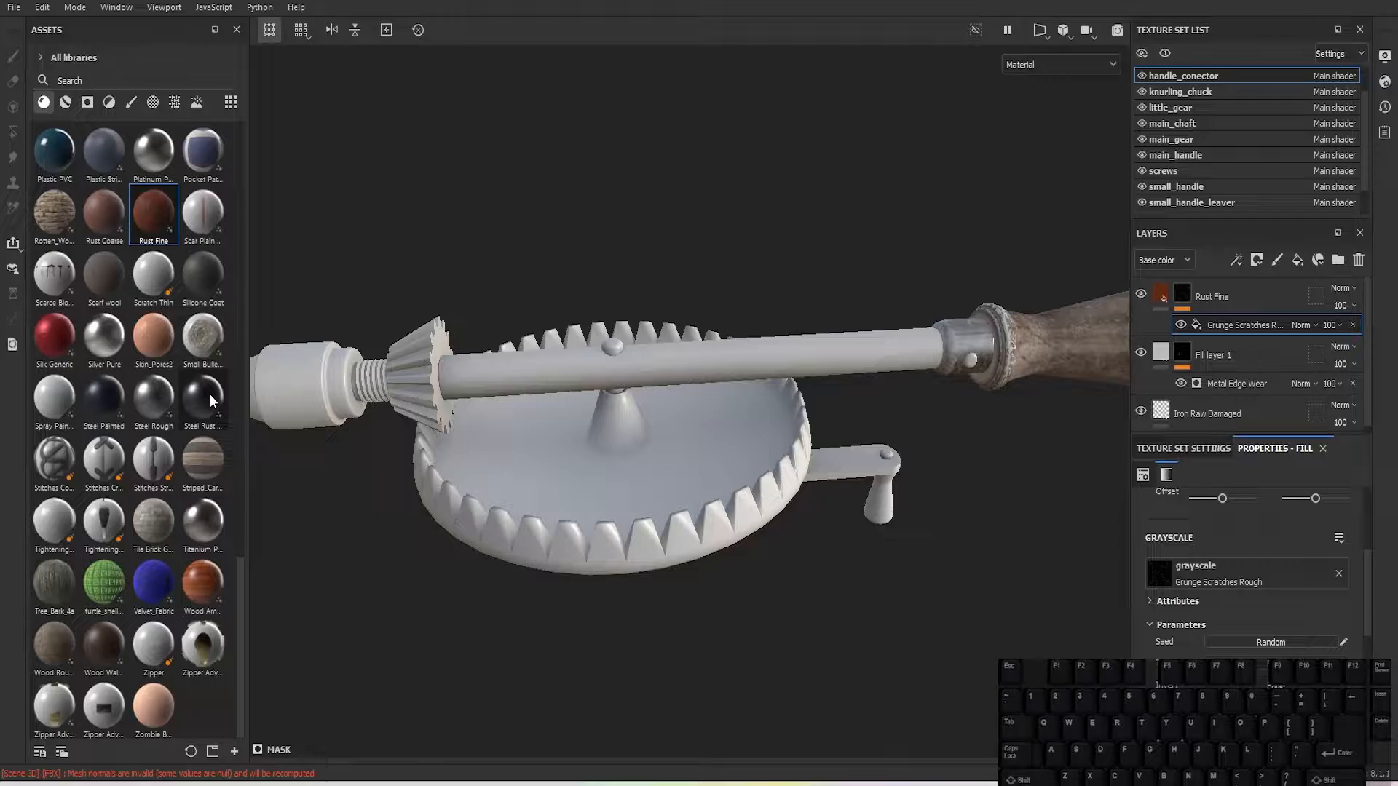
pyautogui.moveTo(164, 400)
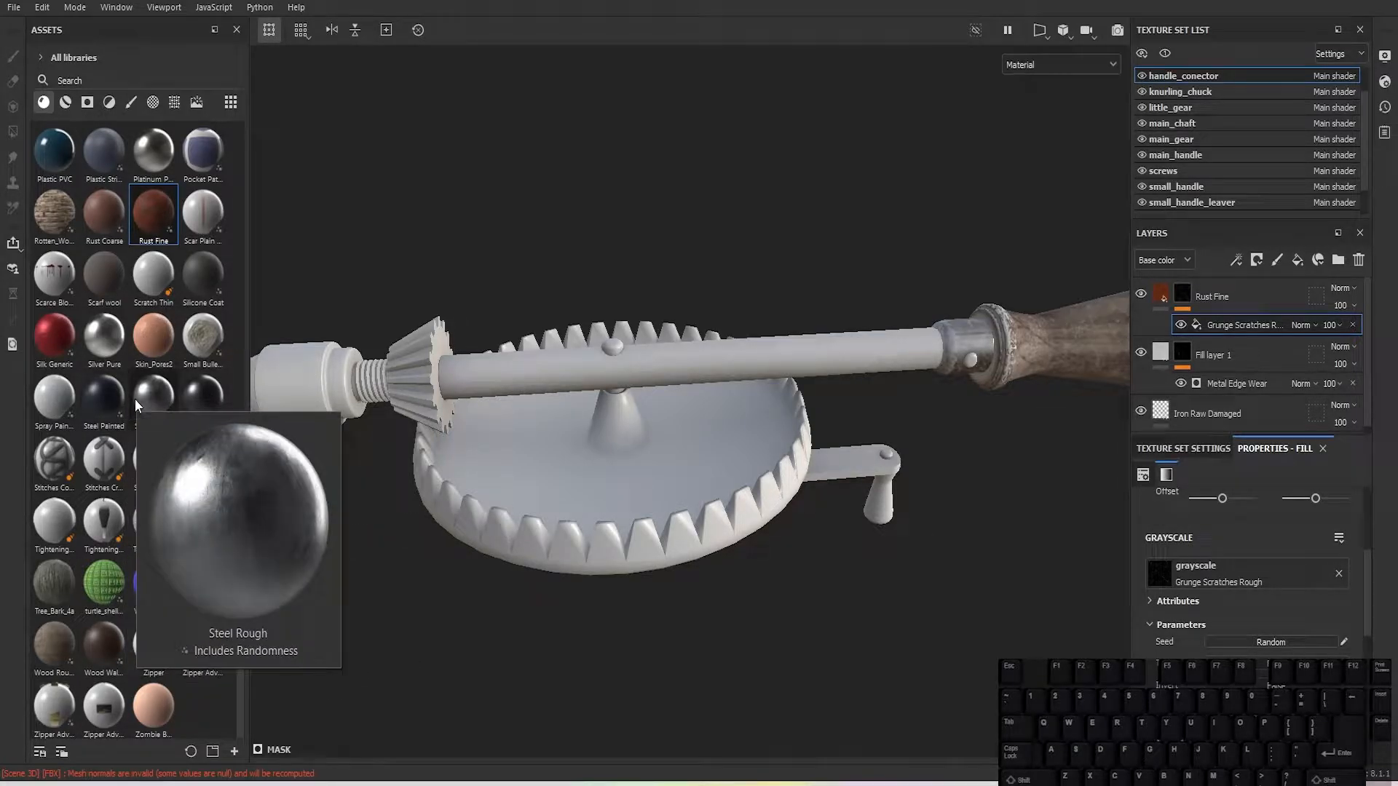
pyautogui.scroll(15, 135, 404)
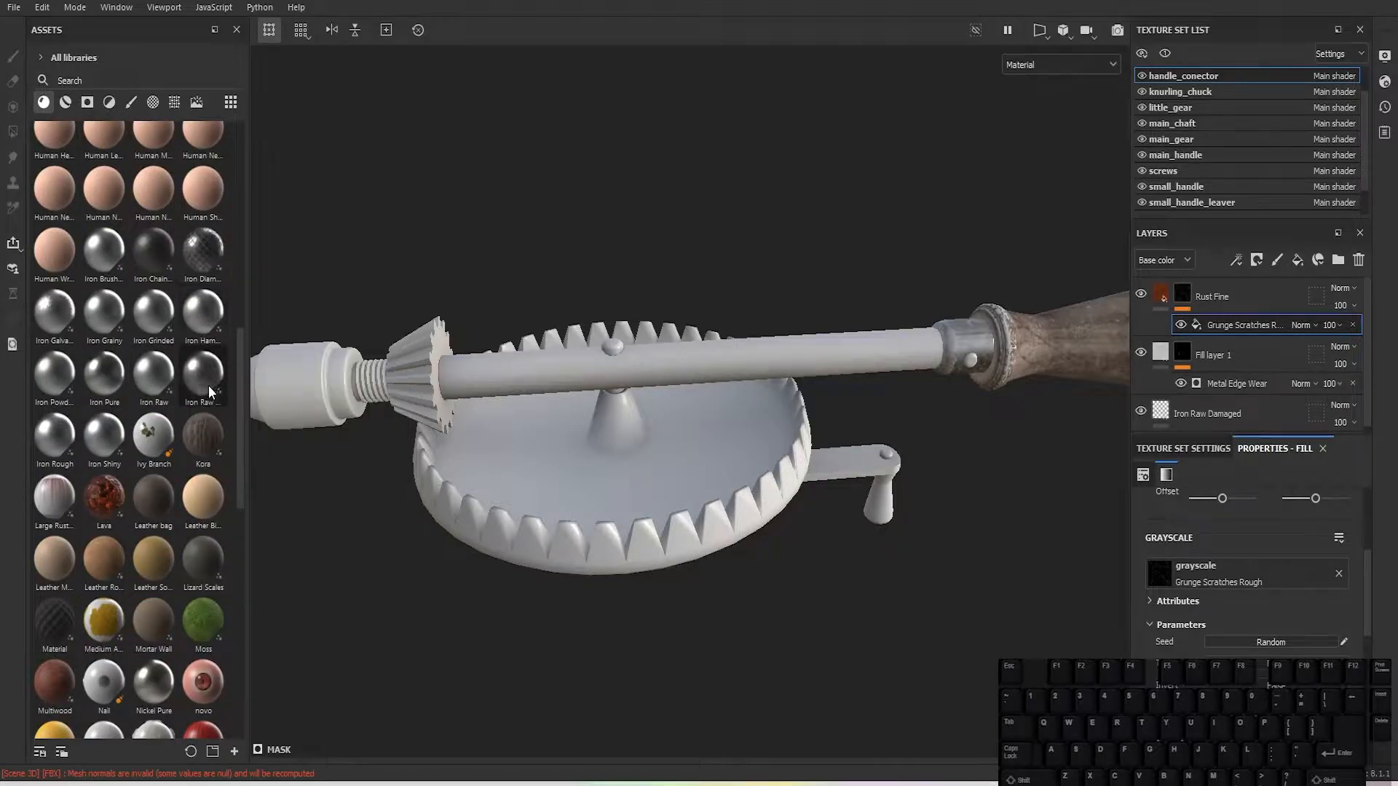
pyautogui.moveTo(209, 385); pyautogui.dragTo(702, 417)
pyautogui.keyDown('alt'); pyautogui.moveTo(744, 418); pyautogui.dragTo(711, 443, button='middle'); pyautogui.keyUp('alt')
pyautogui.scroll(2, 717, 451)
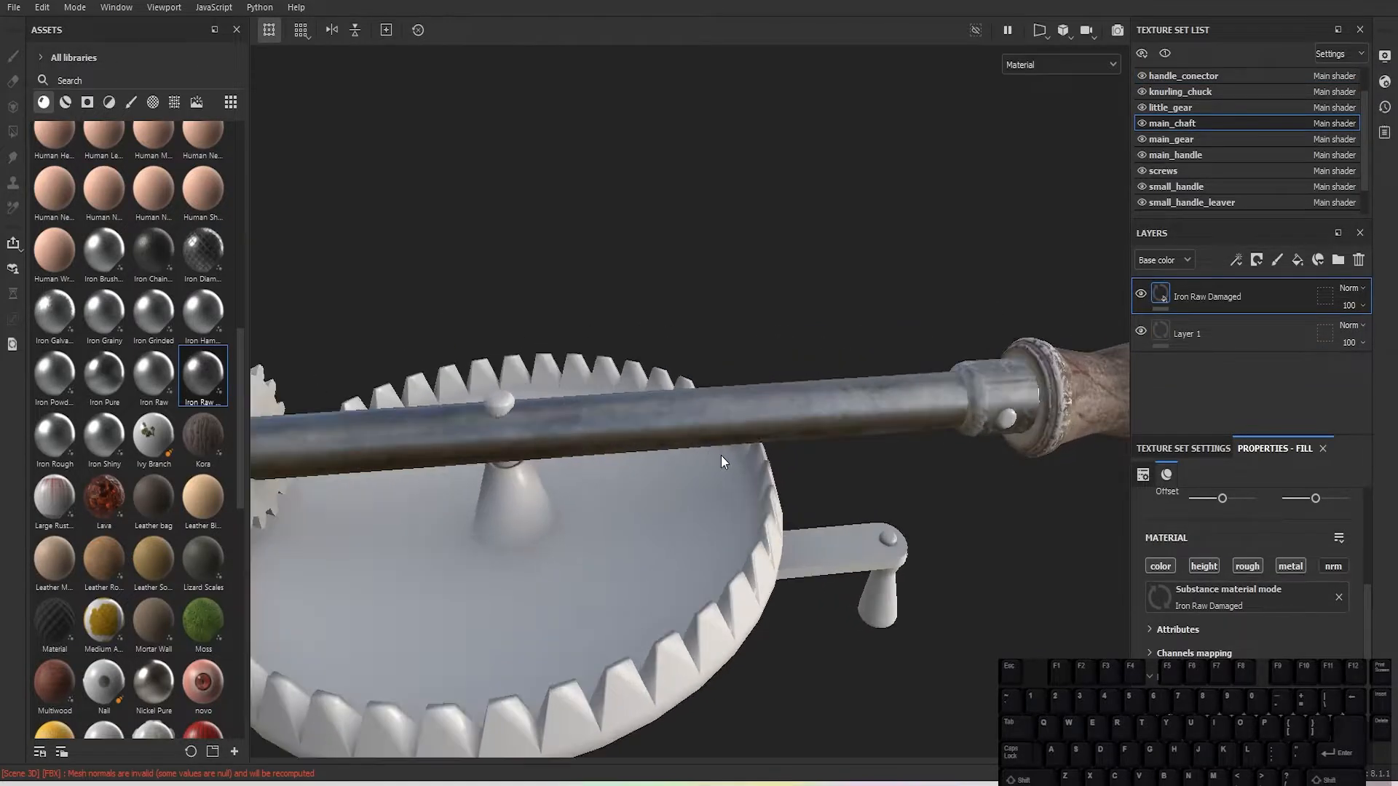
# Step: Set the projection of the main shaft's Iron Raw Damaged fill to Tri-planar projection and inspect the shaft's surface
pyautogui.scroll(5, 1283, 606)
pyautogui.click(1229, 532)
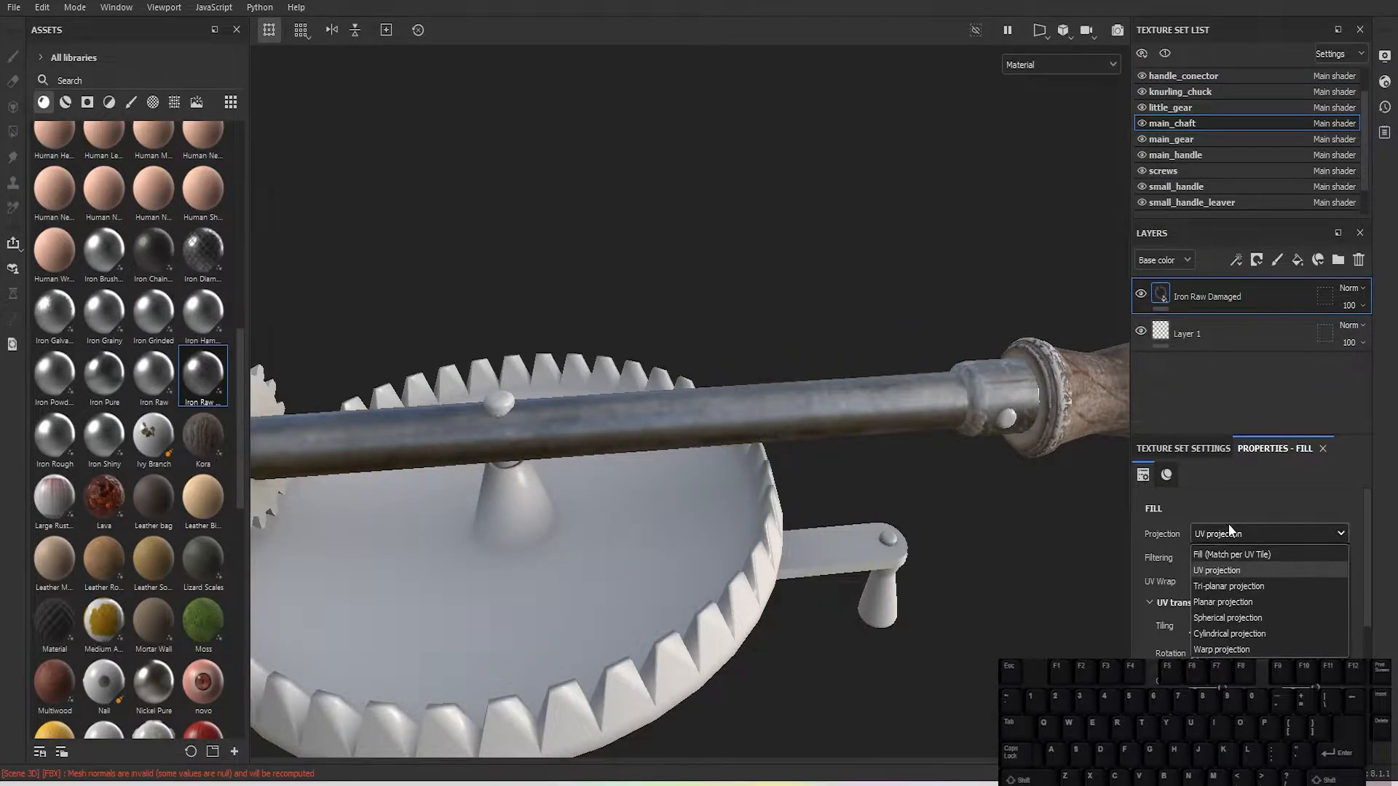
pyautogui.click(1241, 585)
pyautogui.keyDown('alt'); pyautogui.moveTo(692, 423); pyautogui.dragTo(776, 472); pyautogui.keyUp('alt')
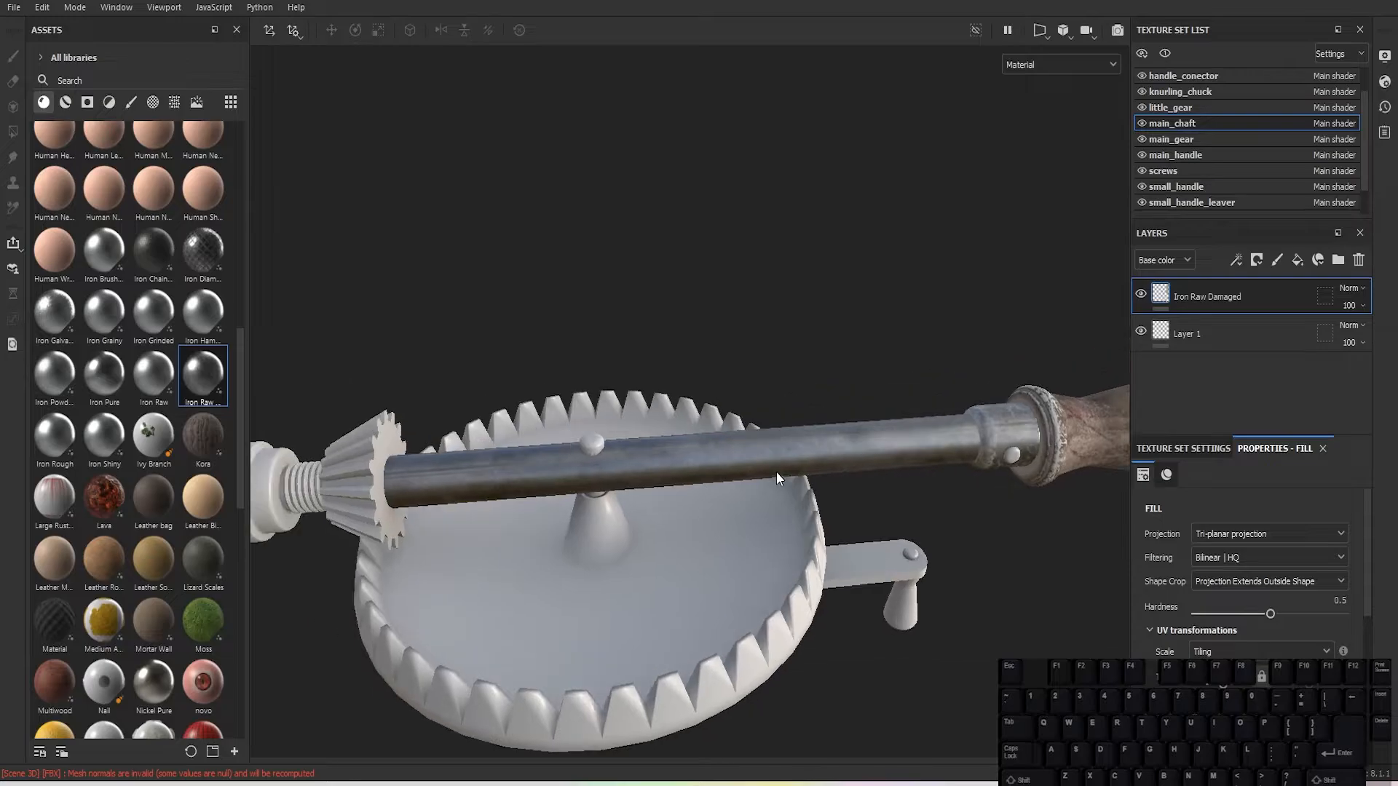
pyautogui.scroll(3, 461, 476)
pyautogui.scroll(-3, 481, 462)
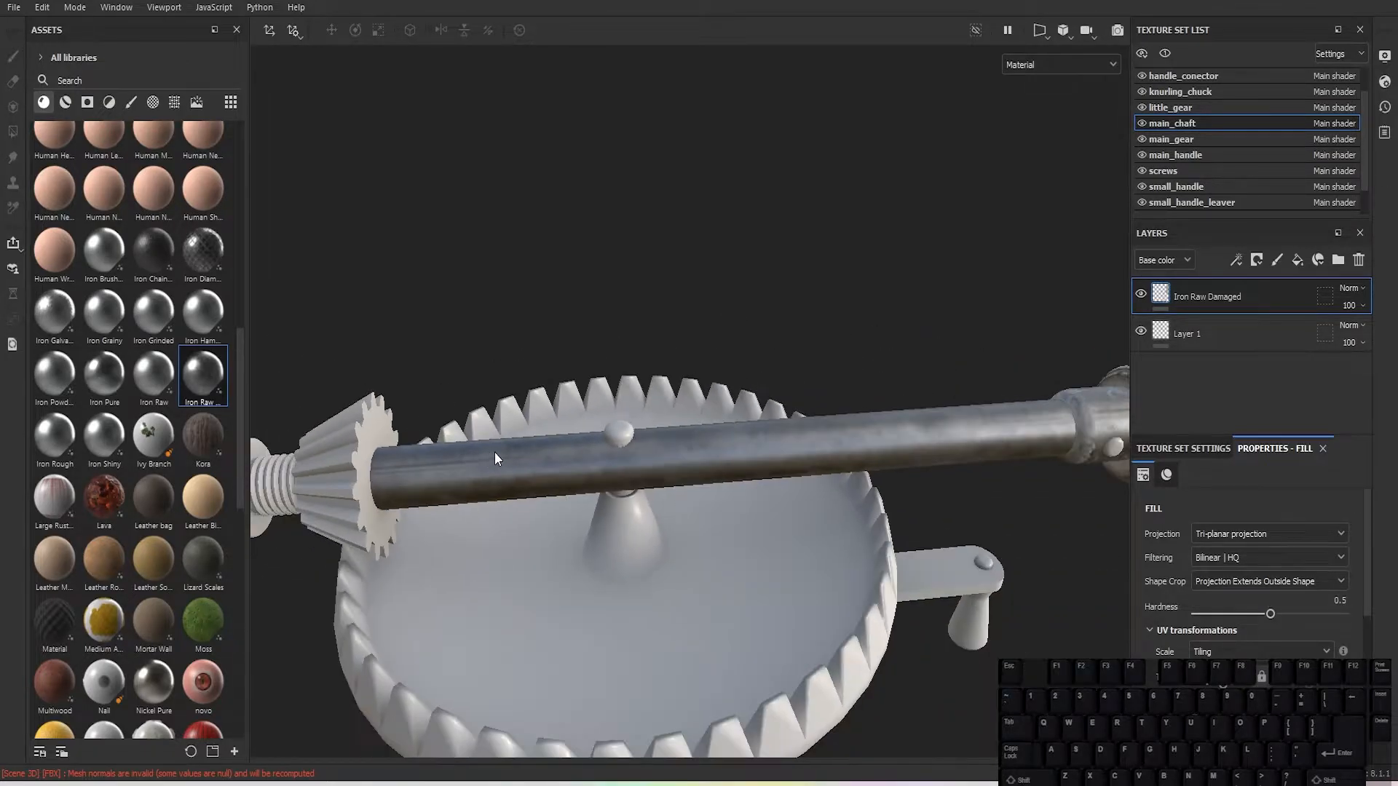
pyautogui.keyDown('alt'); pyautogui.moveTo(495, 452); pyautogui.dragTo(530, 461, button='middle'); pyautogui.keyUp('alt')
pyautogui.scroll(3, 824, 462)
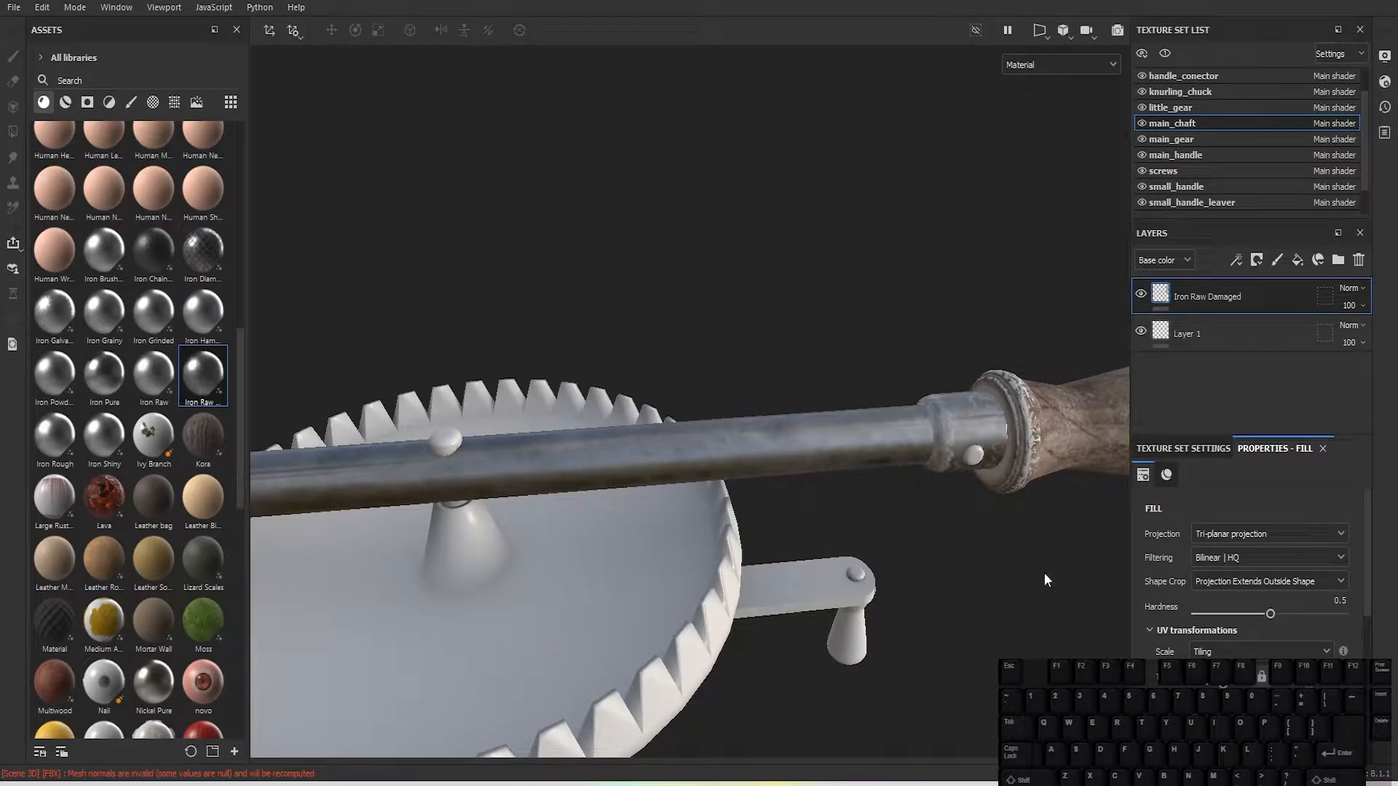
# Step: Try the Physical size scale on the main shaft's Iron Raw Damaged fill, and undo the change
pyautogui.click(1225, 648)
pyautogui.click(1216, 684)
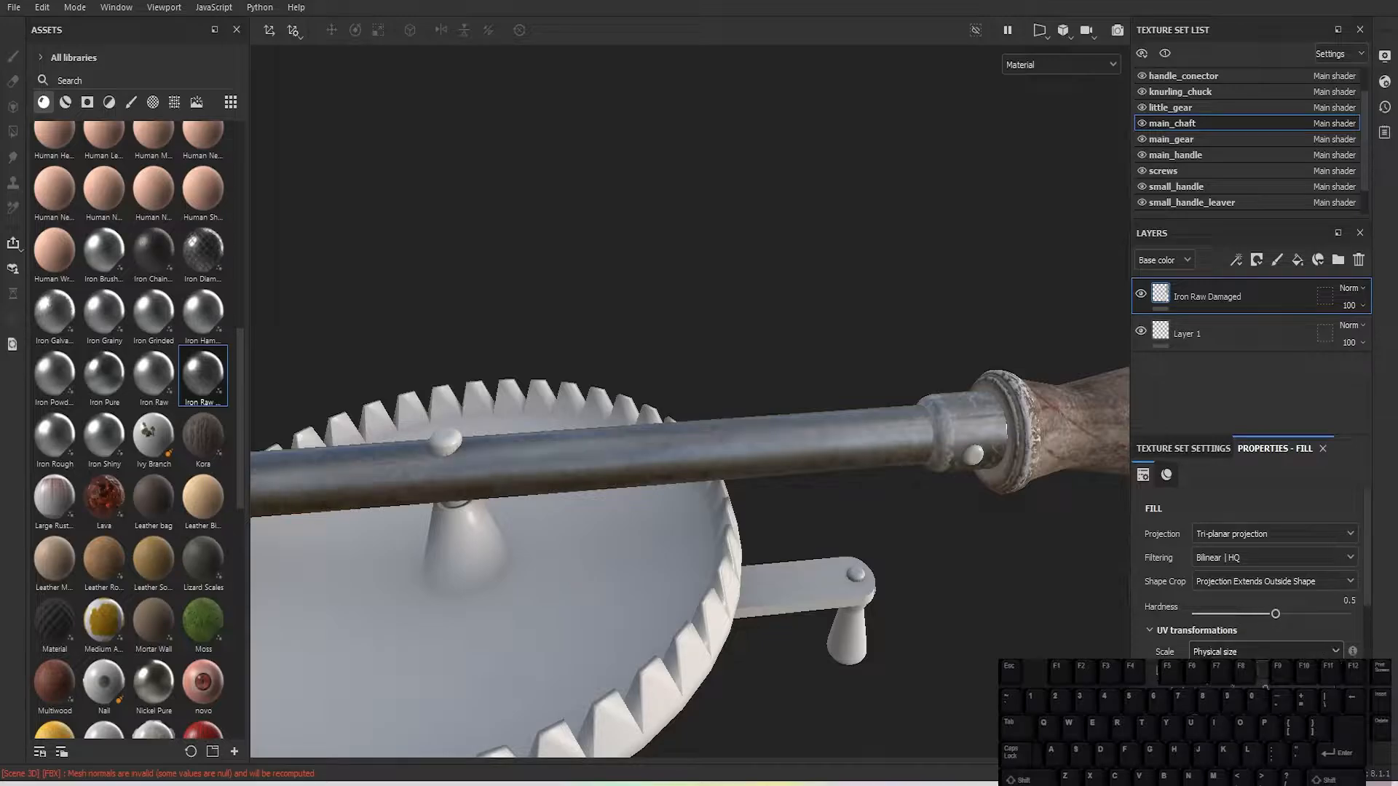
pyautogui.scroll(-1, 675, 467)
pyautogui.scroll(-2, 674, 471)
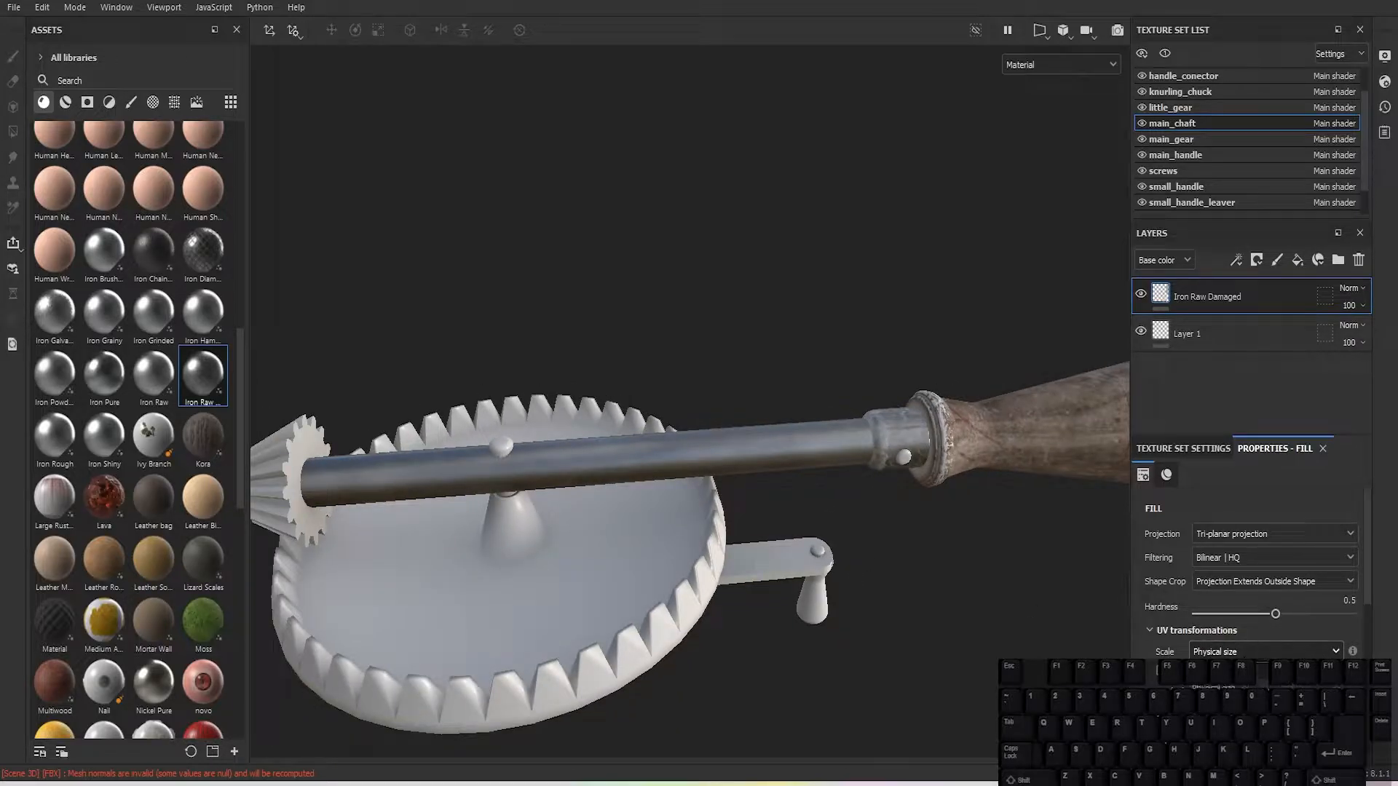
pyautogui.hotkey('ctrl', 'z')
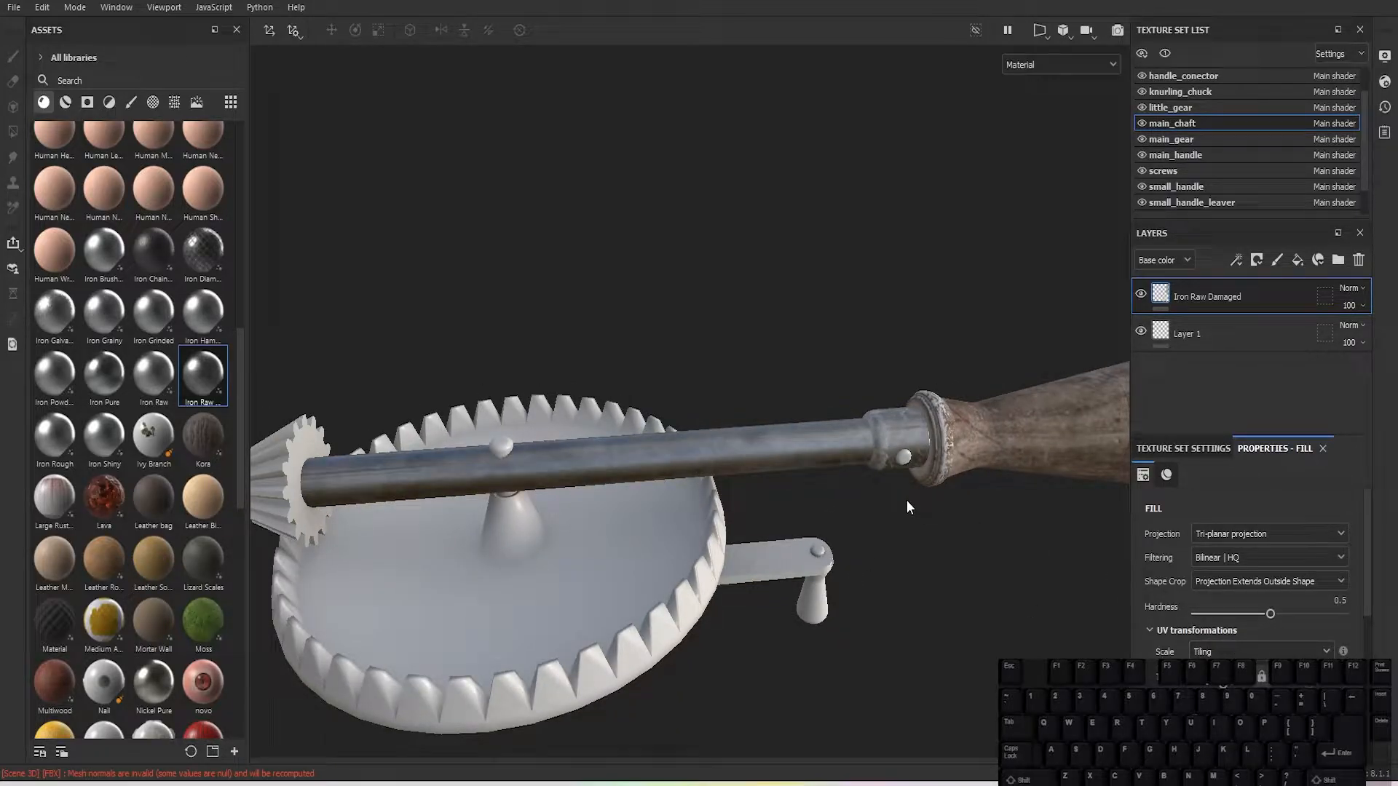
# Step: Add a fill layer with a black mask above Iron Raw Damaged on main_chaft
pyautogui.click(1298, 261)
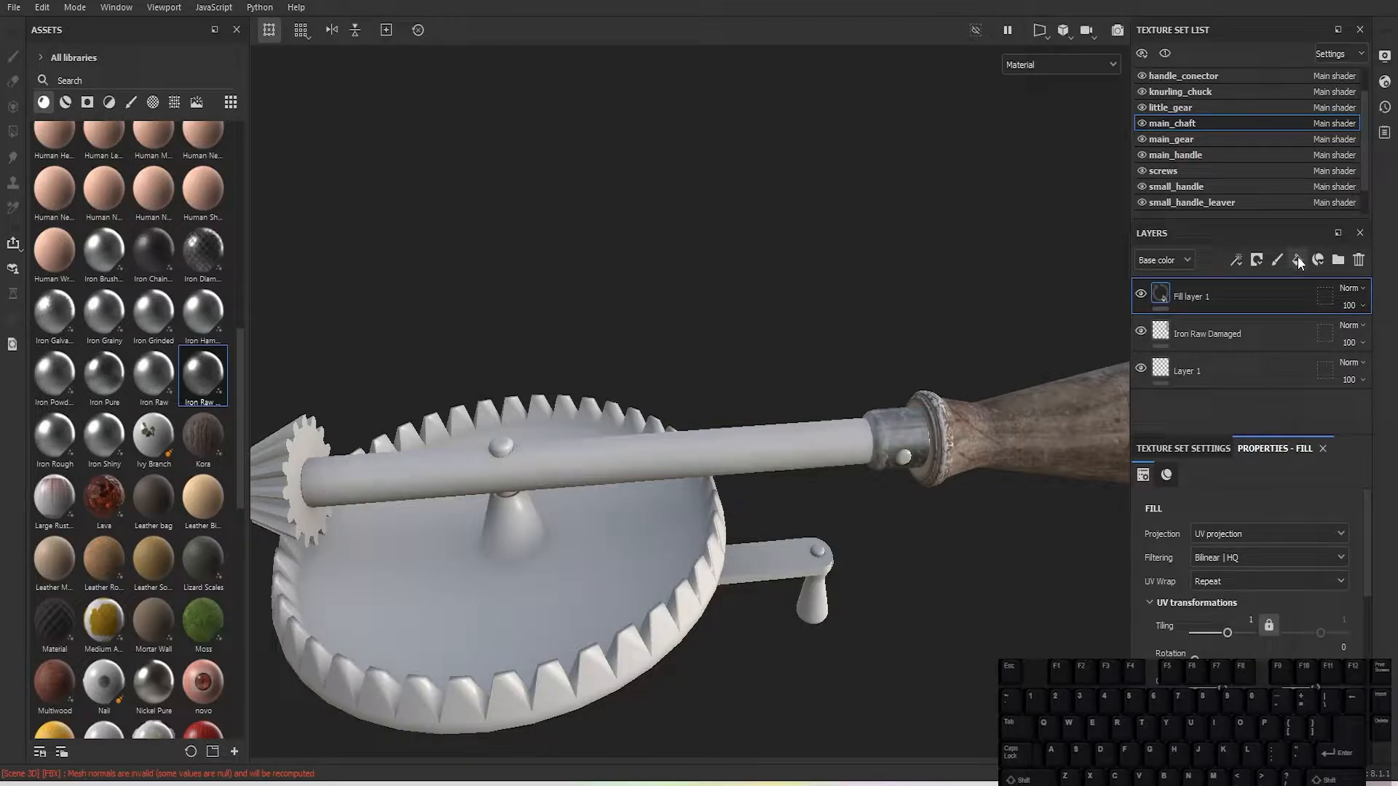
pyautogui.click(1260, 261)
pyautogui.click(1282, 306)
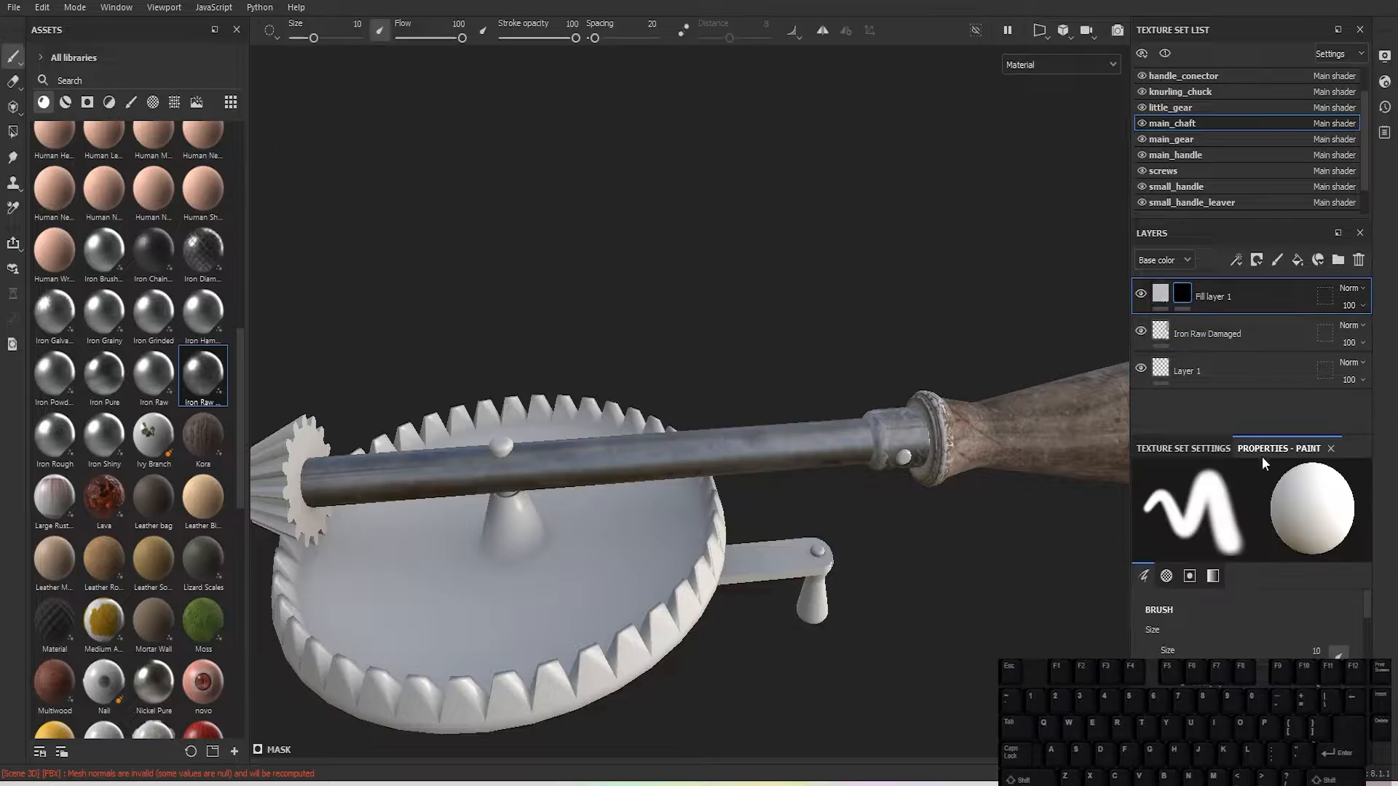
pyautogui.scroll(-5, 1261, 609)
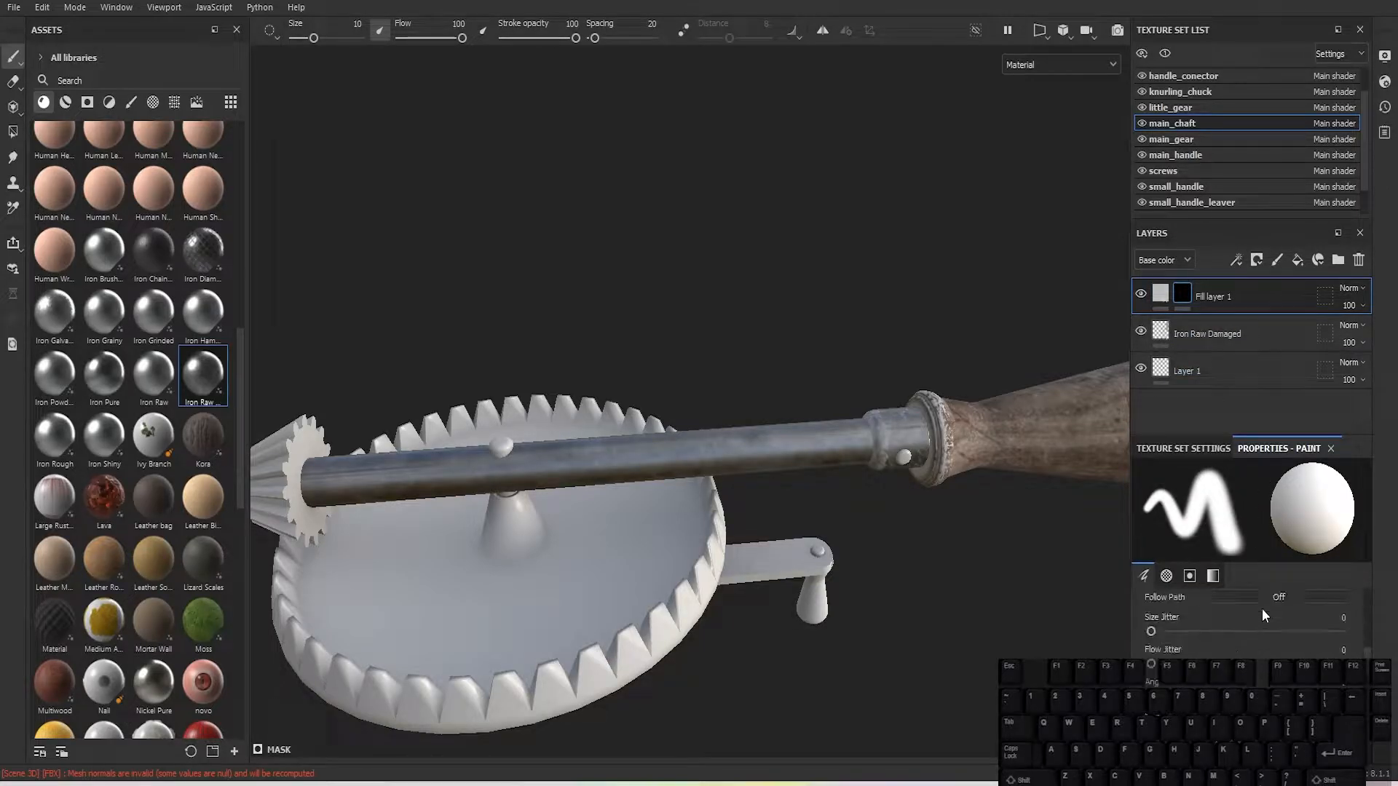
pyautogui.scroll(5, 1261, 609)
pyautogui.click(1235, 263)
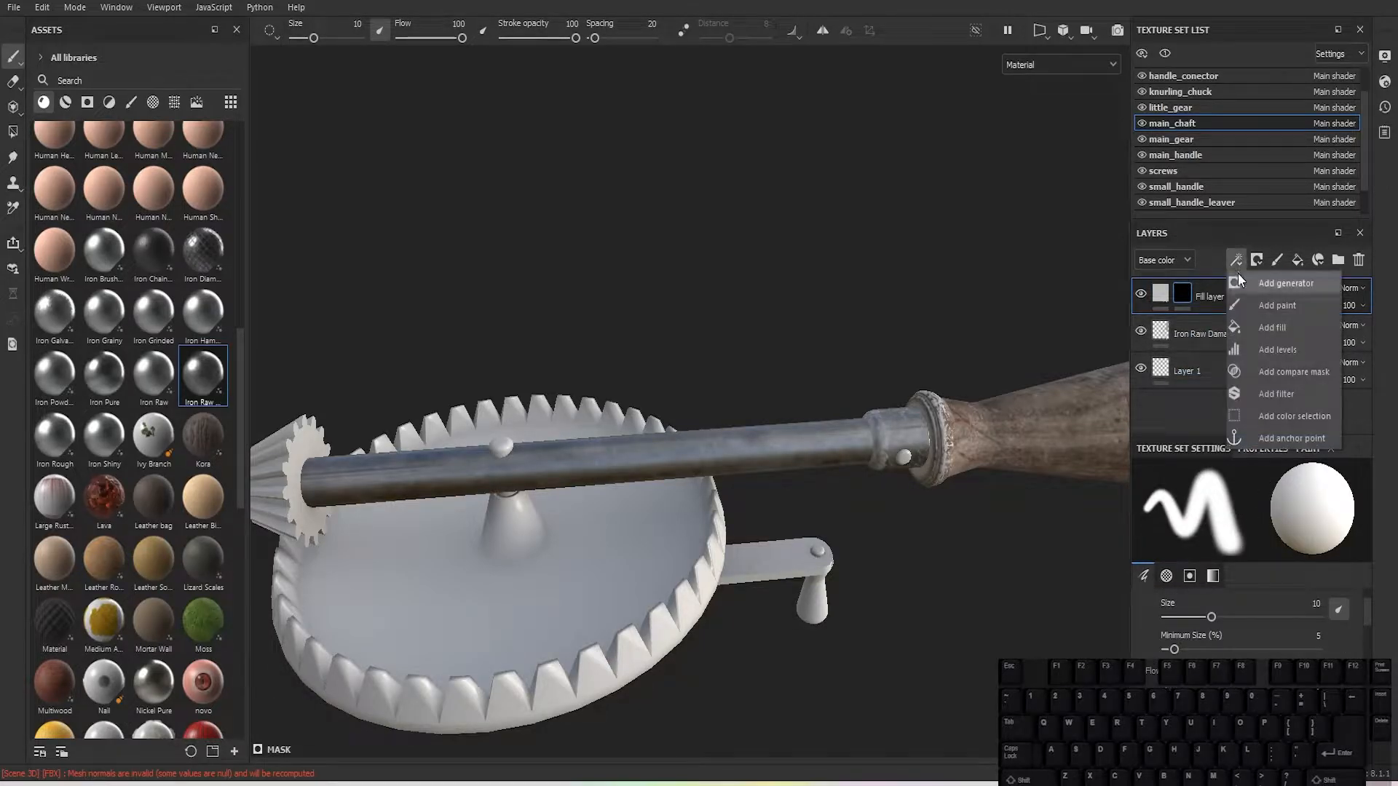
pyautogui.click(1268, 328)
pyautogui.scroll(-3, 1234, 553)
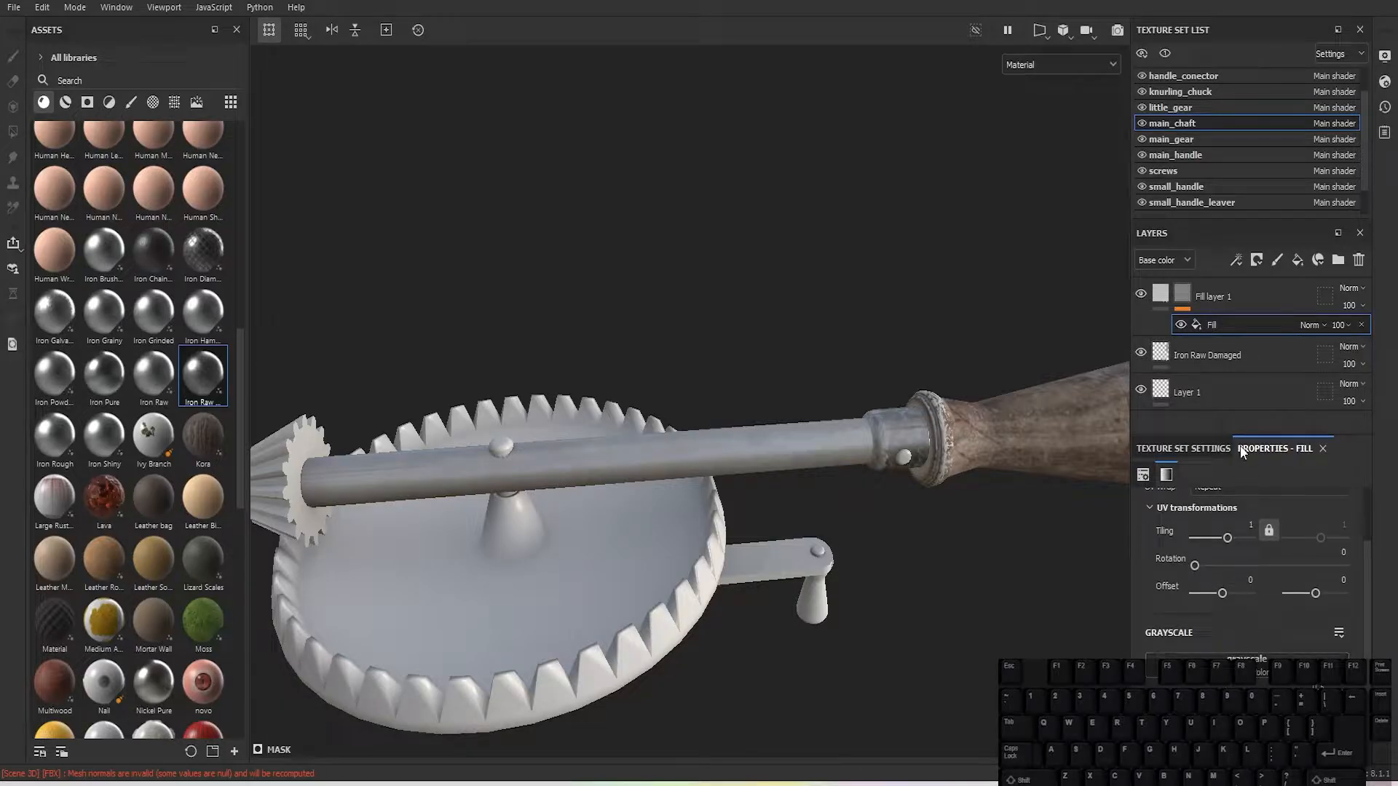
pyautogui.hotkey('ctrl', 'z')
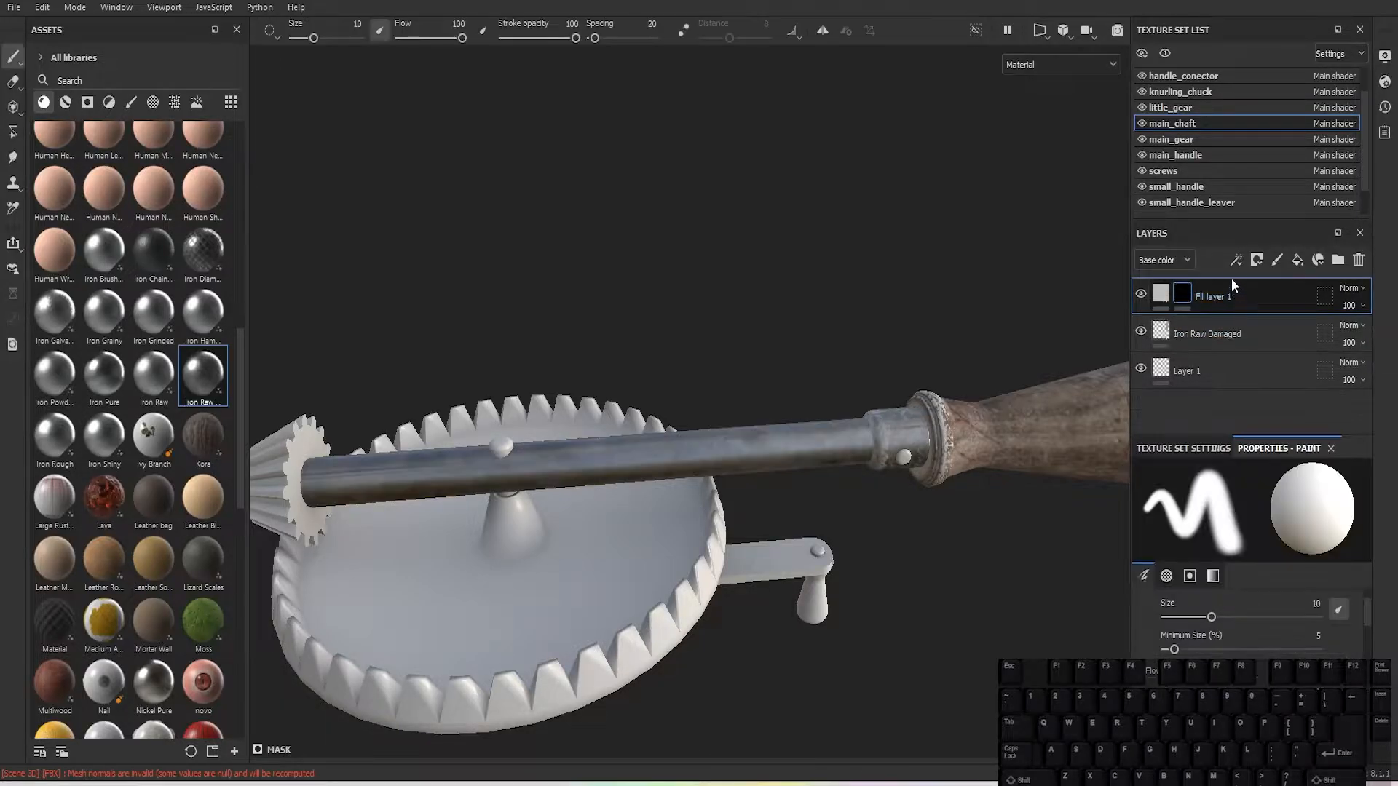
# Step: Add a Metal Edge Wear generator to the mask of main_chaft's Fill layer 1
pyautogui.click(1235, 263)
pyautogui.click(1260, 291)
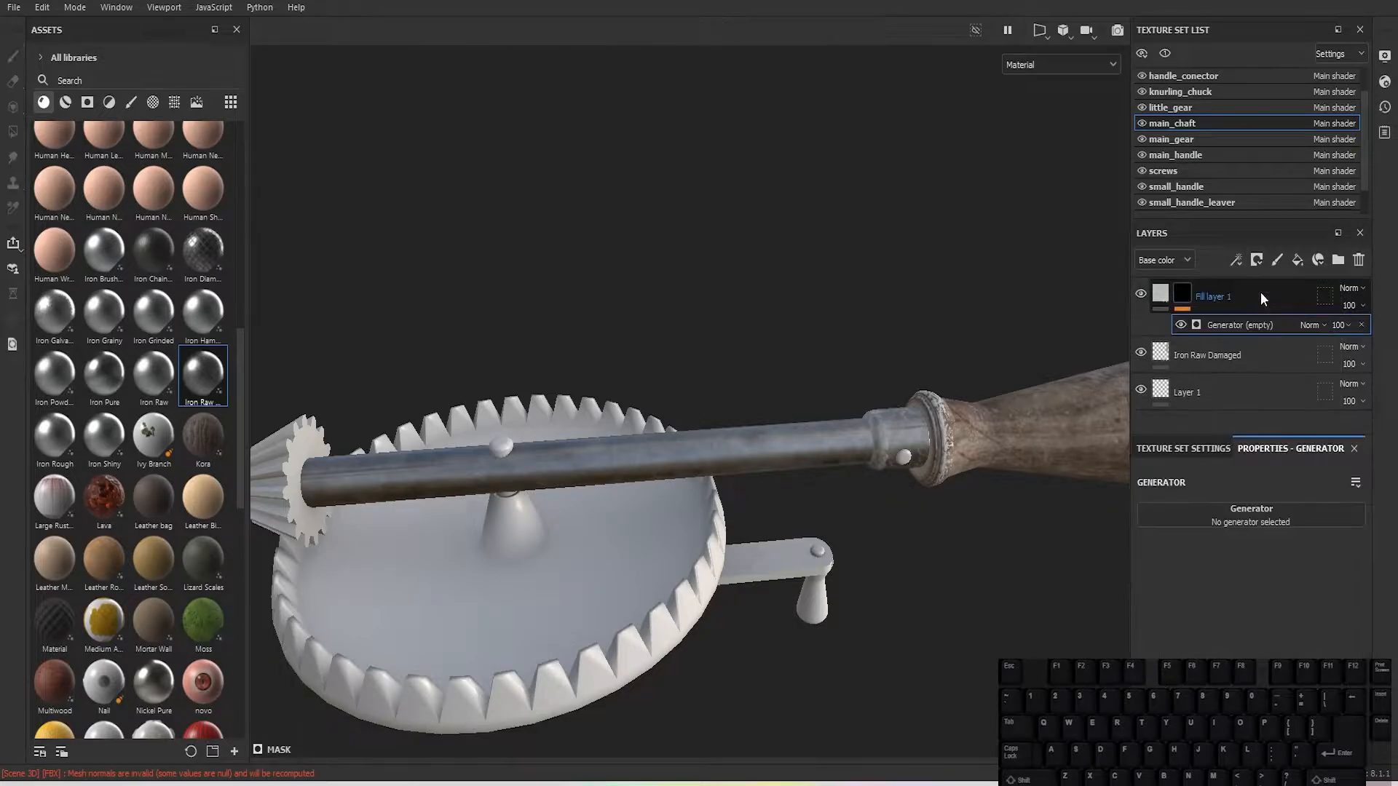
pyautogui.click(1218, 522)
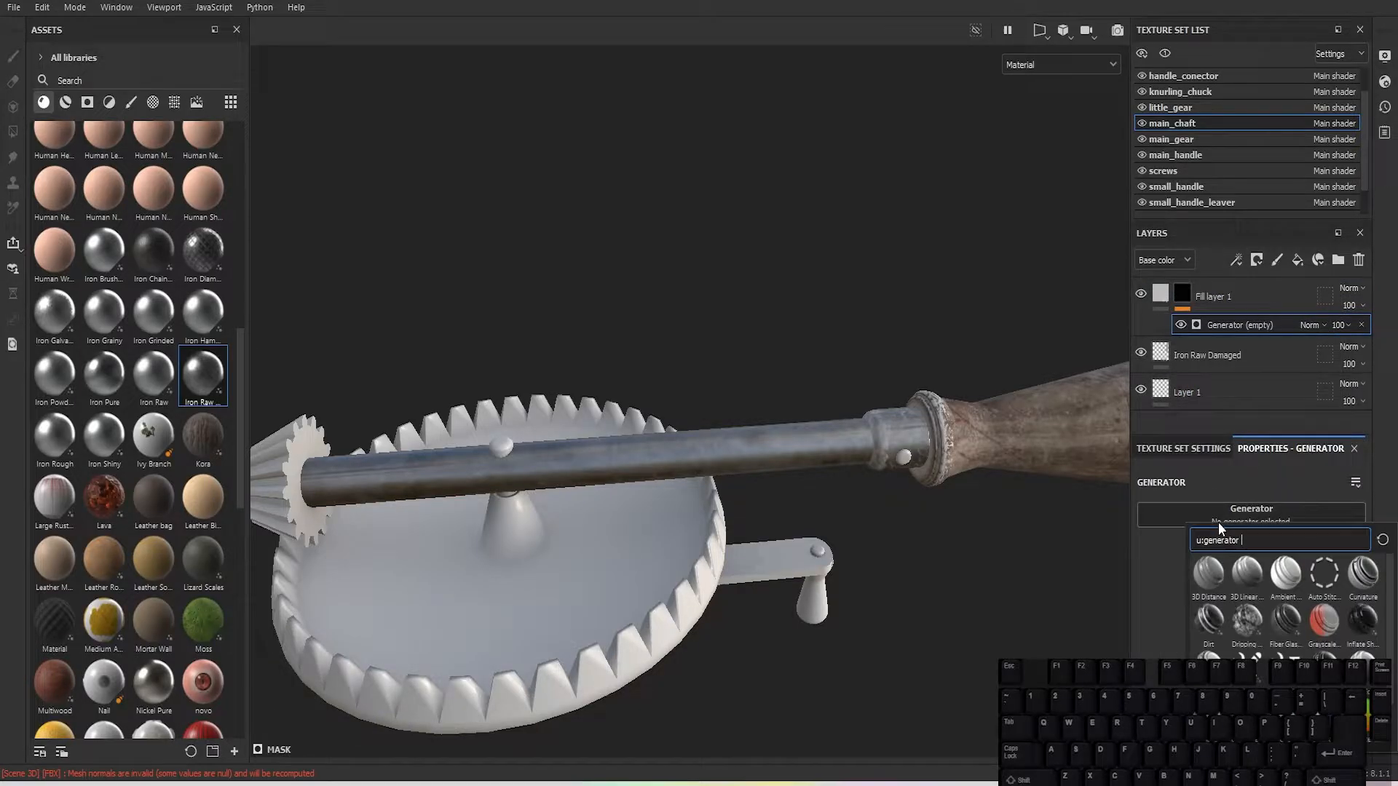
pyautogui.click(1327, 685)
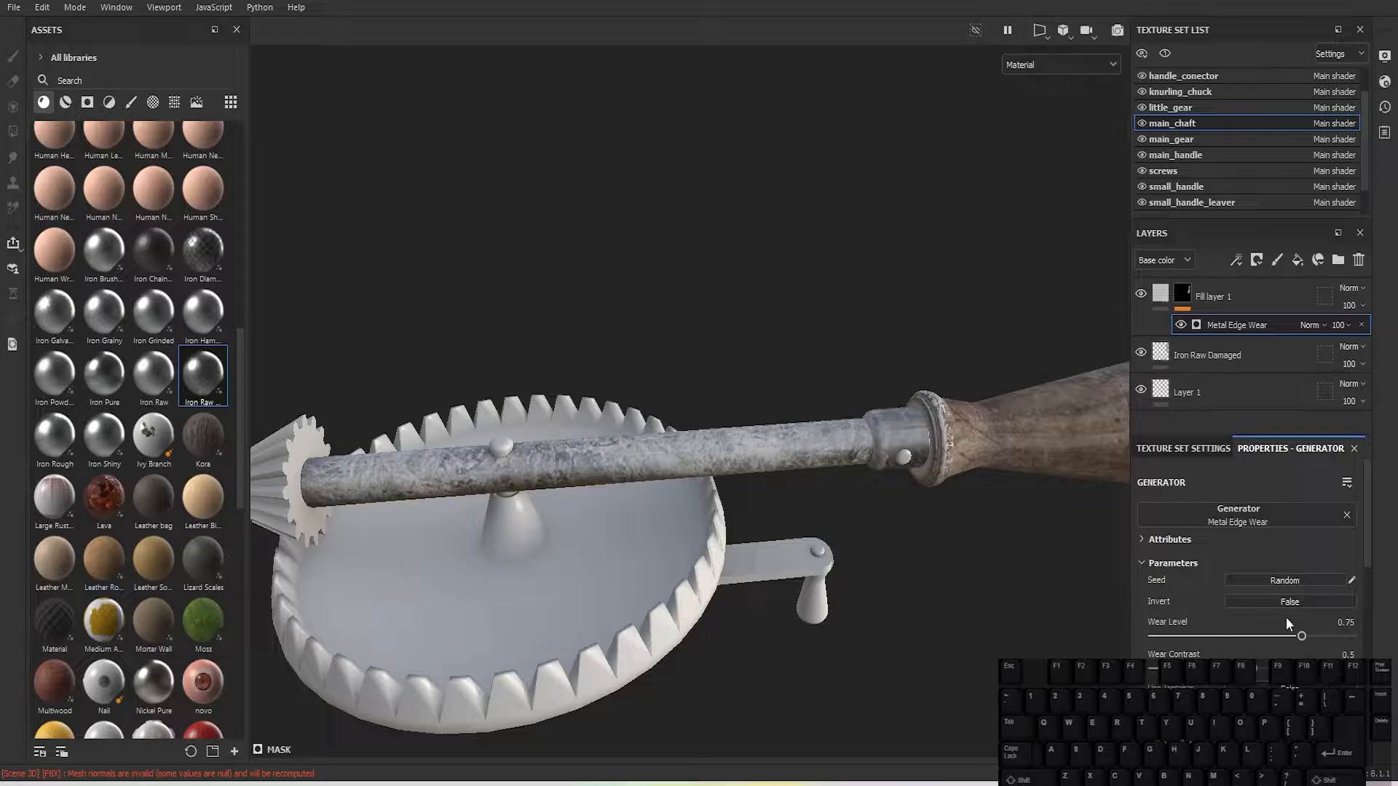
# Step: Set the Metal Edge Wear generator's Wear Level to 0.49 and inspect the wear along the main shaft
pyautogui.moveTo(1267, 635); pyautogui.dragTo(1251, 634)
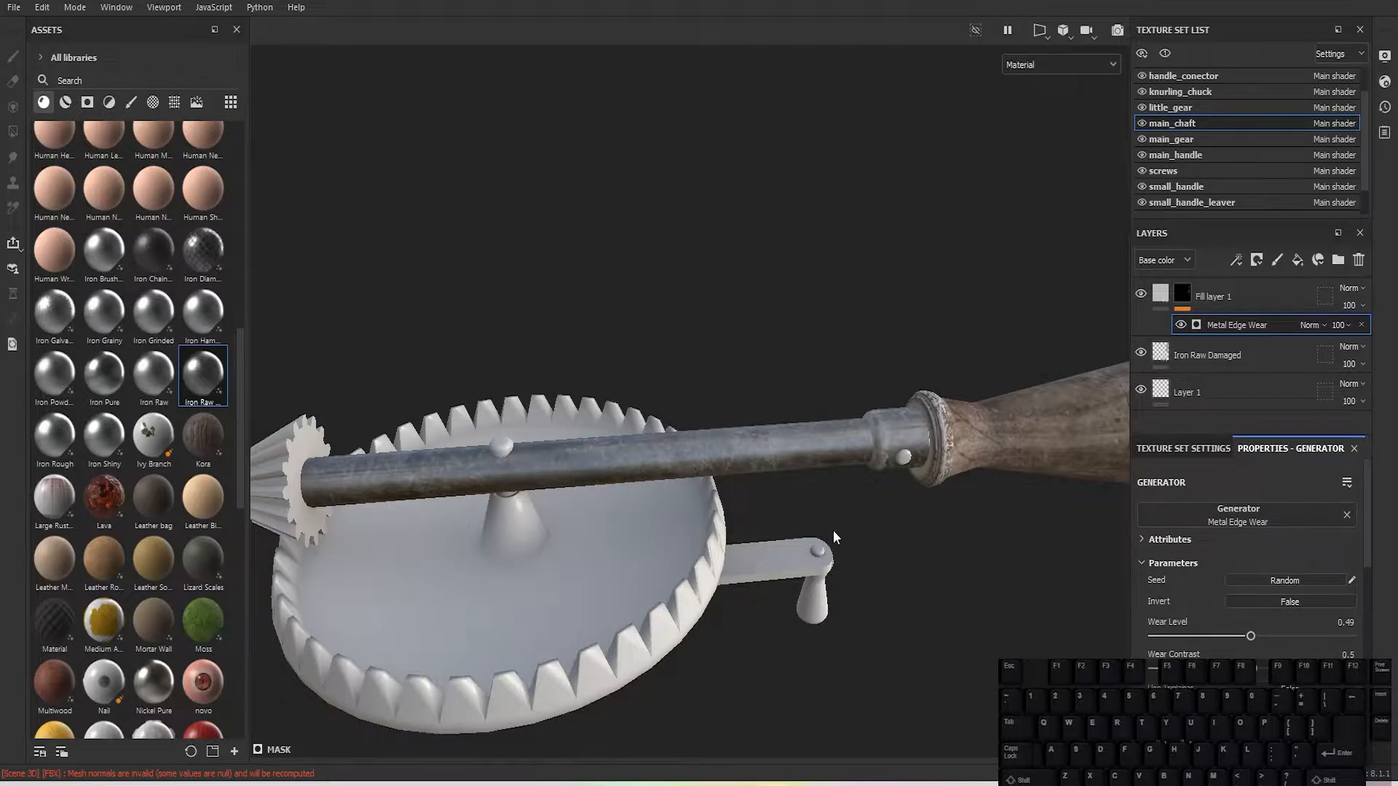
pyautogui.scroll(3, 833, 530)
pyautogui.scroll(2, 815, 517)
pyautogui.scroll(-6, 801, 483)
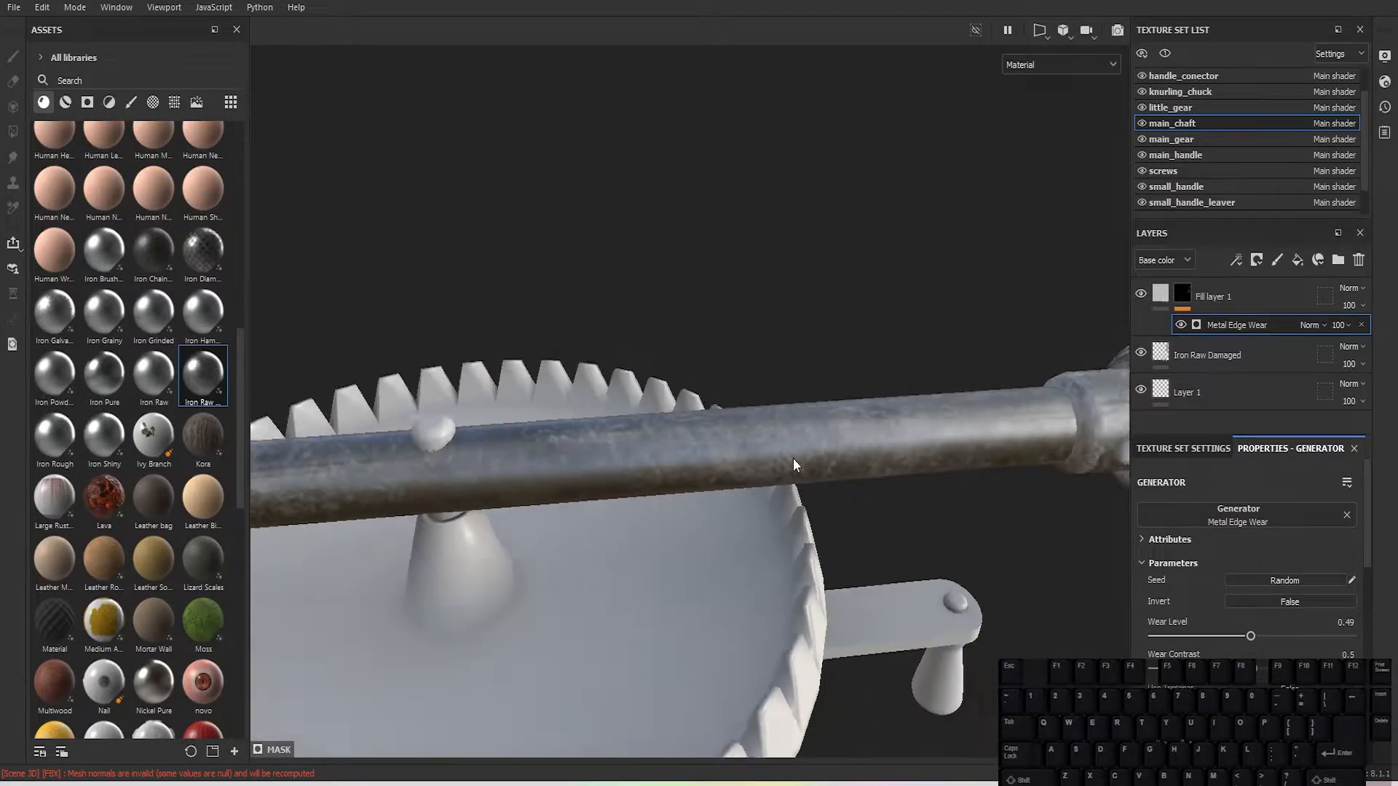
pyautogui.moveTo(771, 435)
pyautogui.keyDown('alt'); pyautogui.mouseDown()
pyautogui.moveTo(743, 377)
pyautogui.moveTo(737, 289)
pyautogui.moveTo(772, 451)
pyautogui.mouseUp(); pyautogui.keyUp('alt')
pyautogui.scroll(2, 970, 529)
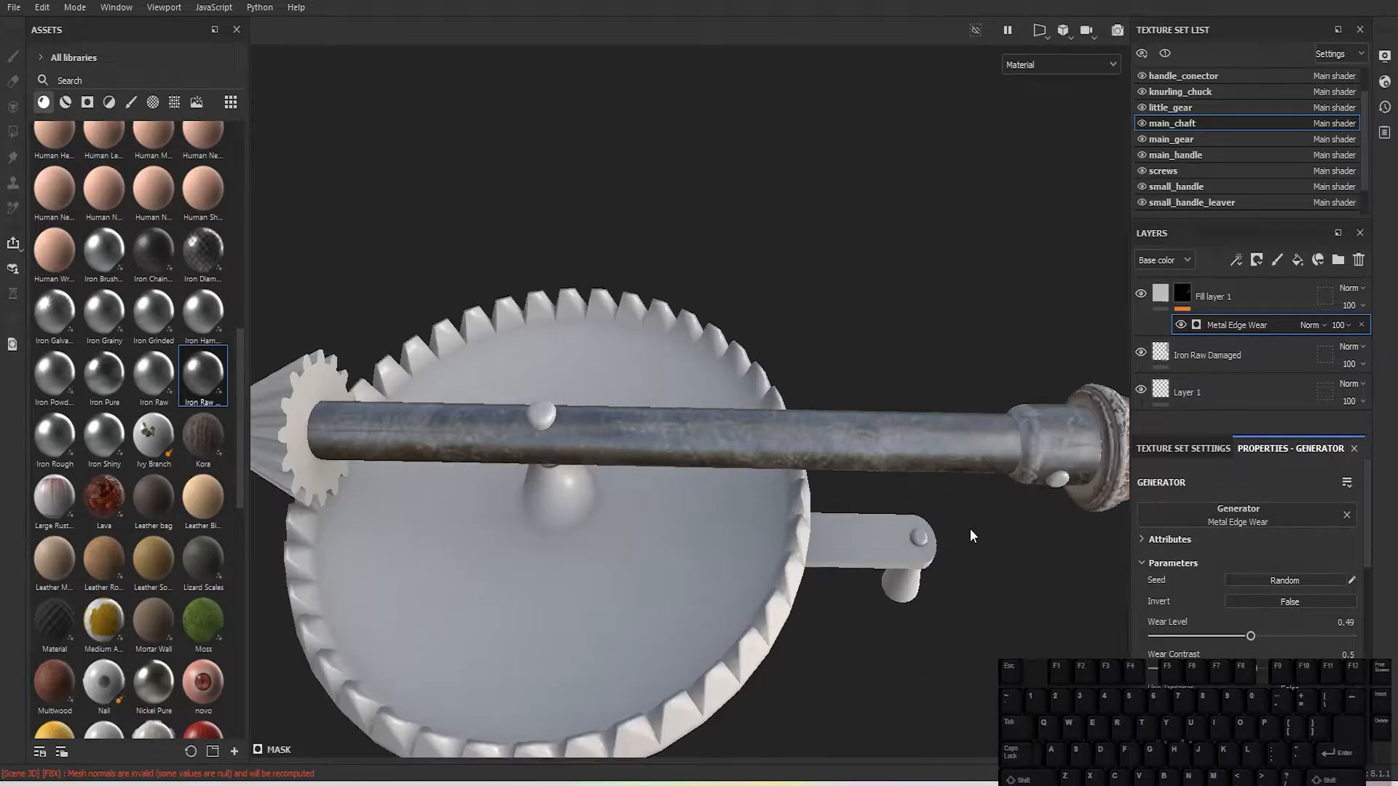
# Step: Add a second fill layer with a black mask above Fill layer 1 on main_chaft
pyautogui.click(1257, 259)
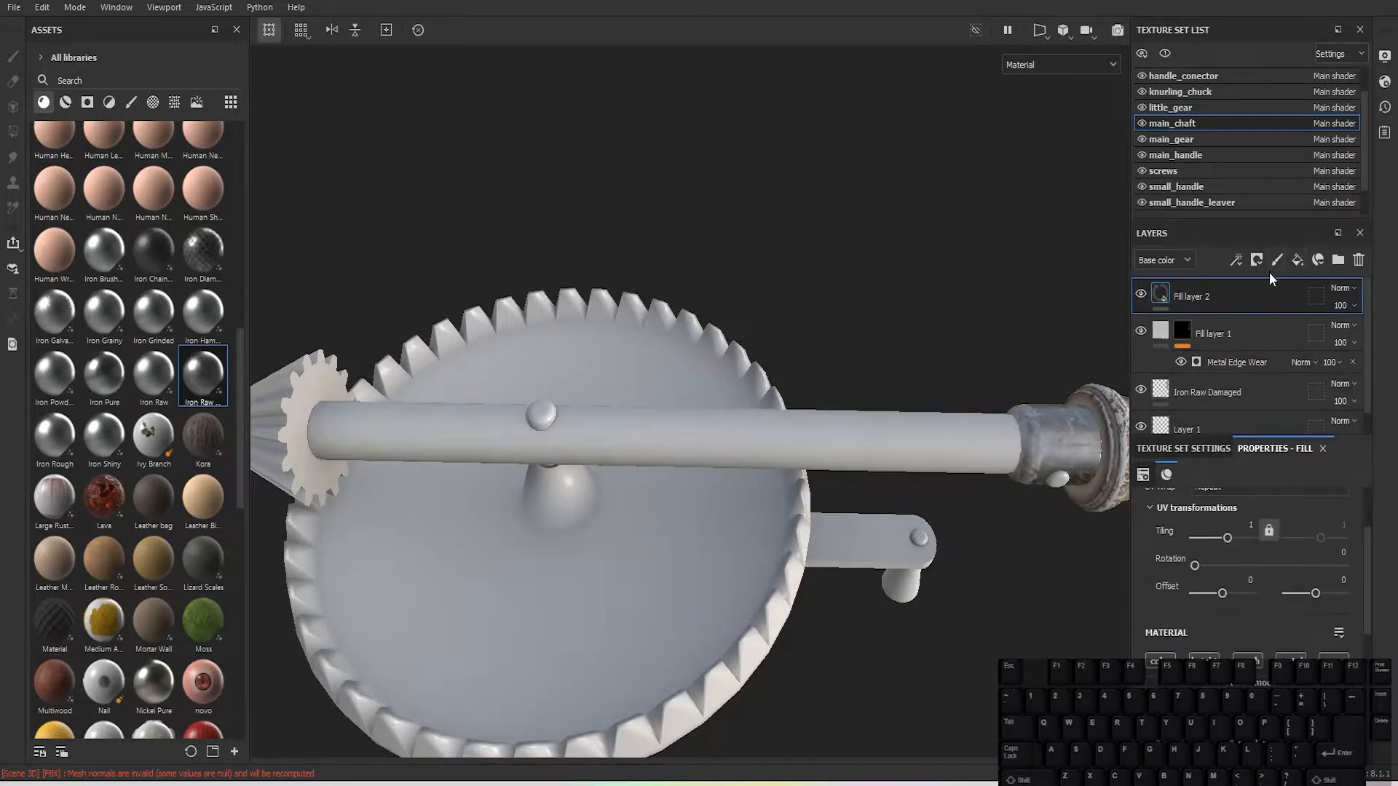
pyautogui.click(1257, 261)
pyautogui.click(1273, 294)
# Step: Add a Dirt generator to the mask of Fill layer 2 on main_chaft
pyautogui.click(1236, 260)
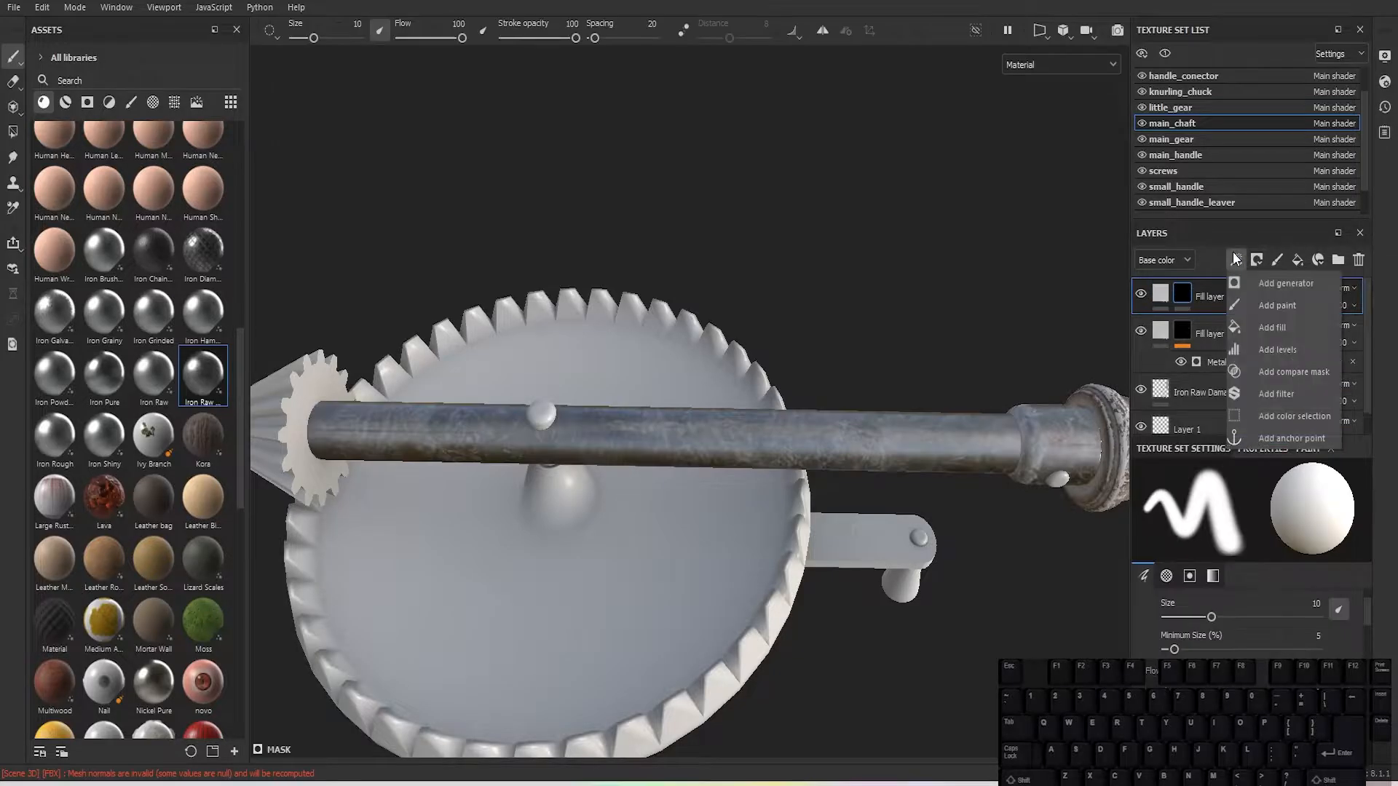
pyautogui.click(1280, 292)
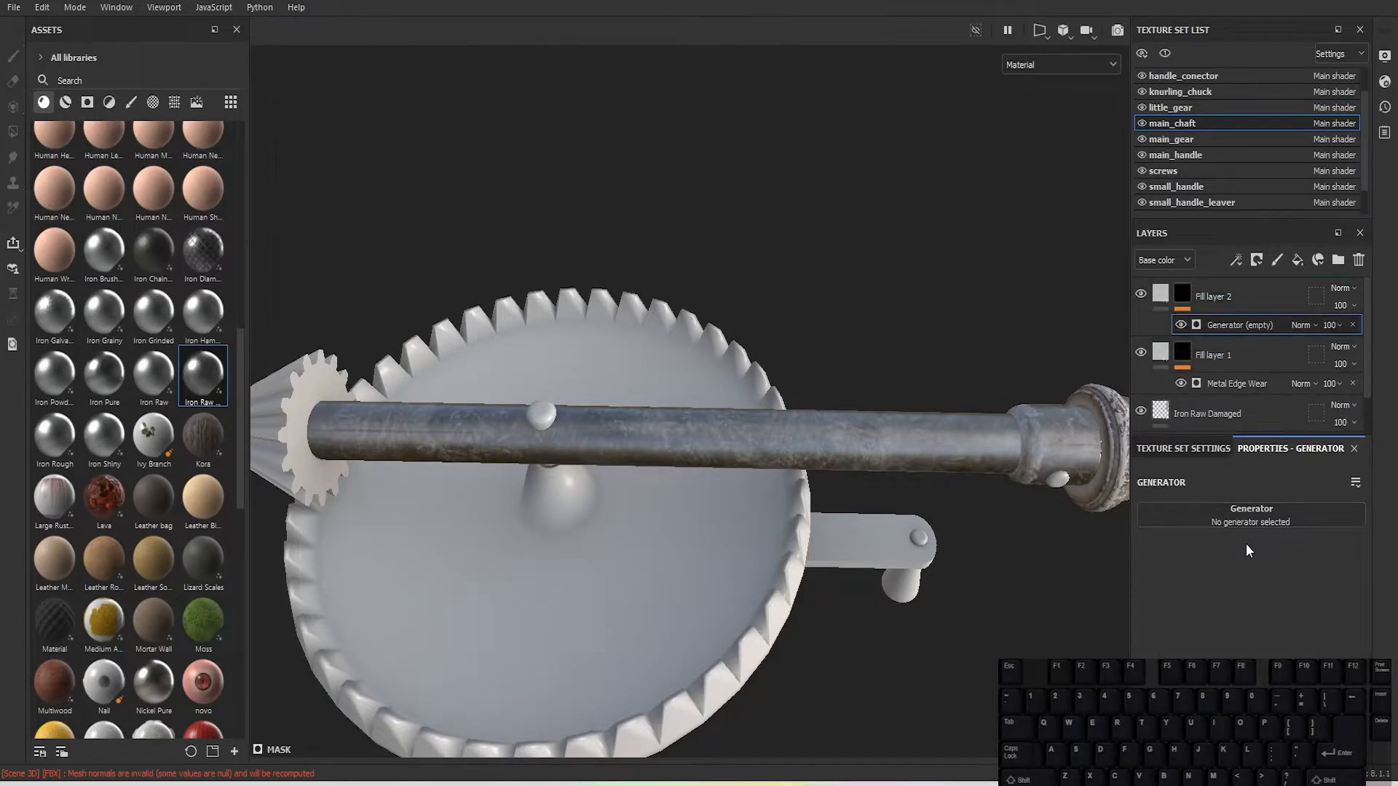
pyautogui.click(1228, 523)
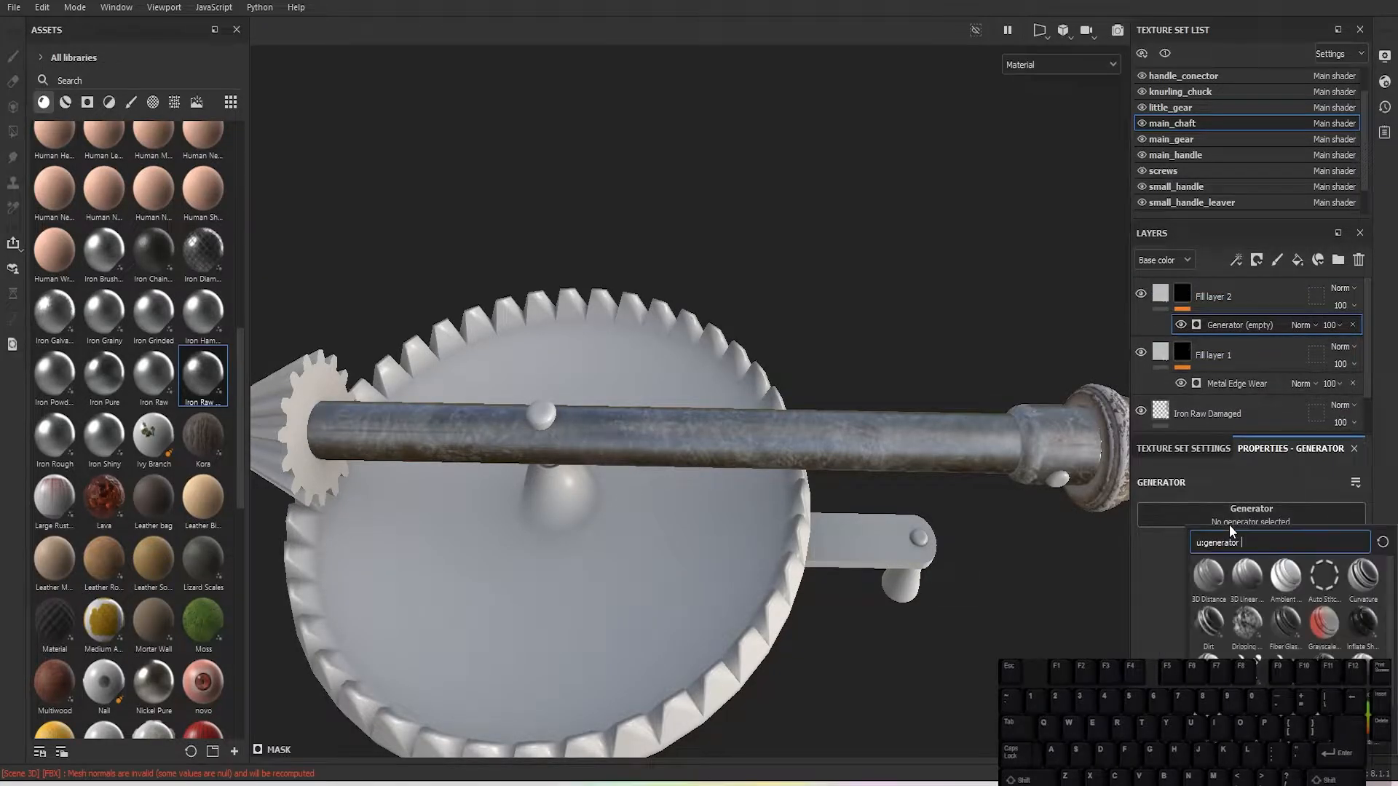
pyautogui.click(1208, 627)
pyautogui.keyDown('alt'); pyautogui.moveTo(1030, 588); pyautogui.dragTo(1006, 558); pyautogui.keyUp('alt')
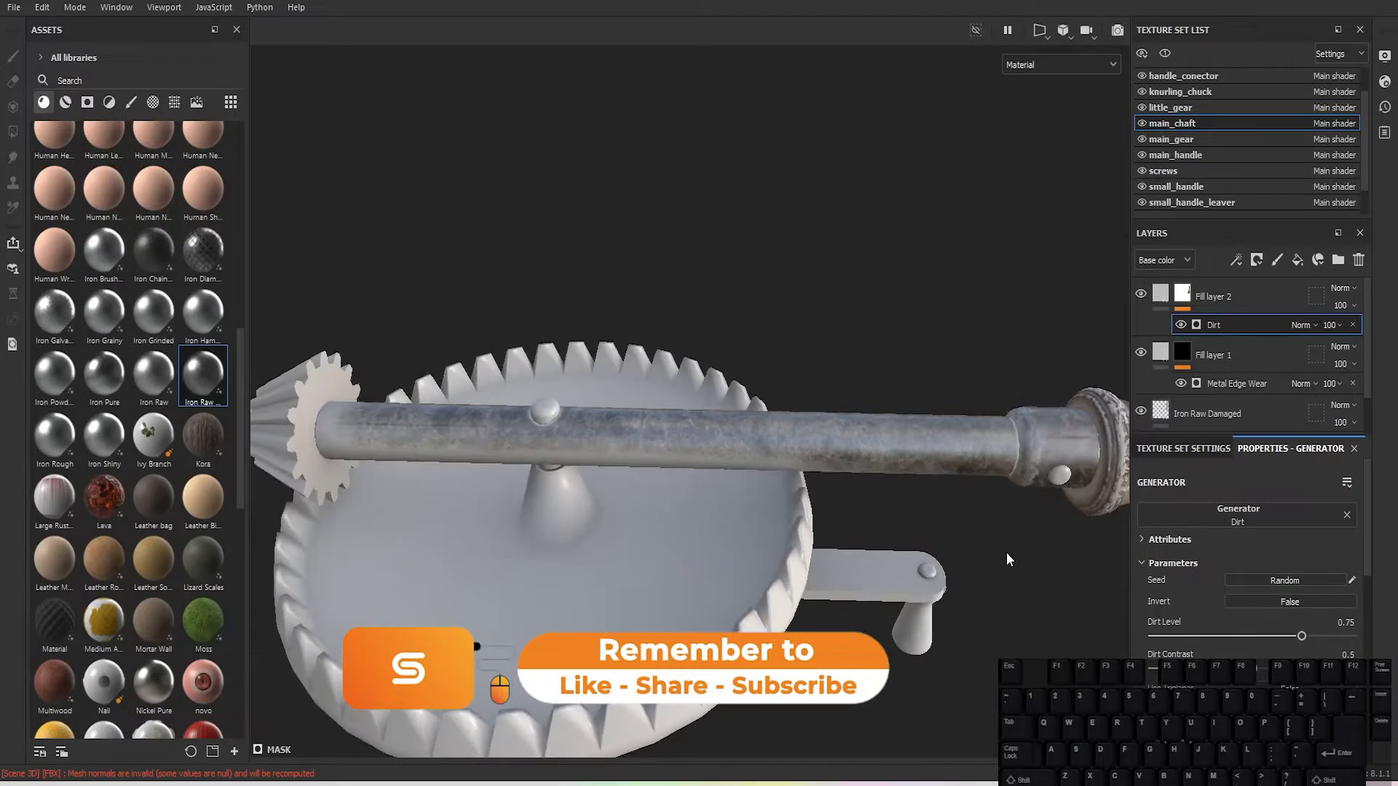
# Step: Set the Dirt generator's Dirt Level to 0.65 and inspect the dirt along the main shaft
pyautogui.scroll(2, 1006, 558)
pyautogui.moveTo(1301, 636)
pyautogui.mouseDown()
pyautogui.moveTo(1163, 637)
pyautogui.moveTo(1303, 636)
pyautogui.moveTo(1283, 636)
pyautogui.mouseUp()
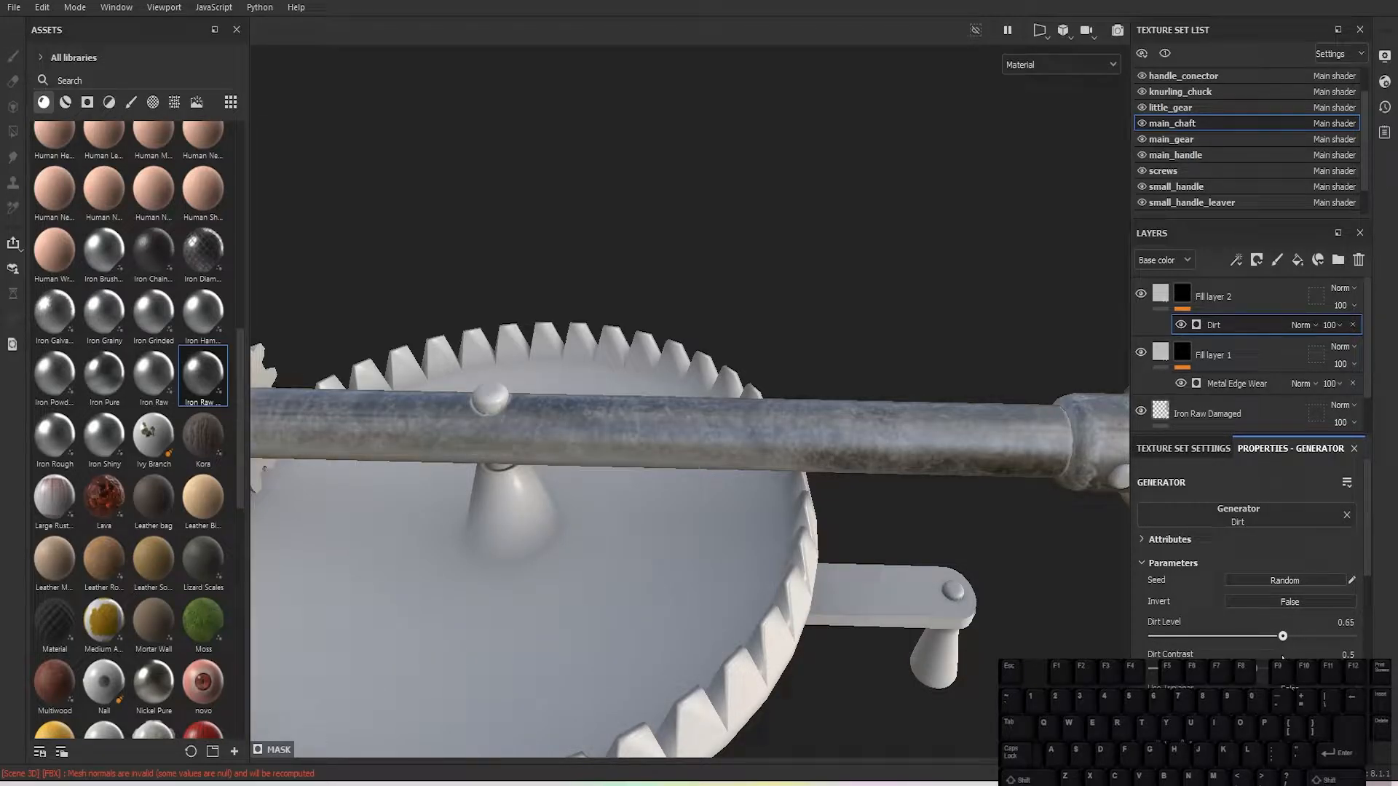
pyautogui.keyDown('alt'); pyautogui.moveTo(968, 582); pyautogui.dragTo(849, 521); pyautogui.keyUp('alt')
pyautogui.scroll(3, 527, 518)
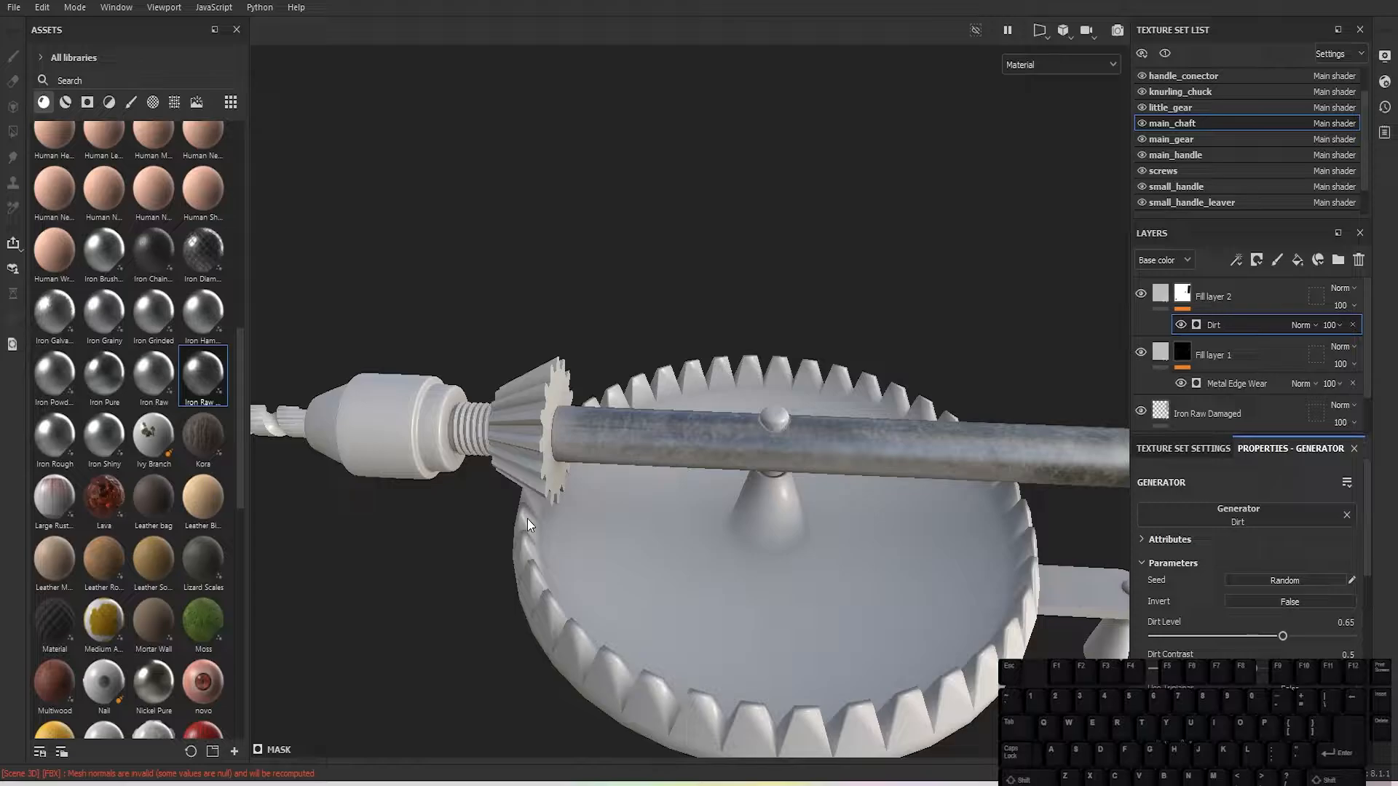
pyautogui.scroll(-3, 567, 395)
pyautogui.keyDown('alt'); pyautogui.moveTo(651, 396); pyautogui.dragTo(528, 355, button='middle'); pyautogui.keyUp('alt')
pyautogui.scroll(3, 529, 355)
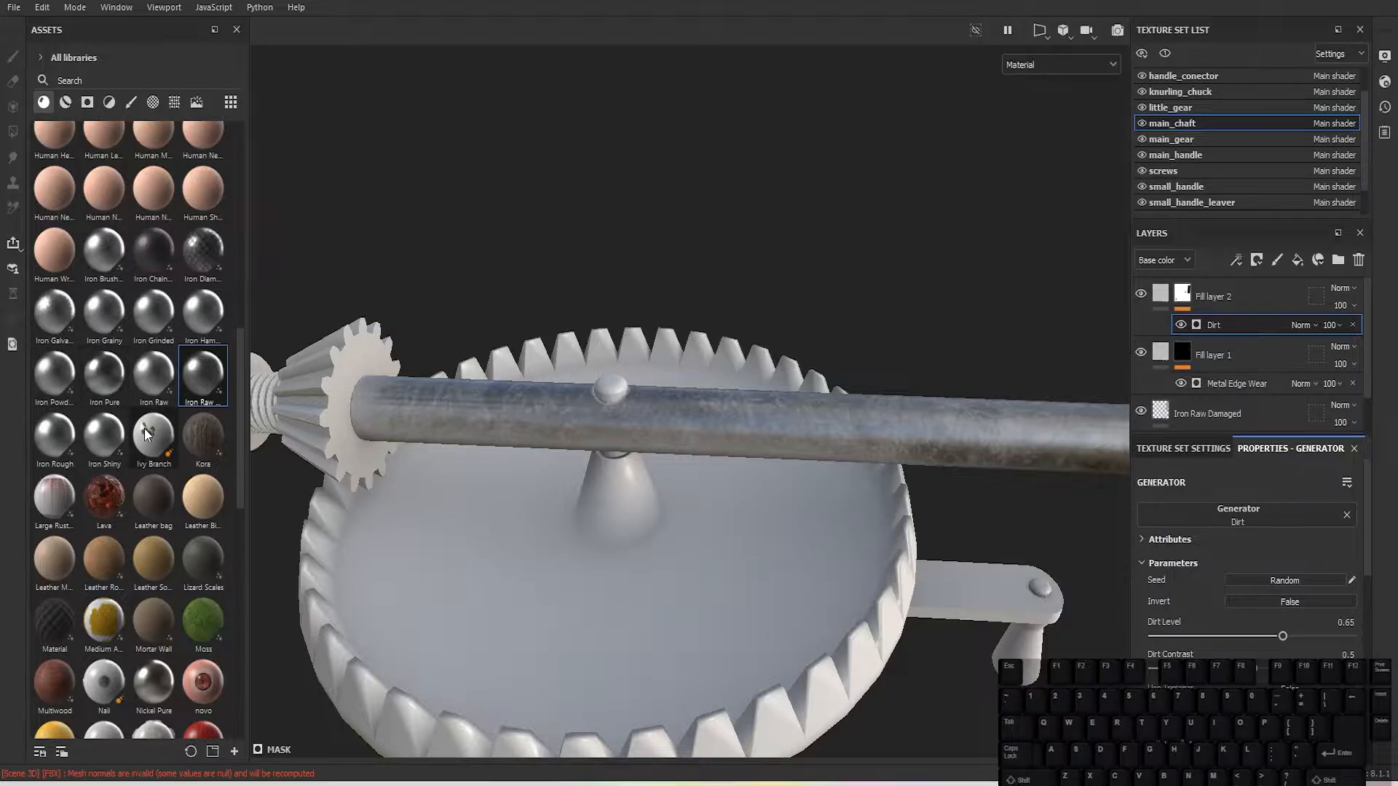
# Step: Add the Rust Coarse material with a black mask above Fill layer 2 on main_chaft
pyautogui.scroll(-10, 142, 418)
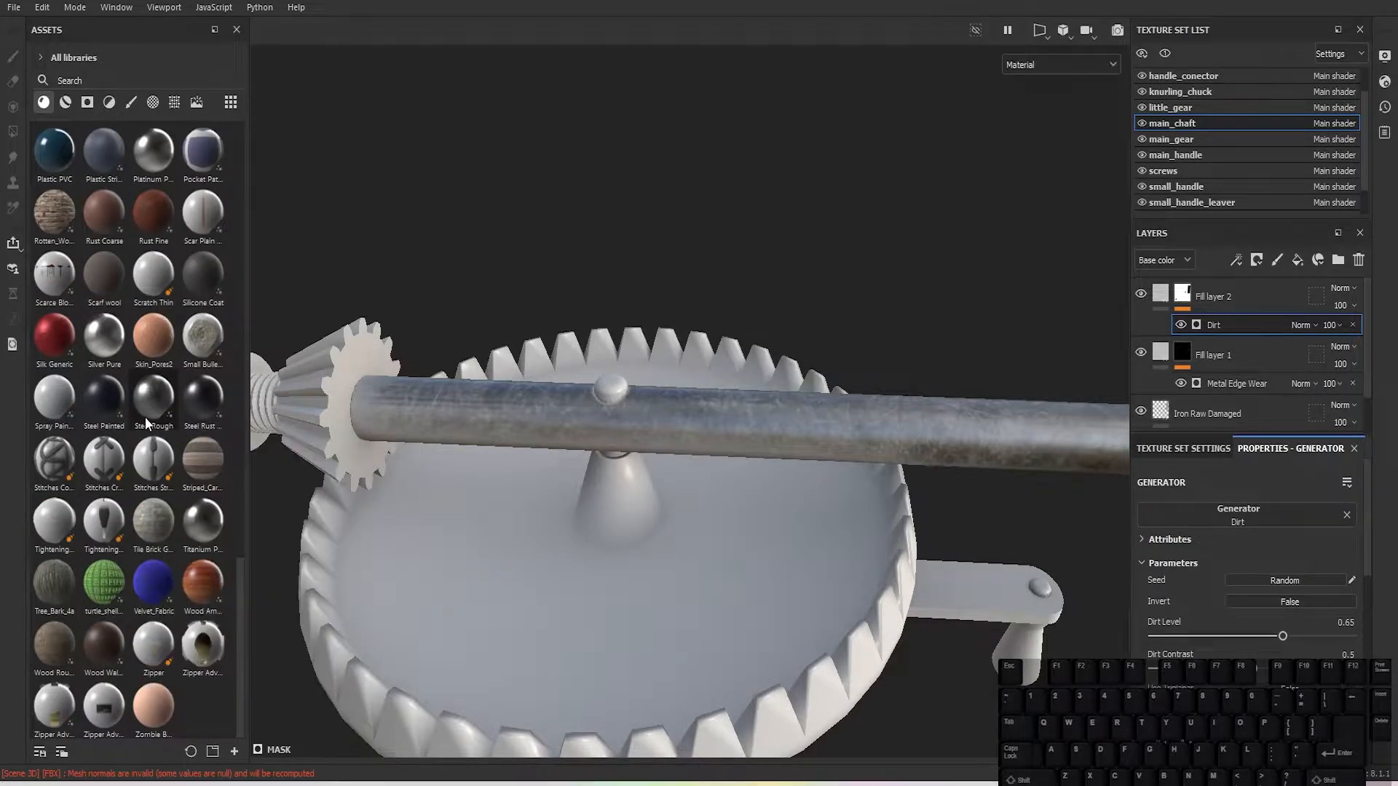
pyautogui.scroll(10, 146, 418)
pyautogui.scroll(8, 154, 430)
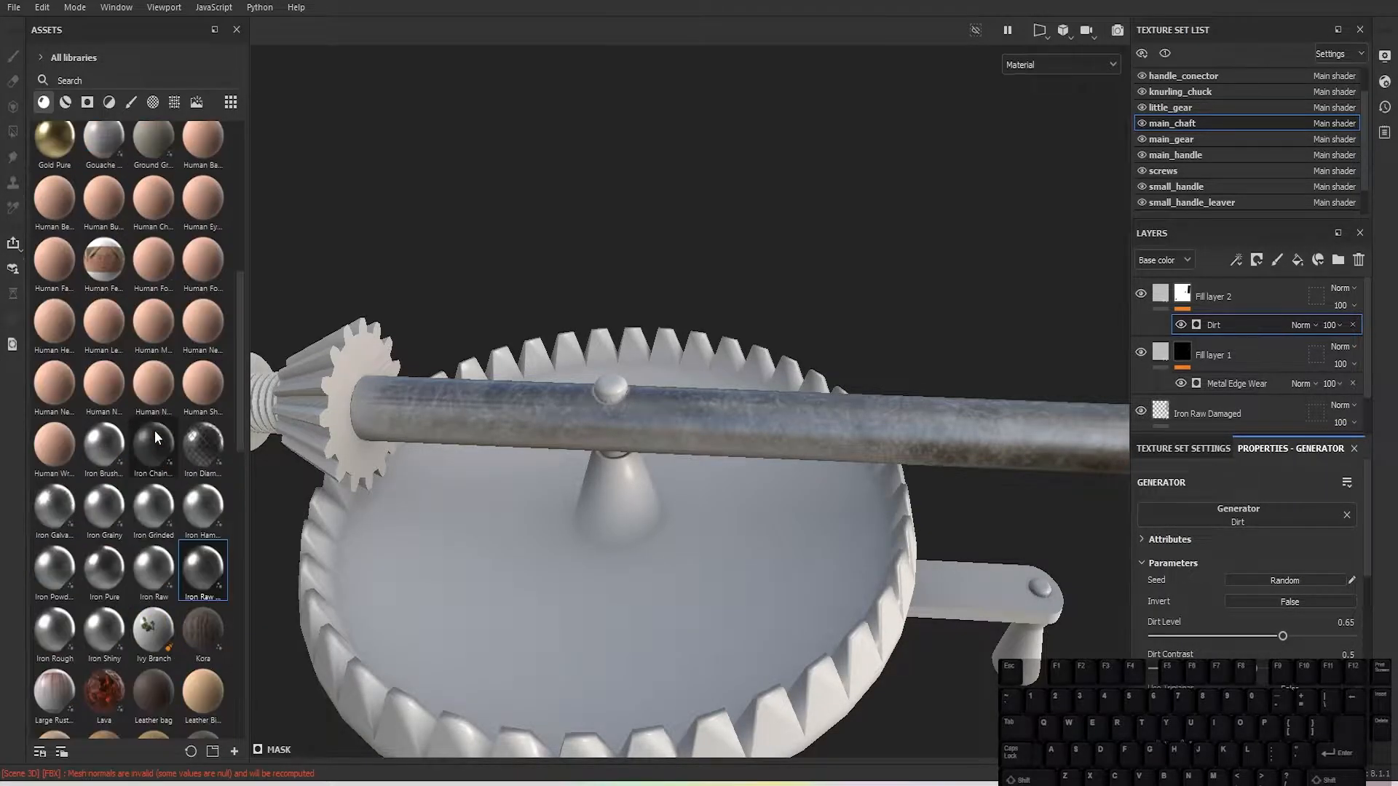
pyautogui.scroll(-10, 154, 430)
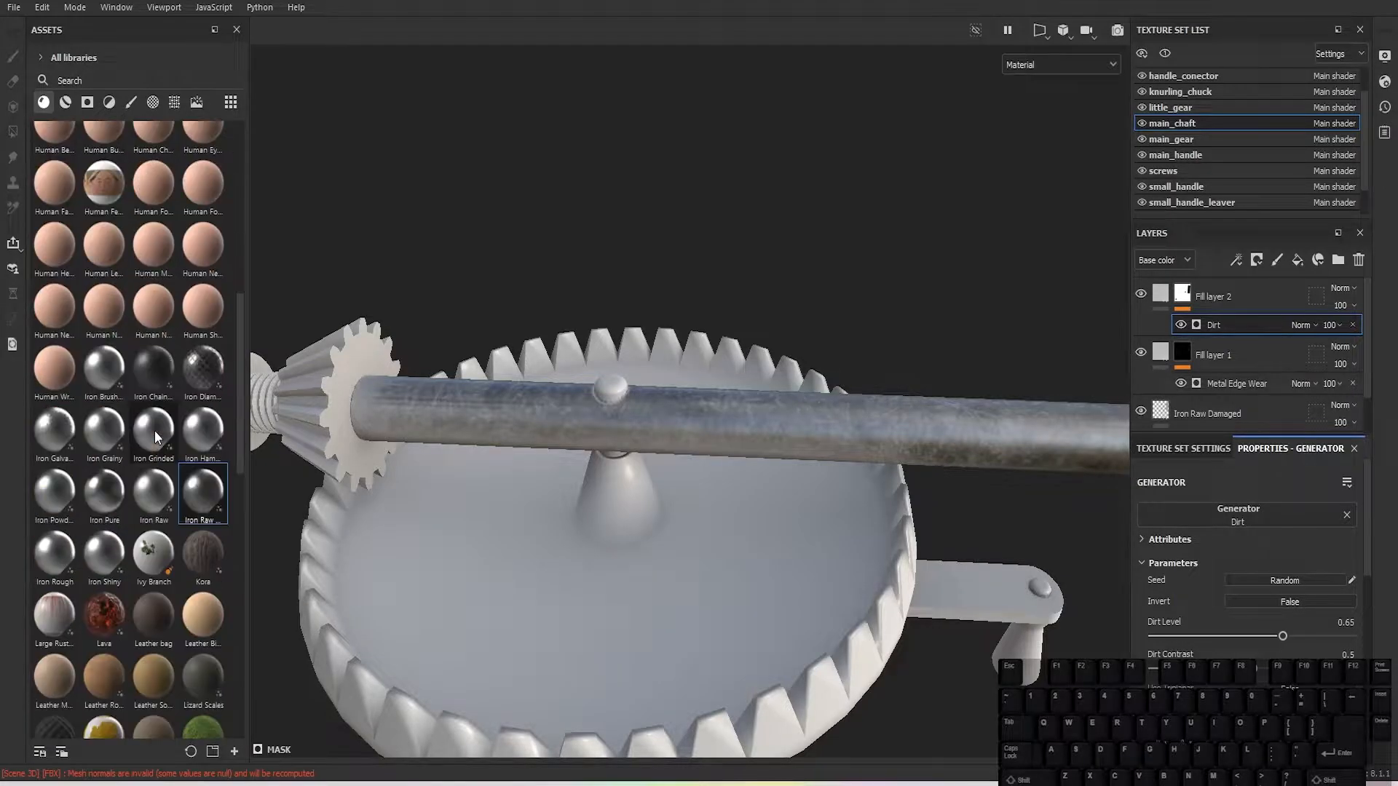
pyautogui.scroll(-3, 155, 430)
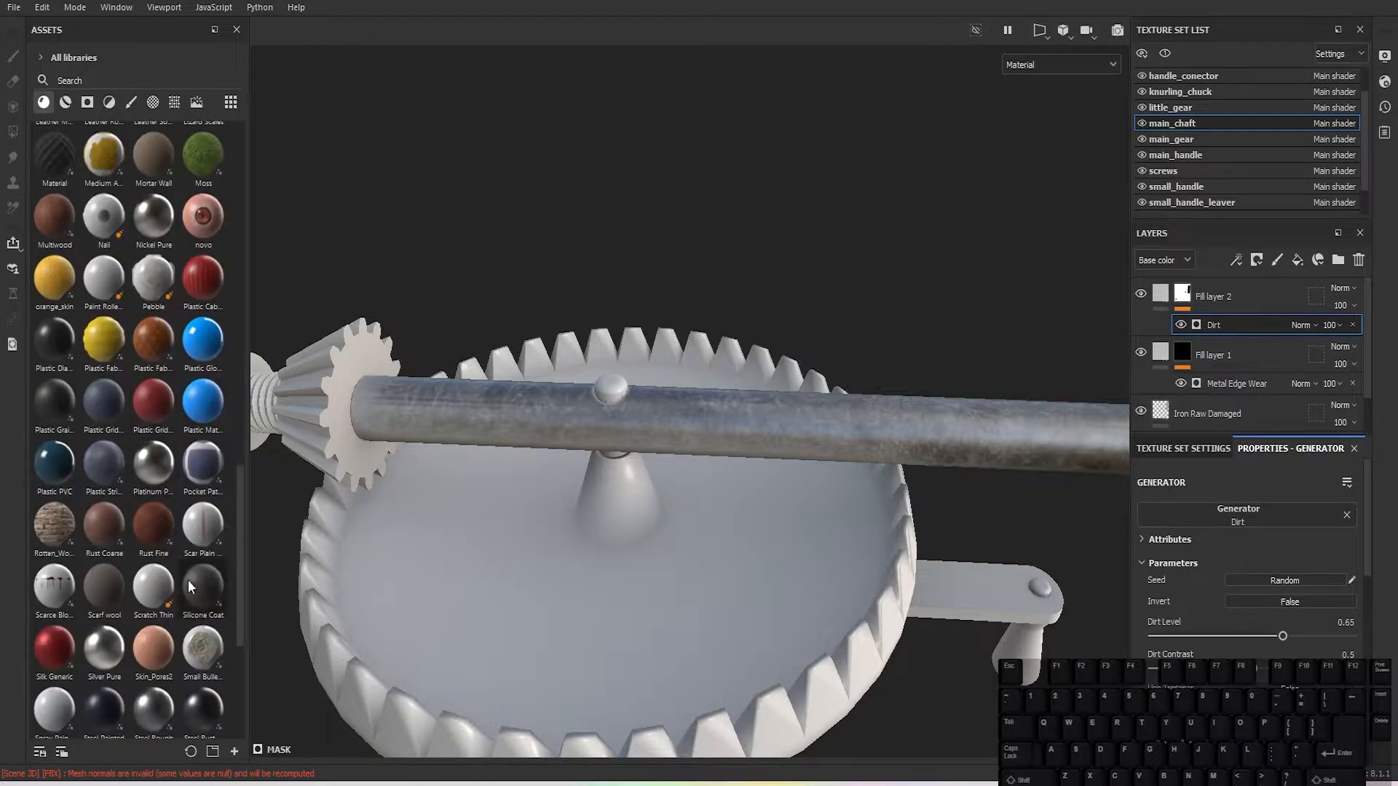
pyautogui.moveTo(120, 531); pyautogui.dragTo(1248, 281)
pyautogui.click(1257, 259)
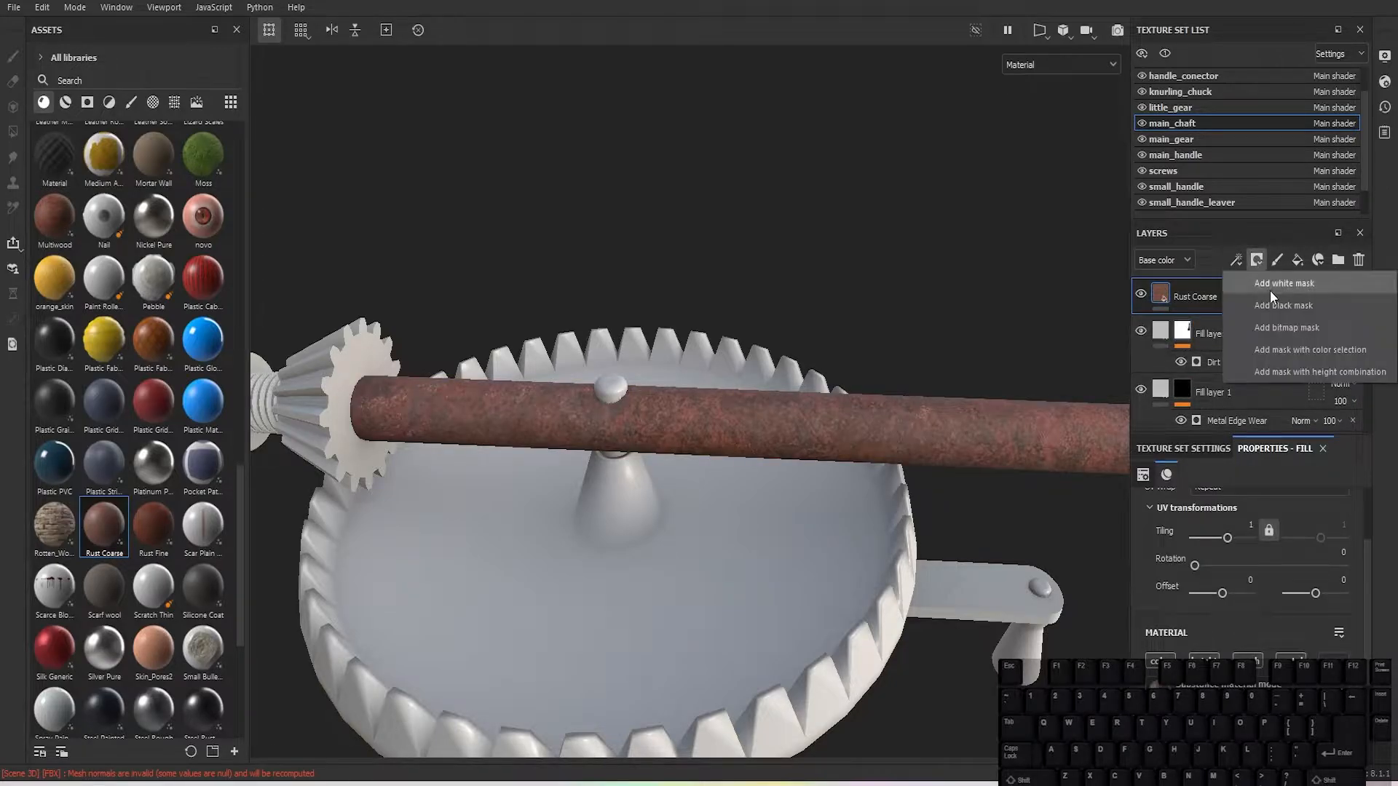
pyautogui.click(1269, 298)
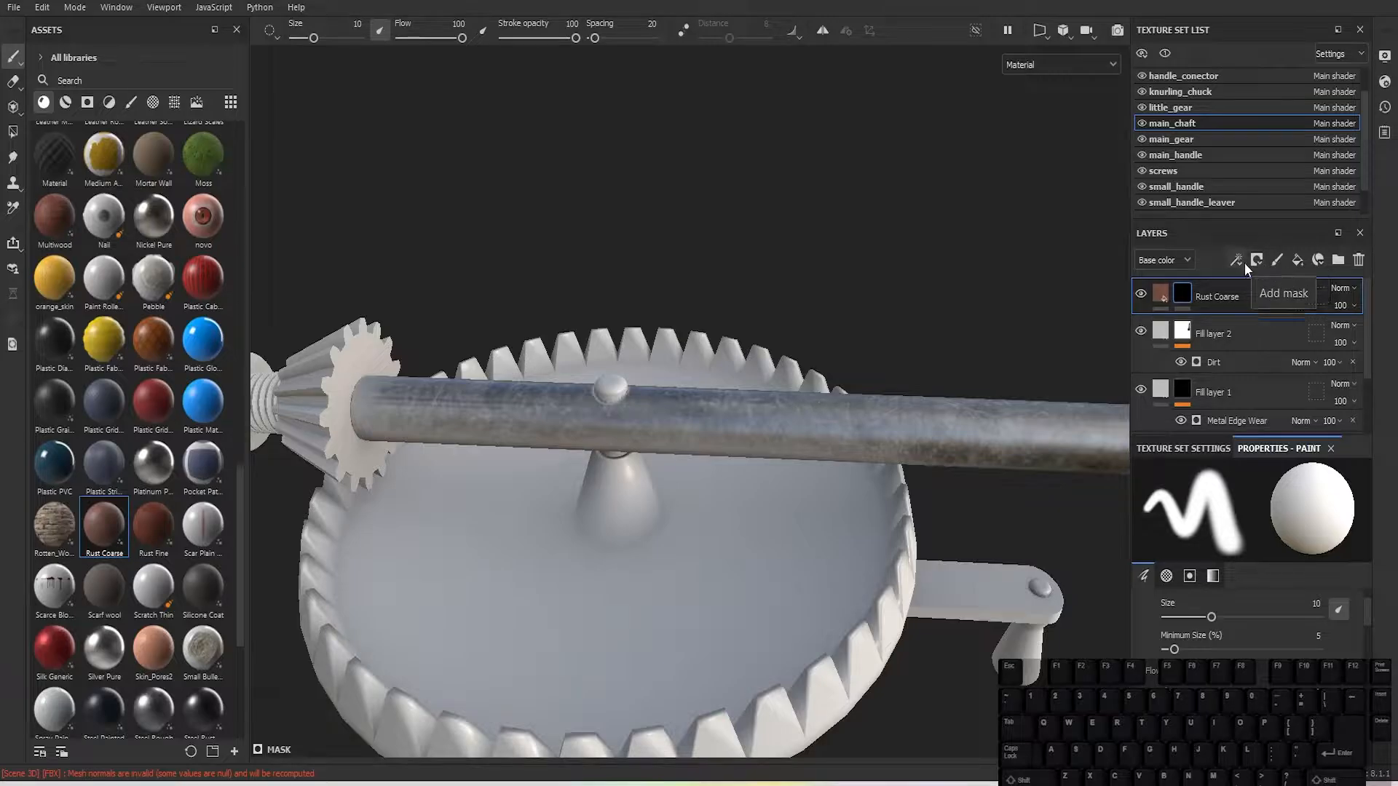
# Step: Add a fill using the Grunge Scratches Rough texture to the Rust Coarse layer's mask
pyautogui.click(1234, 260)
pyautogui.click(1276, 323)
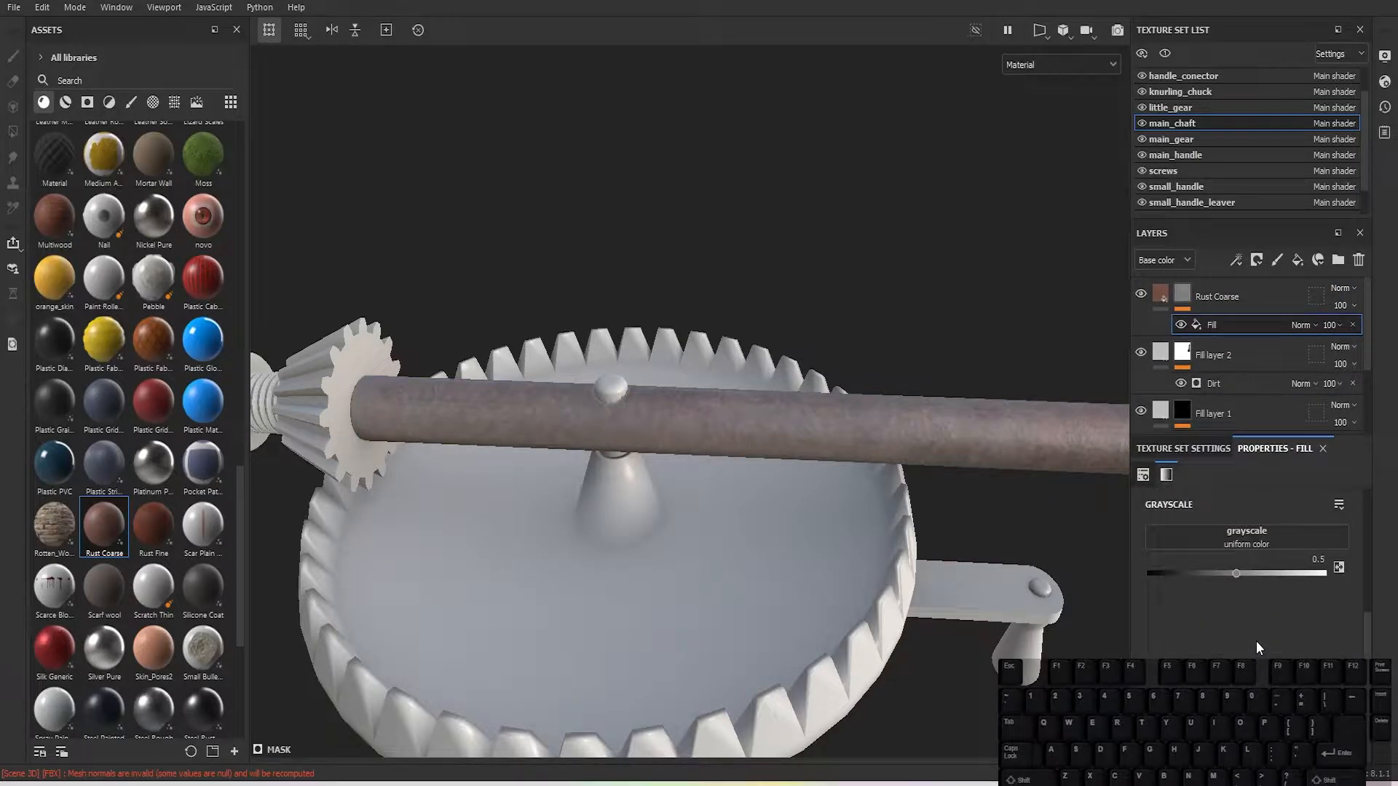
pyautogui.click(1247, 540)
pyautogui.click(1352, 655)
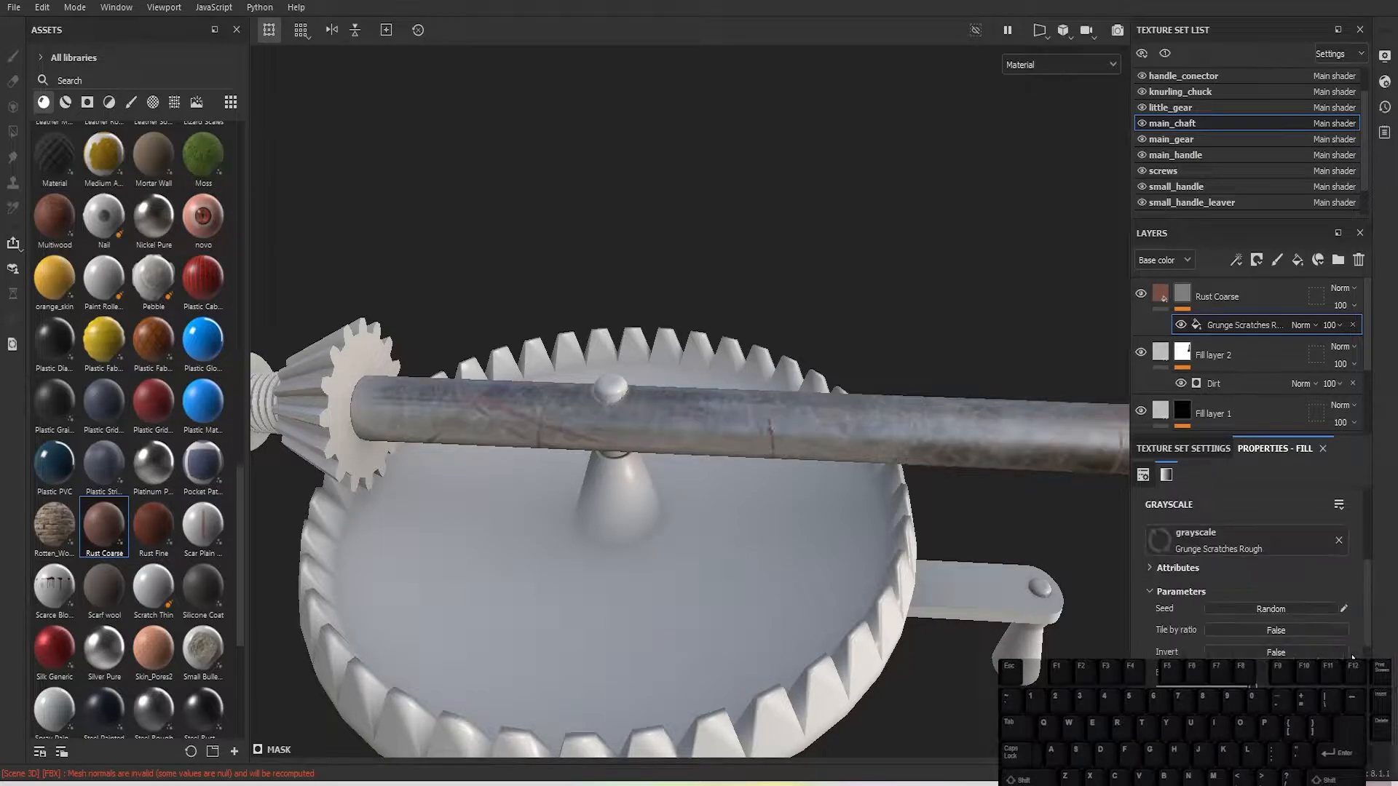
pyautogui.keyDown('alt'); pyautogui.moveTo(910, 528); pyautogui.dragTo(904, 481); pyautogui.keyUp('alt')
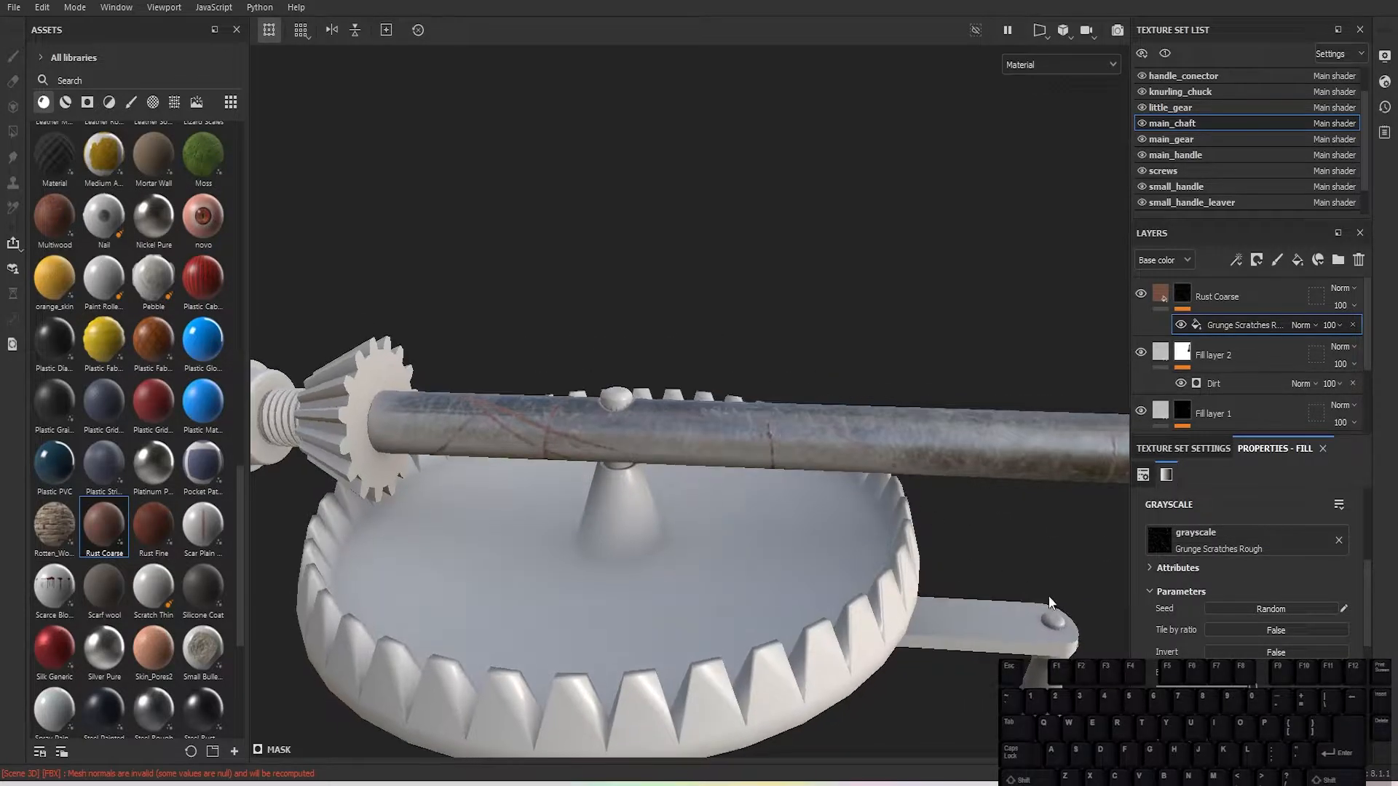
# Step: Set the UV Wrap of the Grunge Scratches Rough mask fill to None
pyautogui.scroll(-4, 1246, 575)
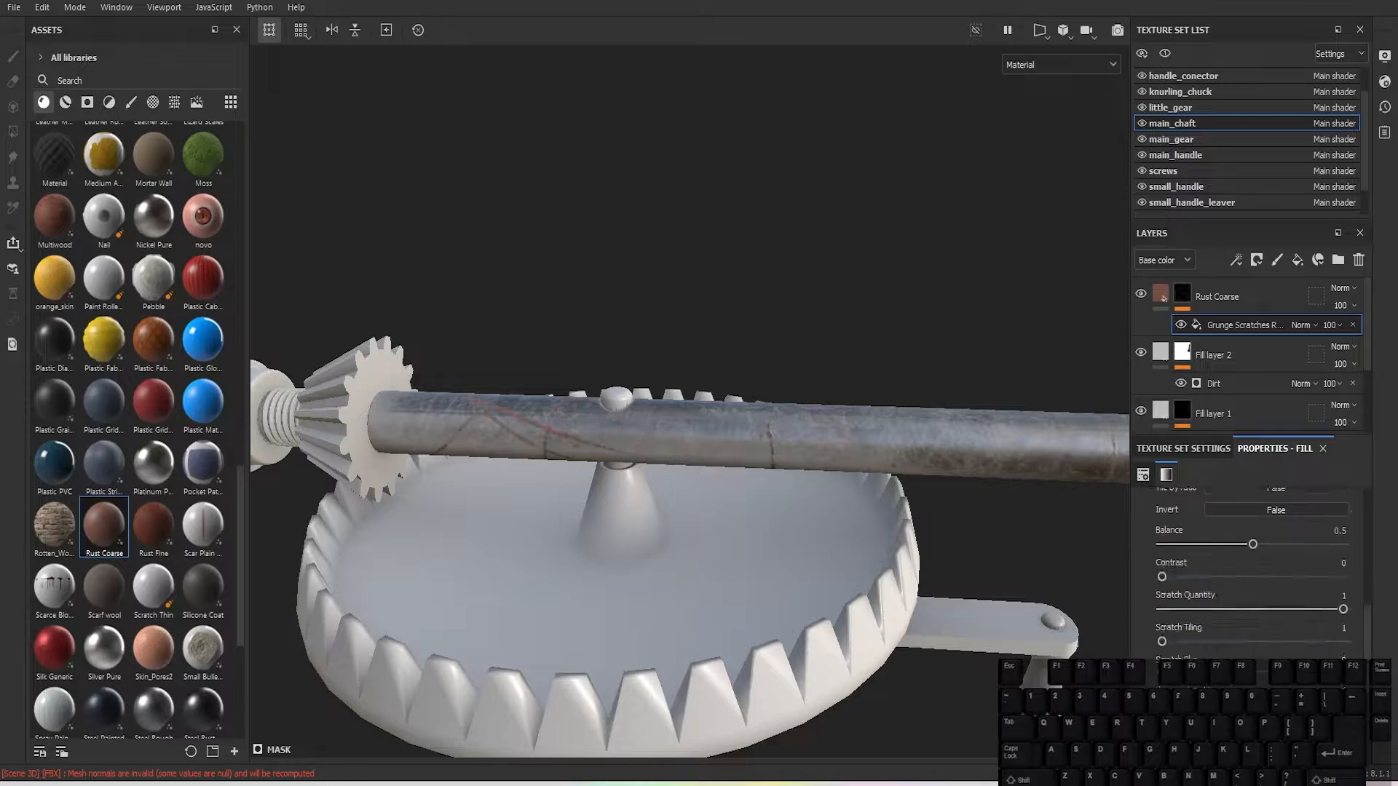
pyautogui.scroll(5, 1232, 542)
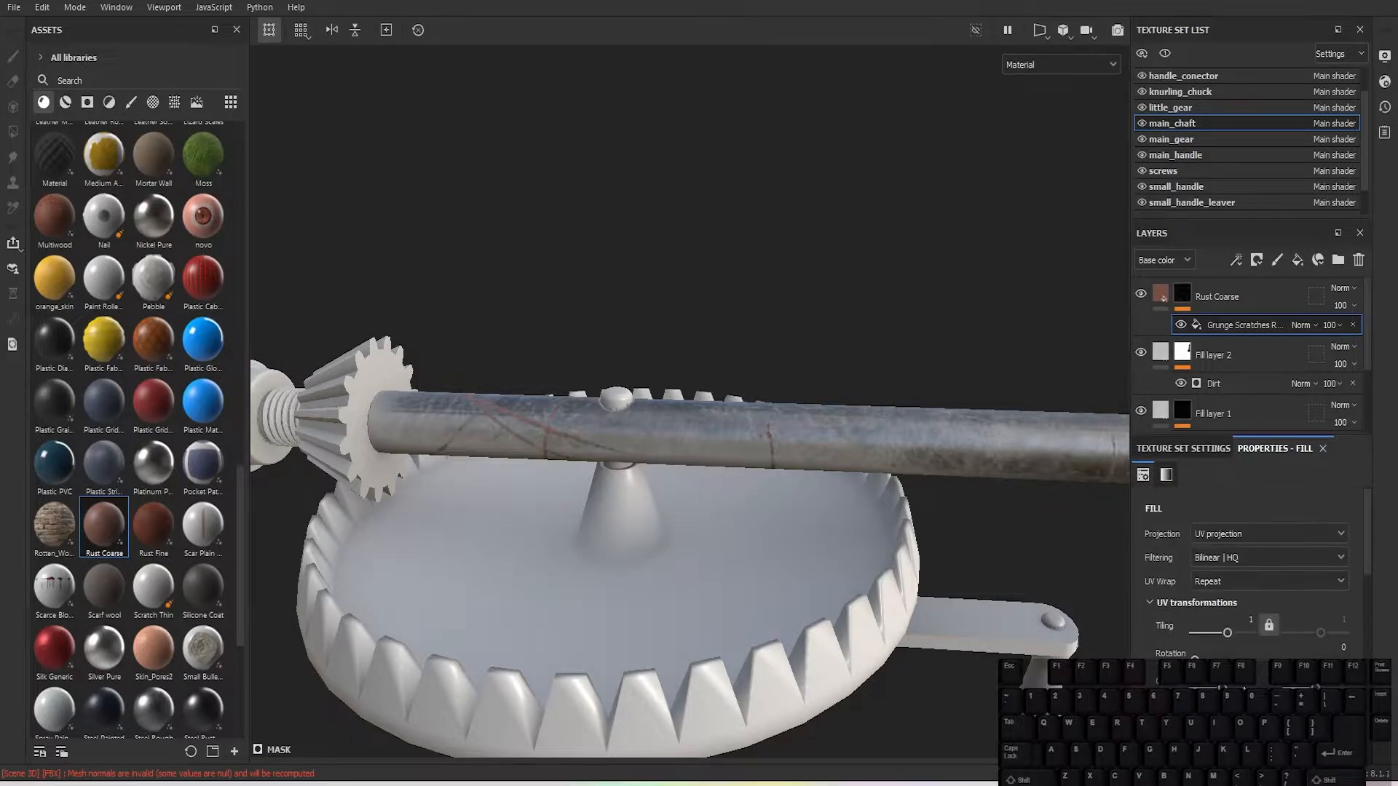
pyautogui.click(1235, 579)
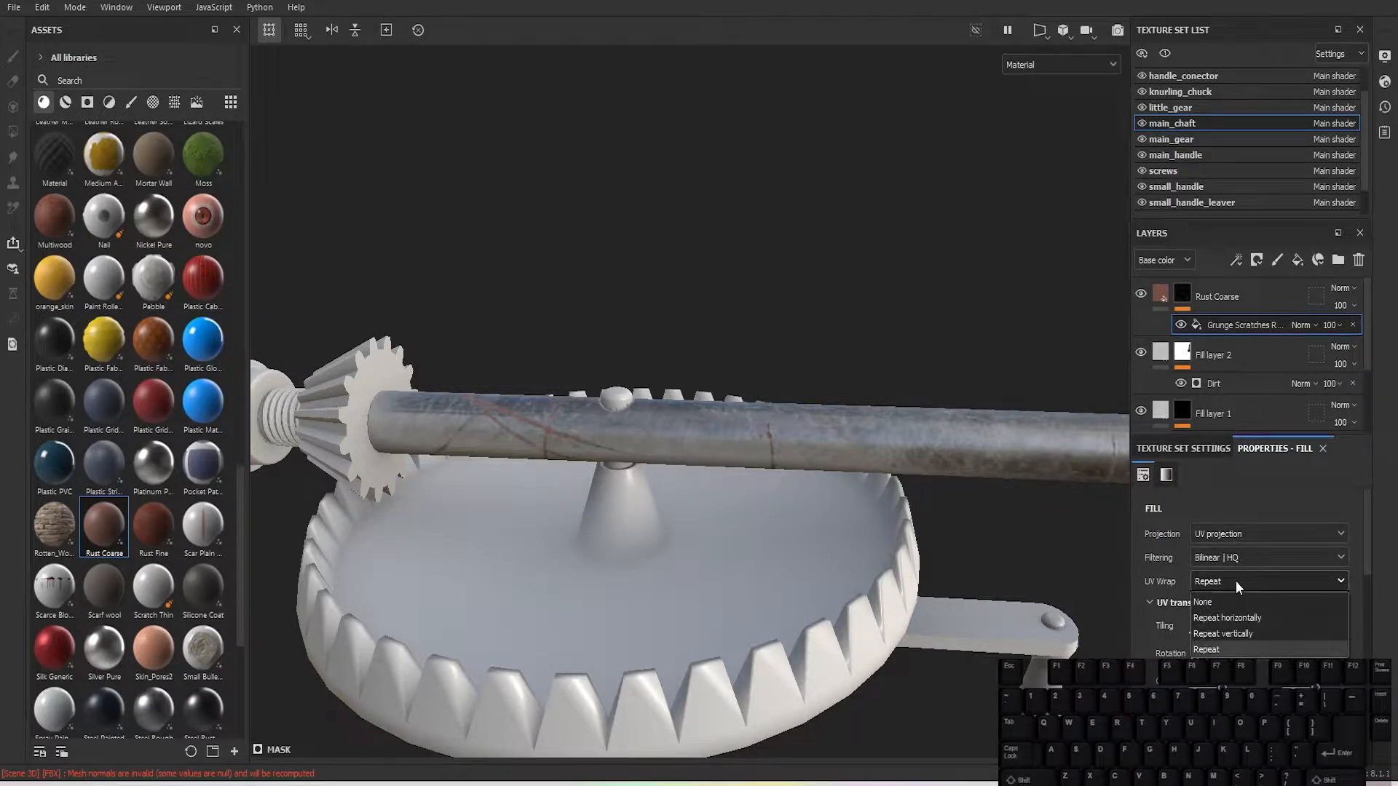
pyautogui.click(1235, 602)
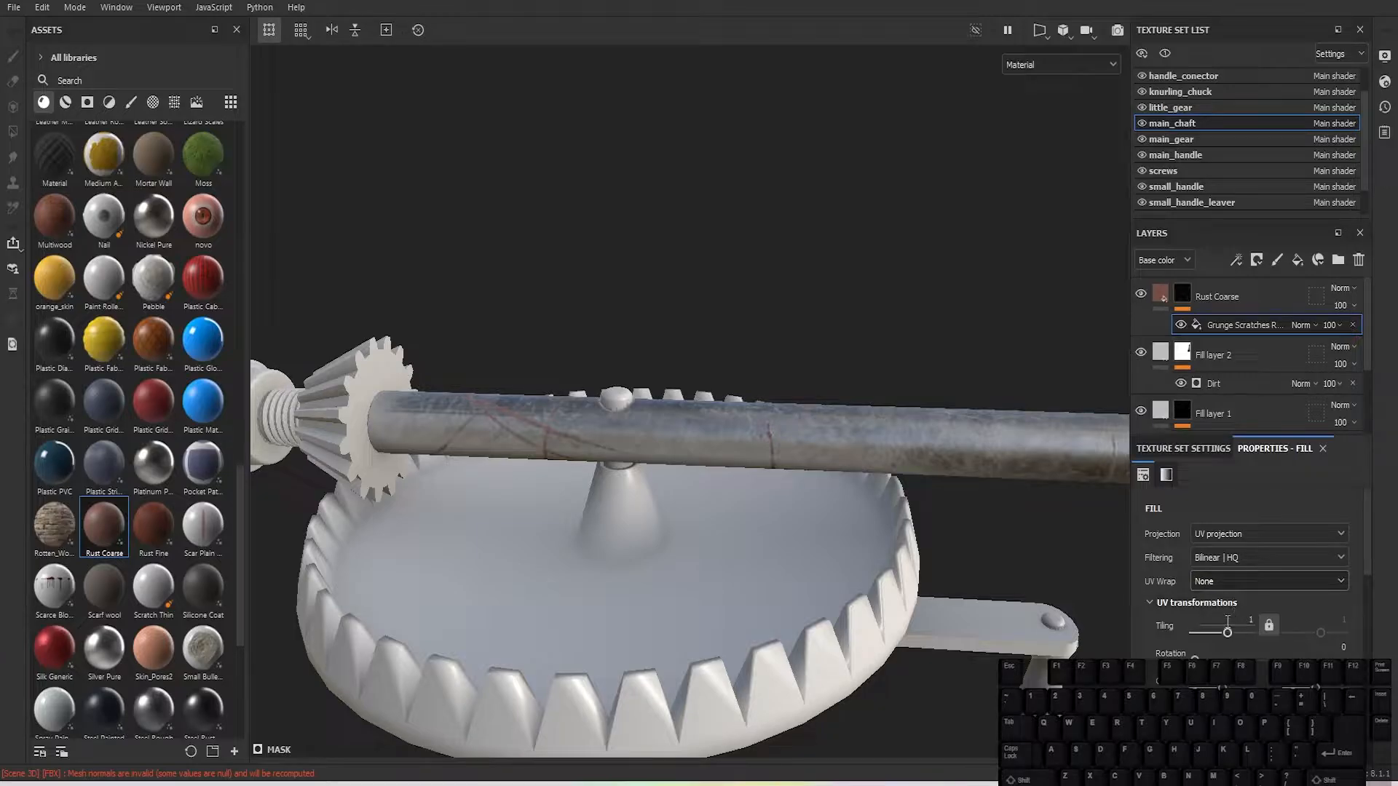
# Step: Set the Grunge Scratches Rough fill's Balance to 0.18 and inspect the rust scratches on the shaft
pyautogui.scroll(-5, 1224, 636)
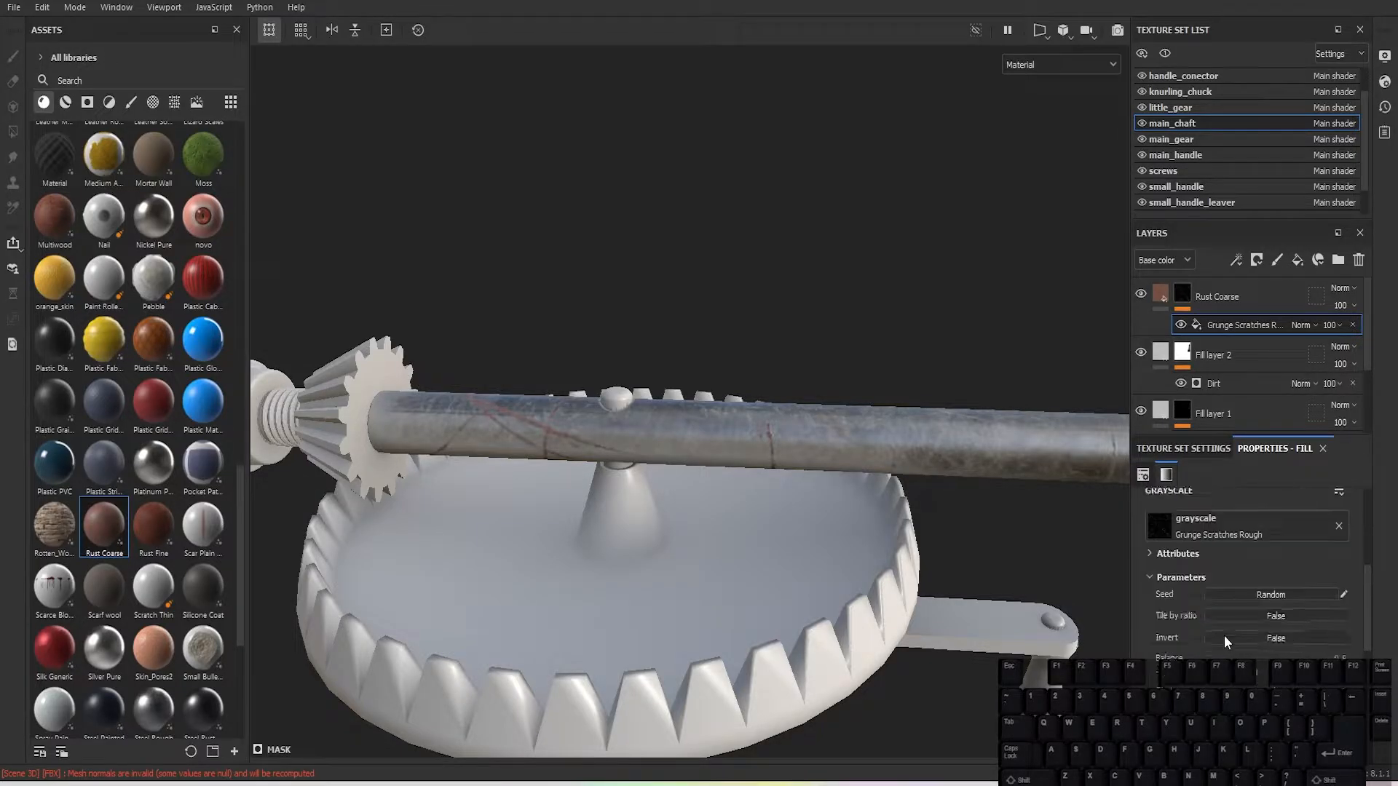
pyautogui.click(1194, 624)
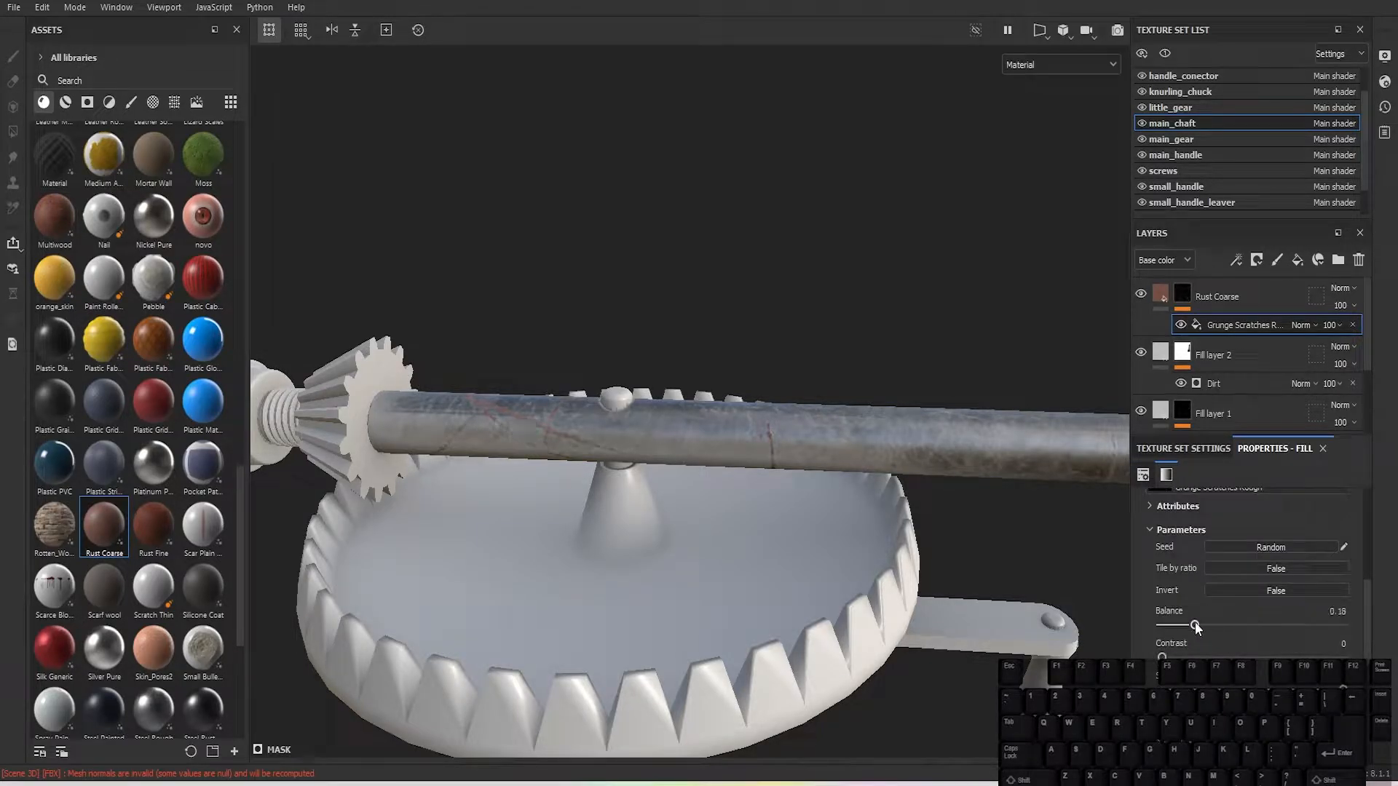
pyautogui.press('f')
pyautogui.moveTo(757, 526)
pyautogui.keyDown('alt'); pyautogui.mouseDown()
pyautogui.moveTo(758, 496)
pyautogui.moveTo(758, 517)
pyautogui.mouseUp(); pyautogui.keyUp('alt')
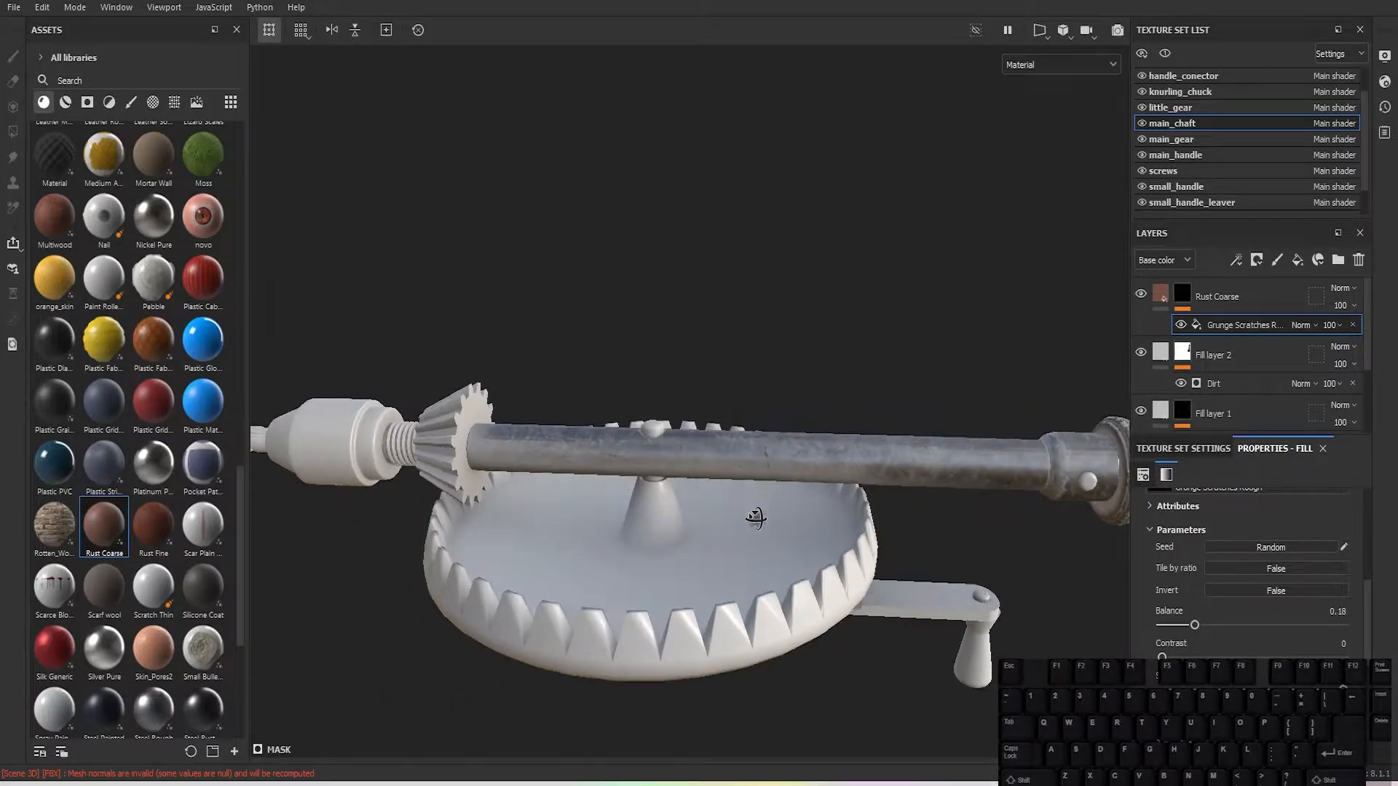
pyautogui.keyDown('alt'); pyautogui.moveTo(758, 517); pyautogui.dragTo(892, 469, button='middle'); pyautogui.keyUp('alt')
pyautogui.scroll(2, 784, 437)
pyautogui.keyDown('alt'); pyautogui.moveTo(784, 437); pyautogui.dragTo(744, 426, button='middle'); pyautogui.keyUp('alt')
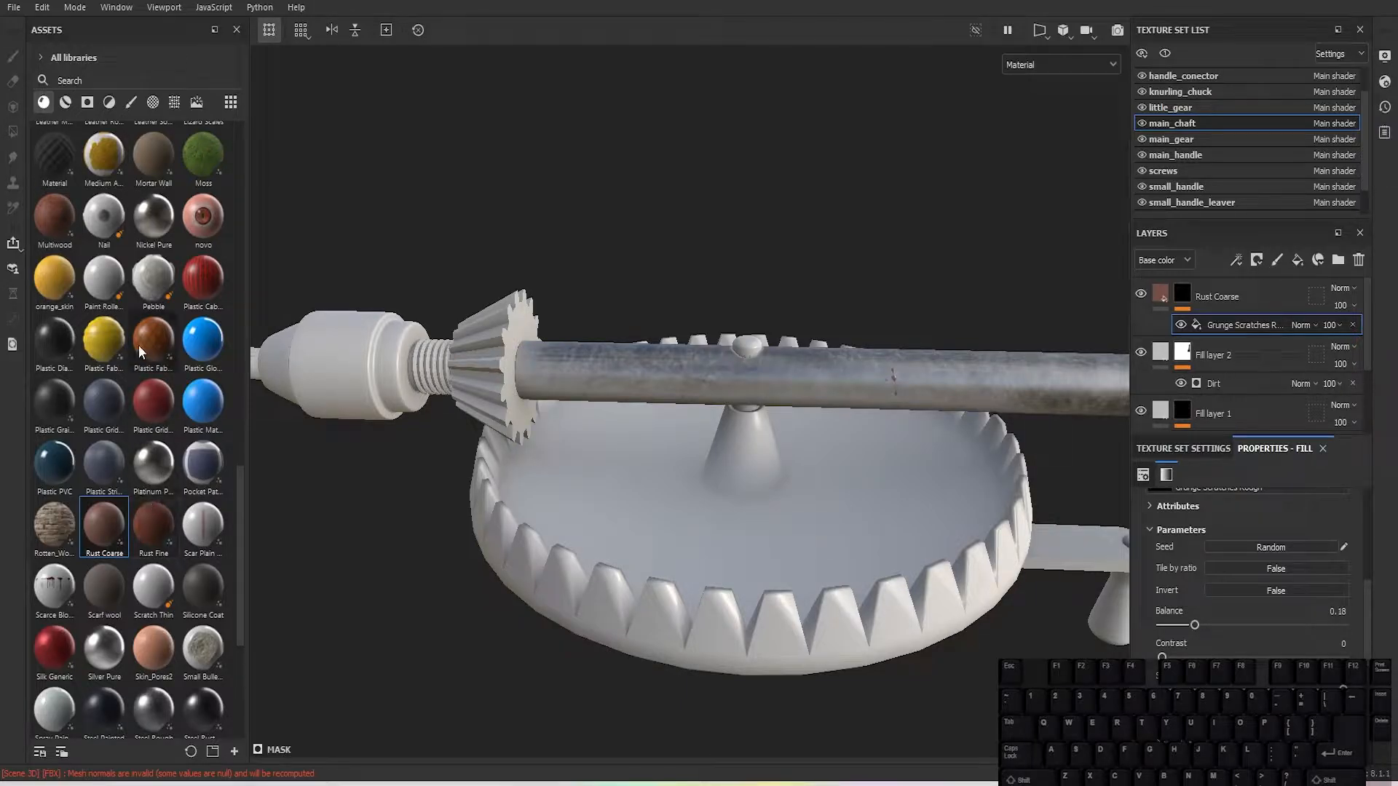
# Step: Apply the Iron Raw Damaged material to the main gear
pyautogui.scroll(-5, 152, 497)
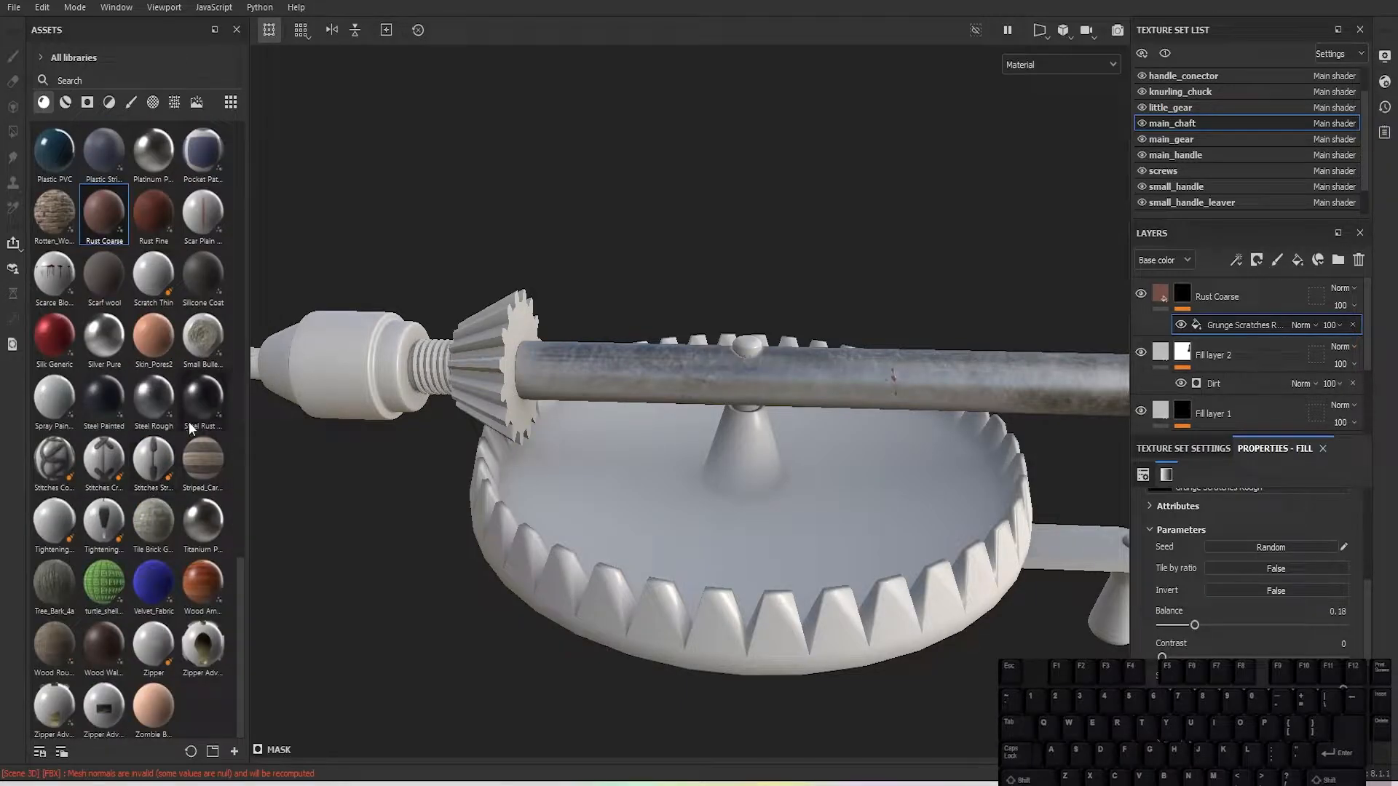
pyautogui.scroll(15, 190, 404)
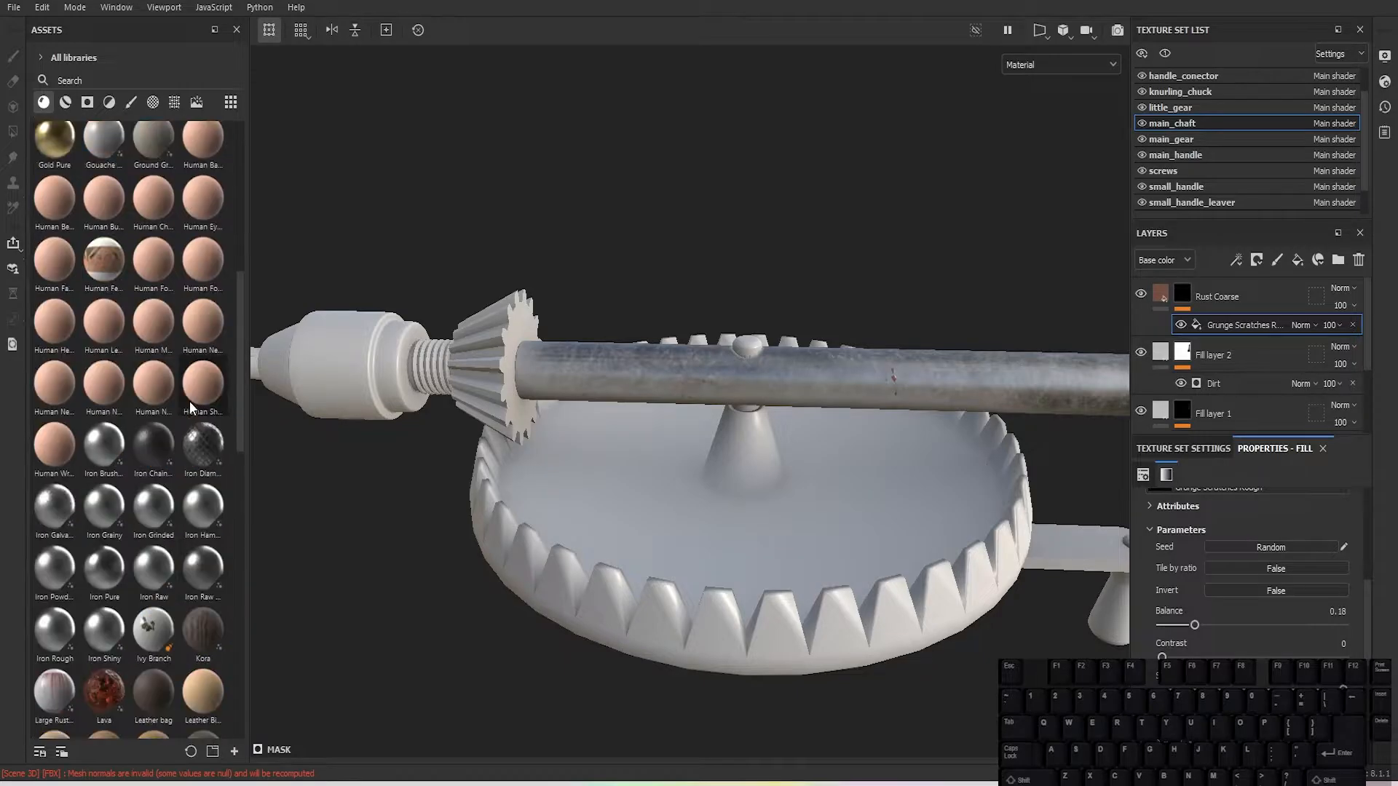
pyautogui.scroll(2, 191, 396)
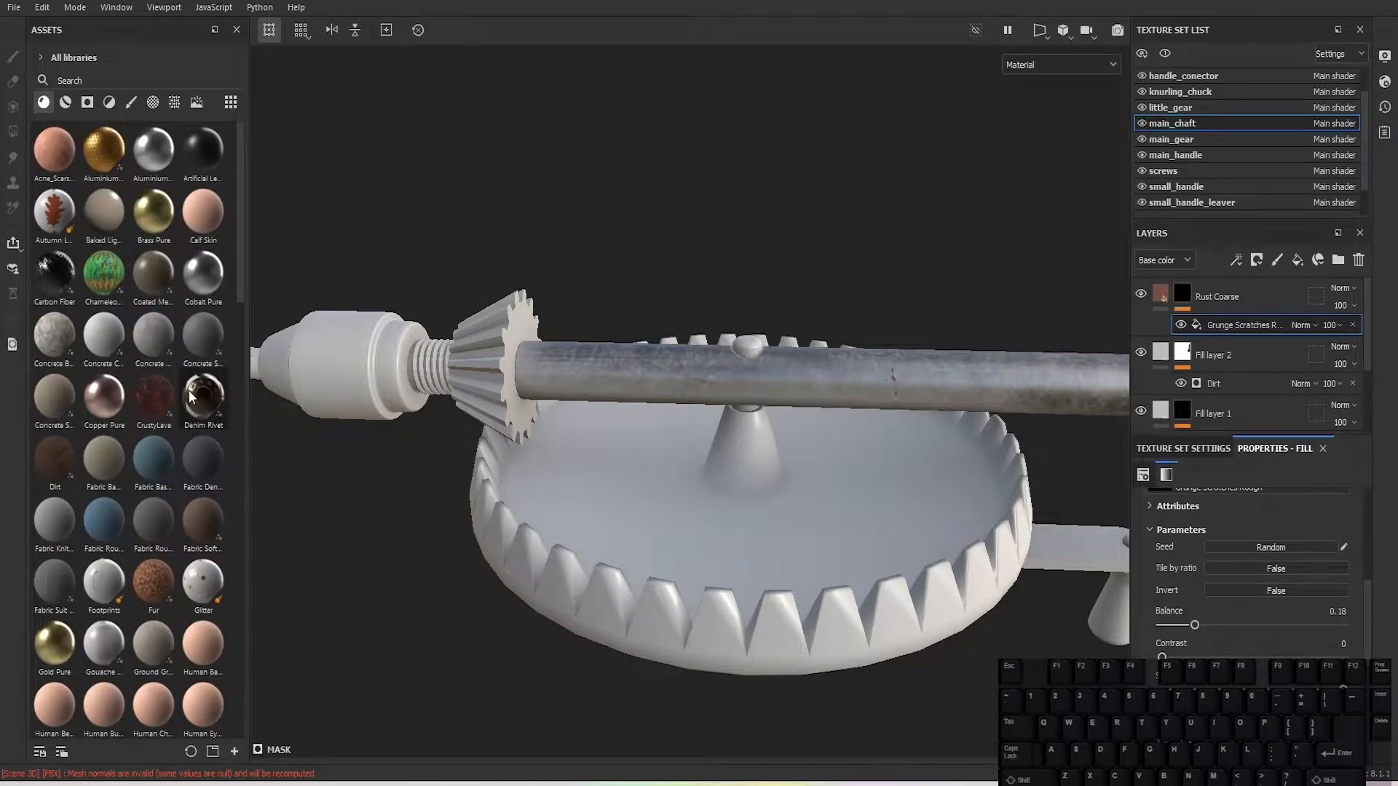
pyautogui.scroll(-9, 191, 395)
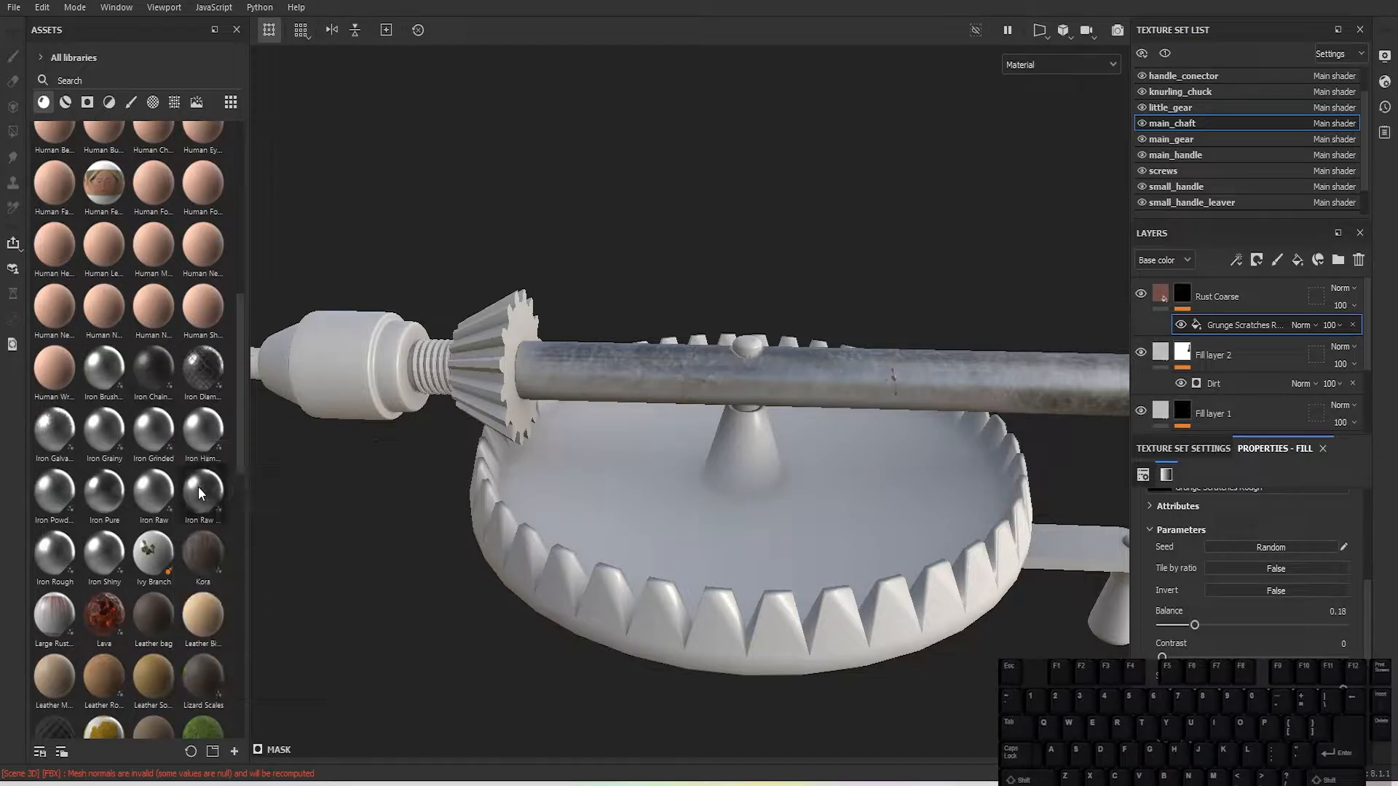
pyautogui.moveTo(198, 486)
pyautogui.moveTo(198, 486); pyautogui.dragTo(627, 523)
pyautogui.keyDown('alt'); pyautogui.moveTo(554, 409); pyautogui.dragTo(689, 445); pyautogui.keyUp('alt')
# Step: Set the projection of main_gear's Iron Raw Damaged layer to Tri-planar, keeping the shape crop as Projection Extends Outside Shape
pyautogui.scroll(5, 1270, 541)
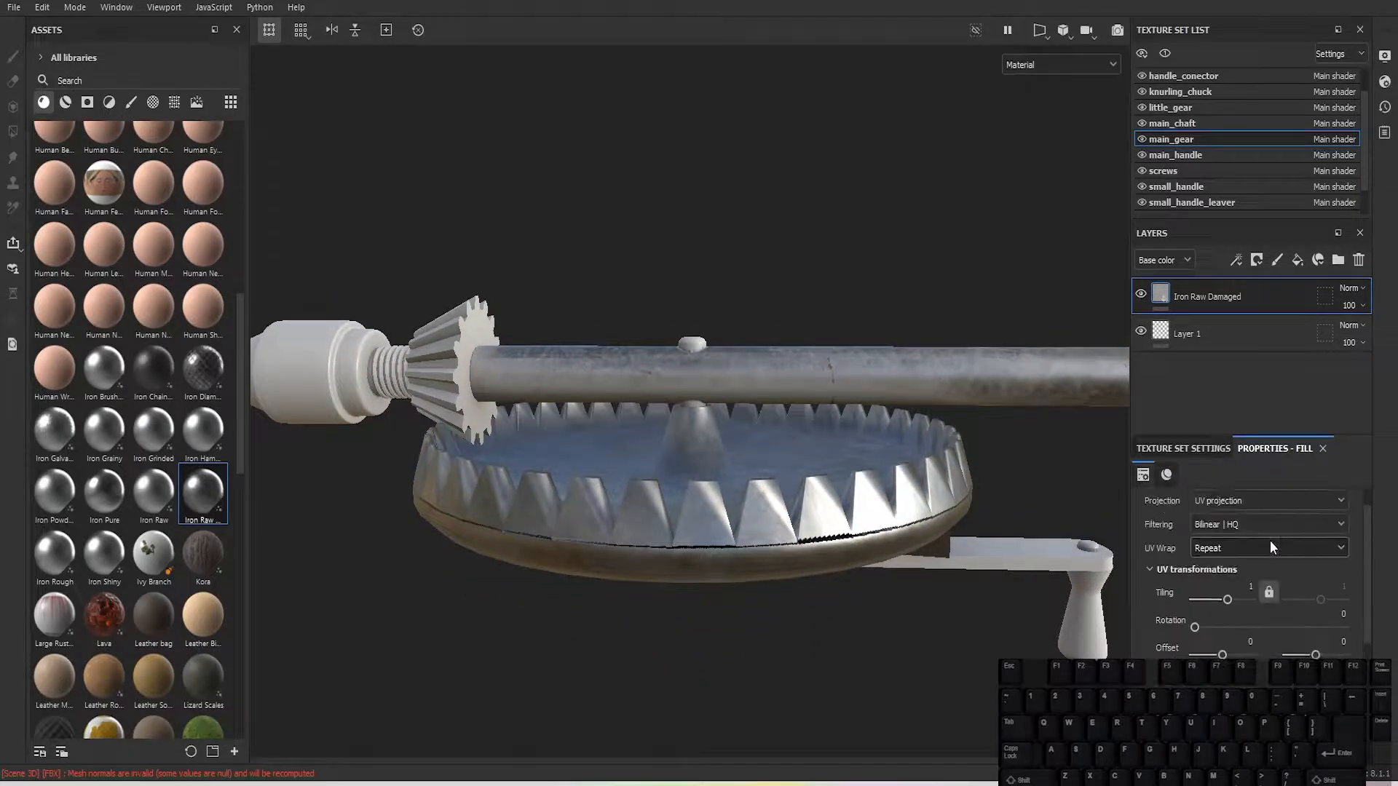
pyautogui.click(1242, 529)
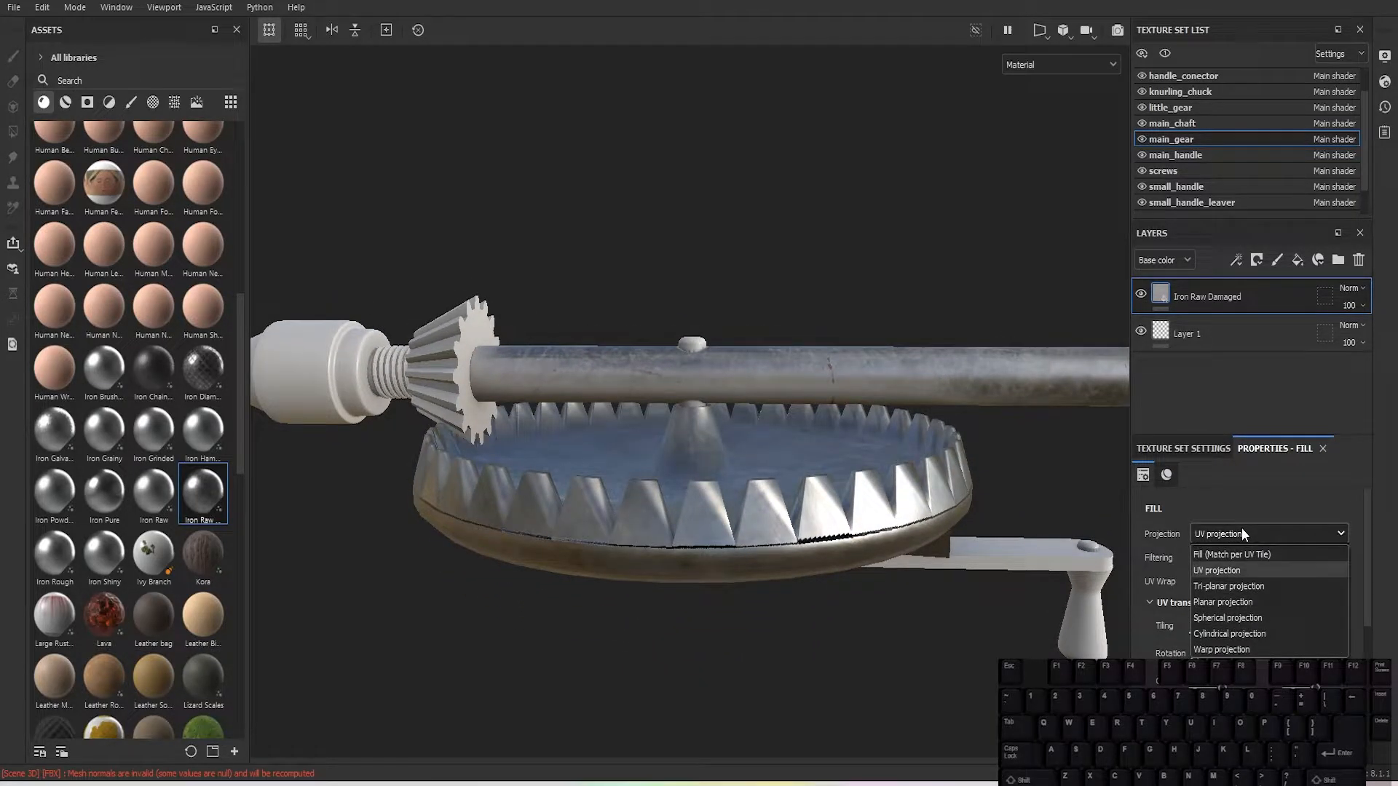
pyautogui.click(1238, 585)
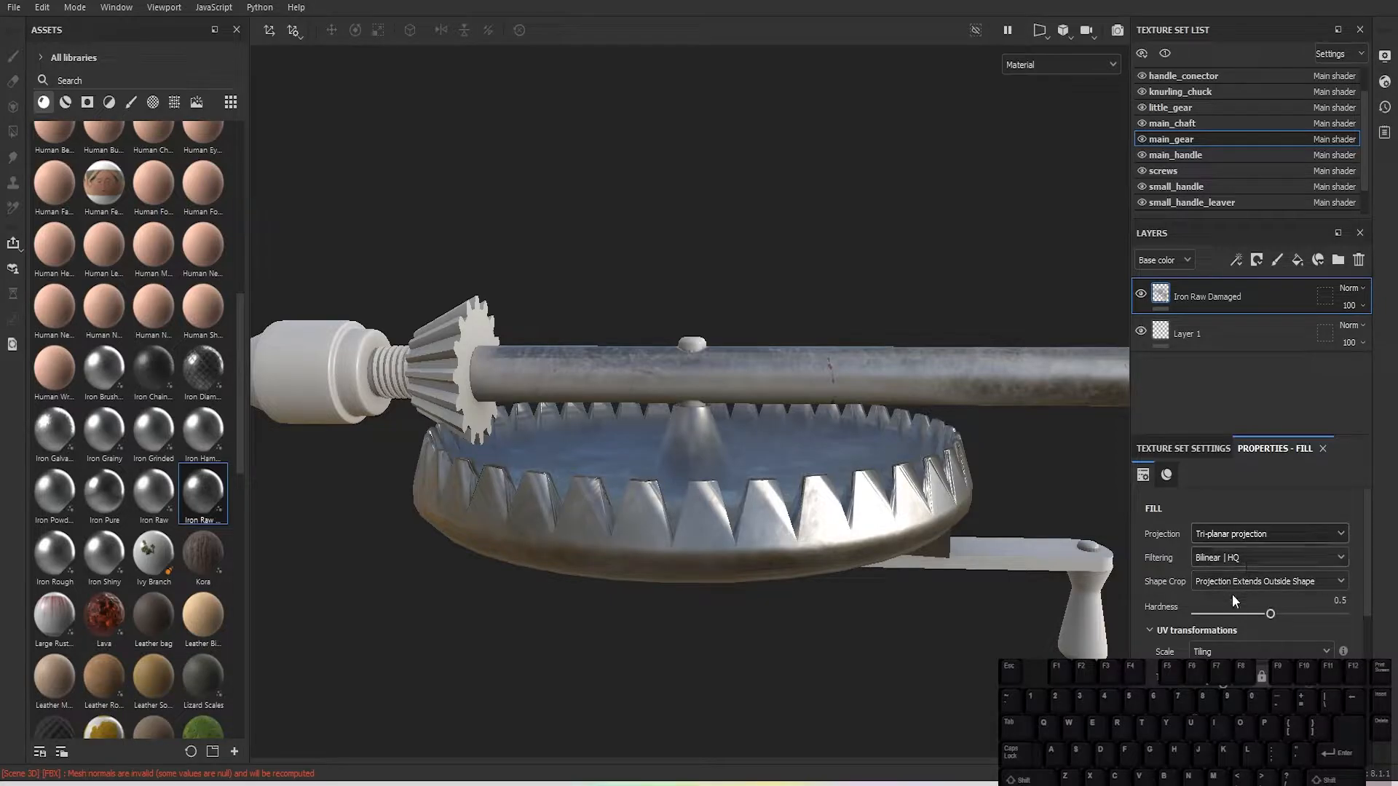
pyautogui.click(1231, 582)
pyautogui.click(1230, 583)
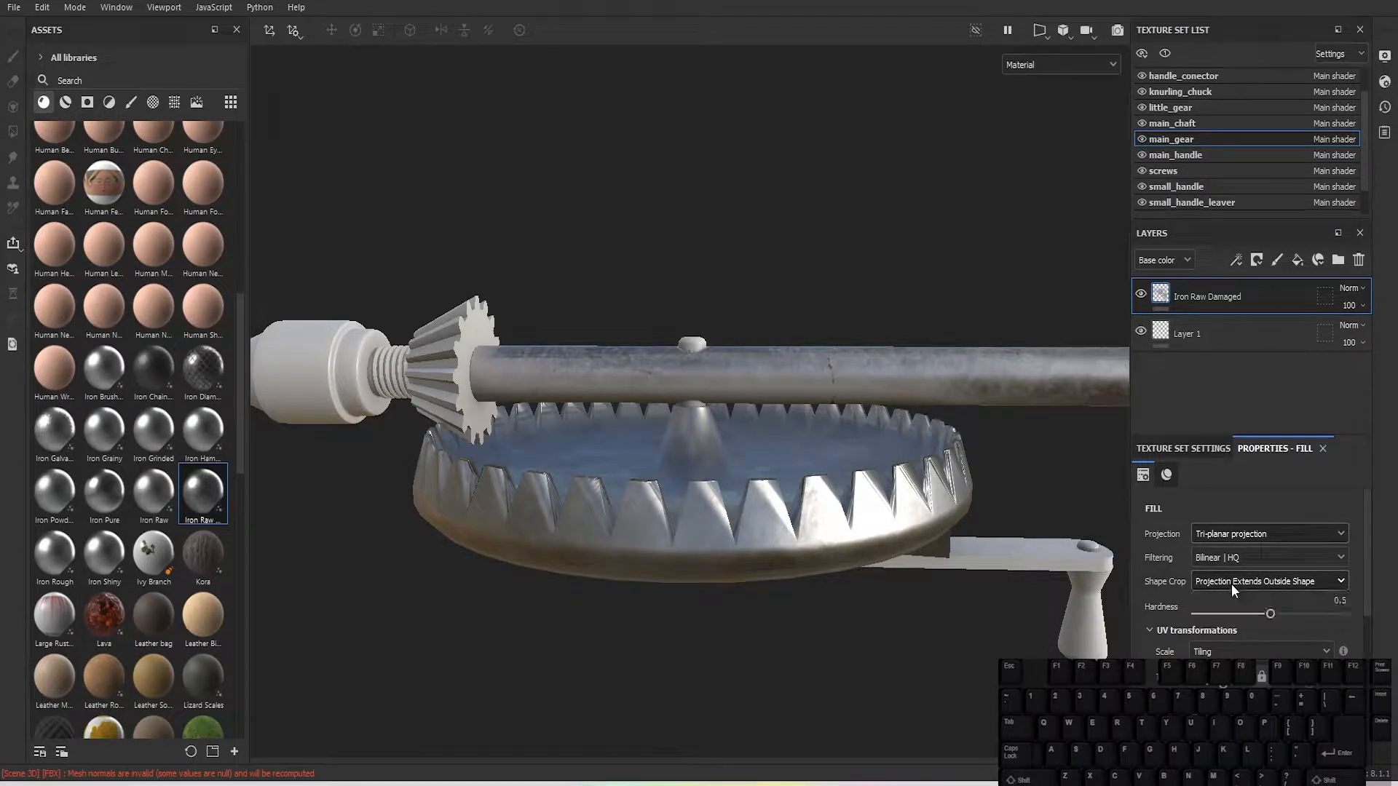
# Step: Set the UV scale mode of main_gear's Iron Raw Damaged layer to Physical size
pyautogui.click(1229, 655)
pyautogui.click(1223, 689)
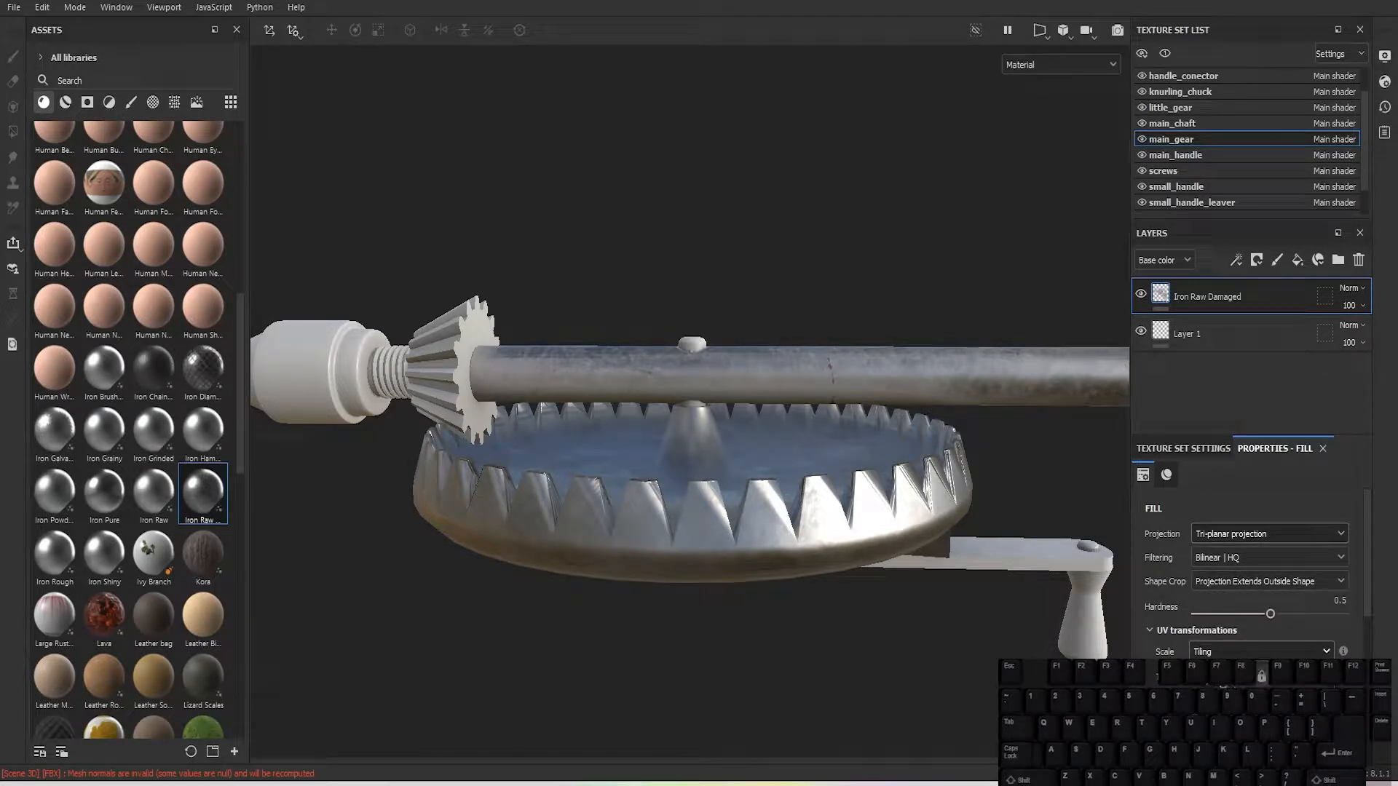
pyautogui.moveTo(843, 589)
pyautogui.keyDown('alt'); pyautogui.mouseDown()
pyautogui.moveTo(887, 544)
pyautogui.moveTo(895, 466)
pyautogui.moveTo(841, 715)
pyautogui.moveTo(808, 618)
pyautogui.moveTo(811, 601)
pyautogui.moveTo(842, 593)
pyautogui.mouseUp(); pyautogui.keyUp('alt')
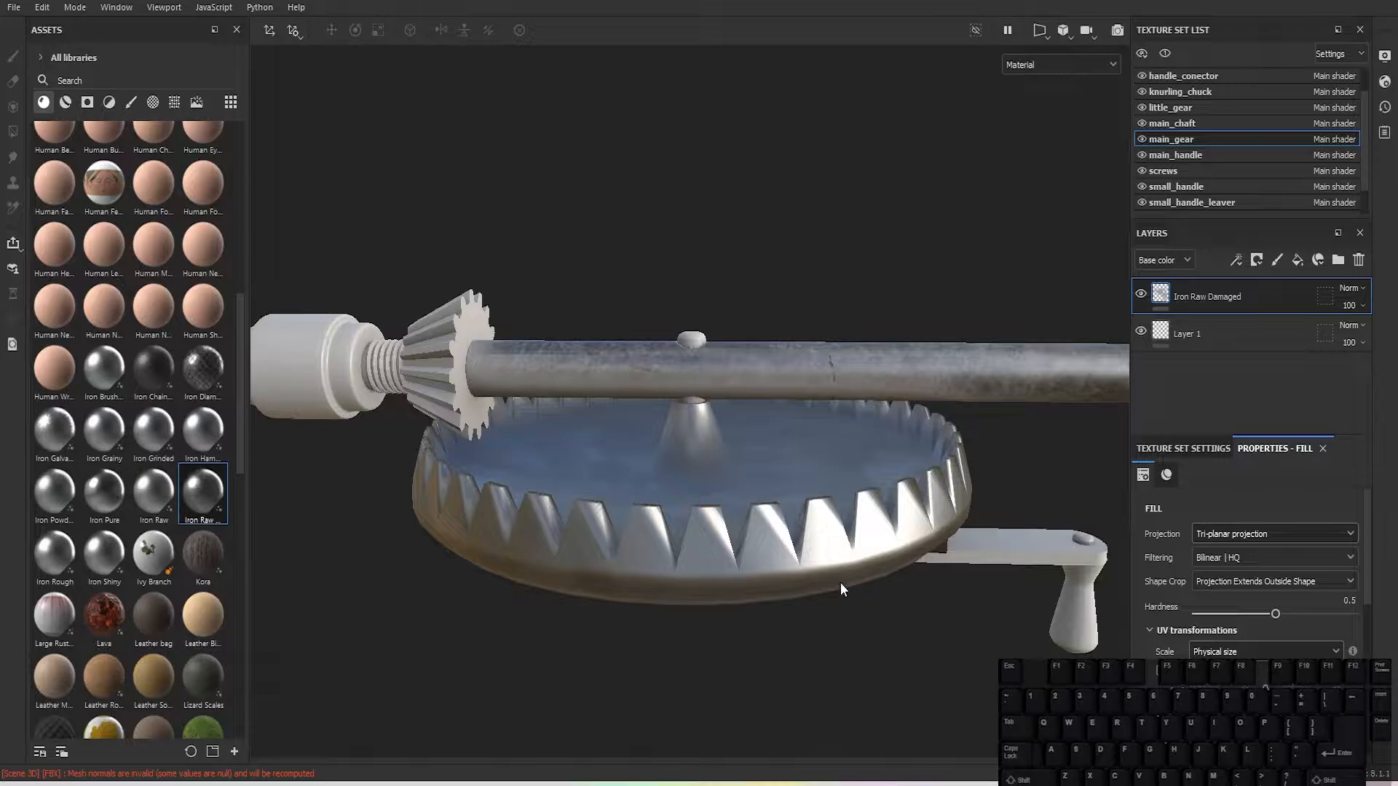
pyautogui.scroll(-6, 151, 297)
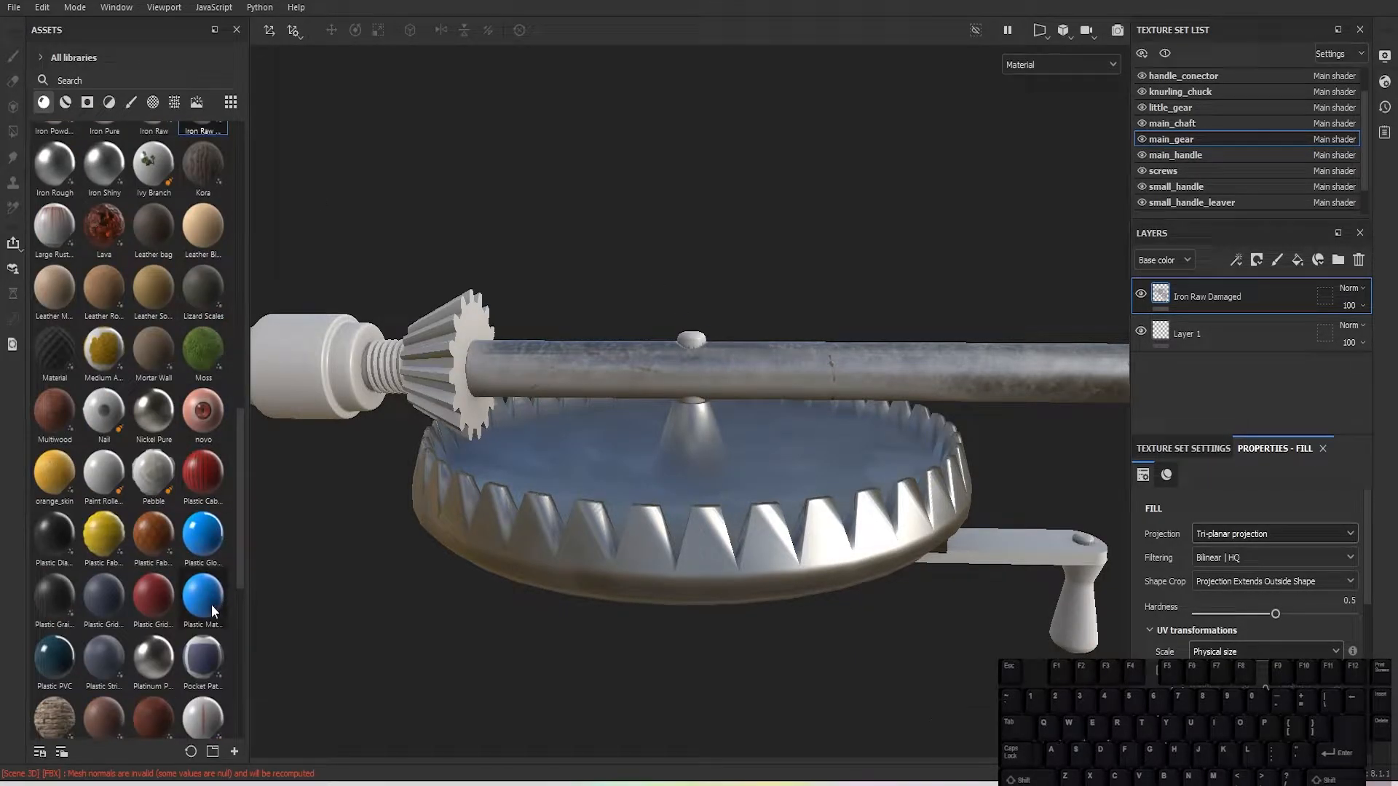
# Step: Add the Plastic Matte Pure material above main_gear's Iron Raw Damaged layer and set its base color to a dark yellow
pyautogui.moveTo(211, 604)
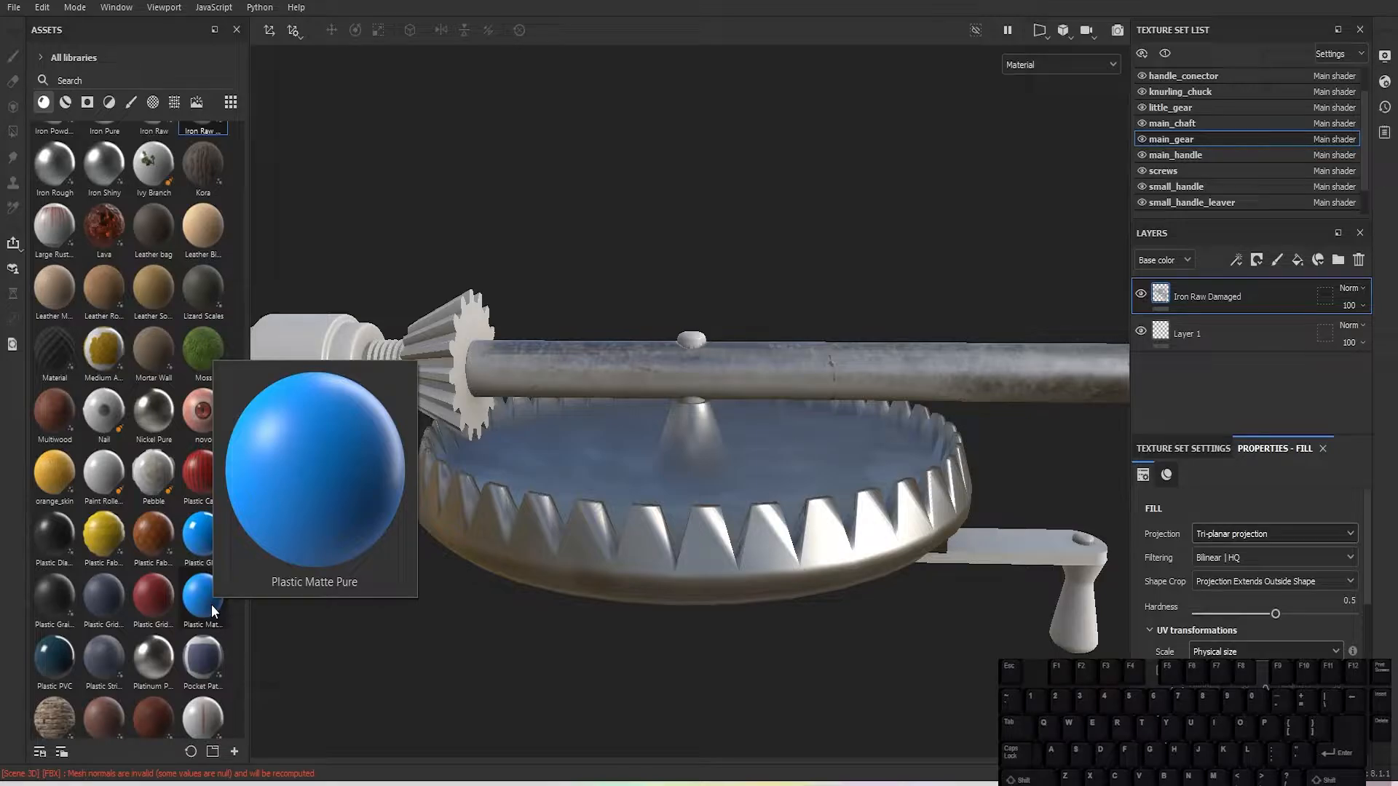
pyautogui.moveTo(211, 604); pyautogui.dragTo(1216, 283)
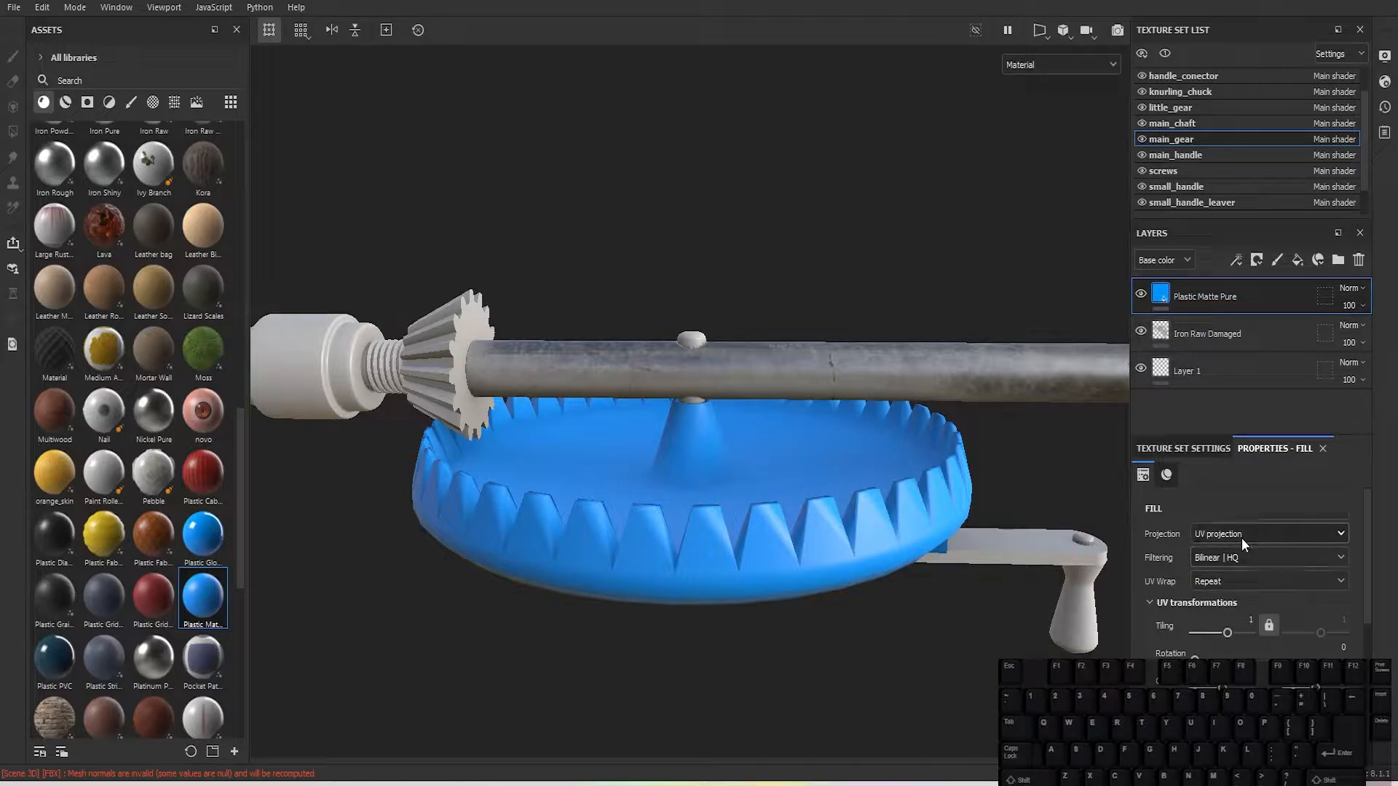
pyautogui.scroll(-2, 1266, 593)
pyautogui.scroll(-1, 1265, 592)
pyautogui.click(1243, 686)
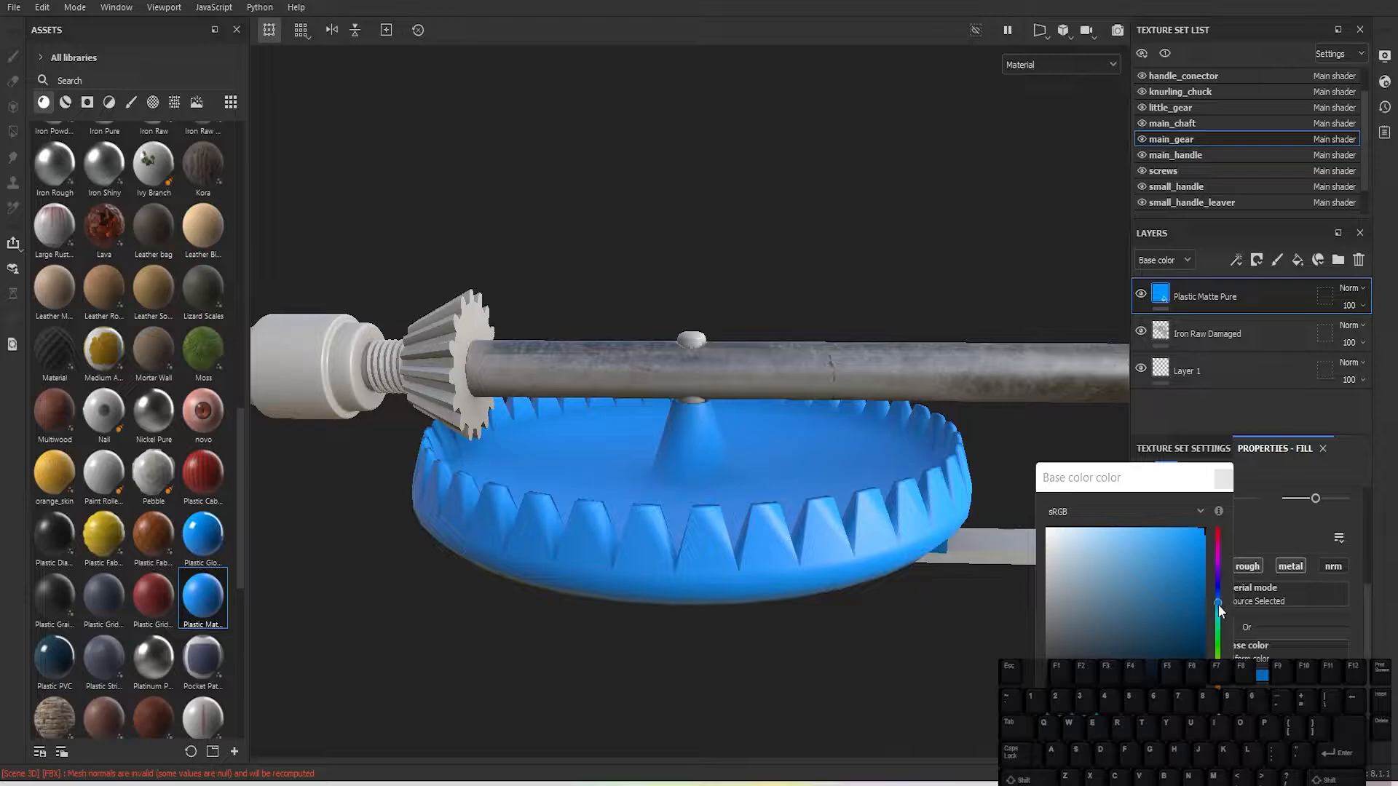
pyautogui.moveTo(1218, 603); pyautogui.dragTo(1218, 653)
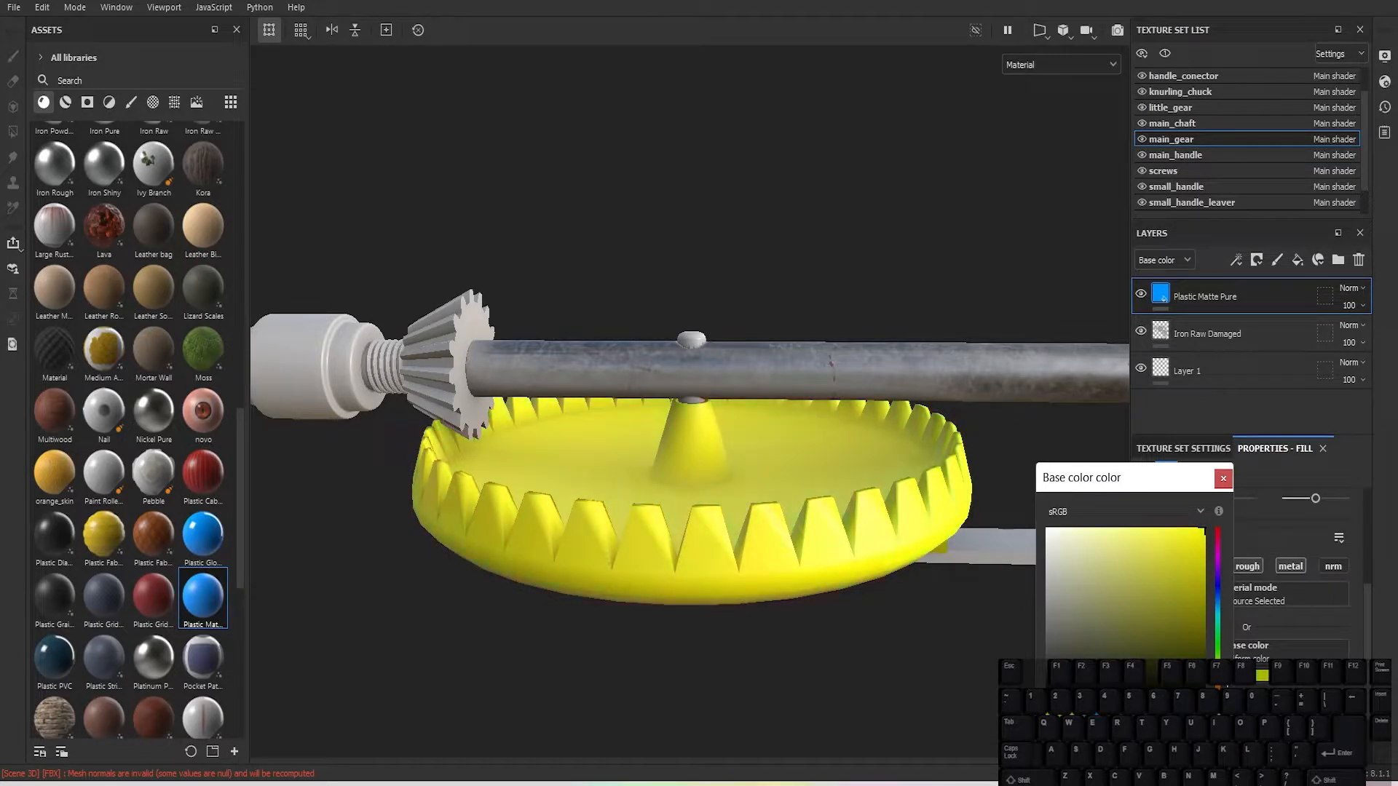
pyautogui.moveTo(1205, 532); pyautogui.dragTo(1207, 606)
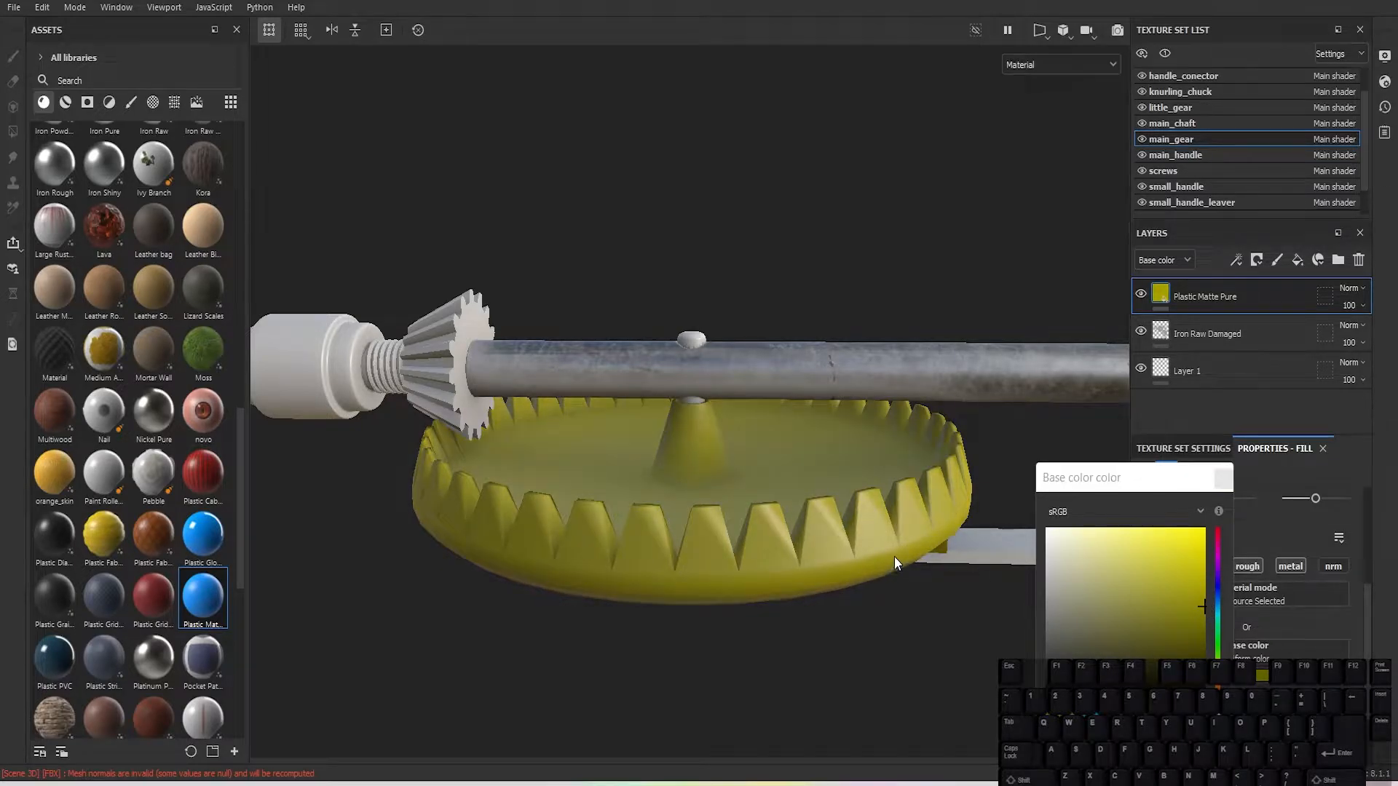
pyautogui.moveTo(894, 556)
pyautogui.keyDown('alt'); pyautogui.mouseDown()
pyautogui.moveTo(854, 466)
pyautogui.moveTo(861, 571)
pyautogui.moveTo(834, 491)
pyautogui.moveTo(871, 184)
pyautogui.moveTo(827, 561)
pyautogui.mouseUp(); pyautogui.keyUp('alt')
pyautogui.keyDown('alt'); pyautogui.moveTo(827, 562); pyautogui.dragTo(712, 458, button='middle'); pyautogui.keyUp('alt')
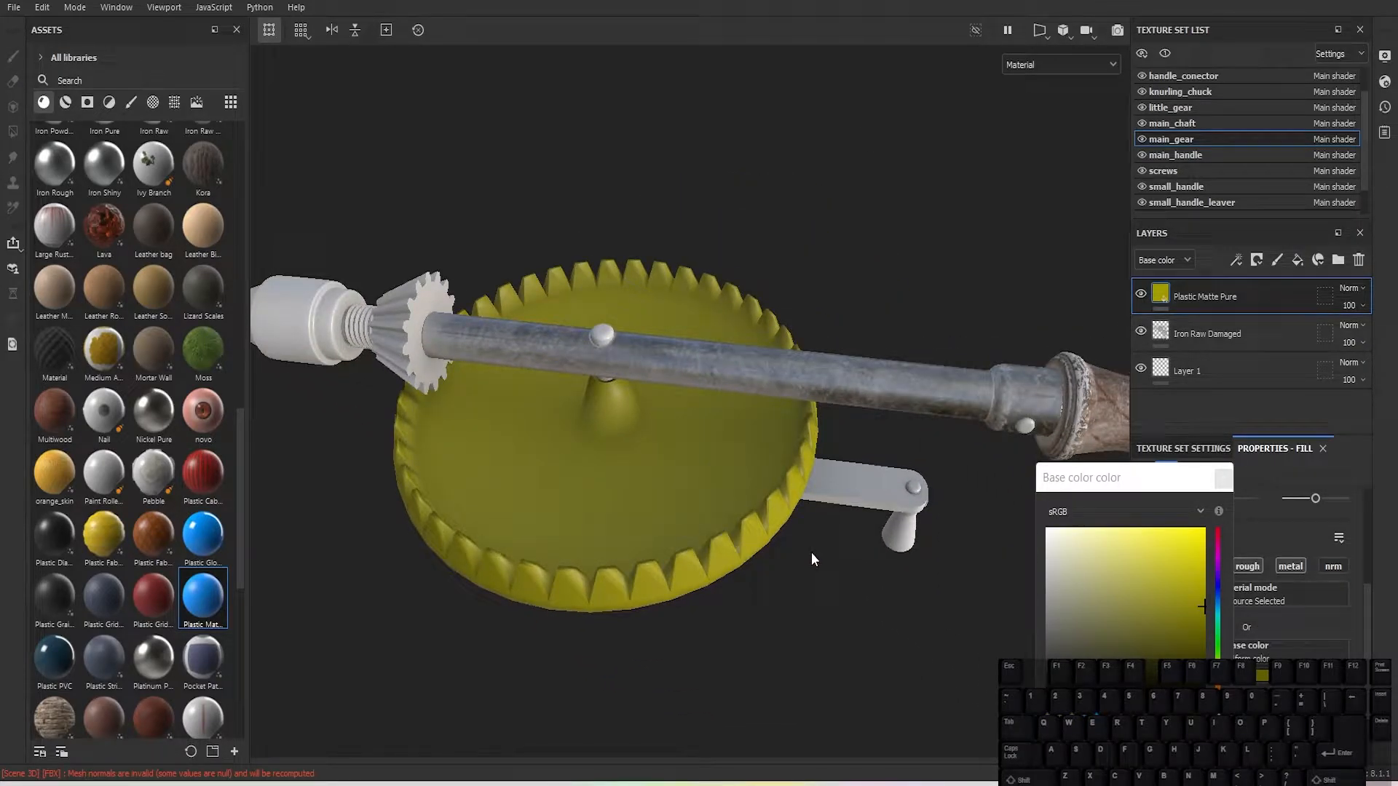
pyautogui.keyDown('alt'); pyautogui.moveTo(729, 601); pyautogui.dragTo(779, 459); pyautogui.keyUp('alt')
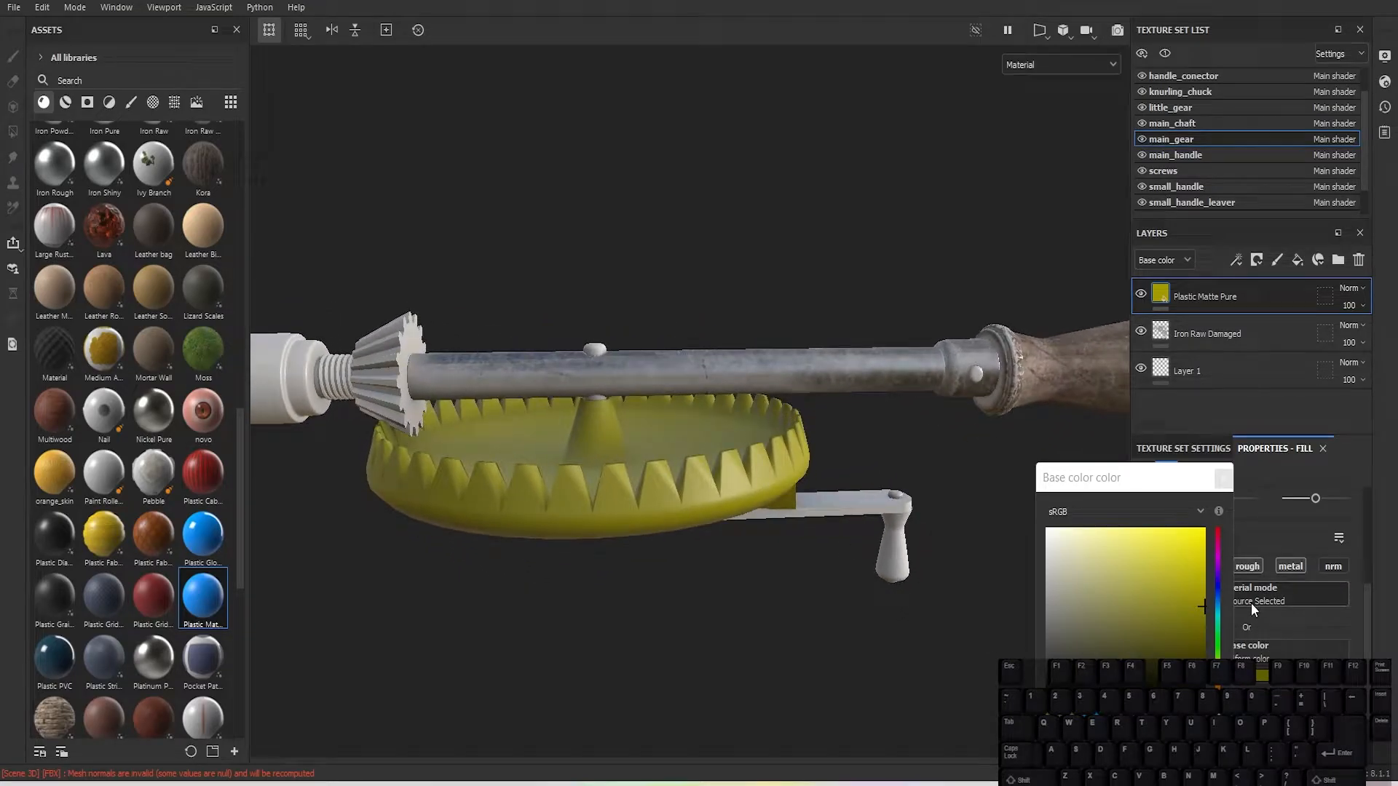
pyautogui.click(1202, 612)
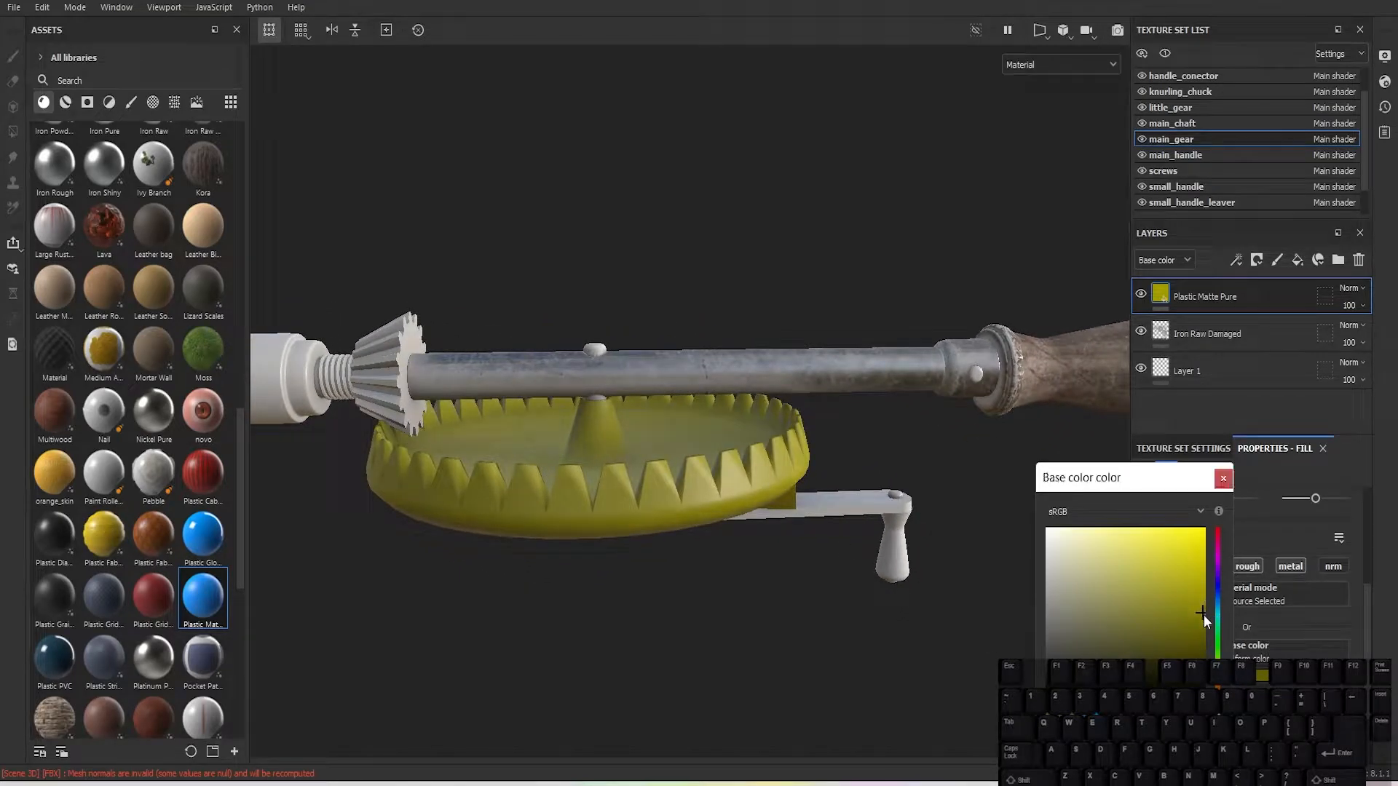
pyautogui.click(1224, 478)
# Step: Try the Linear dodge (Add), Subtract and Overlay blend modes on main_gear's Plastic Matte Pure layer, ending back on Normal
pyautogui.click(1353, 288)
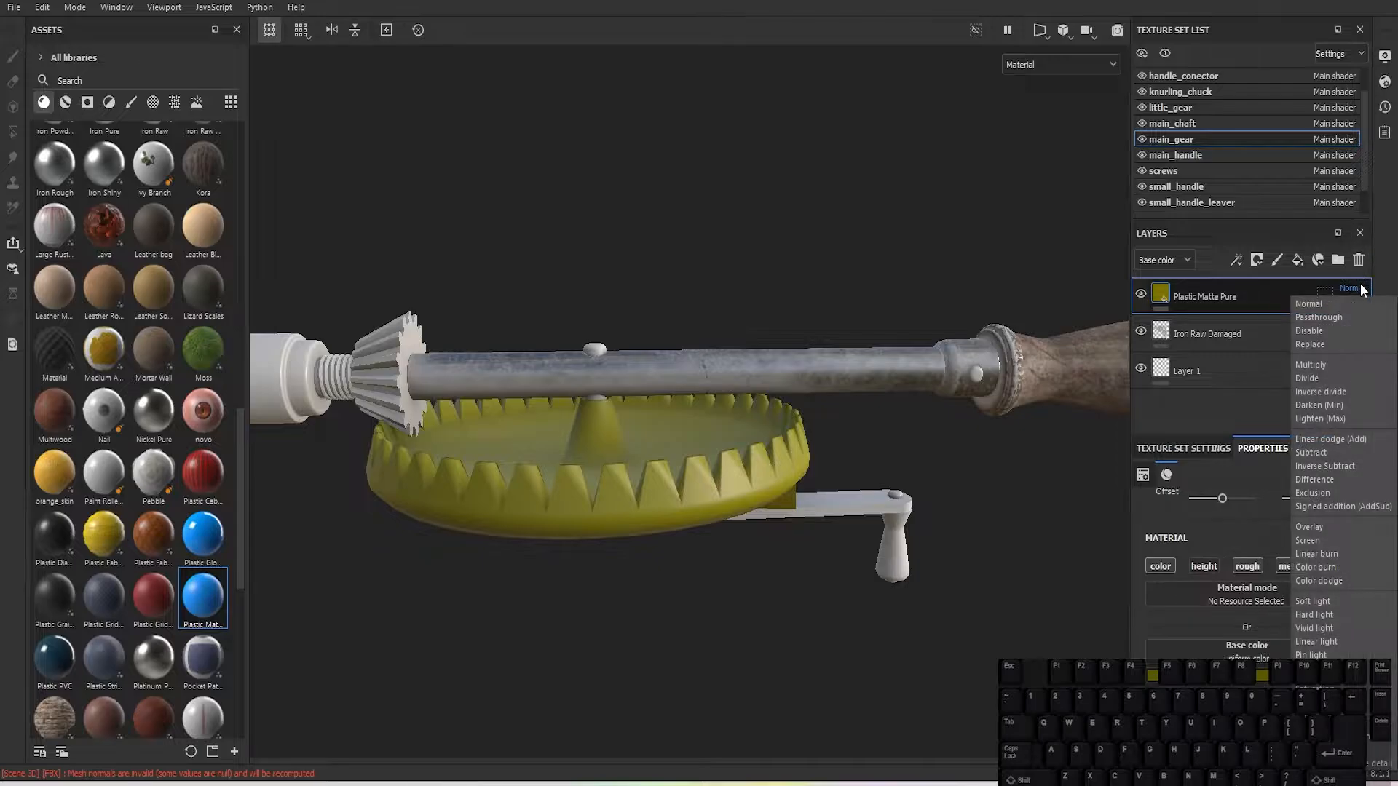
pyautogui.click(1343, 438)
pyautogui.scroll(5, 513, 505)
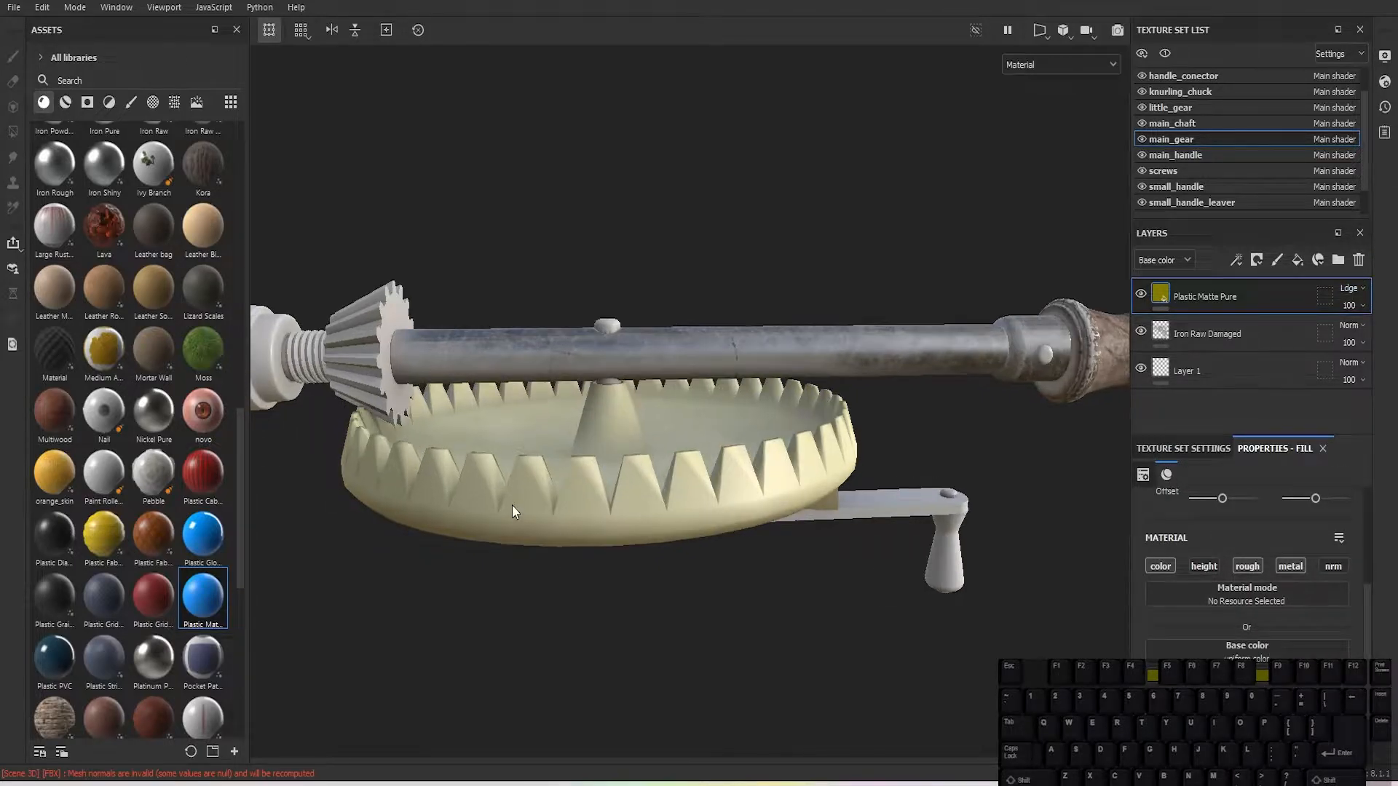
pyautogui.keyDown('alt'); pyautogui.moveTo(512, 505); pyautogui.dragTo(622, 500); pyautogui.keyUp('alt')
pyautogui.scroll(-1, 622, 500)
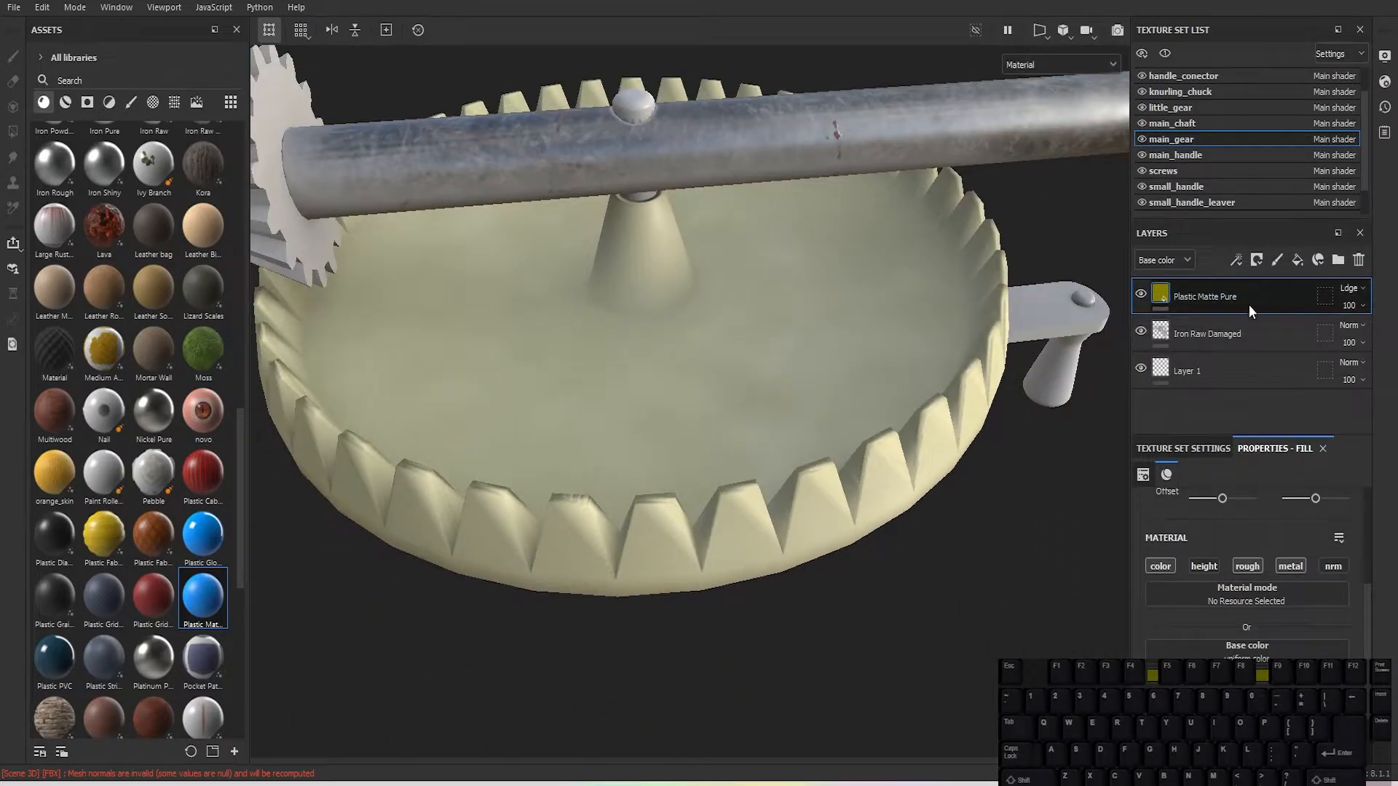
pyautogui.click(1348, 289)
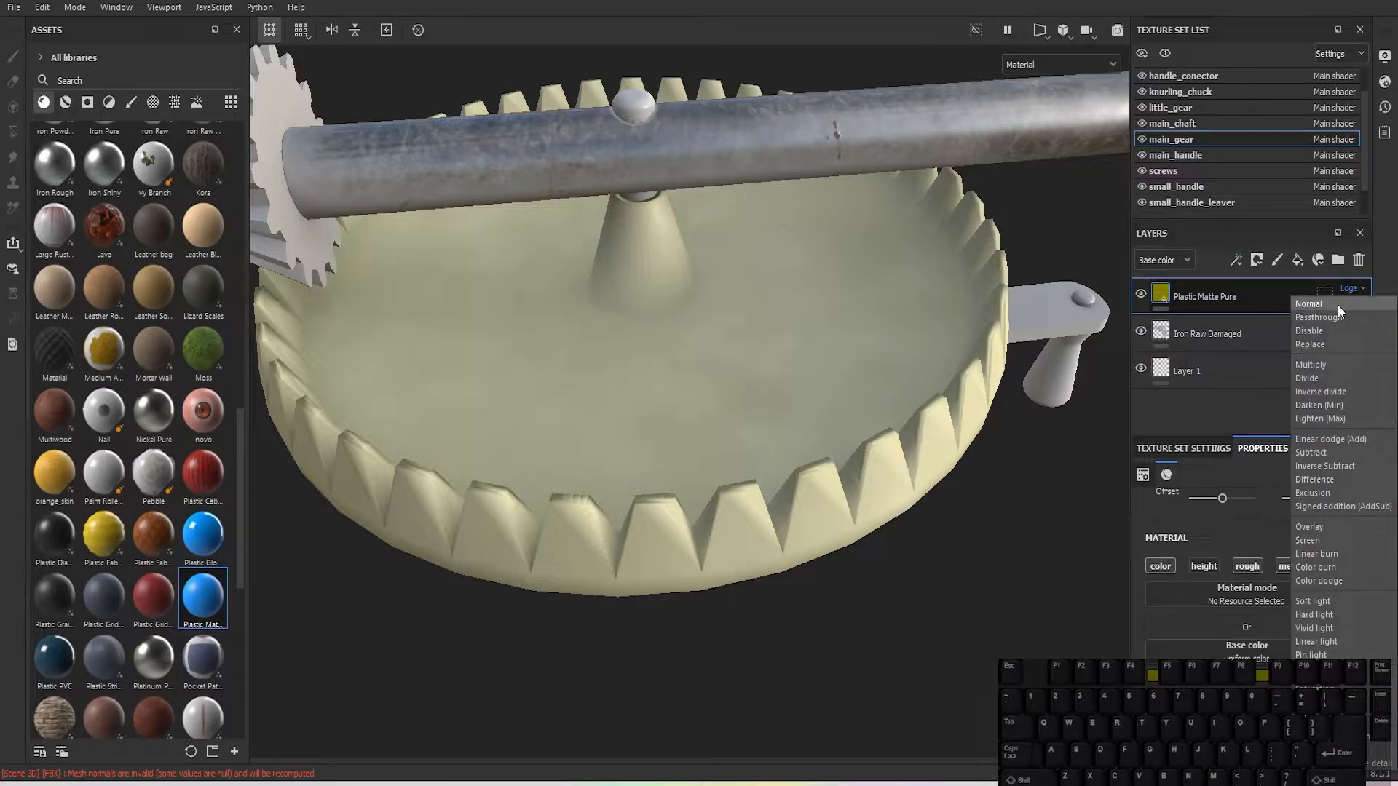
pyautogui.click(1328, 450)
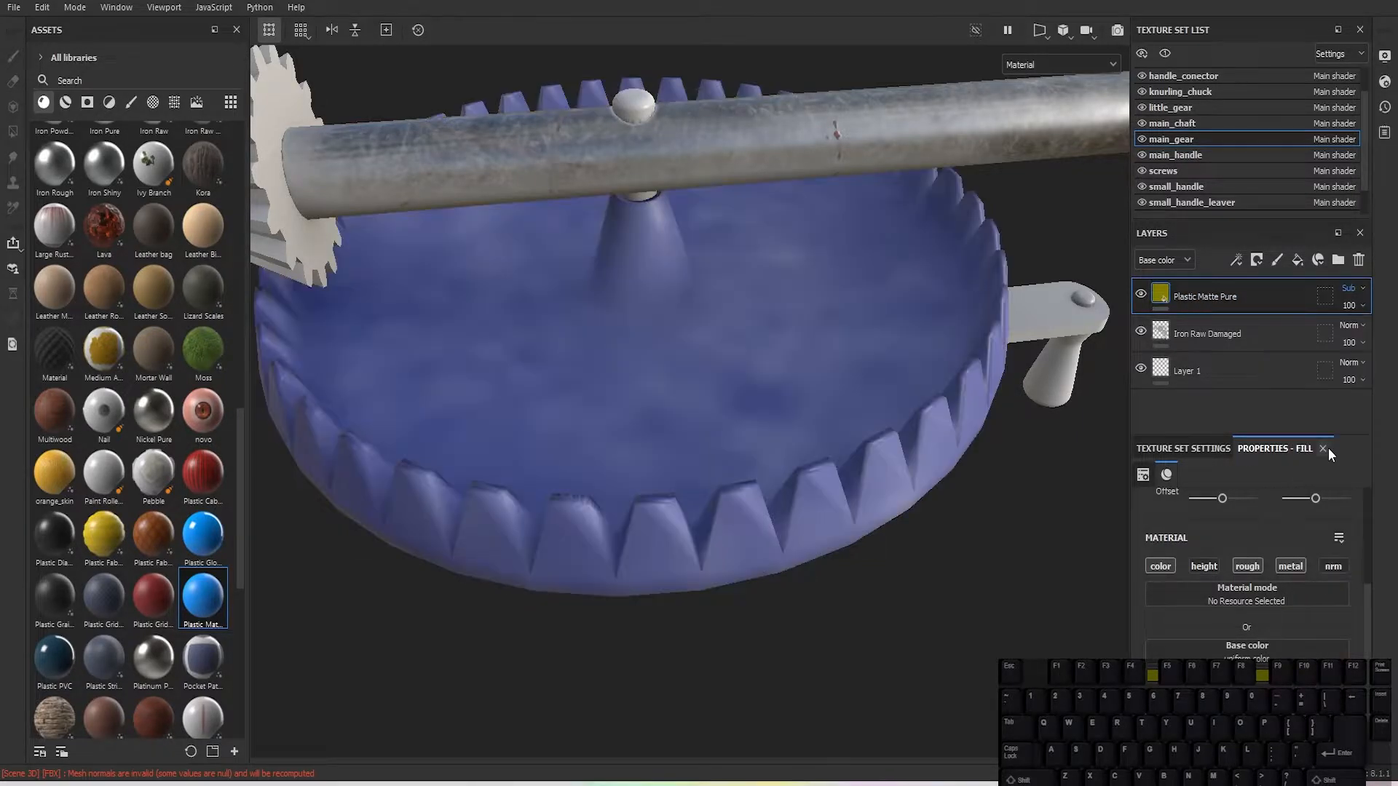
pyautogui.click(1355, 290)
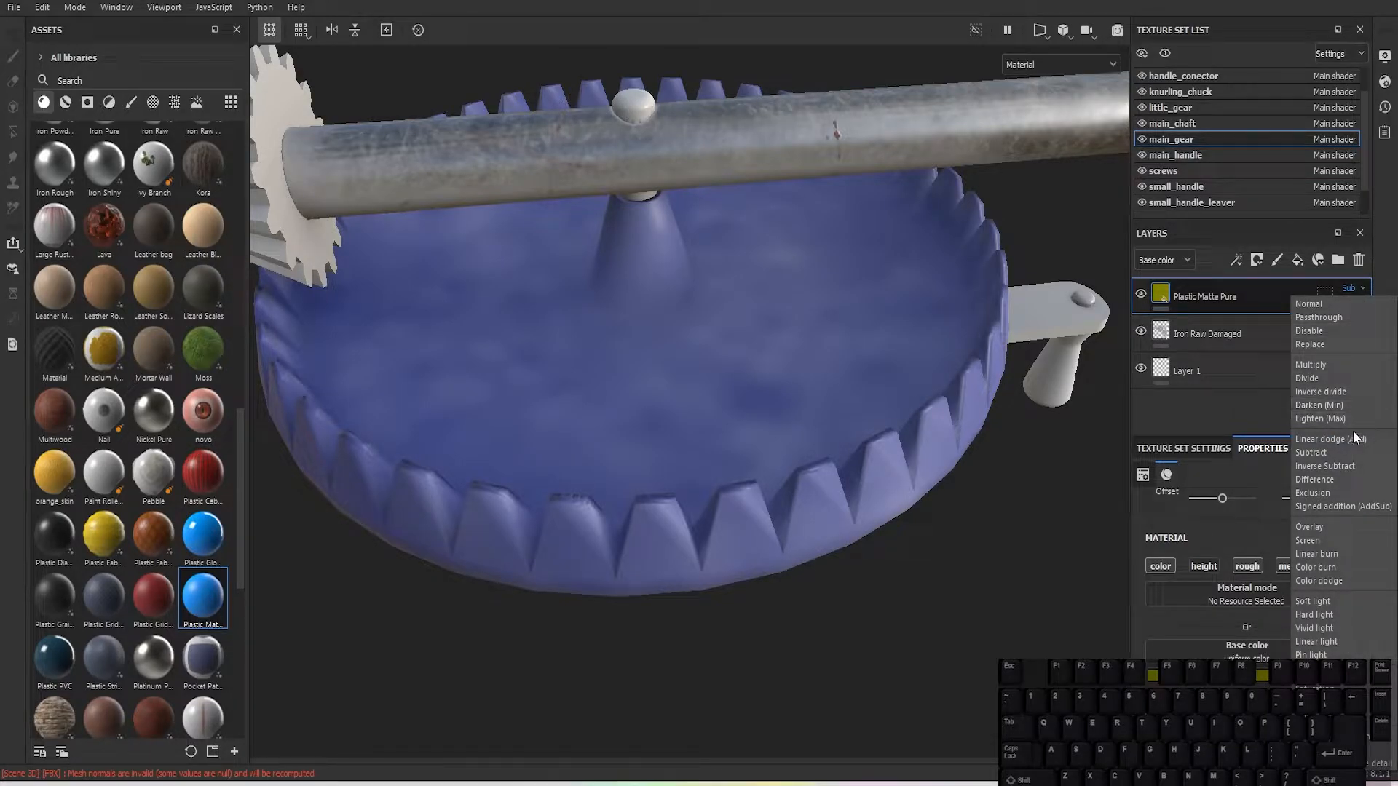
pyautogui.click(1330, 527)
pyautogui.keyDown('alt'); pyautogui.moveTo(939, 524); pyautogui.dragTo(915, 362); pyautogui.keyUp('alt')
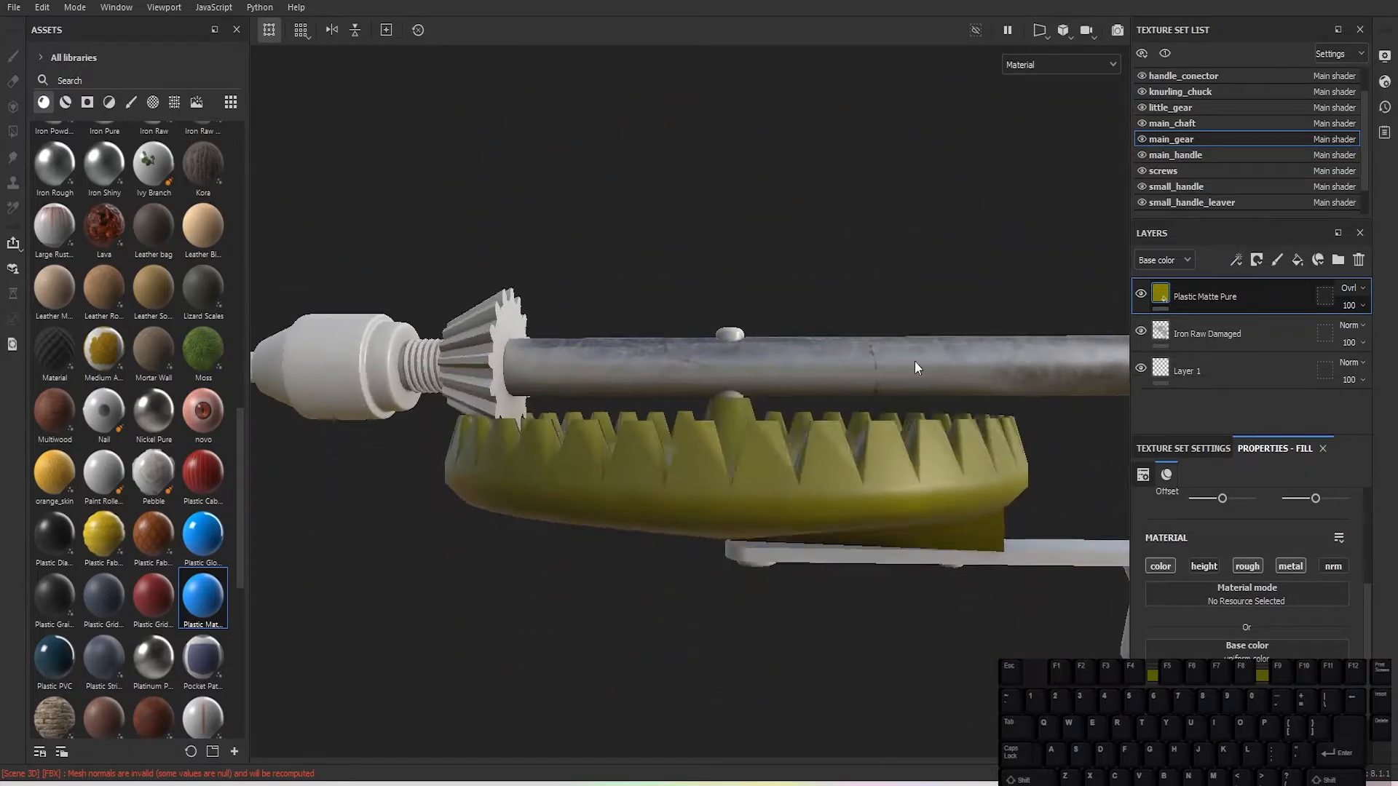
pyautogui.click(1358, 288)
pyautogui.click(1352, 303)
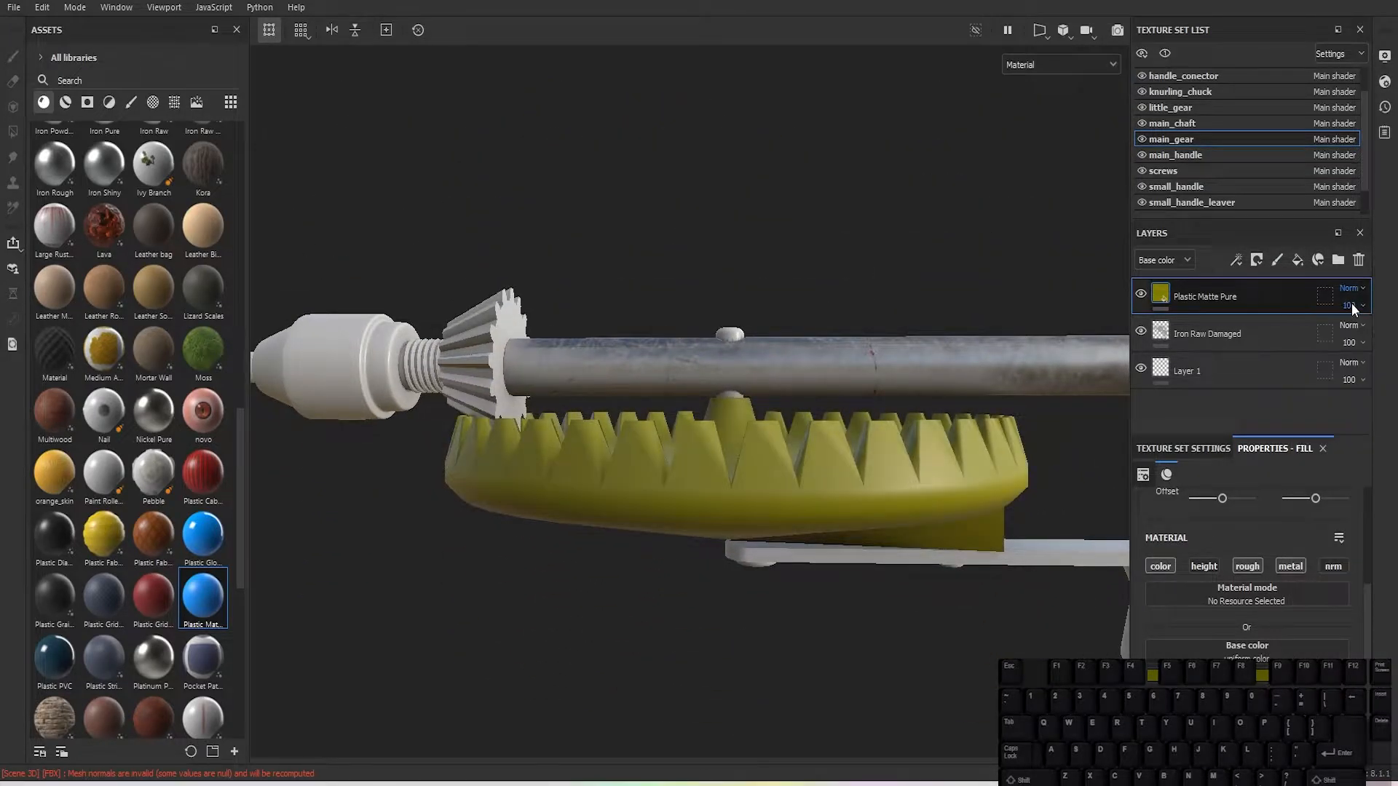
# Step: Brighten the Plastic Matte Pure layer's yellow base color slightly
pyautogui.keyDown('alt'); pyautogui.moveTo(829, 394); pyautogui.dragTo(833, 490); pyautogui.keyUp('alt')
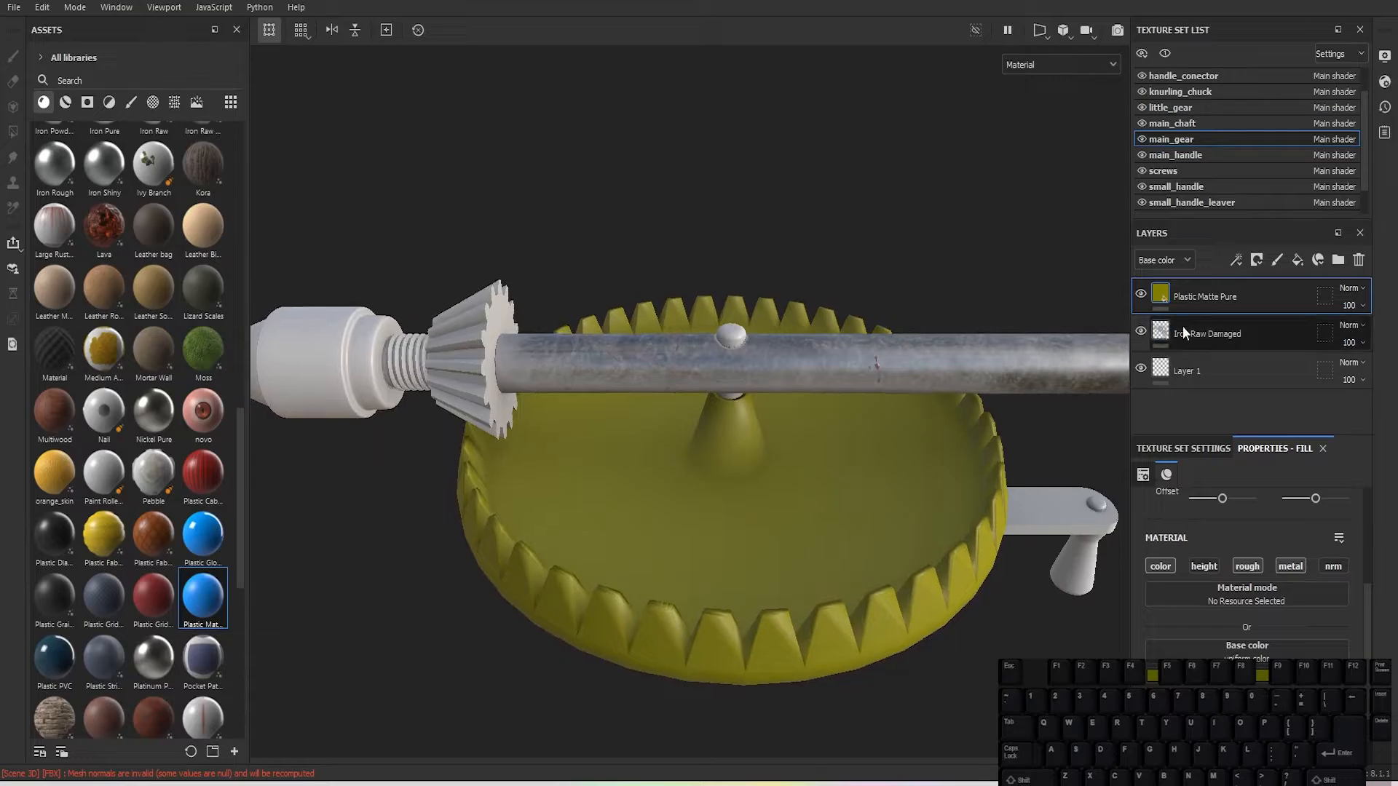
pyautogui.click(1234, 681)
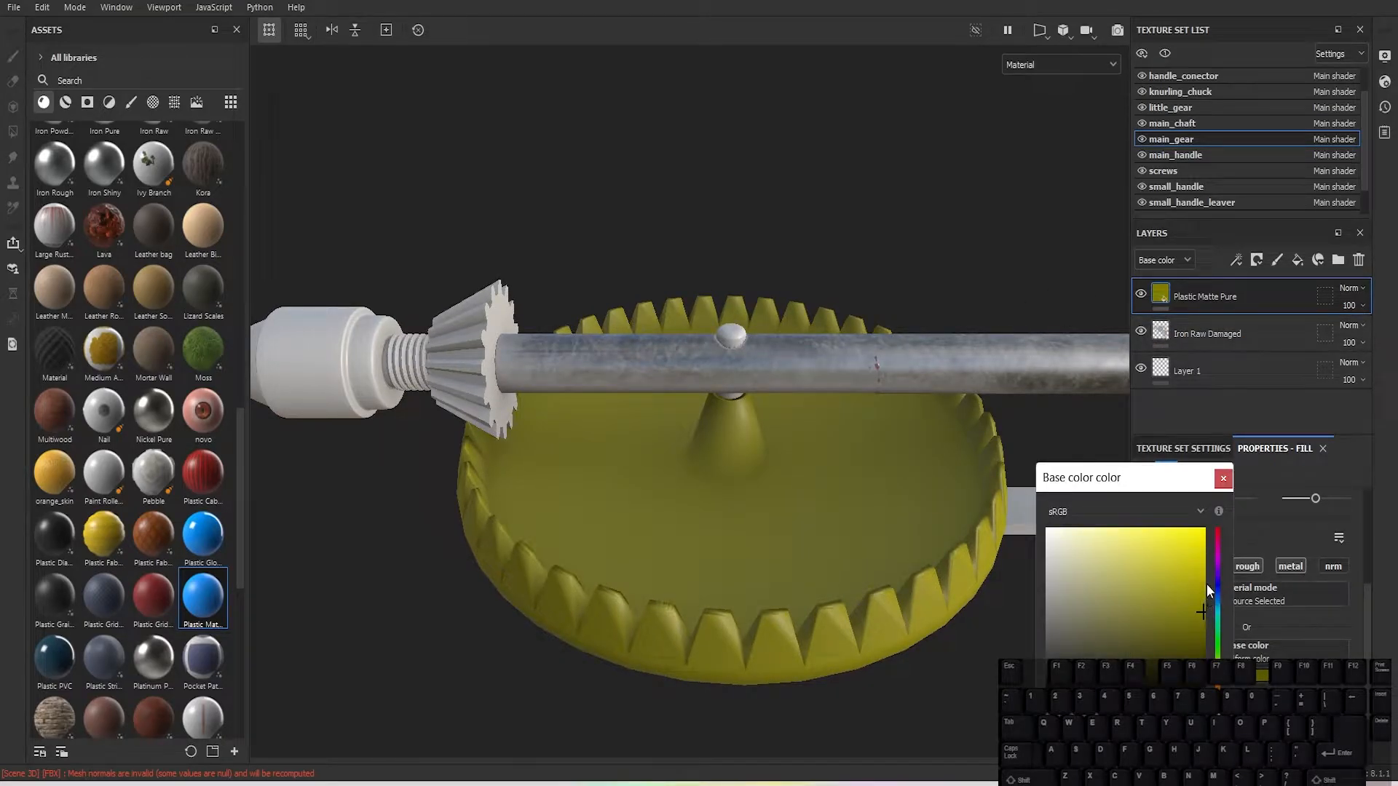
pyautogui.moveTo(1204, 607); pyautogui.dragTo(1204, 591)
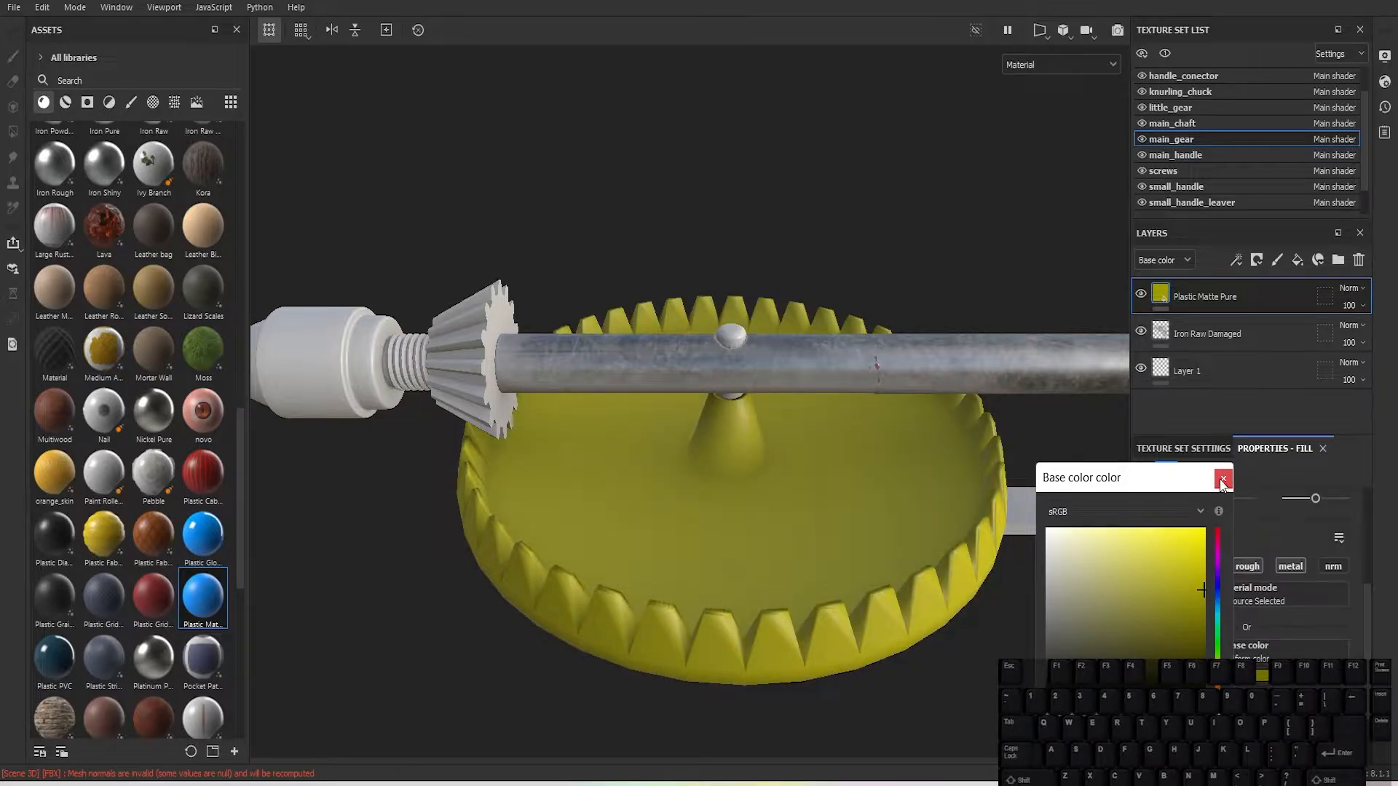
pyautogui.keyDown('alt'); pyautogui.moveTo(954, 473); pyautogui.dragTo(817, 466); pyautogui.keyUp('alt')
pyautogui.keyDown('alt'); pyautogui.moveTo(818, 466); pyautogui.dragTo(731, 468, button='middle'); pyautogui.keyUp('alt')
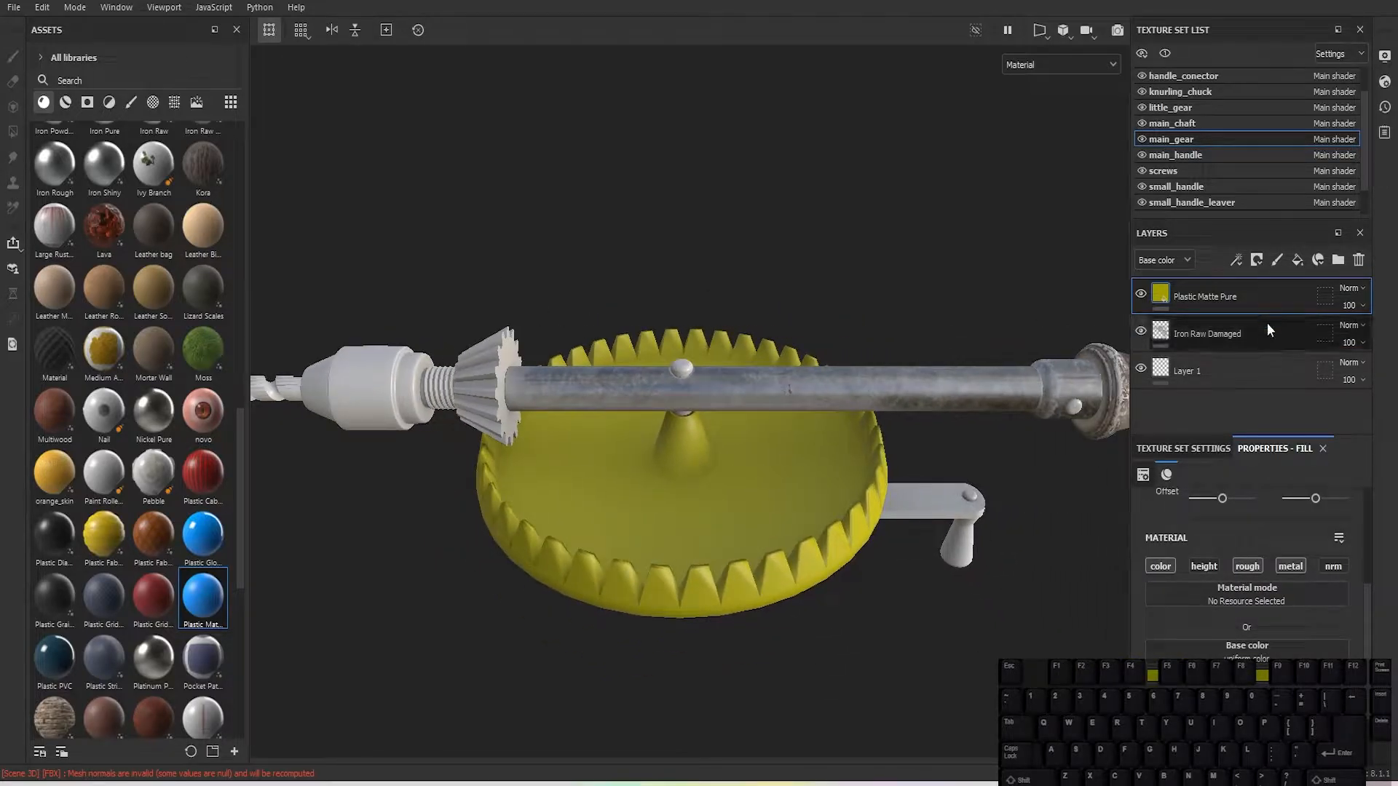
# Step: Add a fill layer above Plastic Matte Pure with a black mask driven by a Metal Edge Wear generator
pyautogui.click(1297, 260)
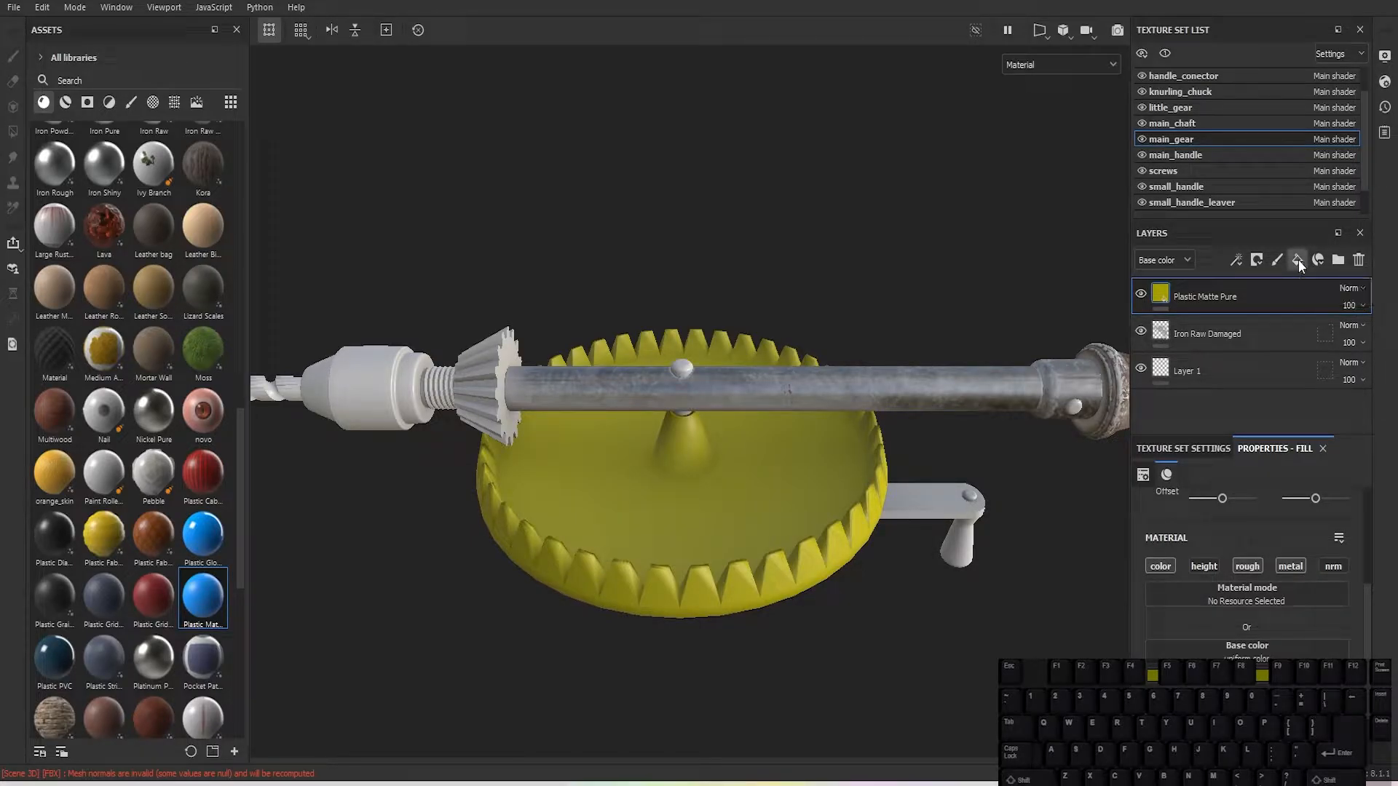
pyautogui.click(1256, 260)
pyautogui.click(1282, 306)
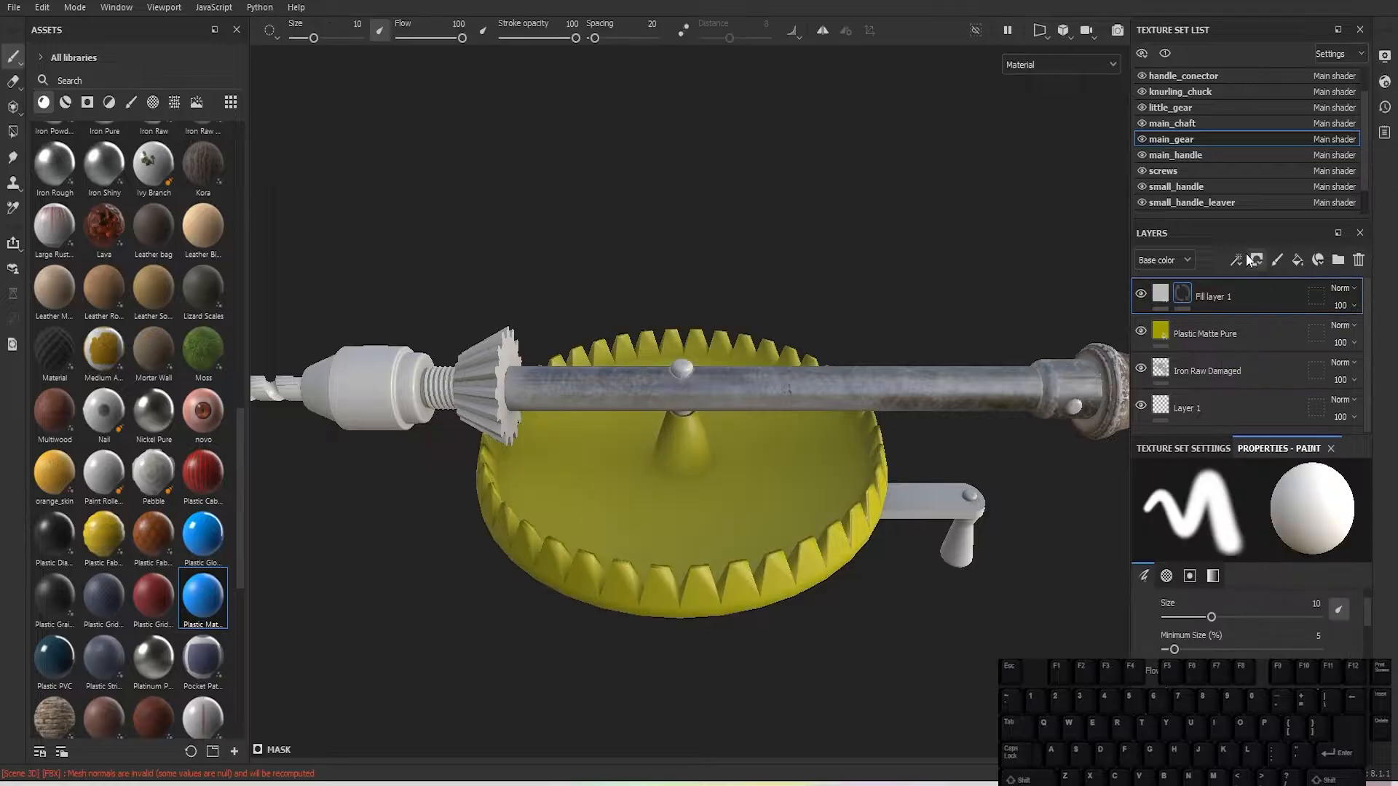
pyautogui.click(1232, 261)
pyautogui.click(1248, 282)
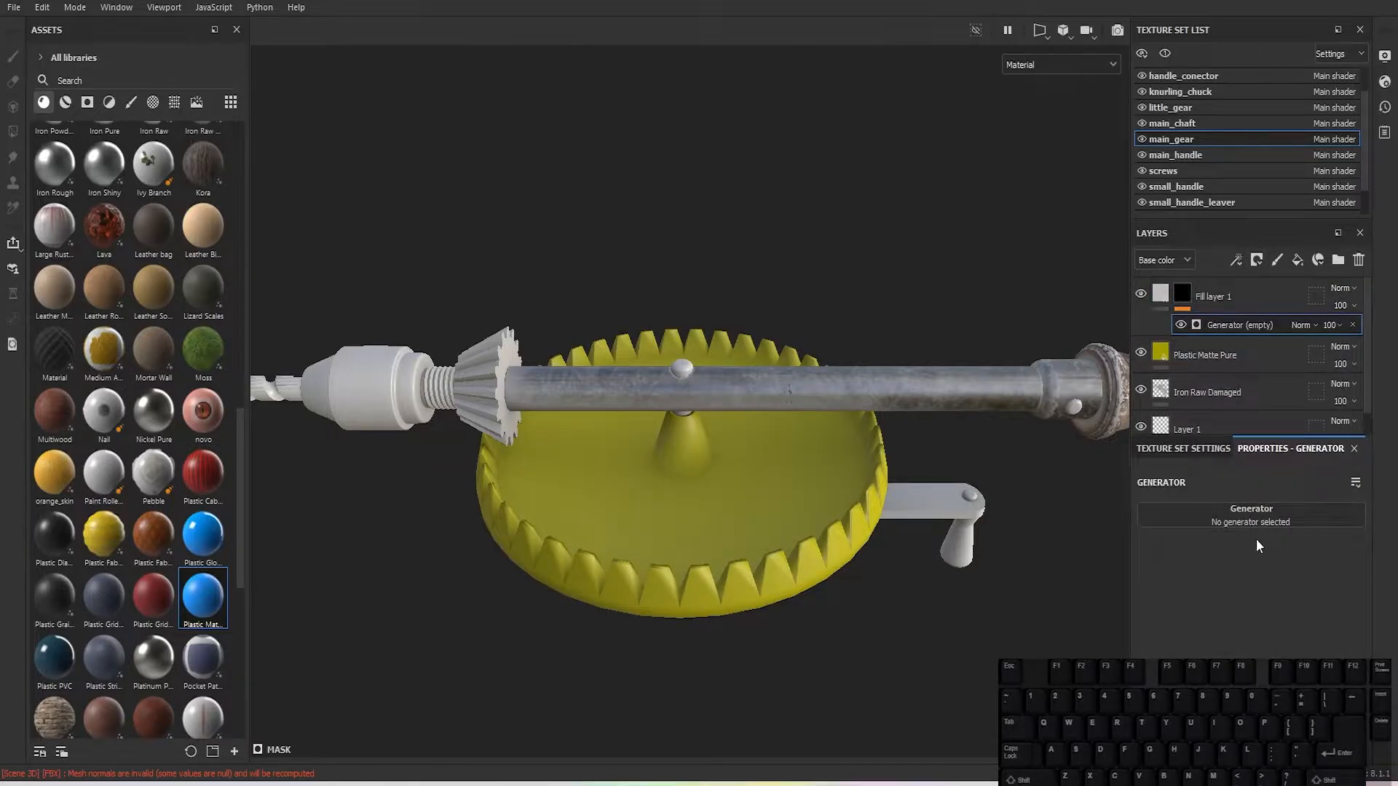
pyautogui.click(1240, 517)
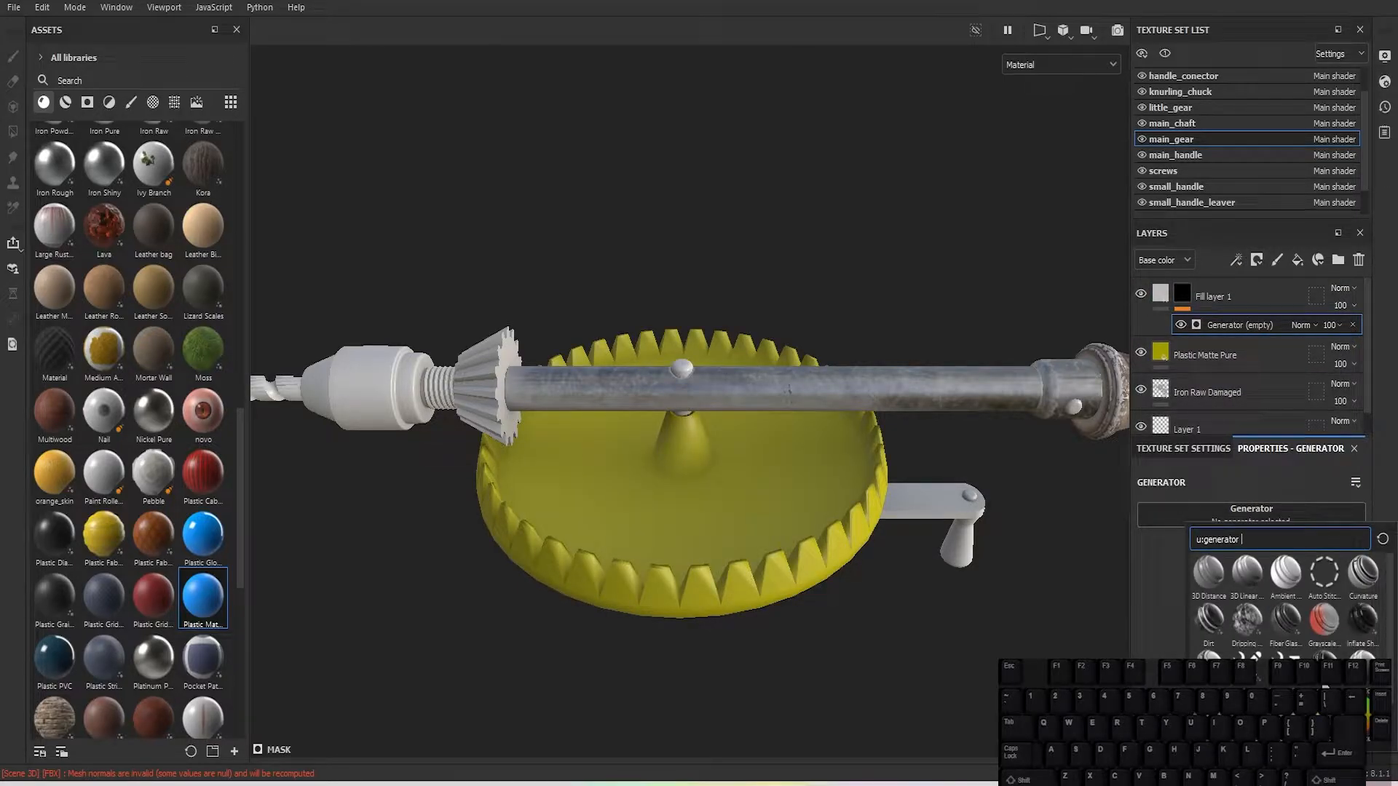
pyautogui.click(1322, 675)
# Step: Set the Metal Edge Wear generator's Wear Level to 0.28 and inspect the worn edges on the gear teeth
pyautogui.keyDown('alt'); pyautogui.moveTo(827, 626); pyautogui.dragTo(726, 557); pyautogui.keyUp('alt')
pyautogui.scroll(2, 726, 557)
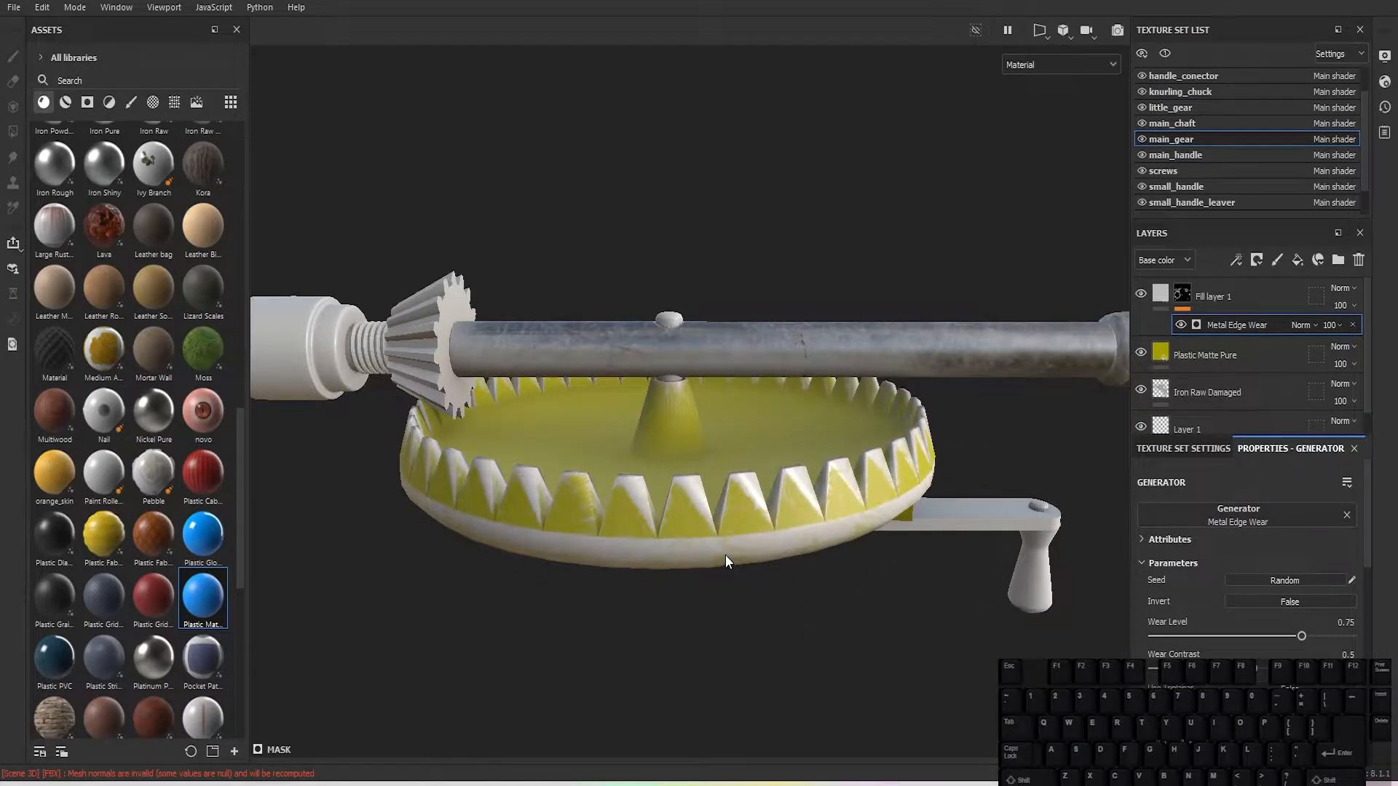
pyautogui.click(1203, 636)
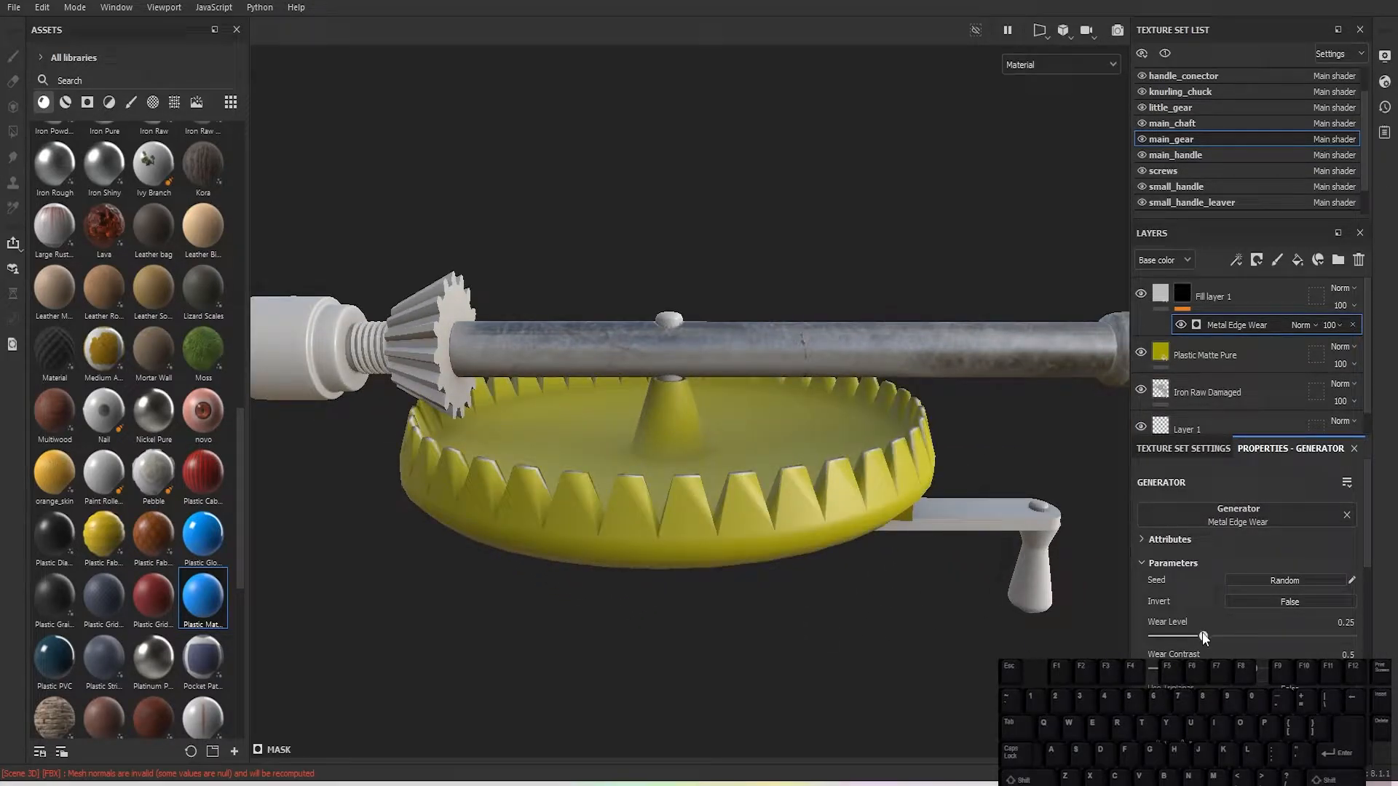
pyautogui.moveTo(1203, 634); pyautogui.dragTo(1209, 636)
pyautogui.keyDown('alt'); pyautogui.moveTo(740, 492); pyautogui.dragTo(757, 564); pyautogui.keyUp('alt')
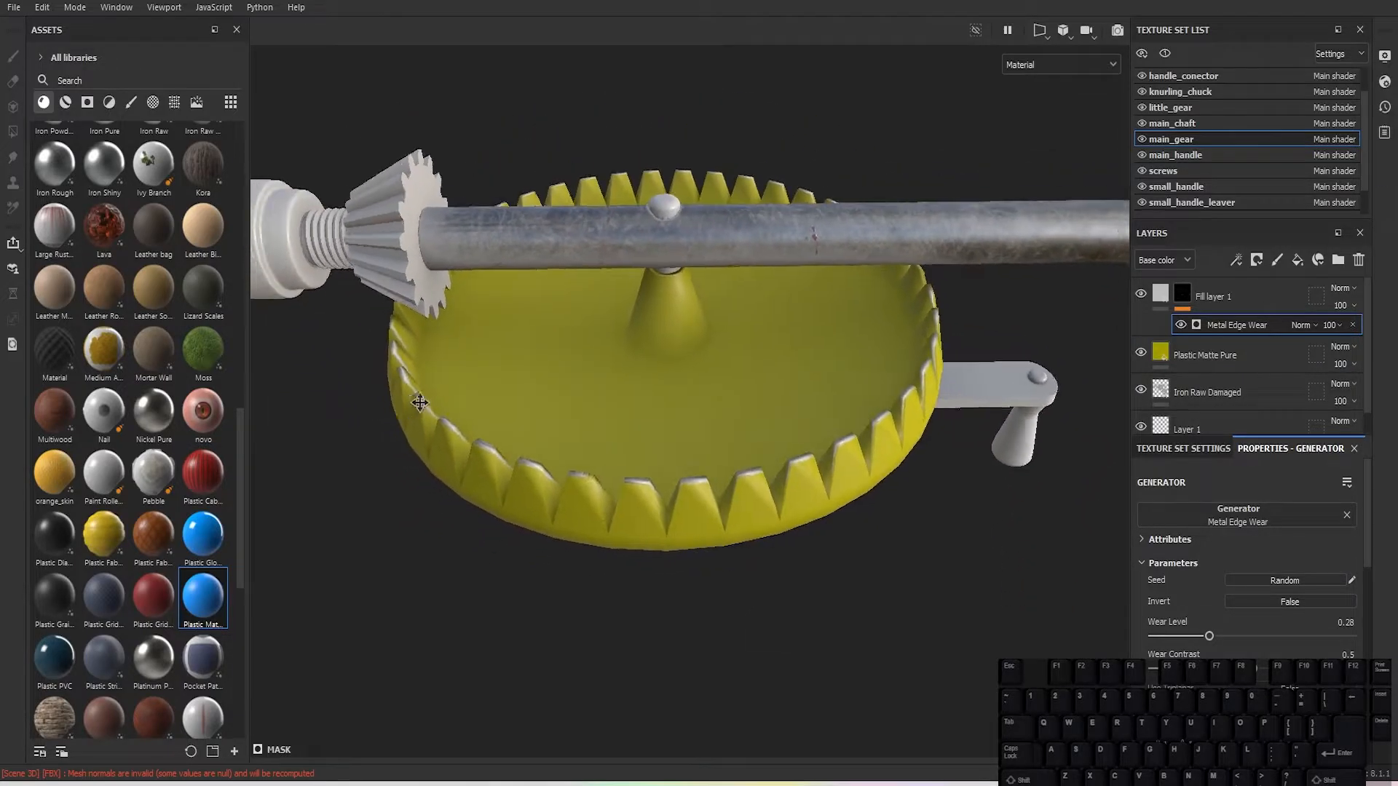
pyautogui.keyDown('alt'); pyautogui.moveTo(451, 382); pyautogui.dragTo(604, 364, button='middle'); pyautogui.keyUp('alt')
pyautogui.scroll(2, 617, 351)
pyautogui.keyDown('alt'); pyautogui.moveTo(618, 351); pyautogui.dragTo(630, 388); pyautogui.keyUp('alt')
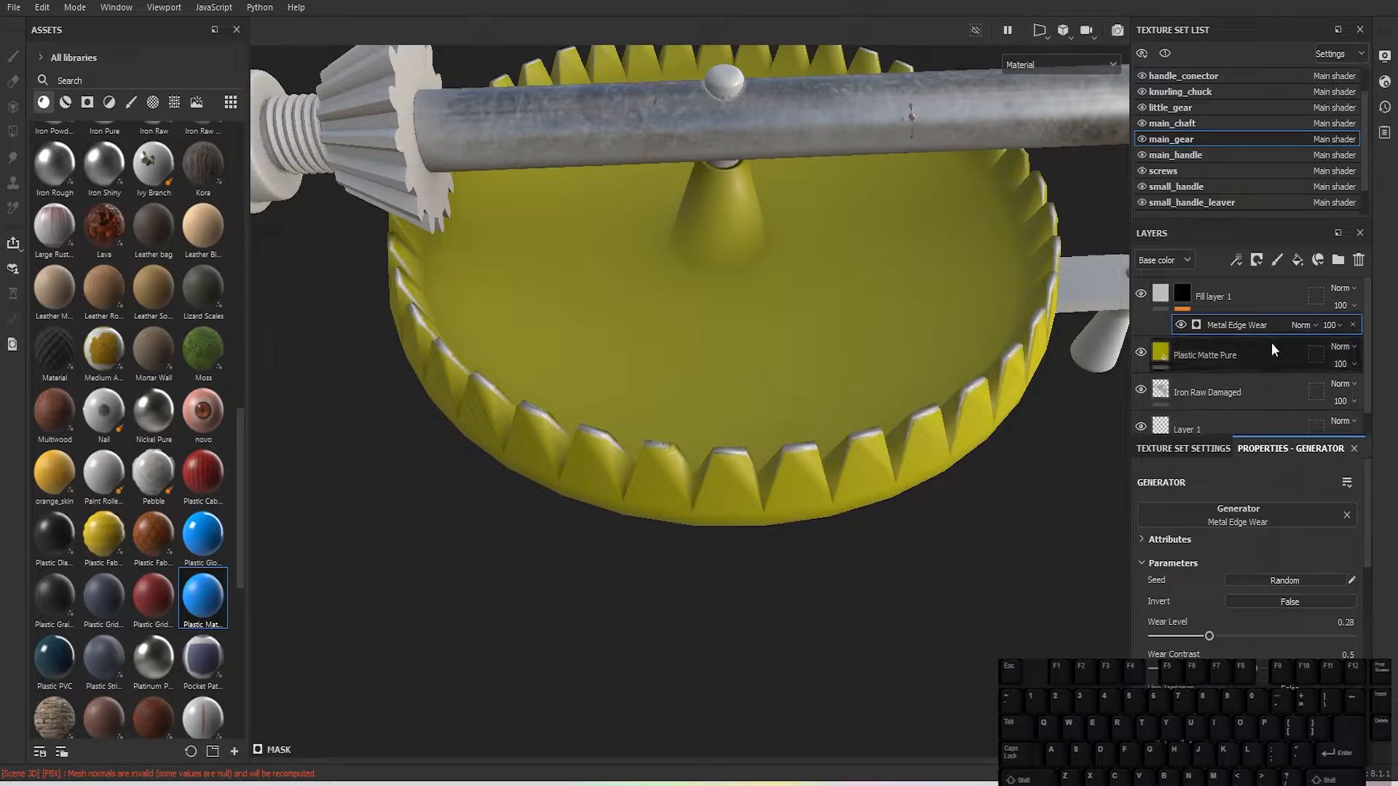
pyautogui.keyDown('alt'); pyautogui.moveTo(689, 388); pyautogui.dragTo(724, 426); pyautogui.keyUp('alt')
# Step: Add a second fill layer on top of main_gear's stack with a black mask driven by a Dirt generator
pyautogui.click(1295, 259)
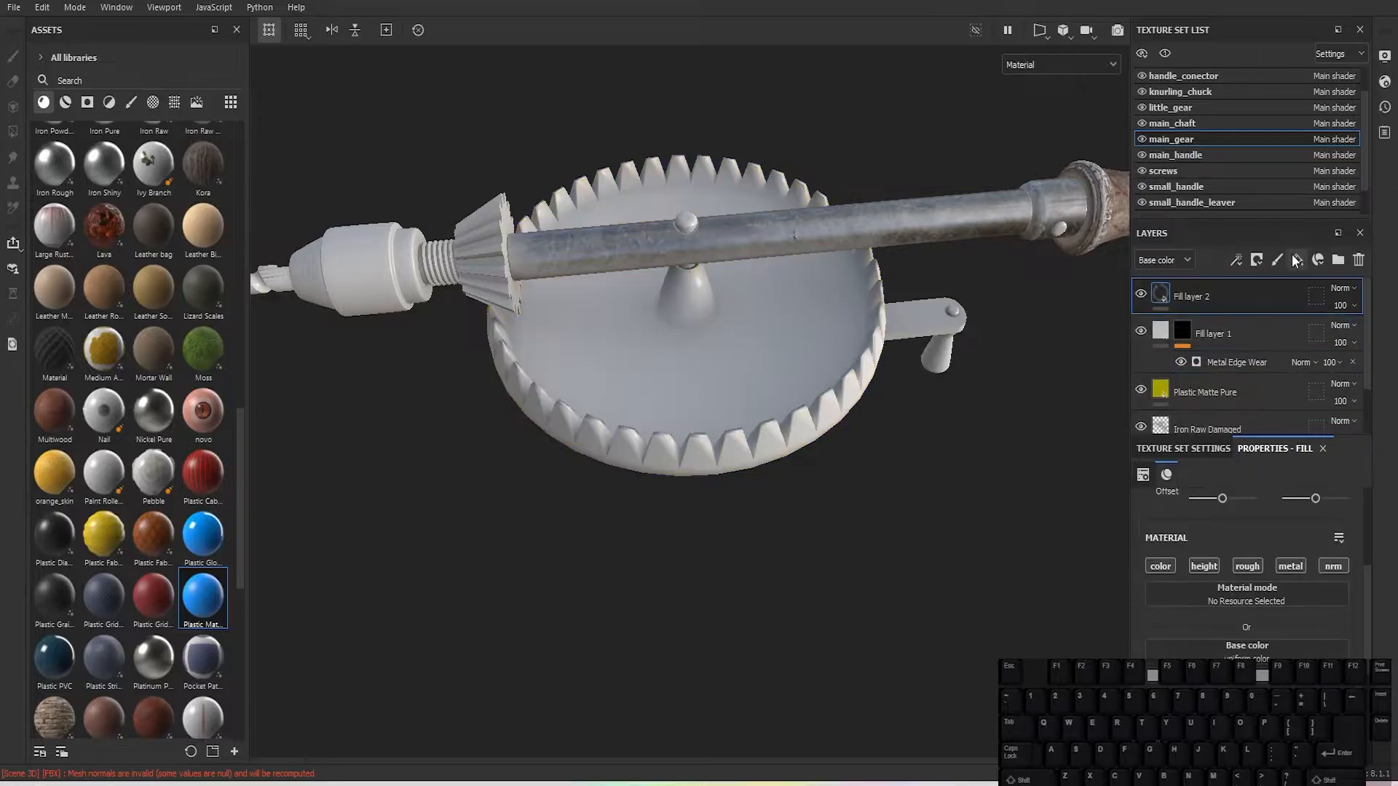
pyautogui.click(1260, 255)
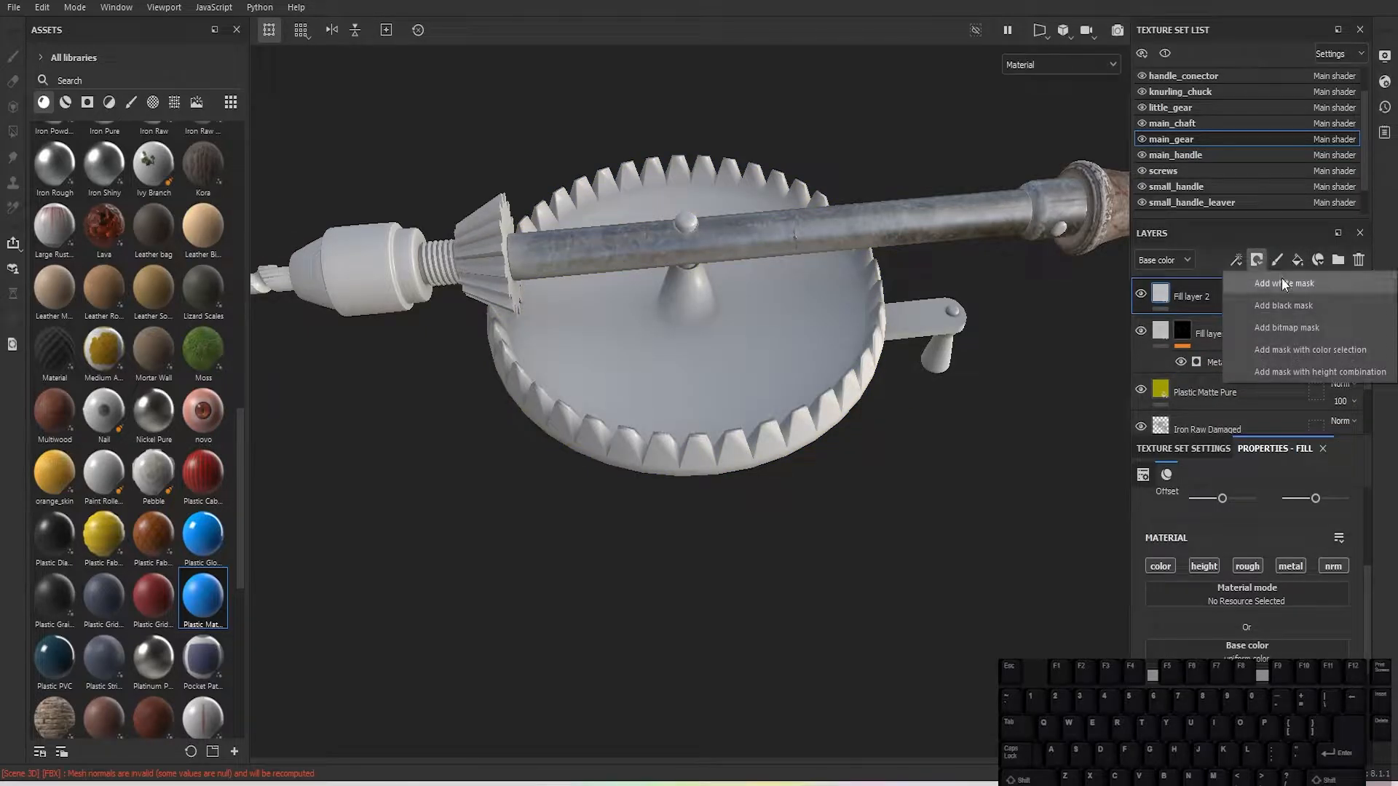
pyautogui.click(1284, 305)
pyautogui.click(1237, 260)
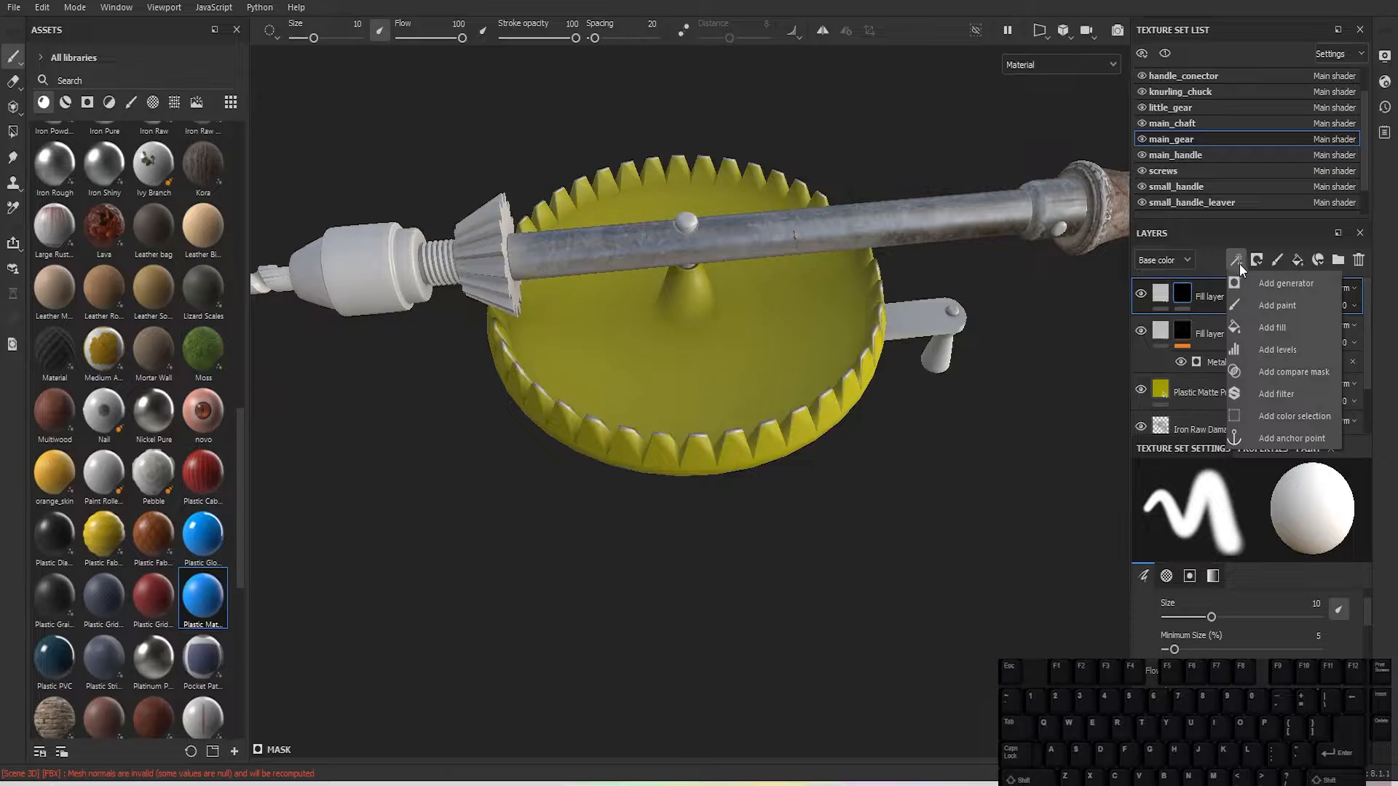
pyautogui.click(1276, 283)
pyautogui.click(1230, 525)
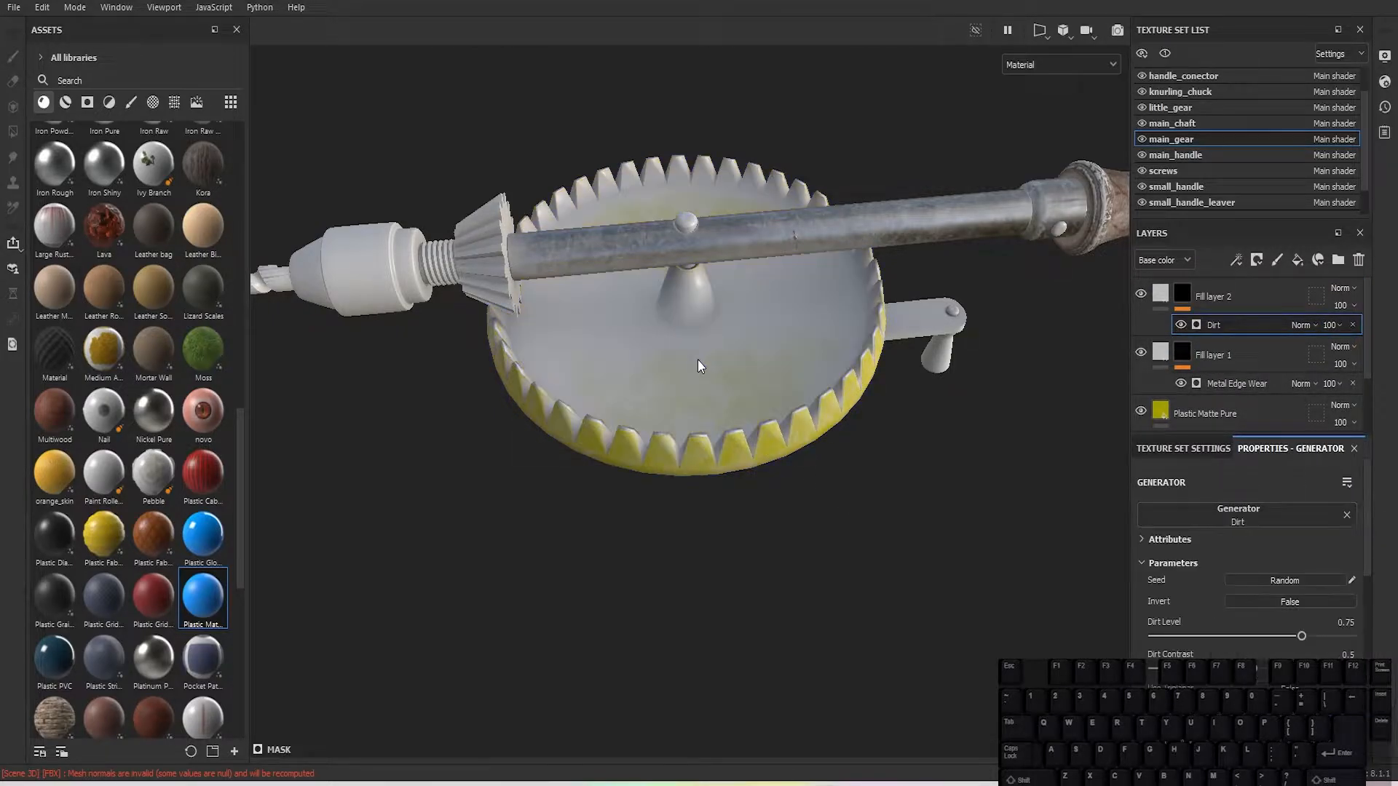
# Step: Set the Dirt generator's Dirt Level to 0.4 and inspect the dirt coverage on the gear
pyautogui.keyDown('alt'); pyautogui.moveTo(697, 359); pyautogui.dragTo(699, 375, button='middle'); pyautogui.keyUp('alt')
pyautogui.scroll(3, 734, 413)
pyautogui.moveTo(1301, 635); pyautogui.dragTo(1232, 637)
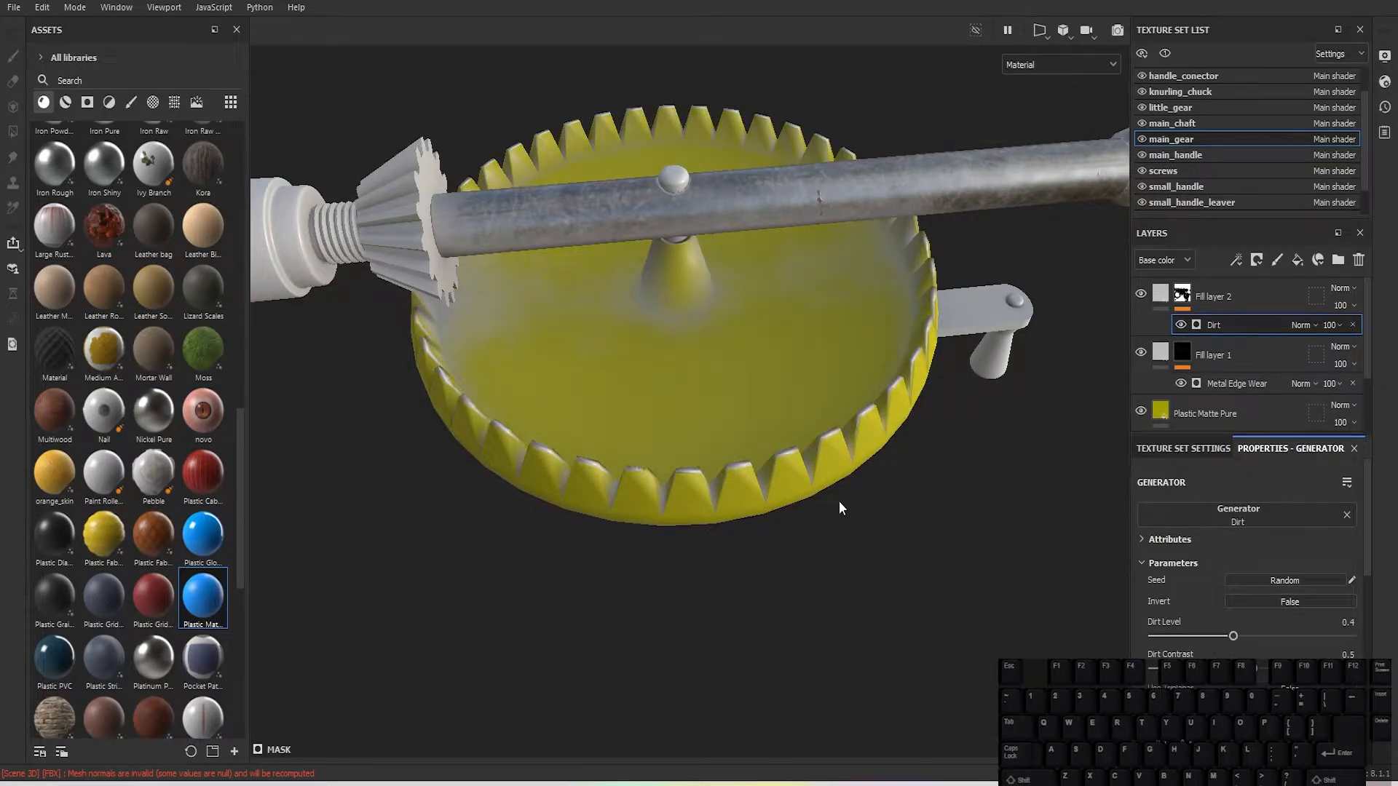
pyautogui.keyDown('alt'); pyautogui.moveTo(839, 501); pyautogui.dragTo(780, 627); pyautogui.keyUp('alt')
pyautogui.scroll(-5, 680, 410)
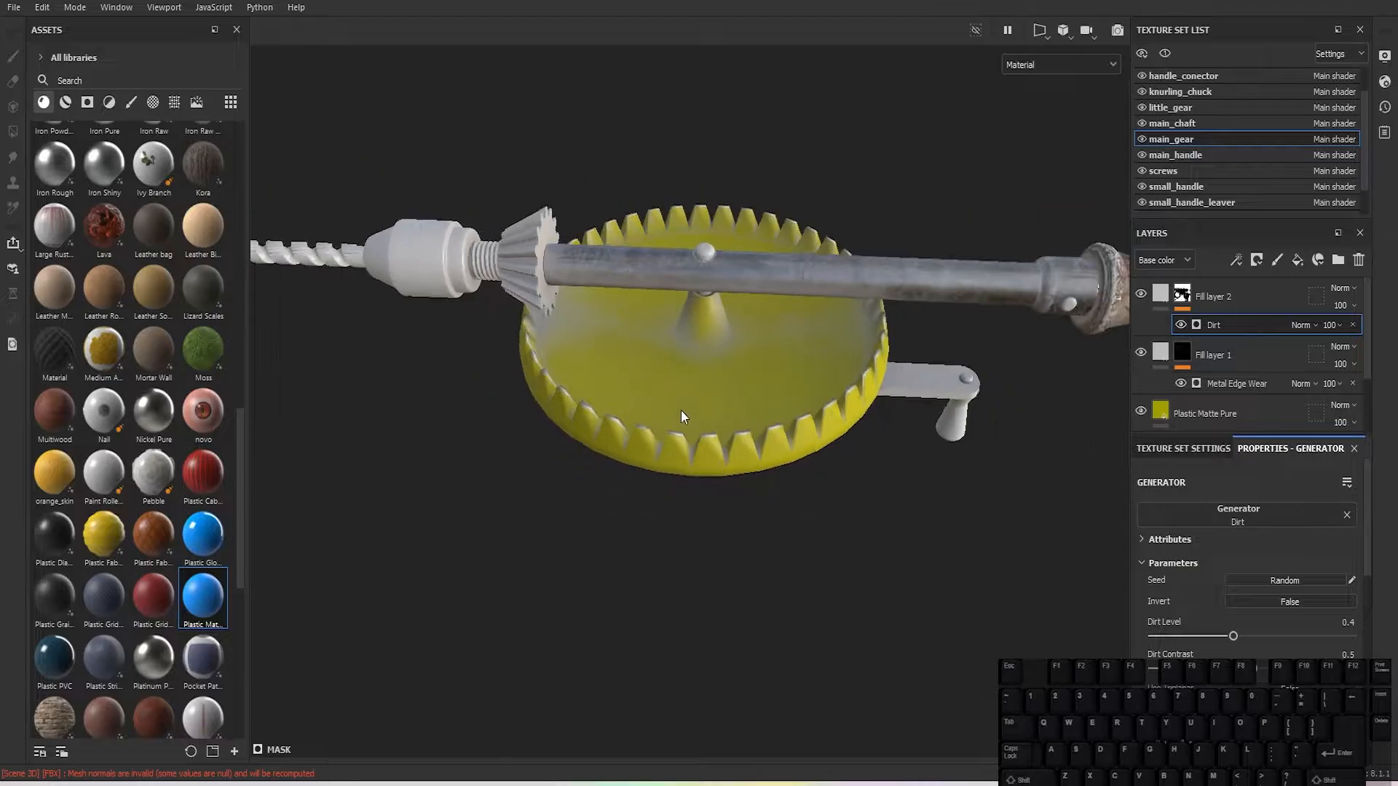
pyautogui.scroll(8, 655, 393)
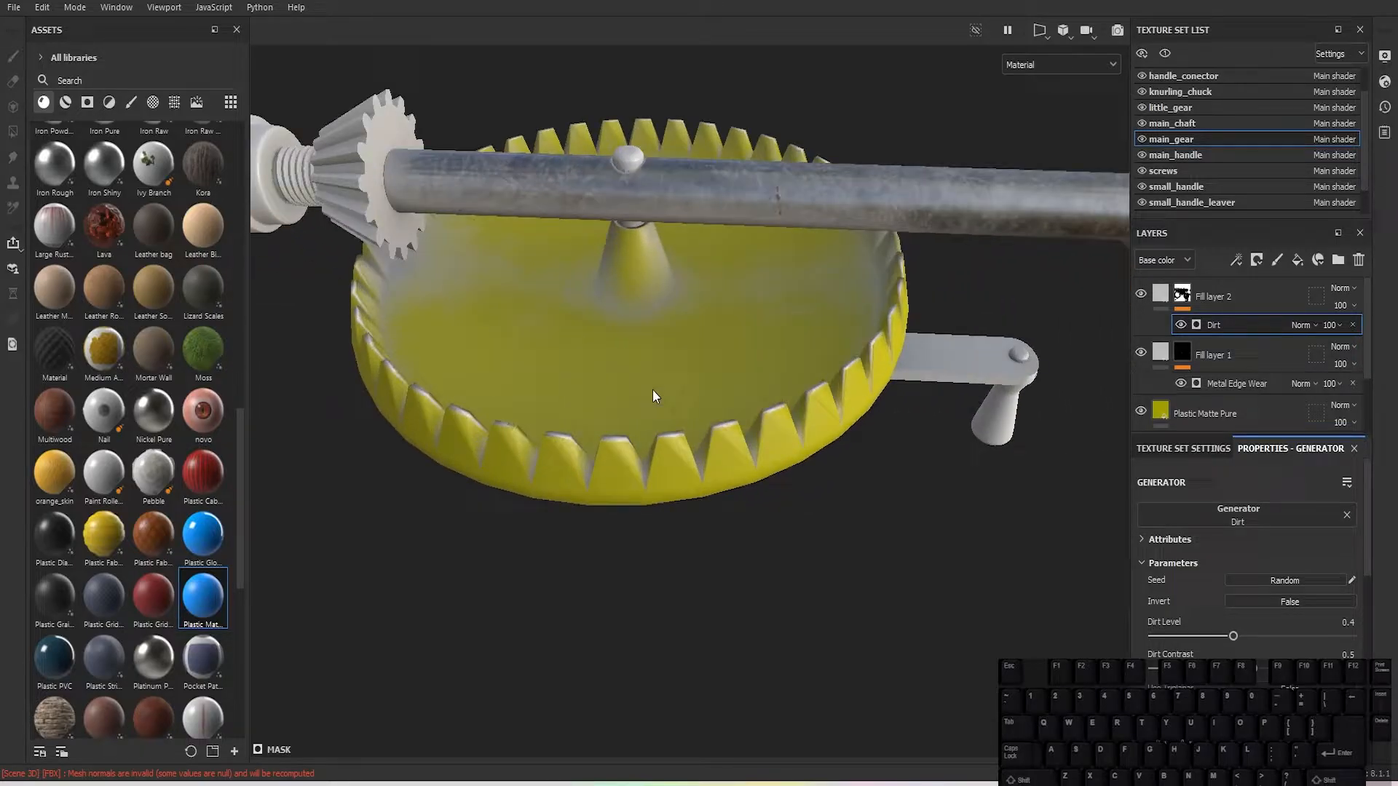
# Step: Fine-tune the Dirt generator's Dirt Level to 0.39 and inspect the dirt coverage across the main gear
pyautogui.scroll(3, 652, 390)
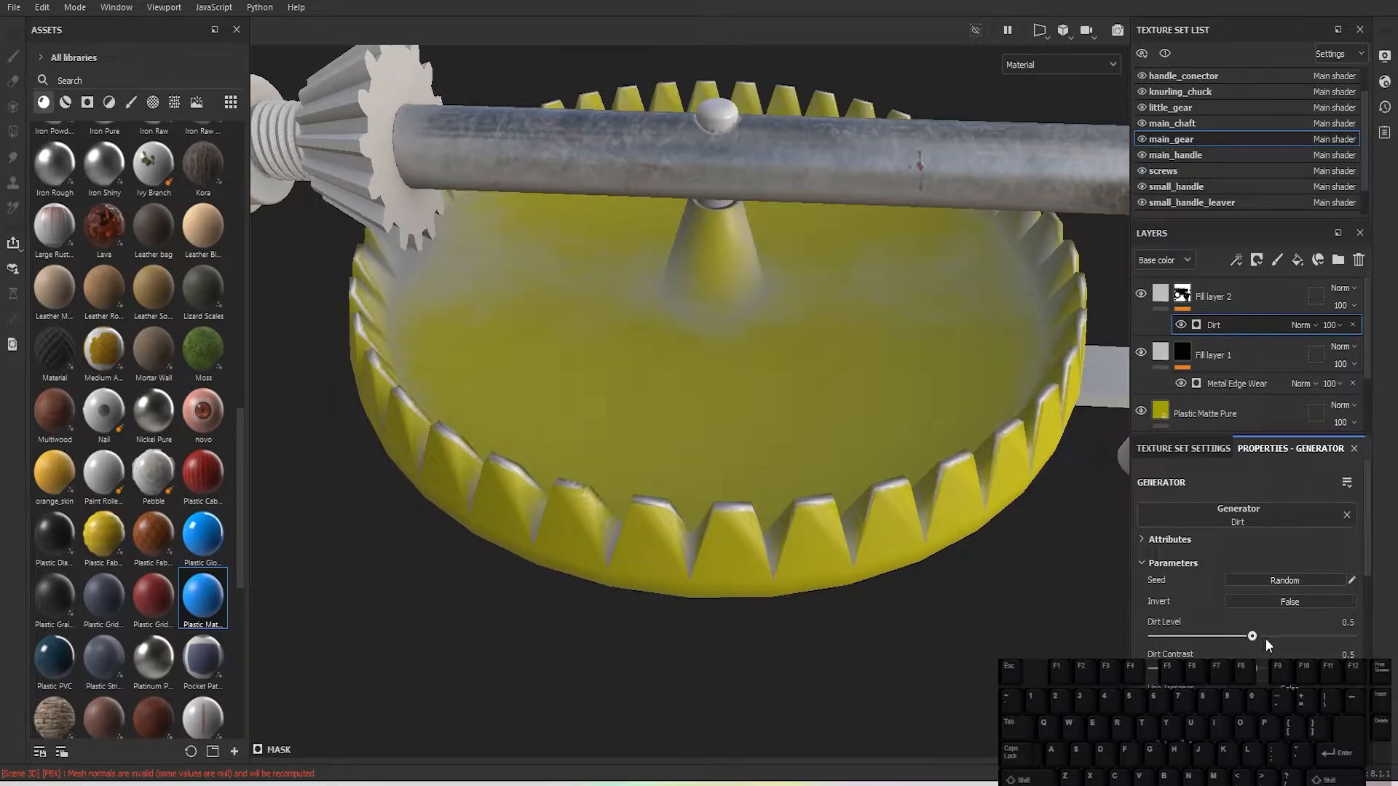
pyautogui.moveTo(1265, 637)
pyautogui.mouseDown()
pyautogui.moveTo(1353, 637)
pyautogui.moveTo(1154, 636)
pyautogui.moveTo(1198, 641)
pyautogui.moveTo(1232, 685)
pyautogui.mouseUp()
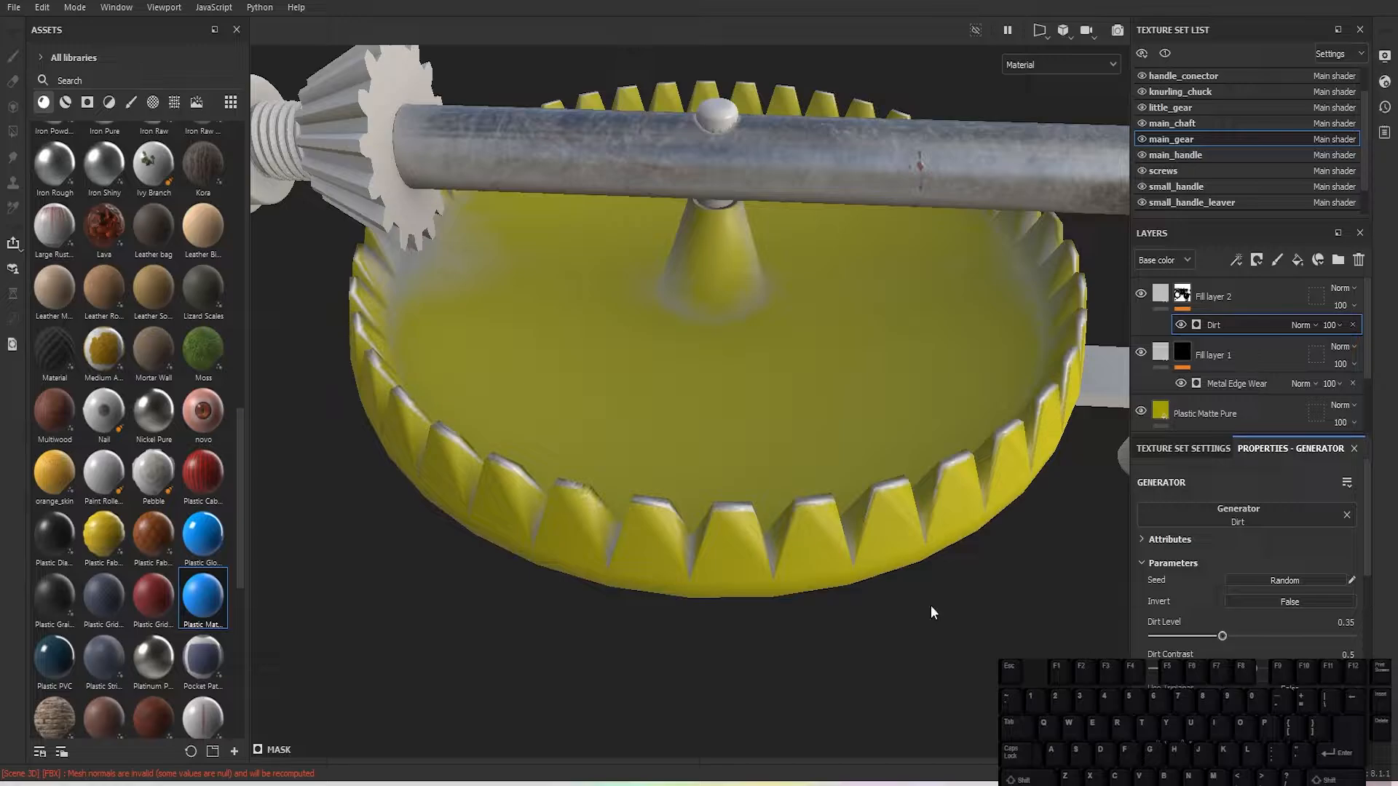
pyautogui.keyDown('alt'); pyautogui.moveTo(649, 502); pyautogui.dragTo(679, 633); pyautogui.keyUp('alt')
pyautogui.keyDown('alt'); pyautogui.moveTo(527, 430); pyautogui.dragTo(540, 305); pyautogui.keyUp('alt')
pyautogui.scroll(-3, 540, 300)
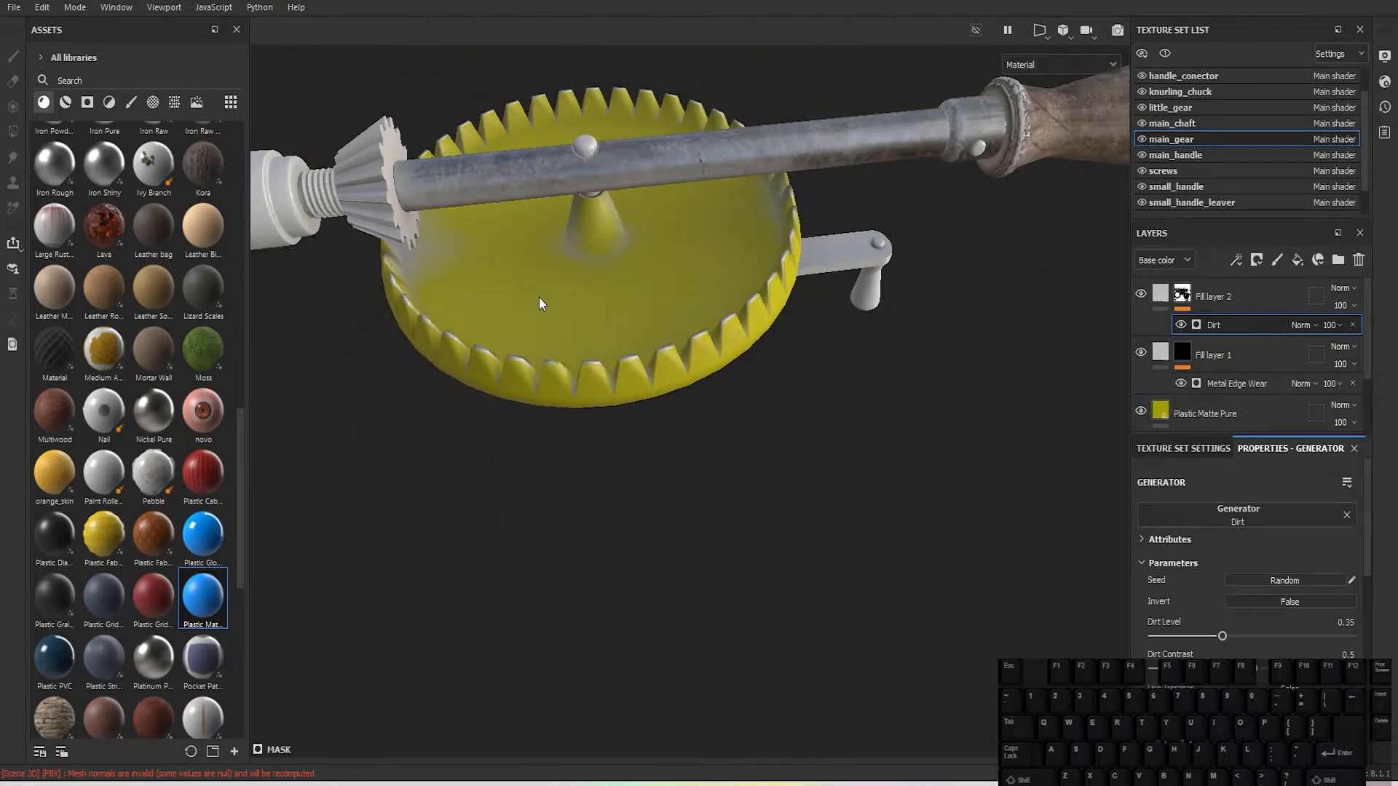
pyautogui.keyDown('alt'); pyautogui.moveTo(540, 300); pyautogui.dragTo(612, 380, button='middle'); pyautogui.keyUp('alt')
pyautogui.scroll(1, 611, 380)
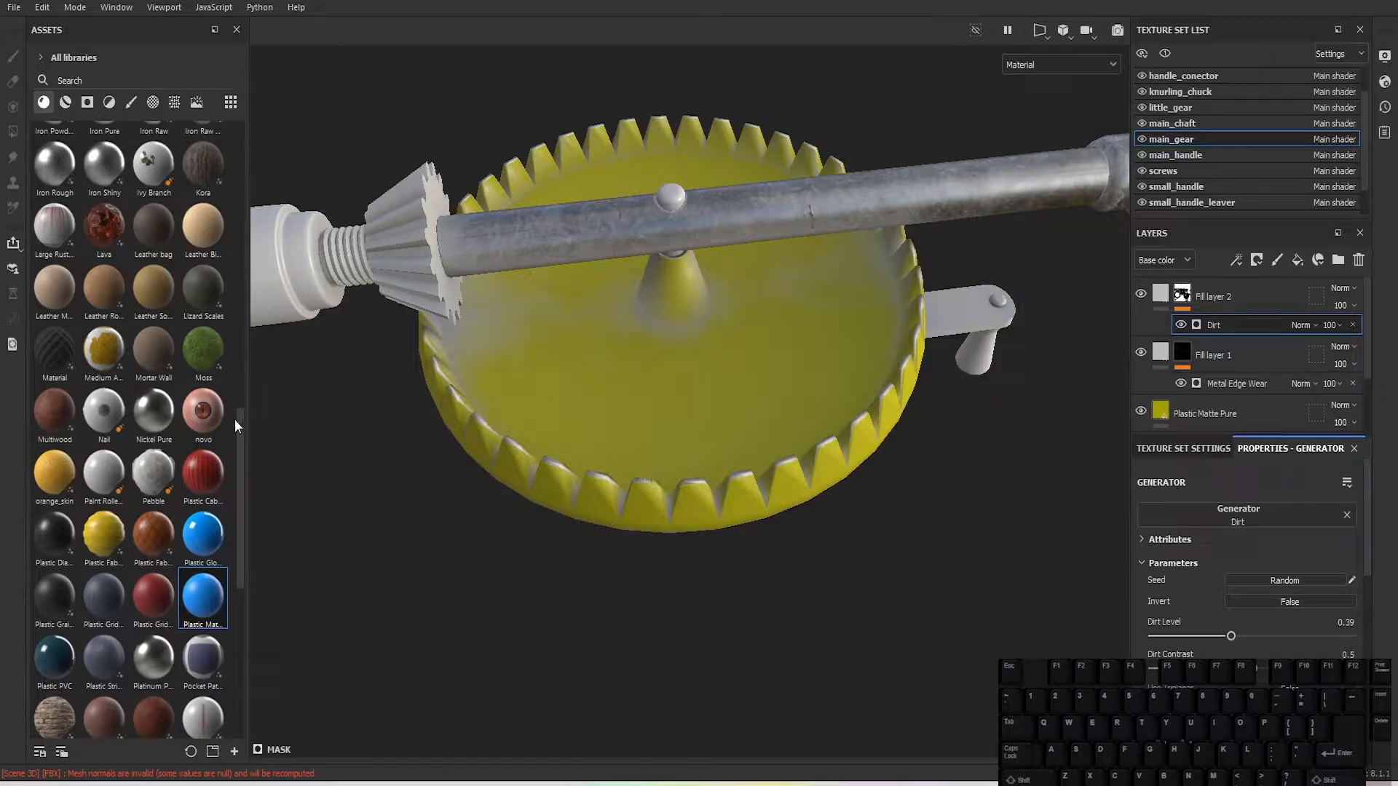
# Step: Add the Rust Fine material as a new layer on top of main_gear's stack and give it a black mask
pyautogui.scroll(-6, 174, 495)
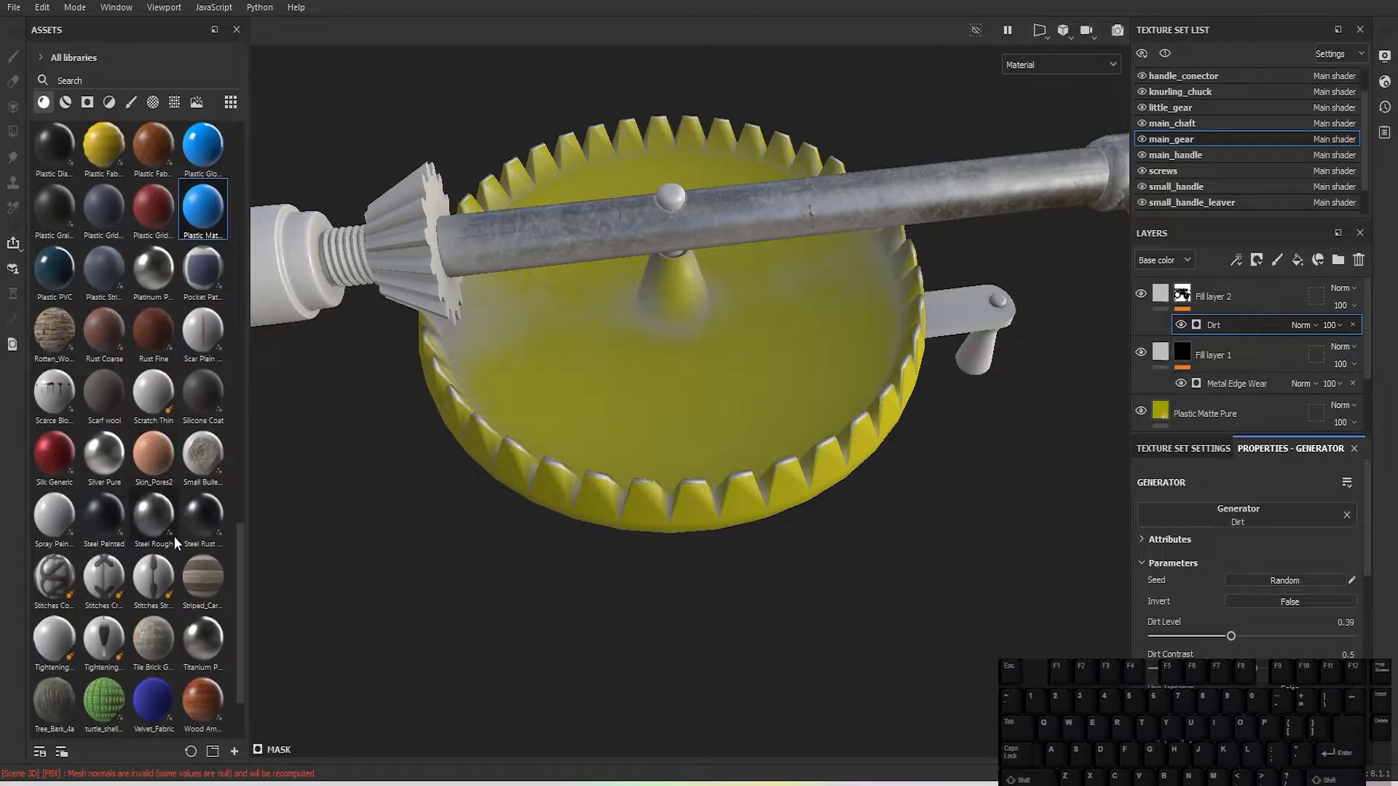
pyautogui.moveTo(154, 332); pyautogui.dragTo(1246, 289)
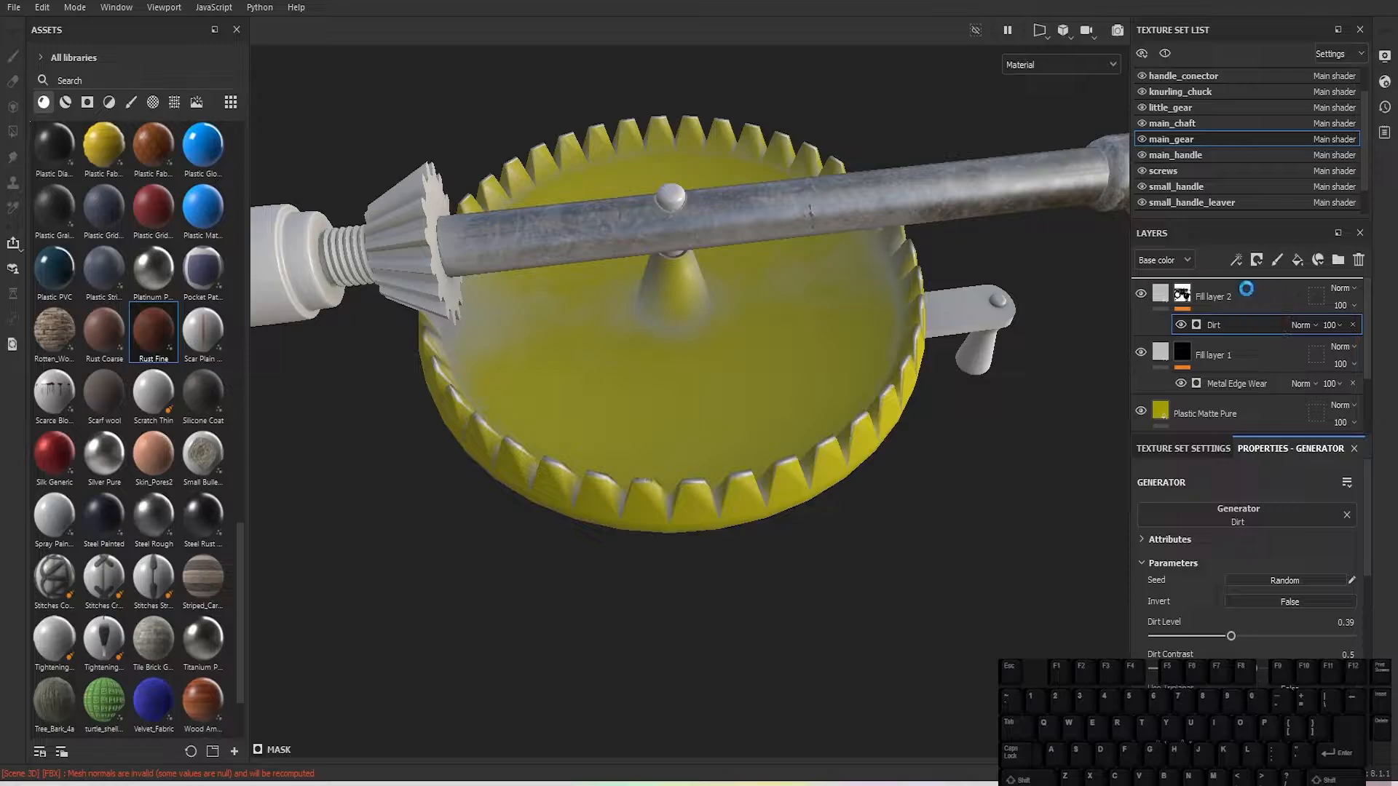
pyautogui.click(1258, 261)
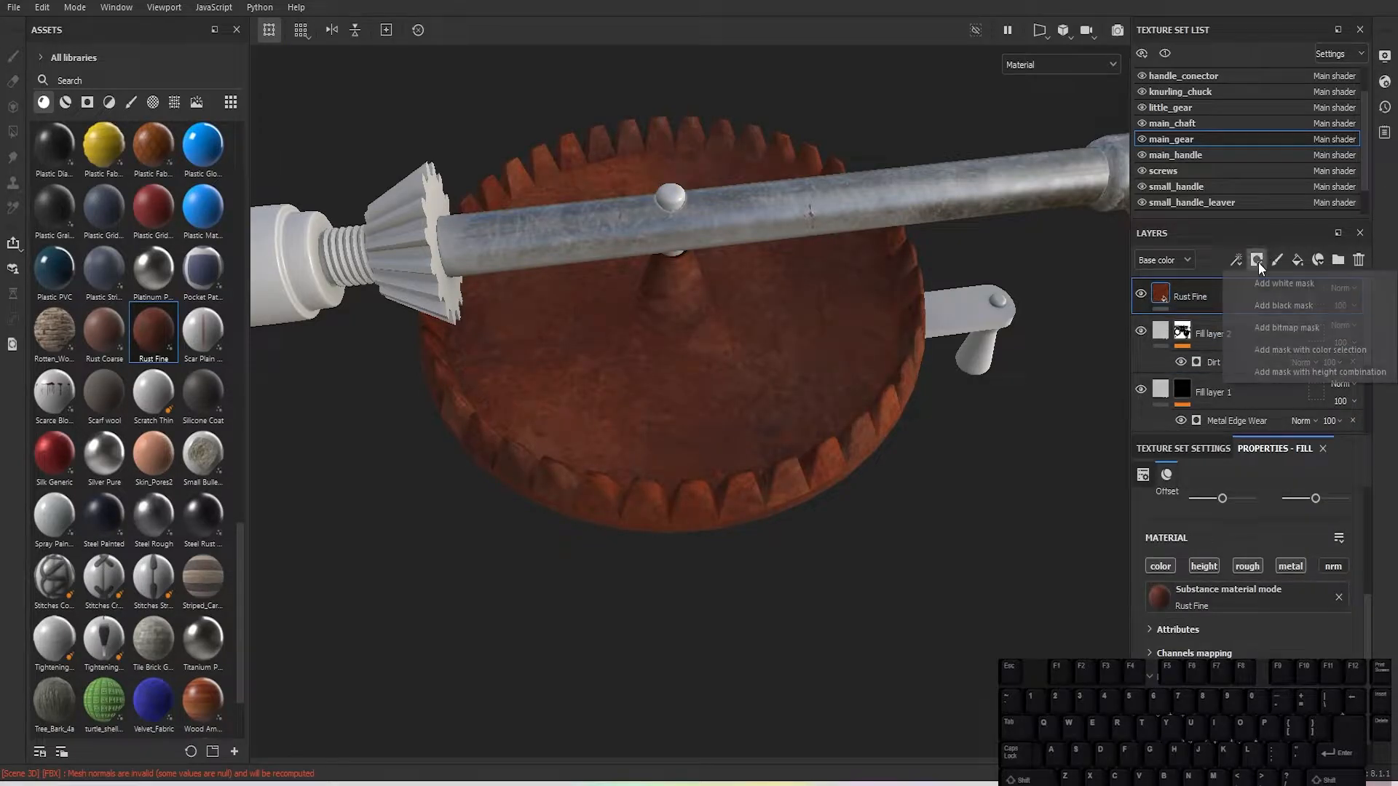
pyautogui.click(1280, 304)
# Step: Add a fill to the Rust Fine layer's mask using the Grunge Scratches Rough texture
pyautogui.click(1236, 259)
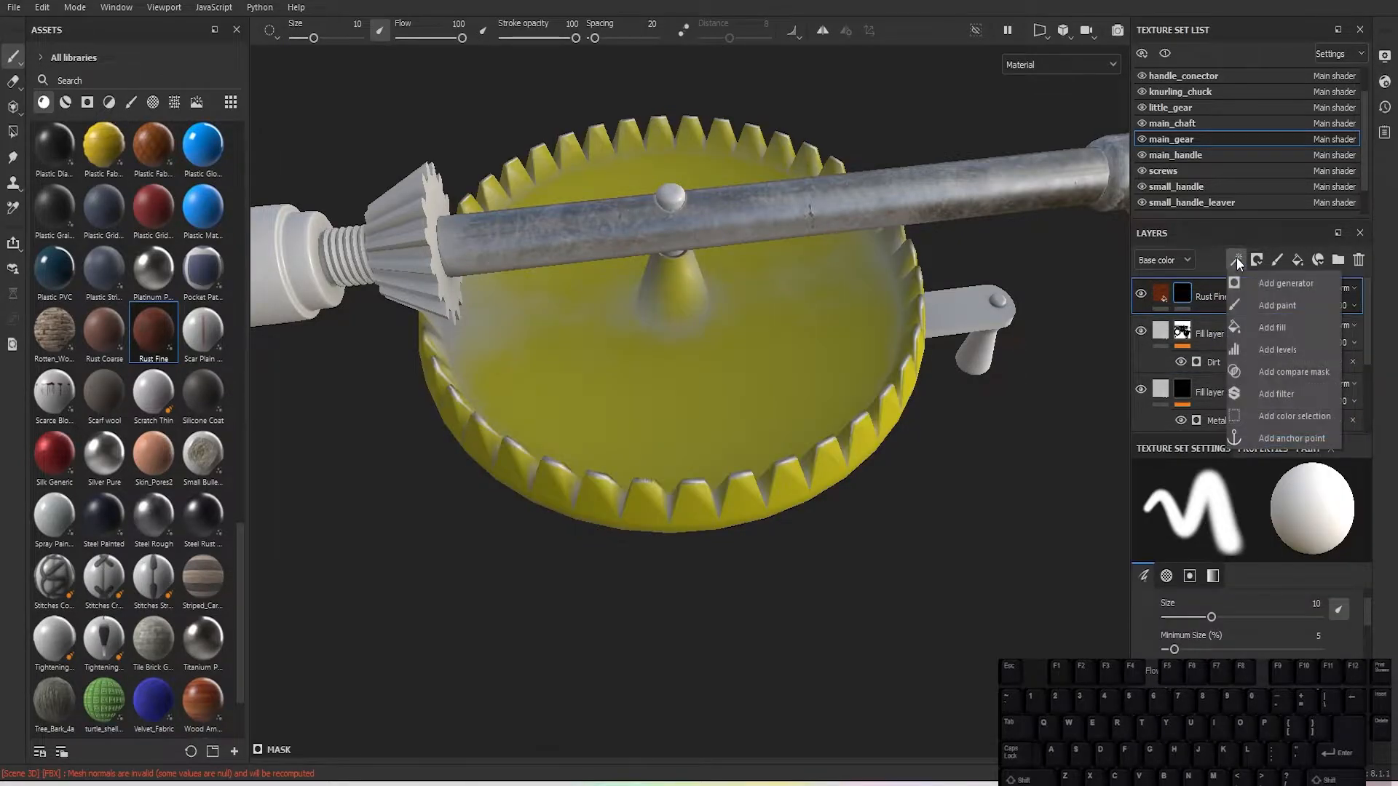
pyautogui.click(1279, 327)
pyautogui.click(1278, 561)
pyautogui.write('scratc')
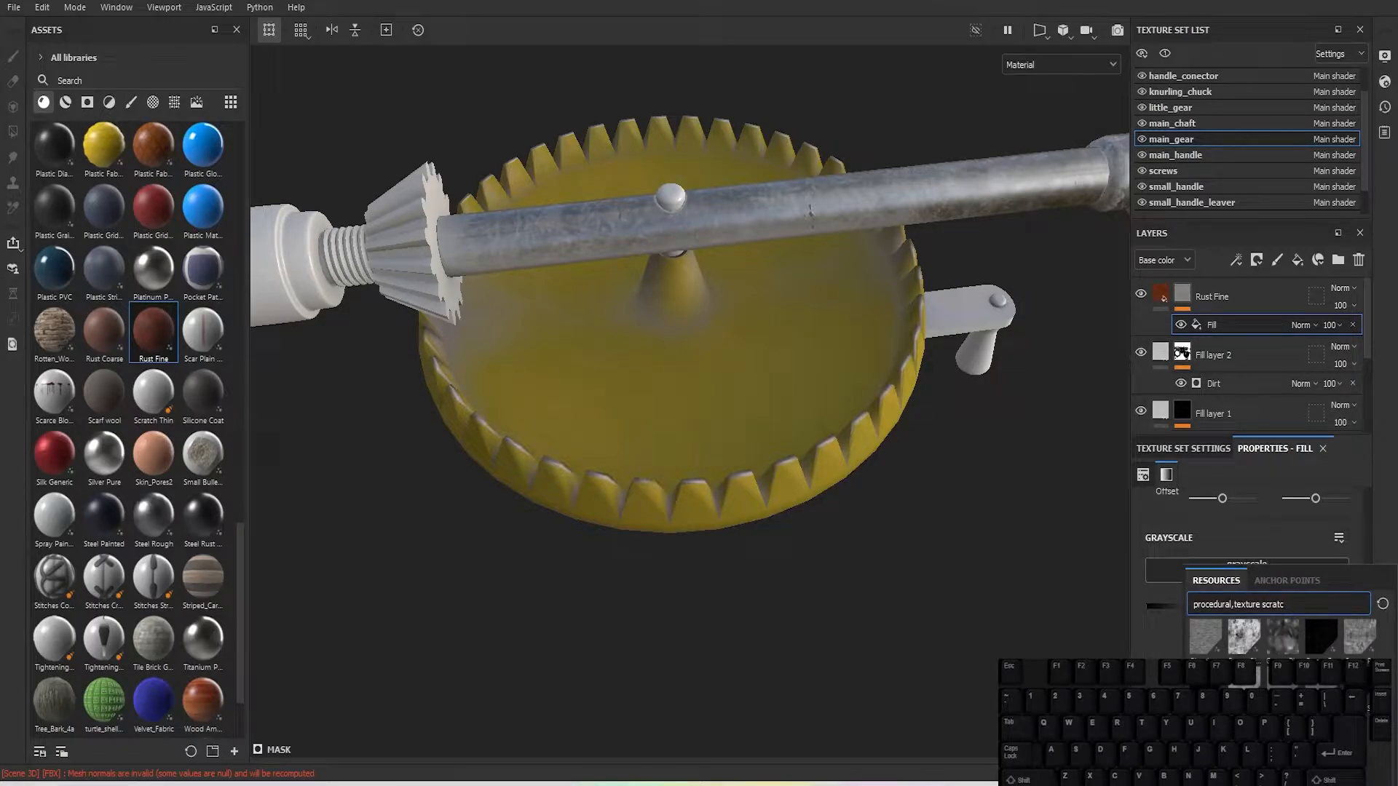
pyautogui.click(1243, 635)
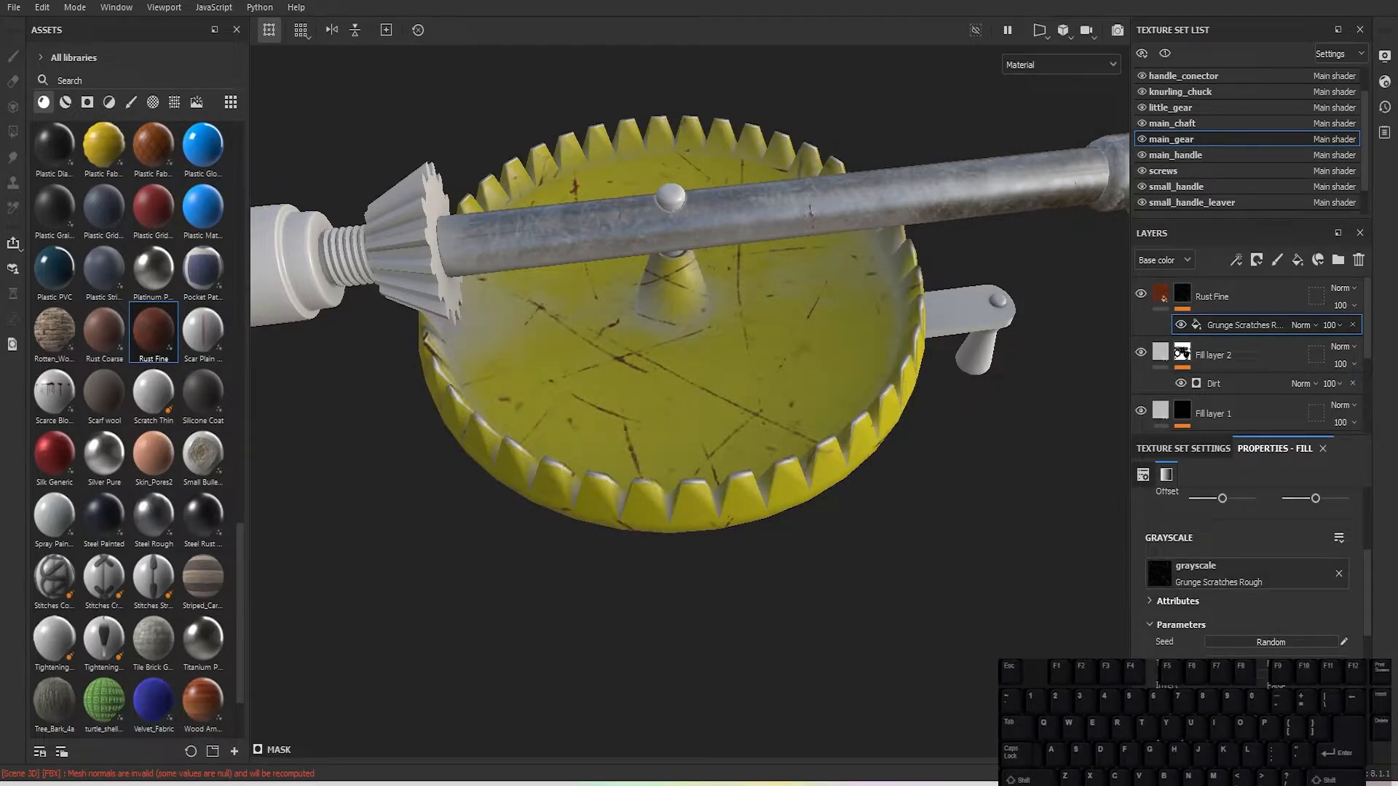
# Step: Set the Balance of the Grunge Scratches Rough mask fill to 0.17 and review its other scratch parameters
pyautogui.scroll(4, 1209, 645)
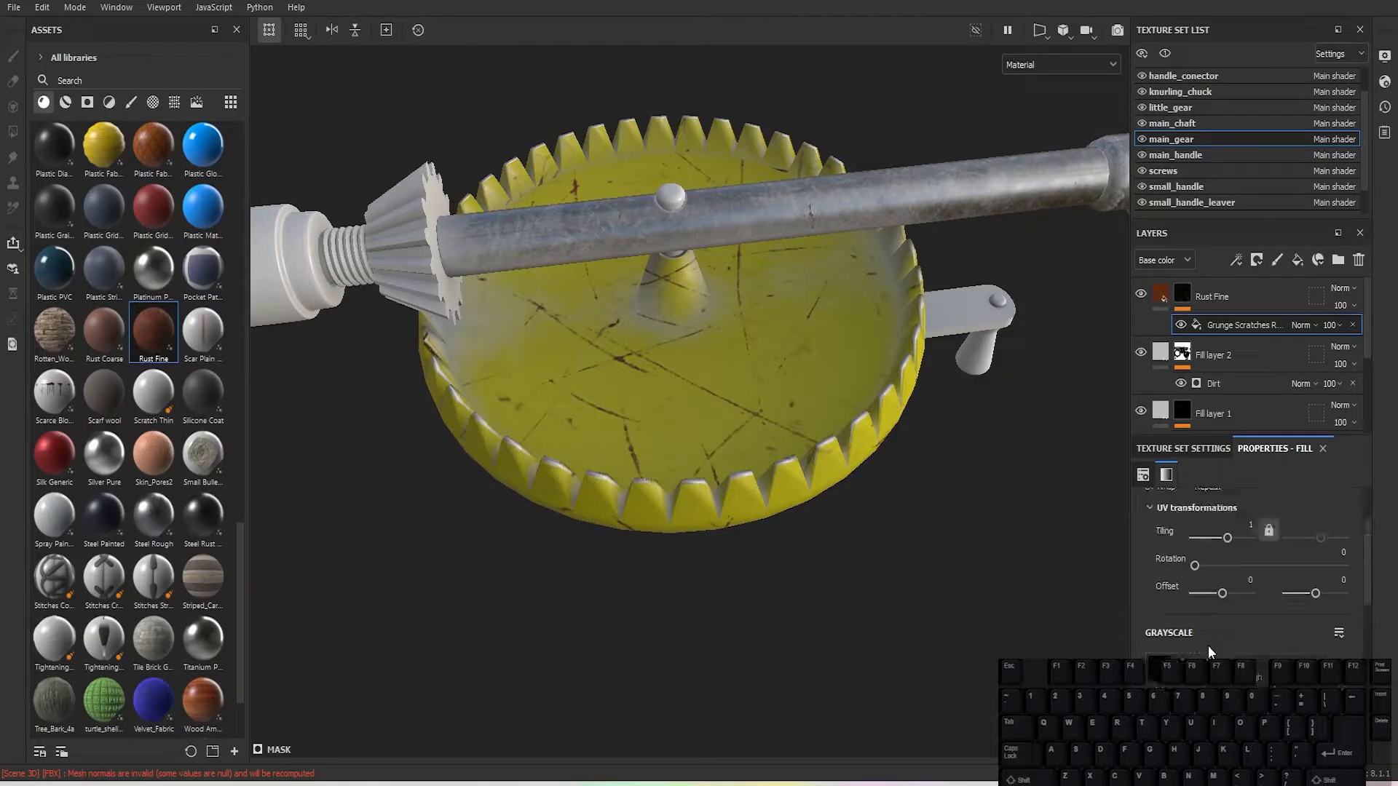
pyautogui.click(1223, 539)
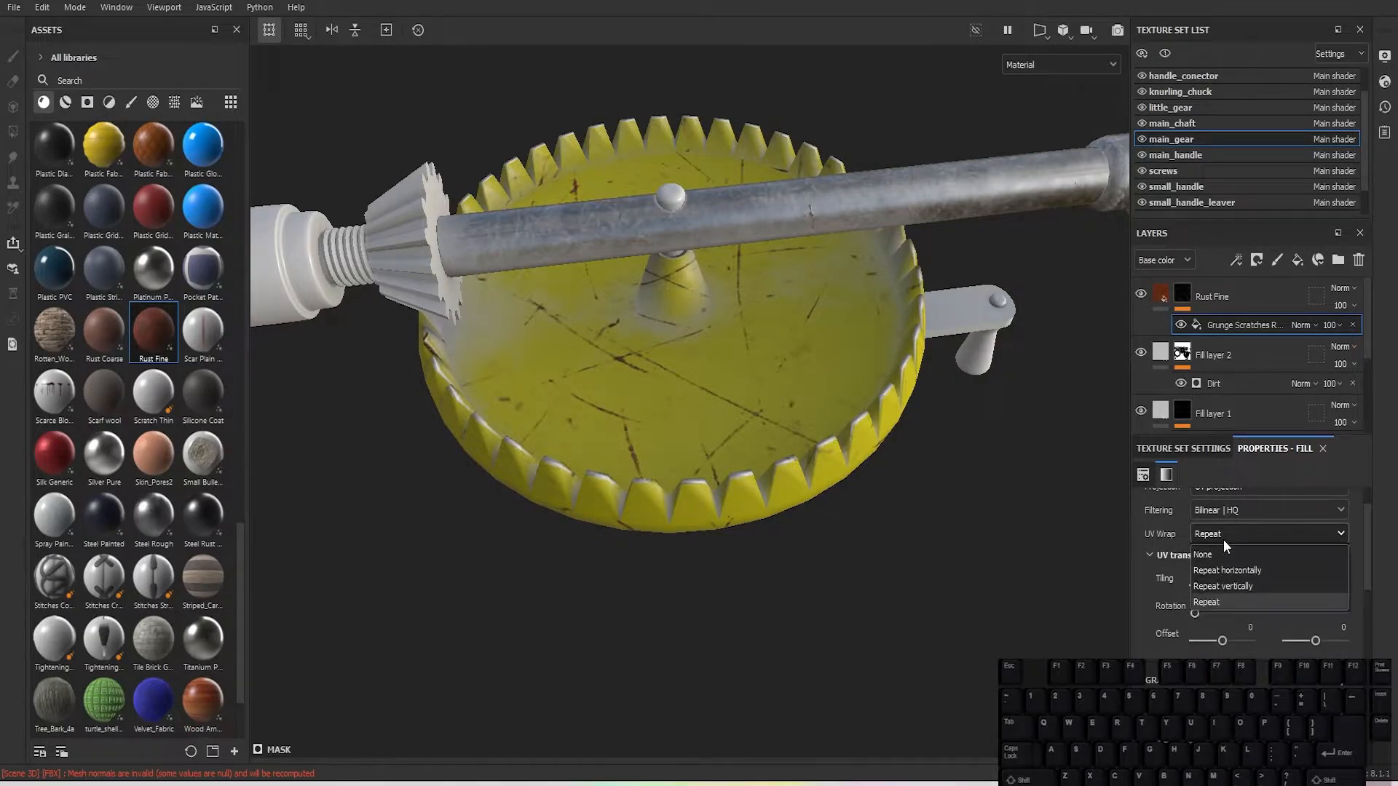
pyautogui.click(1223, 539)
pyautogui.click(1223, 539)
pyautogui.click(1223, 540)
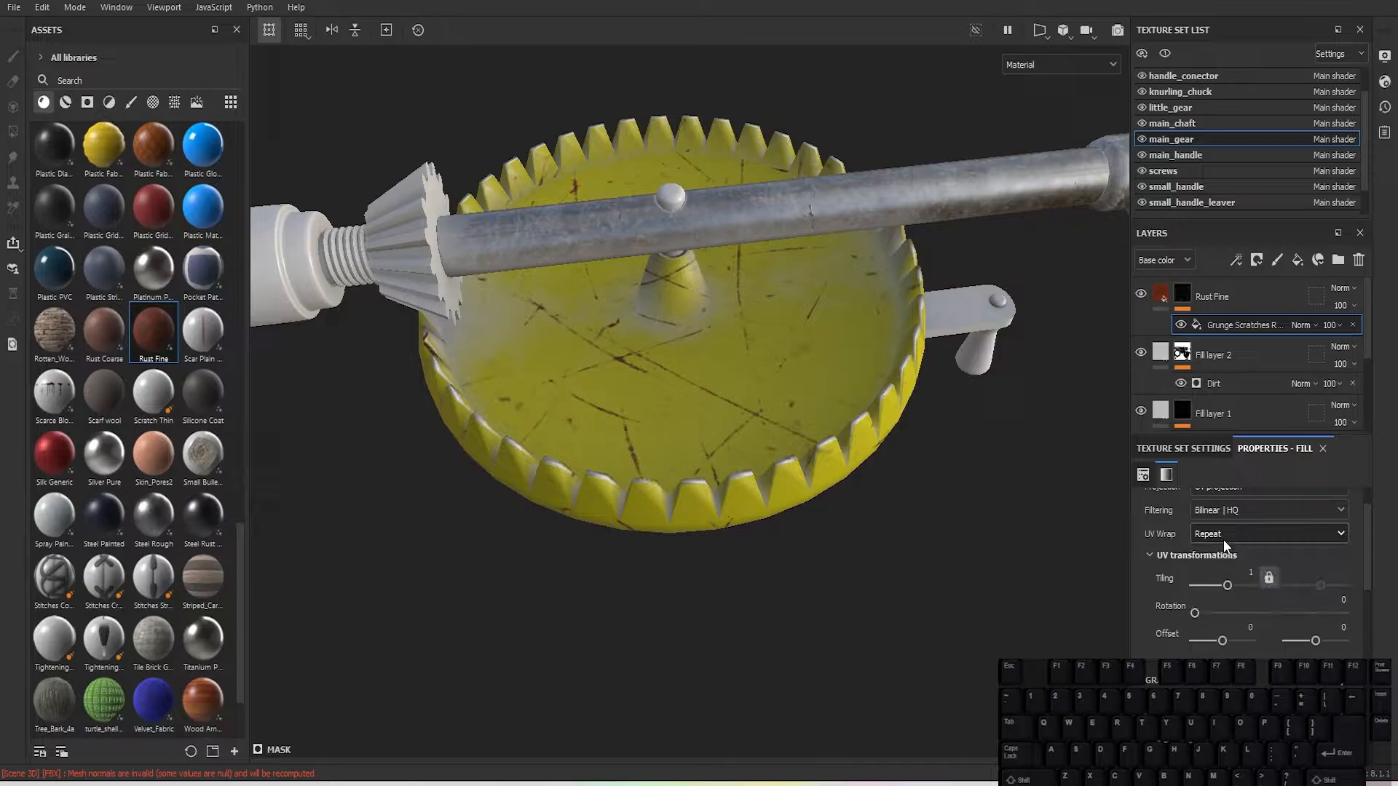
pyautogui.scroll(-10, 1230, 607)
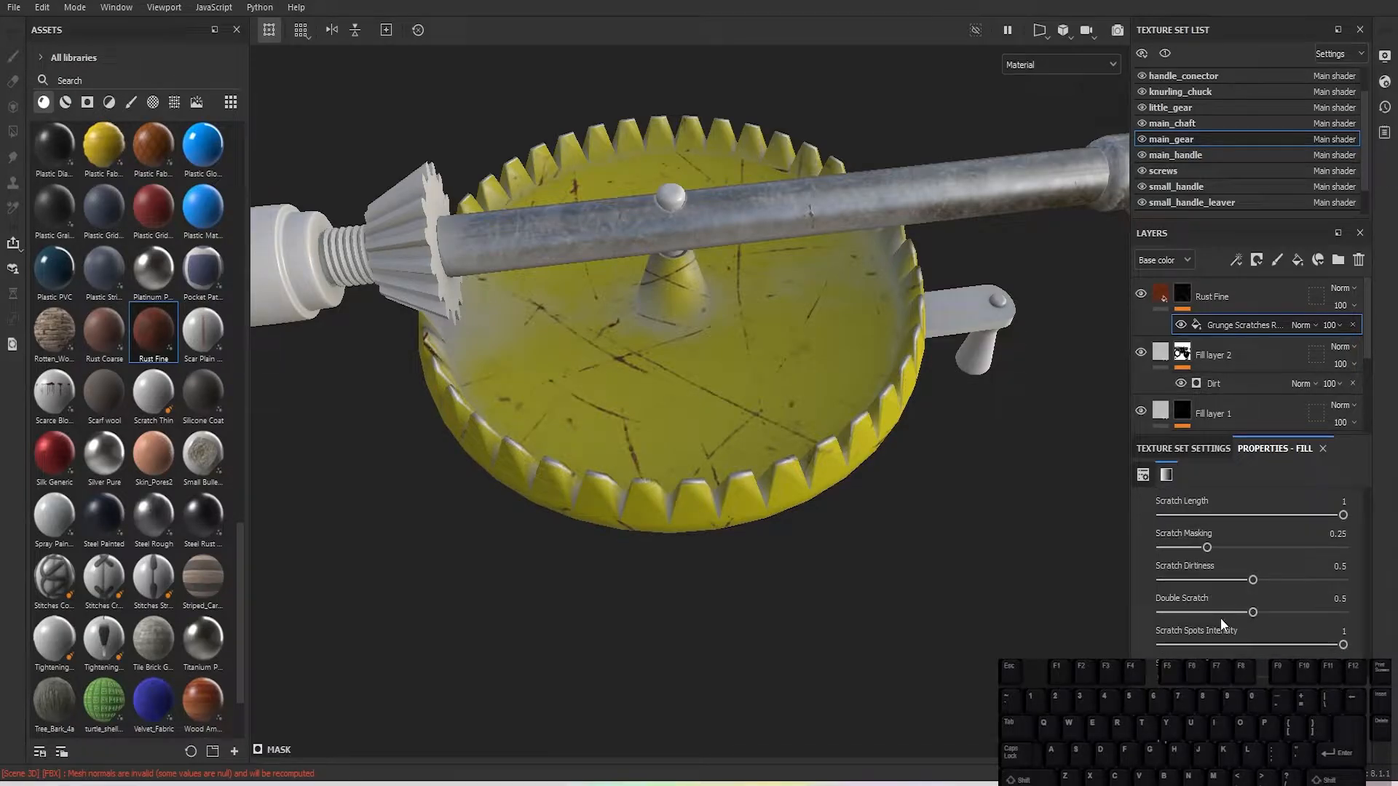
pyautogui.scroll(5, 1220, 618)
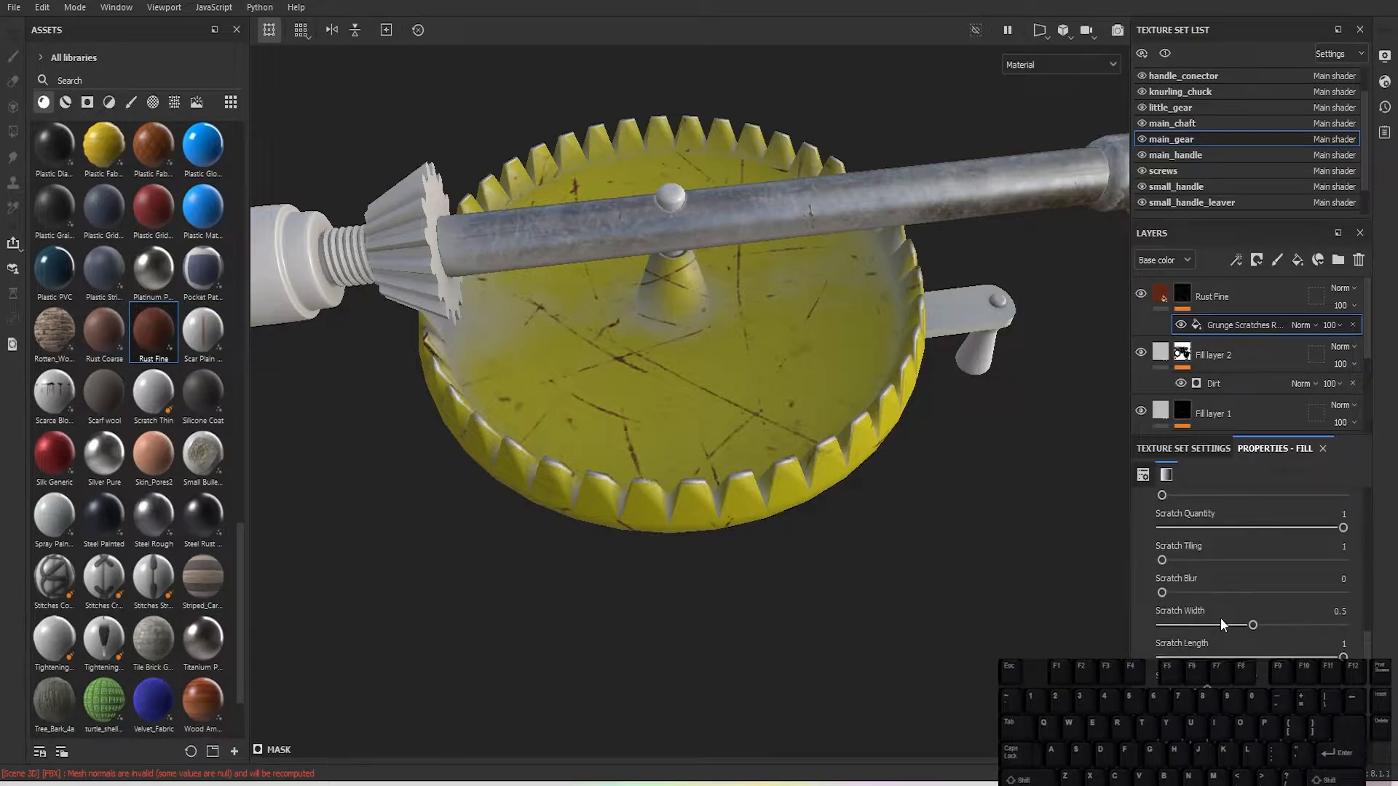
pyautogui.click(1193, 558)
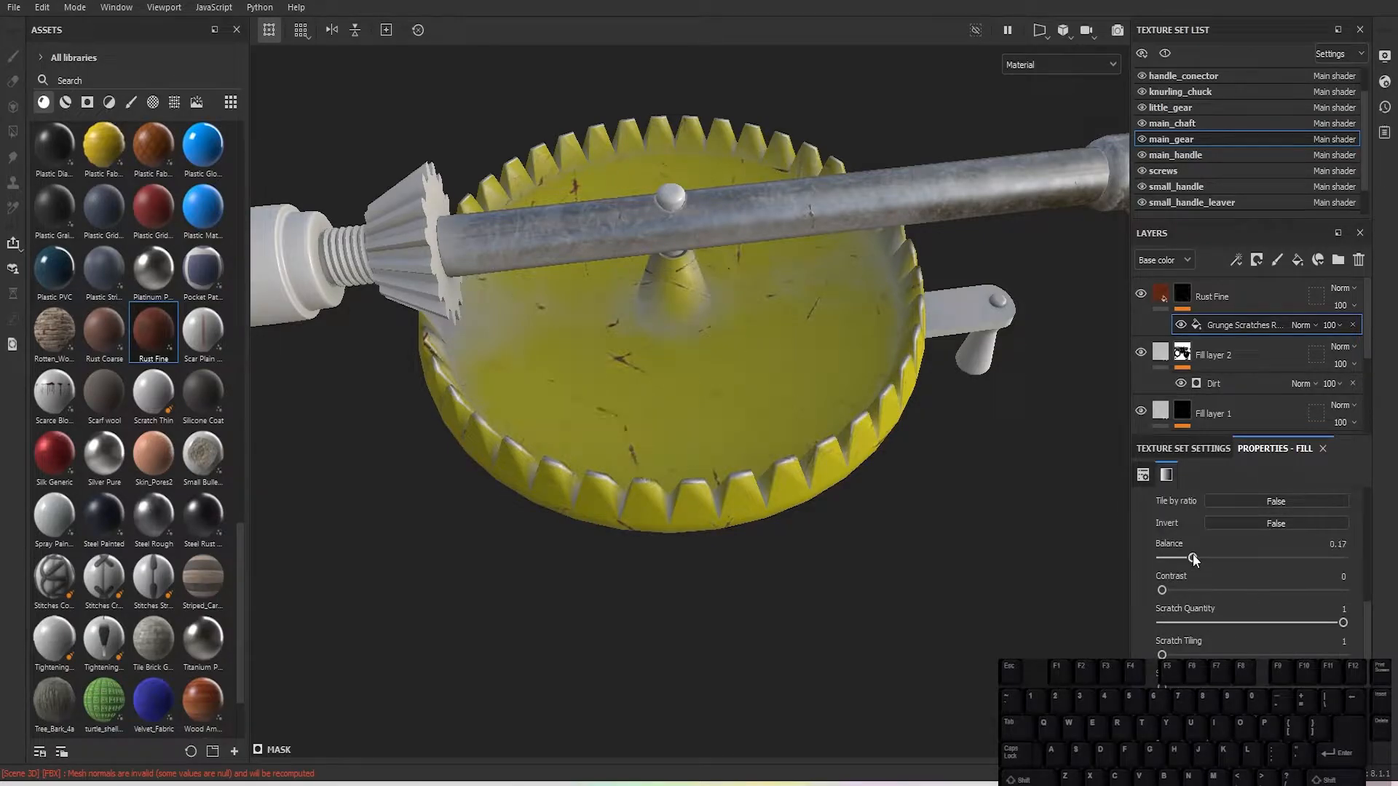
pyautogui.moveTo(806, 505)
pyautogui.keyDown('alt'); pyautogui.mouseDown()
pyautogui.moveTo(789, 561)
pyautogui.moveTo(758, 374)
pyautogui.moveTo(788, 131)
pyautogui.moveTo(801, 125)
pyautogui.moveTo(789, 502)
pyautogui.mouseUp(); pyautogui.keyUp('alt')
pyautogui.scroll(-1, 1274, 634)
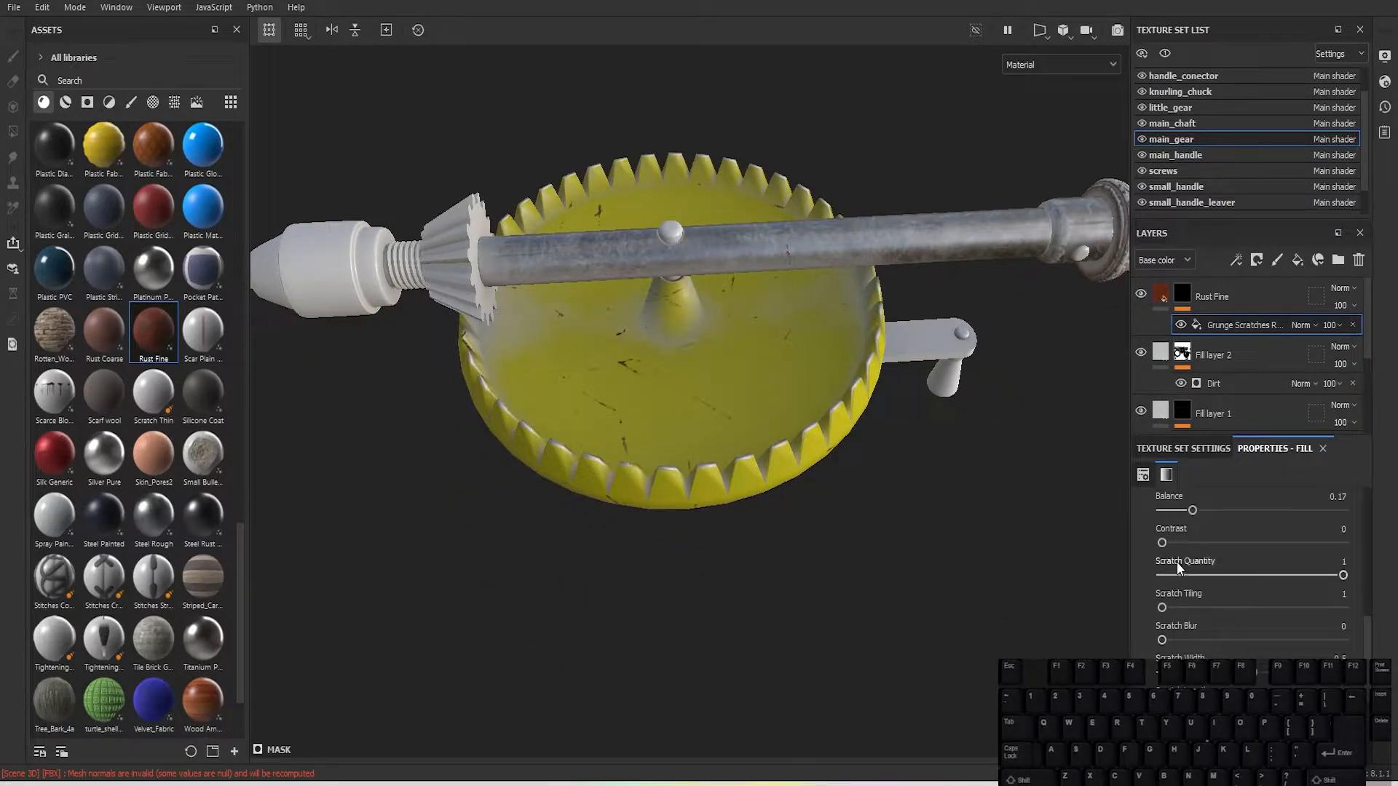
pyautogui.scroll(-1, 1229, 640)
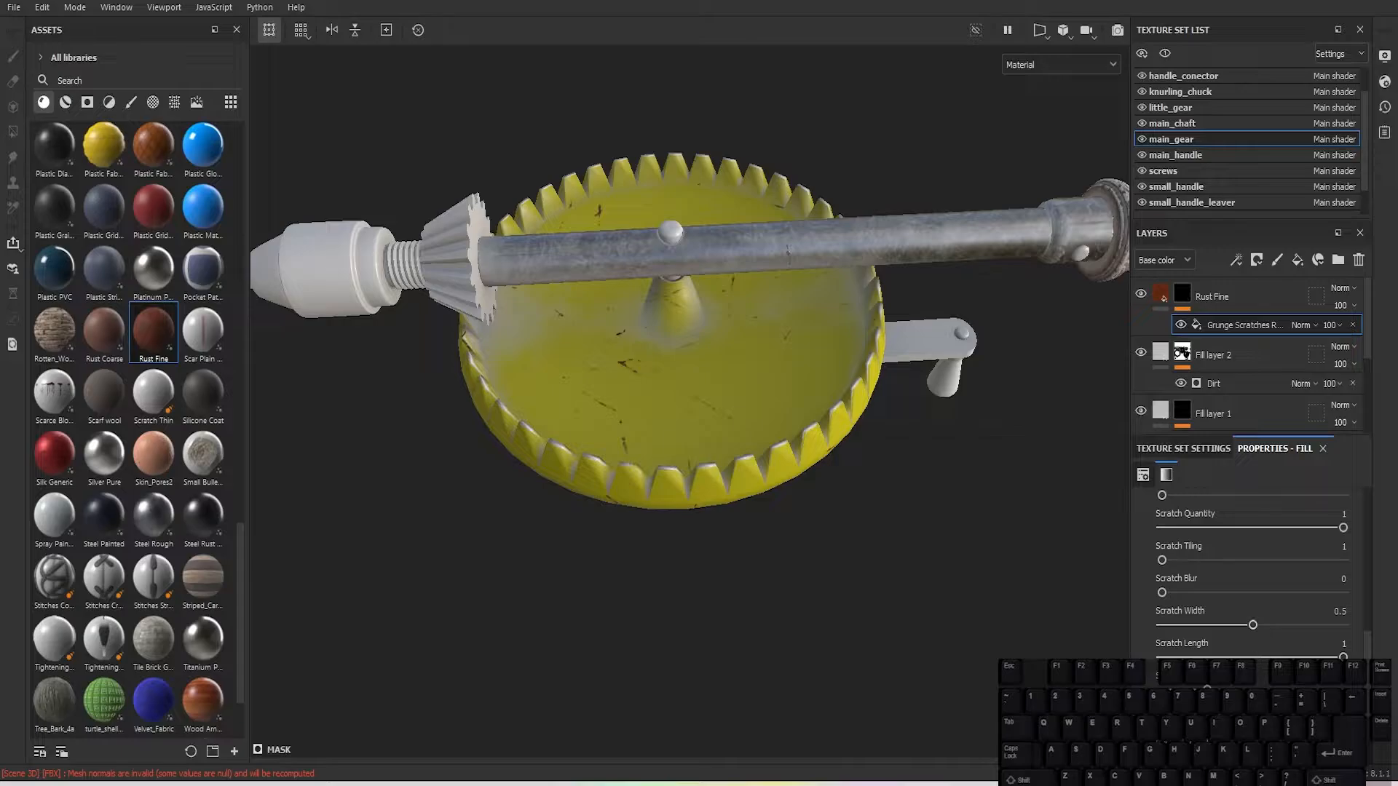
pyautogui.scroll(-2, 1237, 582)
pyautogui.scroll(-1, 1253, 583)
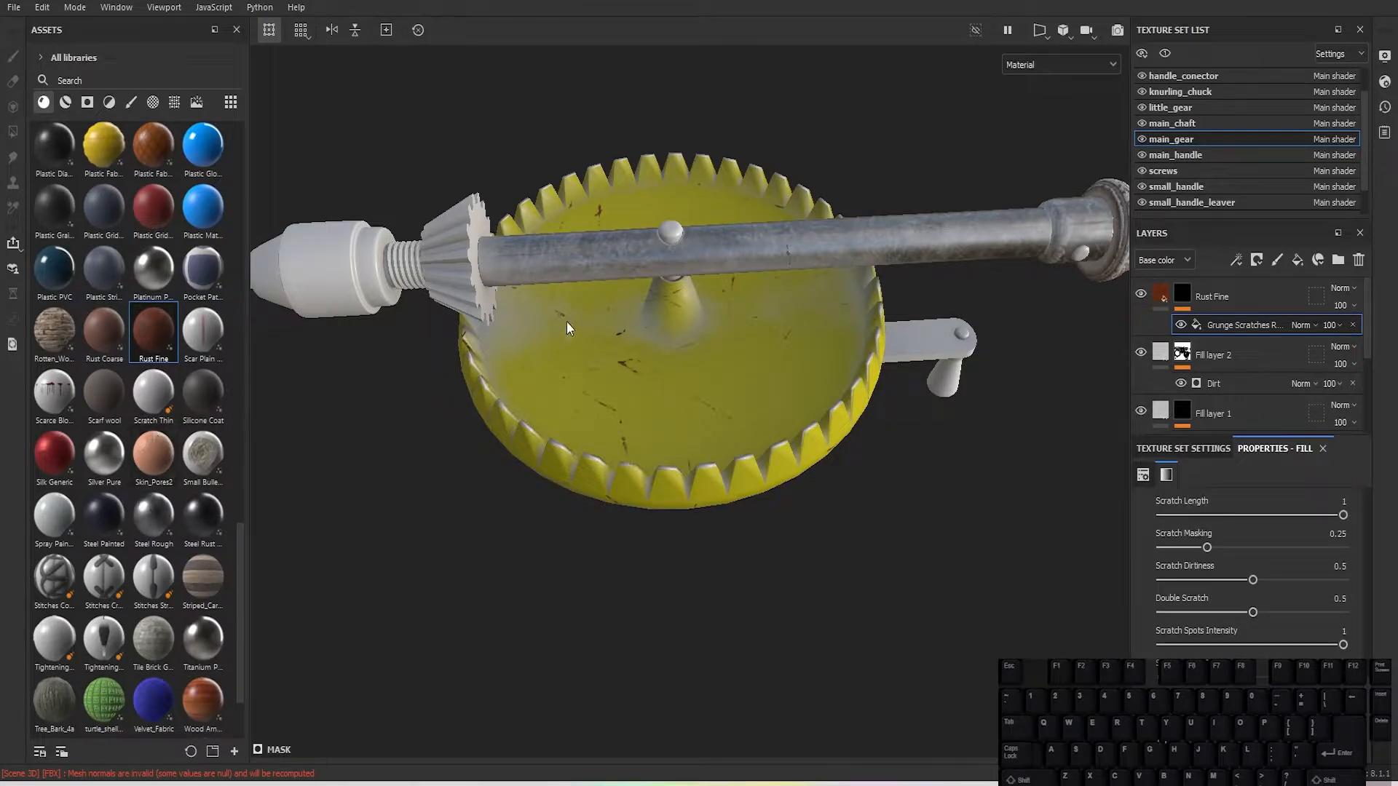
# Step: Apply the Iron Raw Damaged material to the small bevel gear beside the chuck
pyautogui.keyDown('alt'); pyautogui.moveTo(566, 322); pyautogui.dragTo(647, 476); pyautogui.keyUp('alt')
pyautogui.keyDown('alt'); pyautogui.moveTo(661, 462); pyautogui.dragTo(703, 488, button='middle'); pyautogui.keyUp('alt')
pyautogui.scroll(4, 736, 448)
pyautogui.scroll(1, 704, 487)
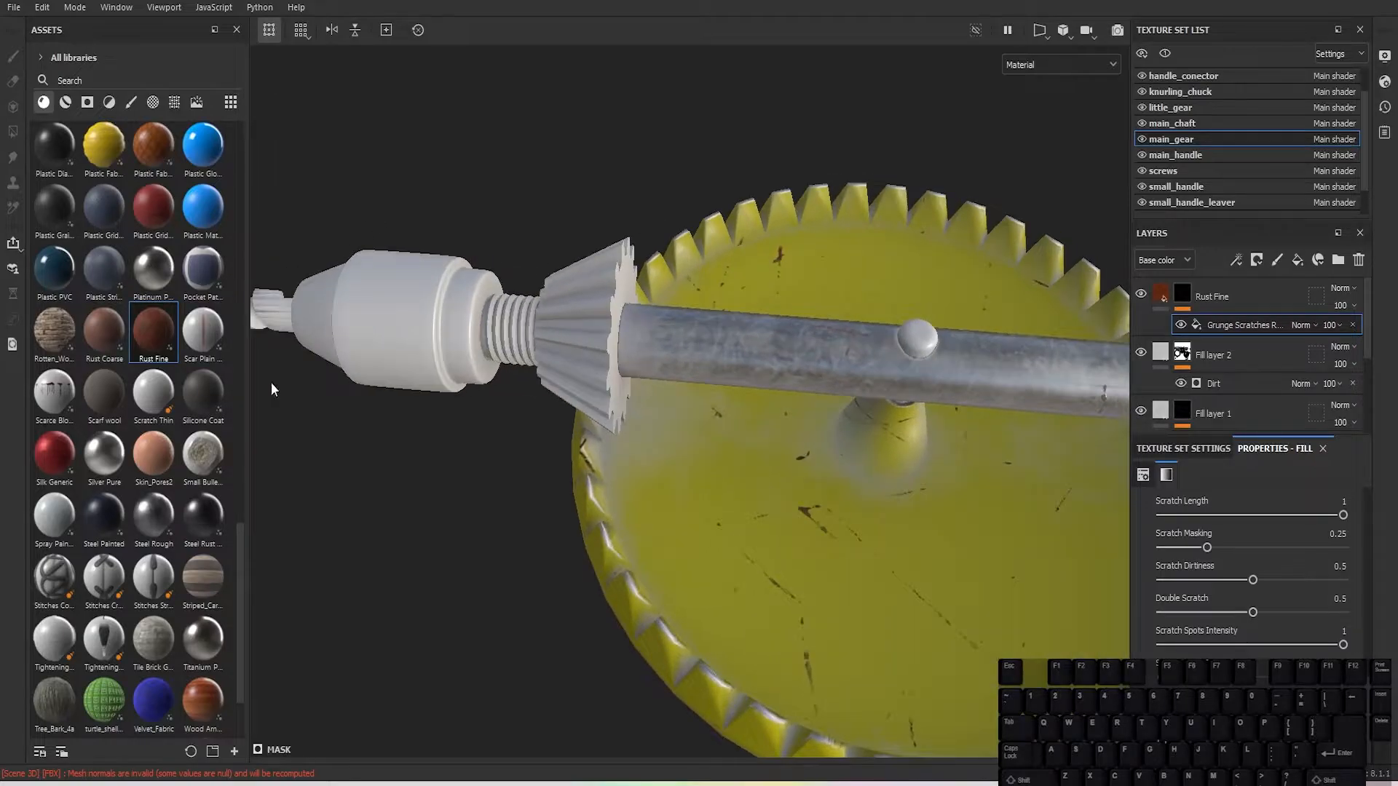
pyautogui.scroll(-2, 173, 383)
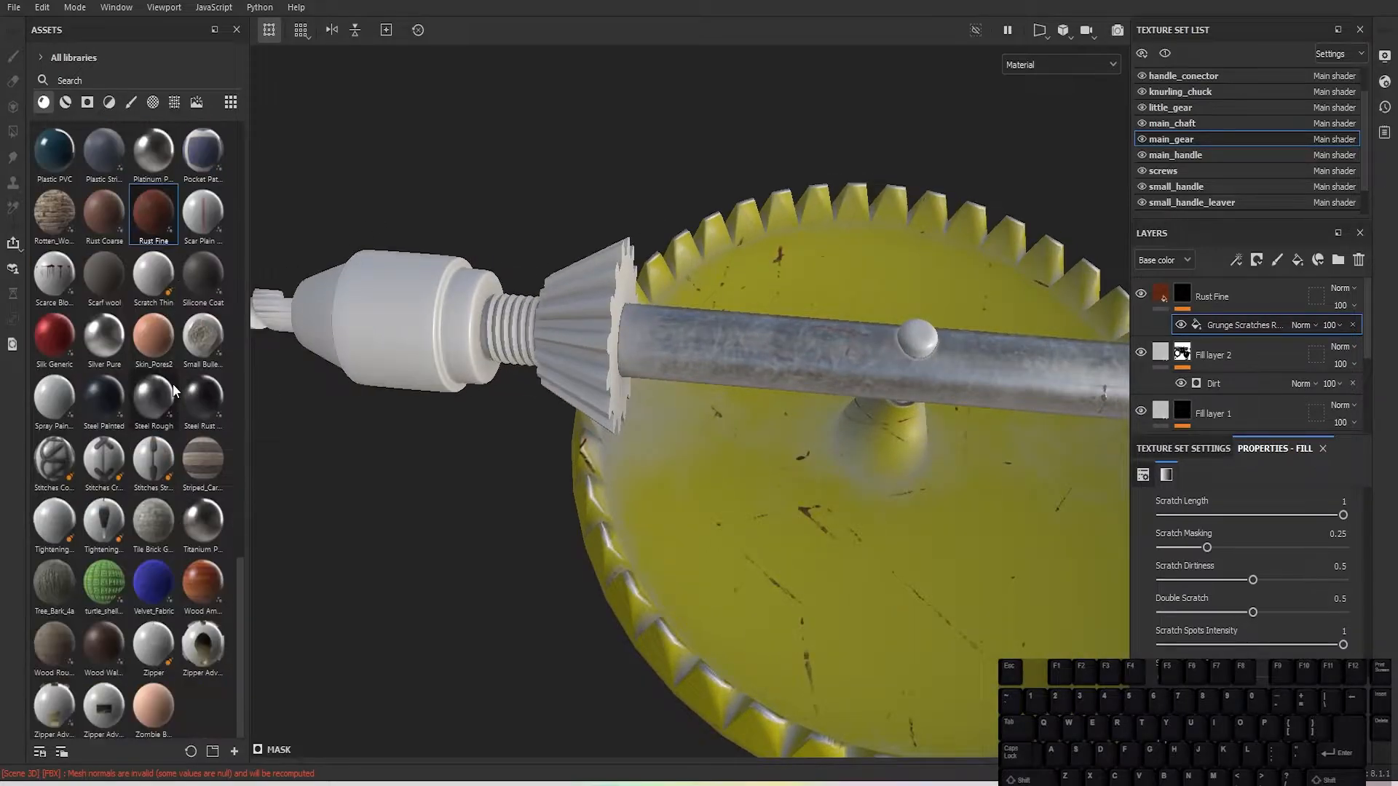
pyautogui.scroll(15, 186, 420)
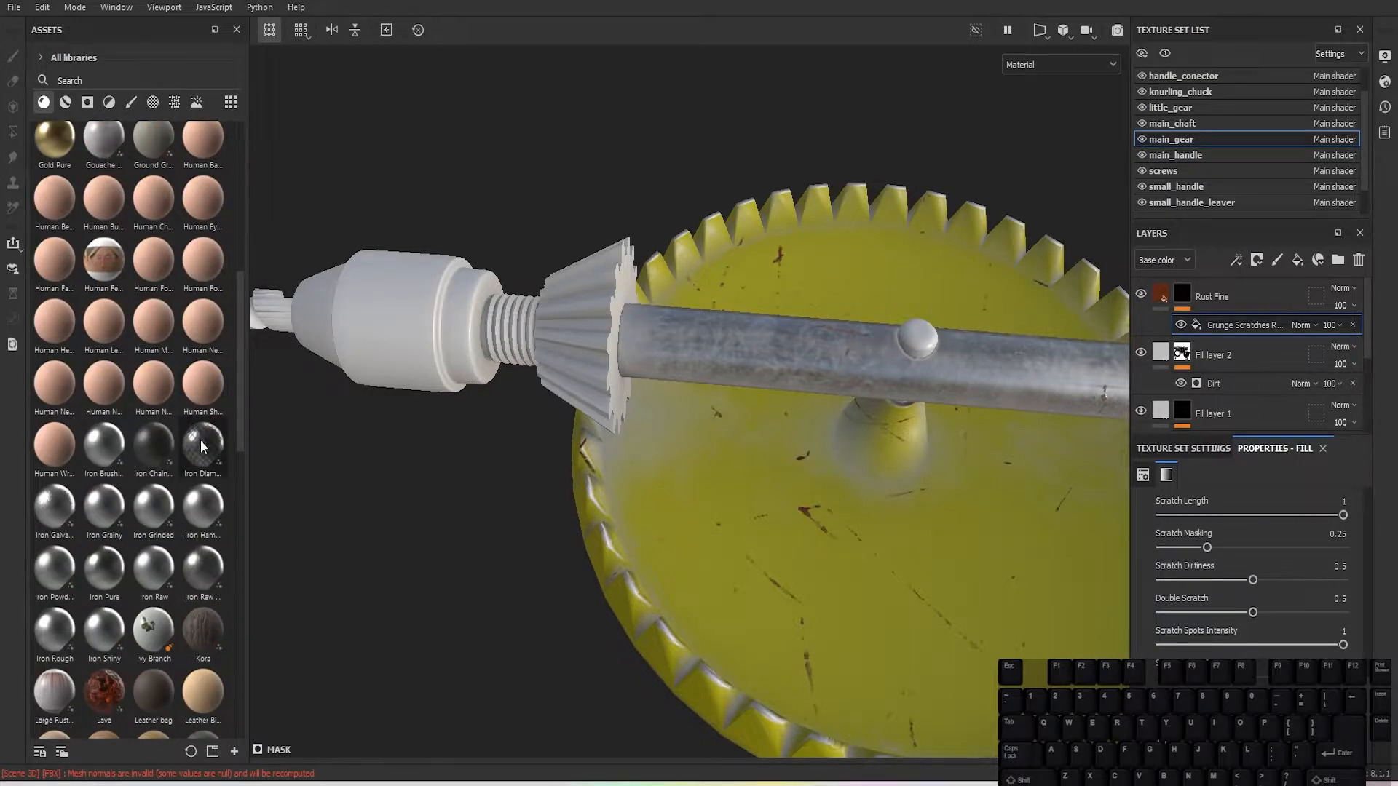
pyautogui.moveTo(201, 446)
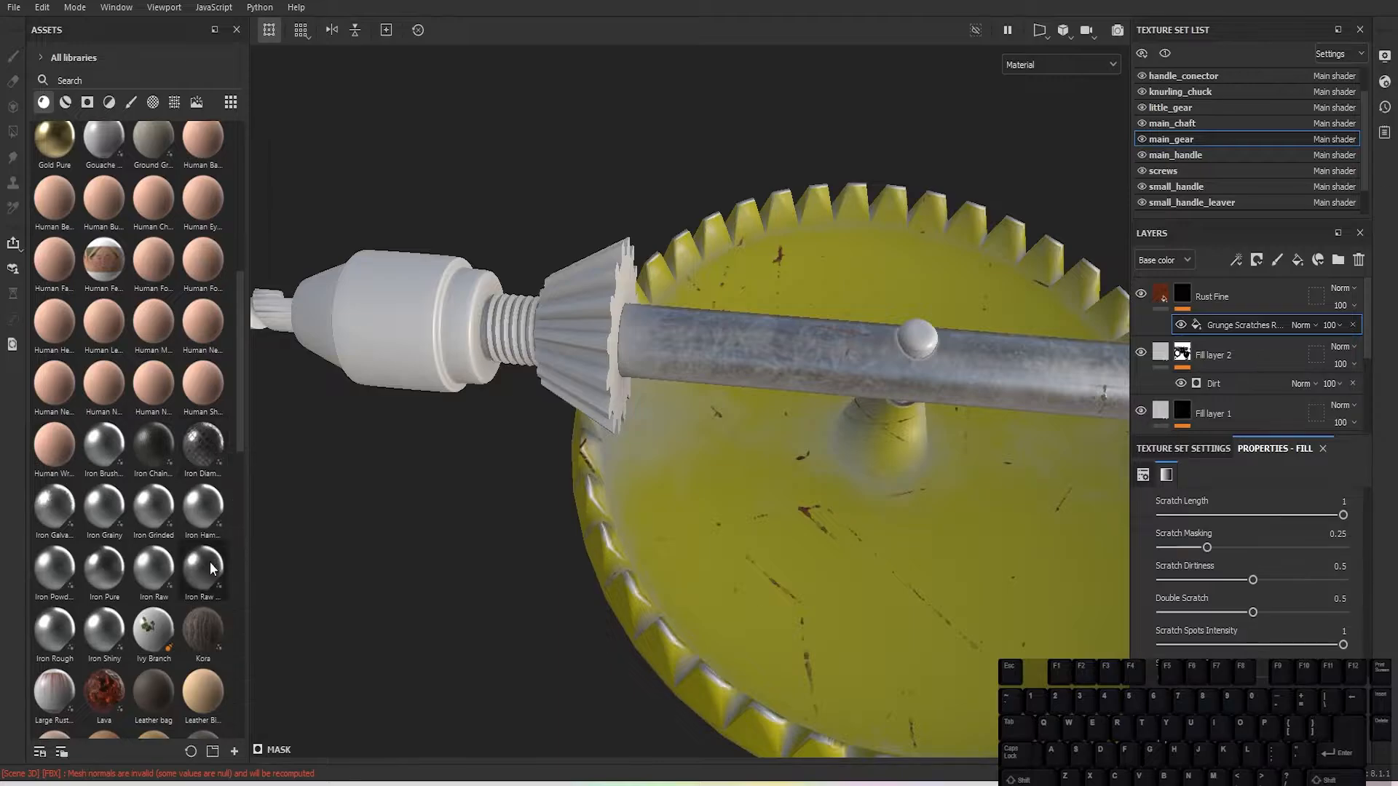
pyautogui.moveTo(211, 573)
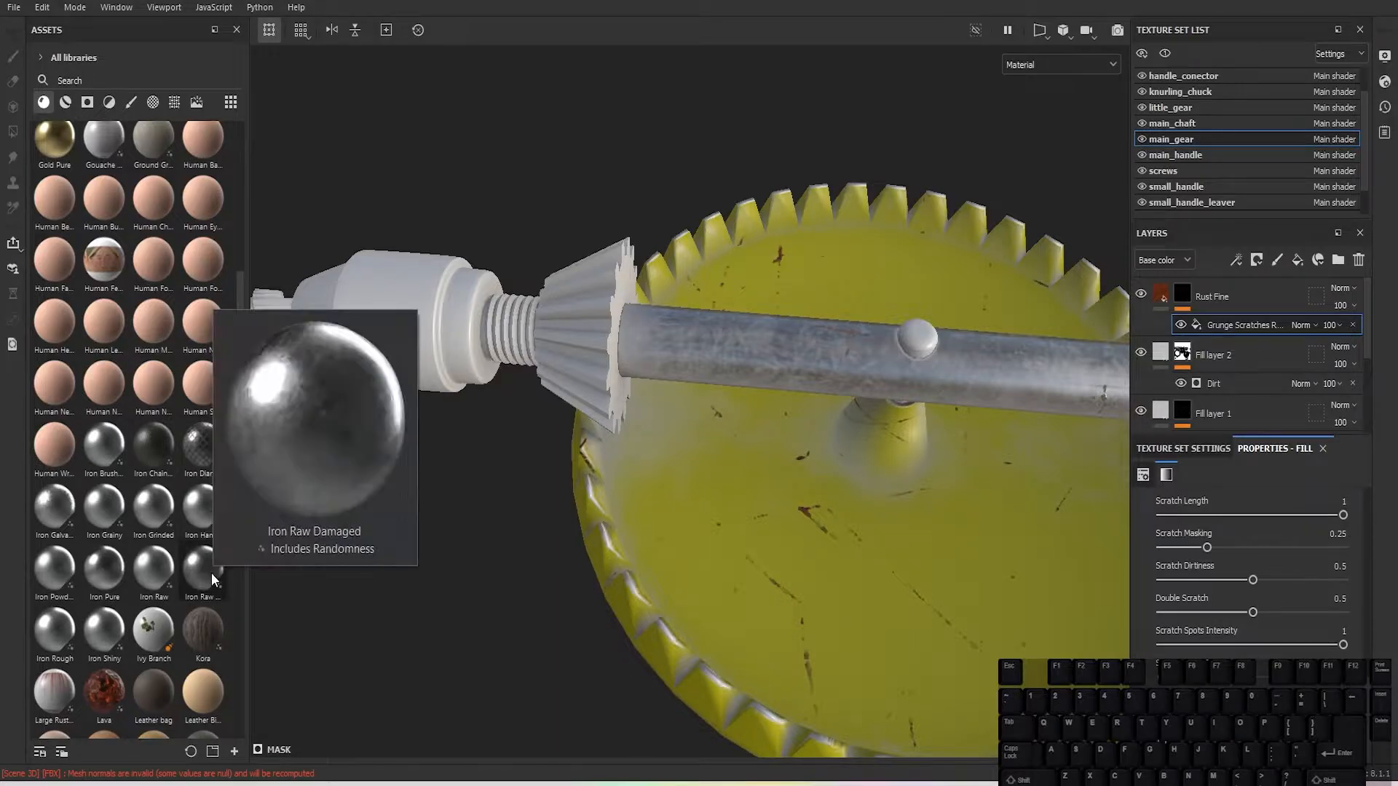
pyautogui.moveTo(211, 574); pyautogui.dragTo(592, 399)
pyautogui.scroll(4, 582, 396)
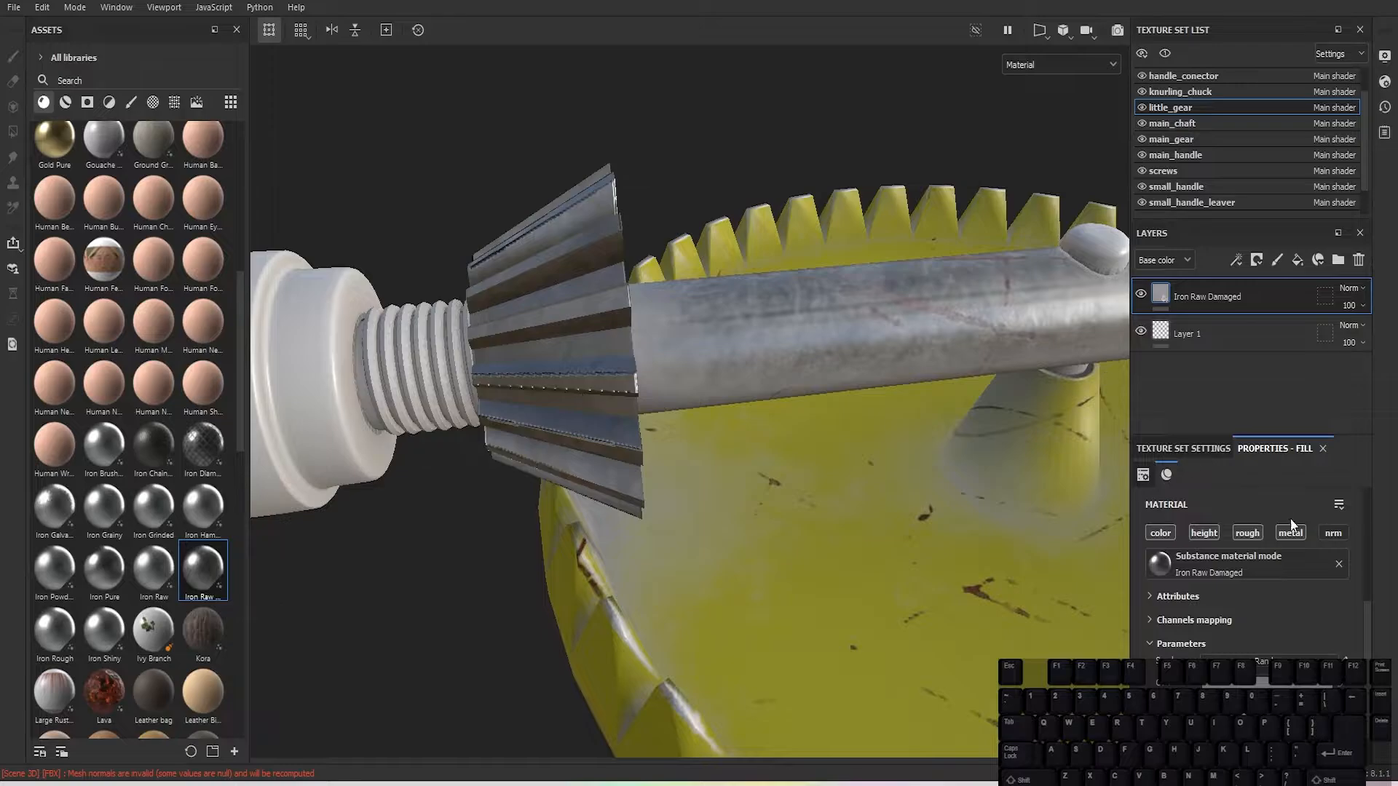
# Step: Remove the empty Layer 1 from little_gear's layer stack
pyautogui.click(1207, 336)
pyautogui.rightClick(1207, 336)
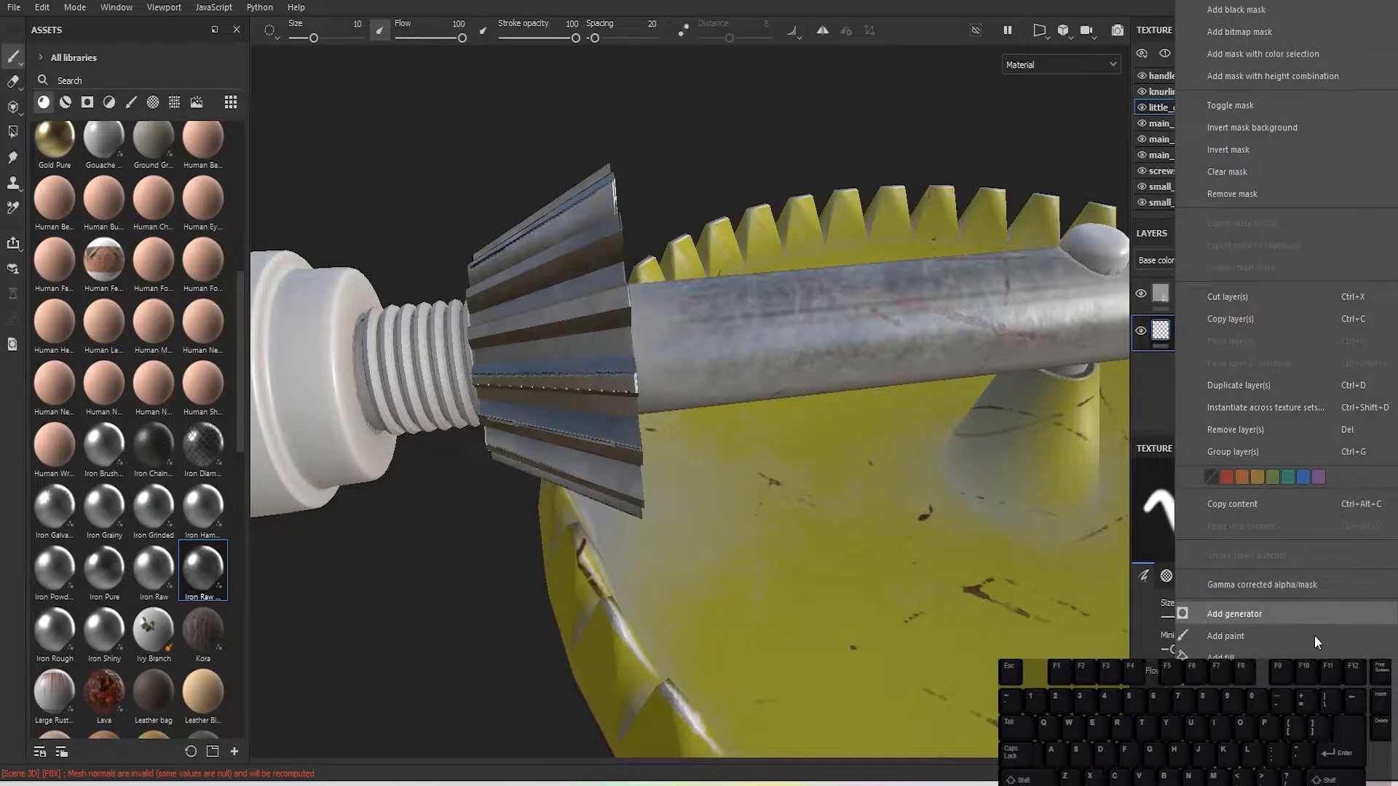
pyautogui.click(1235, 429)
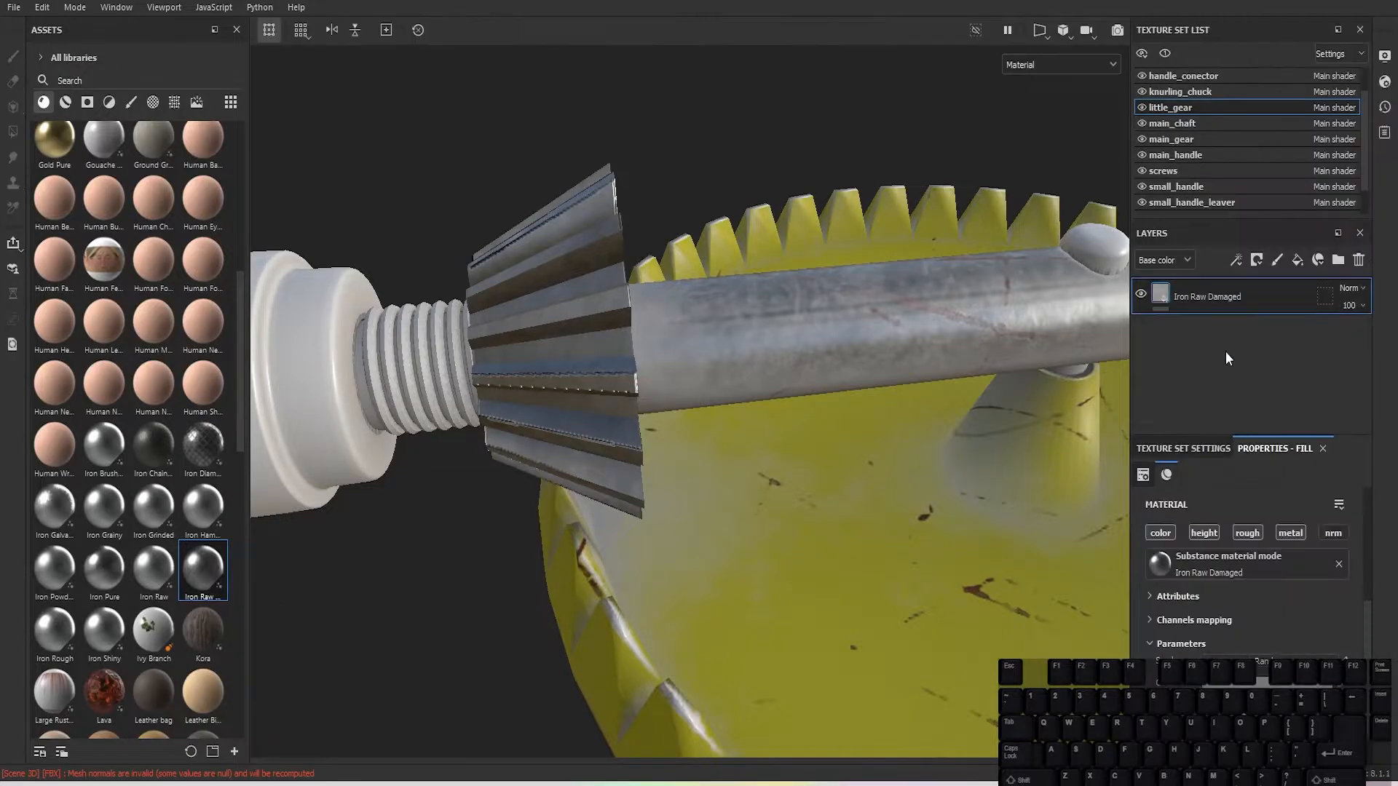
# Step: Set the Iron Raw Damaged fill's projection to Tri-planar projection and inspect the seams on the little gear's teeth
pyautogui.scroll(3, 1274, 565)
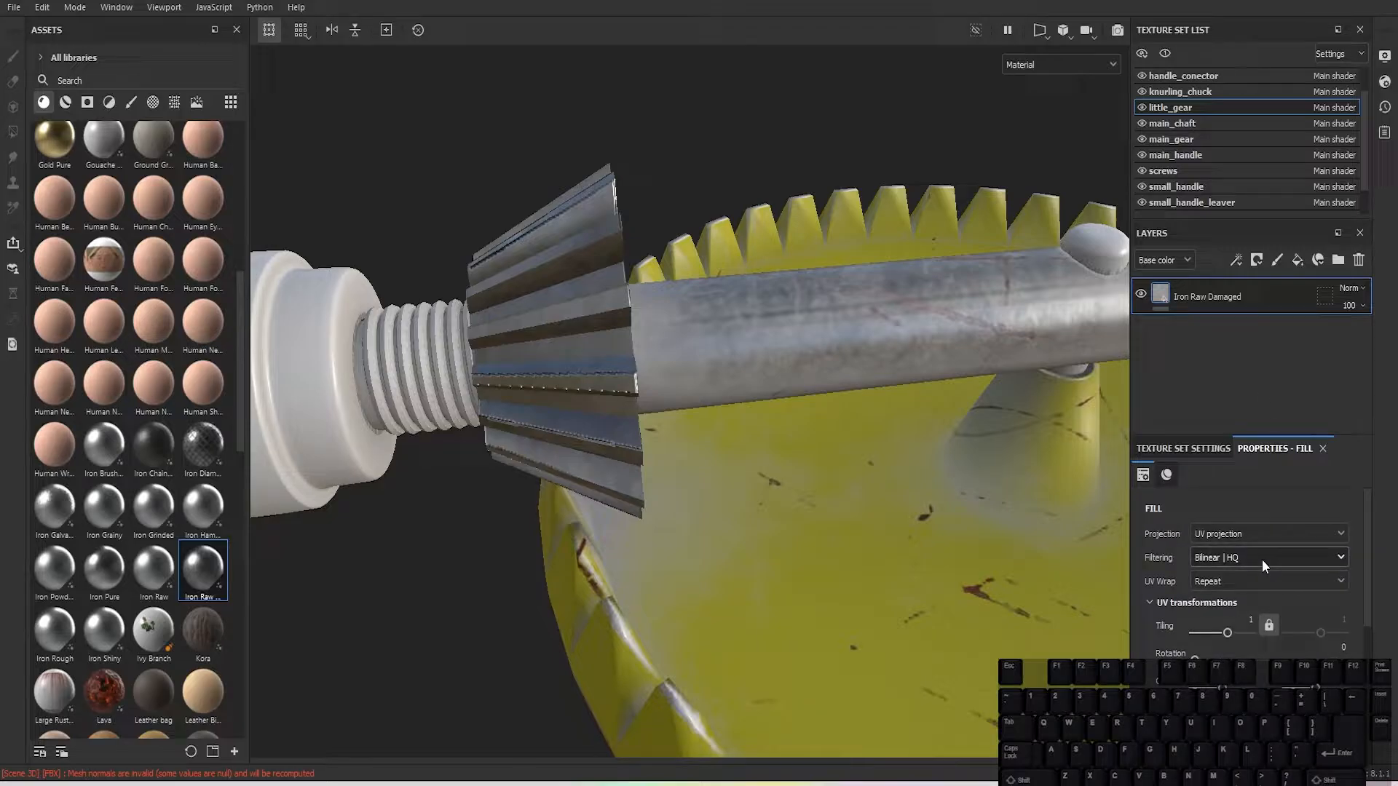
pyautogui.click(1230, 536)
pyautogui.click(1235, 597)
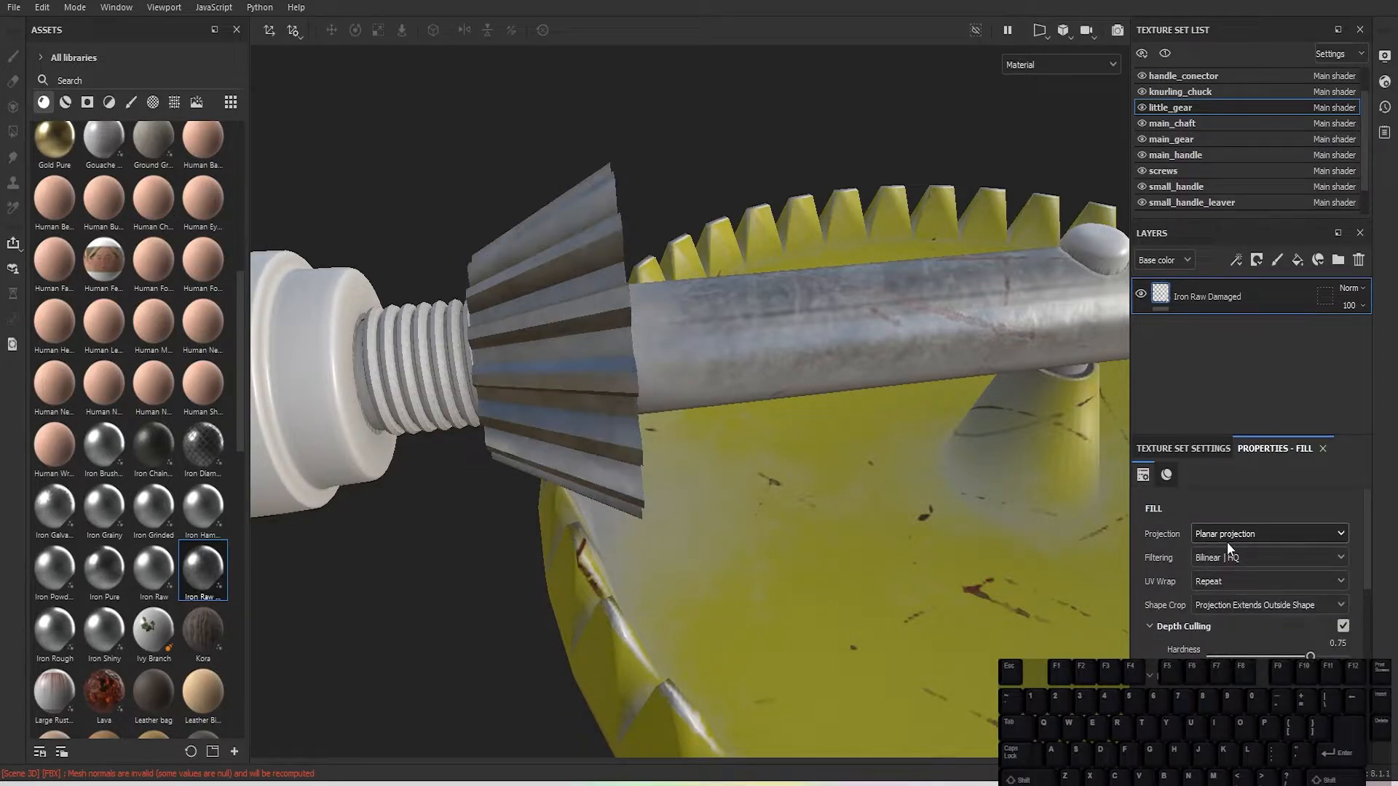
pyautogui.click(1226, 539)
pyautogui.click(1233, 586)
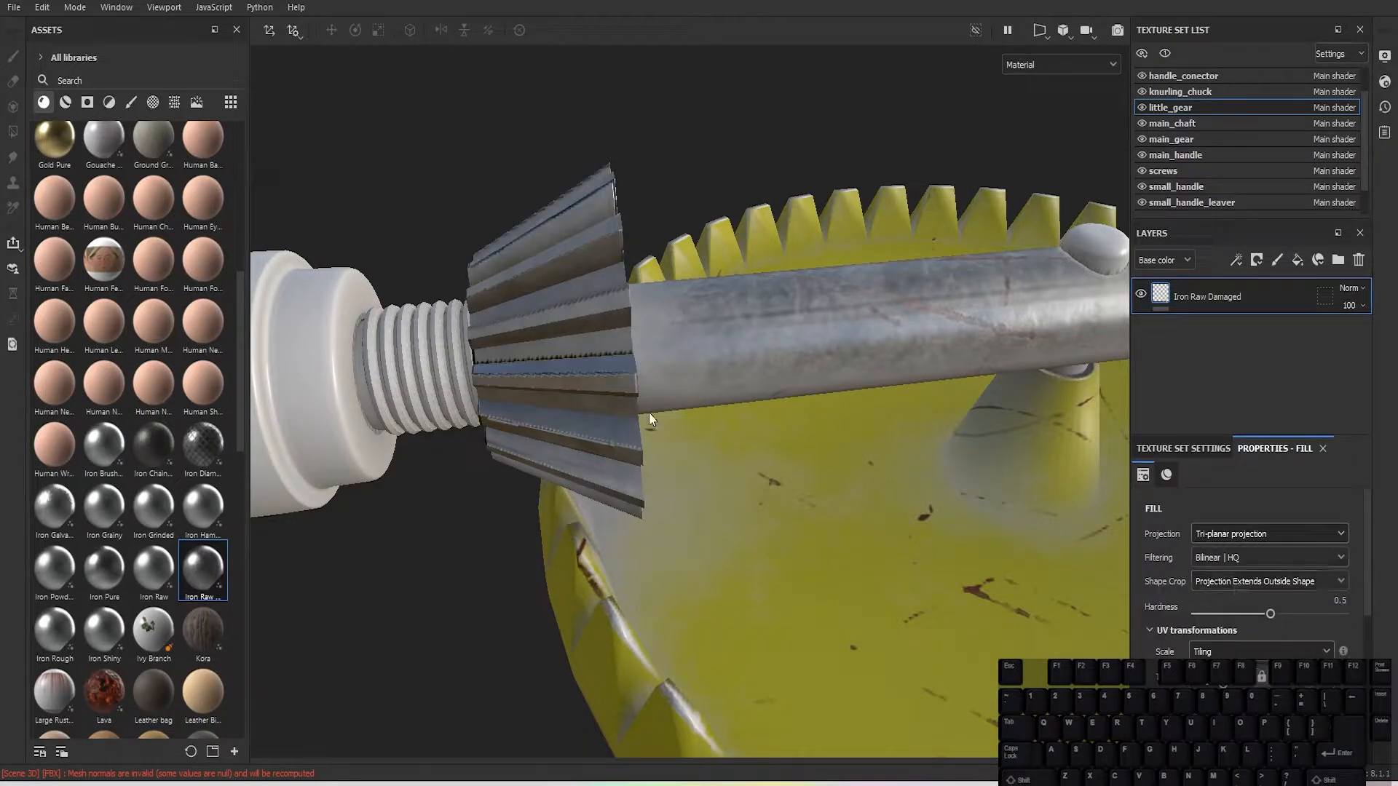
pyautogui.keyDown('alt'); pyautogui.moveTo(837, 430); pyautogui.dragTo(594, 392); pyautogui.keyUp('alt')
pyautogui.scroll(5, 594, 392)
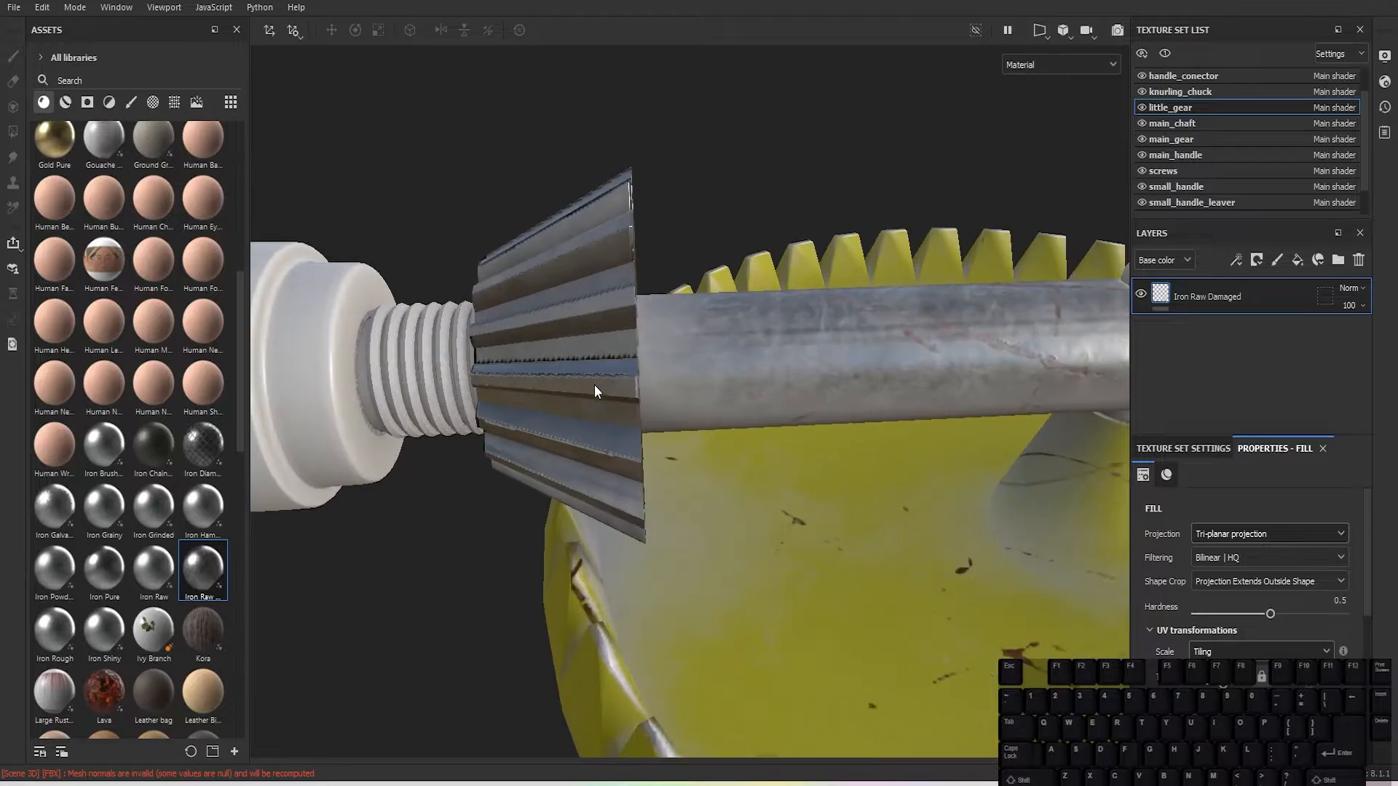
# Step: Add a fill layer above Iron Raw Damaged on little_gear and give it a black mask
pyautogui.click(1262, 258)
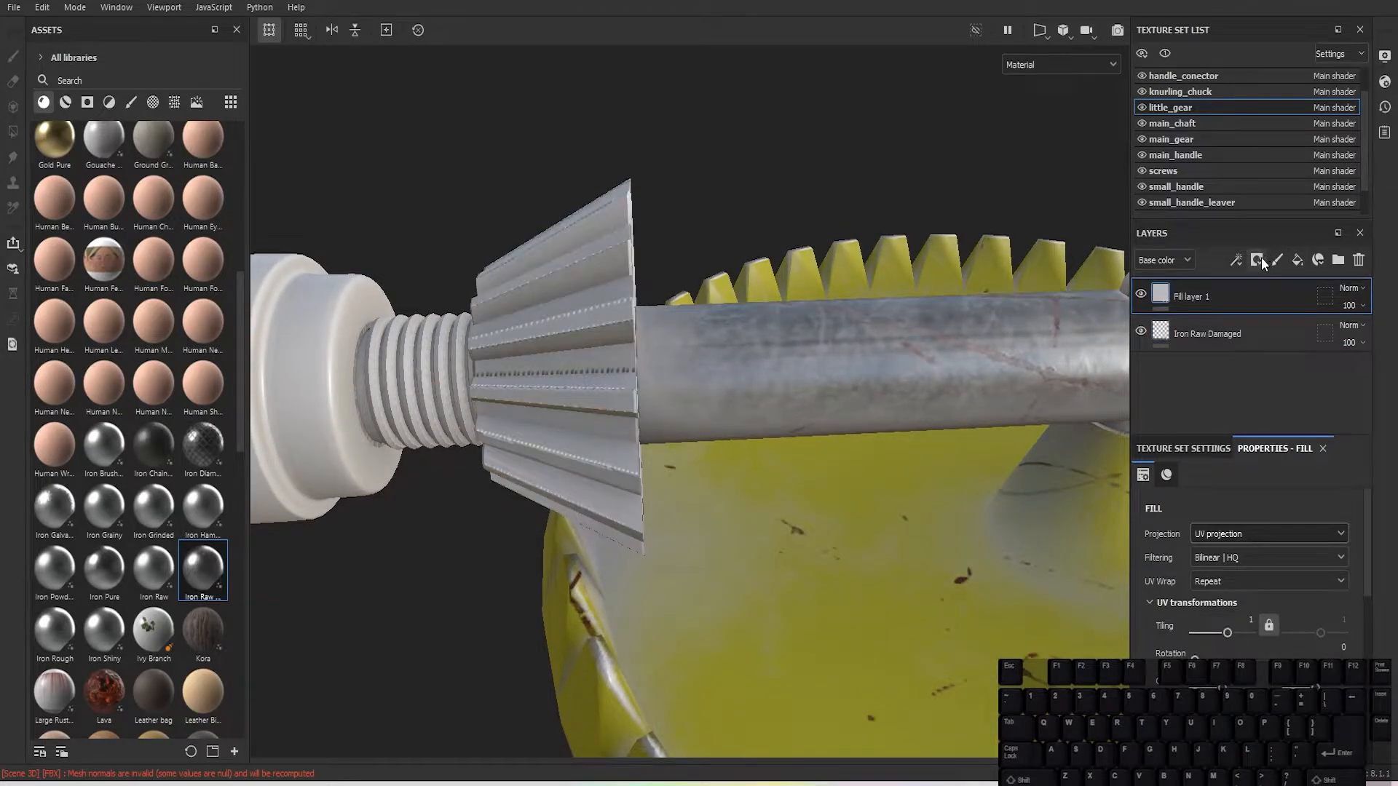
pyautogui.click(1263, 262)
pyautogui.click(1282, 303)
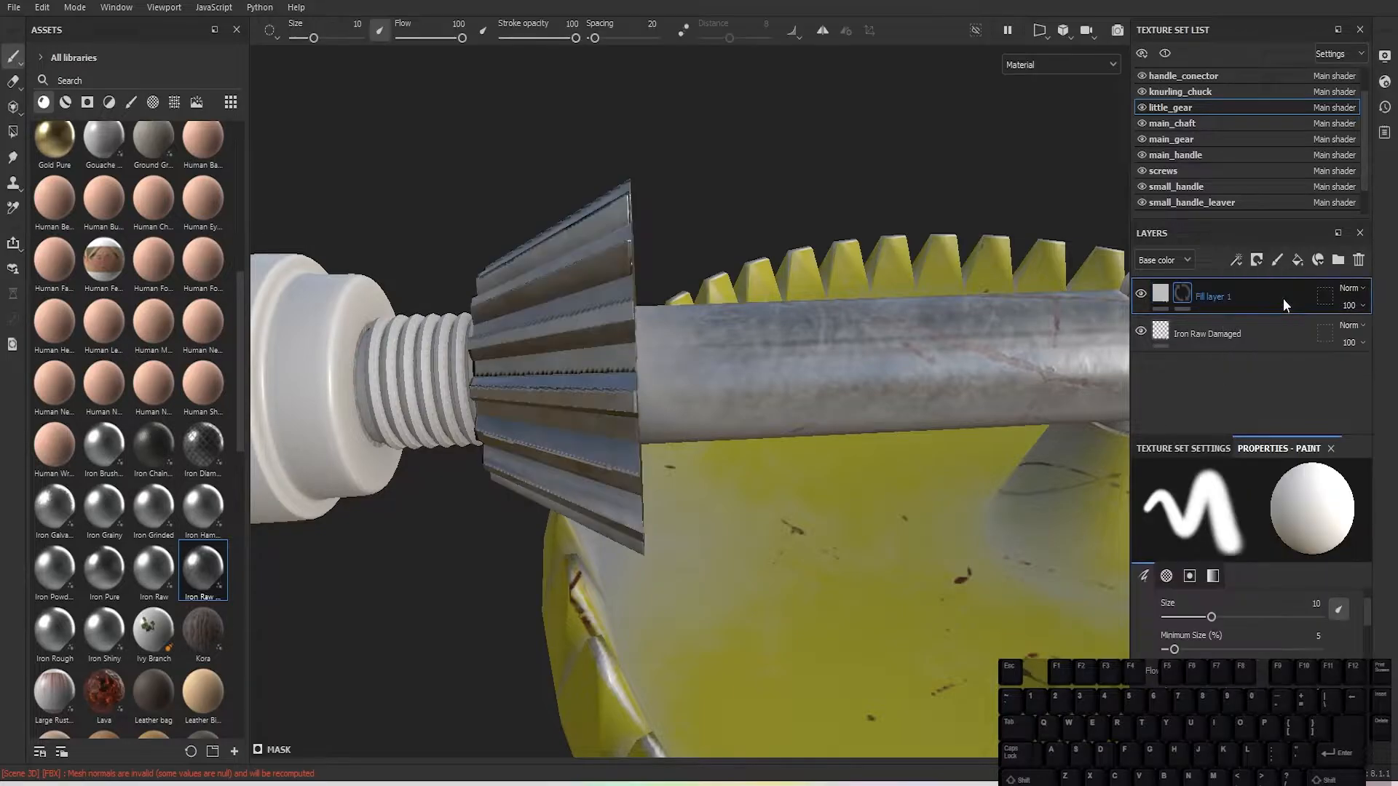
# Step: Add a Metal Edge Wear generator to the black mask of little_gear's fill layer
pyautogui.click(1244, 263)
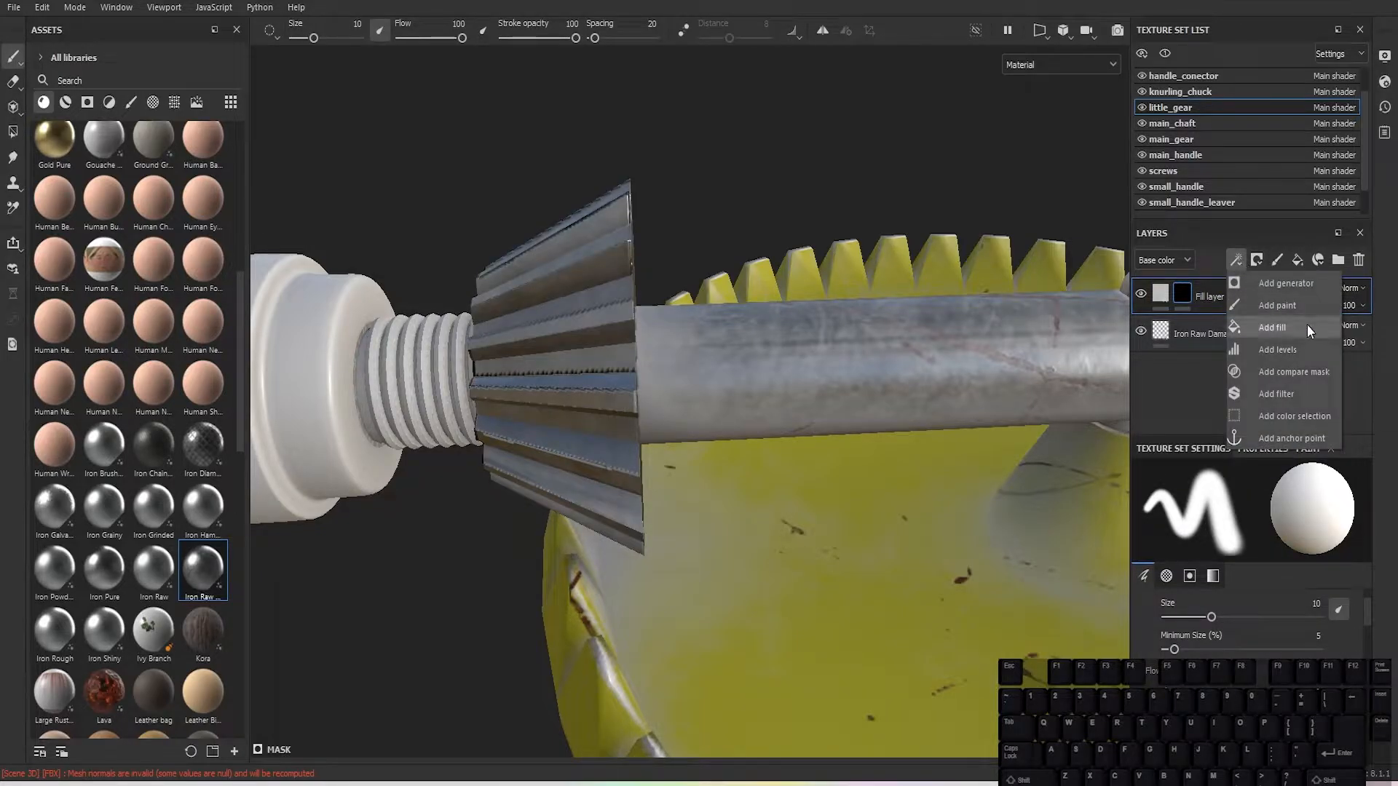
pyautogui.click(1298, 292)
pyautogui.click(1278, 516)
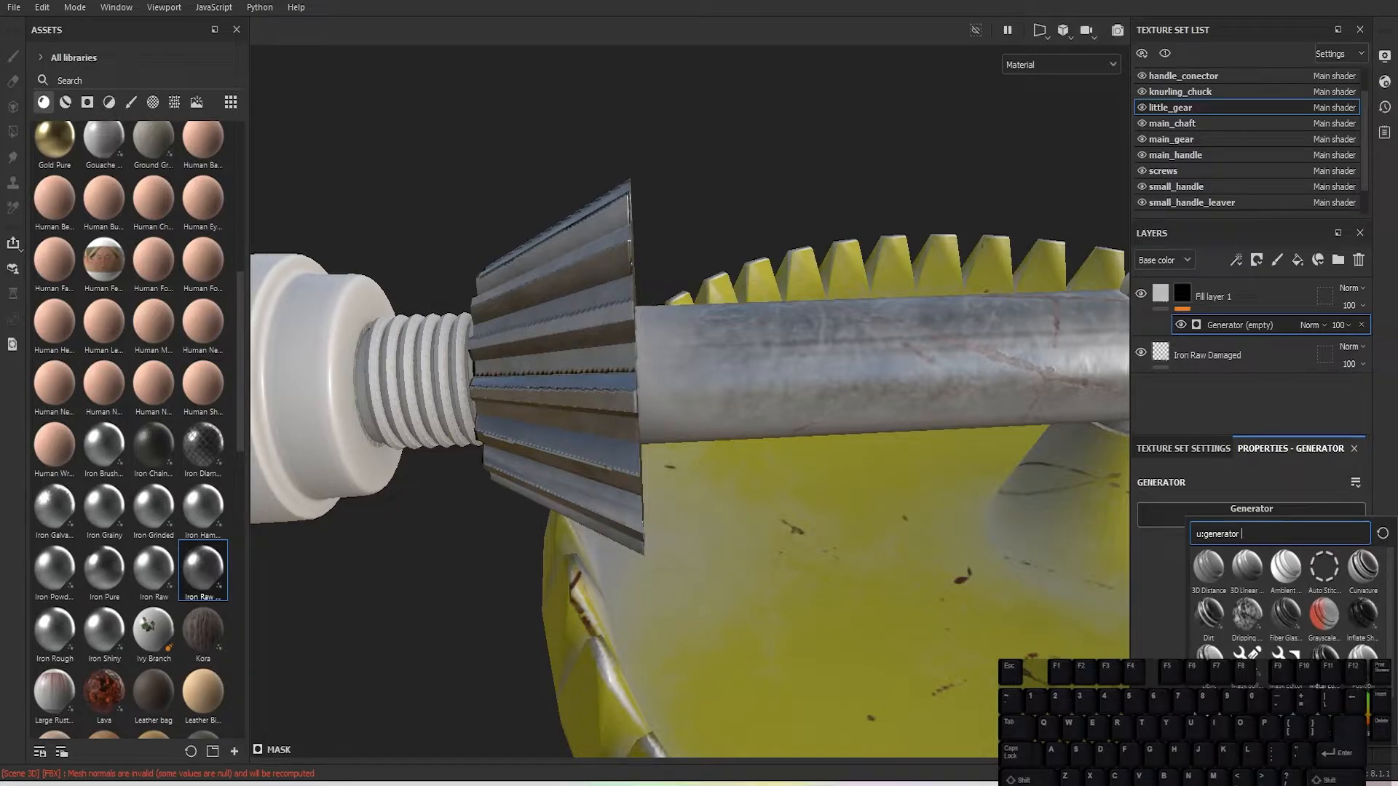
pyautogui.click(1286, 571)
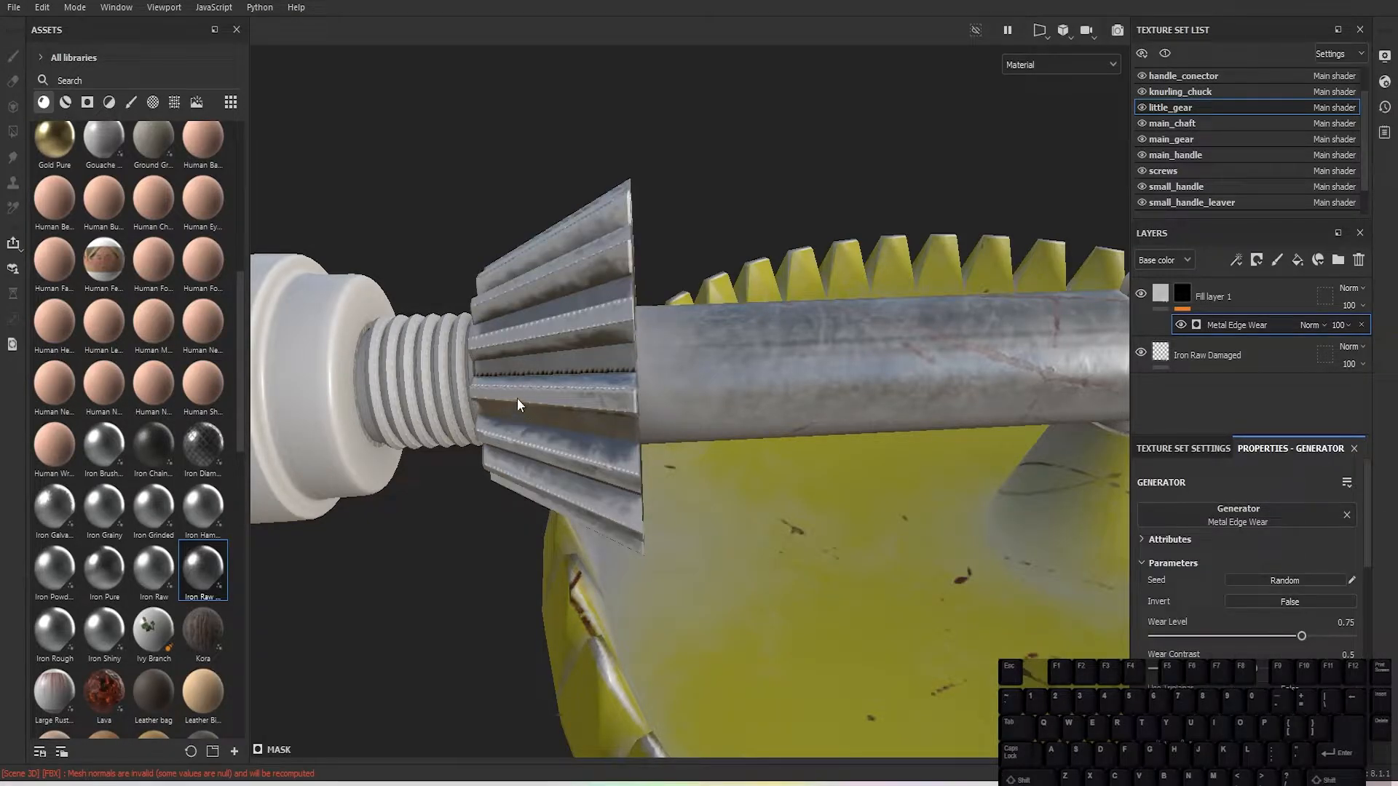
# Step: Set the little gear's Metal Edge Wear Wear Level to 0.58 and check the wear on the teeth
pyautogui.keyDown('alt'); pyautogui.moveTo(514, 388); pyautogui.dragTo(575, 369); pyautogui.keyUp('alt')
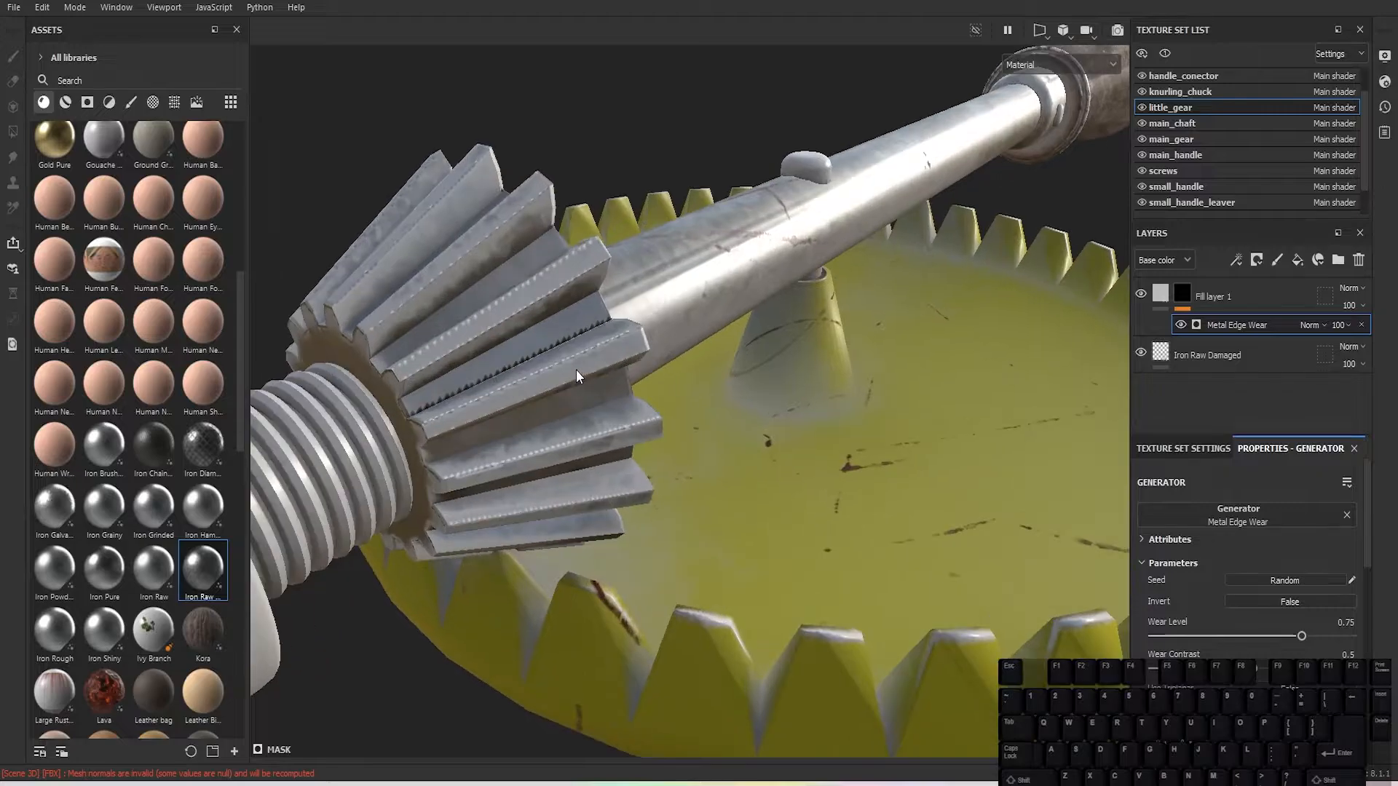
pyautogui.scroll(1, 575, 370)
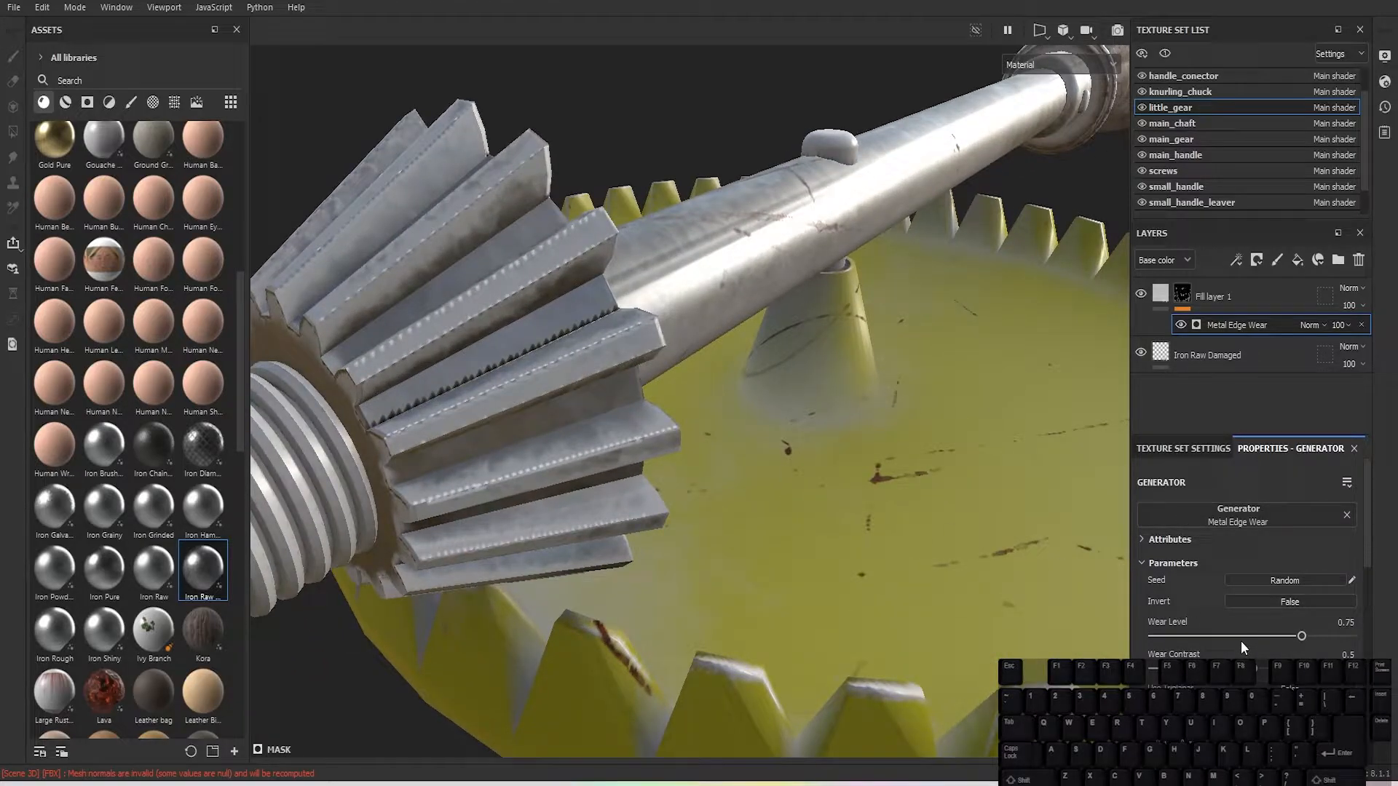
pyautogui.moveTo(1240, 641)
pyautogui.mouseDown()
pyautogui.moveTo(1167, 636)
pyautogui.moveTo(1311, 635)
pyautogui.moveTo(1264, 635)
pyautogui.mouseUp()
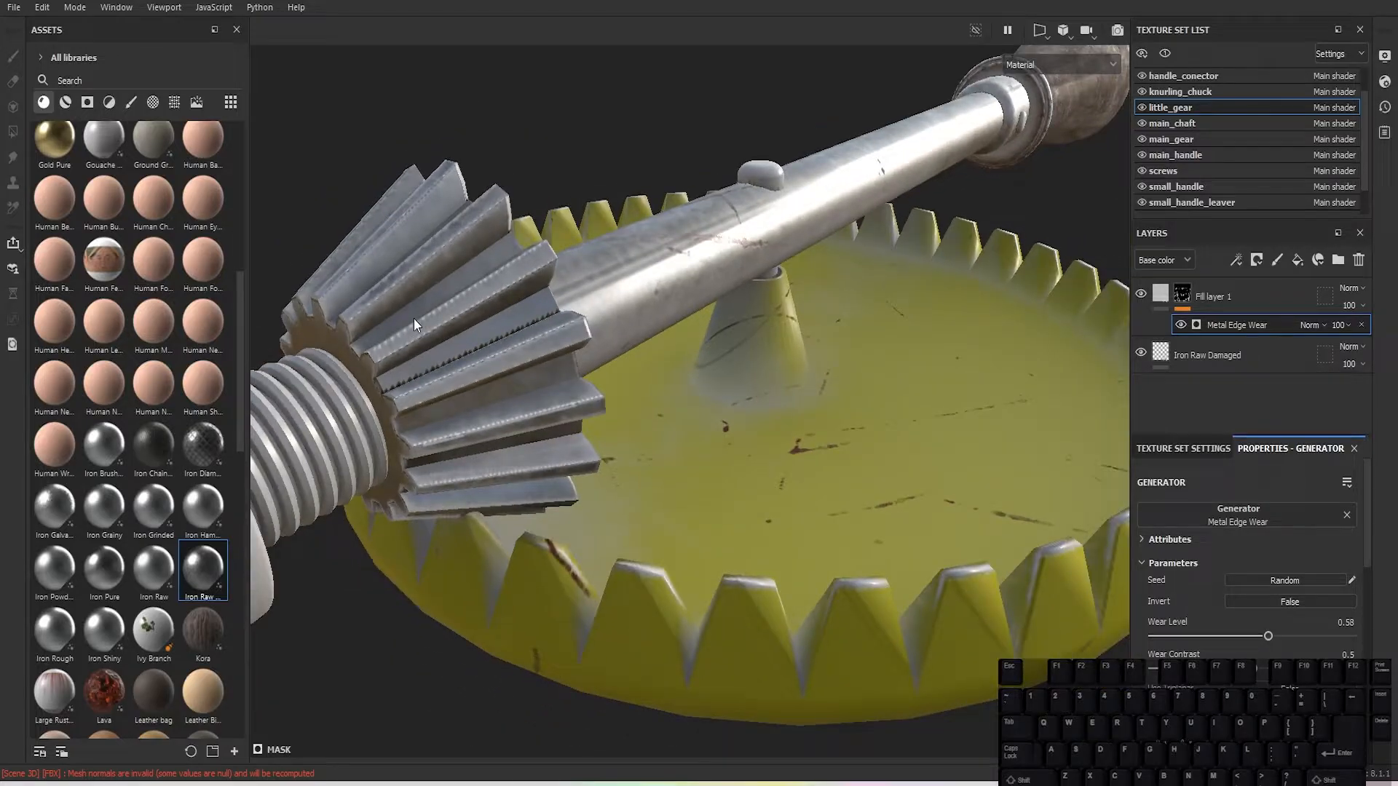
pyautogui.keyDown('alt'); pyautogui.moveTo(414, 318); pyautogui.dragTo(667, 387); pyautogui.keyUp('alt')
pyautogui.scroll(6, 666, 387)
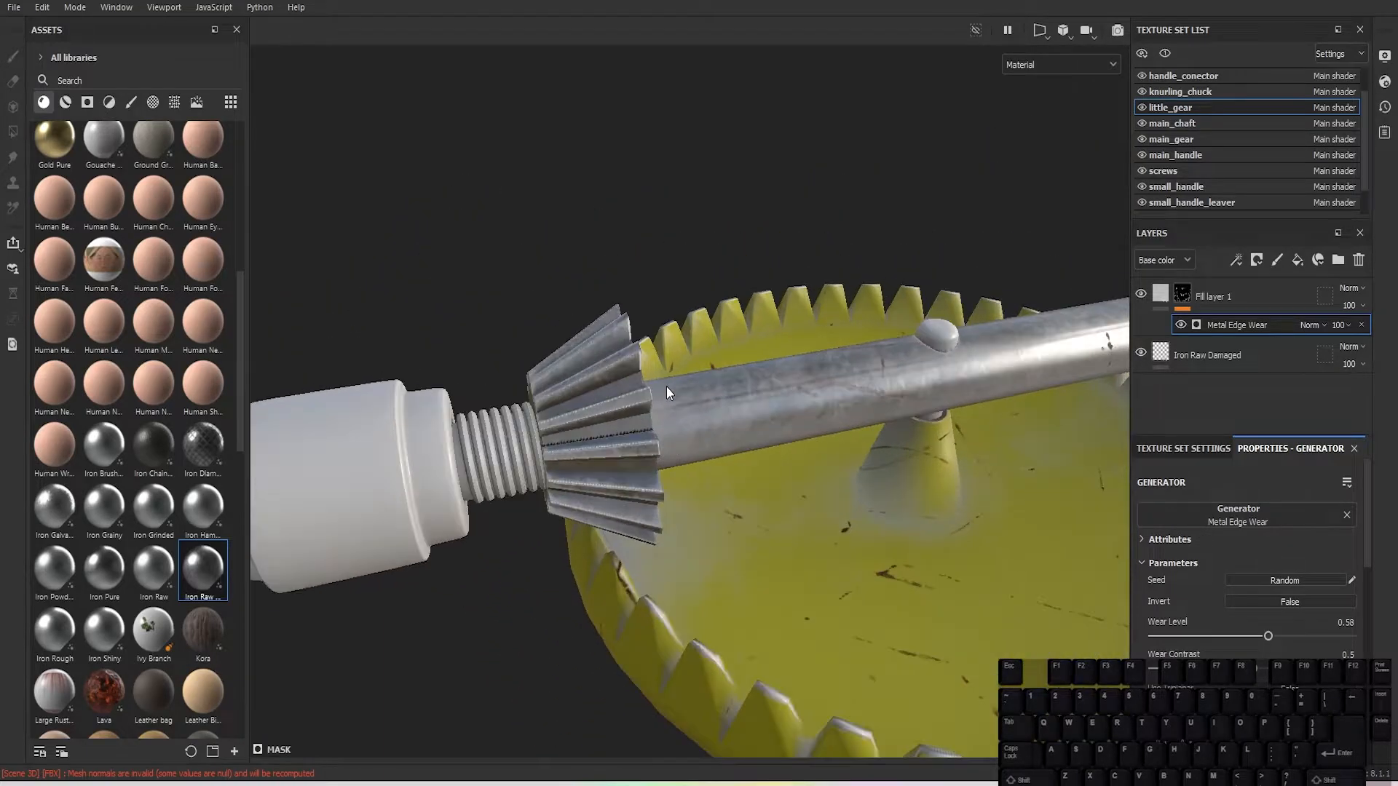
pyautogui.scroll(-5, 818, 363)
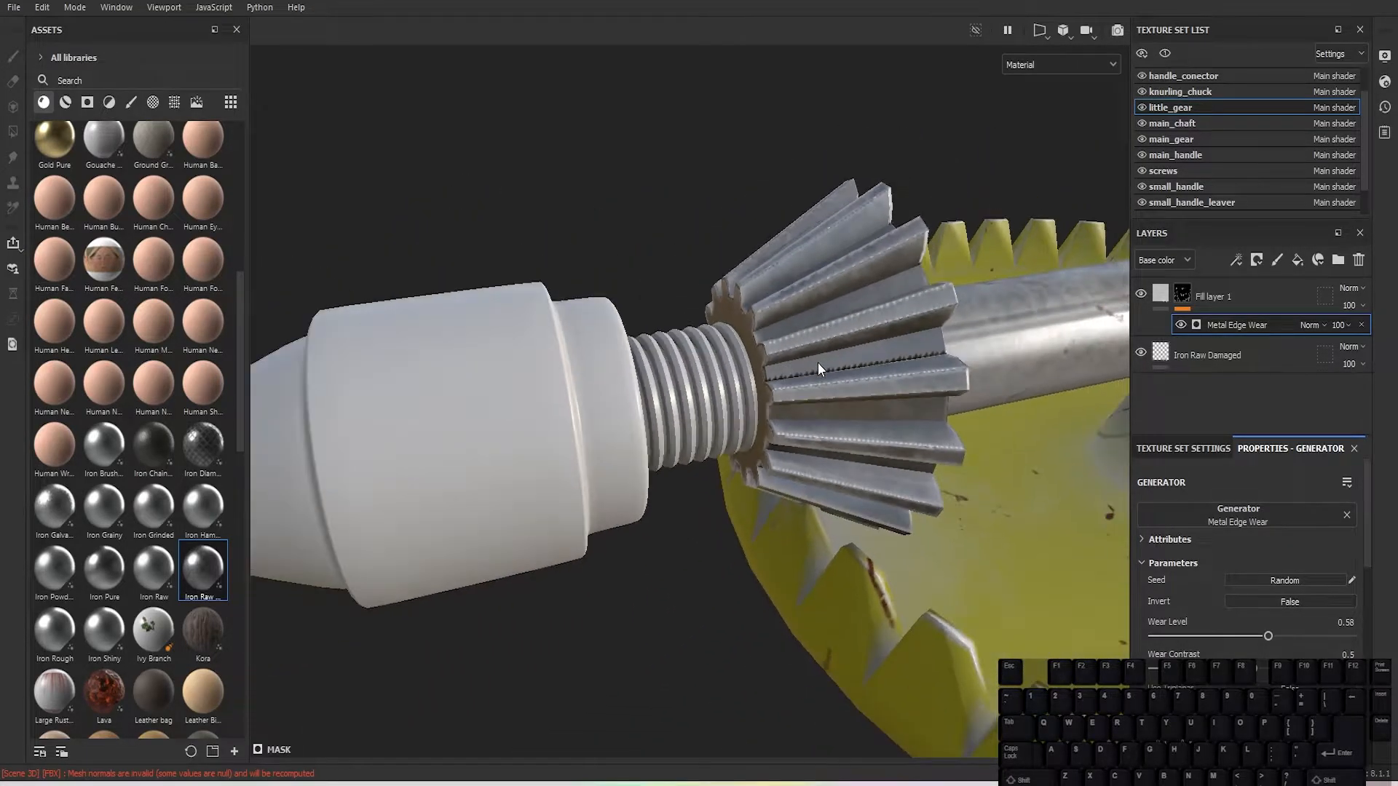
# Step: Apply the Iron Raw Damaged material to the thread between the chuck and the little gear
pyautogui.keyDown('alt'); pyautogui.moveTo(819, 362); pyautogui.dragTo(710, 334); pyautogui.keyUp('alt')
pyautogui.scroll(-3, 711, 335)
pyautogui.keyDown('alt'); pyautogui.moveTo(750, 299); pyautogui.dragTo(698, 354, button='middle'); pyautogui.keyUp('alt')
pyautogui.scroll(10, 697, 354)
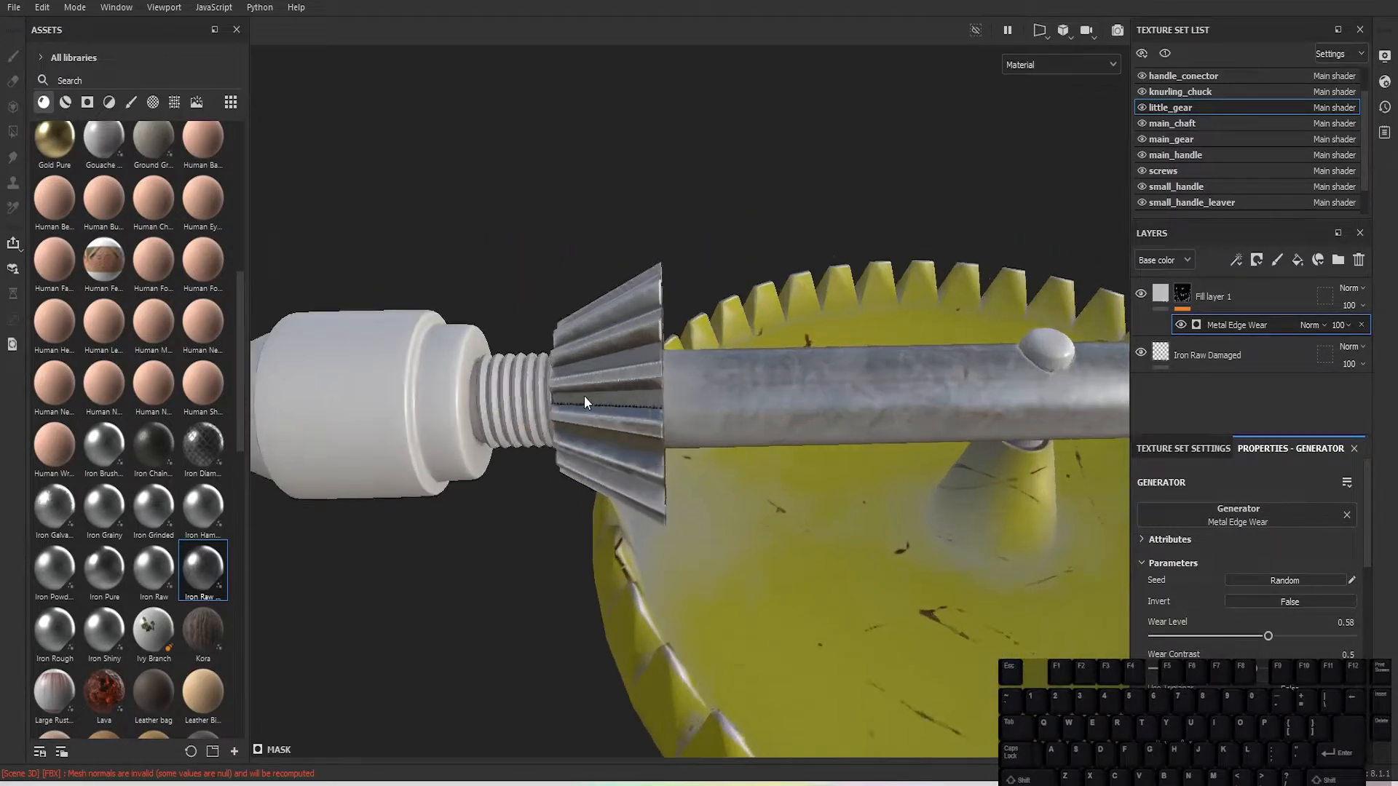
pyautogui.scroll(3, 624, 328)
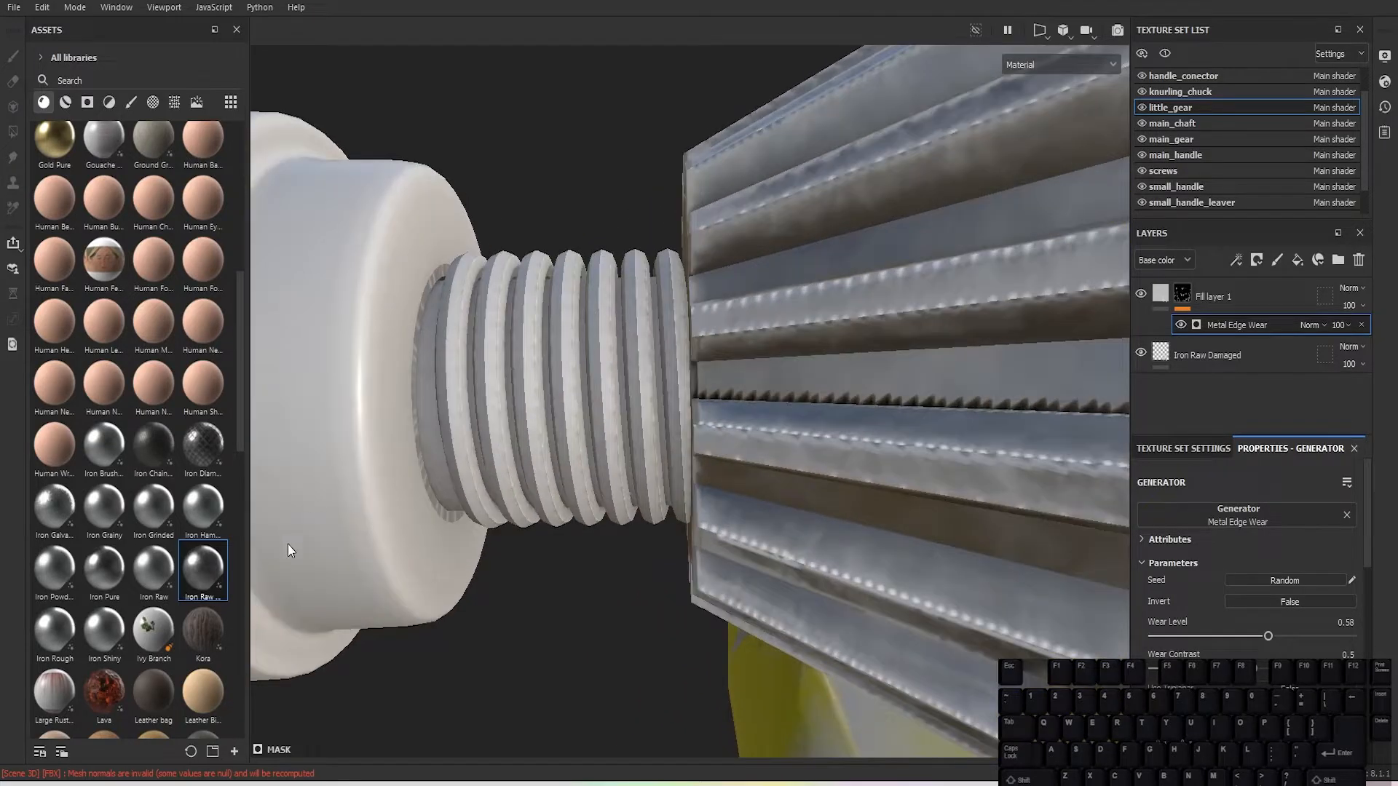
pyautogui.moveTo(195, 581); pyautogui.dragTo(474, 450)
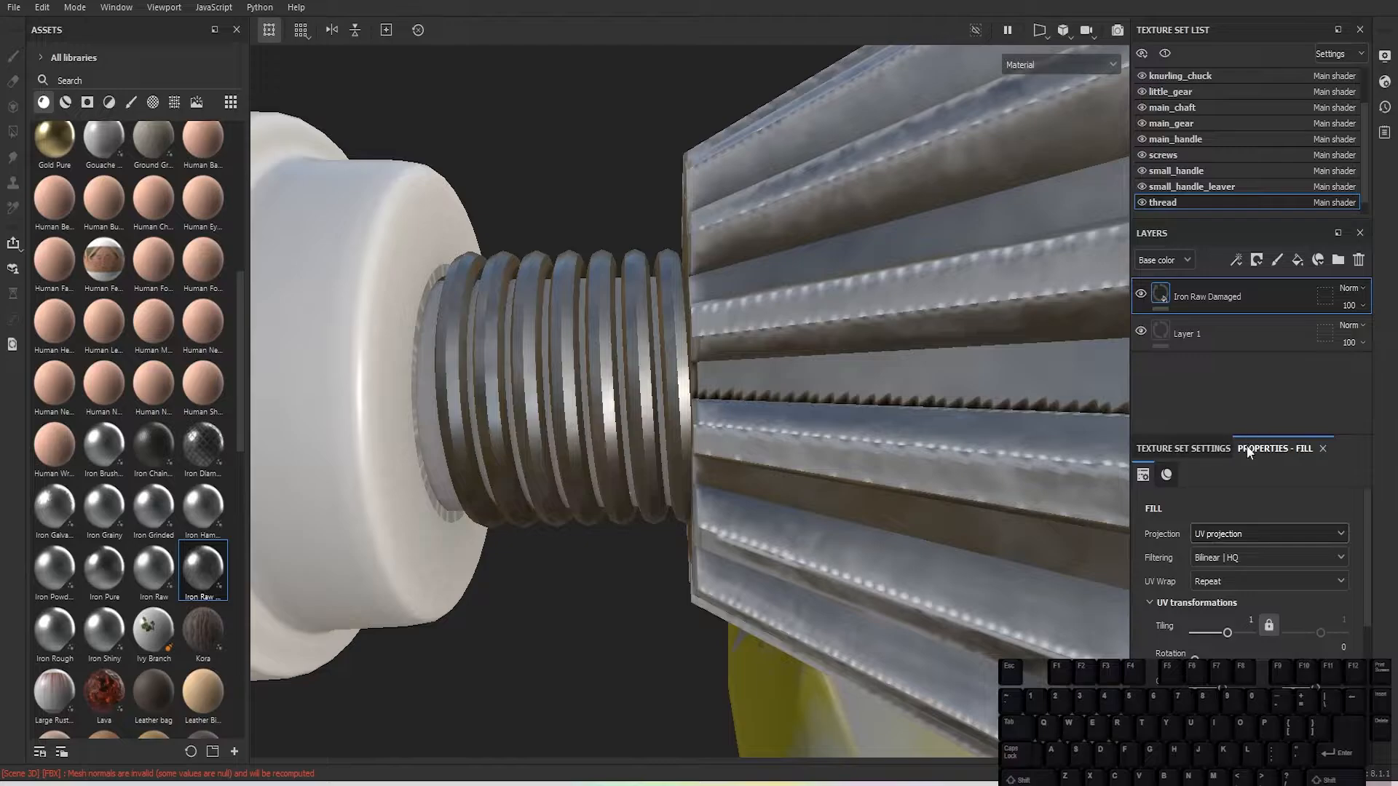
# Step: Set the thread's Iron Raw Damaged fill to Tri-planar projection with its UV scale on Physical size
pyautogui.click(1229, 534)
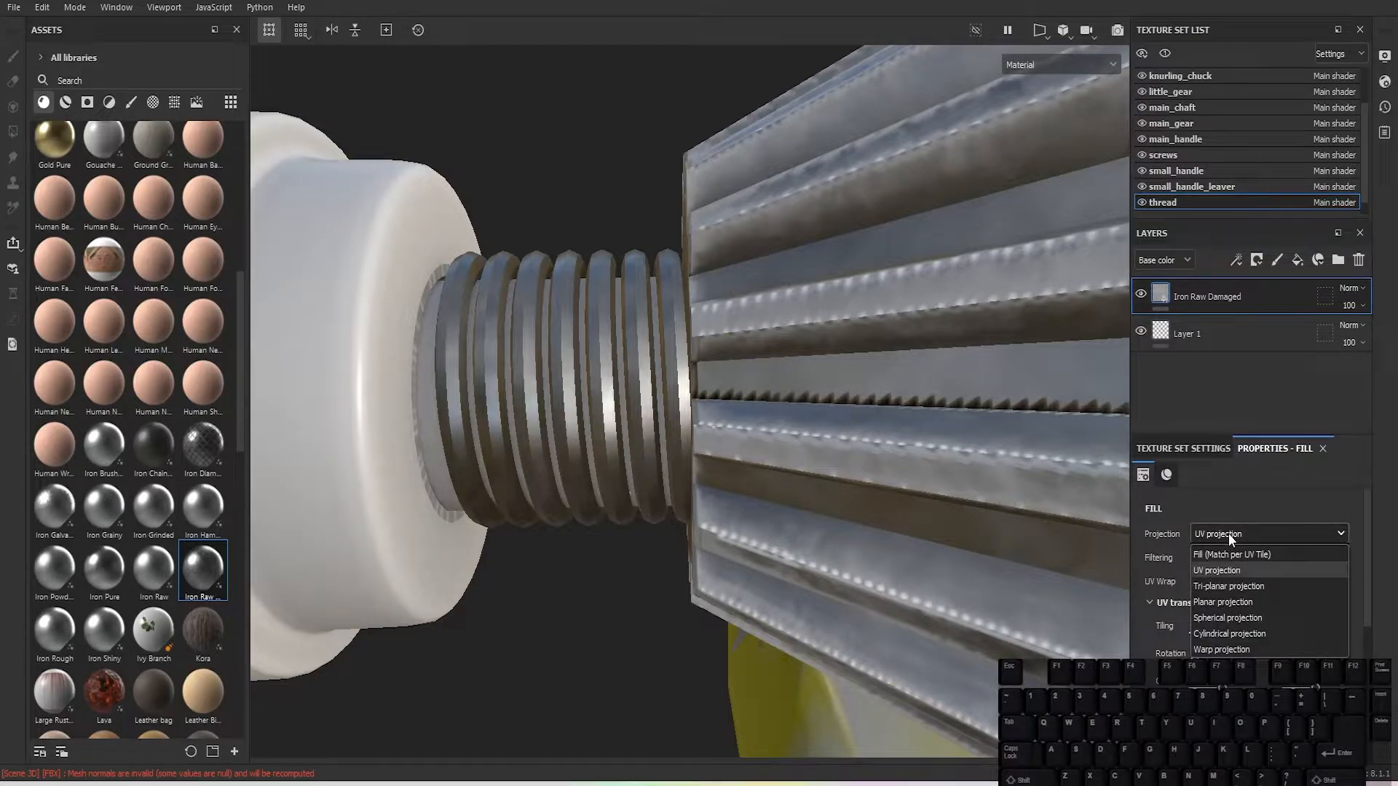
pyautogui.click(1244, 587)
pyautogui.scroll(3, 473, 330)
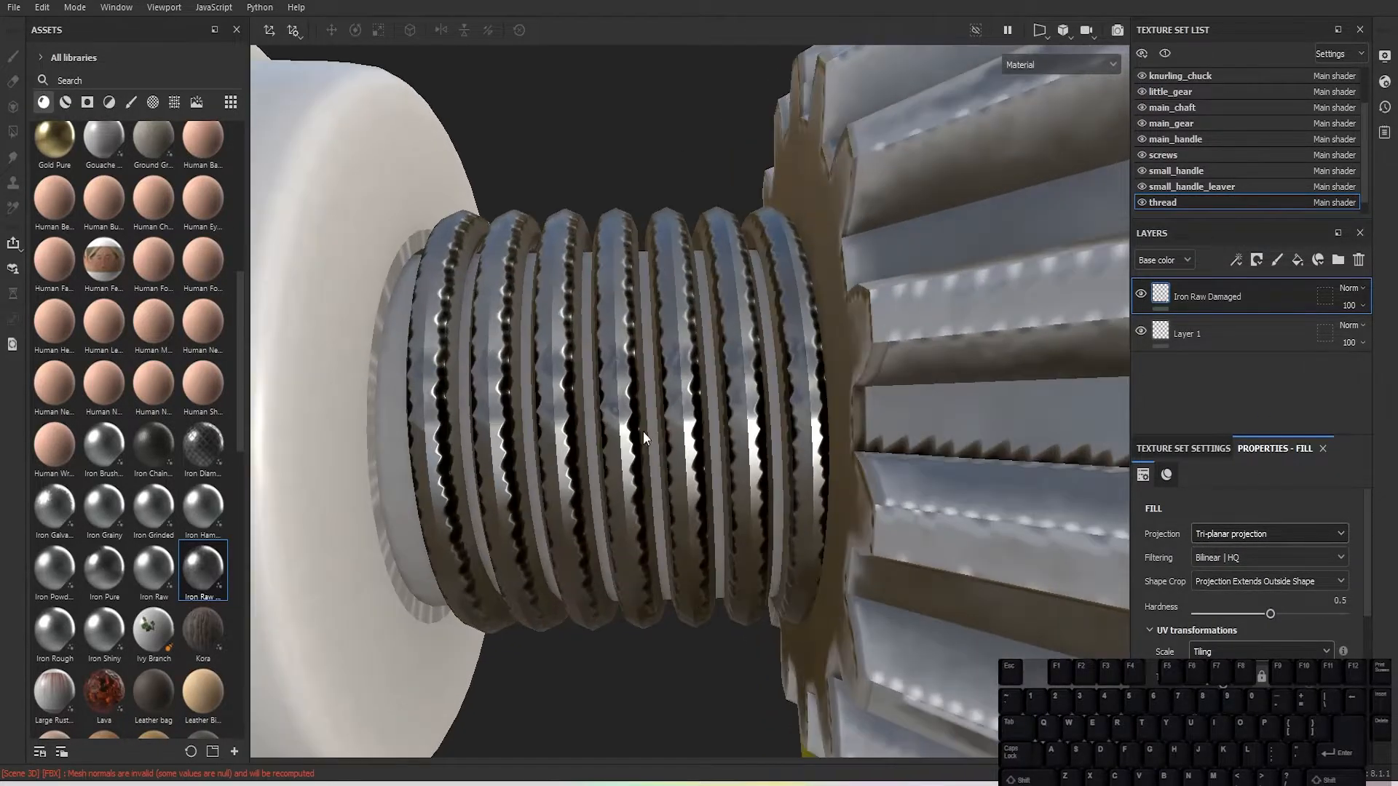
pyautogui.click(1229, 685)
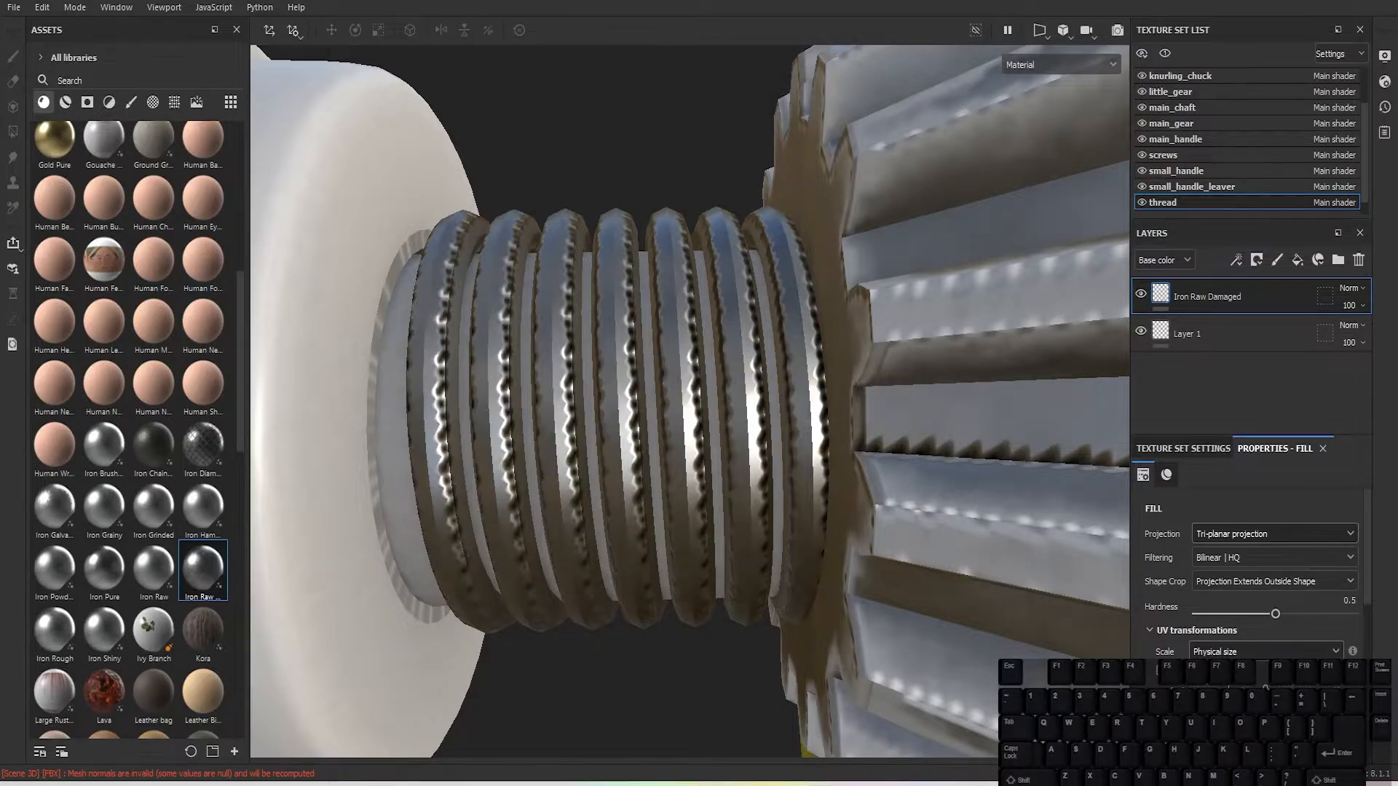
pyautogui.scroll(-2, 660, 345)
pyautogui.scroll(-3, 659, 345)
pyautogui.scroll(2, 660, 345)
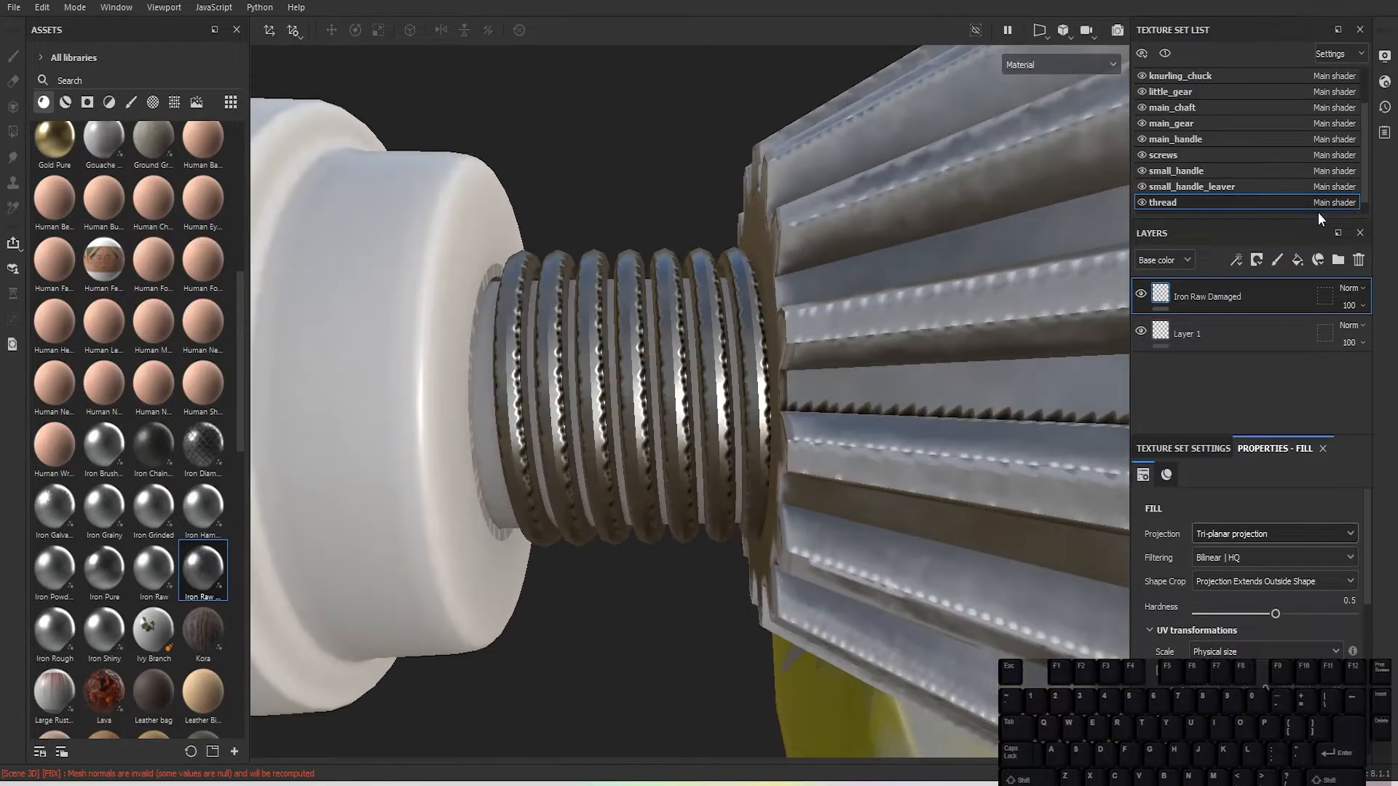
# Step: Add a fill layer with a black mask above Iron Raw Damaged on the thread
pyautogui.click(1255, 260)
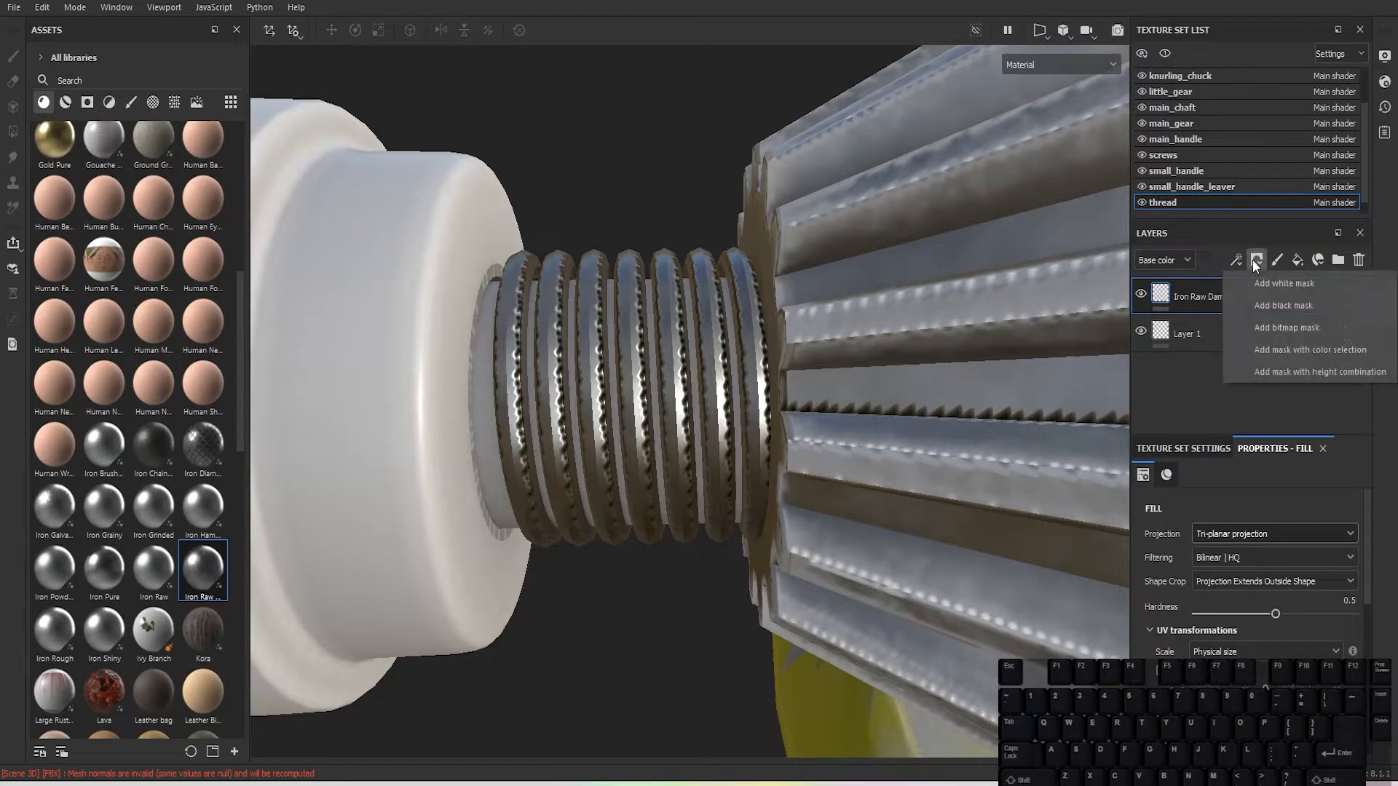
pyautogui.click(1288, 229)
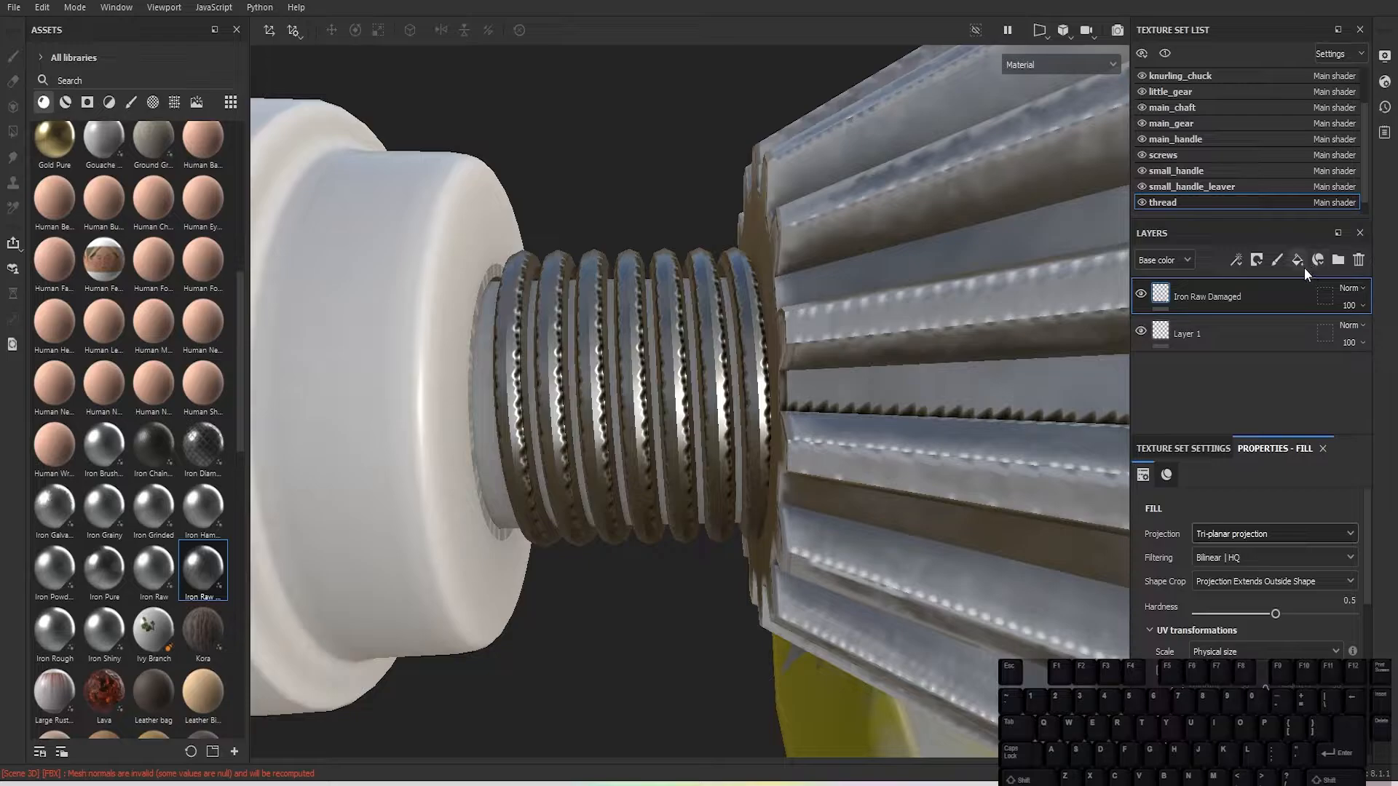
pyautogui.click(1303, 266)
pyautogui.click(1256, 256)
pyautogui.click(1296, 300)
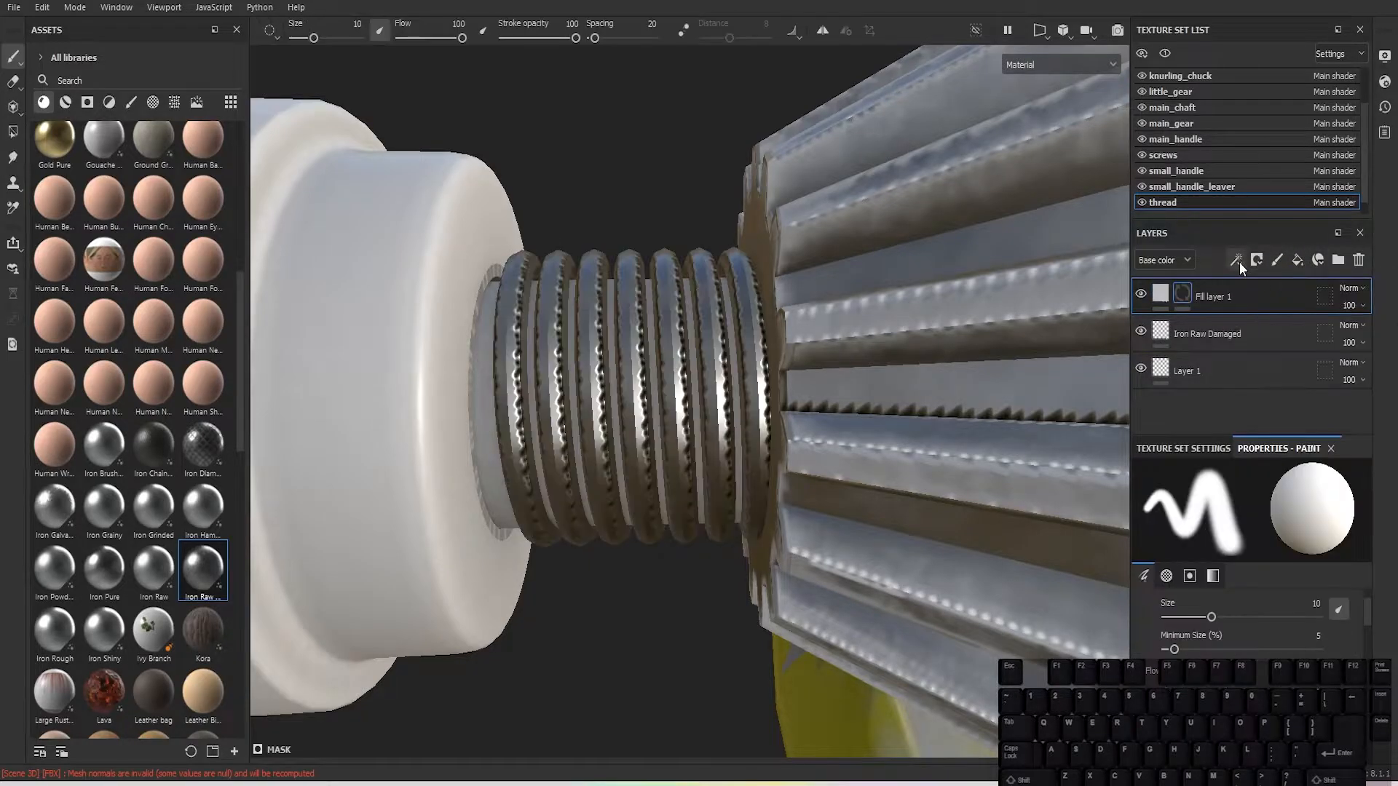
# Step: Add a Metal Edge Wear generator to the mask of the thread's fill layer
pyautogui.click(1237, 260)
pyautogui.click(1282, 287)
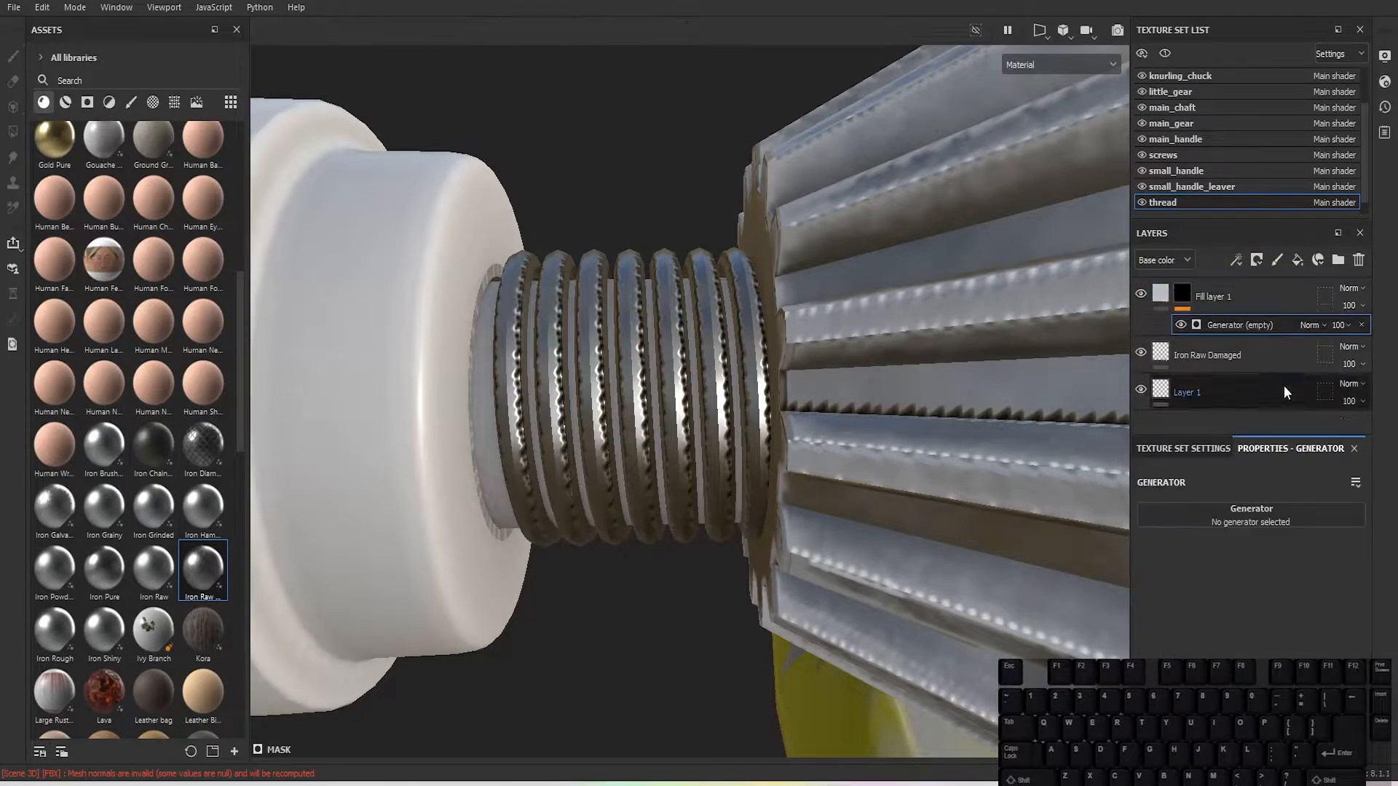
pyautogui.click(1266, 516)
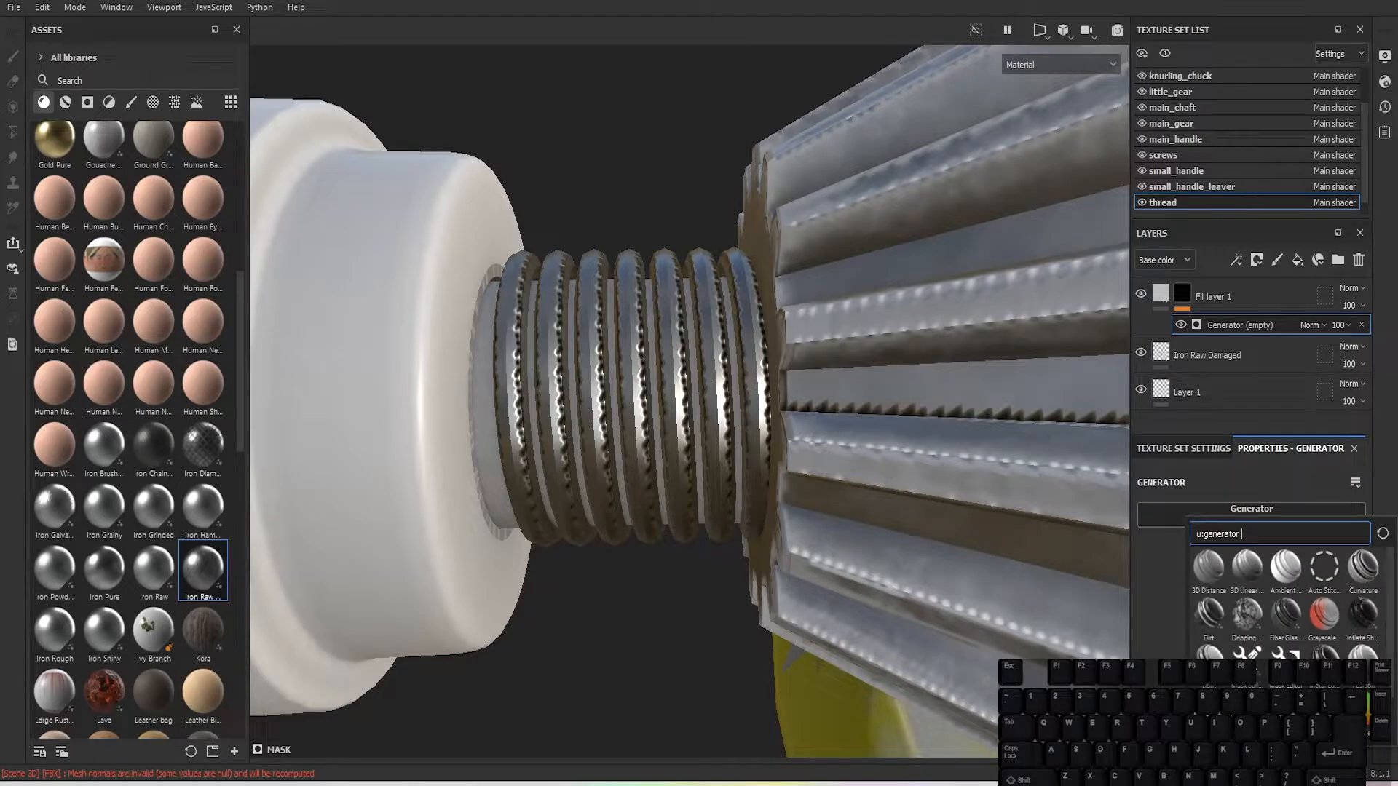
pyautogui.click(1322, 663)
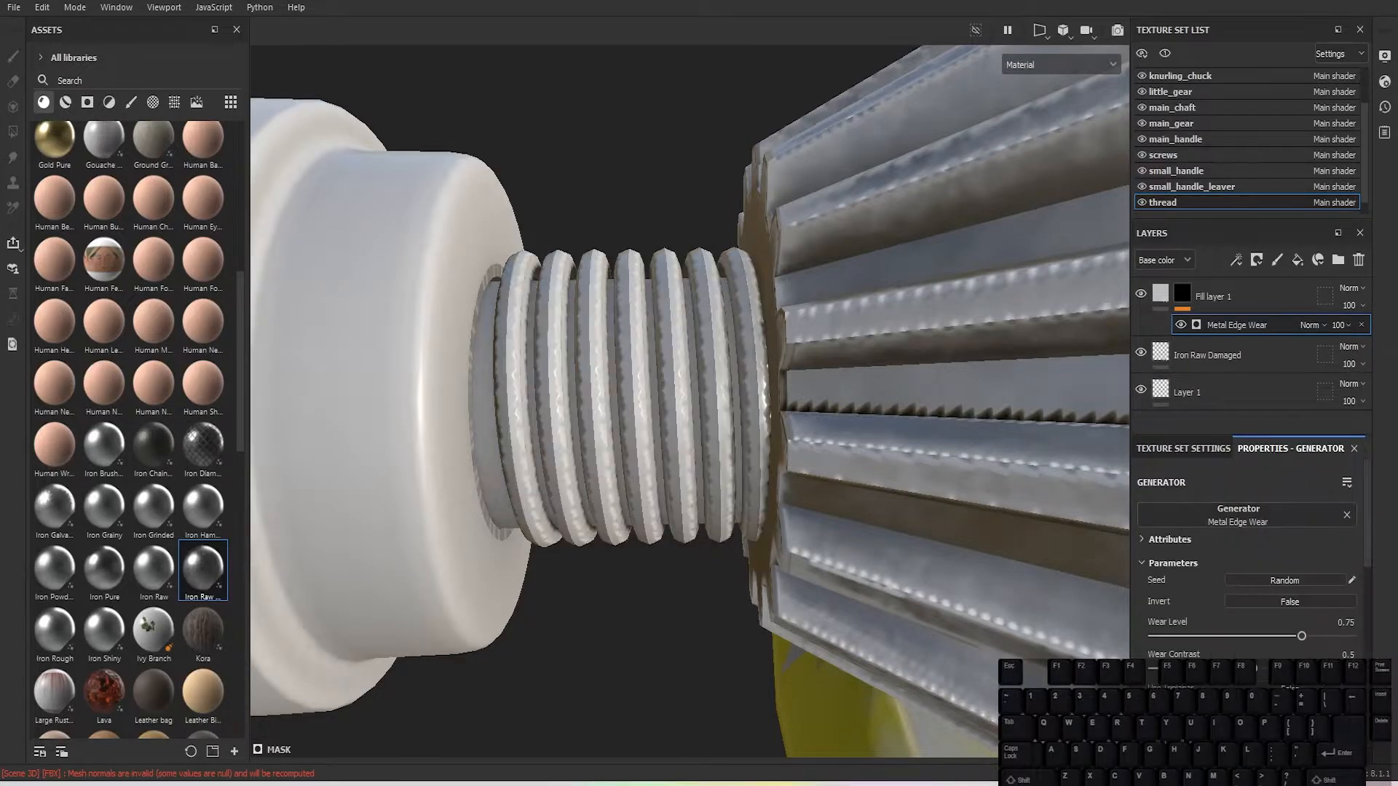
# Step: Lower the thread's Metal Edge Wear Wear Level to 0.07 and inspect the worn ridges from several distances
pyautogui.moveTo(1225, 636); pyautogui.dragTo(1168, 645)
pyautogui.keyDown('alt'); pyautogui.moveTo(355, 298); pyautogui.dragTo(522, 379); pyautogui.keyUp('alt')
pyautogui.scroll(-10, 417, 329)
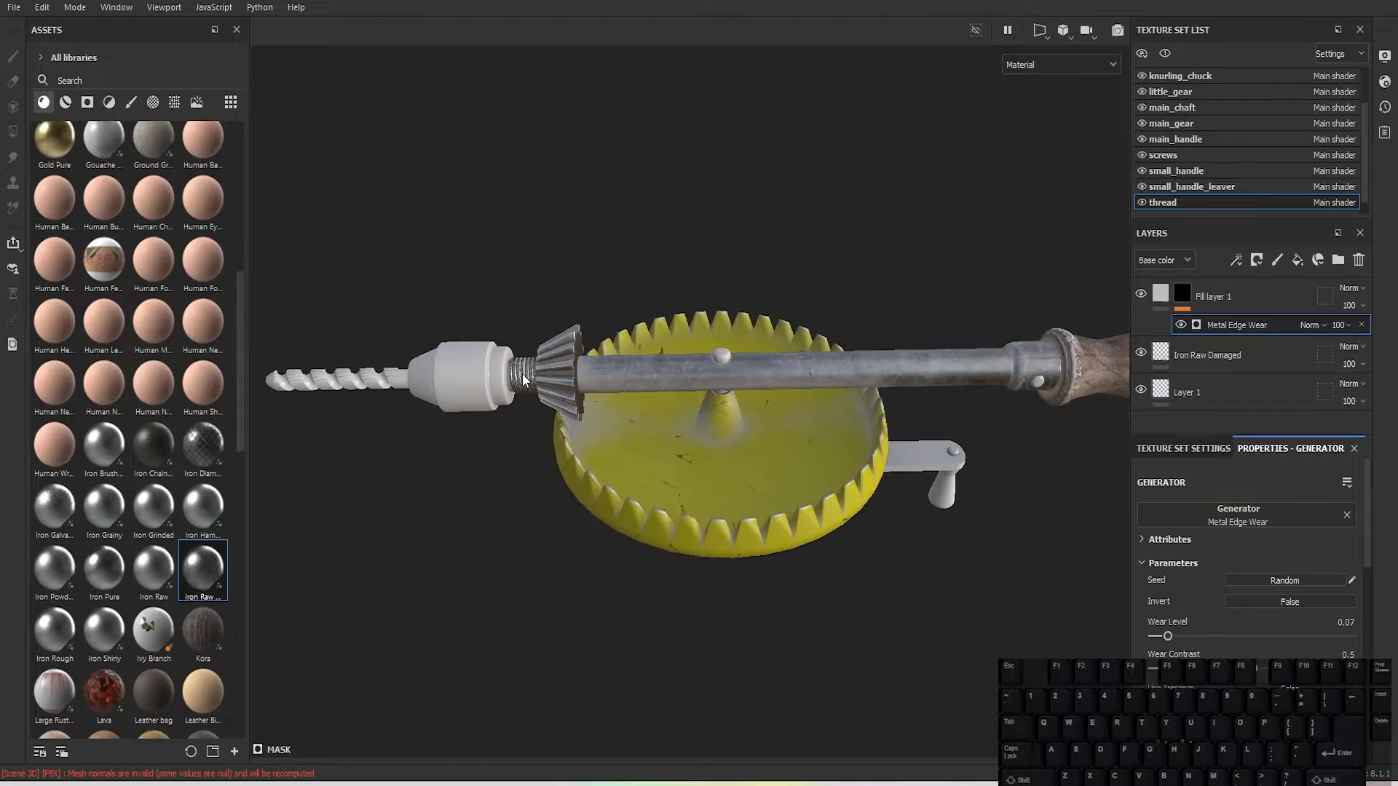
pyautogui.scroll(10, 524, 376)
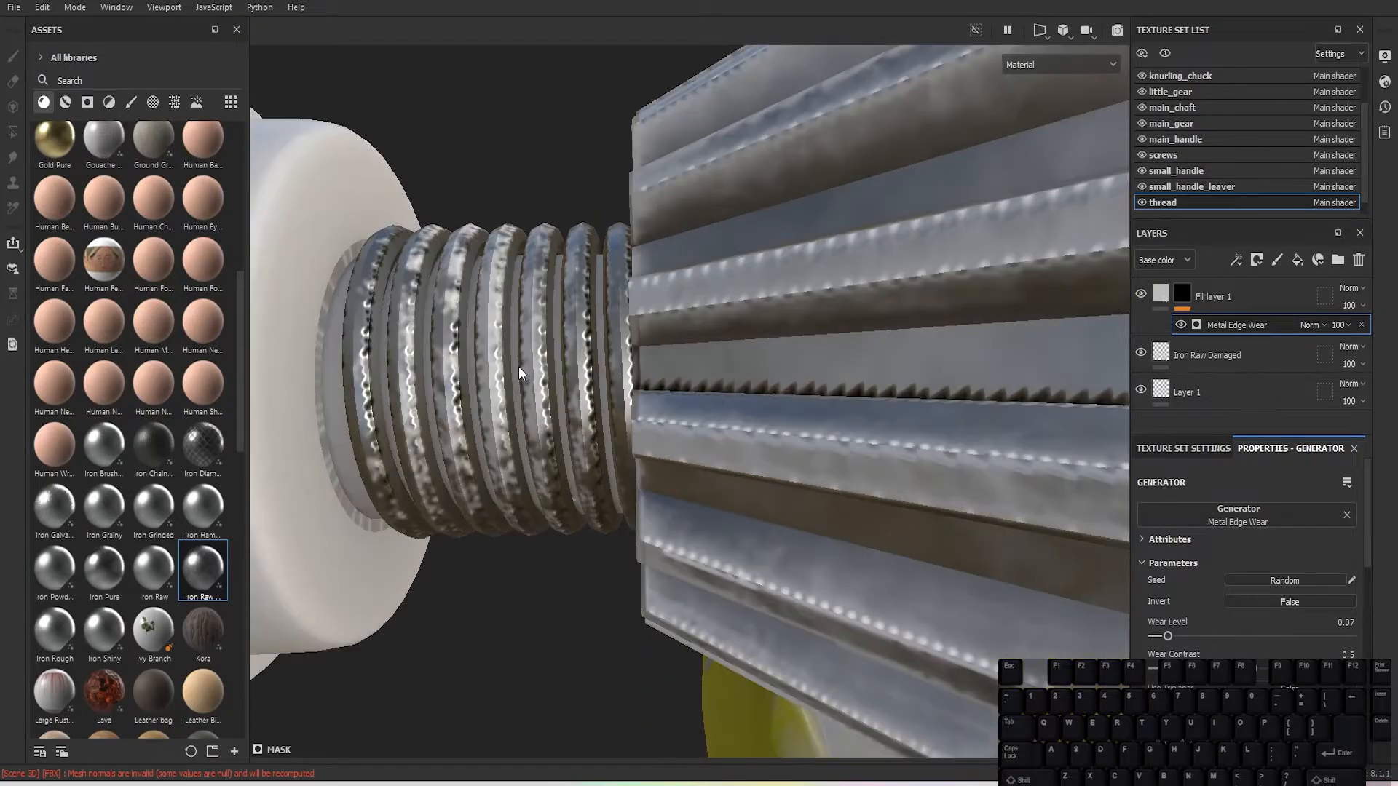
pyautogui.scroll(4, 518, 366)
pyautogui.scroll(-5, 519, 365)
pyautogui.scroll(1, 554, 362)
pyautogui.keyDown('alt'); pyautogui.moveTo(370, 292); pyautogui.dragTo(518, 323, button='middle'); pyautogui.keyUp('alt')
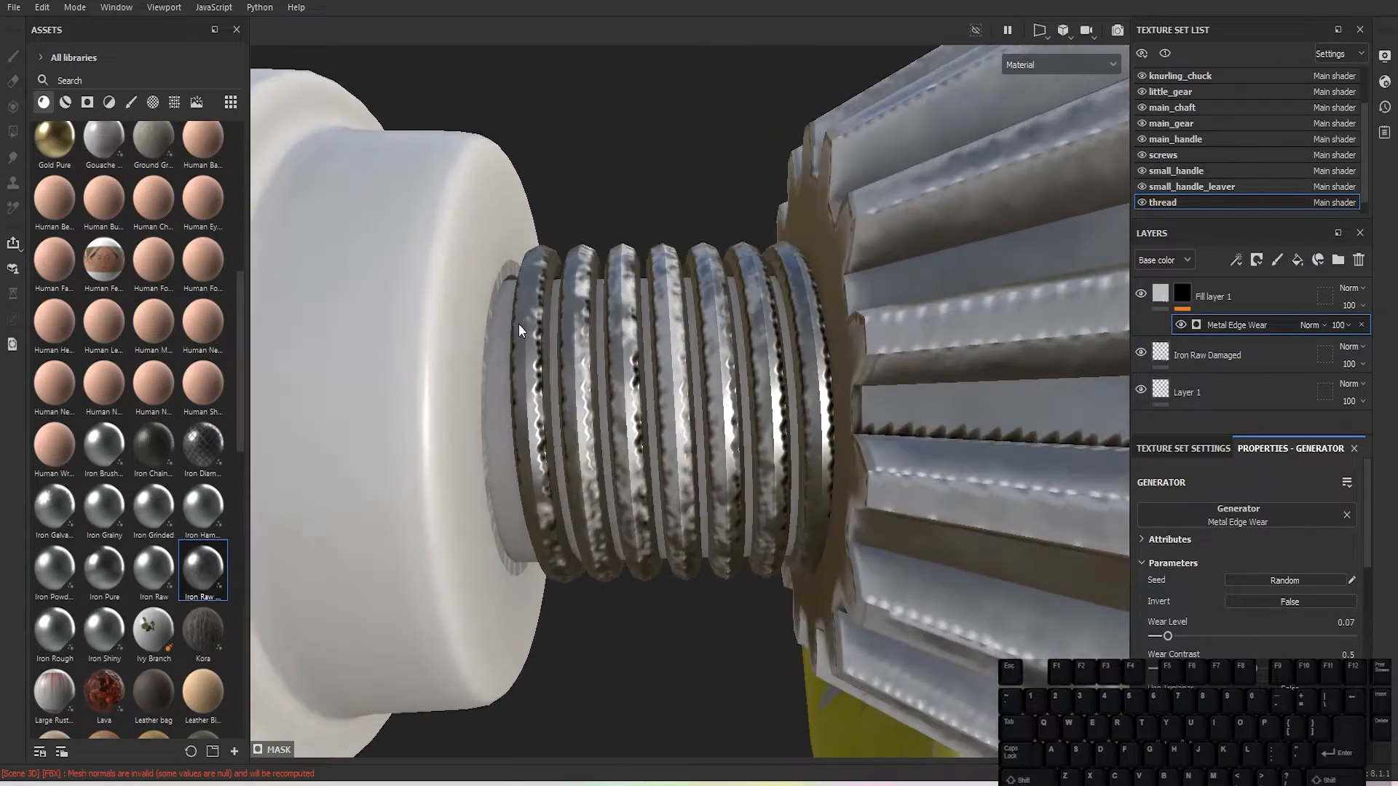
pyautogui.keyDown('alt'); pyautogui.moveTo(518, 323); pyautogui.dragTo(548, 346); pyautogui.keyUp('alt')
pyautogui.scroll(1, 547, 346)
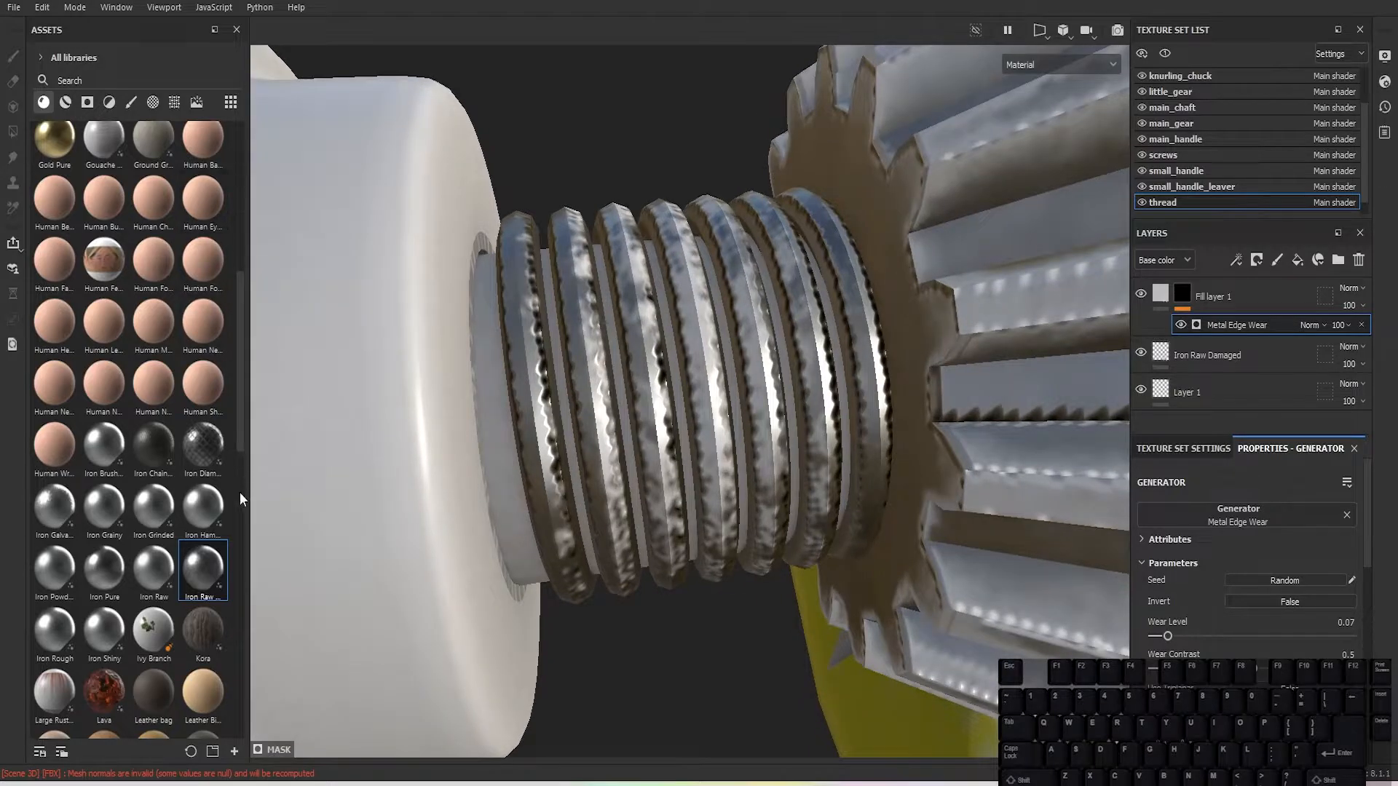
# Step: Apply the Iron Raw Damaged material to thread_chaft, the shaft inside the thread, and set its projection to Tri-planar projection
pyautogui.moveTo(224, 559); pyautogui.dragTo(258, 591)
pyautogui.moveTo(479, 433); pyautogui.dragTo(492, 420)
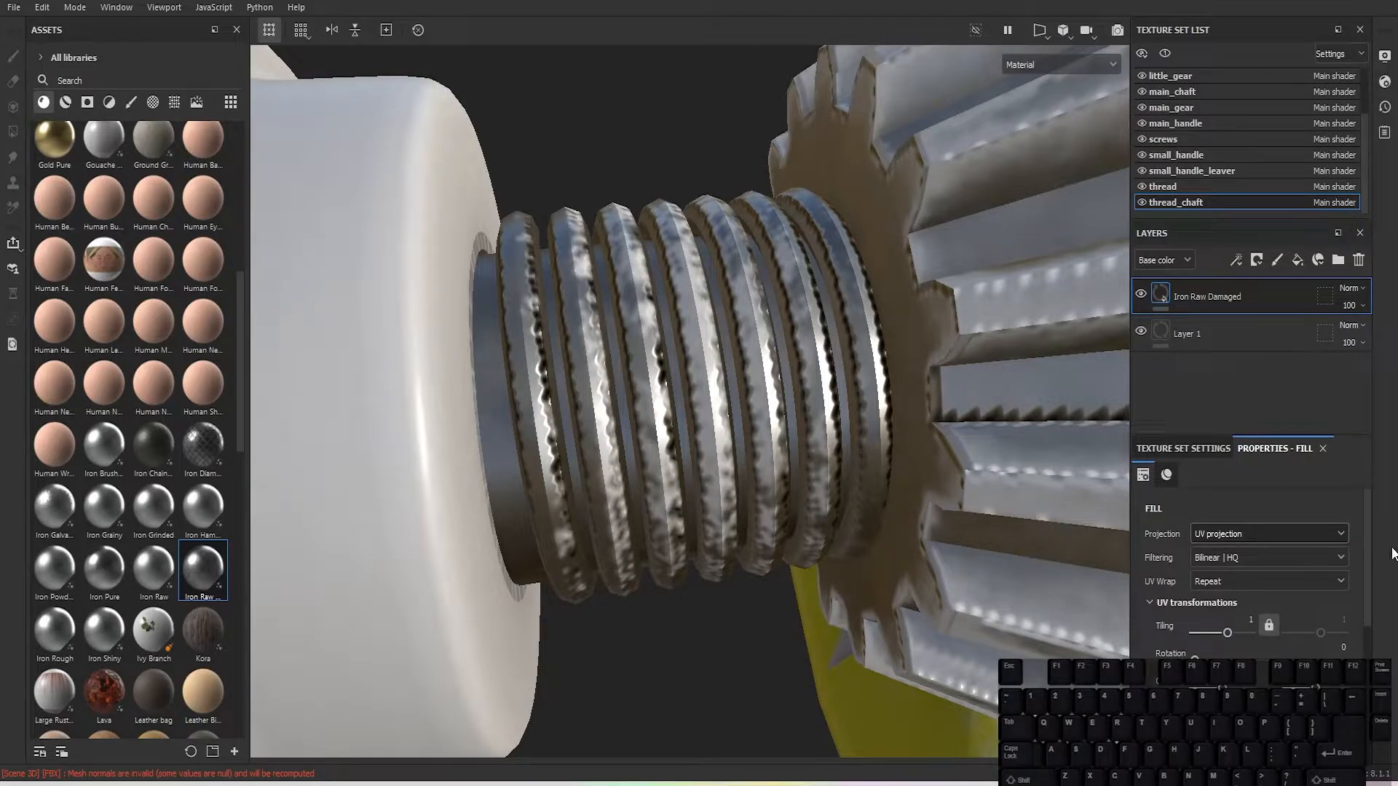
pyautogui.click(1287, 532)
pyautogui.click(1268, 581)
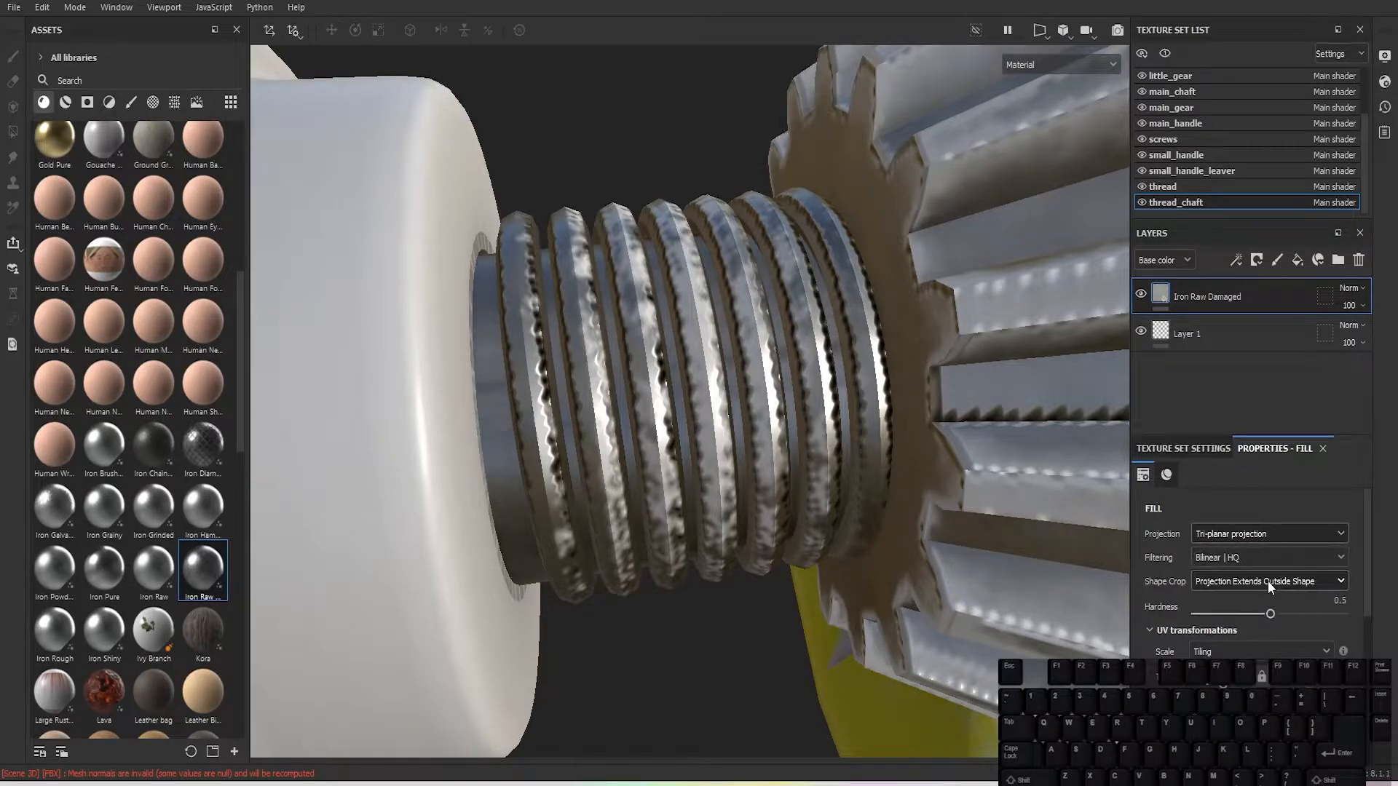
# Step: Add a fill layer with a black mask above the Iron Raw Damaged layer of the threaded shaft
pyautogui.click(1298, 261)
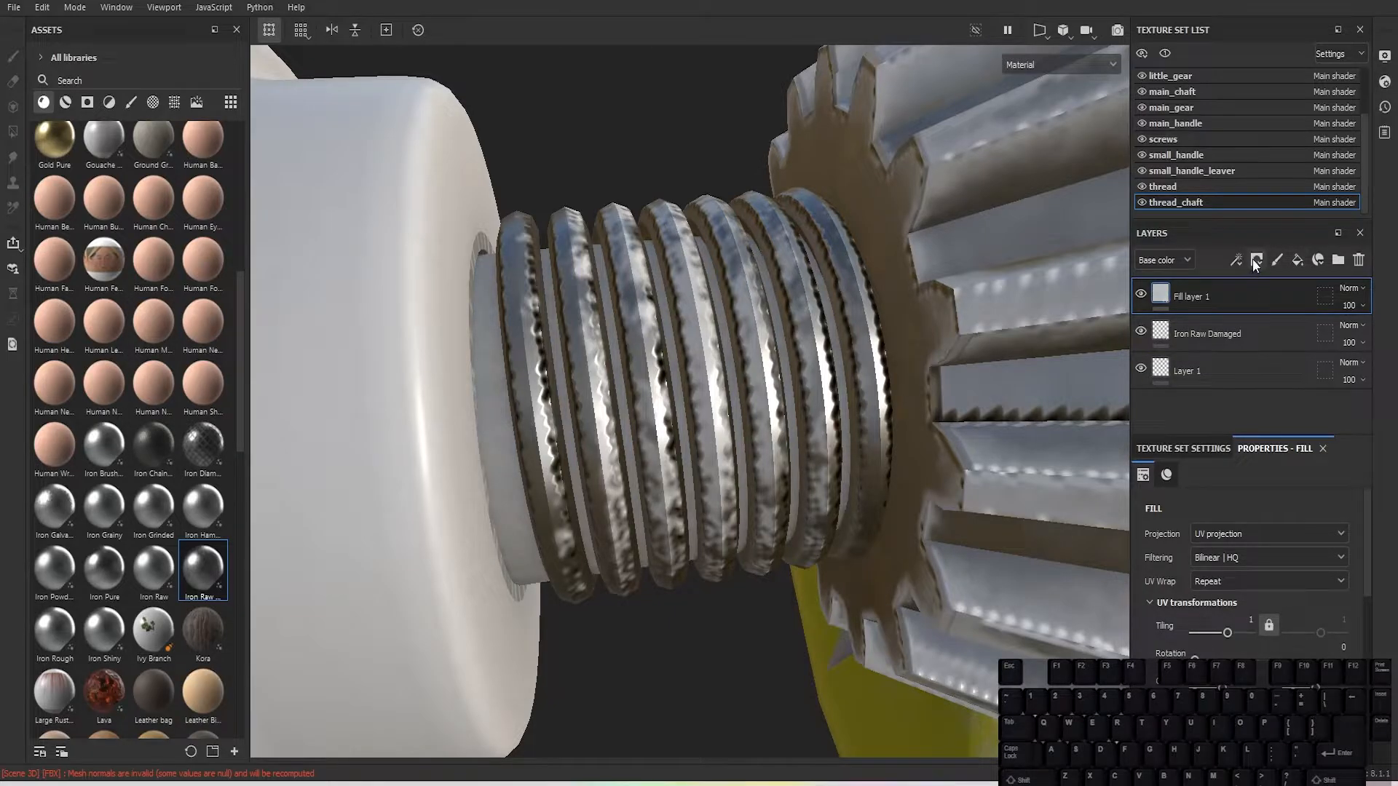
pyautogui.click(1255, 264)
pyautogui.click(1280, 288)
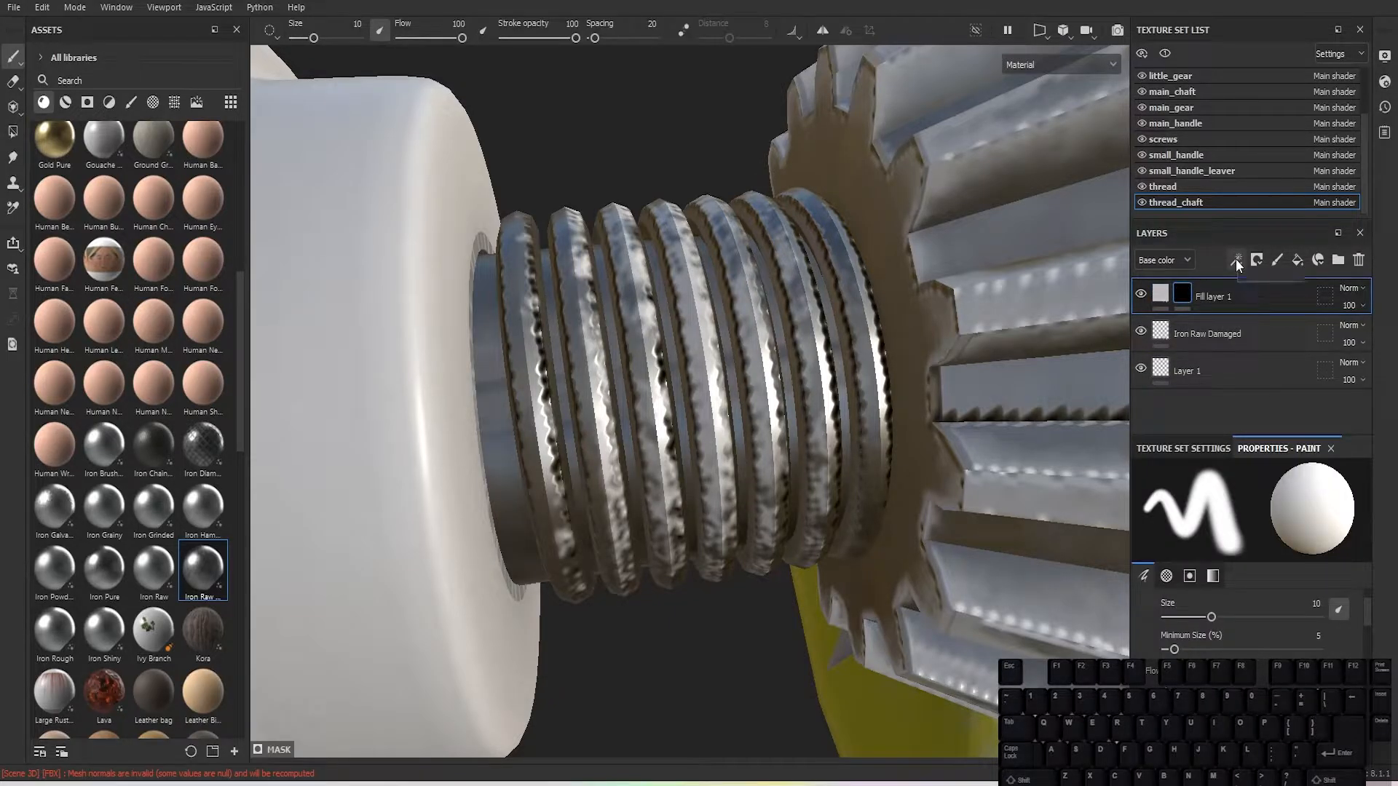
# Step: Add a Dirt generator to the new fill layer's mask and set its Dirt Level to 0.19
pyautogui.click(1235, 260)
pyautogui.click(1277, 290)
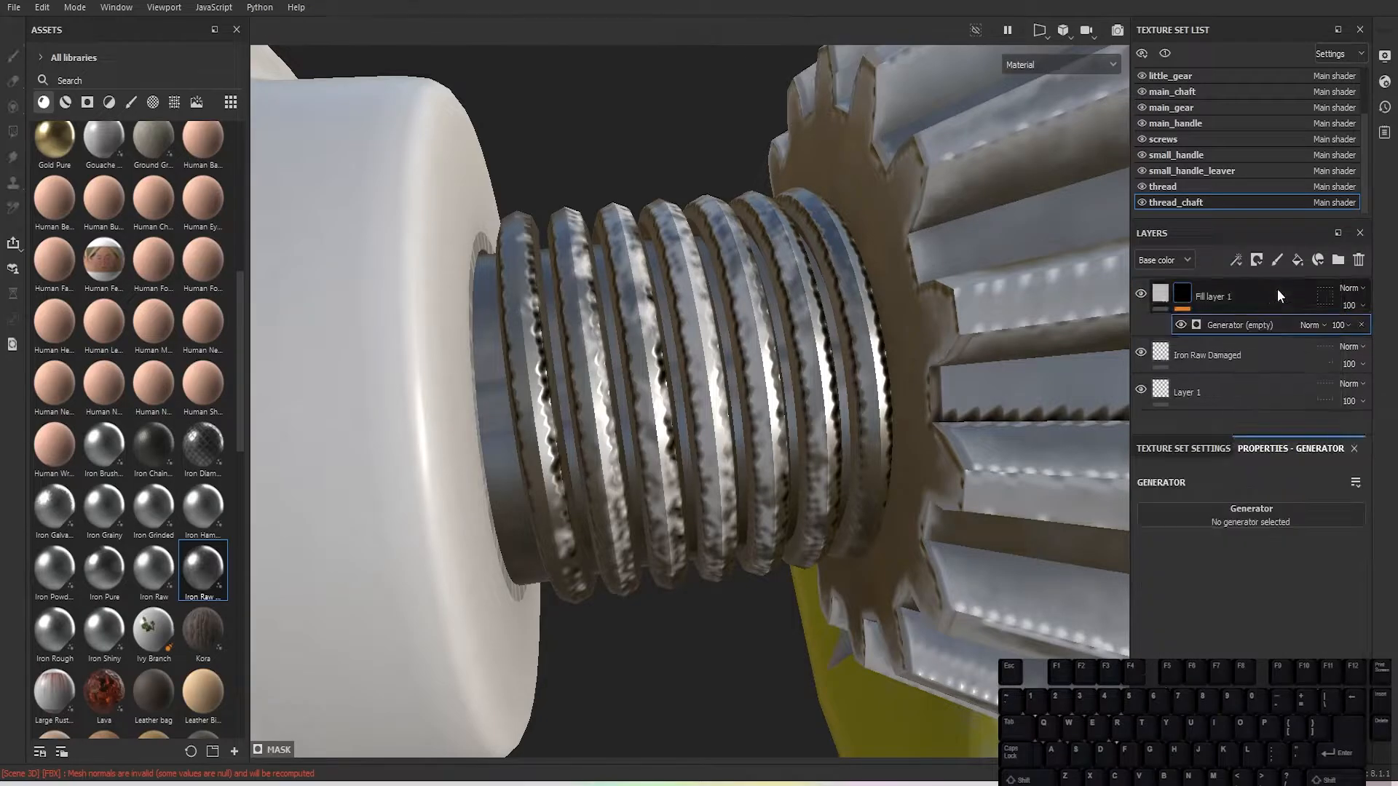
pyautogui.click(1251, 518)
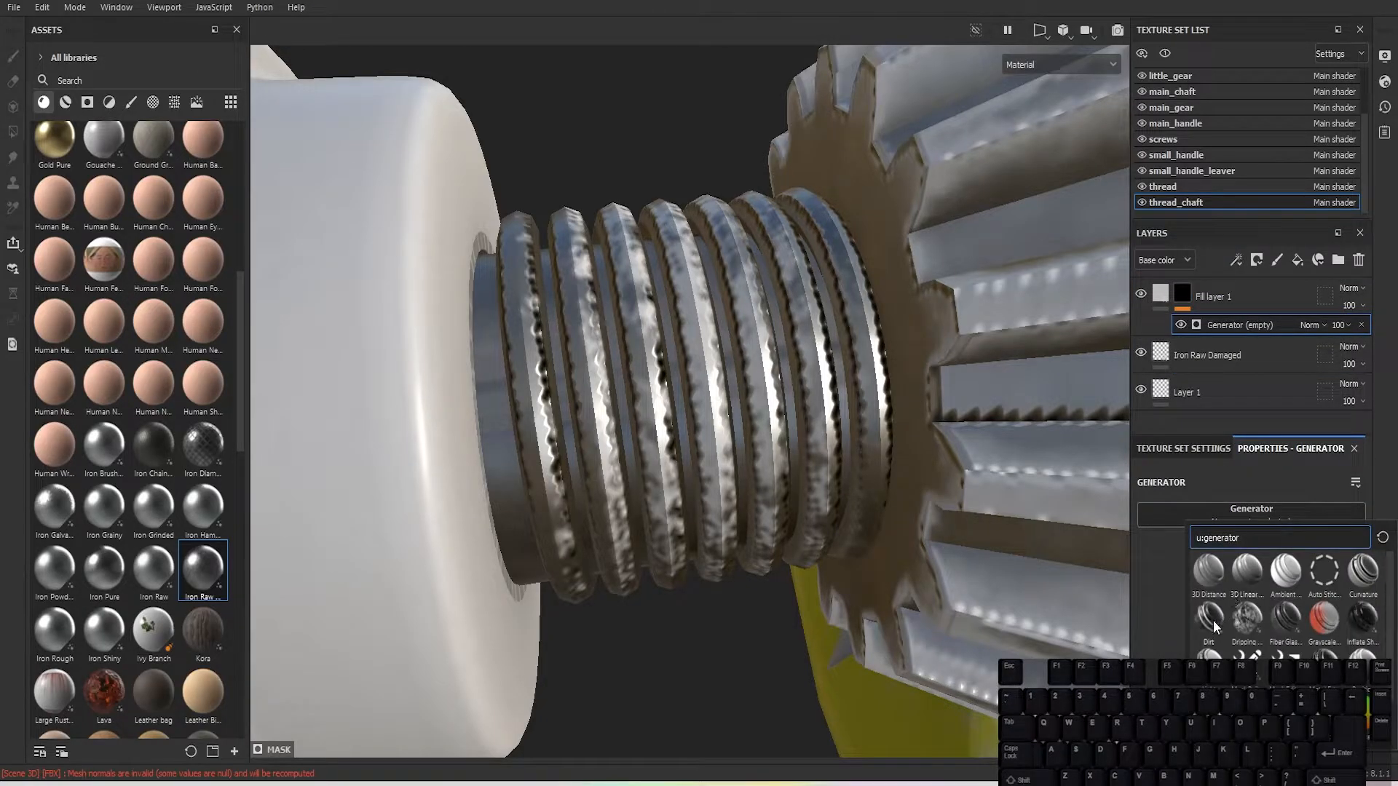
pyautogui.click(1213, 620)
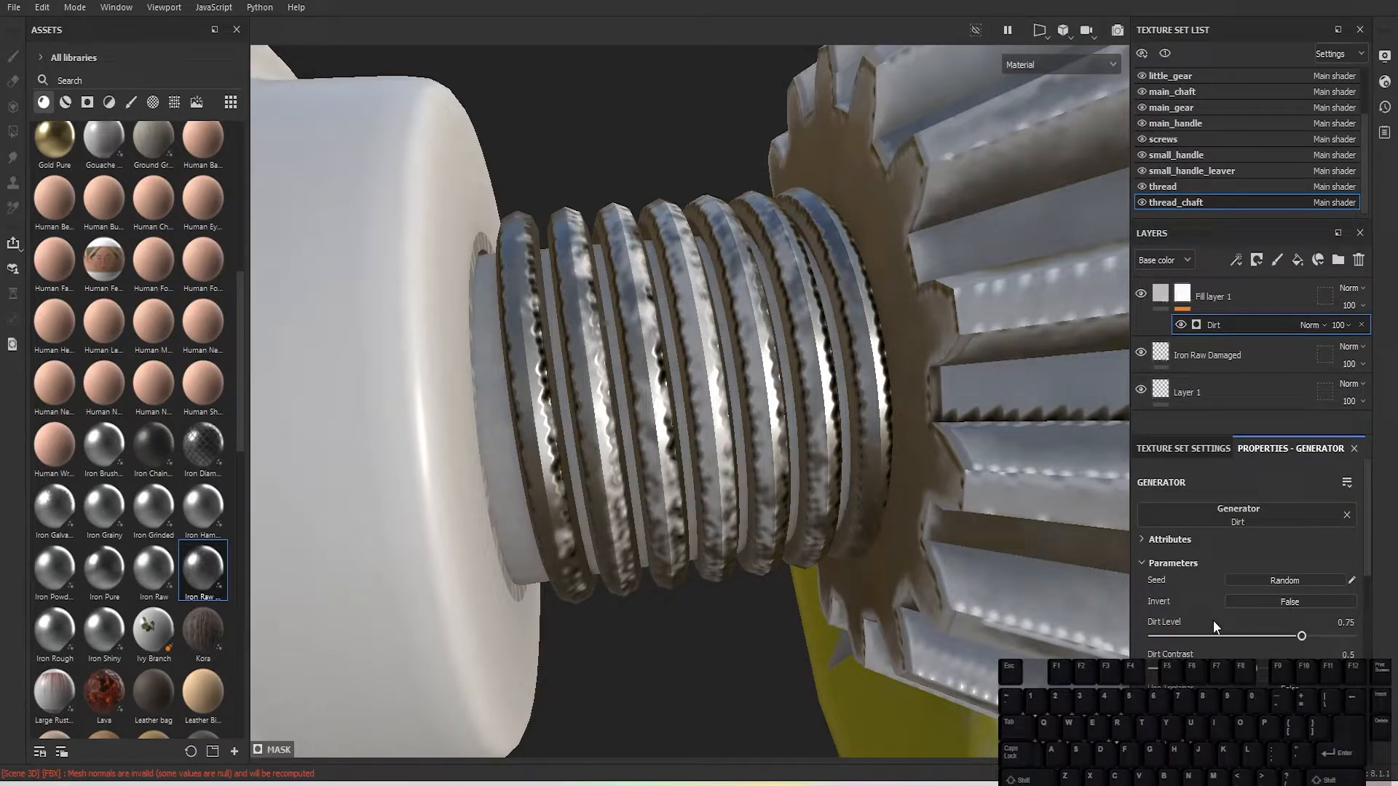
pyautogui.moveTo(1212, 637); pyautogui.dragTo(1193, 637)
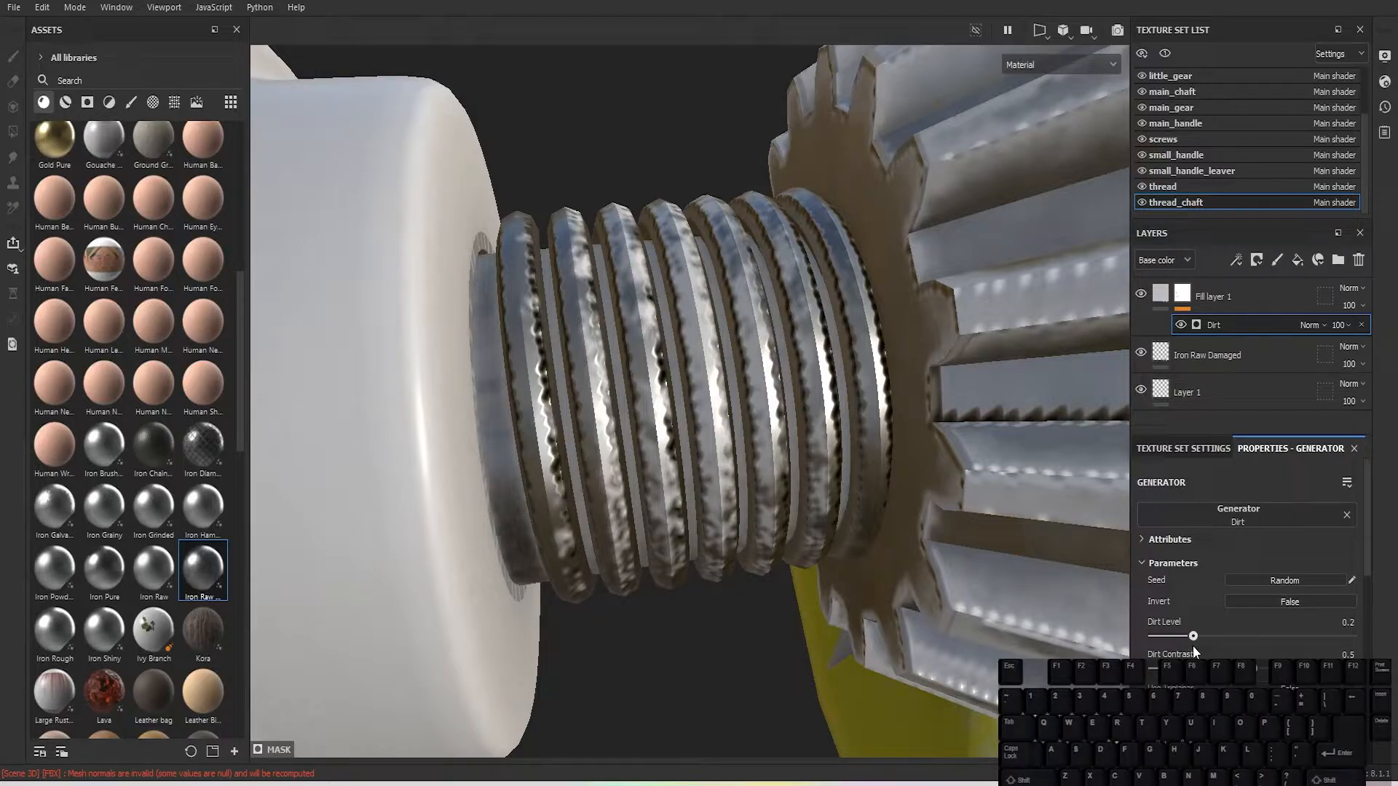
# Step: Apply the Iron Raw Damaged material to the chuck body next to the threaded shaft
pyautogui.scroll(-5, 734, 449)
pyautogui.scroll(-3, 735, 447)
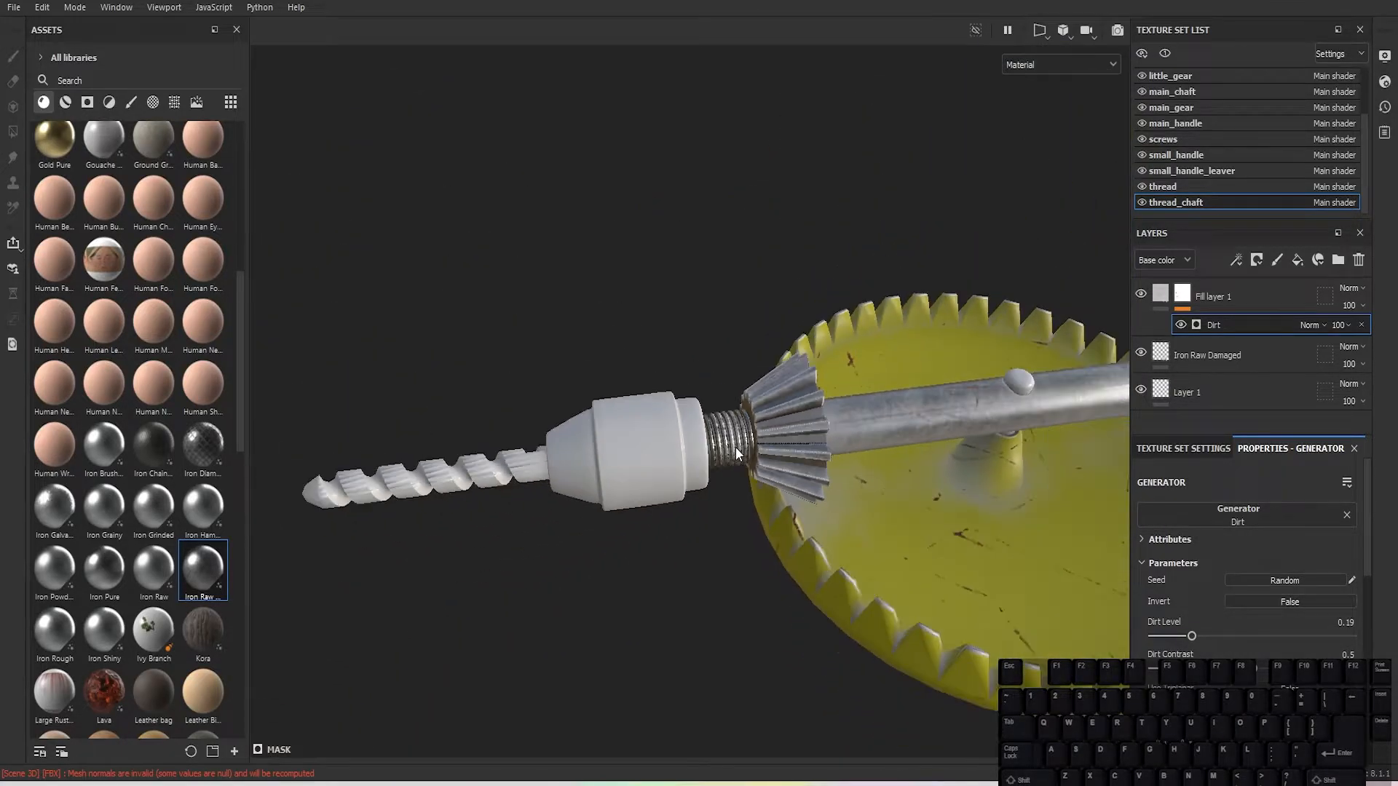
pyautogui.keyDown('alt'); pyautogui.moveTo(736, 447); pyautogui.dragTo(662, 338, button='middle'); pyautogui.keyUp('alt')
pyautogui.scroll(-1, 470, 325)
pyautogui.scroll(5, 578, 318)
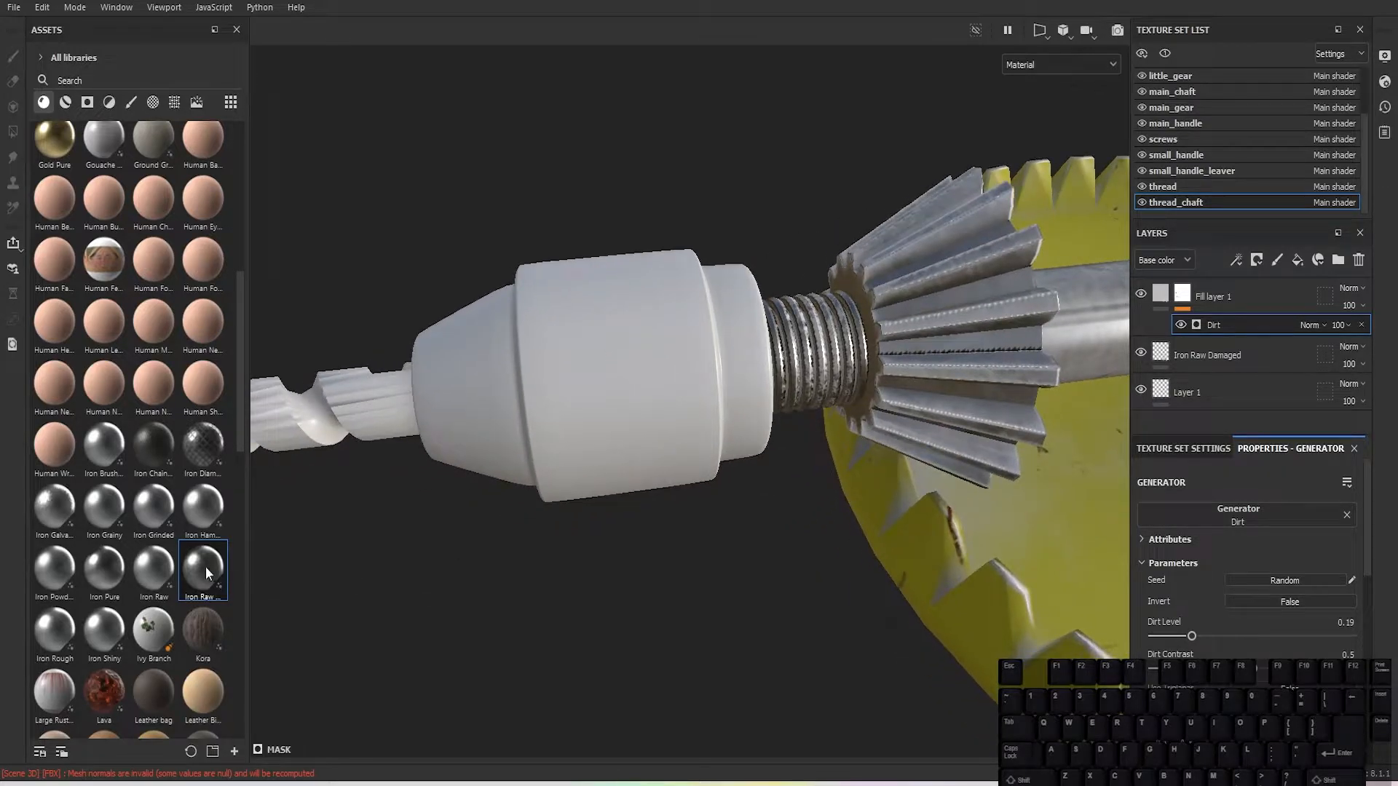
pyautogui.moveTo(205, 567); pyautogui.dragTo(470, 425)
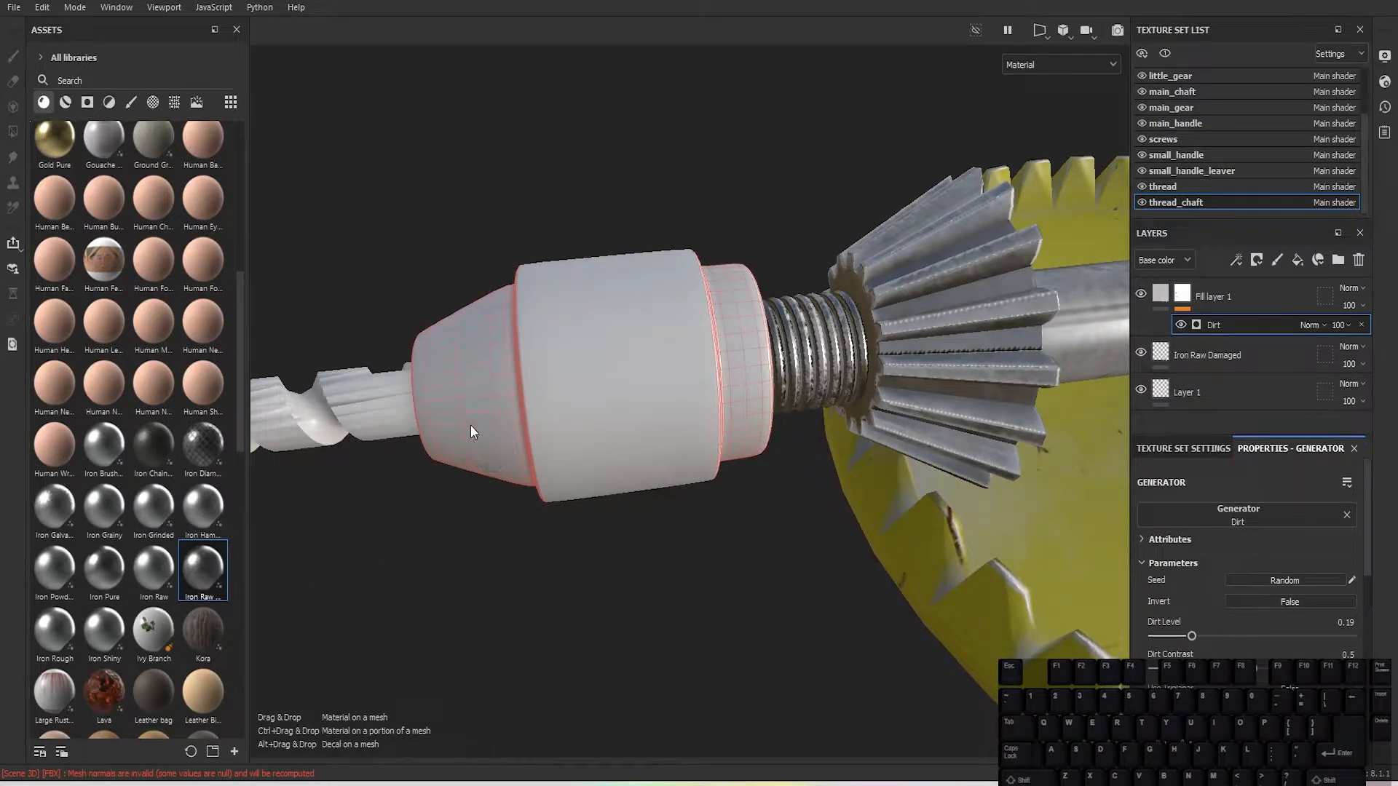
# Step: Set the chuck's Iron Raw Damaged fill to Tri-planar projection
pyautogui.keyDown('alt'); pyautogui.moveTo(470, 425); pyautogui.dragTo(585, 435, button='middle'); pyautogui.keyUp('alt')
pyautogui.scroll(1, 585, 436)
pyautogui.keyDown('alt'); pyautogui.moveTo(585, 435); pyautogui.dragTo(779, 364); pyautogui.keyUp('alt')
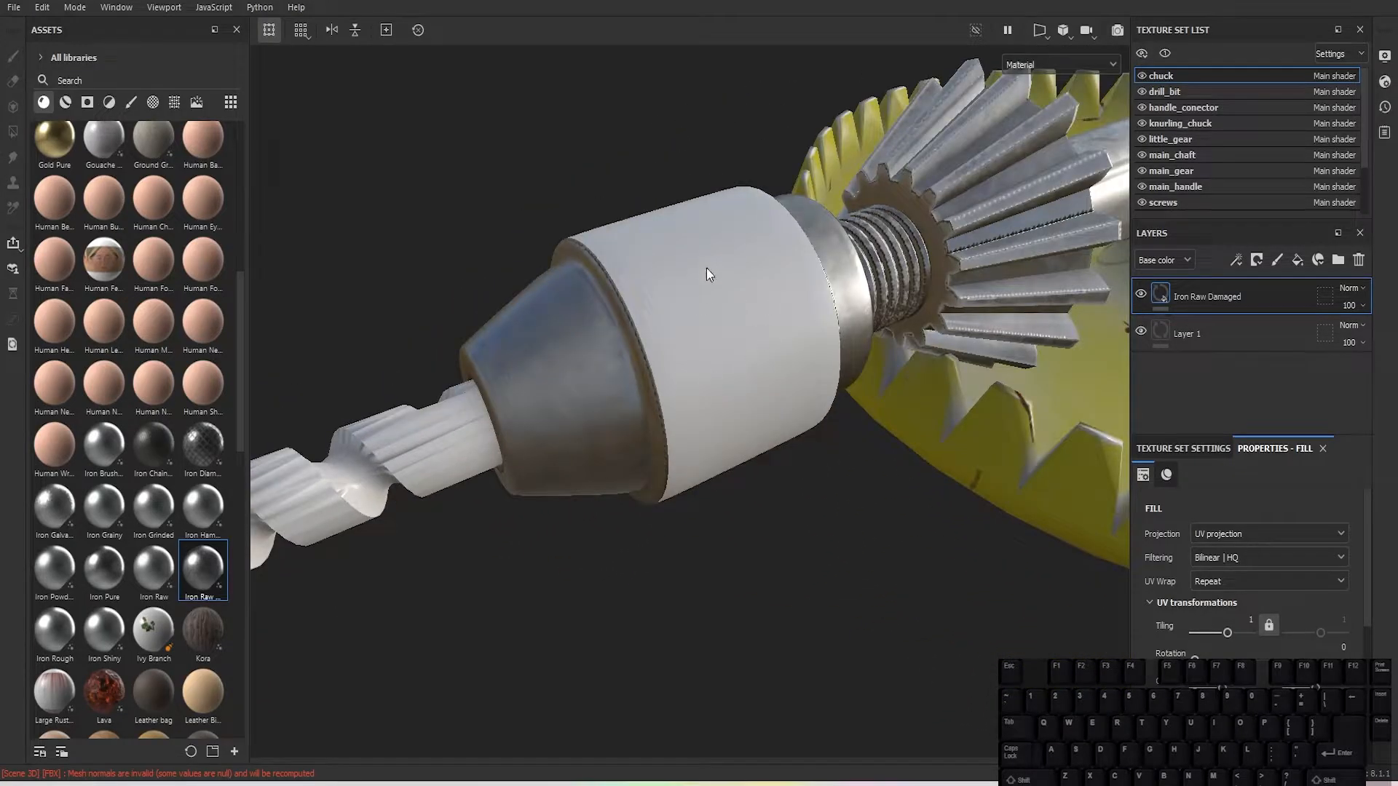
pyautogui.keyDown('alt'); pyautogui.moveTo(697, 297); pyautogui.dragTo(800, 405); pyautogui.keyUp('alt')
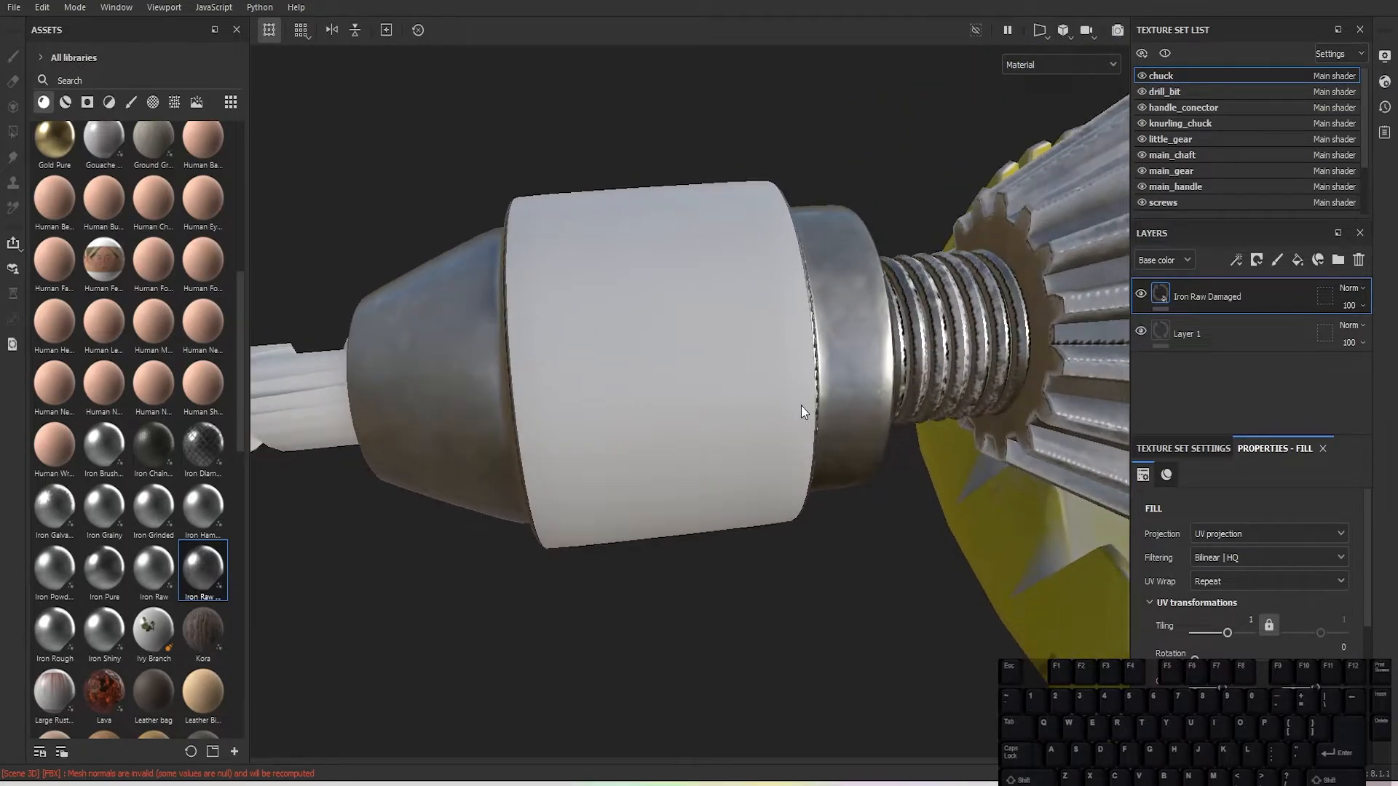
pyautogui.click(1204, 535)
pyautogui.click(1222, 587)
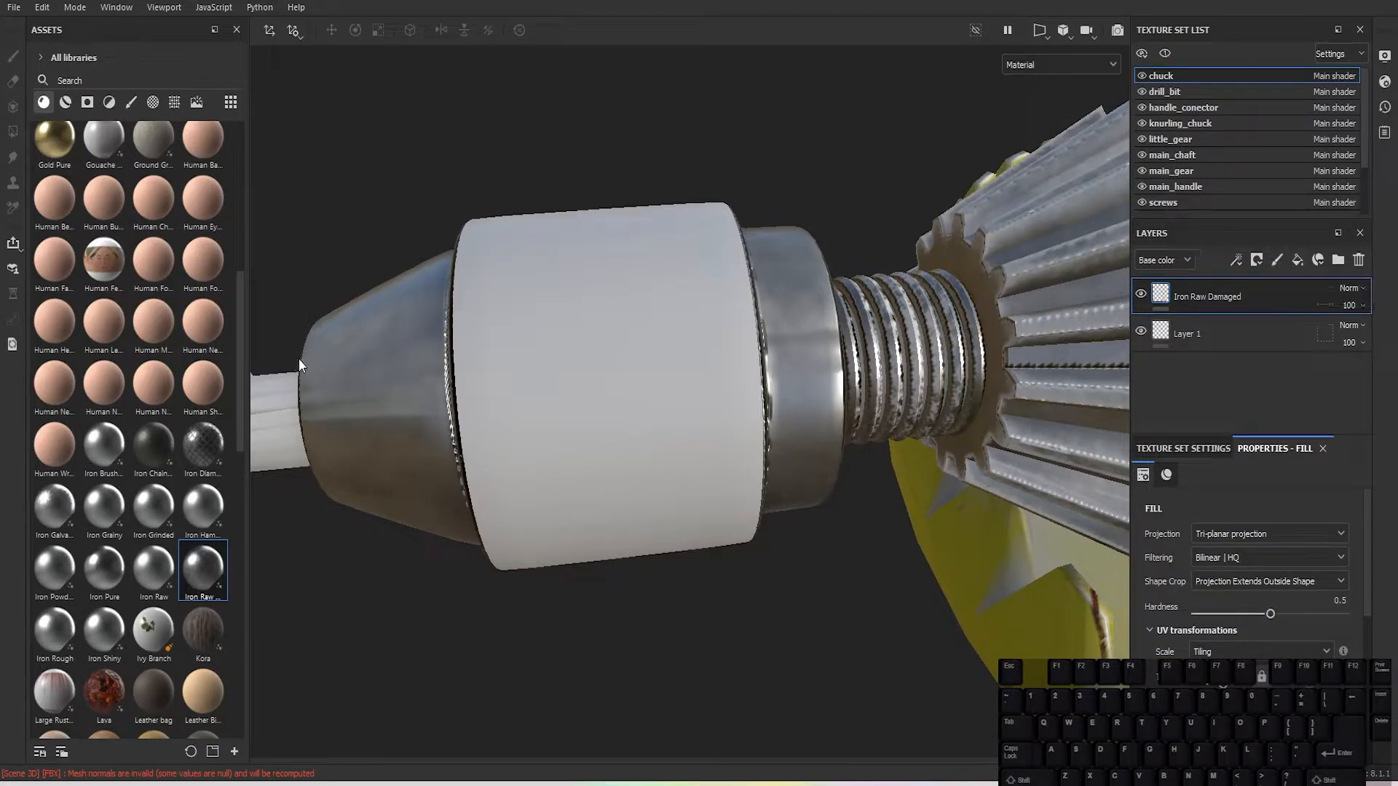
# Step: Add the Rust Fine material above the chuck's Iron Raw Damaged layer and give it a black mask
pyautogui.scroll(-5, 159, 574)
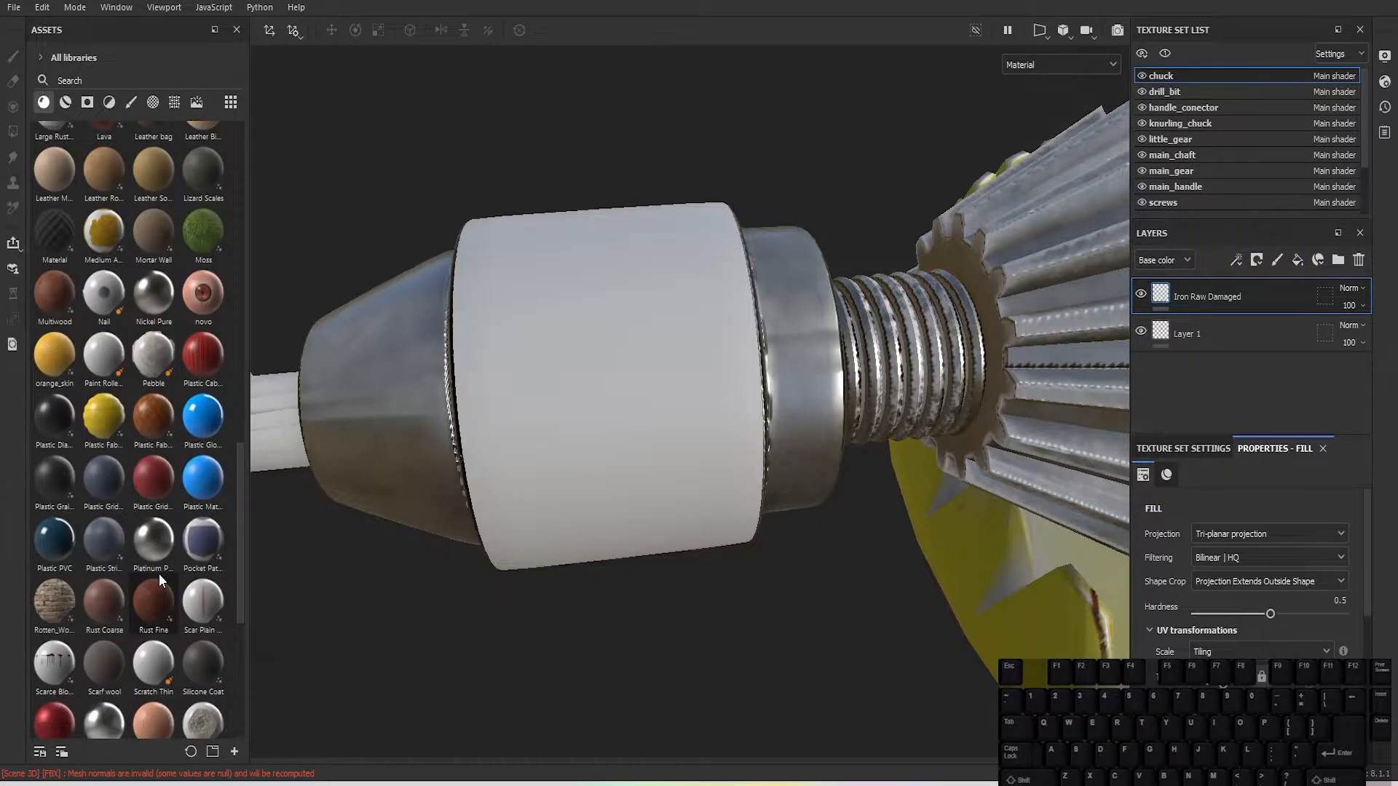
pyautogui.moveTo(154, 599); pyautogui.dragTo(1216, 294)
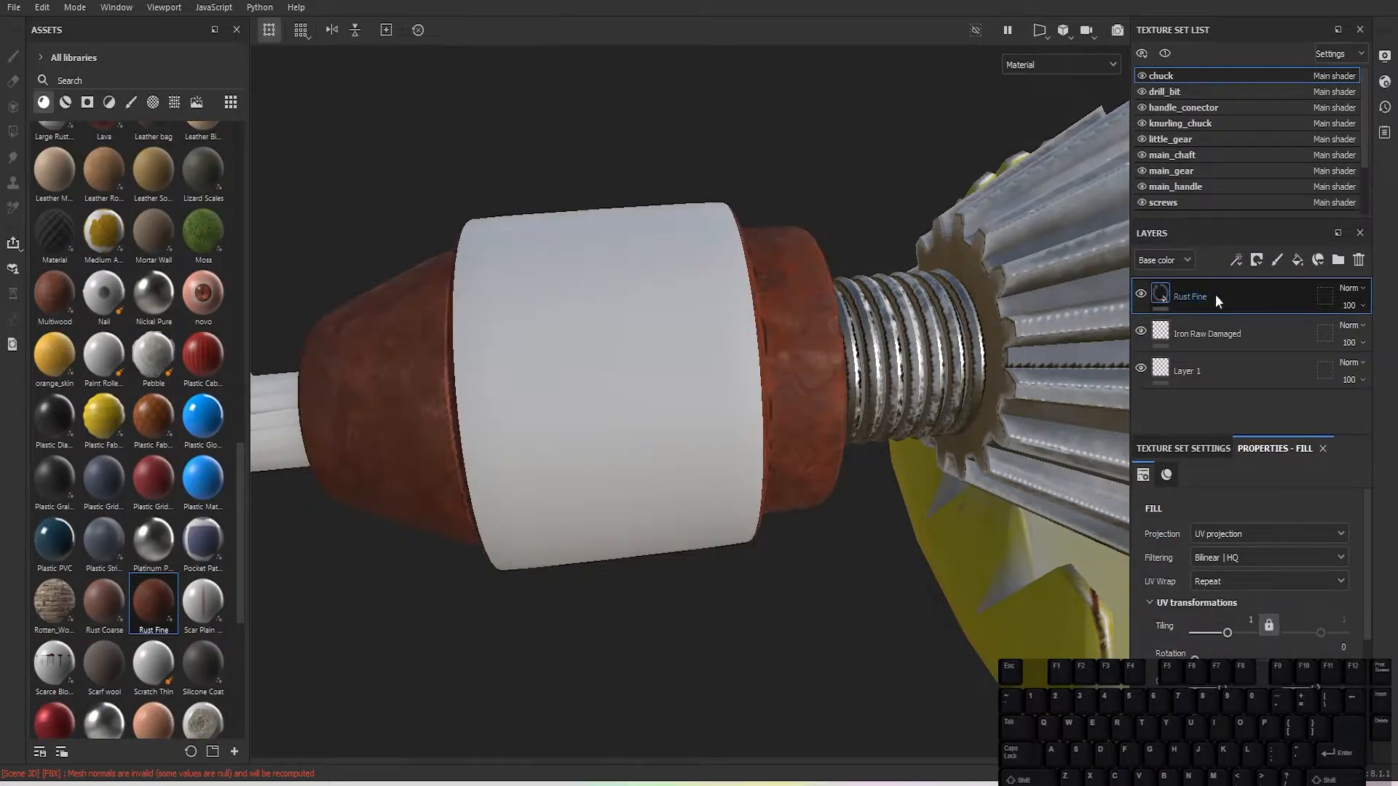
pyautogui.click(1256, 259)
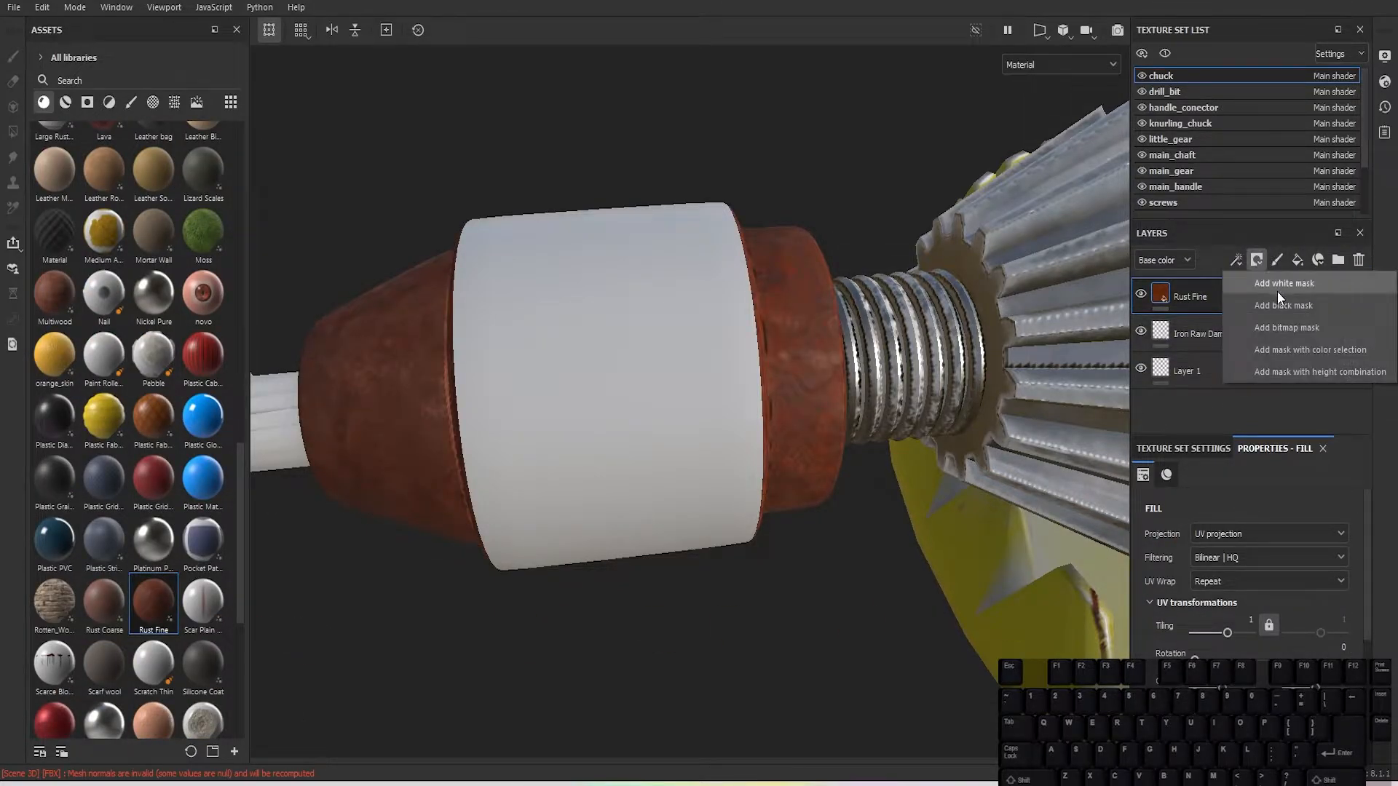
pyautogui.click(1277, 304)
# Step: Add a Dirt generator to the Rust Fine layer's mask
pyautogui.click(1236, 260)
pyautogui.click(1261, 278)
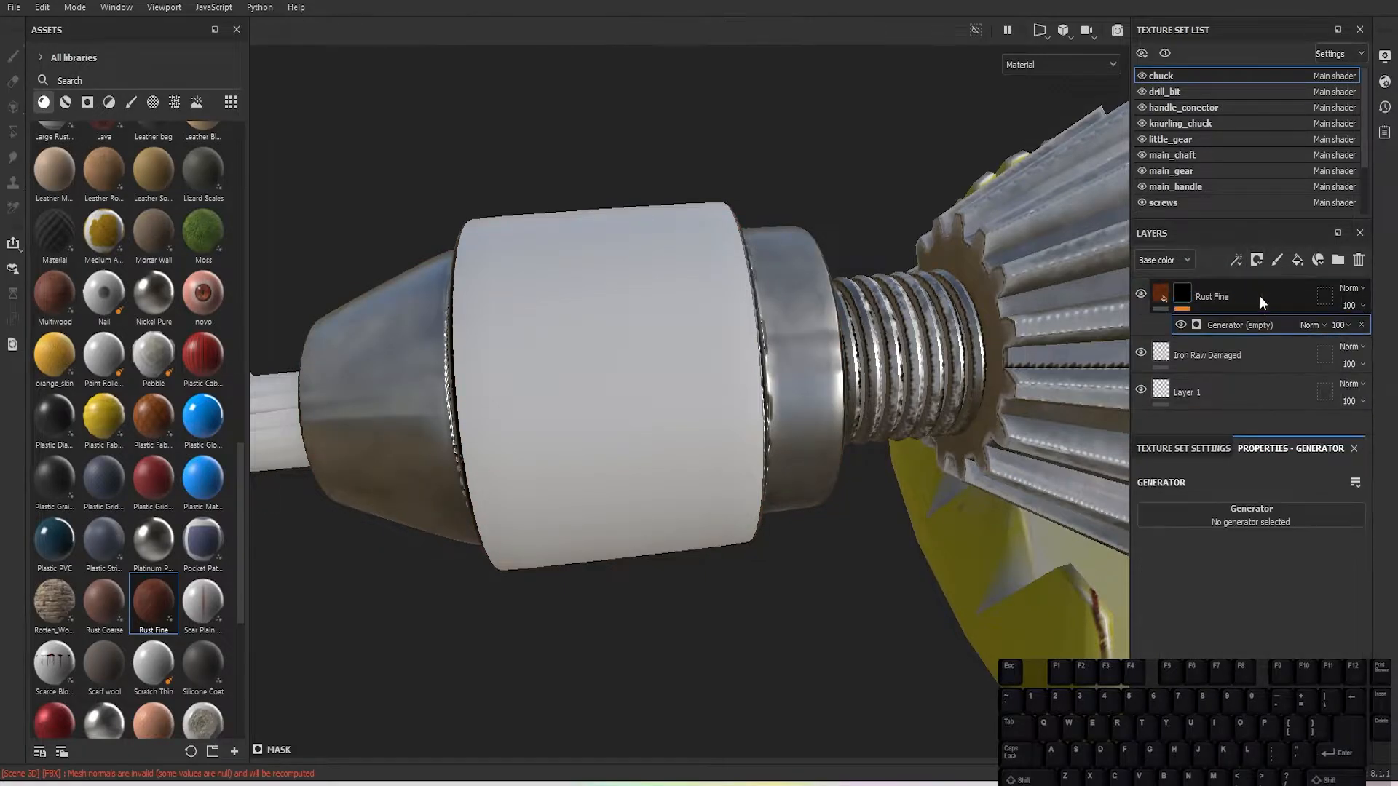
pyautogui.click(1264, 510)
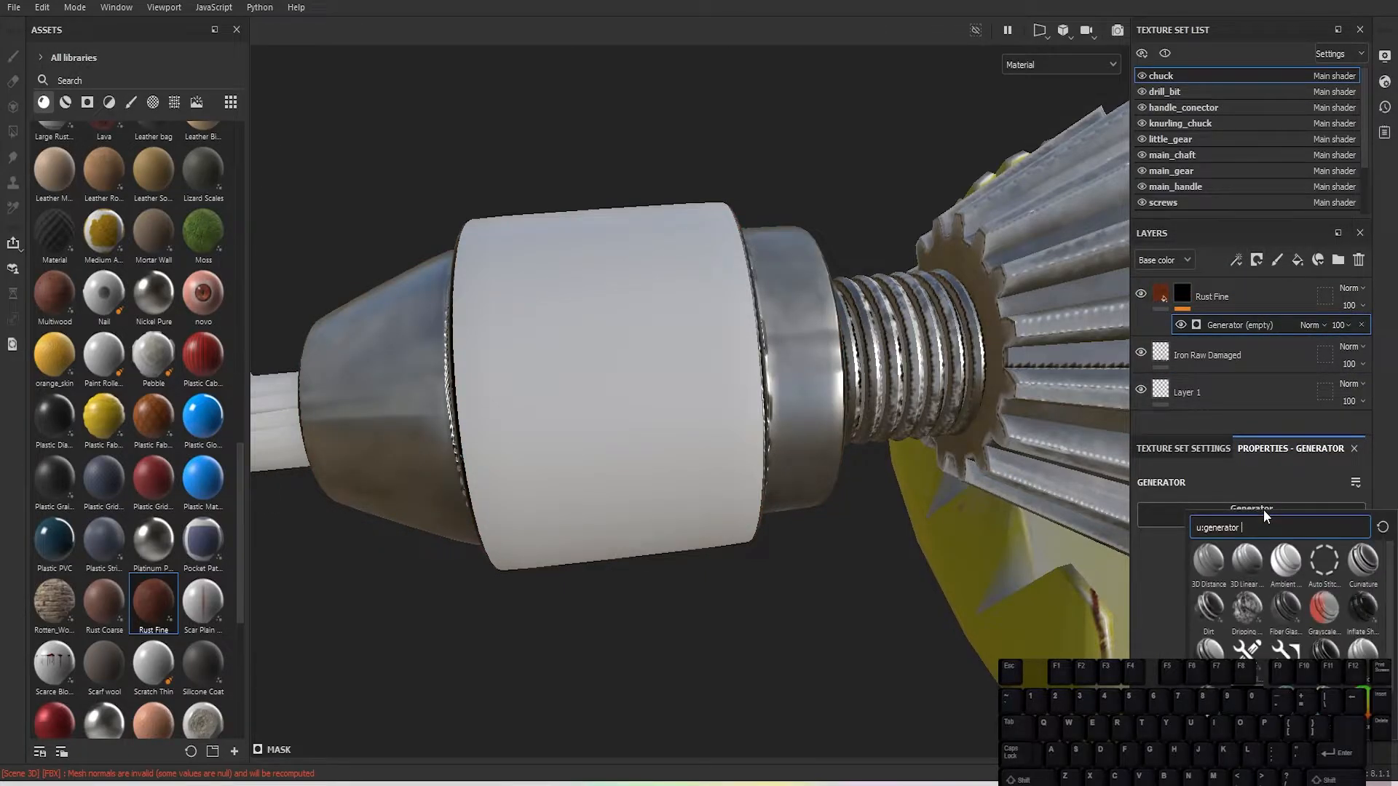
pyautogui.click(1209, 607)
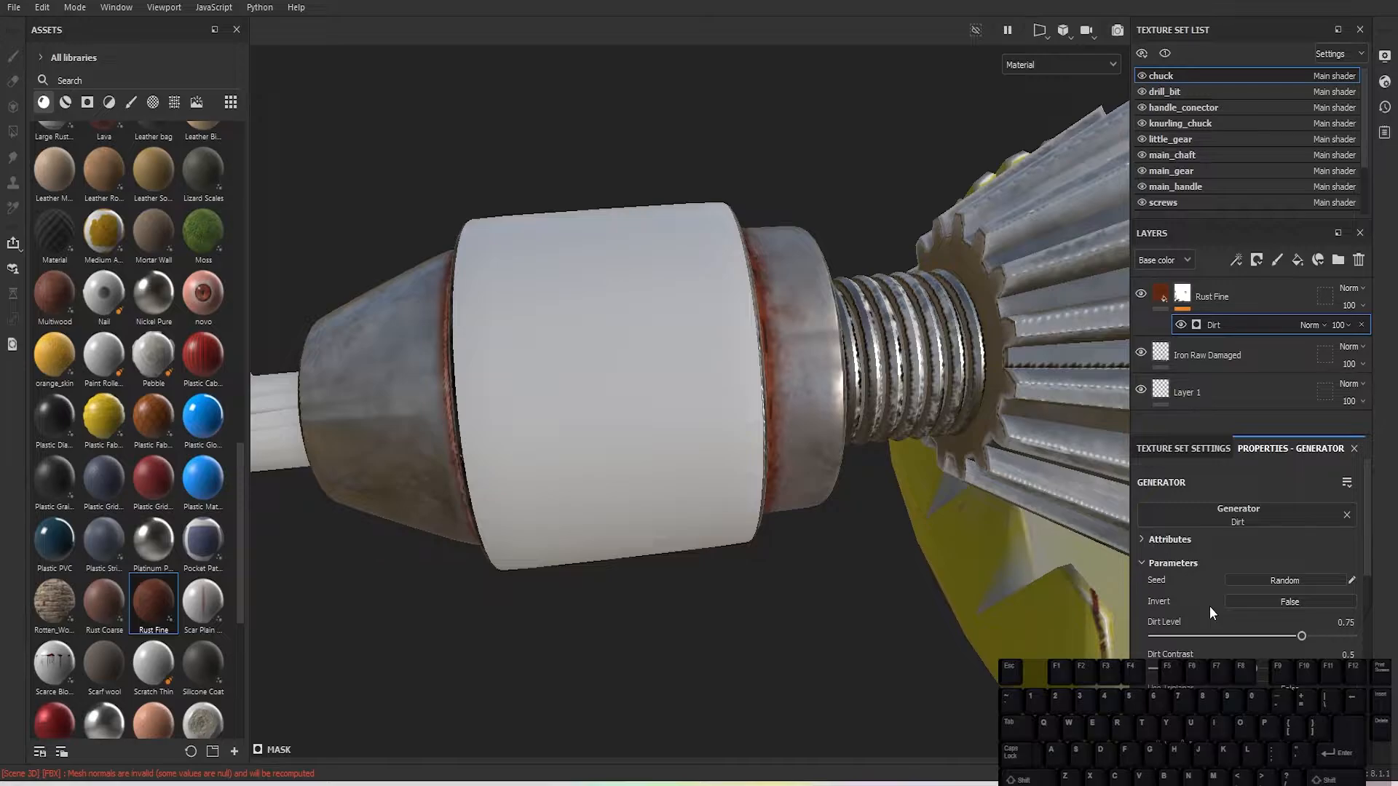
# Step: Add a second Rust Fine layer at the top of the chuck's layer stack and give it a black mask
pyautogui.keyDown('alt'); pyautogui.moveTo(771, 404); pyautogui.dragTo(1054, 385); pyautogui.keyUp('alt')
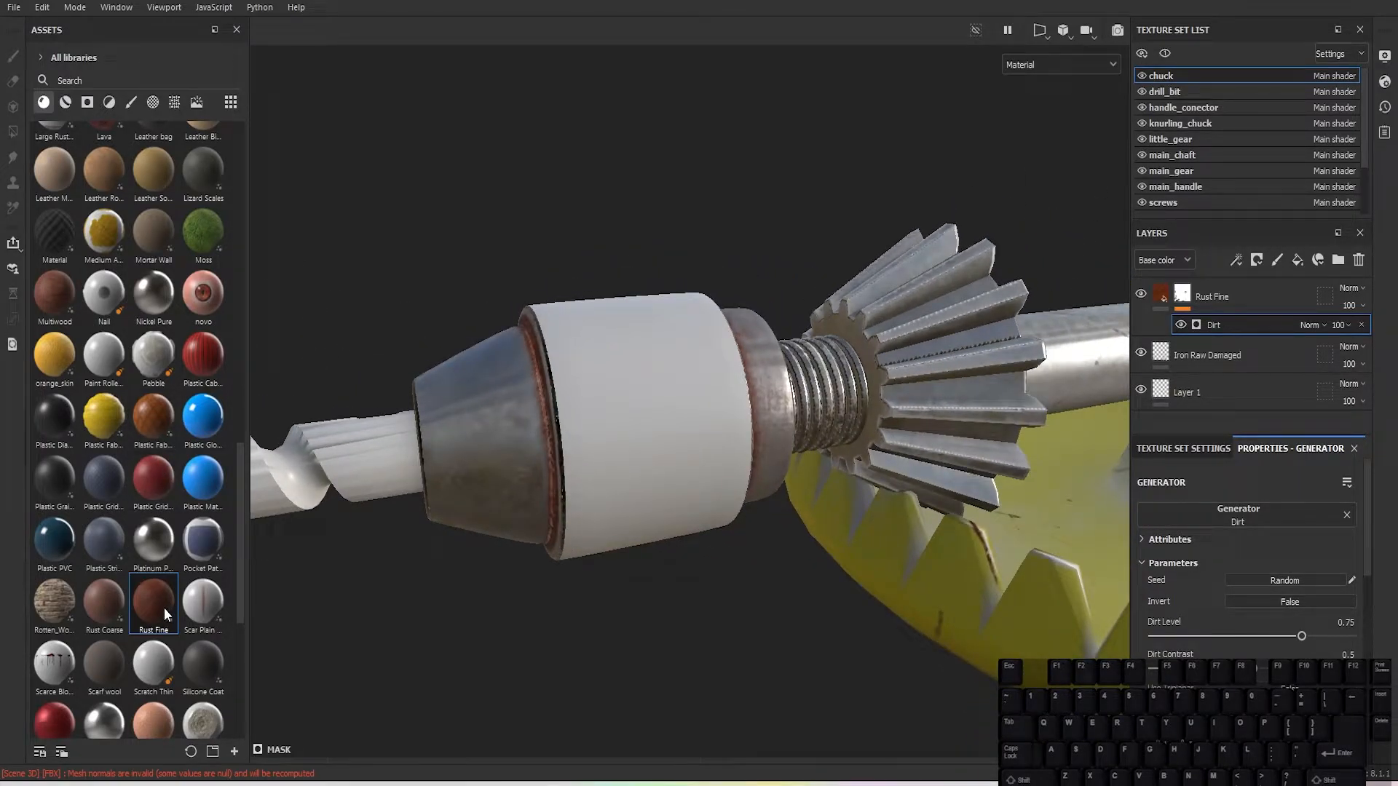
pyautogui.moveTo(165, 610)
pyautogui.moveTo(156, 614); pyautogui.dragTo(1201, 300)
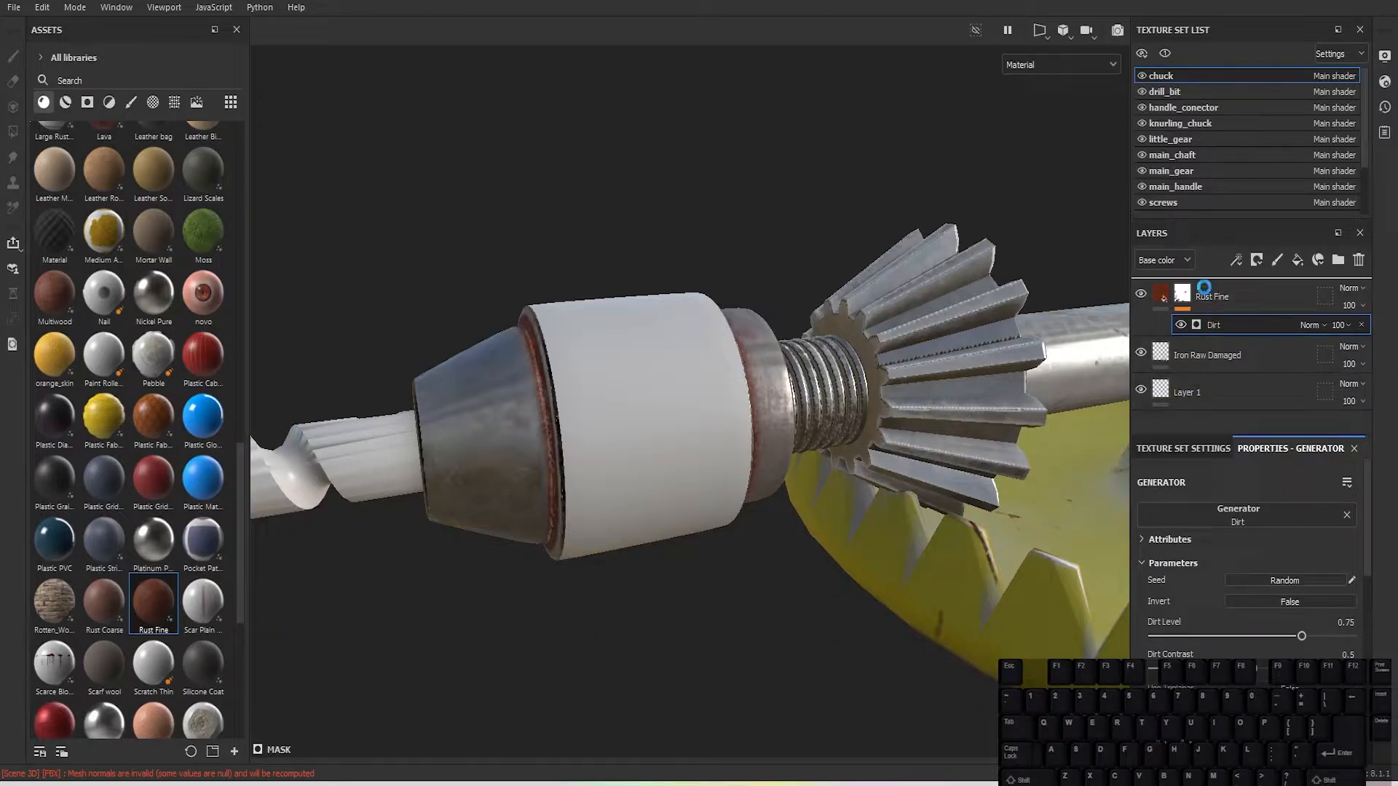
pyautogui.click(1256, 260)
pyautogui.click(1279, 292)
# Step: Add a Metal Edge Wear generator to the upper Rust Fine layer's mask with a Wear Level of 0.26
pyautogui.click(1237, 261)
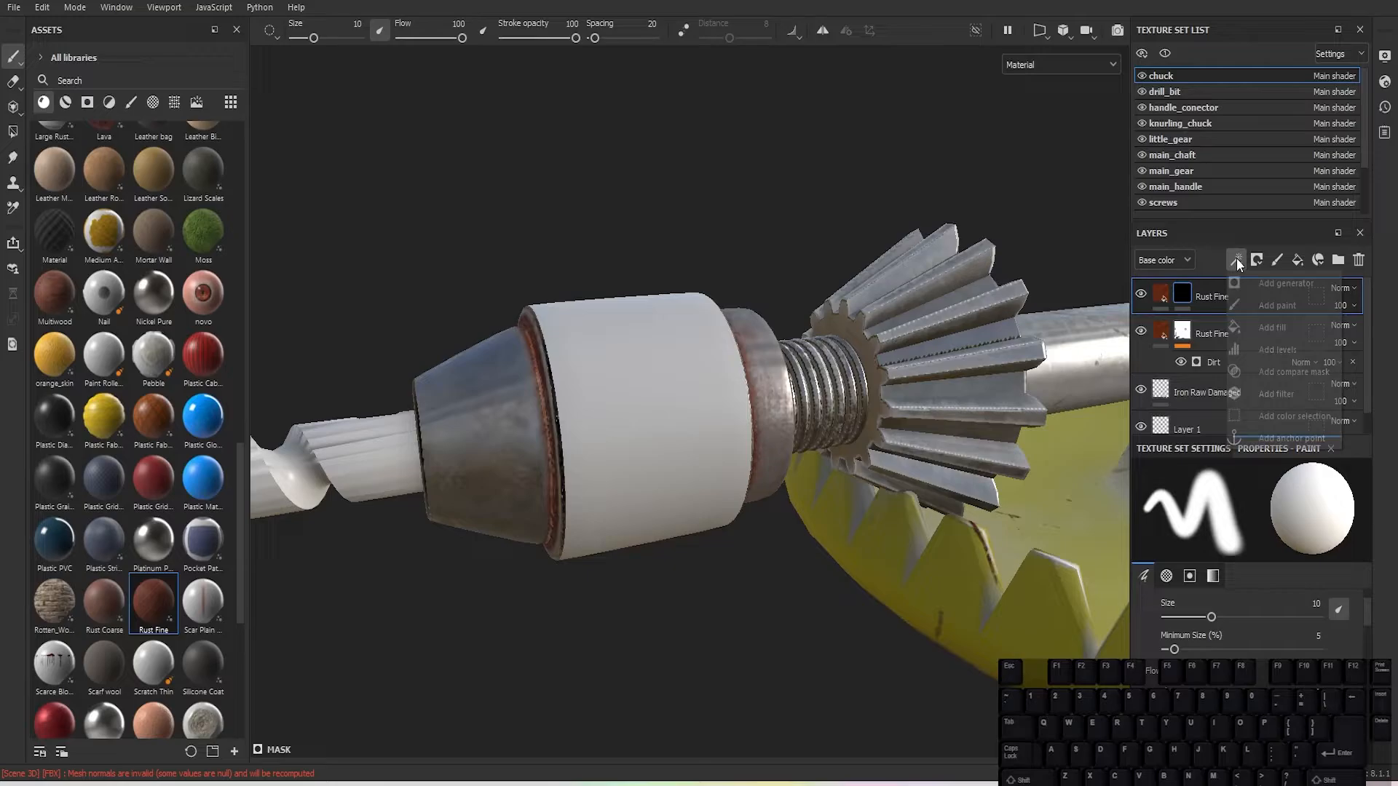
pyautogui.click(1286, 285)
pyautogui.click(1254, 514)
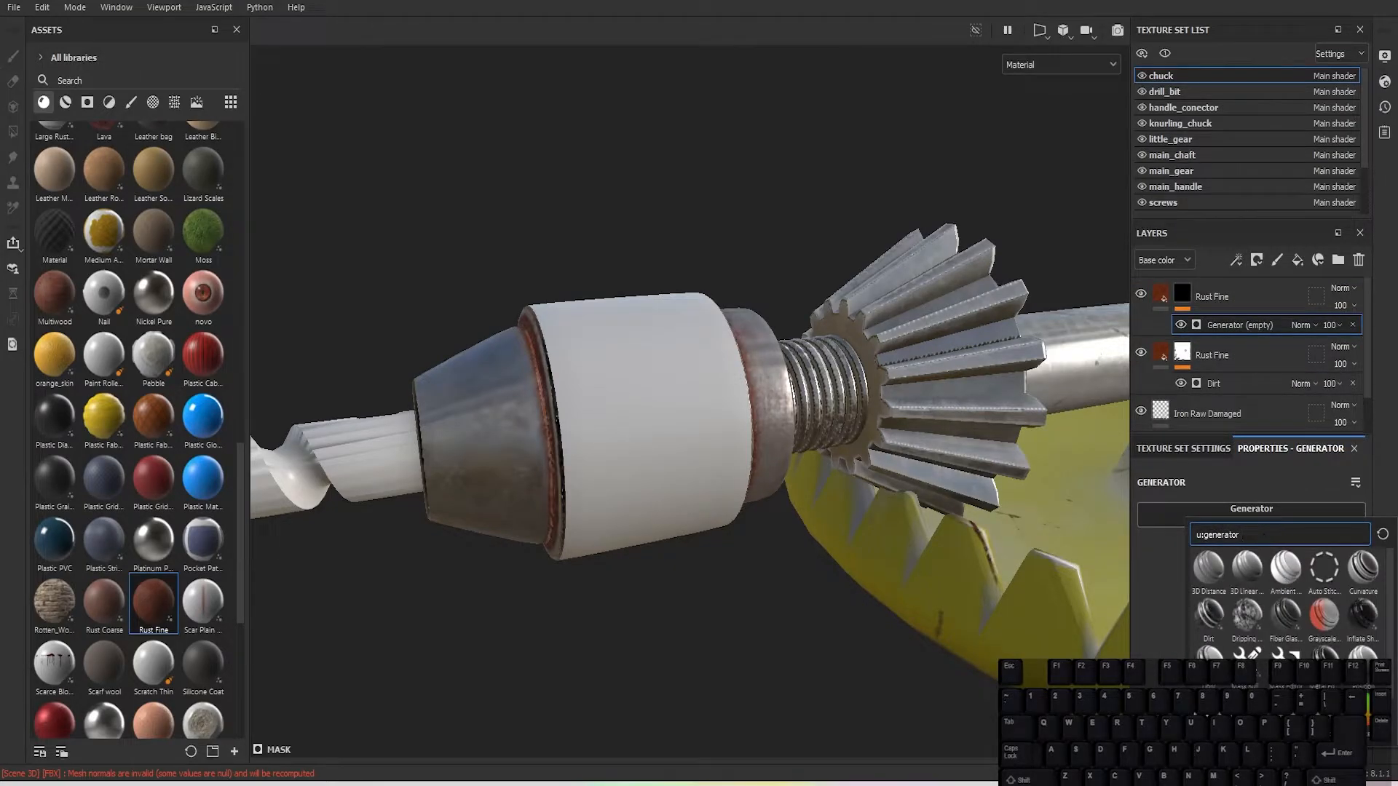
pyautogui.click(1322, 663)
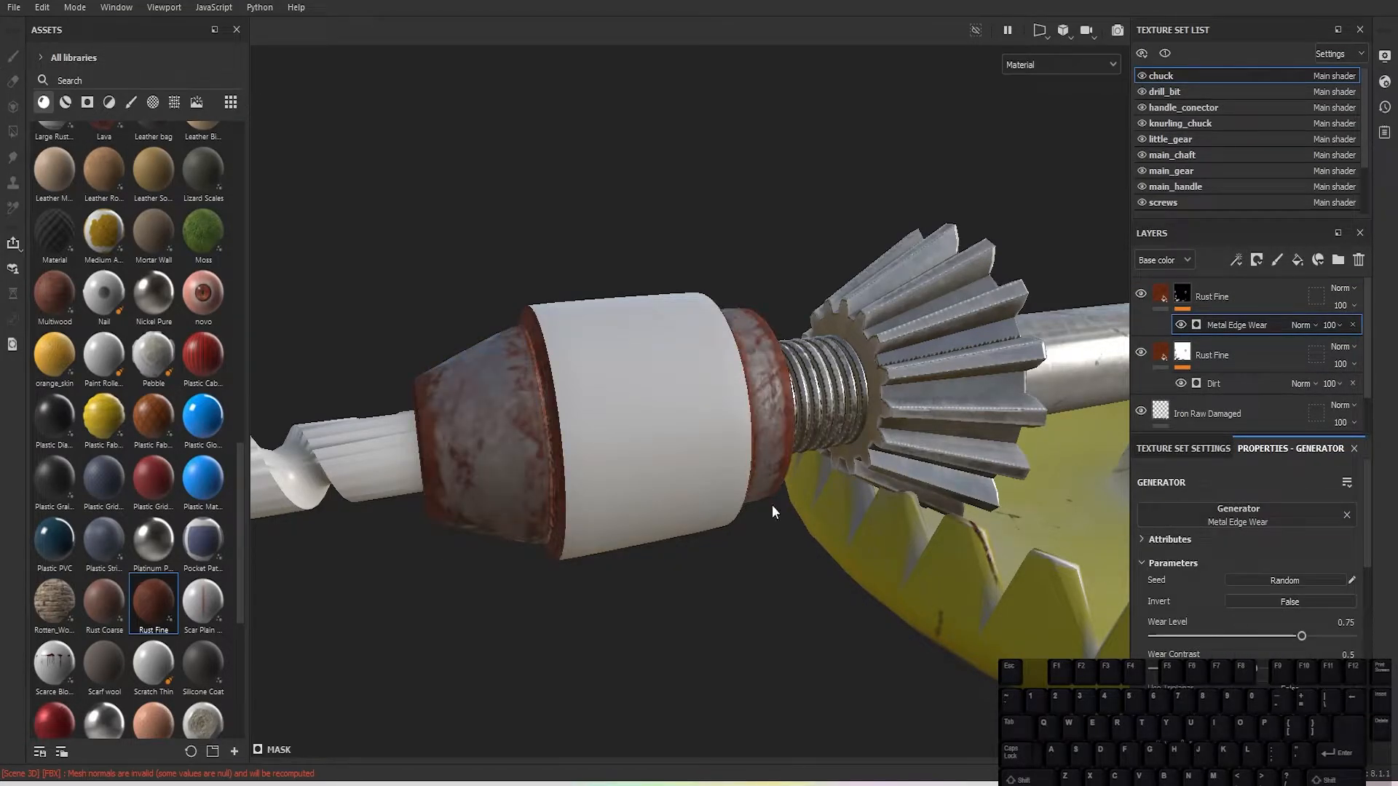
pyautogui.keyDown('alt'); pyautogui.moveTo(652, 477); pyautogui.dragTo(938, 605); pyautogui.keyUp('alt')
pyautogui.click(1207, 636)
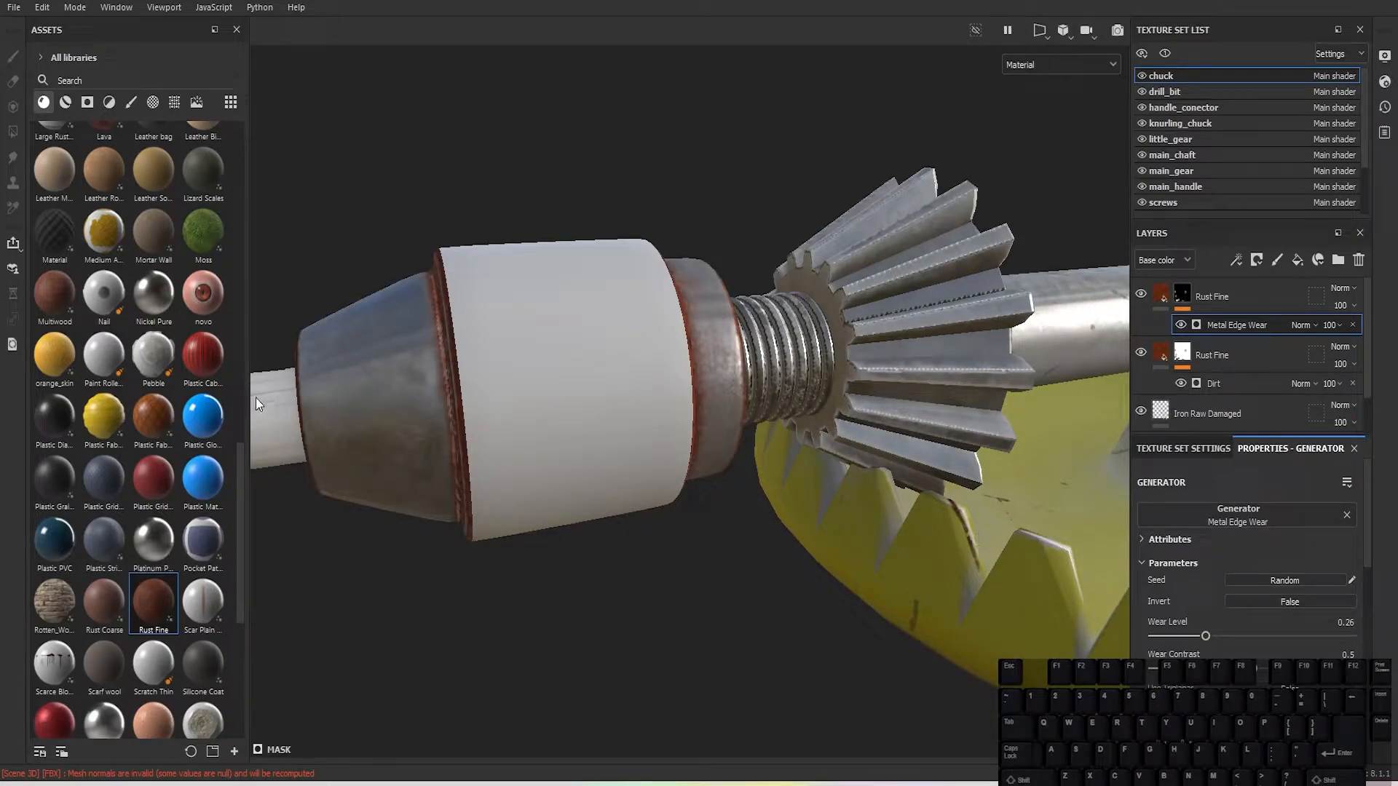
# Step: Apply the Iron Diamond Armor material to the chuck's knurled sleeve and set it to Tri-planar projection
pyautogui.scroll(9, 180, 492)
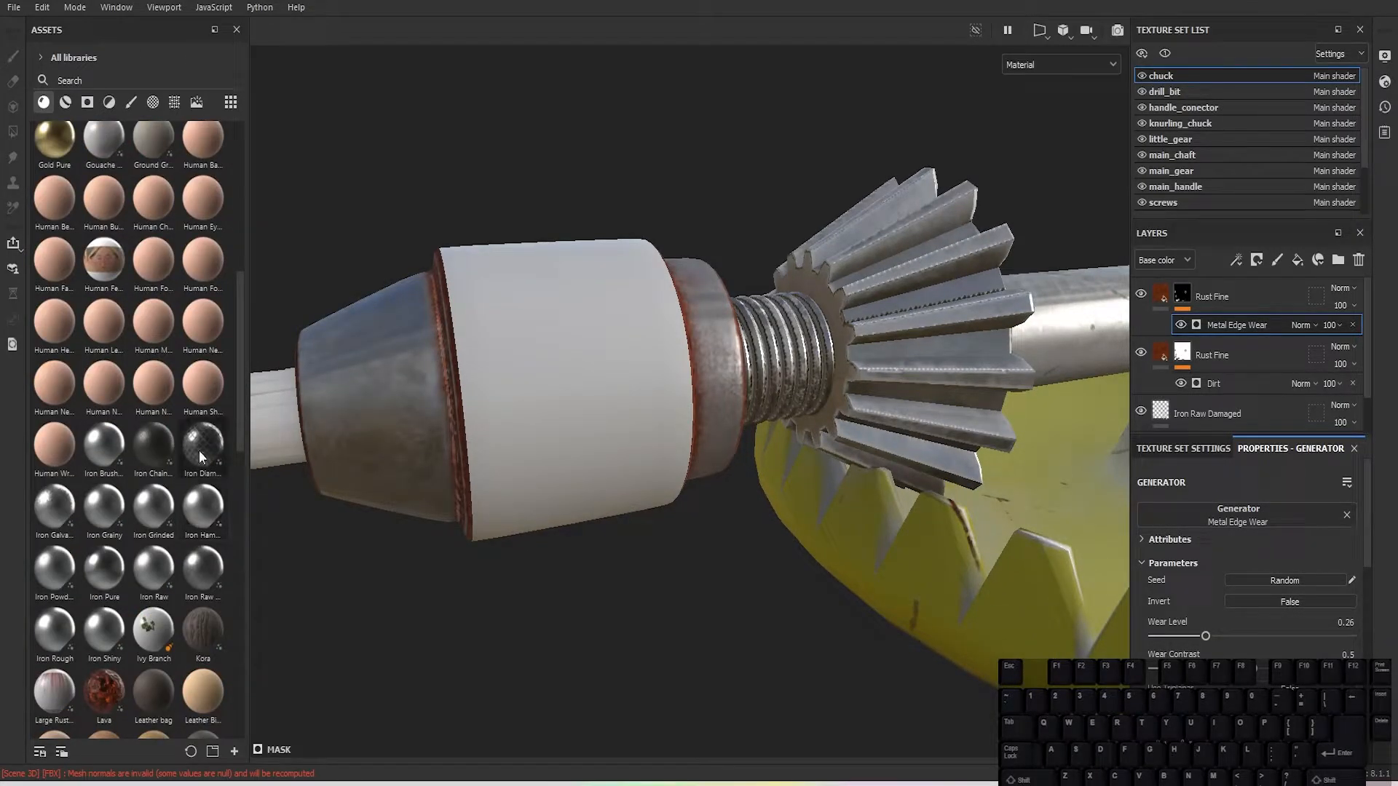
pyautogui.moveTo(199, 452)
pyautogui.moveTo(199, 450); pyautogui.dragTo(1104, 457)
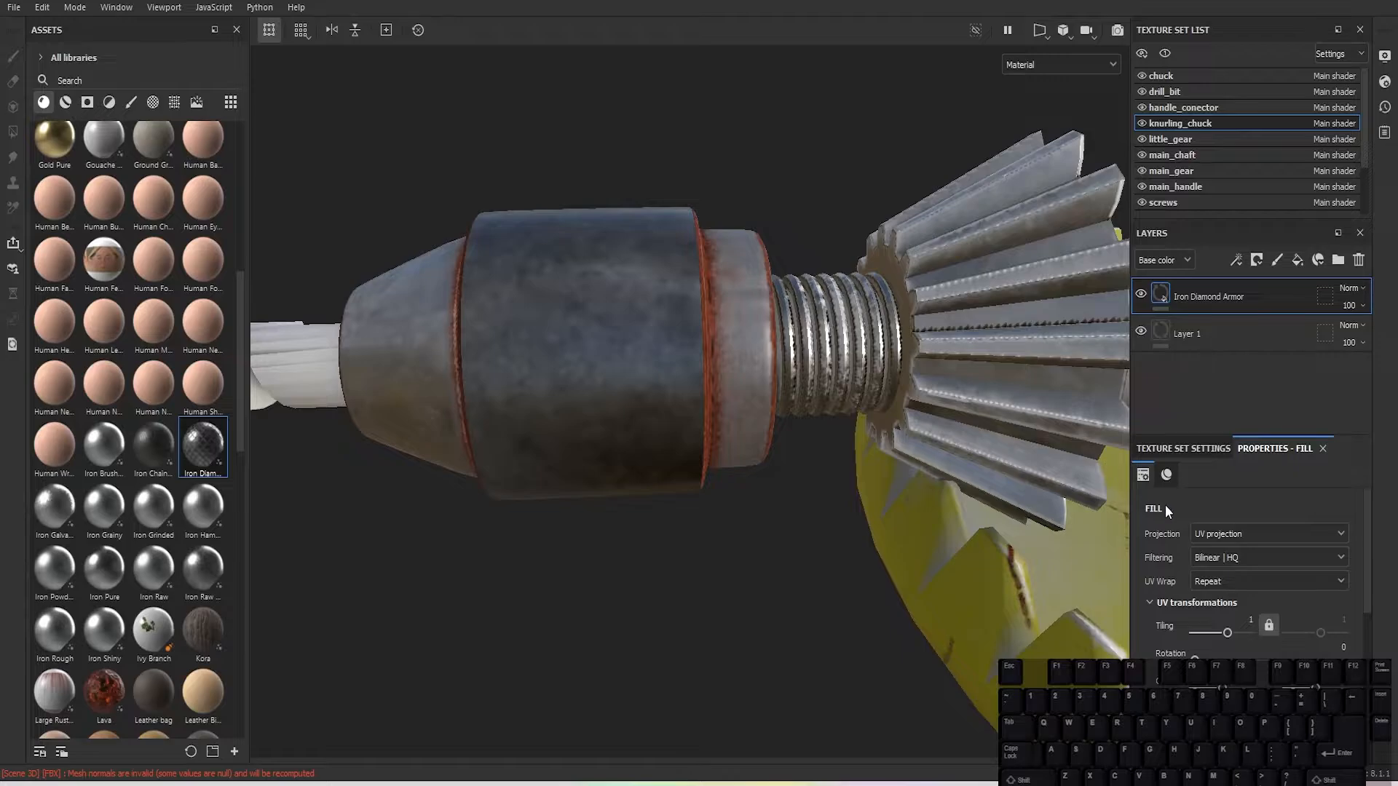
pyautogui.click(1211, 532)
pyautogui.click(1223, 587)
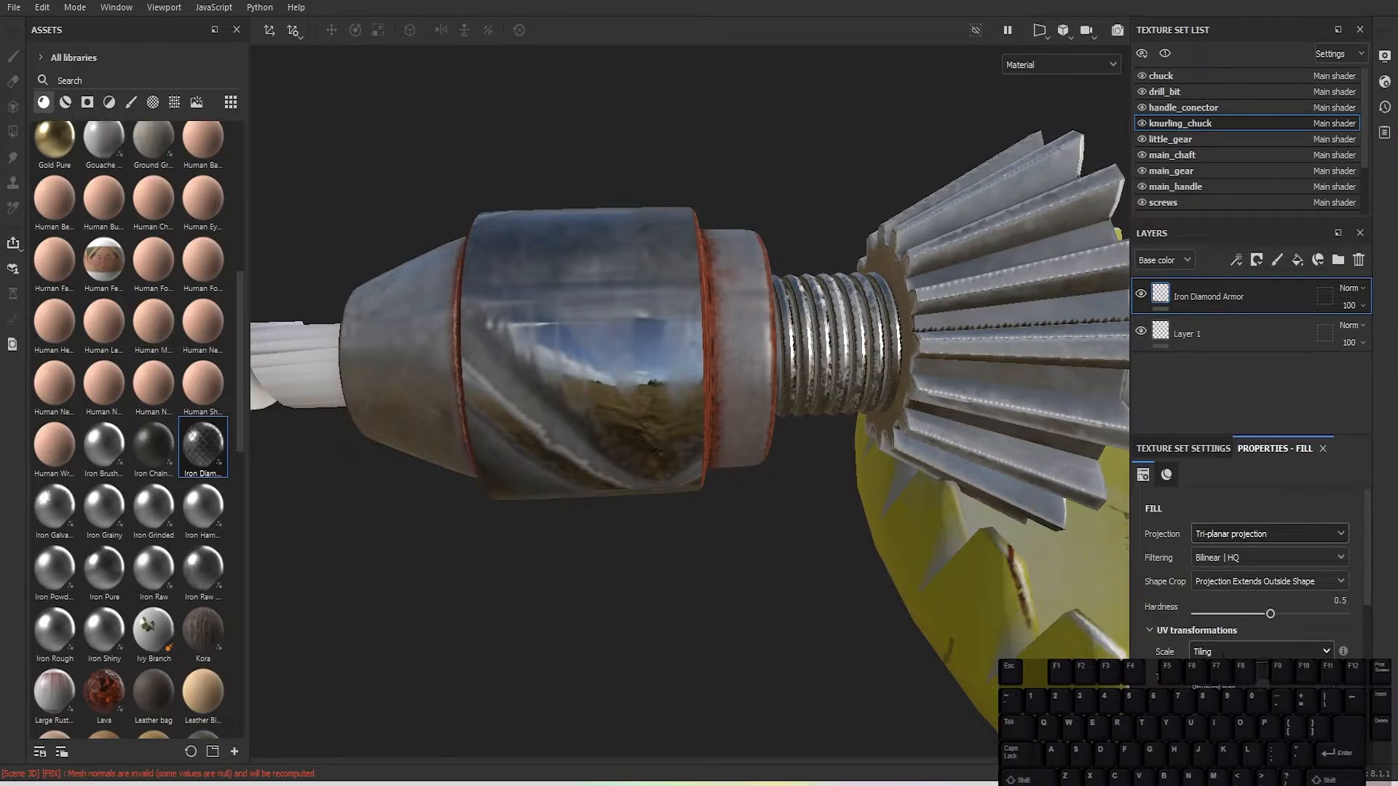
# Step: Scale the Iron Diamond Armor fill by physical size, using a custom size of 0.11 cm
pyautogui.scroll(-1, 1229, 647)
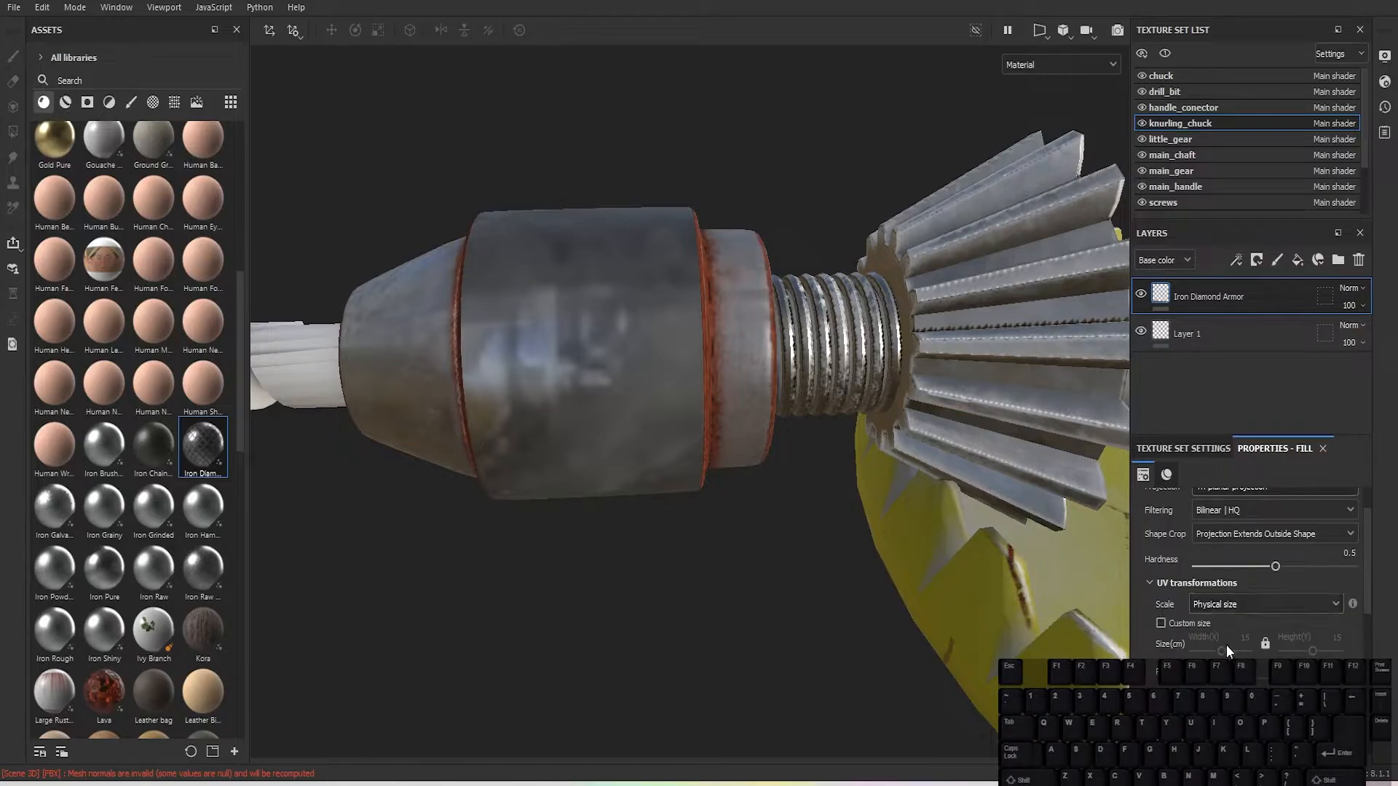
pyautogui.click(1160, 623)
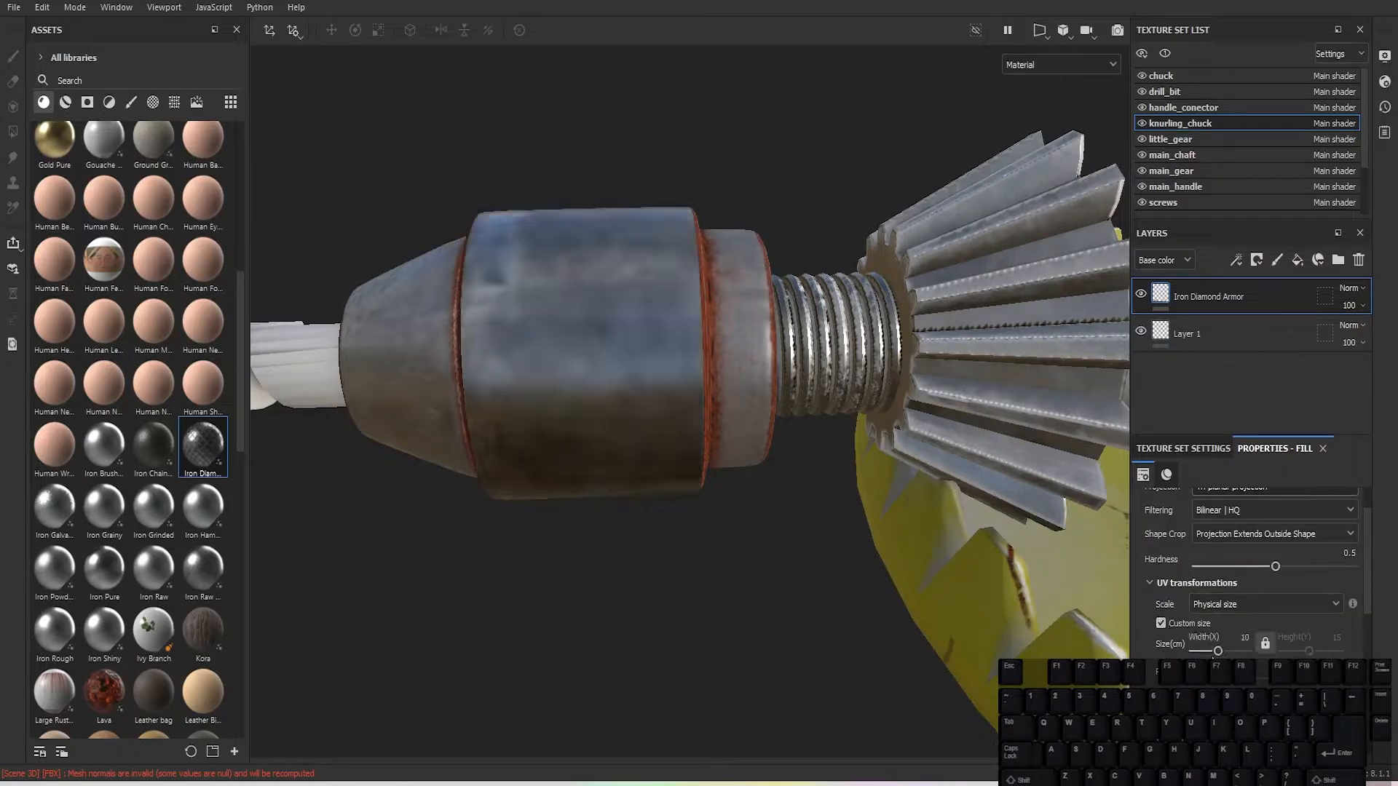
pyautogui.moveTo(1221, 650); pyautogui.dragTo(1199, 650)
# Step: Examine the knurled sleeve's pattern up close and from a distance, together with the chuck, thread and gears
pyautogui.scroll(-5, 757, 466)
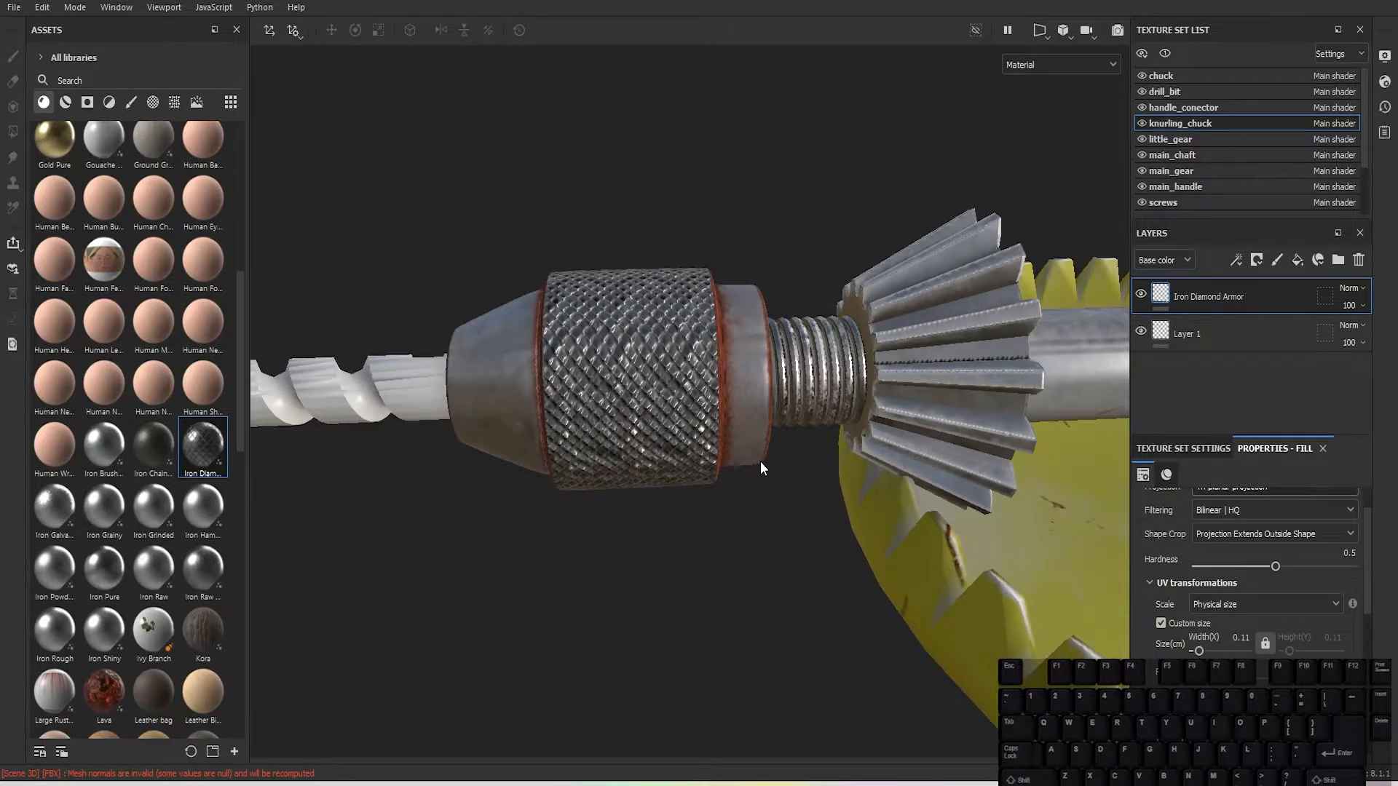
pyautogui.scroll(7, 733, 466)
pyautogui.keyDown('alt'); pyautogui.moveTo(723, 431); pyautogui.dragTo(615, 367); pyautogui.keyUp('alt')
pyautogui.scroll(-4, 717, 416)
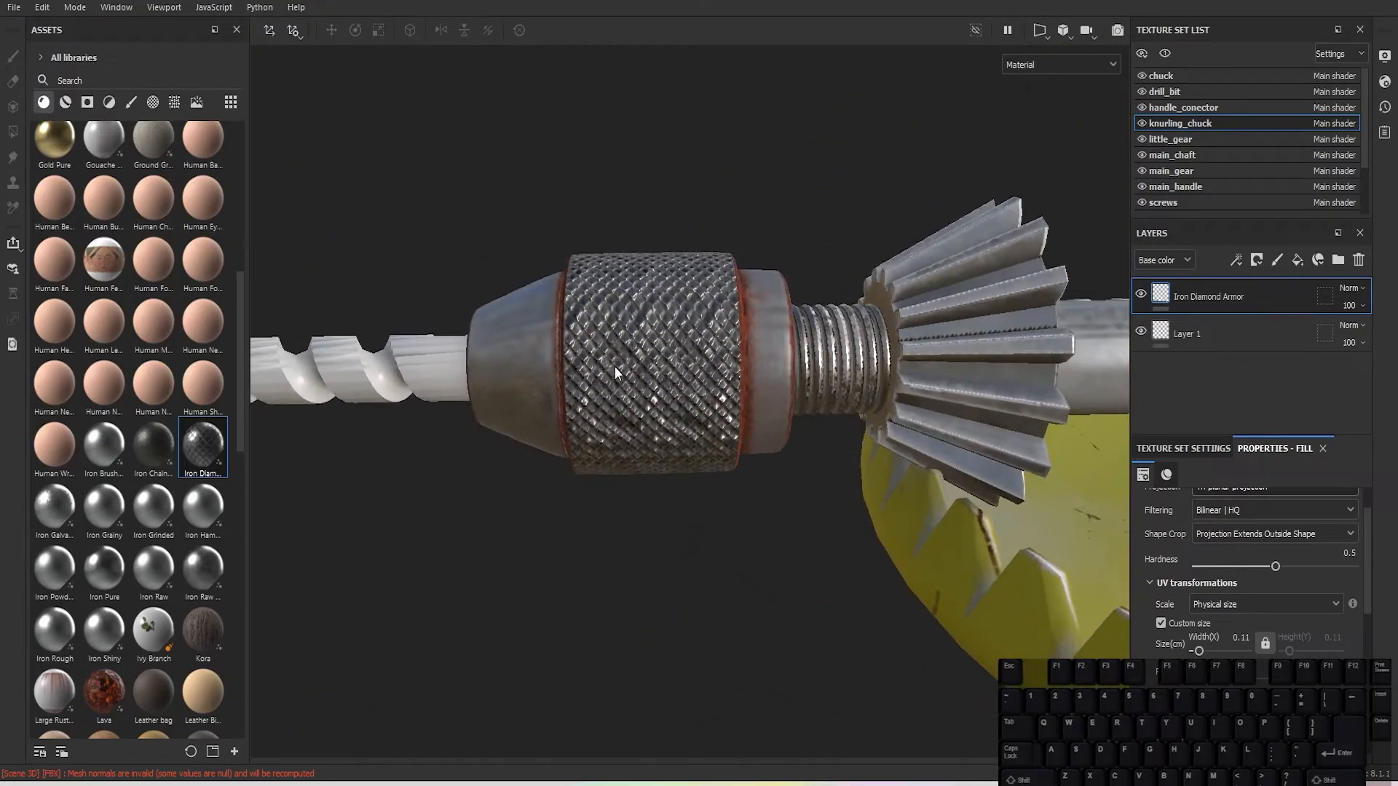
pyautogui.scroll(-3, 615, 367)
pyautogui.scroll(-2, 775, 410)
pyautogui.keyDown('alt'); pyautogui.moveTo(774, 410); pyautogui.dragTo(835, 443, button='middle'); pyautogui.keyUp('alt')
pyautogui.scroll(3, 714, 387)
pyautogui.scroll(4, 745, 391)
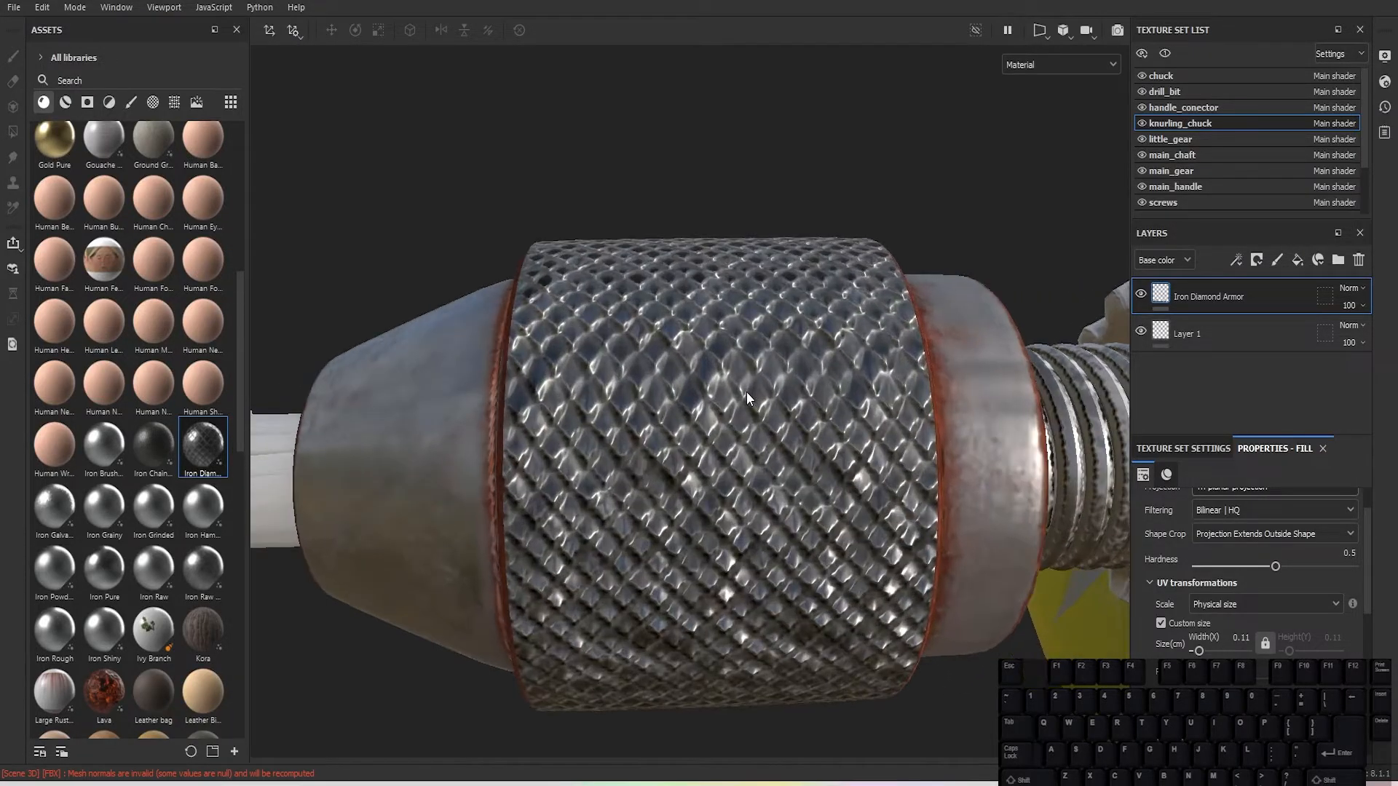
pyautogui.scroll(-3, 745, 392)
pyautogui.scroll(-3, 691, 399)
pyautogui.scroll(2, 692, 399)
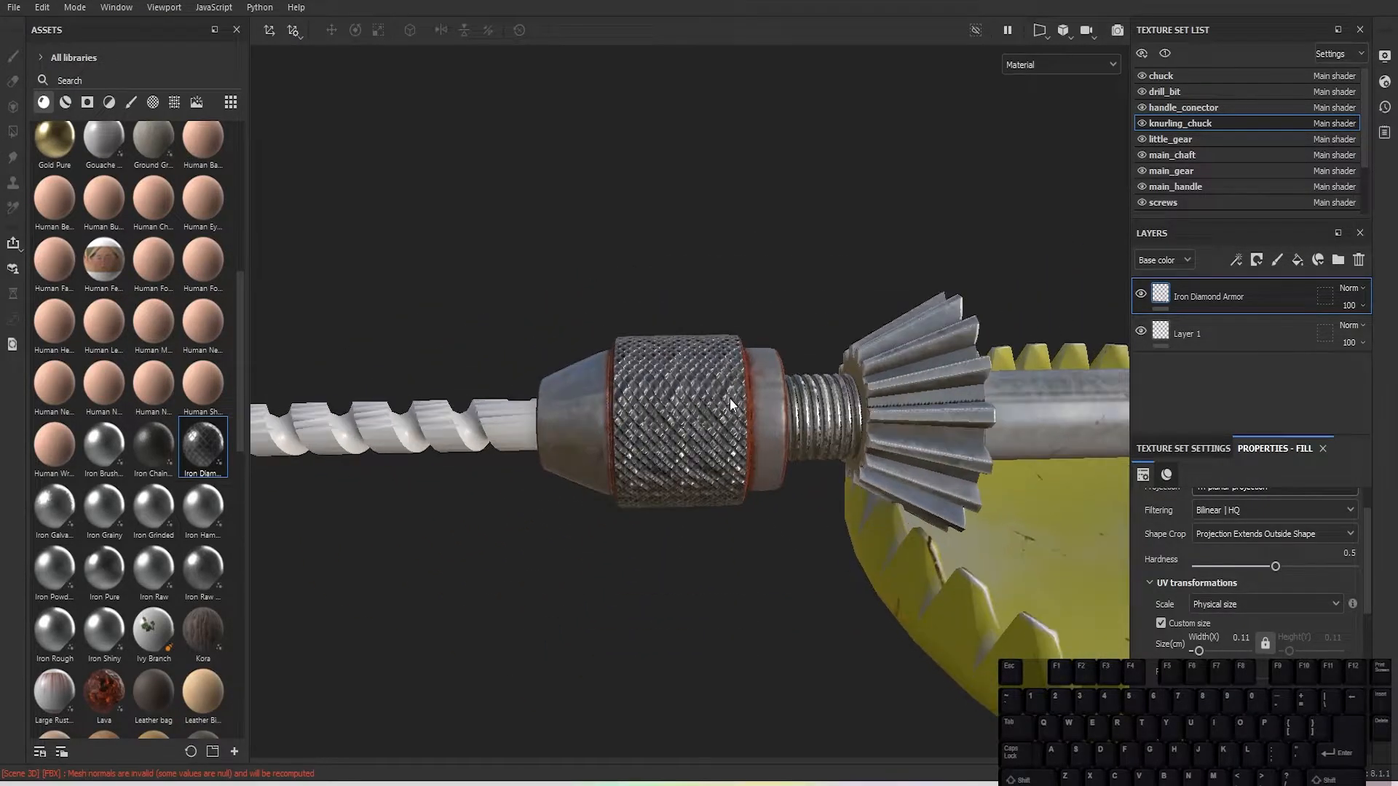
pyautogui.keyDown('alt'); pyautogui.moveTo(730, 399); pyautogui.dragTo(640, 394, button='middle'); pyautogui.keyUp('alt')
pyautogui.scroll(-2, 640, 393)
pyautogui.keyDown('alt'); pyautogui.moveTo(730, 402); pyautogui.dragTo(766, 400, button='middle'); pyautogui.keyUp('alt')
pyautogui.scroll(-1, 500, 348)
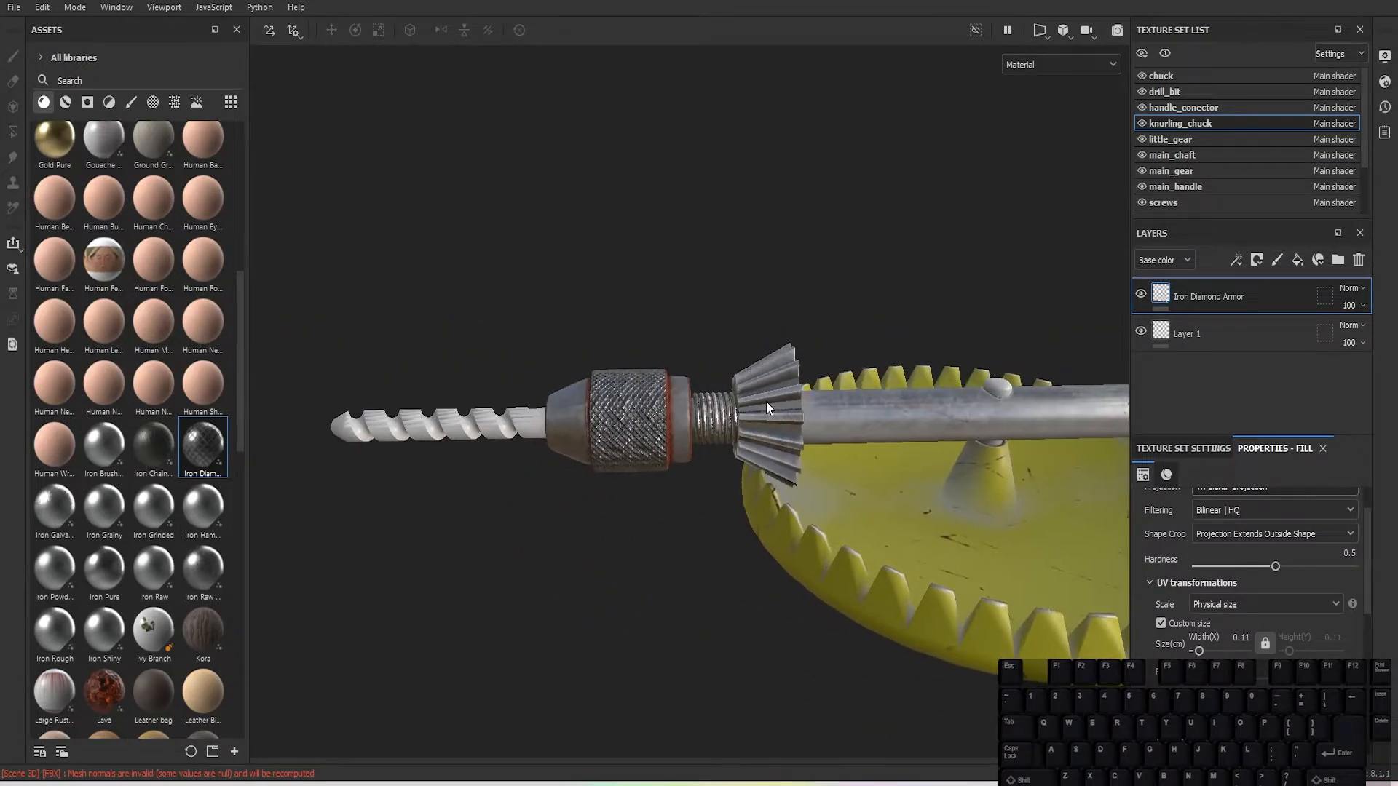
pyautogui.scroll(2, 766, 400)
pyautogui.scroll(2, 693, 439)
pyautogui.scroll(1, 634, 389)
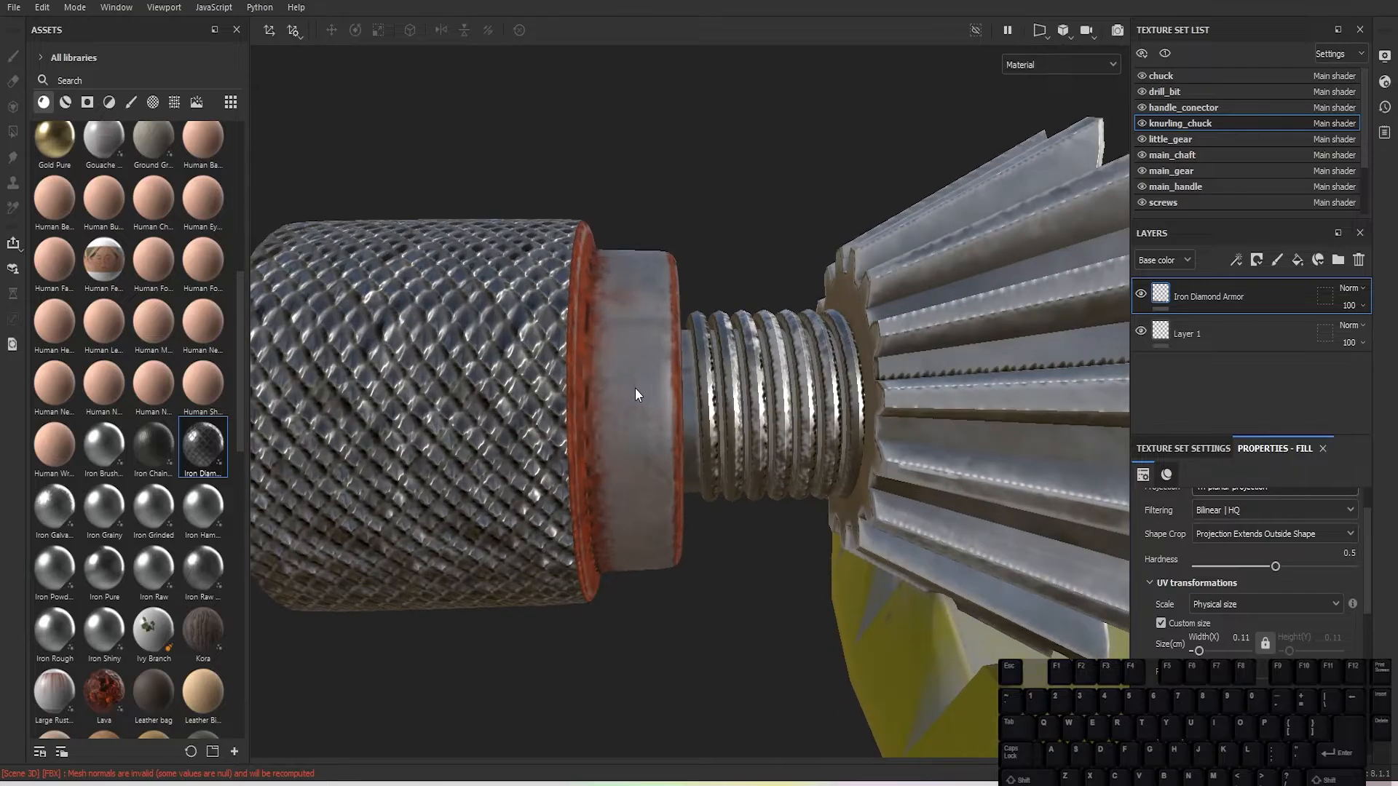
# Step: Inspect the knurled sleeve and its rusty rims from several angles and distances, along with the drill bit and gears
pyautogui.moveTo(640, 396)
pyautogui.keyDown('alt'); pyautogui.mouseDown()
pyautogui.moveTo(553, 400)
pyautogui.moveTo(645, 411)
pyautogui.mouseUp(); pyautogui.keyUp('alt')
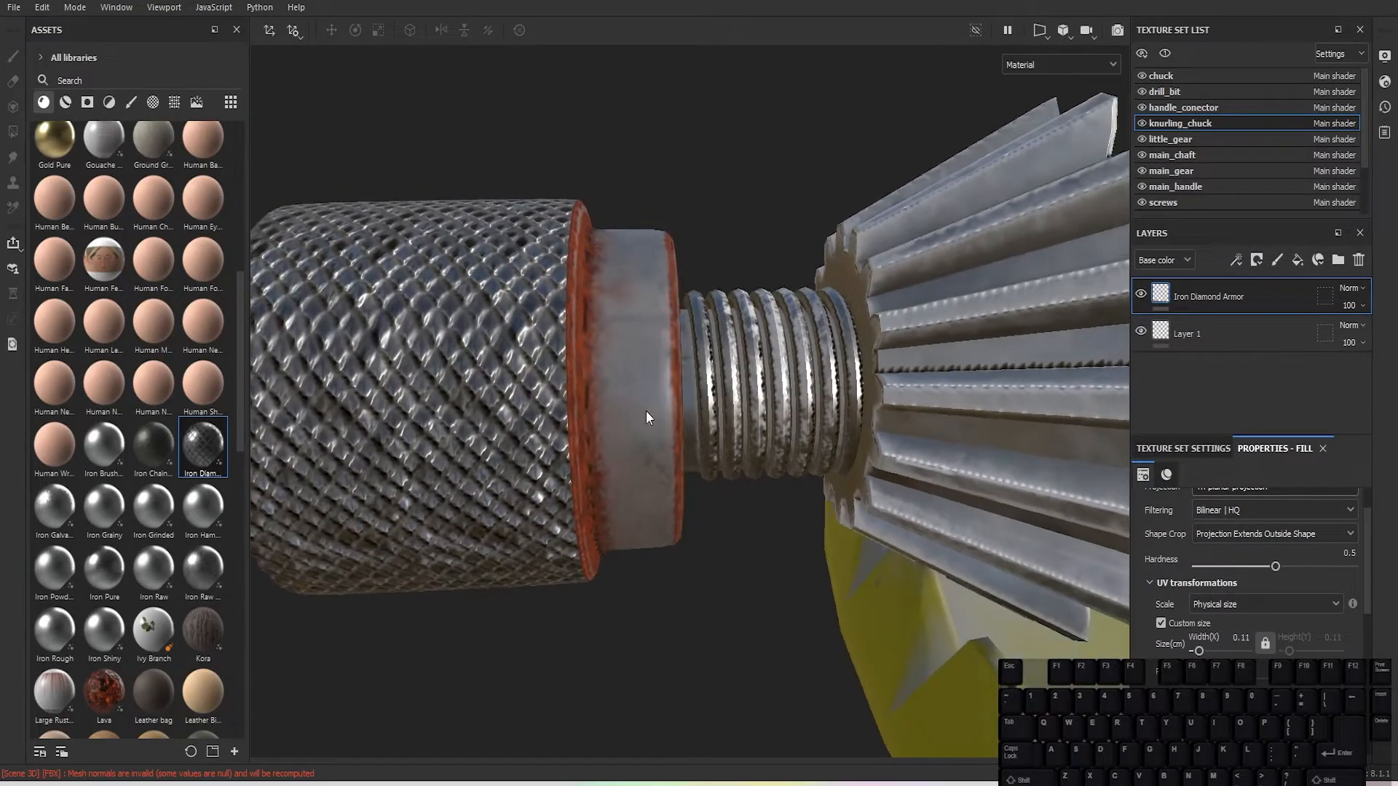
pyautogui.scroll(-3, 645, 410)
pyautogui.scroll(-3, 648, 408)
pyautogui.keyDown('alt'); pyautogui.moveTo(692, 393); pyautogui.dragTo(671, 356, button='middle'); pyautogui.keyUp('alt')
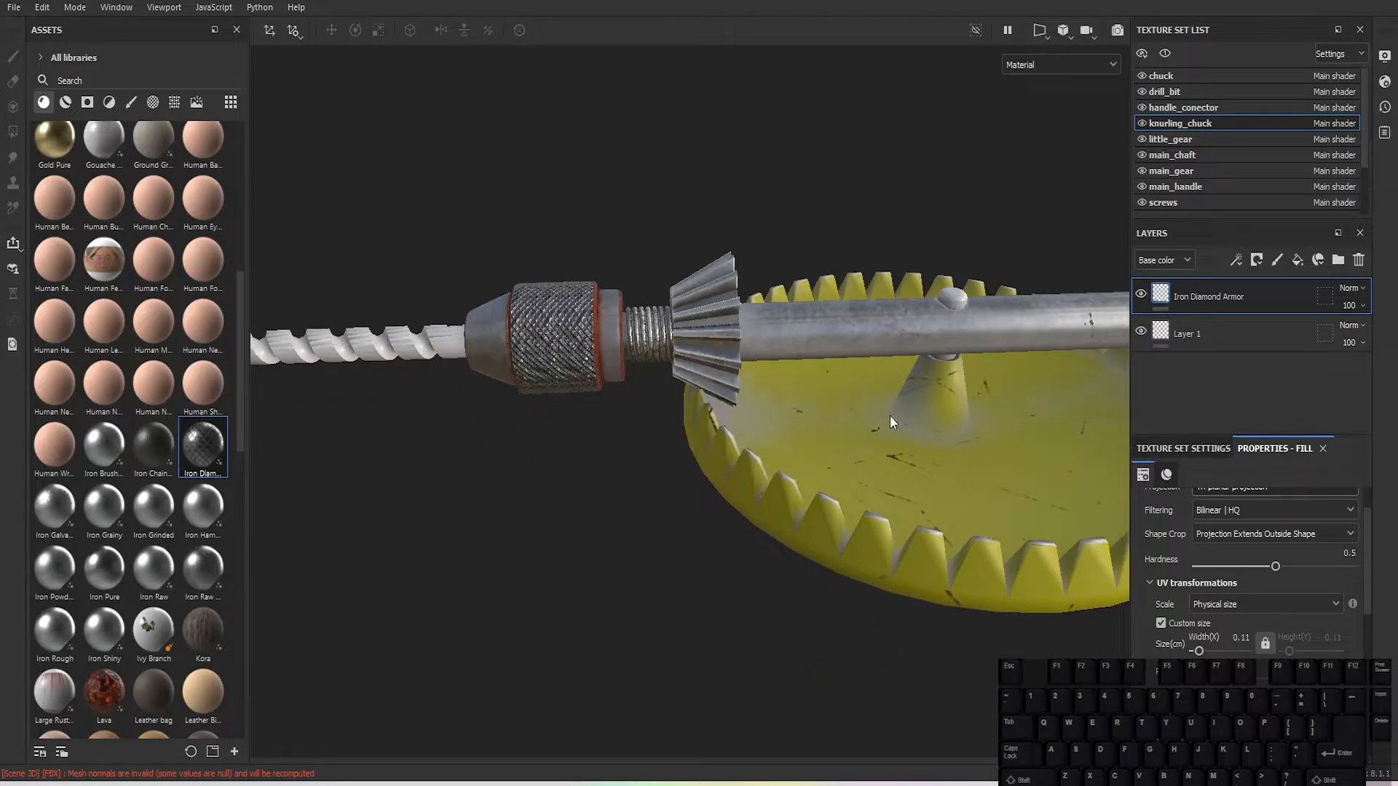
pyautogui.keyDown('alt'); pyautogui.moveTo(831, 461); pyautogui.dragTo(931, 476, button='middle'); pyautogui.keyUp('alt')
pyautogui.scroll(2, 932, 476)
pyautogui.scroll(1, 348, 282)
pyautogui.keyDown('alt'); pyautogui.moveTo(553, 298); pyautogui.dragTo(573, 373, button='middle'); pyautogui.keyUp('alt')
pyautogui.scroll(3, 572, 374)
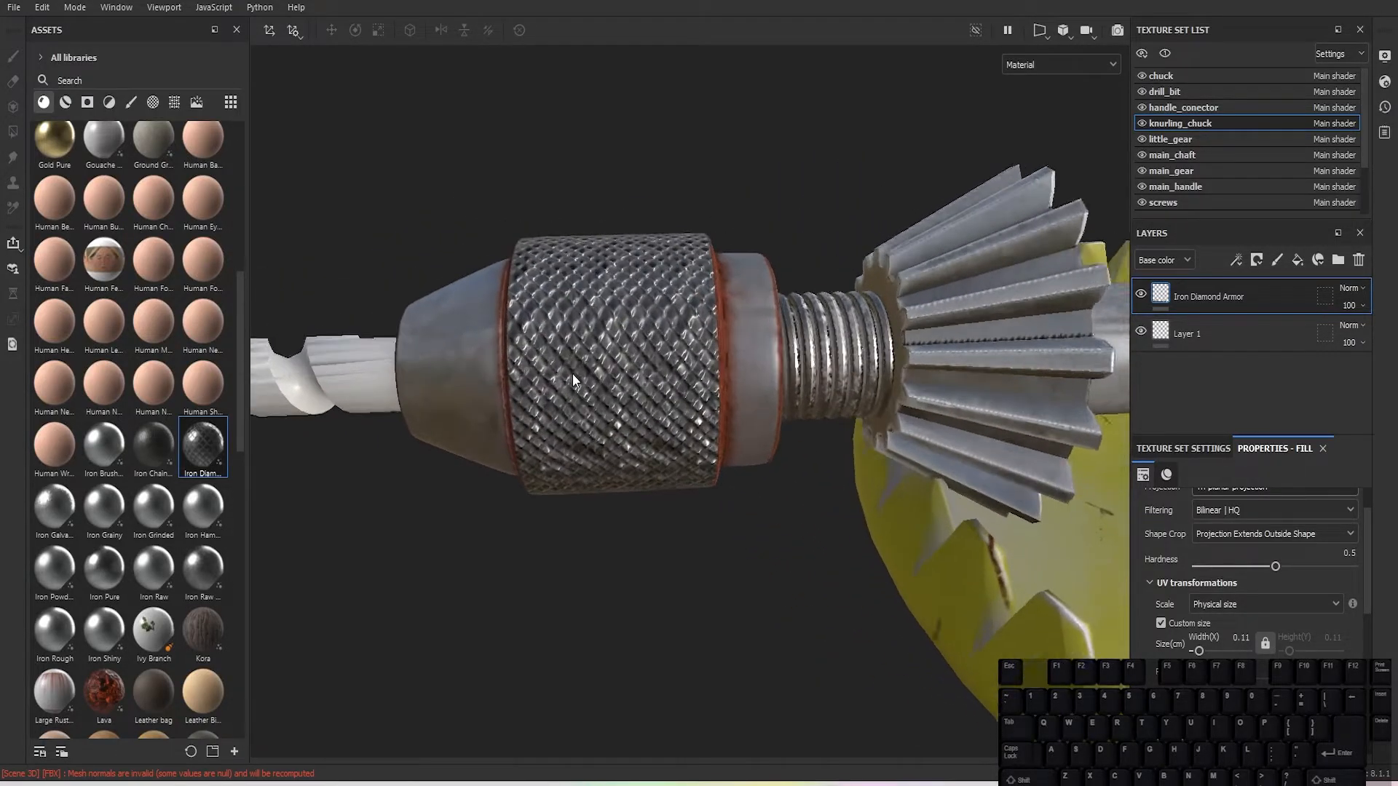
# Step: Add a fill layer above the knurled sleeve's Iron Diamond Armor, with a black mask driven by a Dirt generator
pyautogui.click(1295, 264)
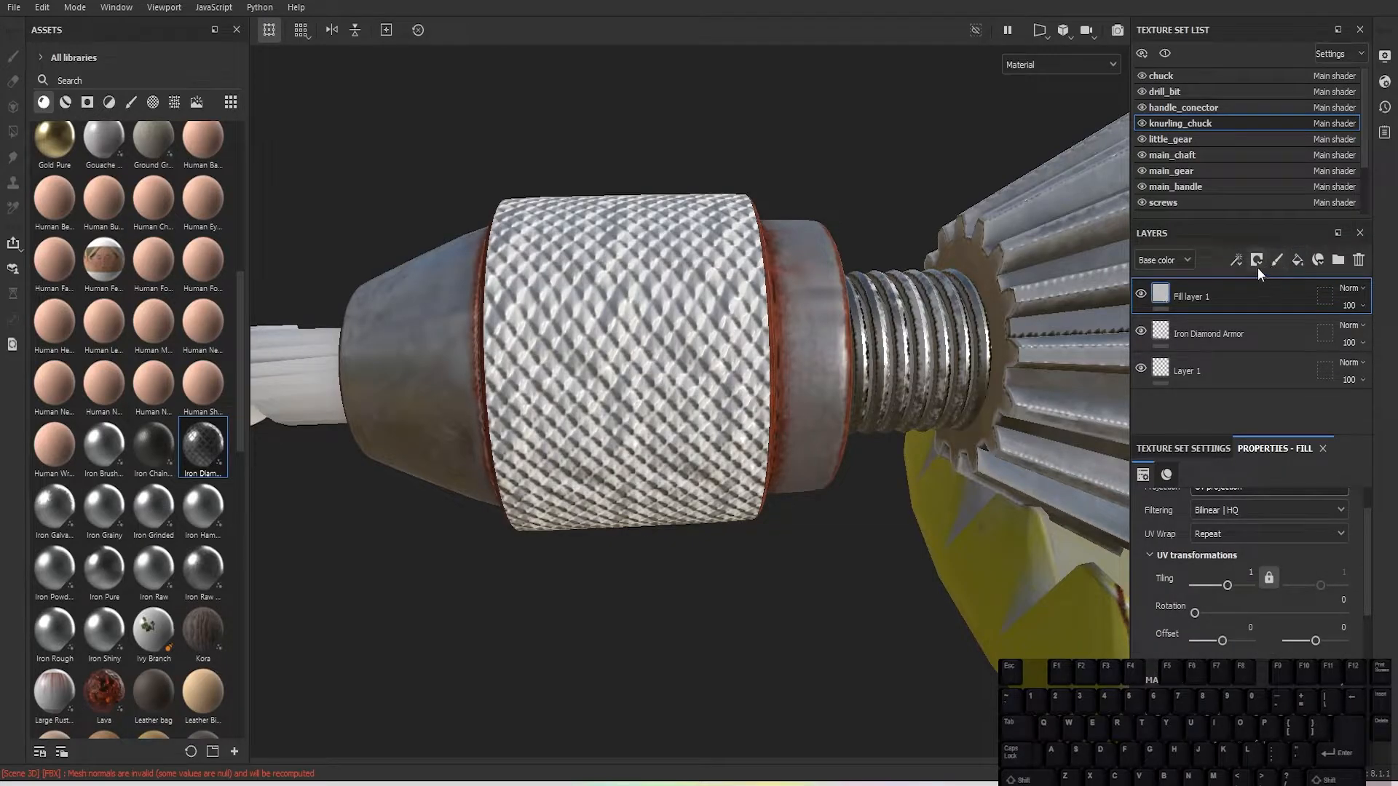
pyautogui.click(1256, 264)
pyautogui.click(1287, 308)
pyautogui.click(1242, 256)
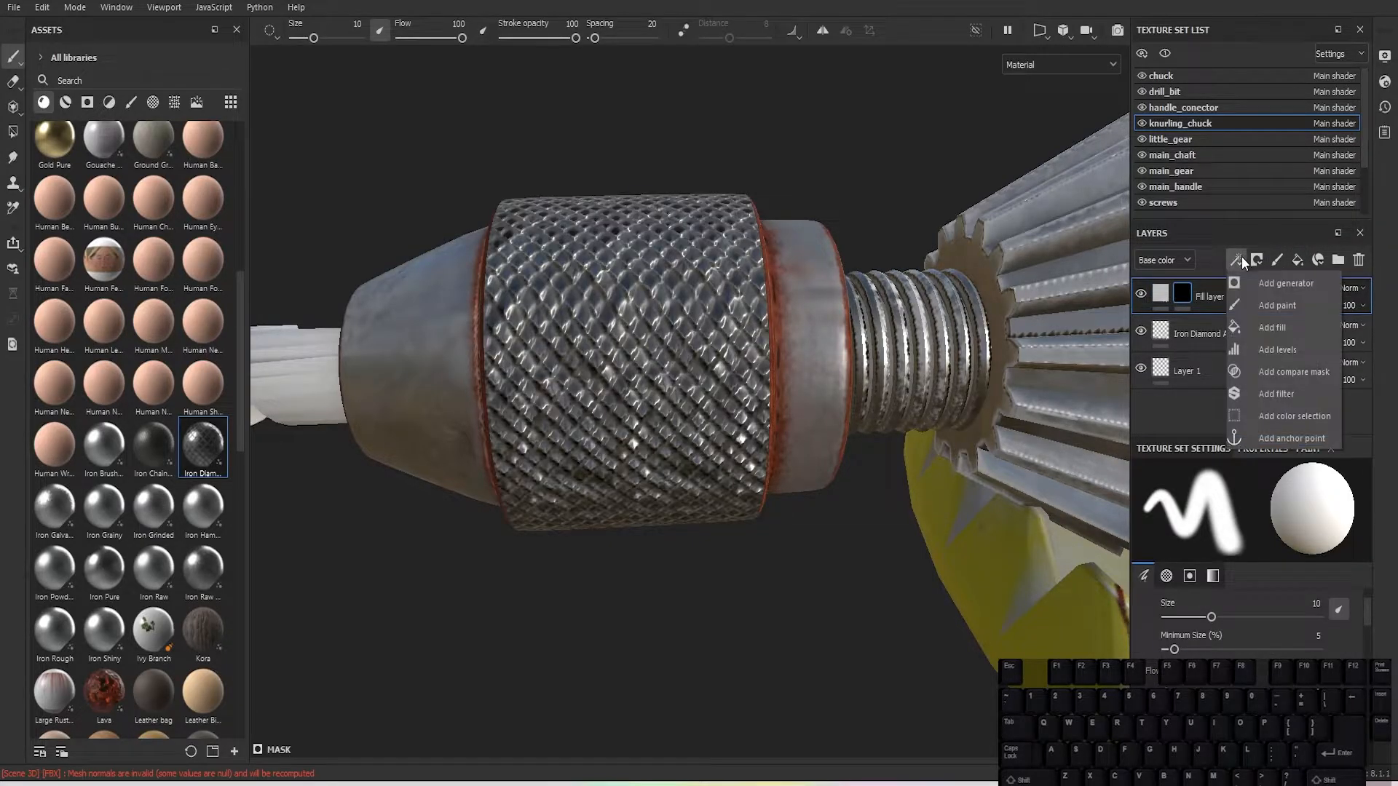
pyautogui.click(1261, 287)
pyautogui.click(1246, 509)
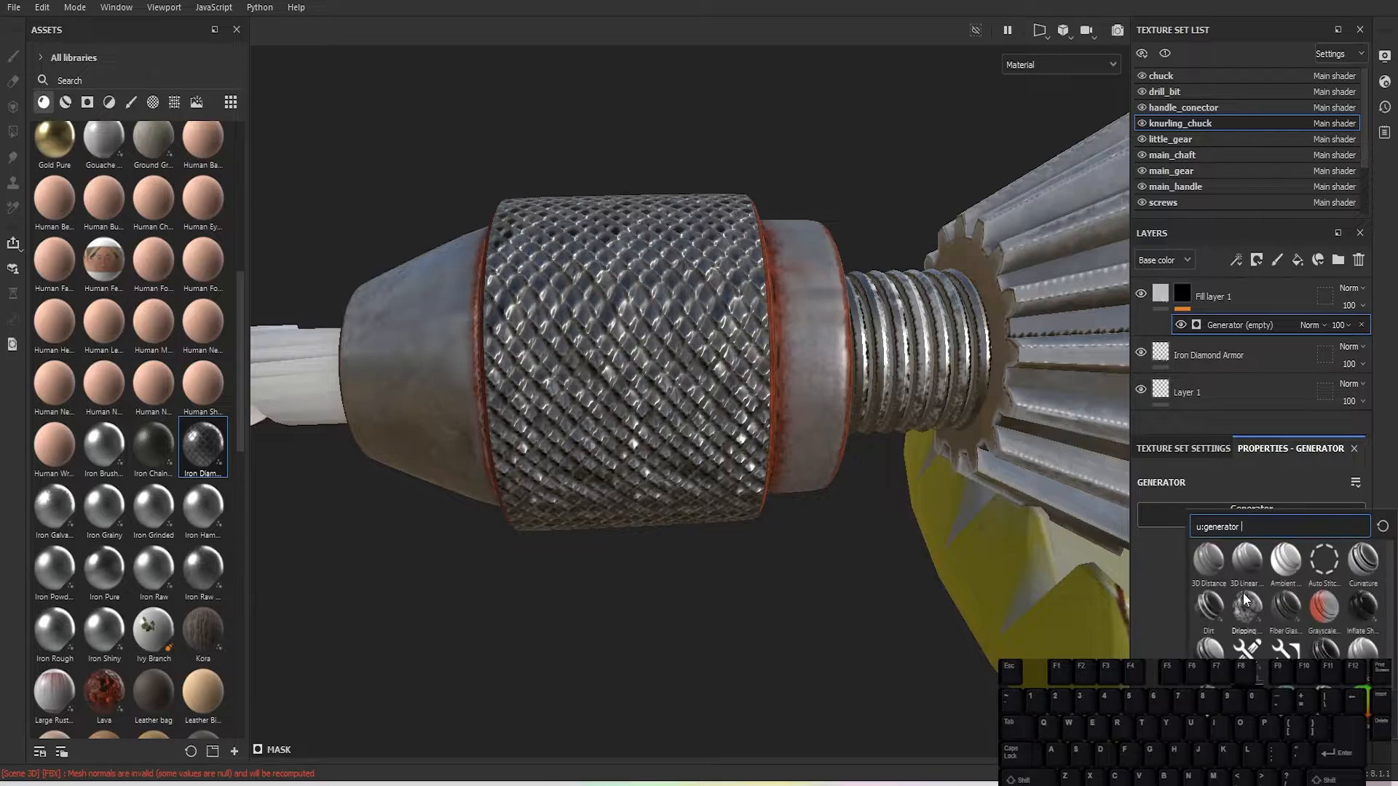
pyautogui.click(1212, 614)
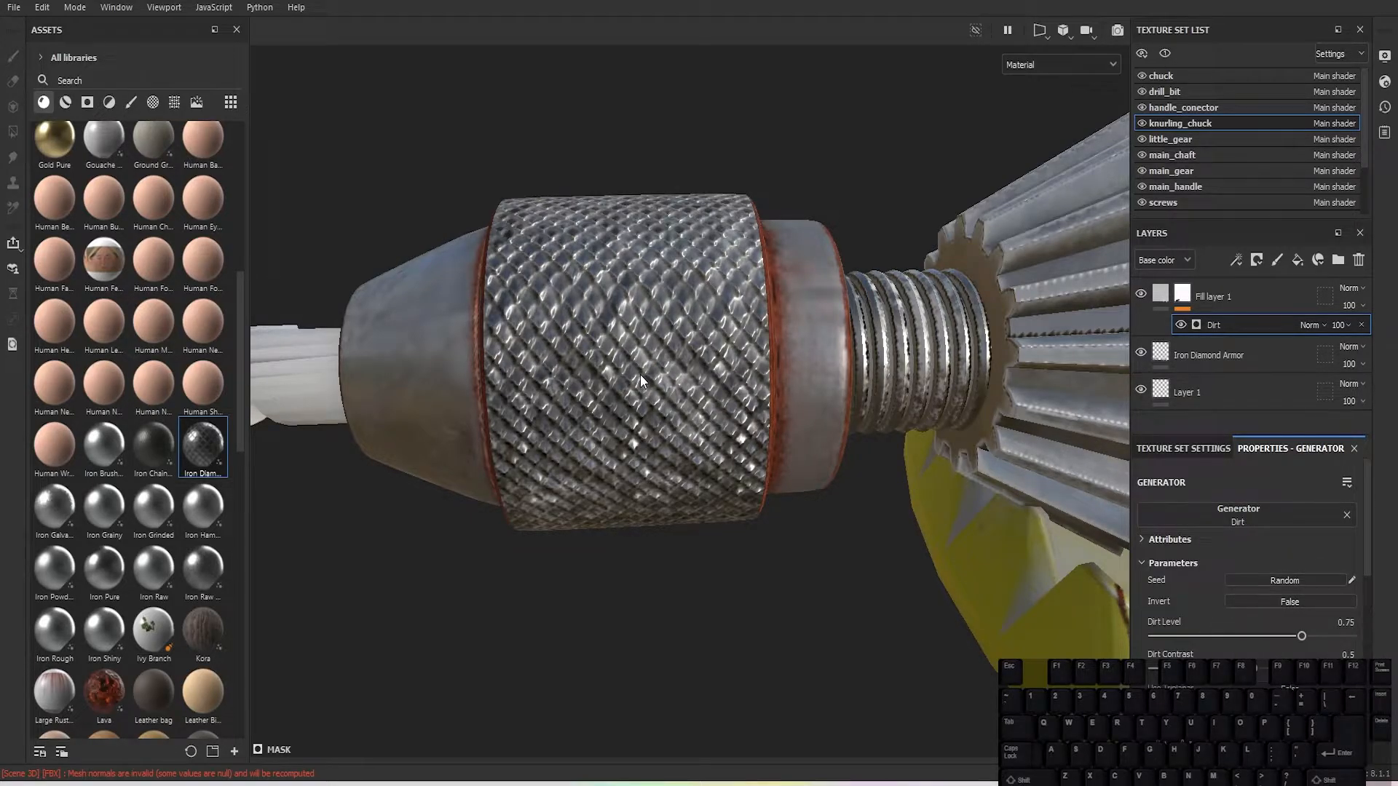
pyautogui.scroll(-10, 640, 374)
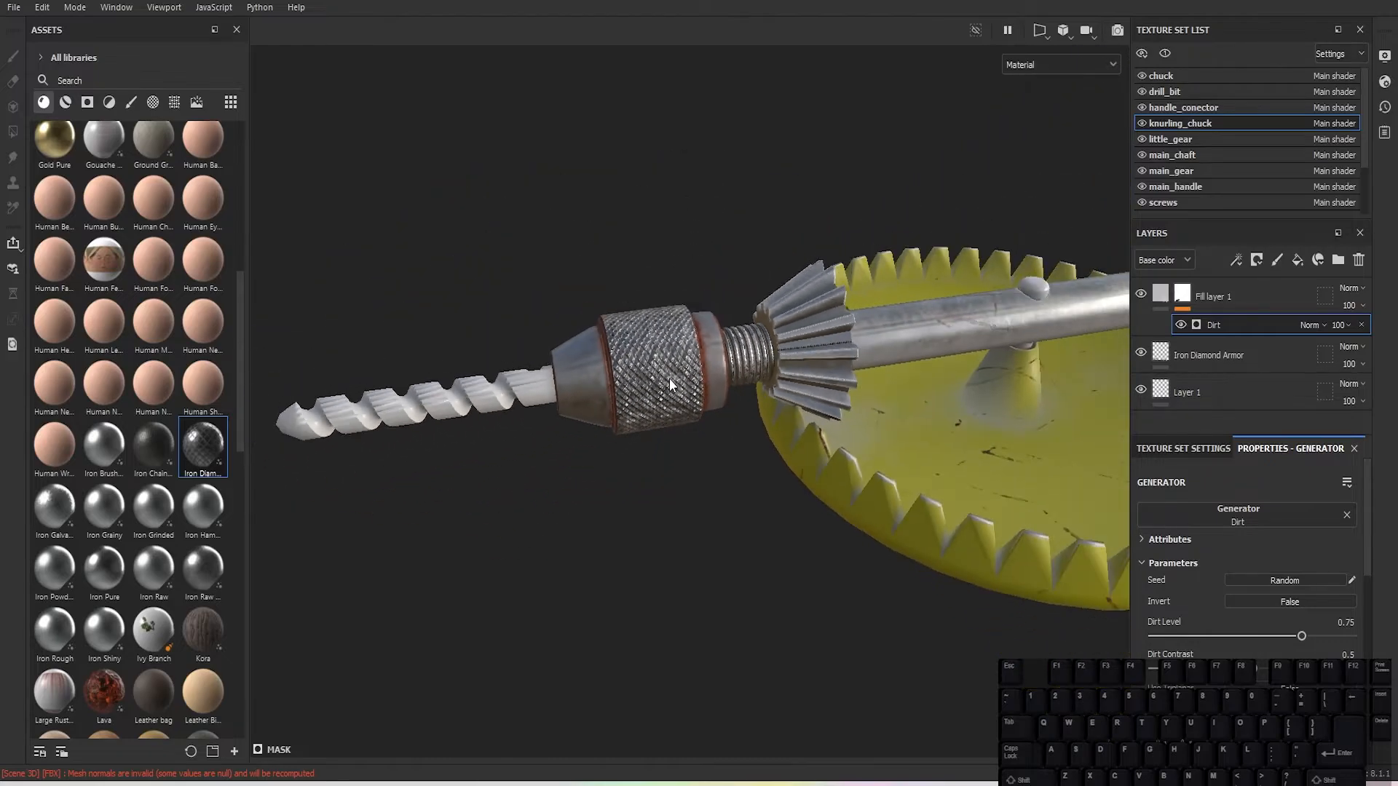
pyautogui.scroll(-2, 670, 378)
pyautogui.scroll(5, 667, 383)
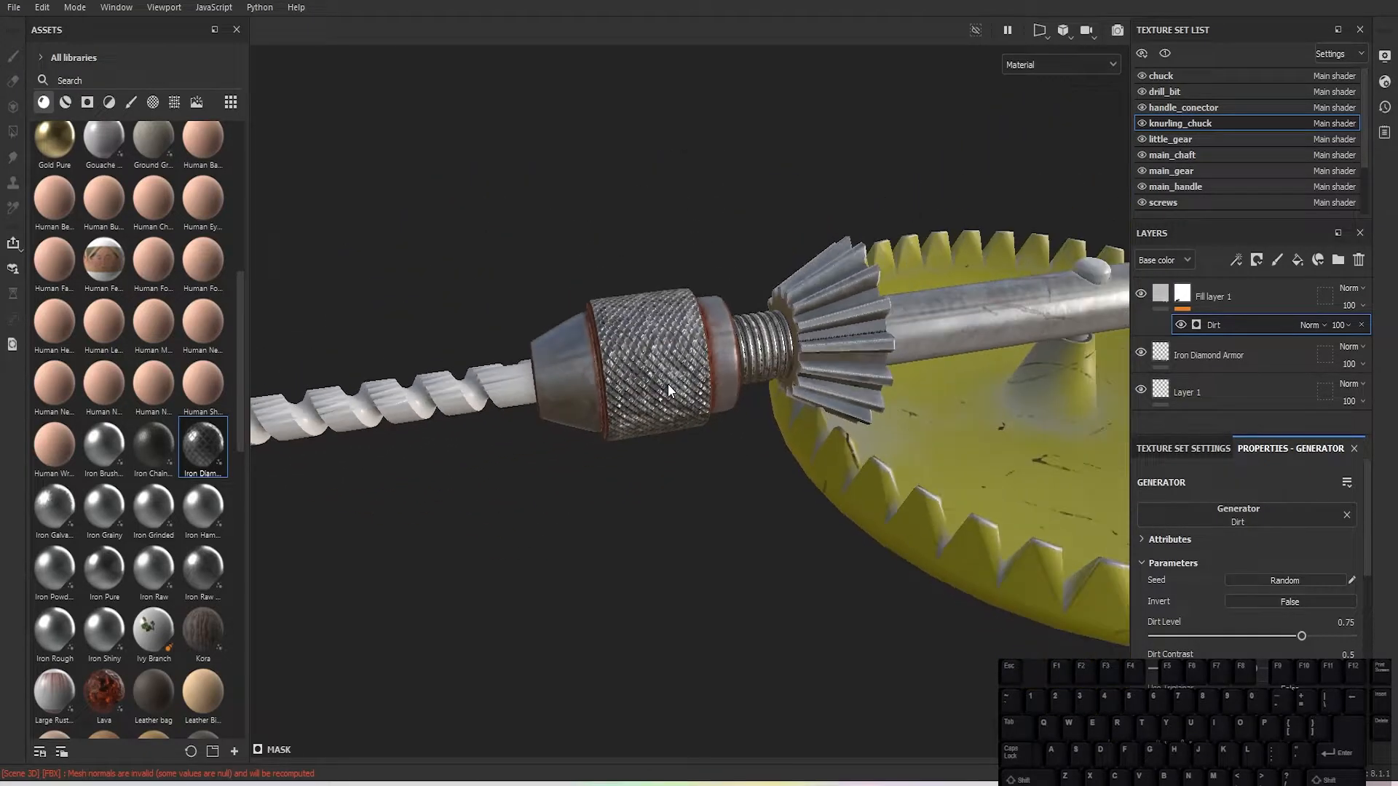
pyautogui.scroll(-2, 667, 383)
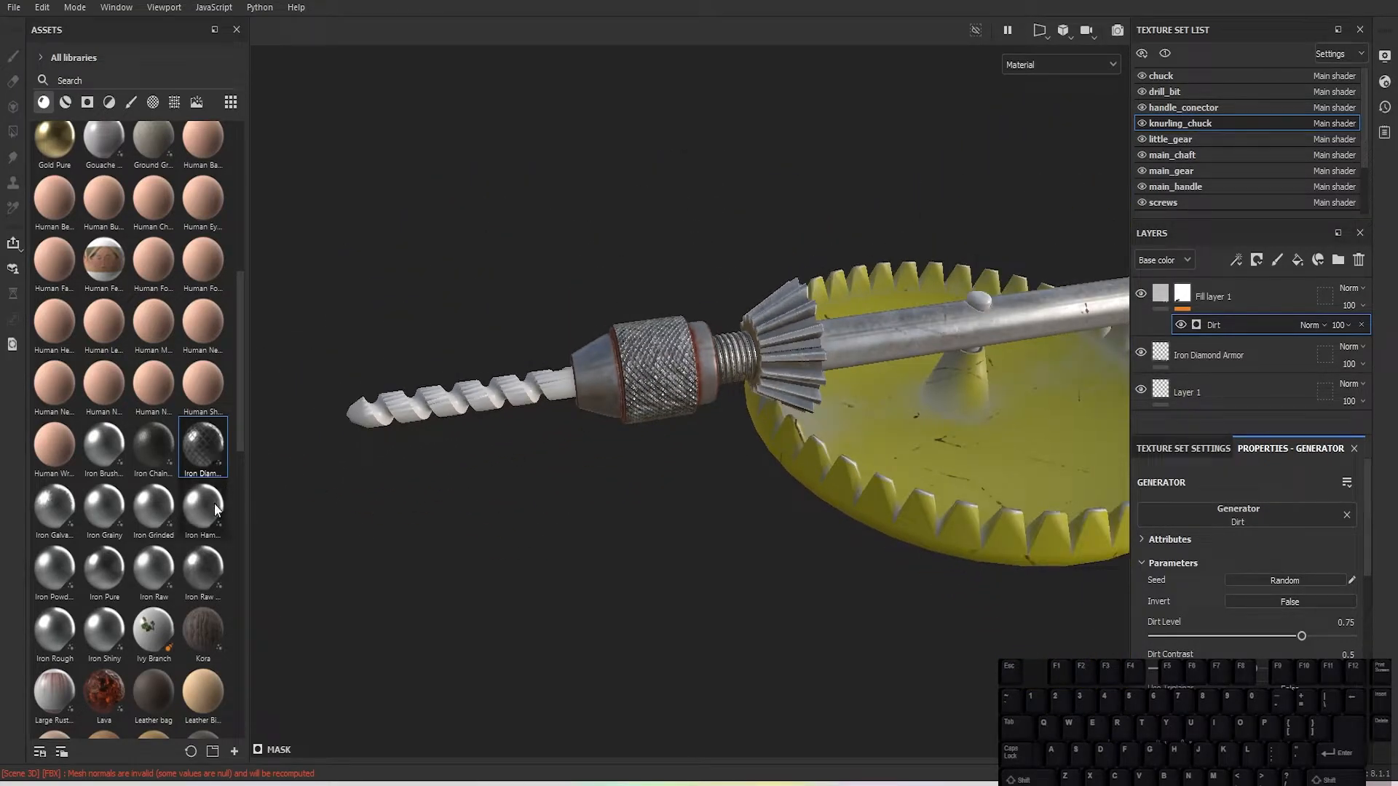
# Step: Apply the Iron Raw Damaged material to the drill bit and set its fill to Tri-planar projection
pyautogui.moveTo(203, 572); pyautogui.dragTo(434, 415)
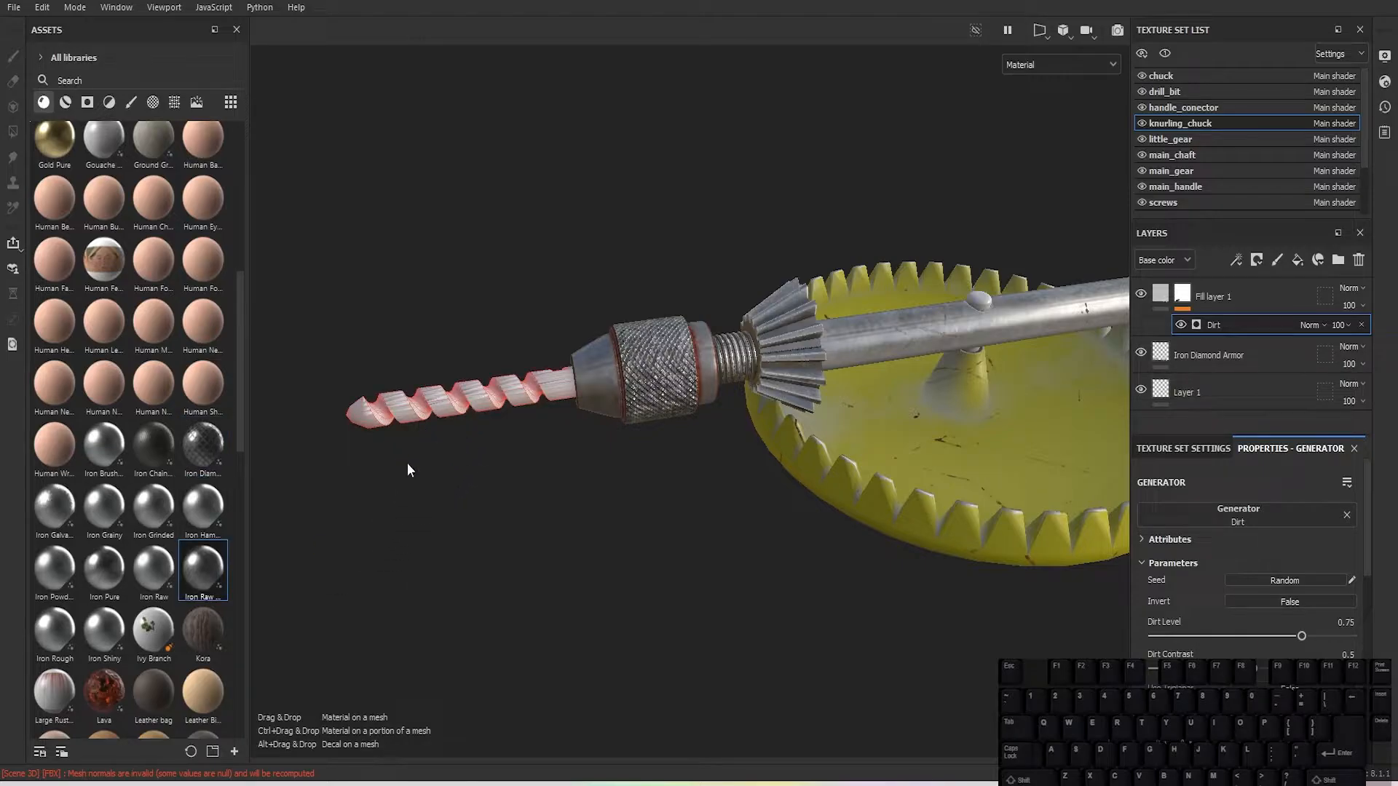
pyautogui.scroll(5, 657, 448)
pyautogui.keyDown('alt'); pyautogui.moveTo(657, 447); pyautogui.dragTo(848, 358, button='middle'); pyautogui.keyUp('alt')
pyautogui.scroll(1, 1300, 565)
pyautogui.click(1251, 533)
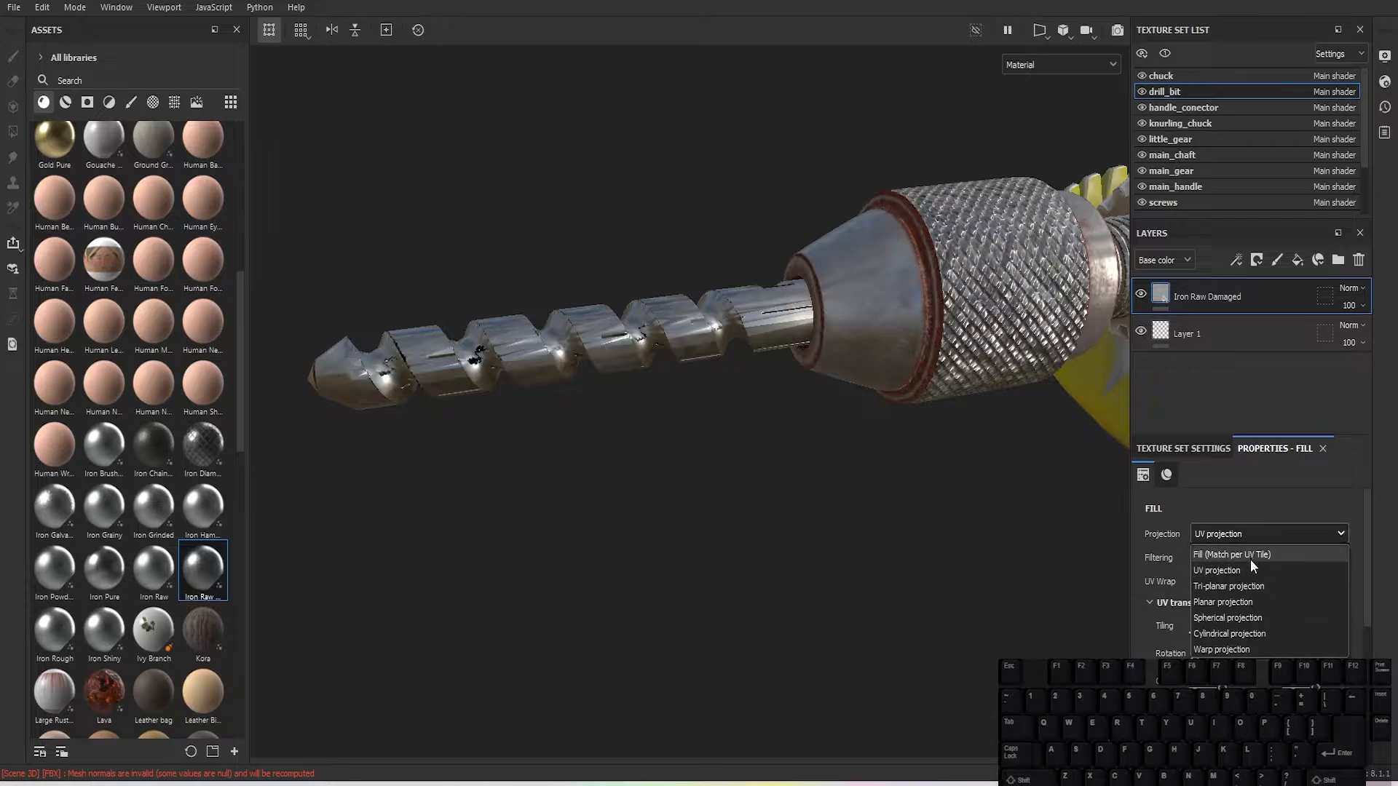
pyautogui.click(1250, 580)
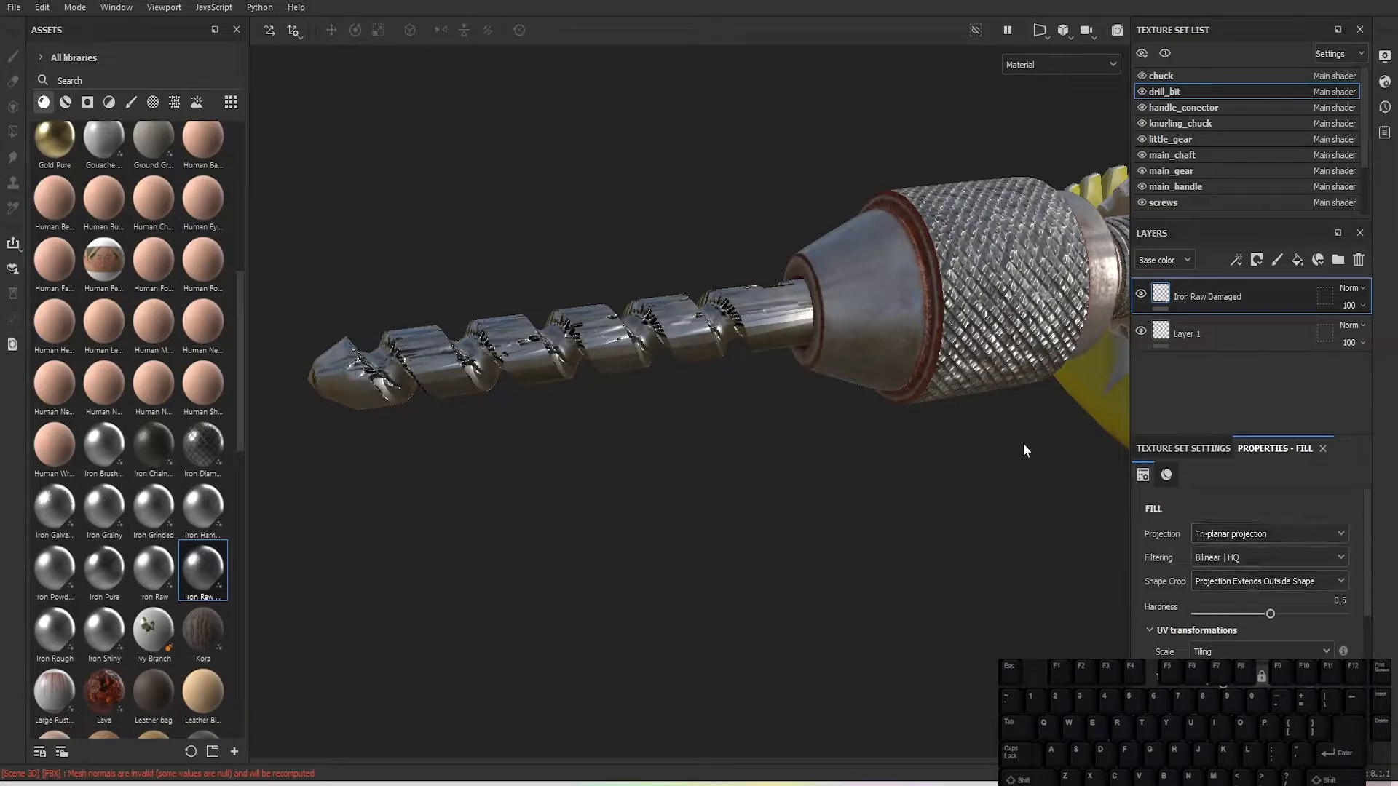
# Step: Scale the drill bit's Iron Raw Damaged fill by physical size and check the bit from several angles
pyautogui.click(1221, 650)
pyautogui.click(1237, 671)
pyautogui.keyDown('alt'); pyautogui.moveTo(822, 447); pyautogui.dragTo(746, 280); pyautogui.keyUp('alt')
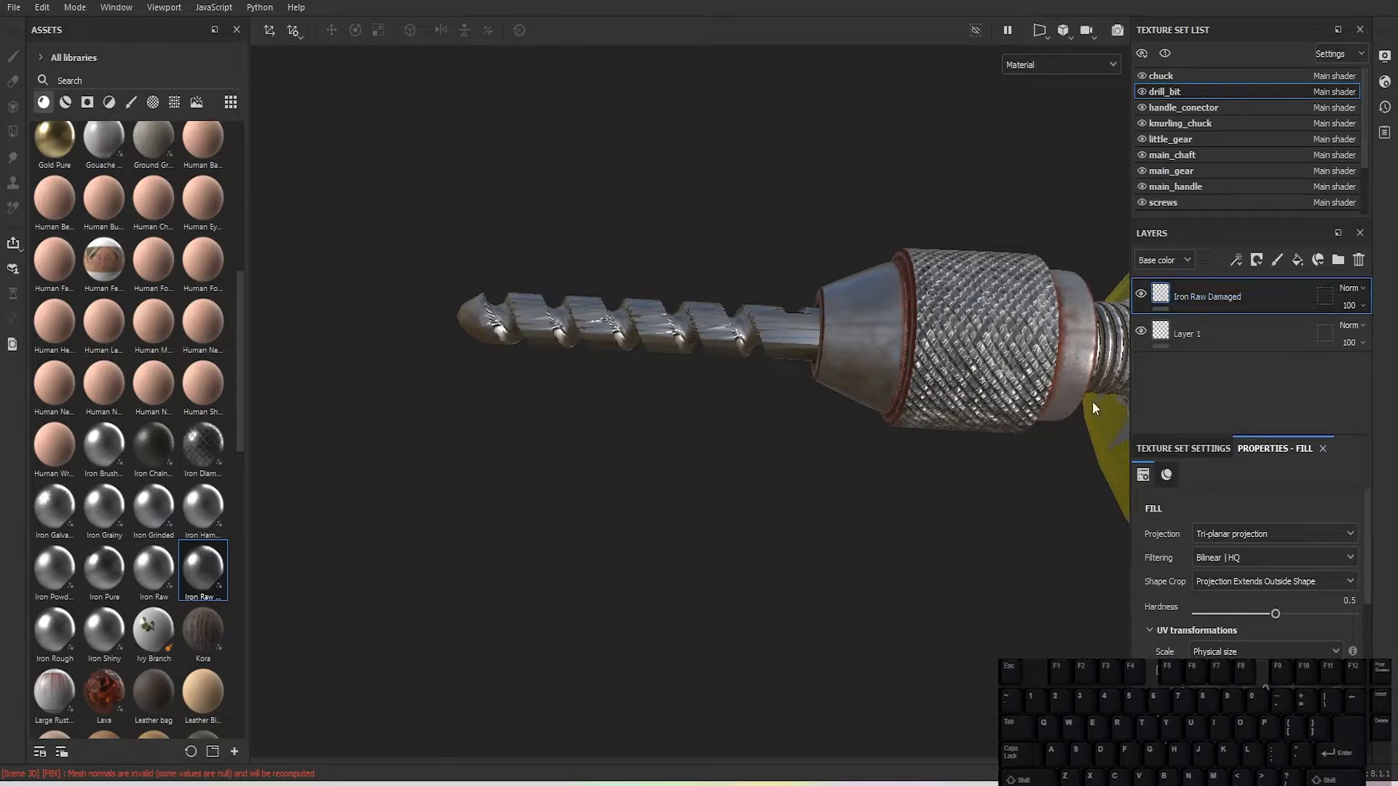
pyautogui.keyDown('alt'); pyautogui.moveTo(1092, 400); pyautogui.dragTo(776, 354); pyautogui.keyUp('alt')
pyautogui.keyDown('alt'); pyautogui.moveTo(776, 354); pyautogui.dragTo(696, 382, button='middle'); pyautogui.keyUp('alt')
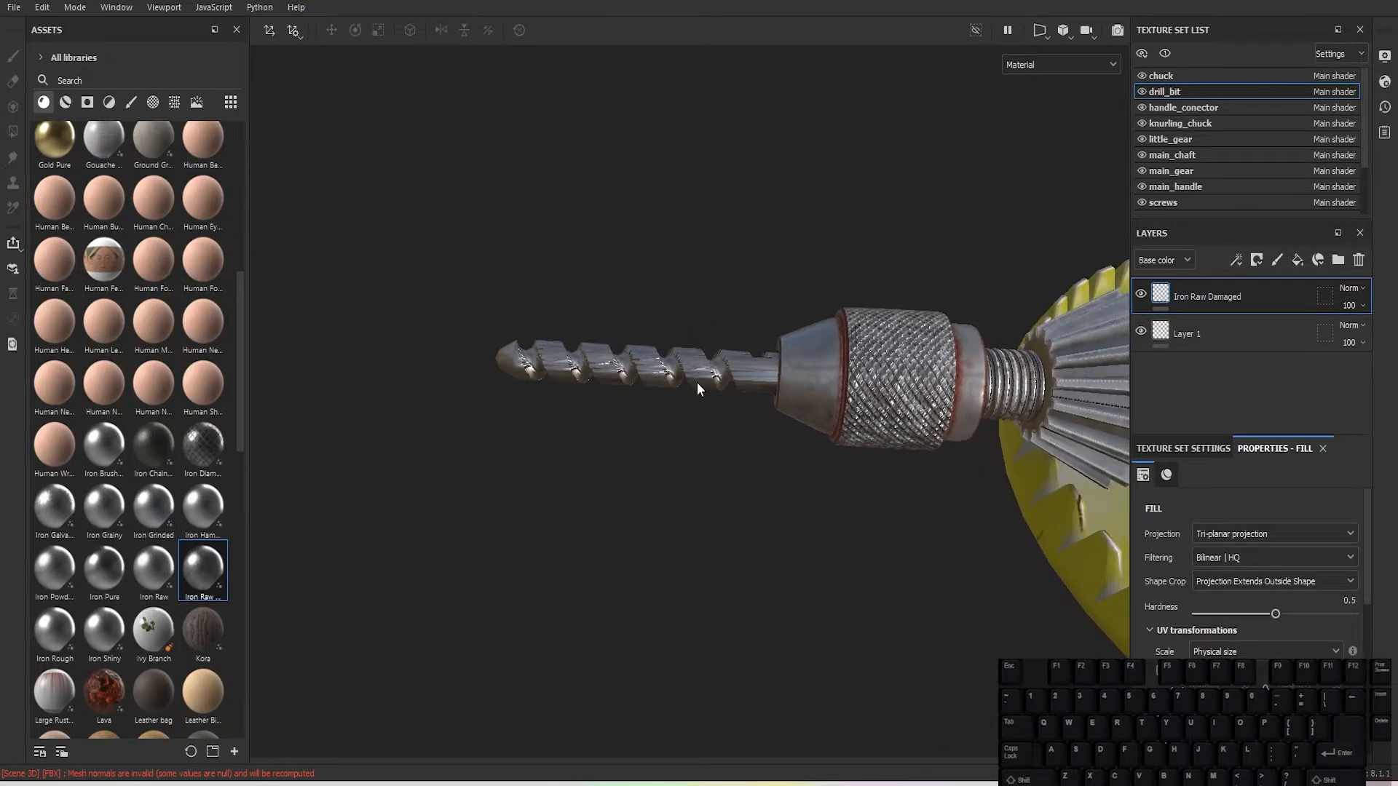
pyautogui.keyDown('alt'); pyautogui.moveTo(697, 382); pyautogui.dragTo(908, 306); pyautogui.keyUp('alt')
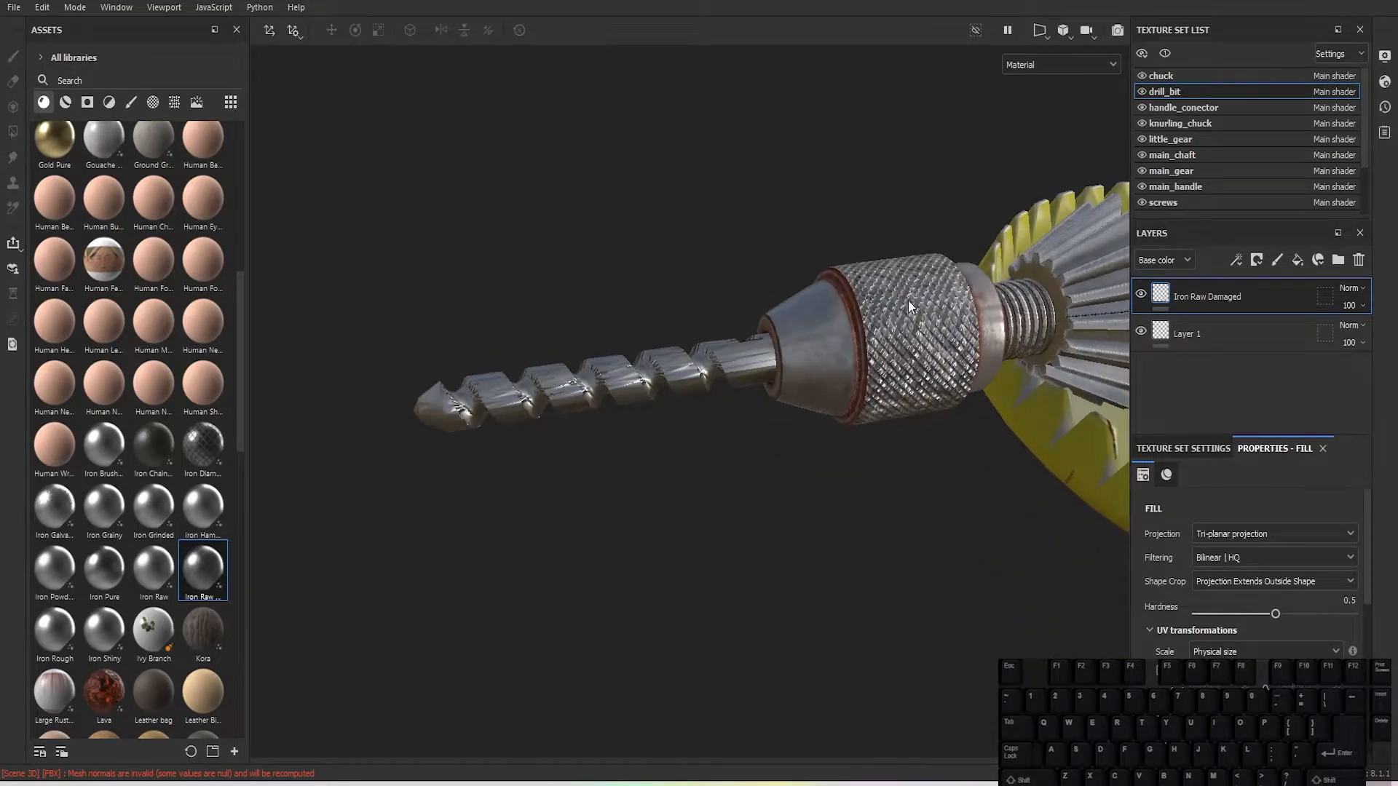
# Step: Add a Rust Fine material layer above the drill bit's Iron Raw Damaged layer and give it a black mask
pyautogui.click(1254, 262)
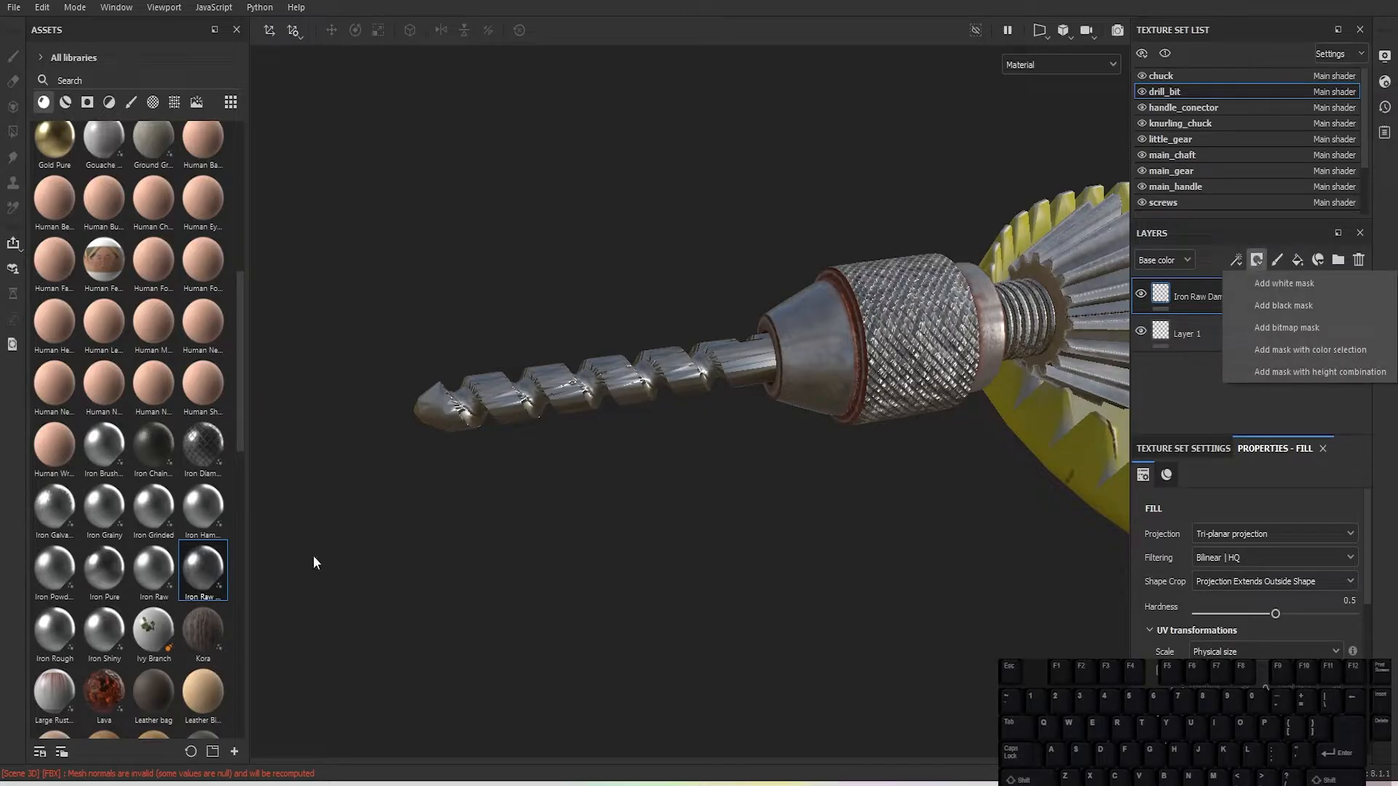
pyautogui.click(342, 535)
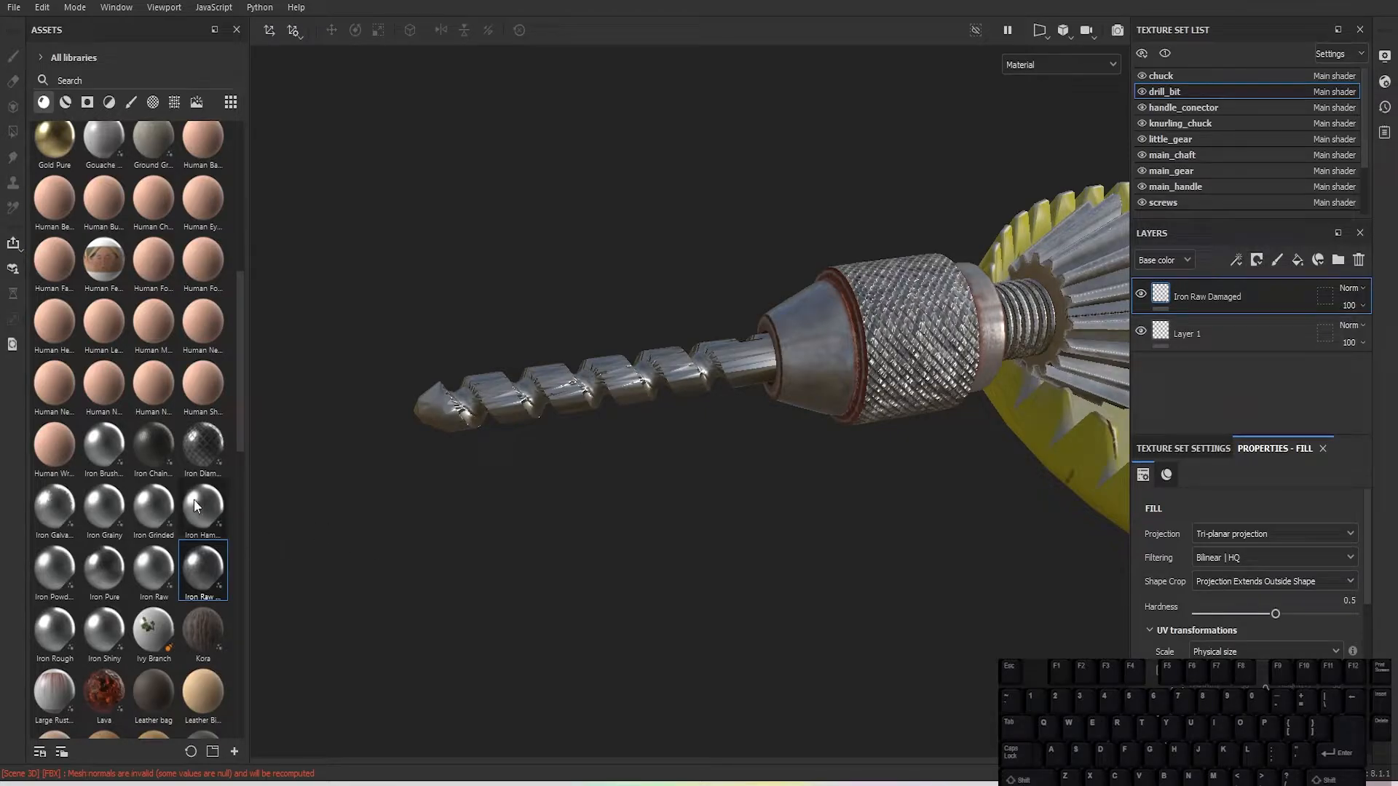
pyautogui.scroll(-10, 173, 450)
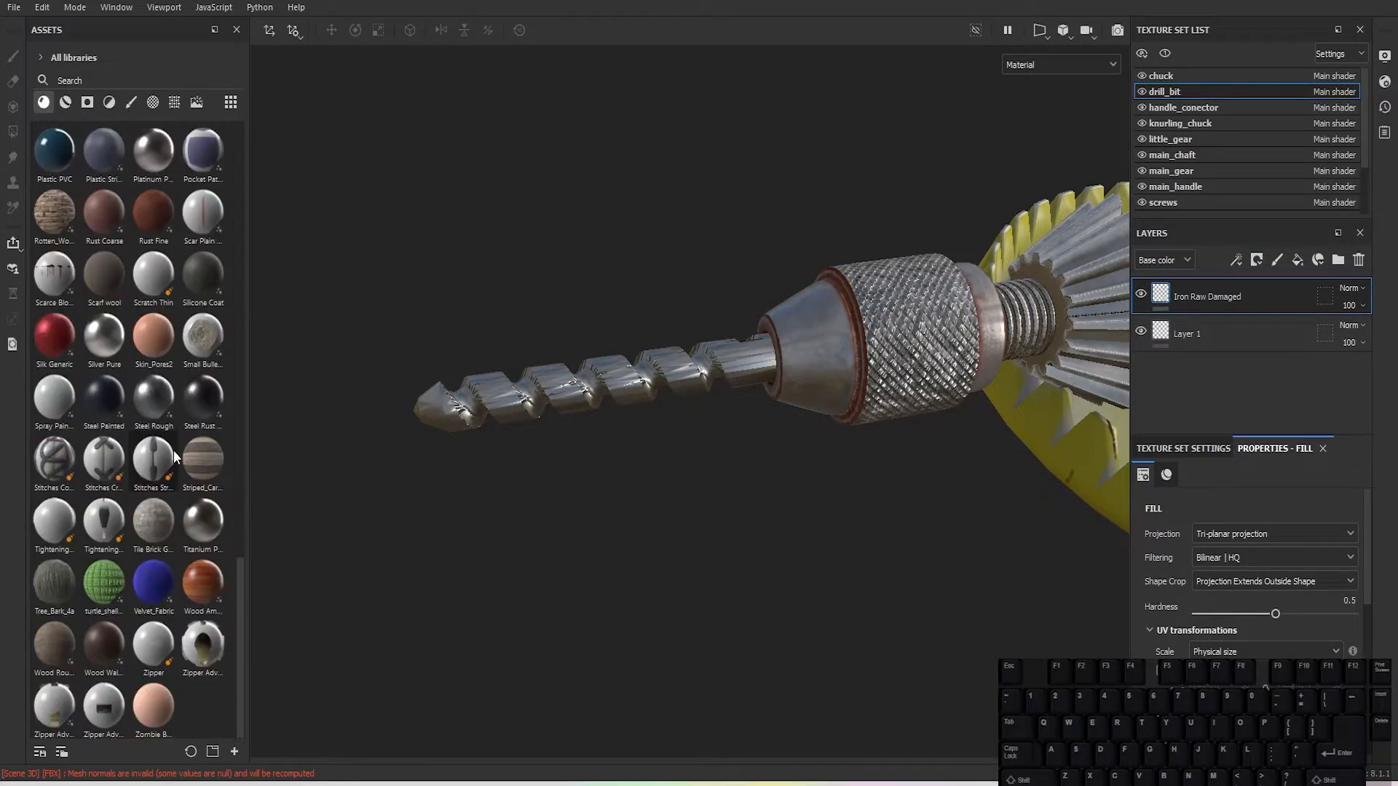
pyautogui.scroll(3, 173, 450)
pyautogui.moveTo(139, 401); pyautogui.dragTo(1207, 281)
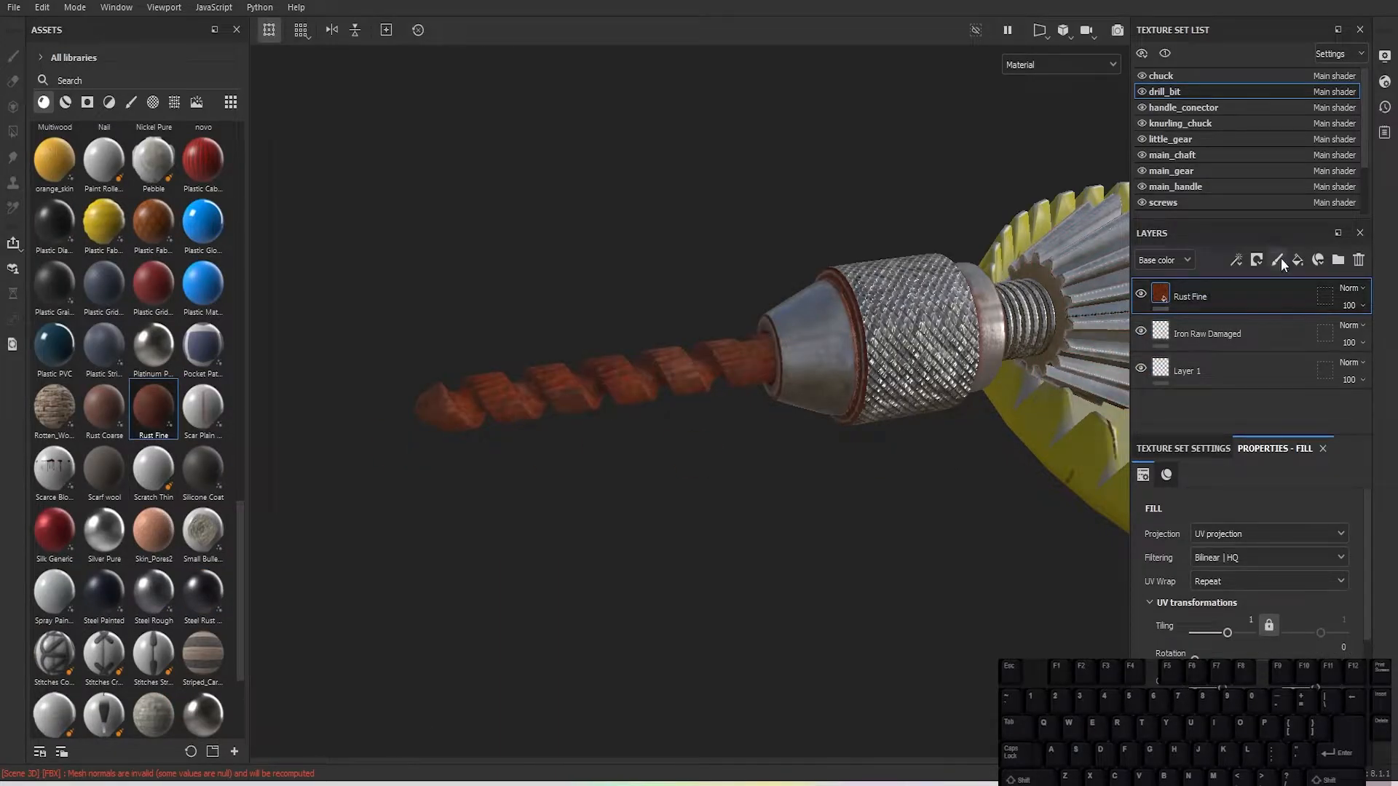
pyautogui.click(1257, 259)
pyautogui.click(1272, 304)
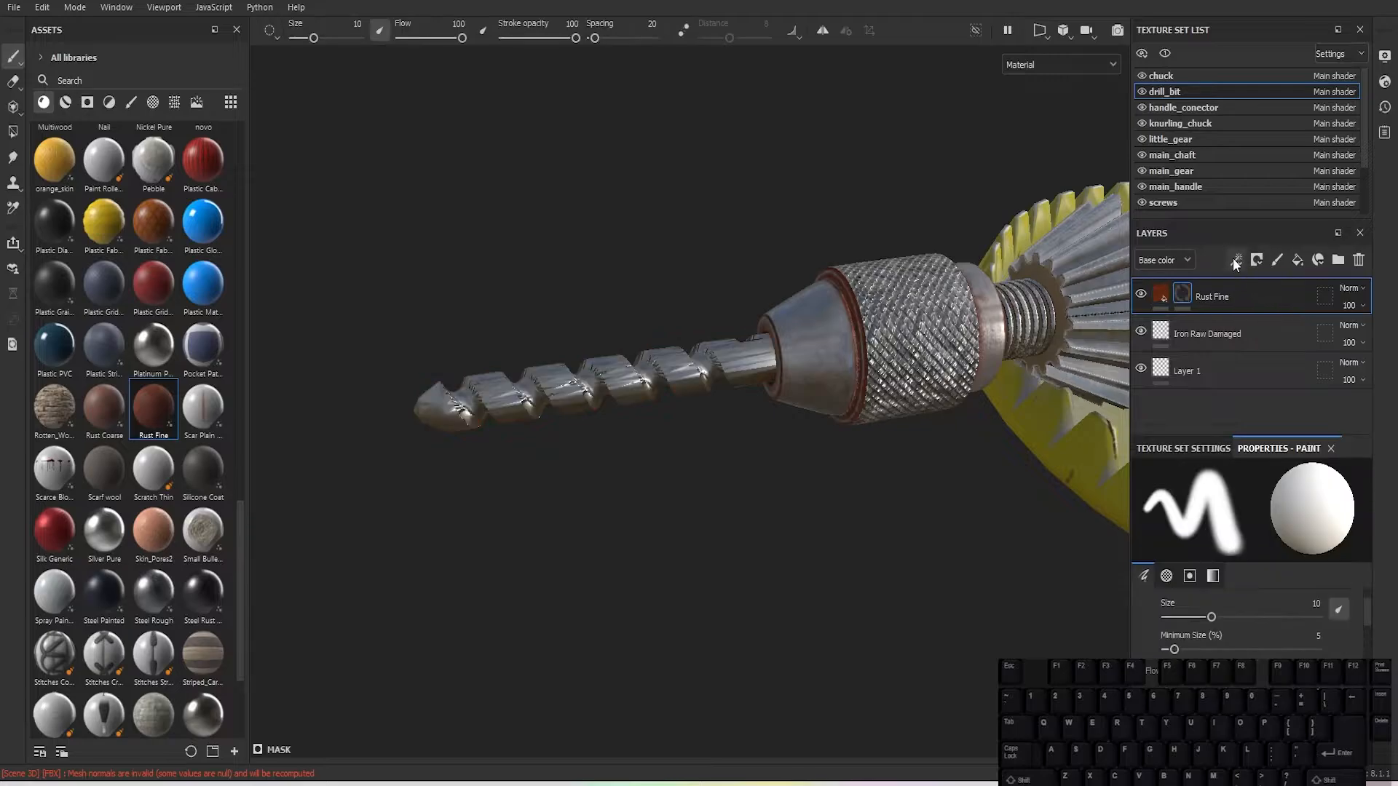
# Step: Add a Dirt generator to the mask of the drill bit's Rust Fine layer
pyautogui.click(1235, 260)
pyautogui.click(1272, 286)
pyautogui.click(1210, 518)
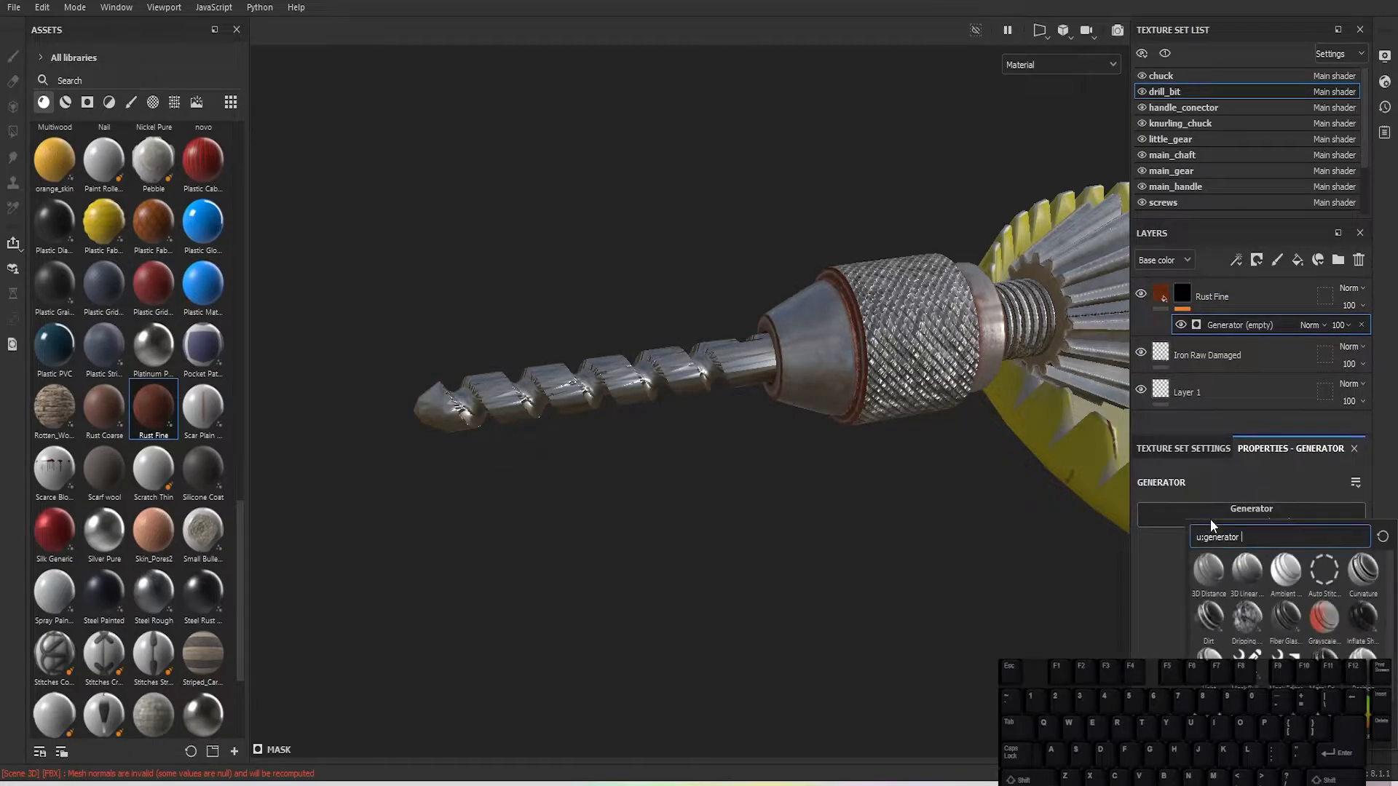
pyautogui.click(1207, 618)
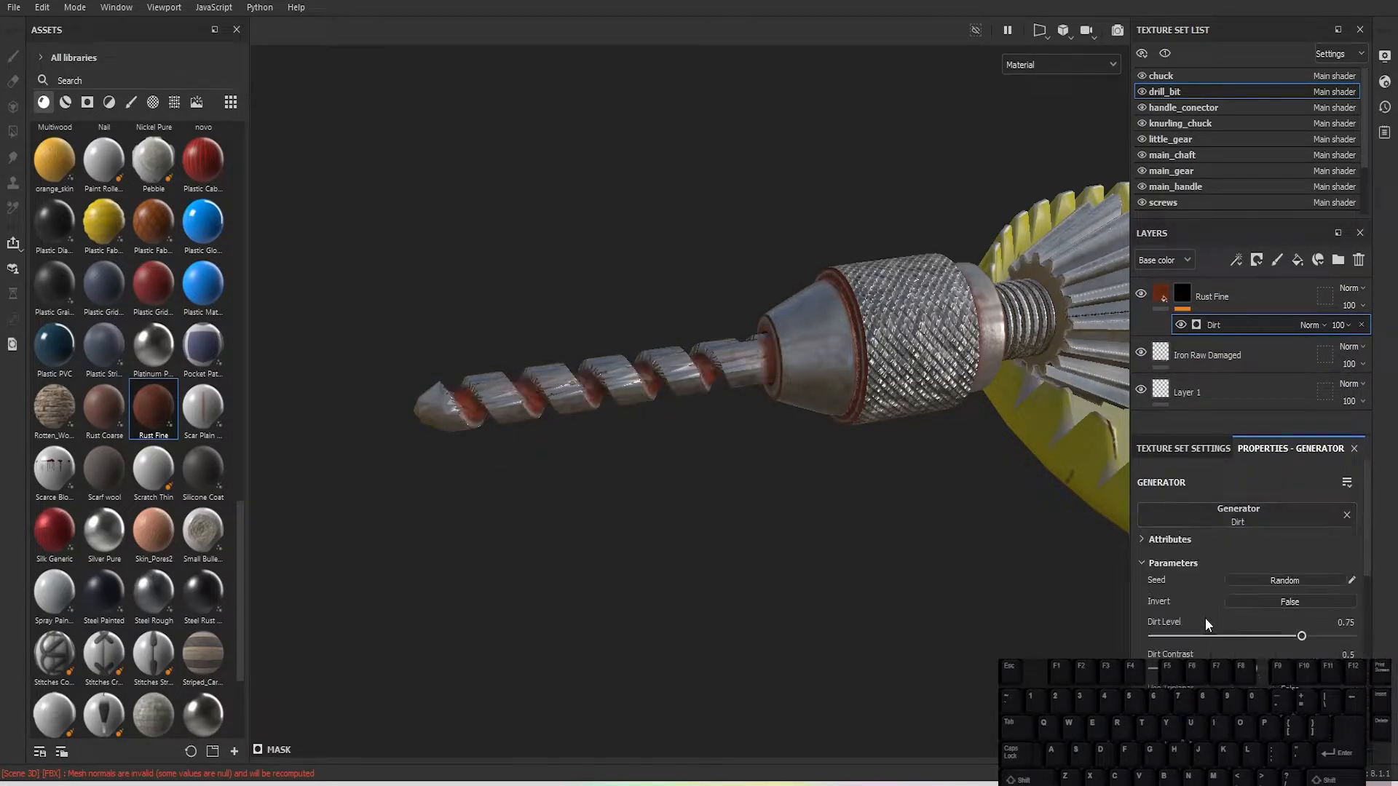
pyautogui.scroll(5, 688, 395)
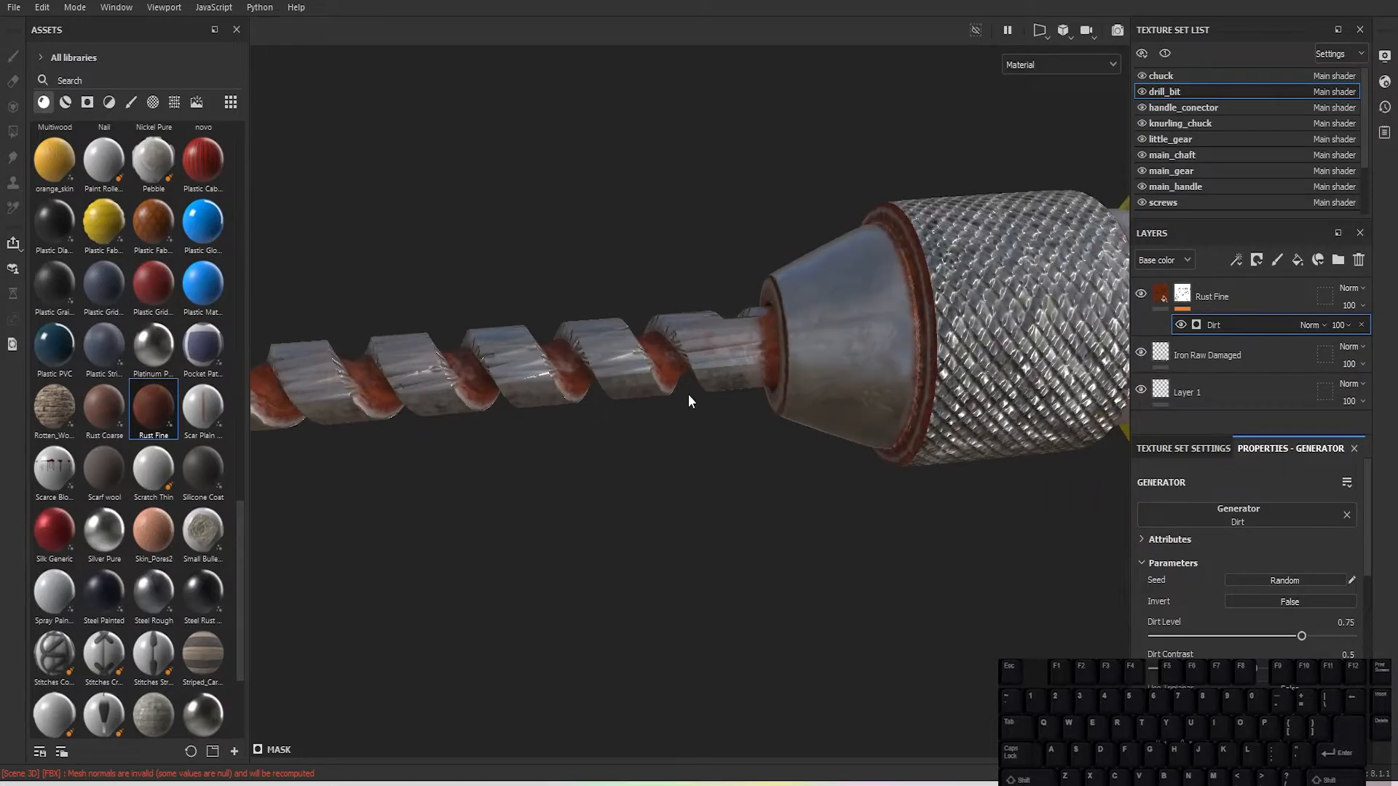
pyautogui.scroll(-6, 624, 338)
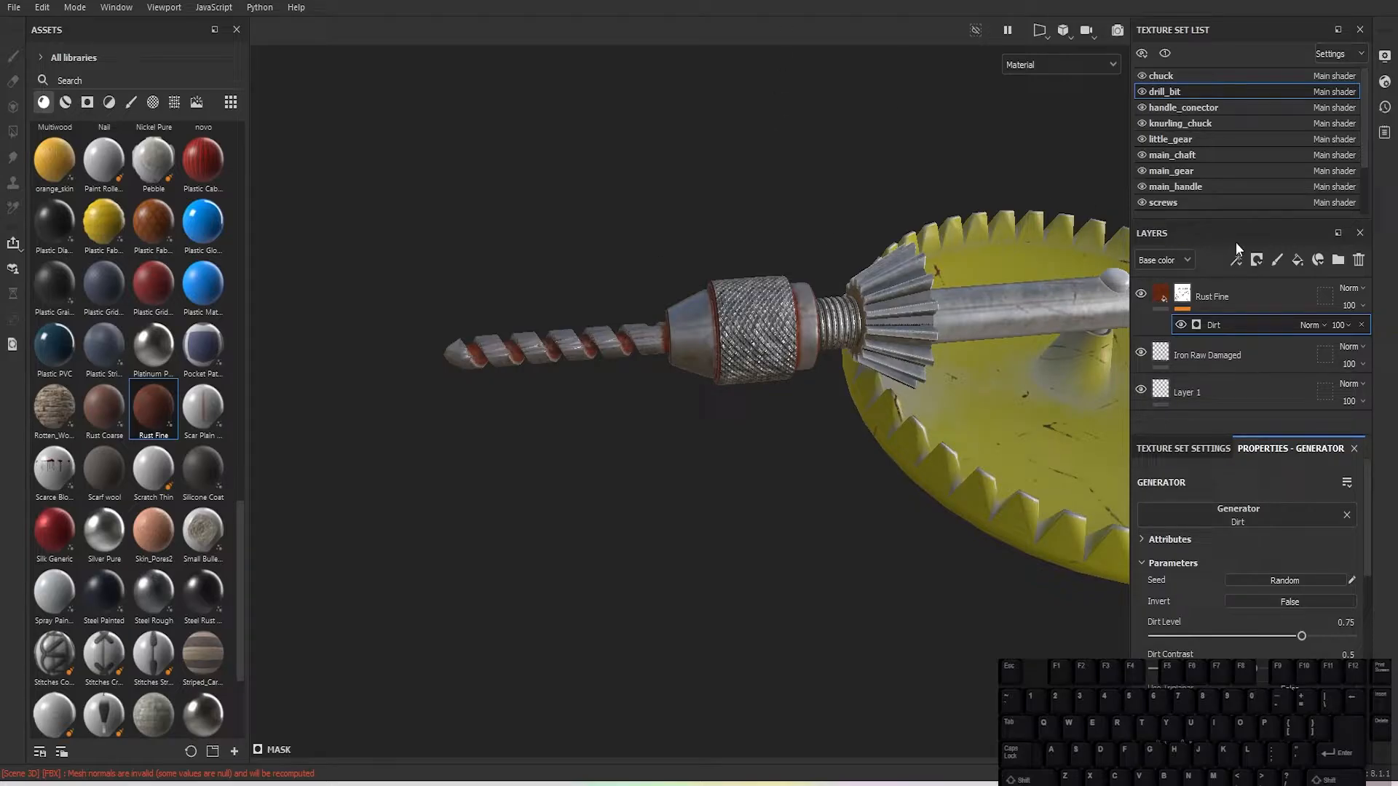
# Step: Add a fill layer above the drill bit's Rust Fine layer, with a black mask driven by a Dirt generator
pyautogui.click(1296, 262)
pyautogui.click(1258, 261)
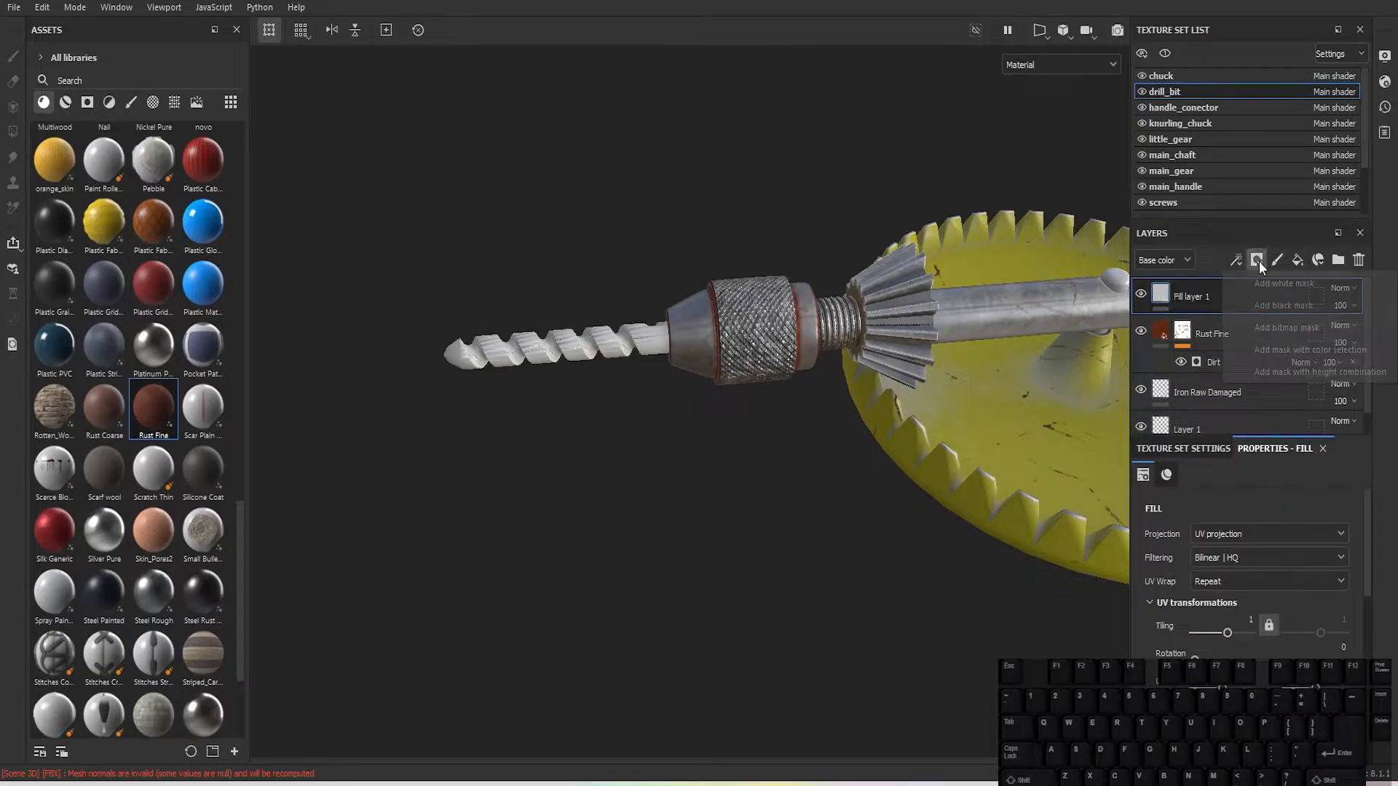
pyautogui.click(1283, 305)
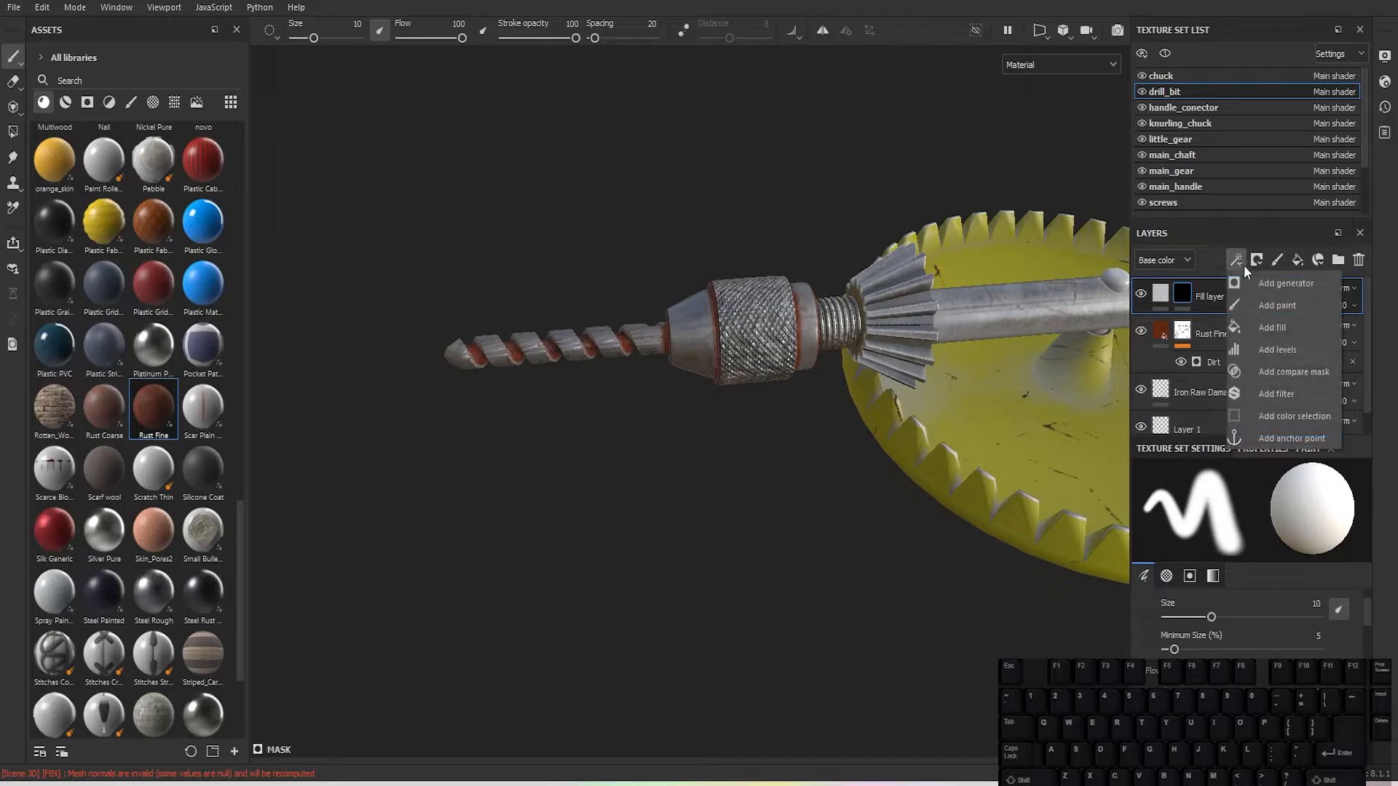
pyautogui.click(1262, 281)
pyautogui.click(1201, 519)
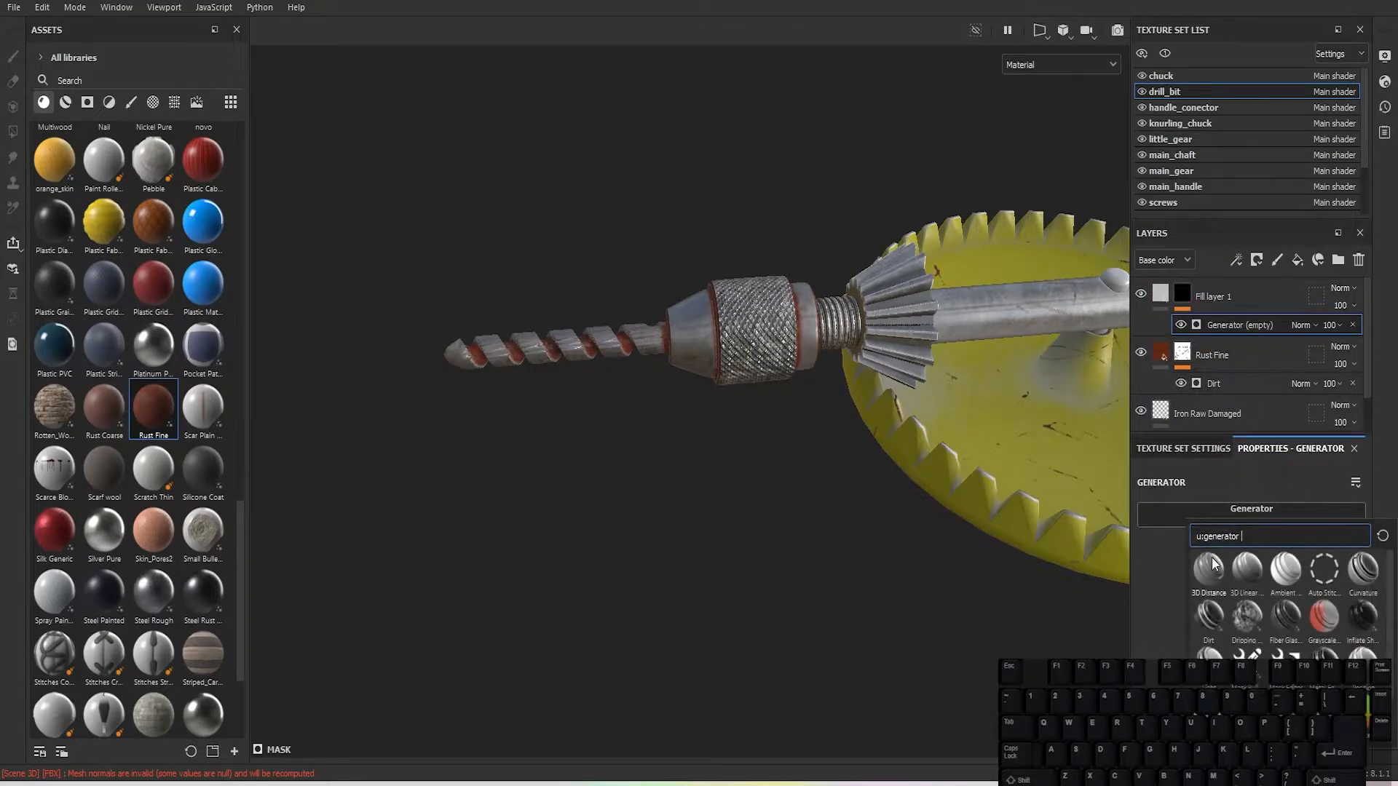
pyautogui.click(1209, 617)
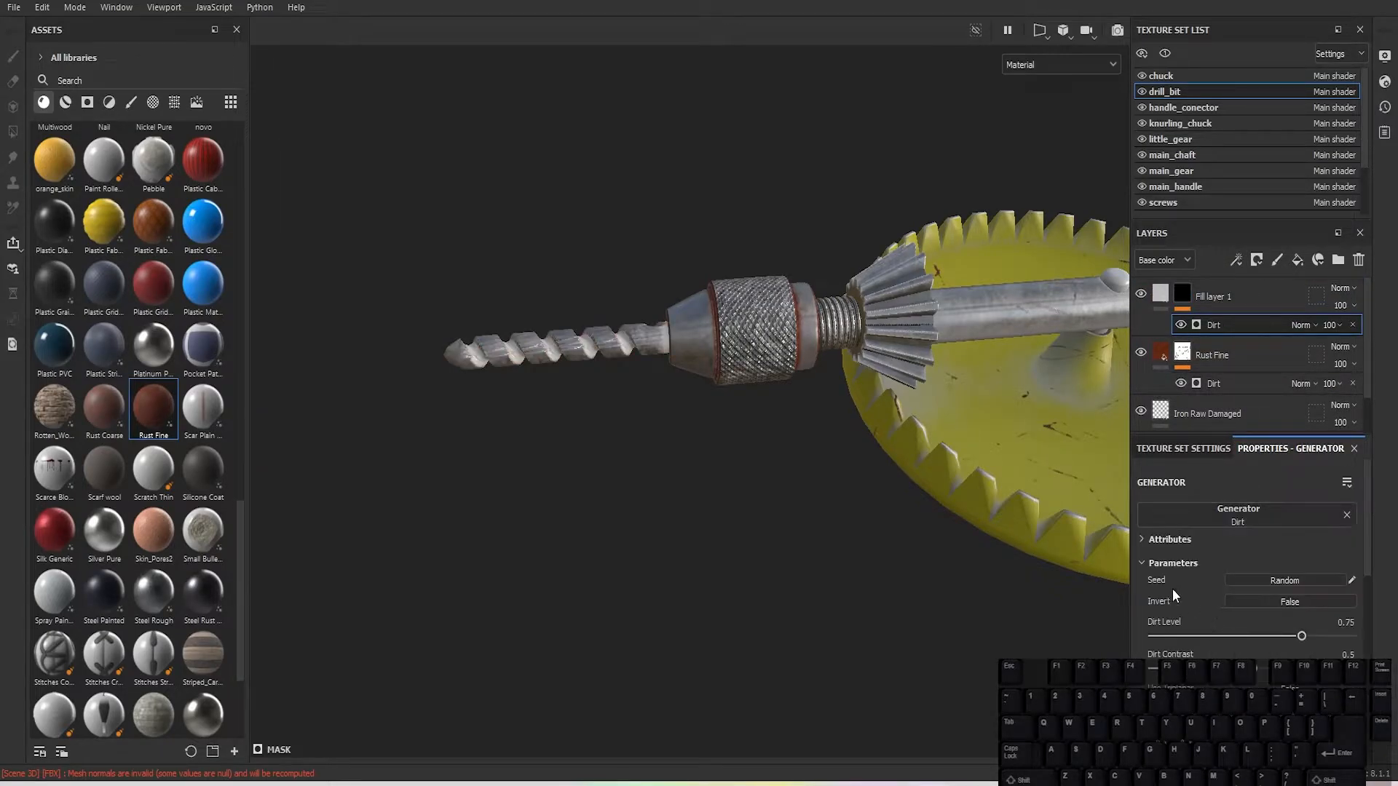
# Step: Set the Dirt Level of the drill bit's top fill layer mask to 0.17
pyautogui.scroll(5, 605, 357)
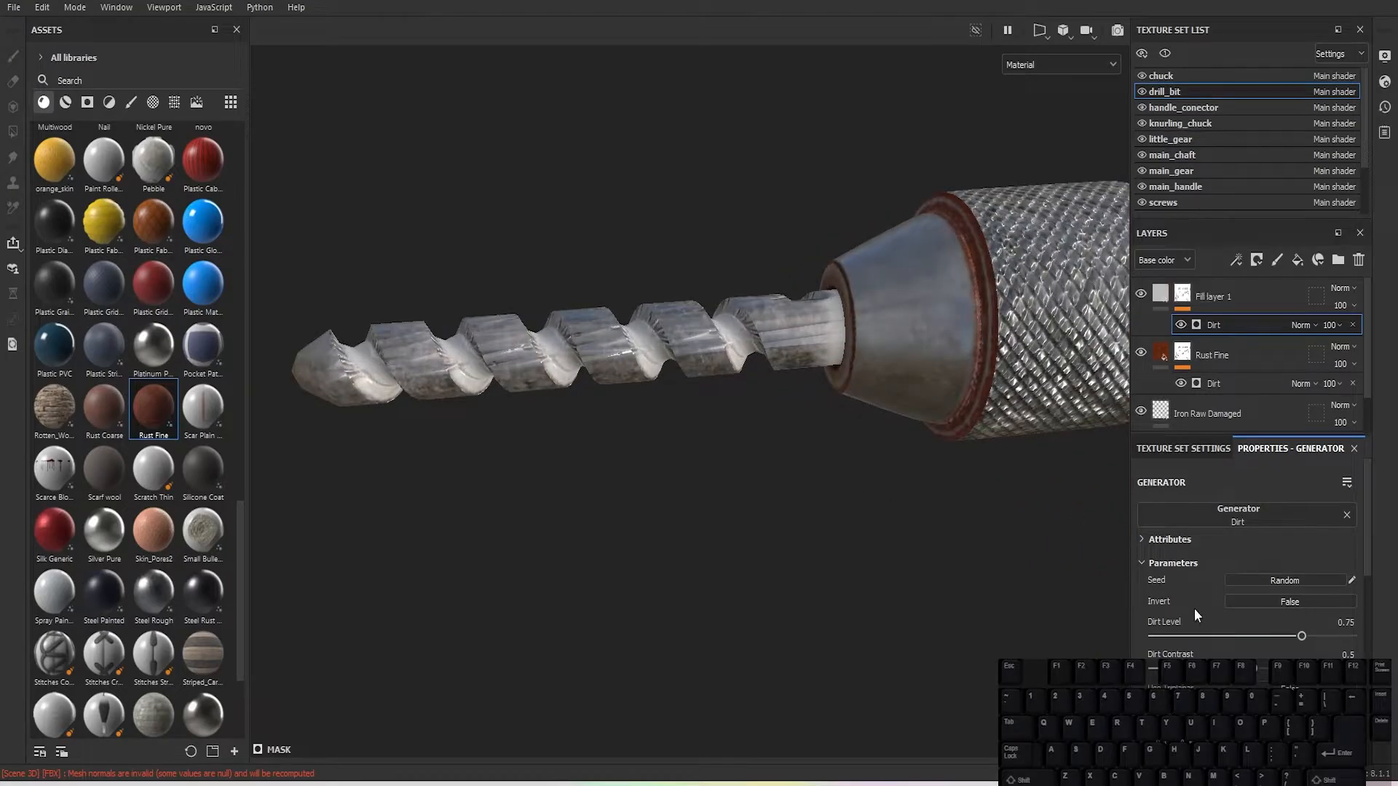
pyautogui.click(1188, 636)
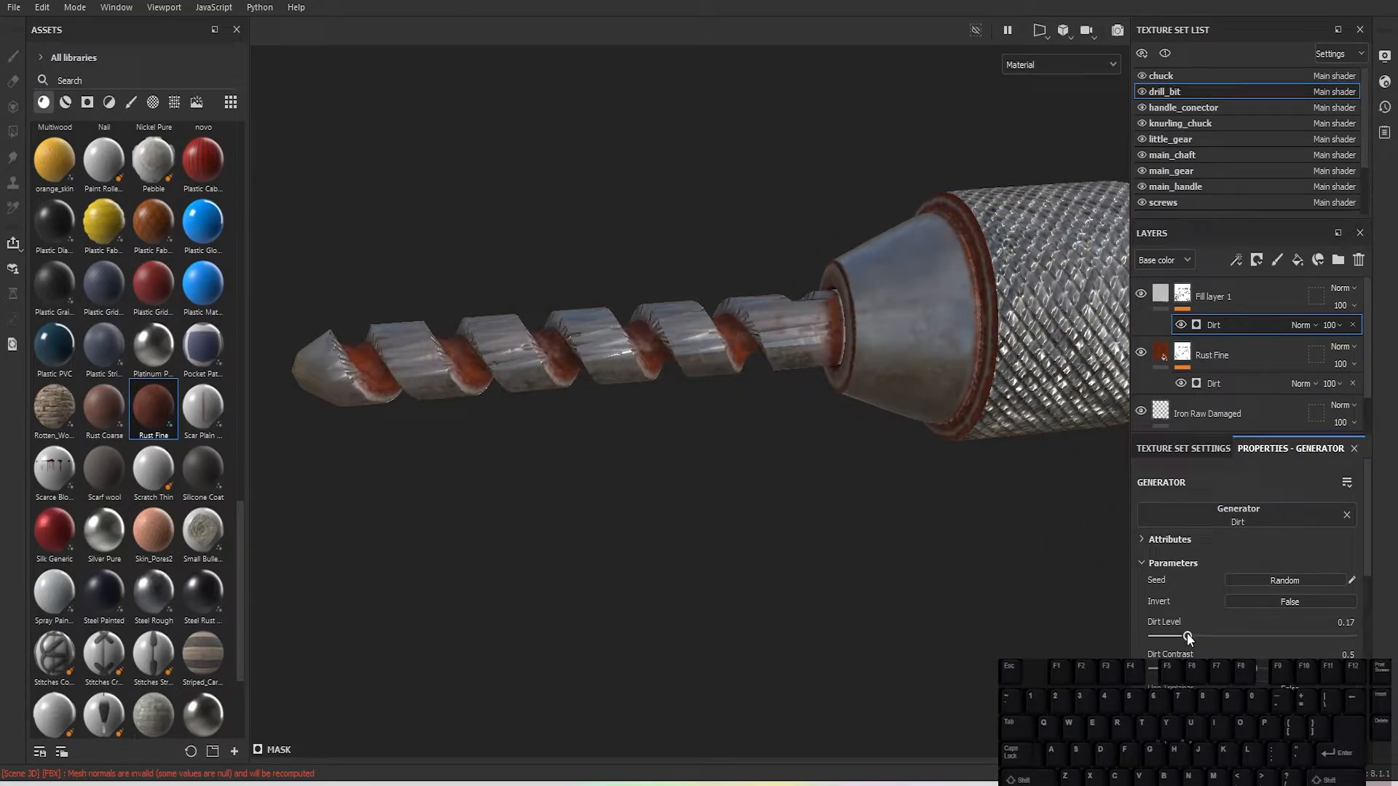
pyautogui.scroll(-6, 837, 448)
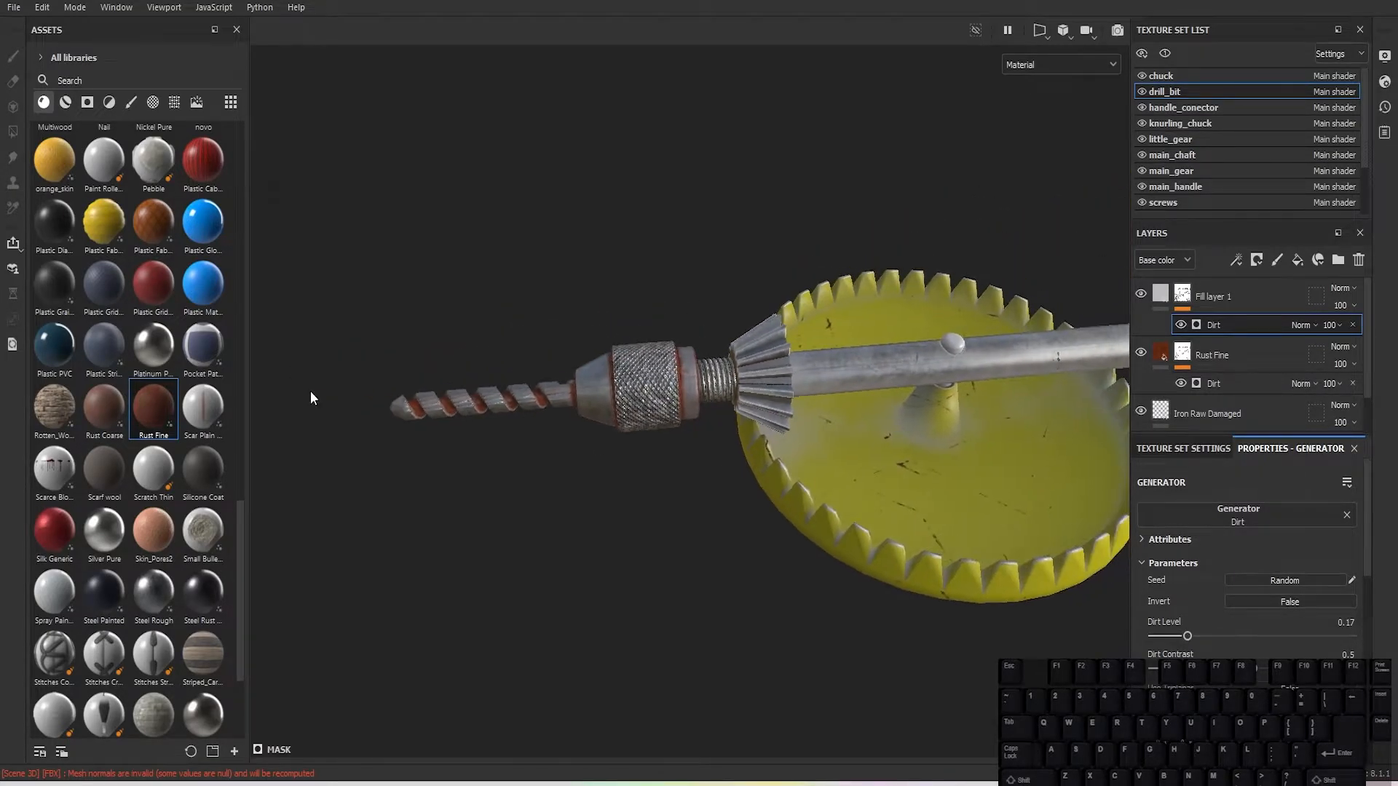
# Step: Select the main_gear texture set and hide its Rust Fine layer
pyautogui.keyDown('alt'); pyautogui.moveTo(728, 400); pyautogui.dragTo(489, 409, button='middle'); pyautogui.keyUp('alt')
pyautogui.scroll(-1, 597, 424)
pyautogui.keyDown('alt'); pyautogui.moveTo(654, 416); pyautogui.dragTo(727, 401, button='middle'); pyautogui.keyUp('alt')
pyautogui.scroll(-2, 542, 404)
pyautogui.scroll(3, 732, 410)
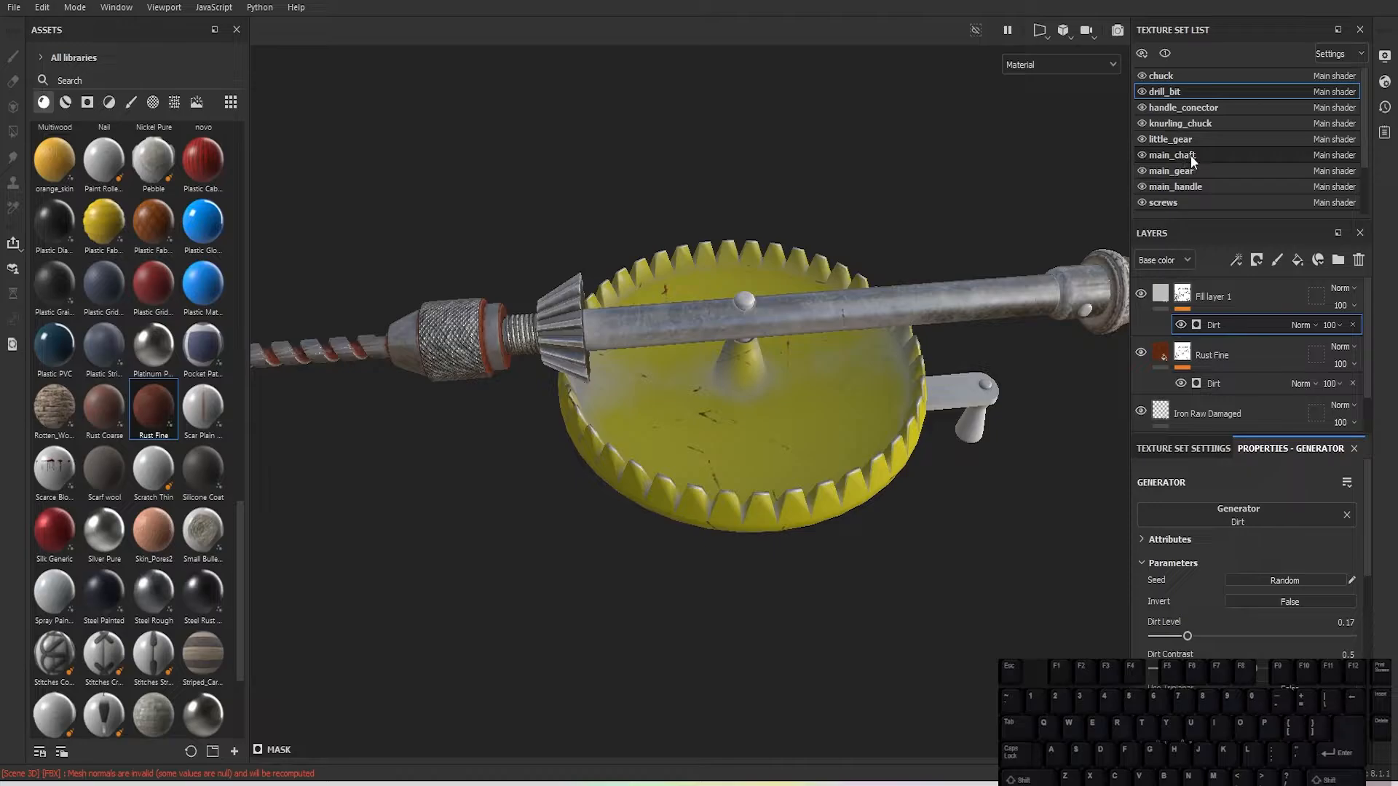
pyautogui.click(1195, 173)
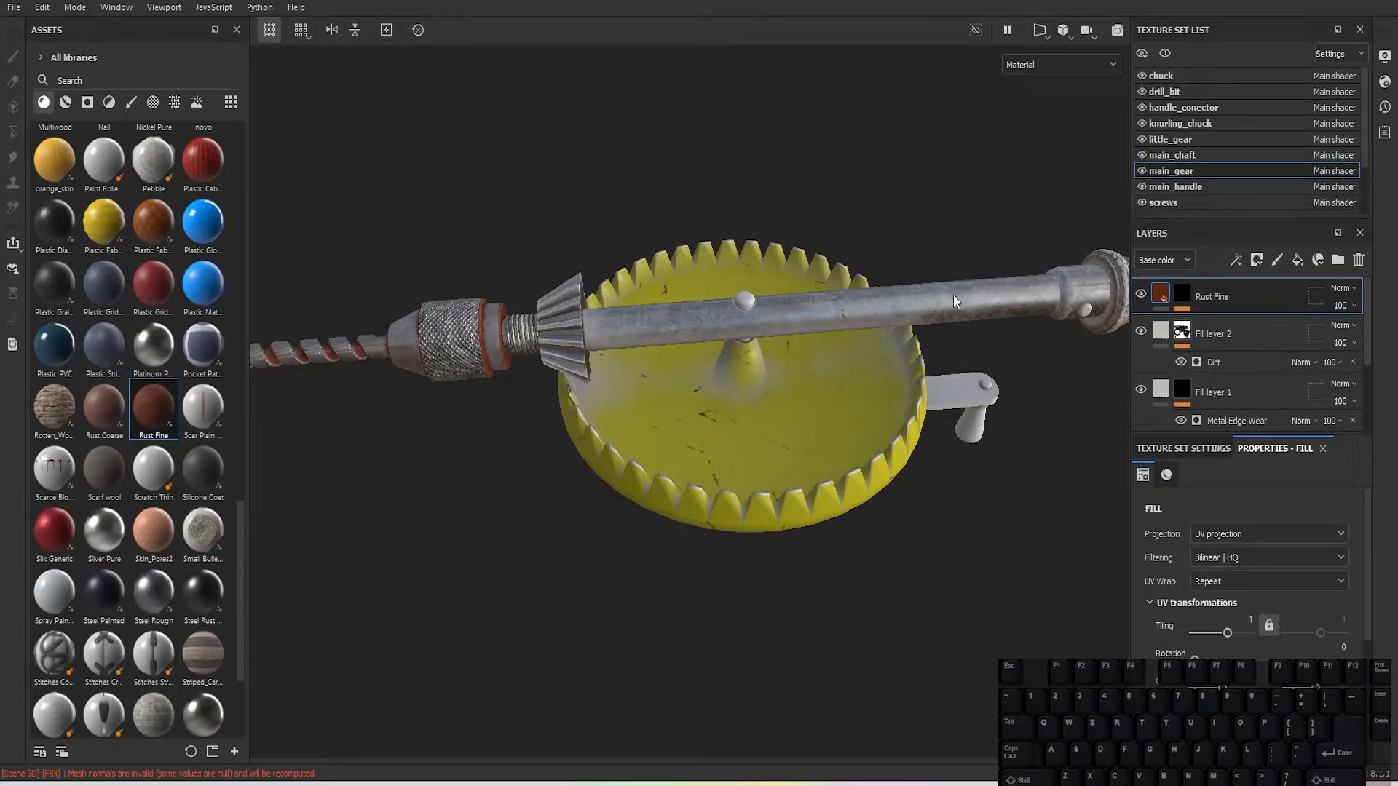
pyautogui.click(1140, 295)
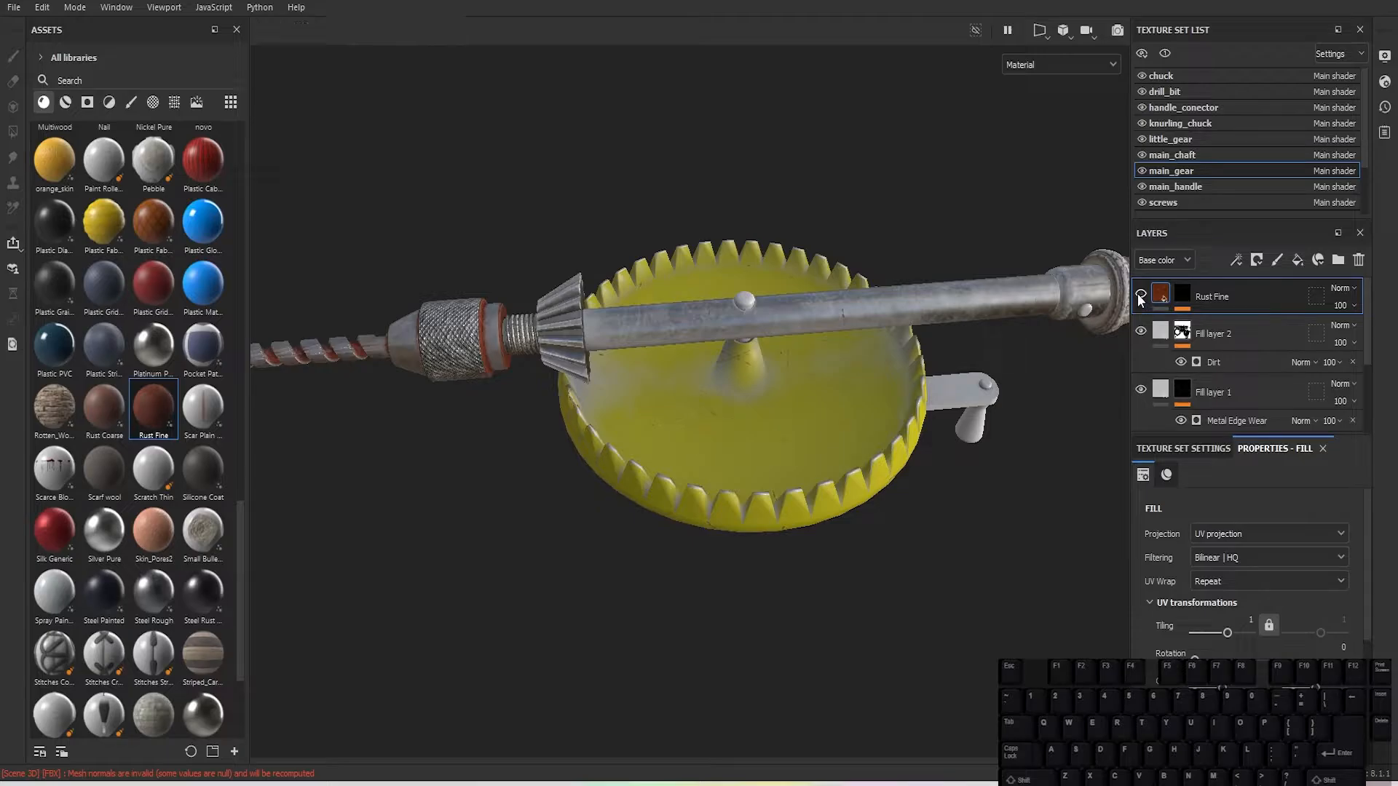
# Step: Remove the main gear's hidden Rust Fine layer and add a fresh Rust Fine layer with a black mask
pyautogui.rightClick(1191, 295)
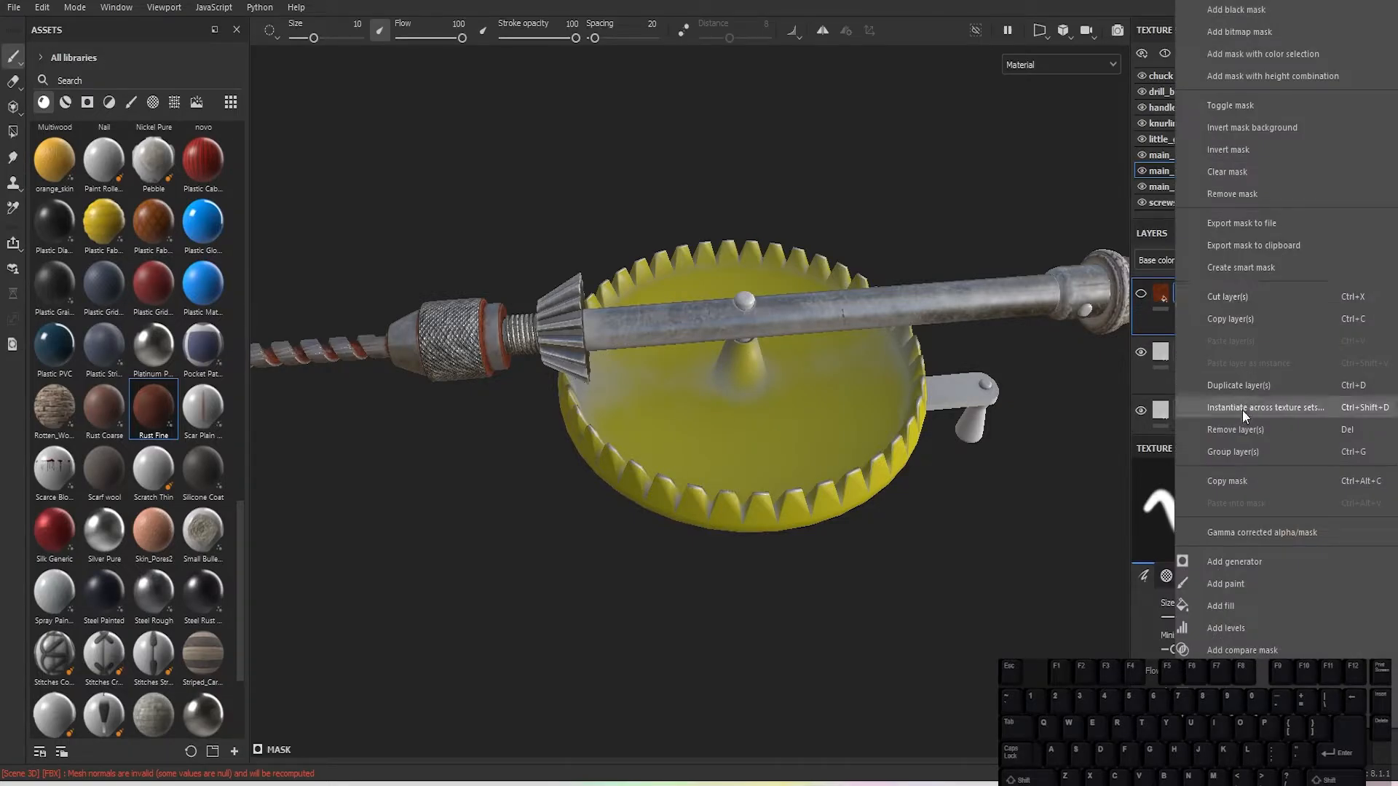
pyautogui.click(1243, 430)
pyautogui.moveTo(161, 426); pyautogui.dragTo(1220, 269)
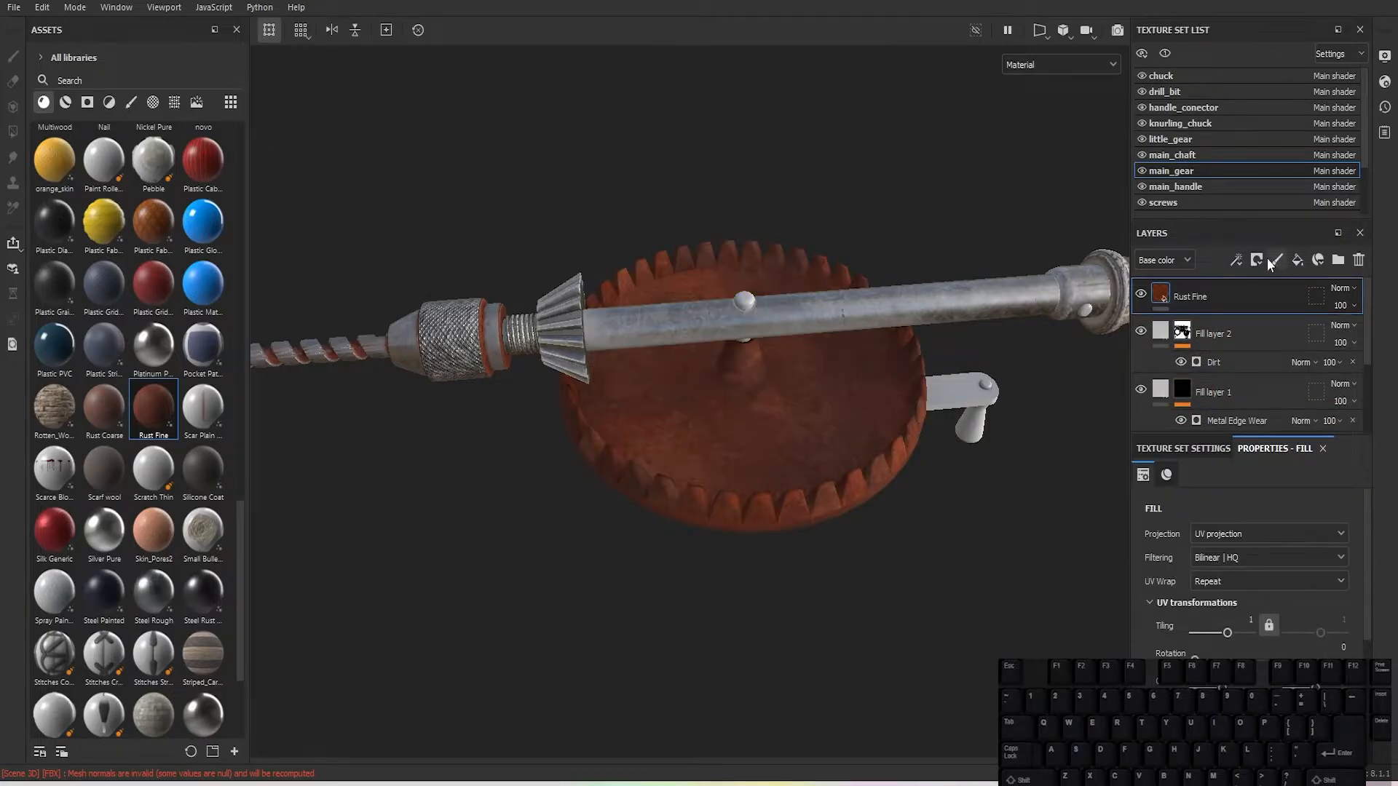
pyautogui.click(1265, 259)
pyautogui.click(1280, 308)
# Step: Add a Dirt generator to the mask of the main gear's Rust Fine layer and set its Dirt Level to 0.57
pyautogui.click(1235, 260)
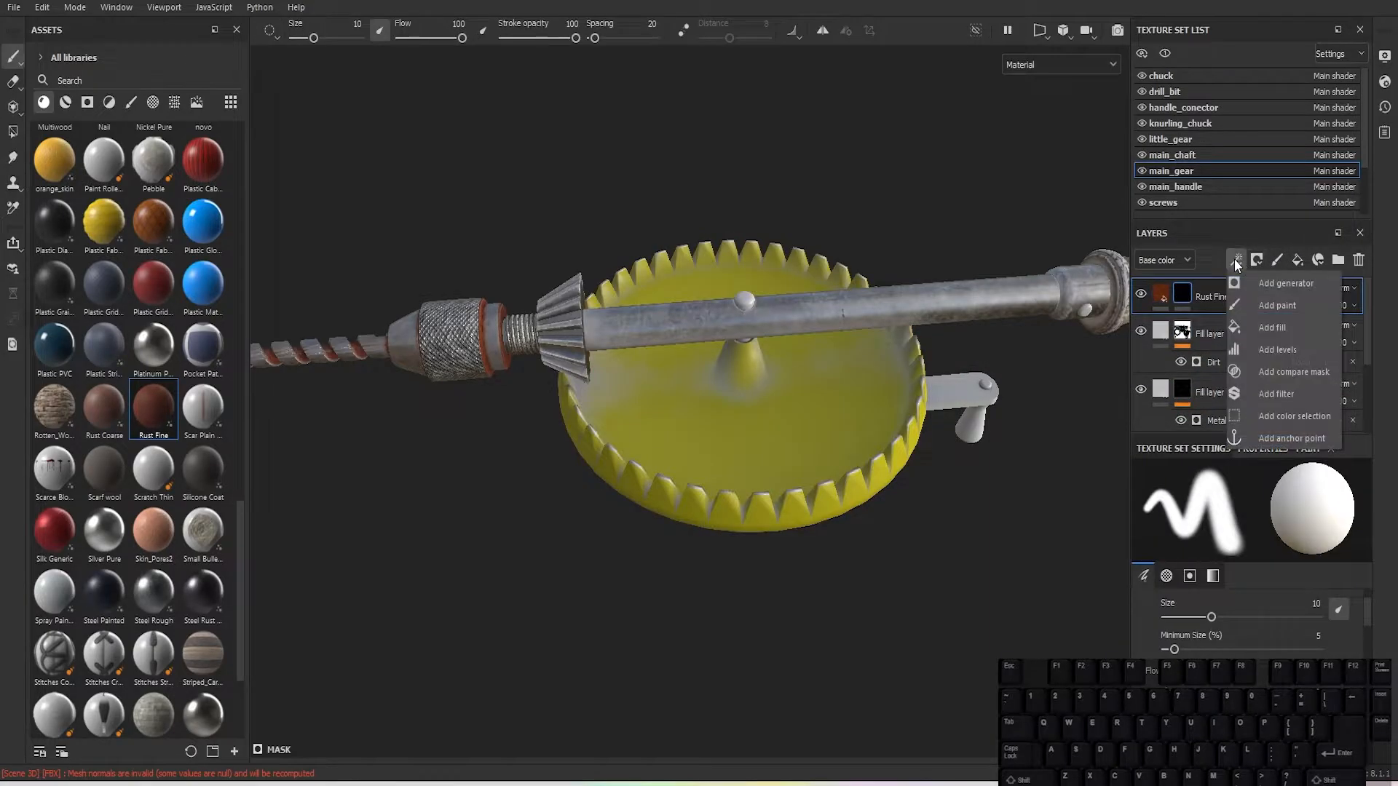
pyautogui.click(1286, 283)
pyautogui.click(1235, 516)
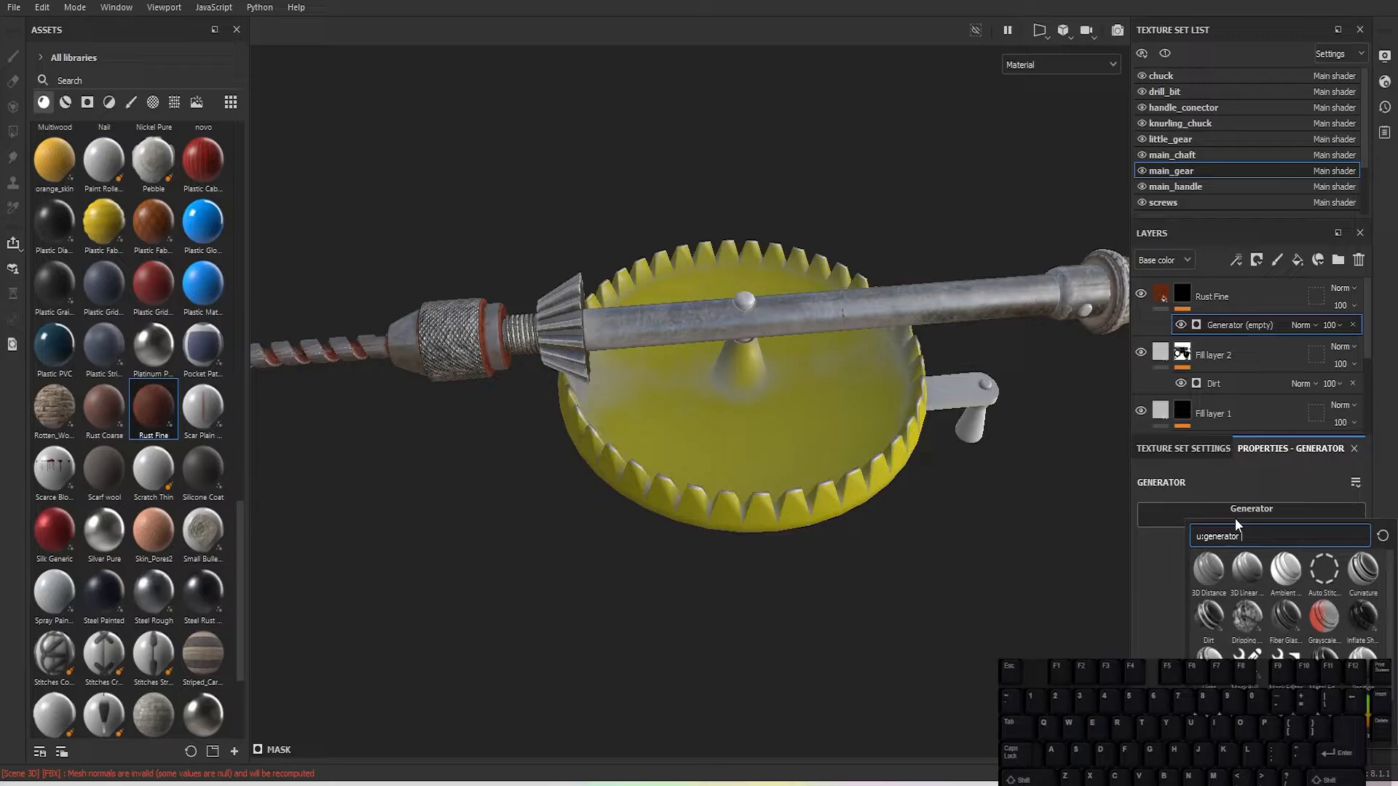
pyautogui.click(1210, 615)
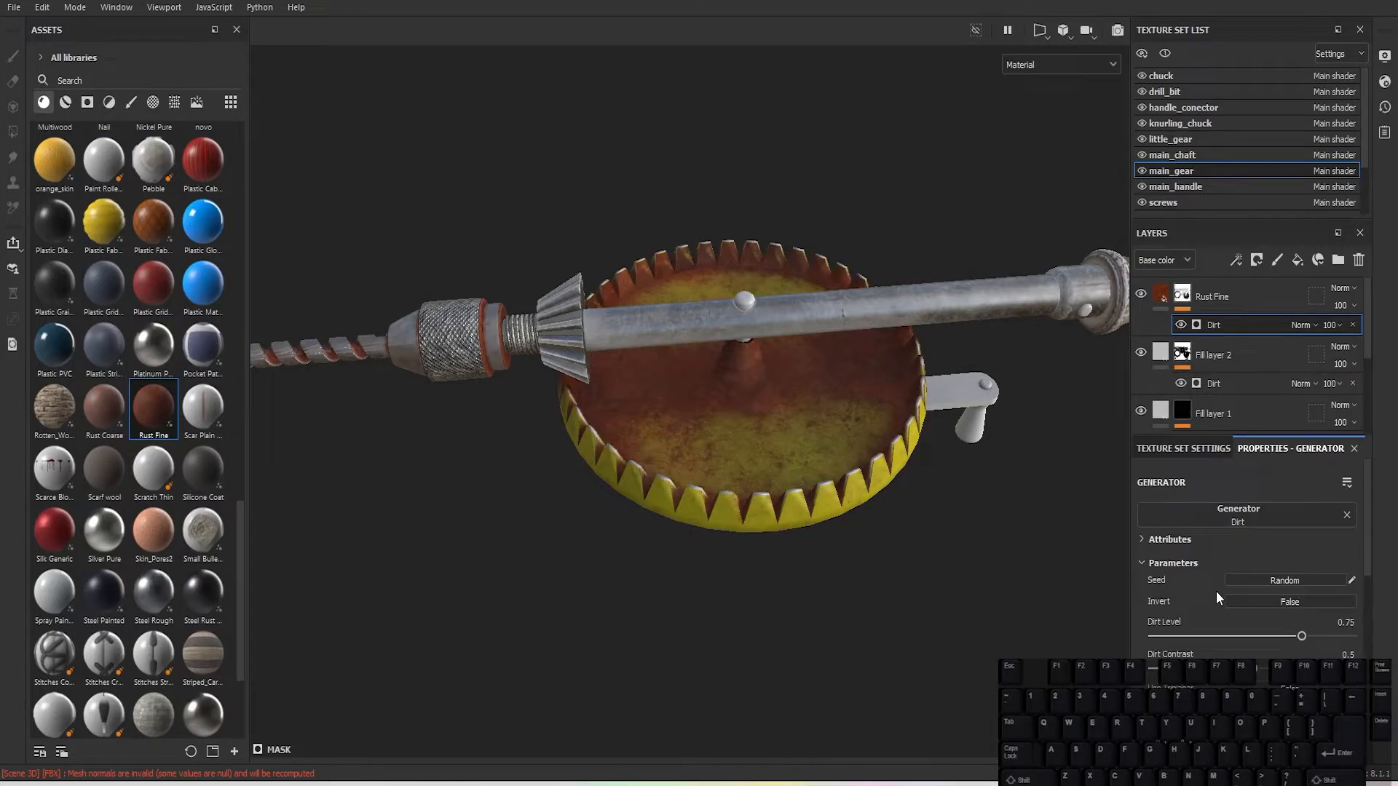
pyautogui.moveTo(1301, 636)
pyautogui.mouseDown()
pyautogui.moveTo(1212, 638)
pyautogui.moveTo(1267, 630)
pyautogui.mouseUp()
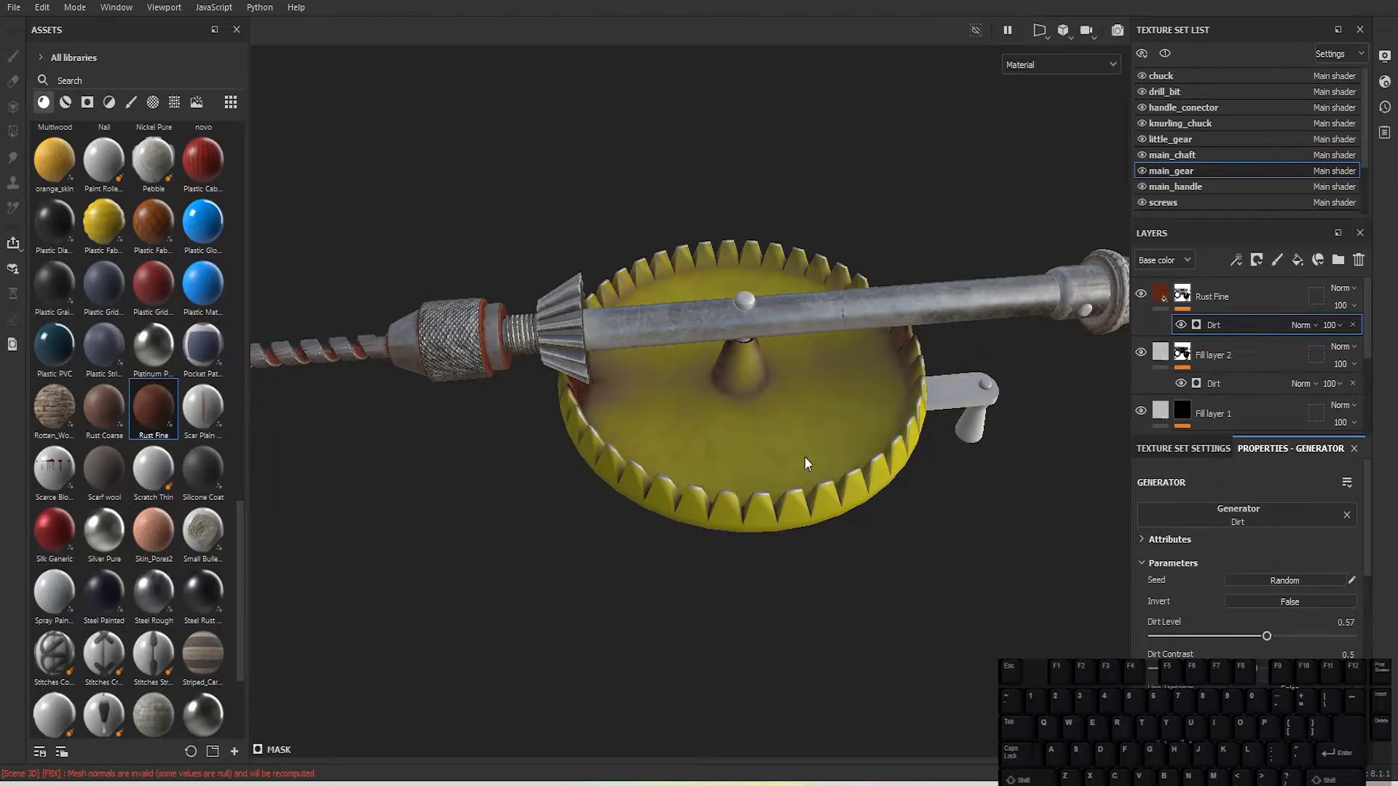
pyautogui.moveTo(806, 463)
pyautogui.keyDown('alt'); pyautogui.mouseDown()
pyautogui.moveTo(787, 593)
pyautogui.moveTo(777, 265)
pyautogui.moveTo(811, 68)
pyautogui.moveTo(765, 526)
pyautogui.moveTo(730, 468)
pyautogui.moveTo(743, 489)
pyautogui.moveTo(830, 449)
pyautogui.mouseUp(); pyautogui.keyUp('alt')
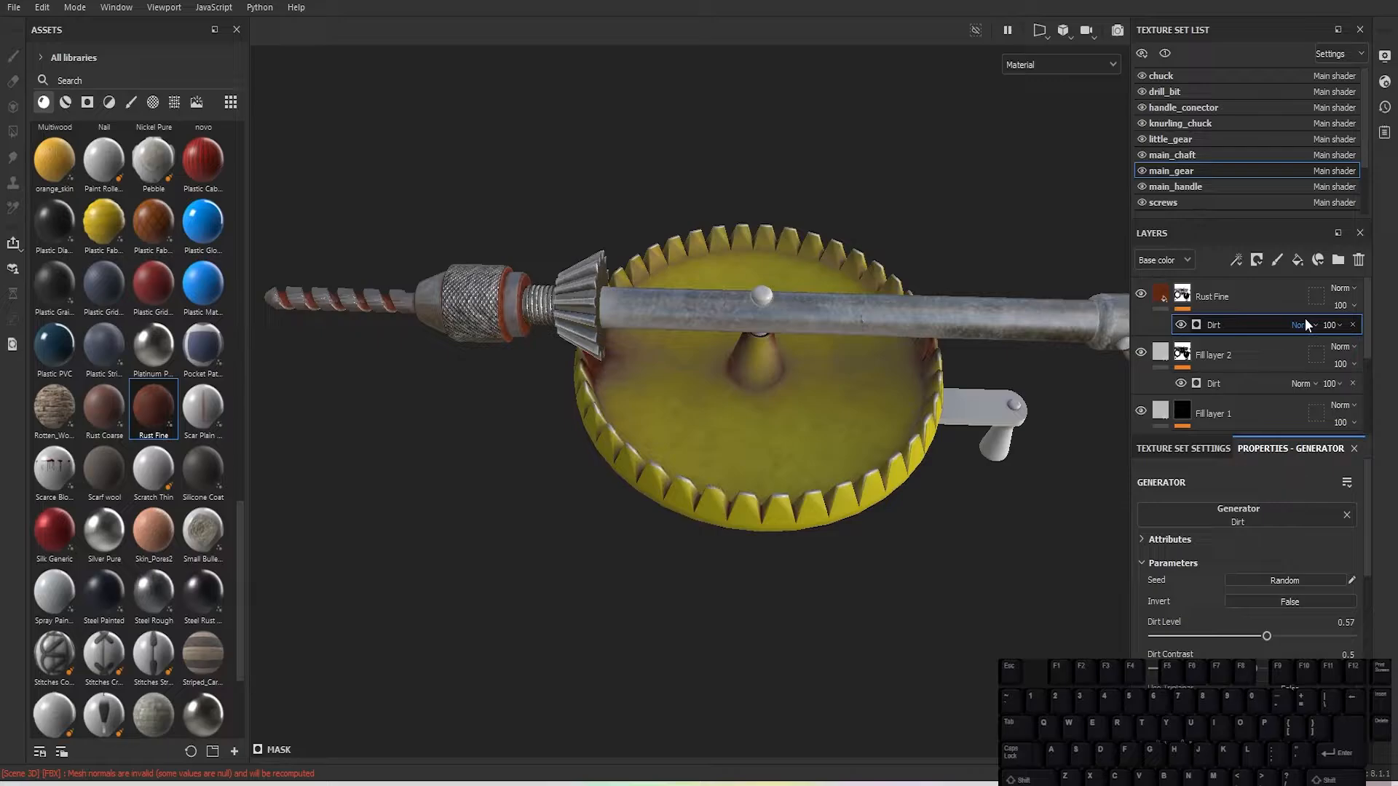
# Step: Add a second Rust Fine layer to the main gear, with a black mask driven by a Metal Edge Wear generator
pyautogui.moveTo(153, 407); pyautogui.dragTo(1215, 282)
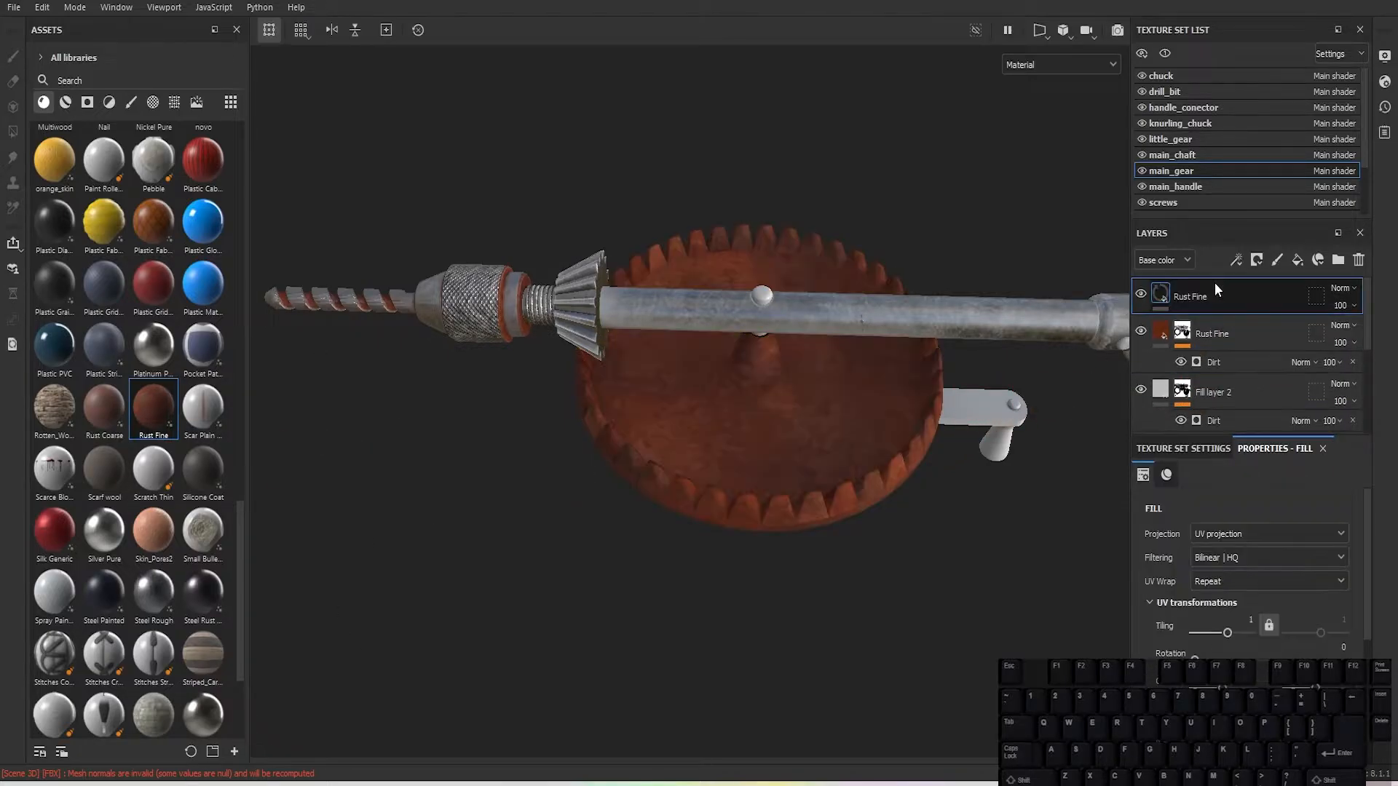
pyautogui.click(1255, 261)
pyautogui.click(1272, 292)
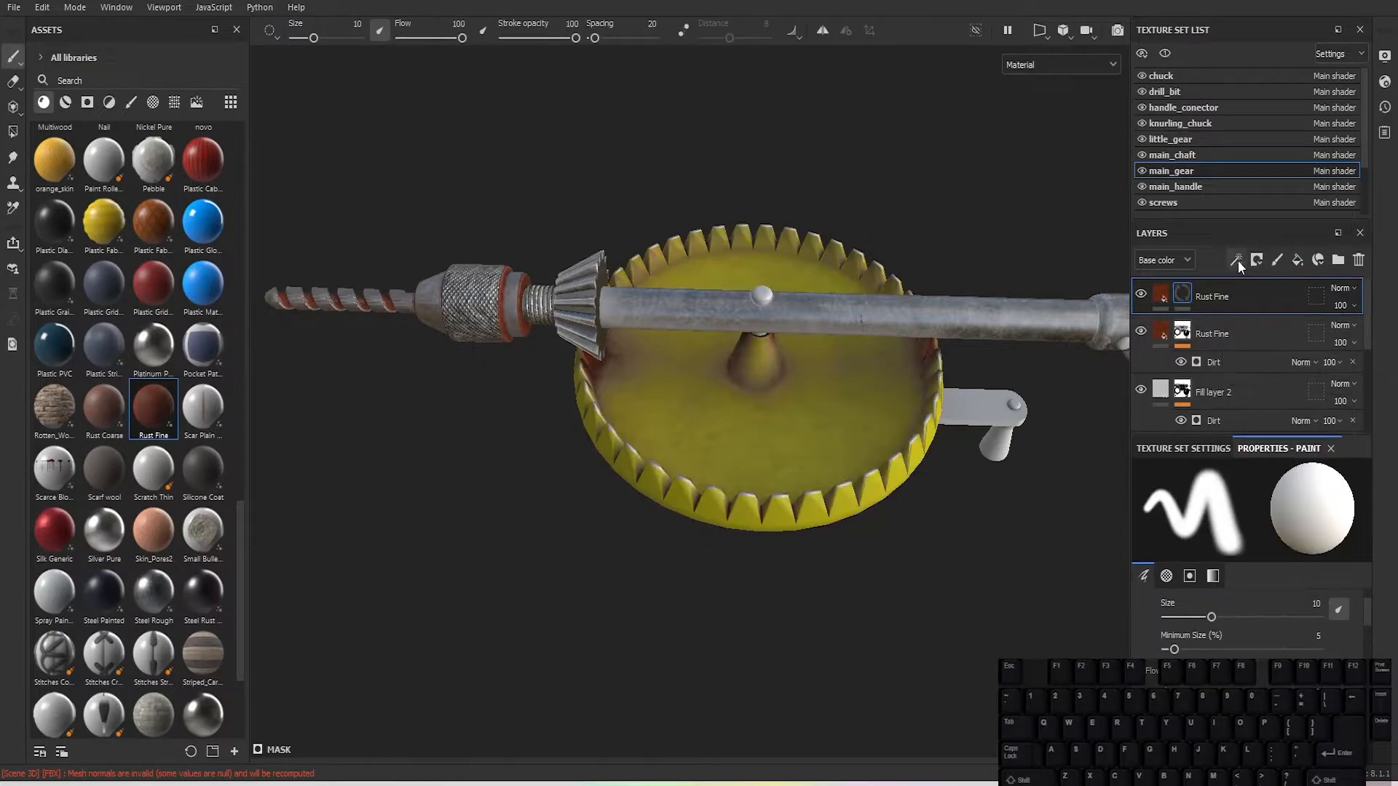
pyautogui.click(1238, 260)
pyautogui.click(1263, 280)
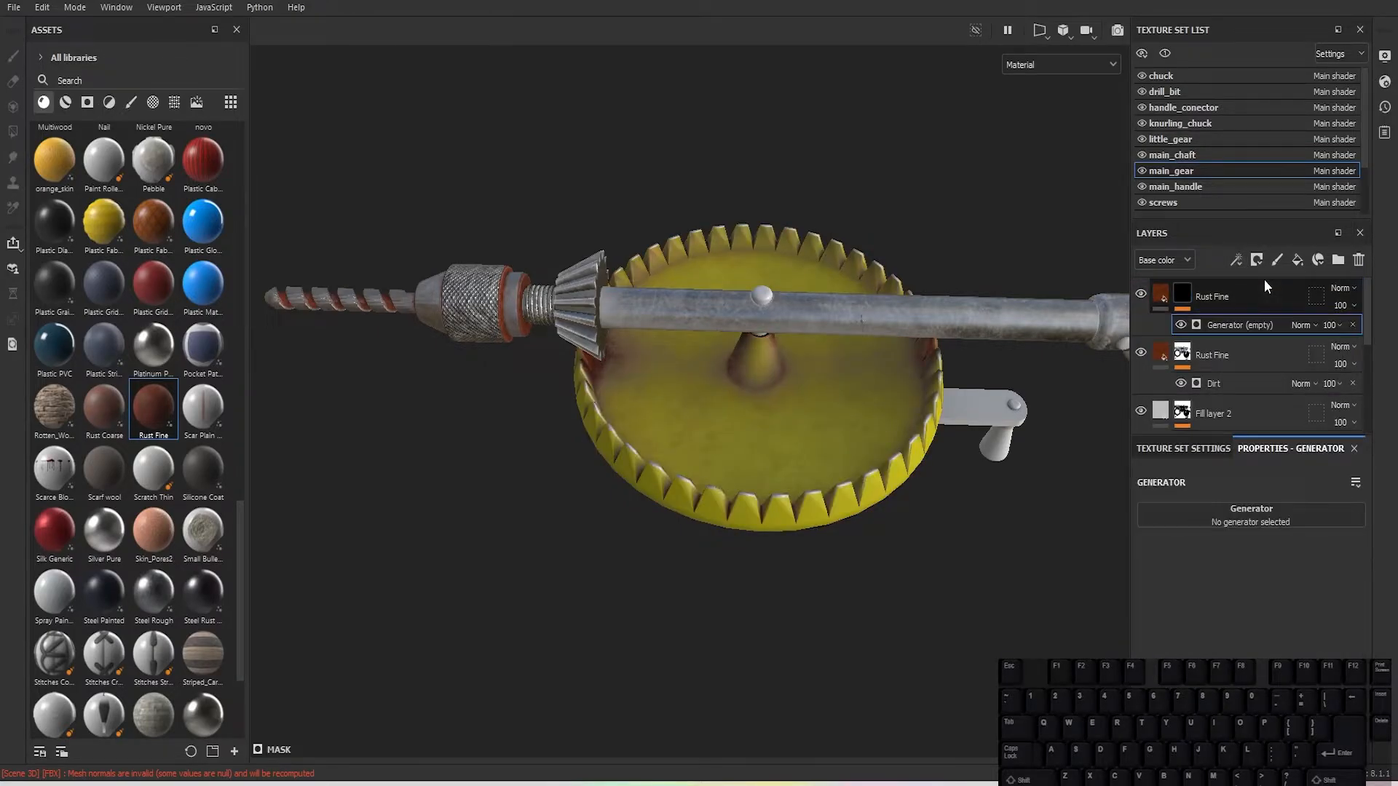
pyautogui.click(1255, 531)
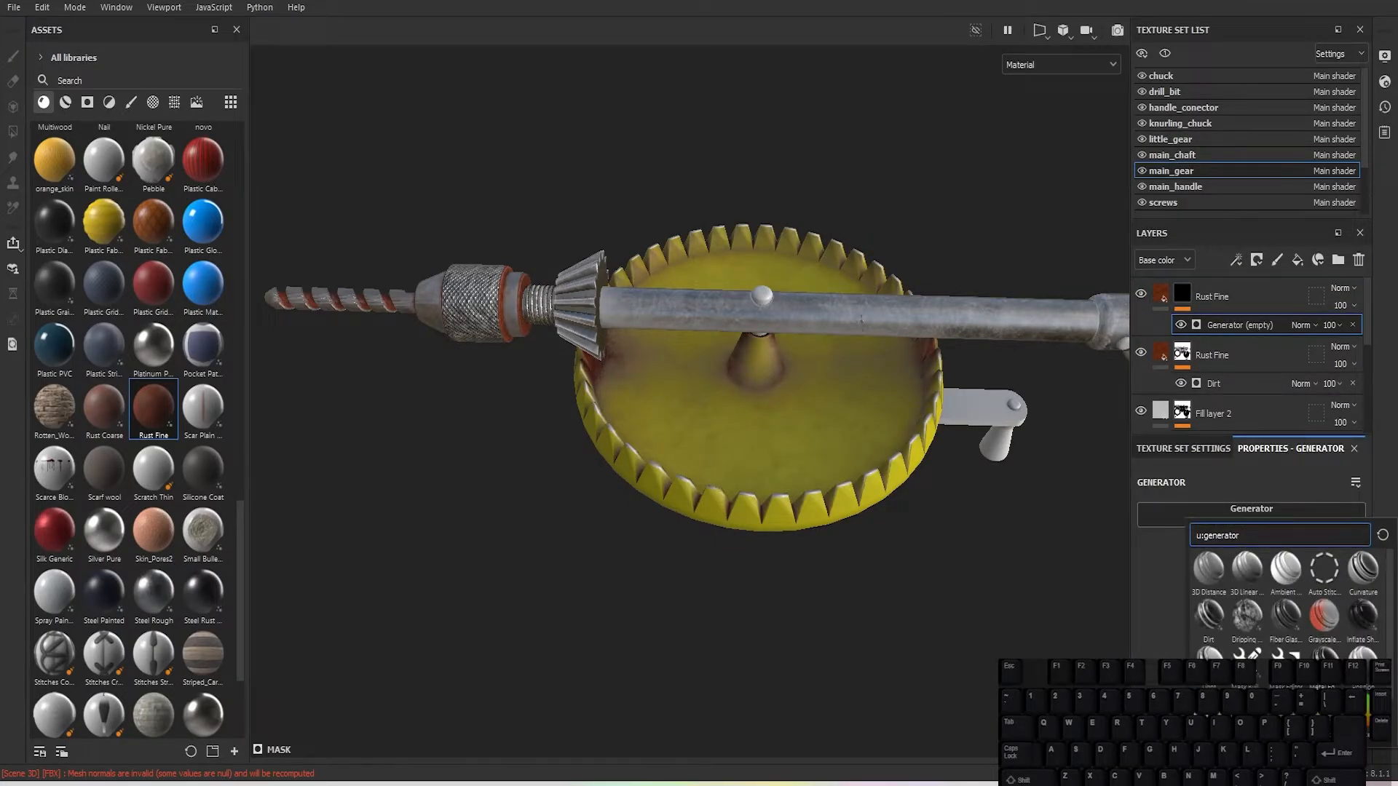
pyautogui.click(1323, 661)
# Step: Set the Wear Level of the main gear's Metal Edge Wear generator to 0.5
pyautogui.keyDown('alt'); pyautogui.moveTo(995, 560); pyautogui.dragTo(983, 395); pyautogui.keyUp('alt')
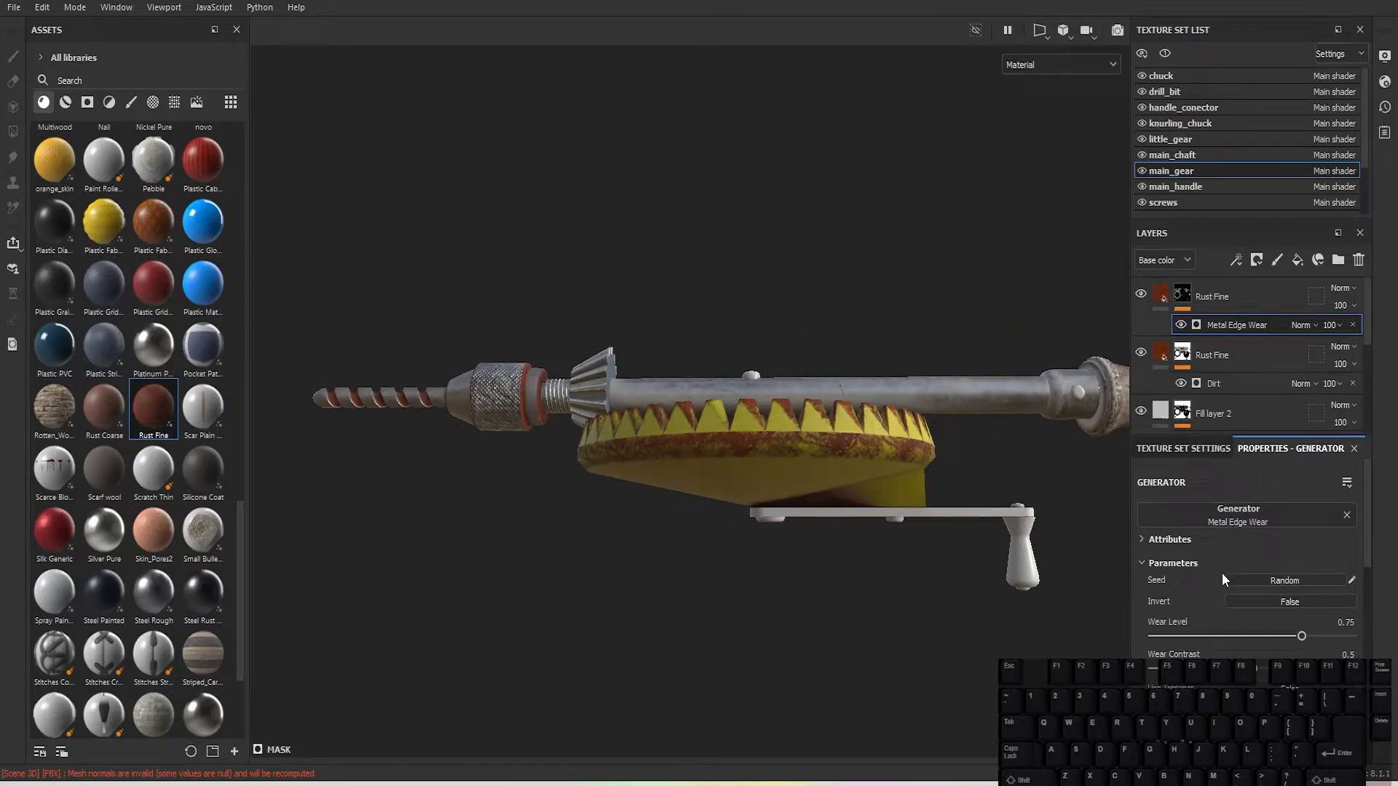
pyautogui.keyDown('alt'); pyautogui.moveTo(713, 450); pyautogui.dragTo(768, 513); pyautogui.keyUp('alt')
pyautogui.scroll(2, 768, 513)
pyautogui.moveTo(1217, 638); pyautogui.dragTo(1253, 648)
# Step: Examine the rust and edge wear on the main gear's teeth, rim and underside
pyautogui.keyDown('alt'); pyautogui.moveTo(797, 511); pyautogui.dragTo(770, 491); pyautogui.keyUp('alt')
pyautogui.keyDown('alt'); pyautogui.moveTo(770, 491); pyautogui.dragTo(639, 474, button='middle'); pyautogui.keyUp('alt')
pyautogui.keyDown('alt'); pyautogui.moveTo(639, 474); pyautogui.dragTo(695, 138); pyautogui.keyUp('alt')
pyautogui.keyDown('alt'); pyautogui.moveTo(721, 447); pyautogui.dragTo(706, 135, button='middle'); pyautogui.keyUp('alt')
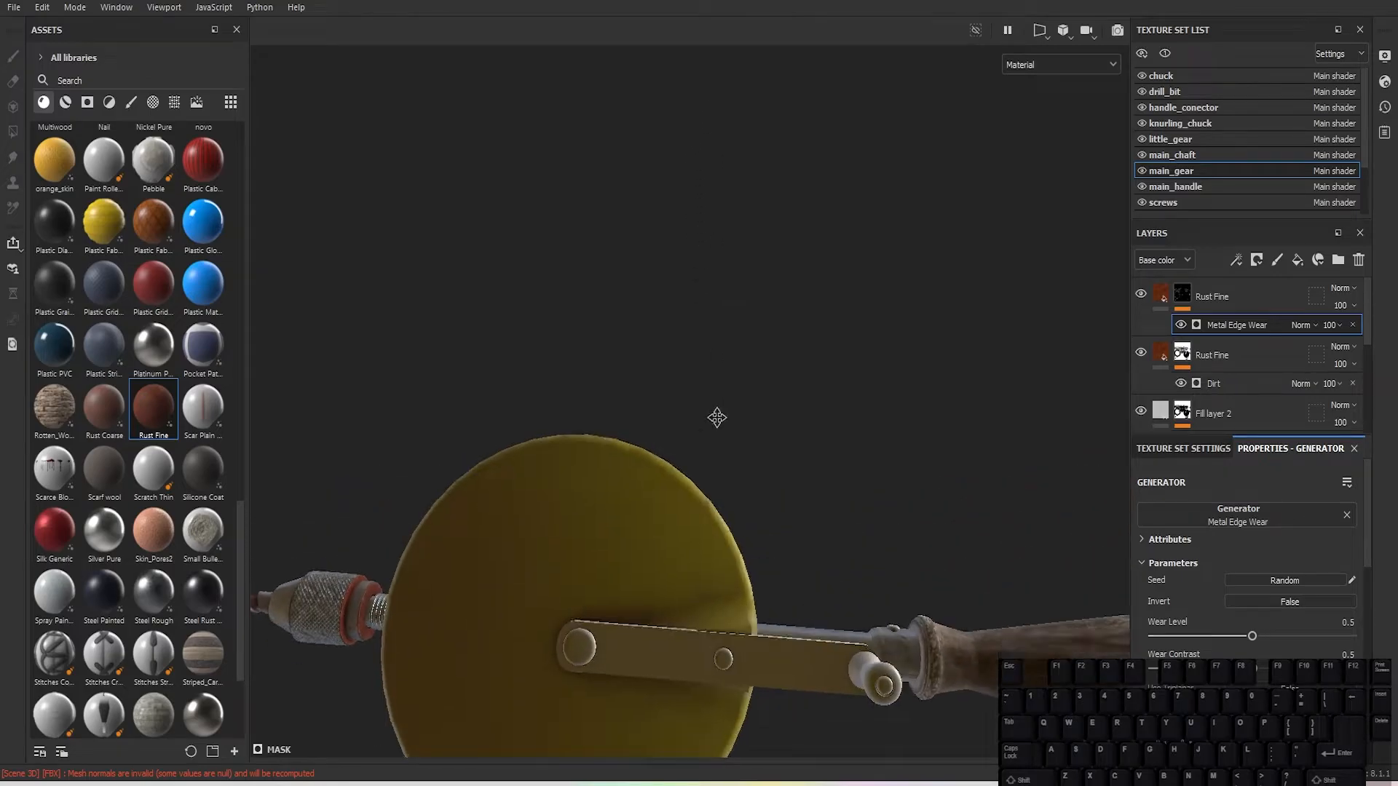
pyautogui.keyDown('alt'); pyautogui.moveTo(706, 396); pyautogui.dragTo(714, 315); pyautogui.keyUp('alt')
pyautogui.scroll(2, 762, 358)
pyautogui.keyDown('alt'); pyautogui.moveTo(761, 358); pyautogui.dragTo(586, 327); pyautogui.keyUp('alt')
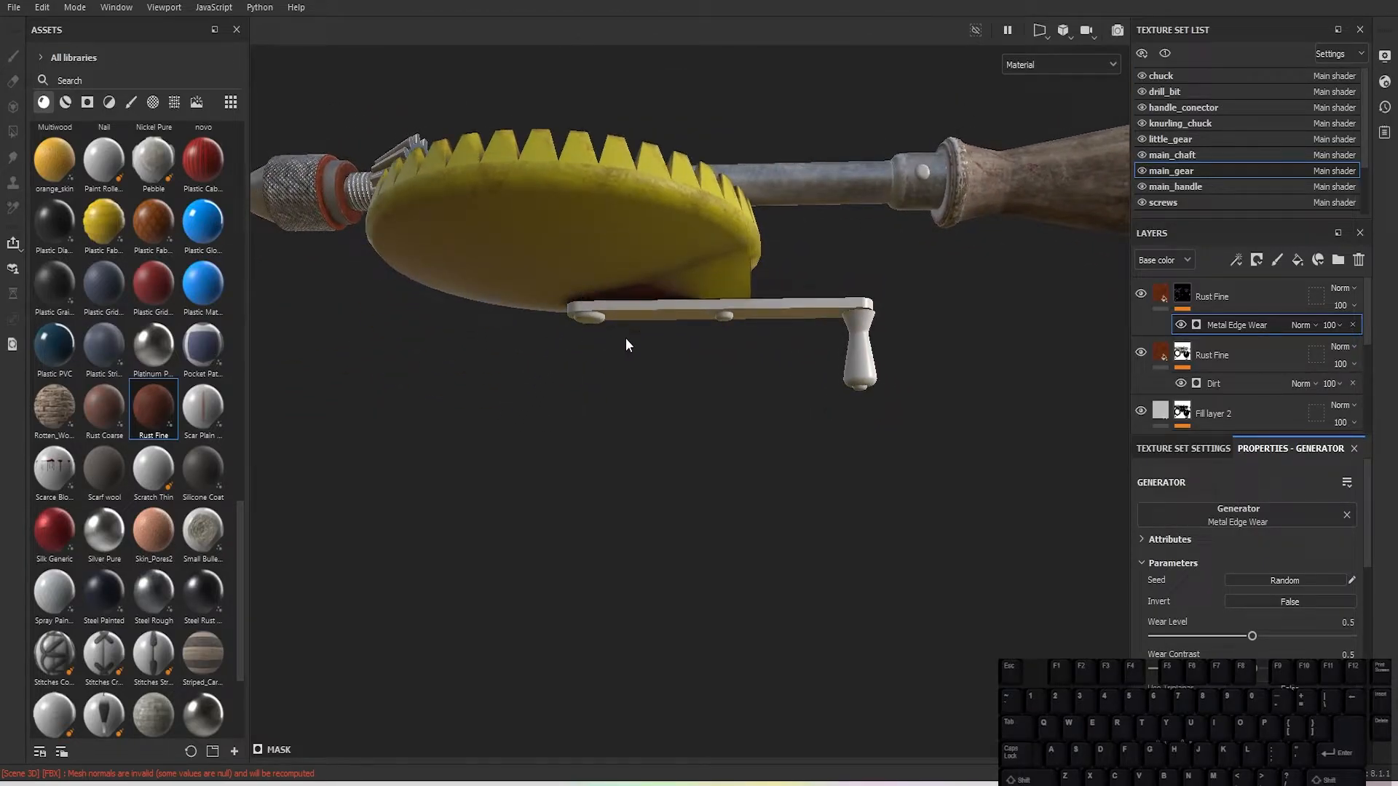
# Step: Toggle the visibility of the screws texture set to check which crank parts belong to it
pyautogui.click(1143, 203)
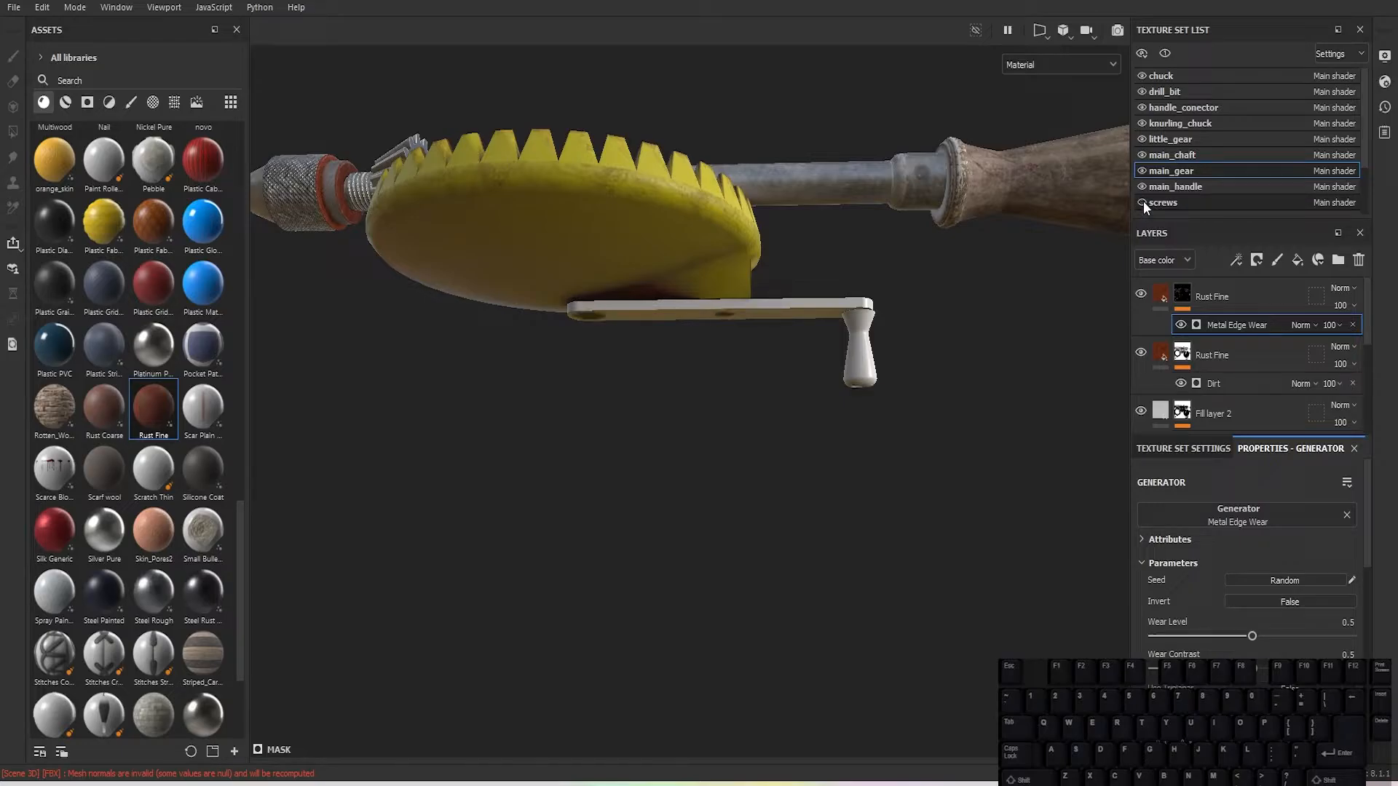
pyautogui.click(1142, 202)
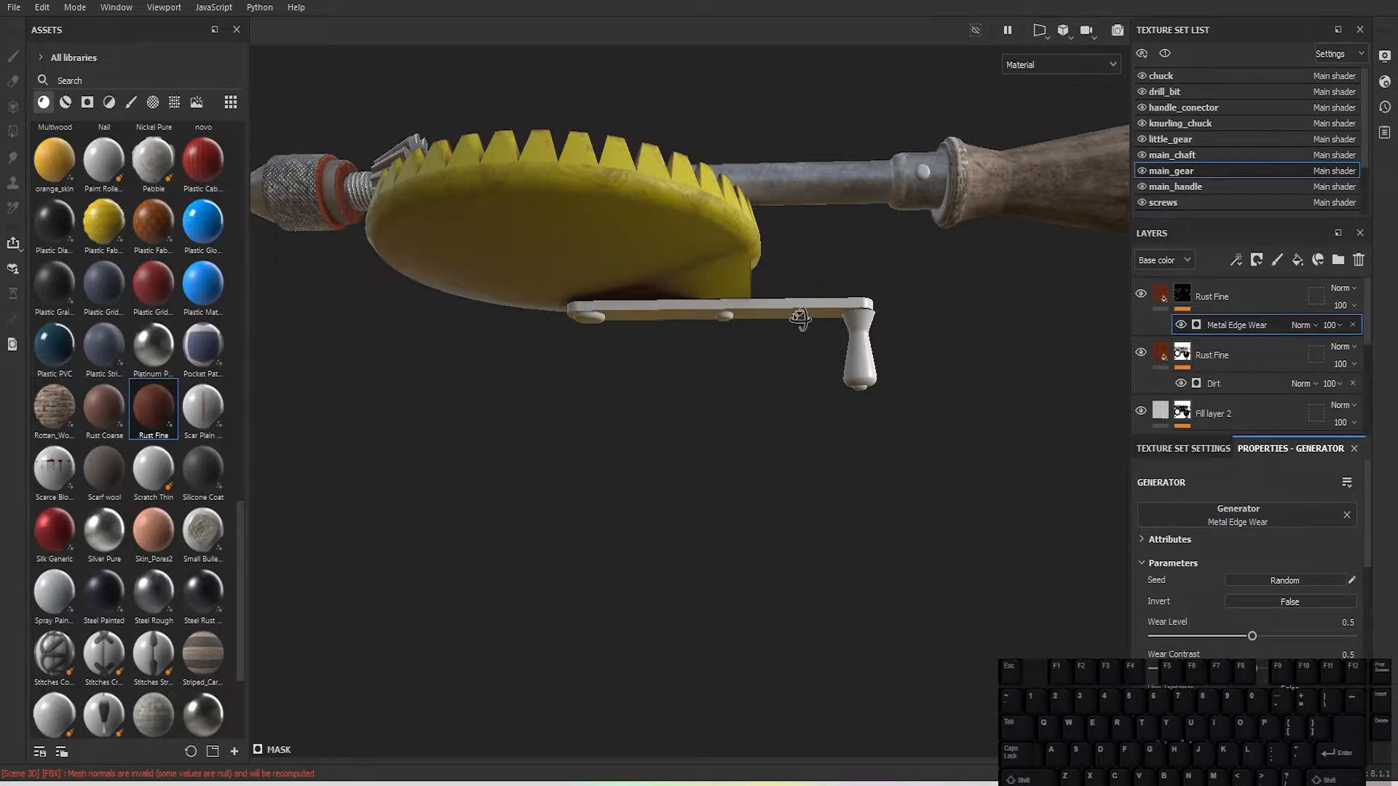
pyautogui.keyDown('alt'); pyautogui.moveTo(800, 319); pyautogui.dragTo(907, 450); pyautogui.keyUp('alt')
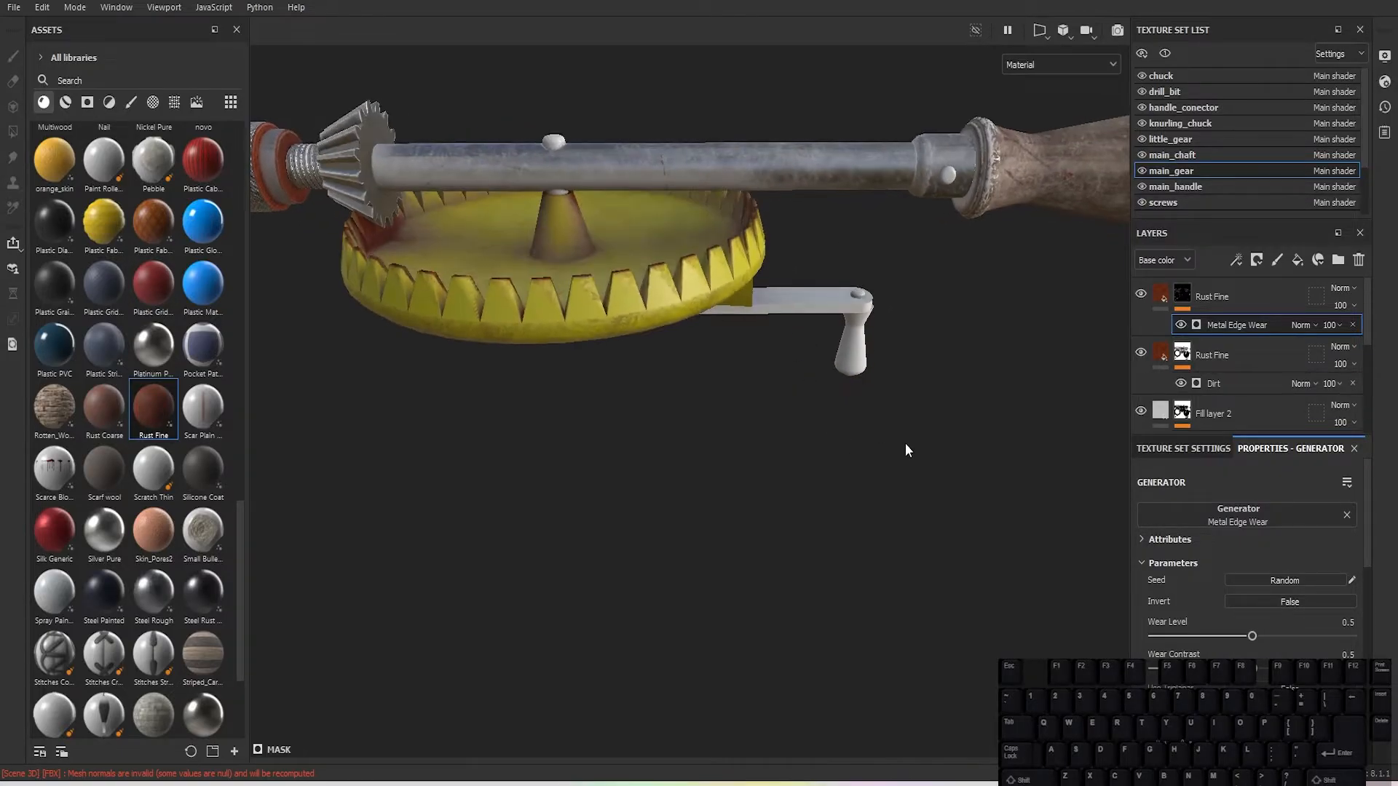
pyautogui.click(1141, 204)
pyautogui.click(1140, 204)
pyautogui.keyDown('alt'); pyautogui.moveTo(919, 403); pyautogui.dragTo(885, 357); pyautogui.keyUp('alt')
pyautogui.keyDown('alt'); pyautogui.moveTo(794, 315); pyautogui.dragTo(665, 421); pyautogui.keyUp('alt')
pyautogui.scroll(2, 664, 421)
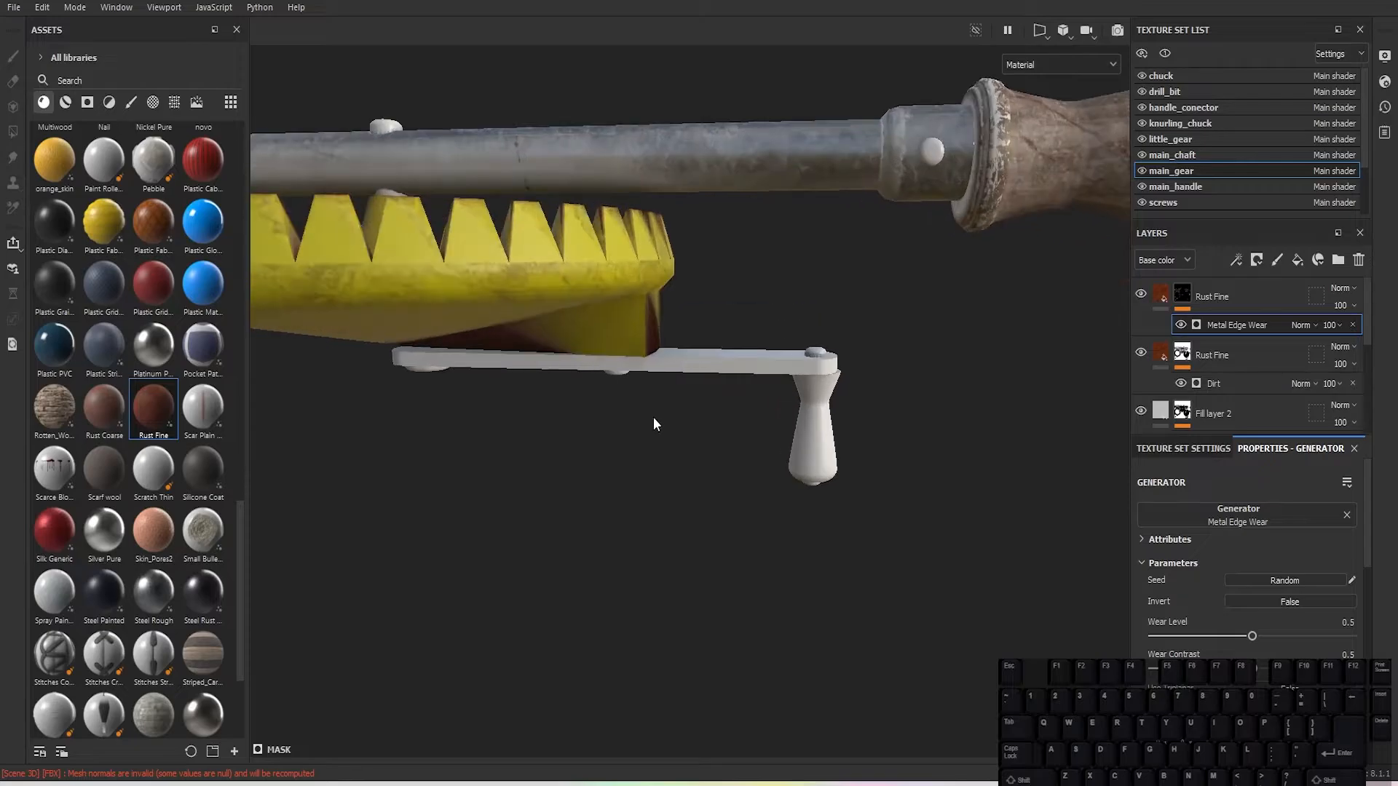
# Step: Apply the Wood Rough material to the crank's small handle and set its projection to Tri-planar projection
pyautogui.scroll(-3, 124, 561)
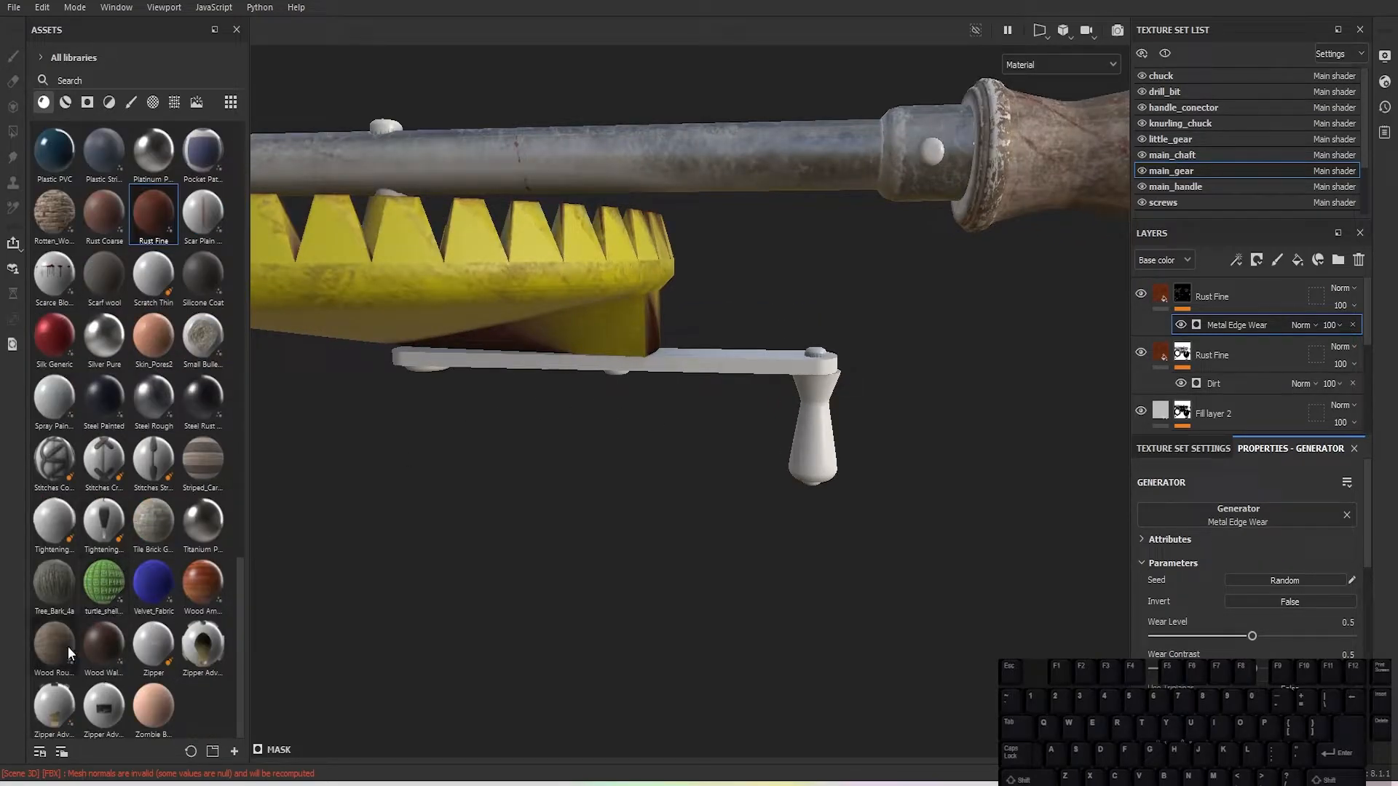
pyautogui.moveTo(67, 649); pyautogui.dragTo(864, 450)
pyautogui.scroll(3, 864, 450)
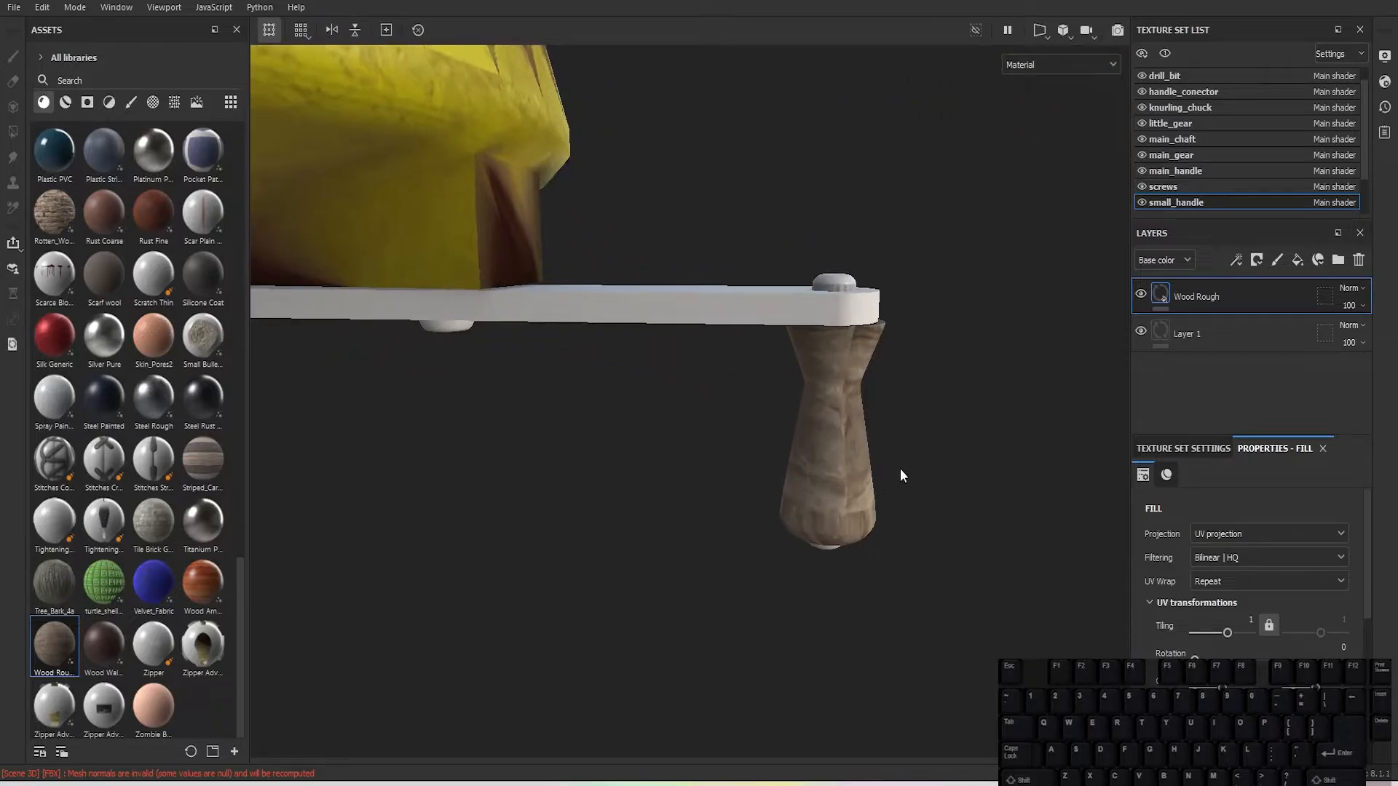
pyautogui.click(1251, 539)
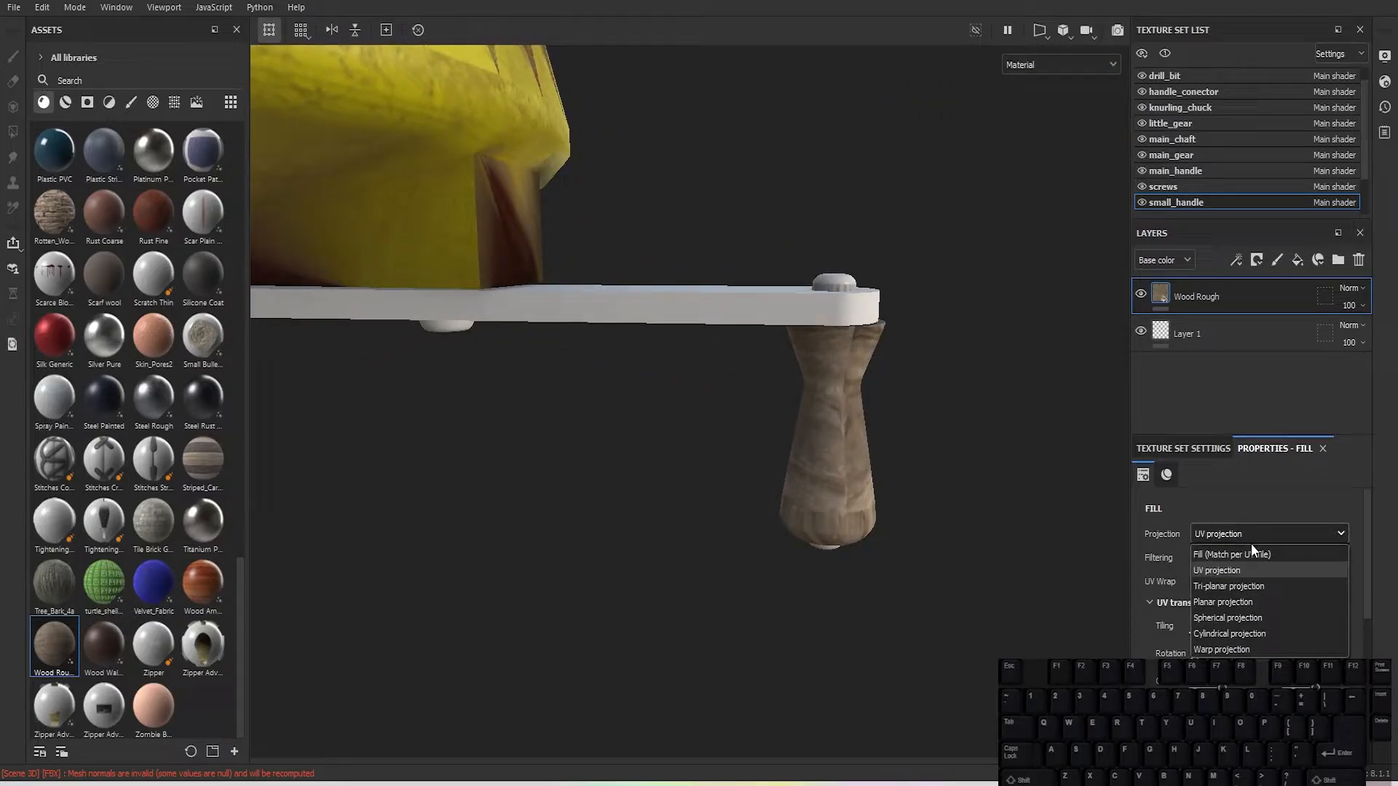
pyautogui.click(1251, 583)
pyautogui.click(1226, 584)
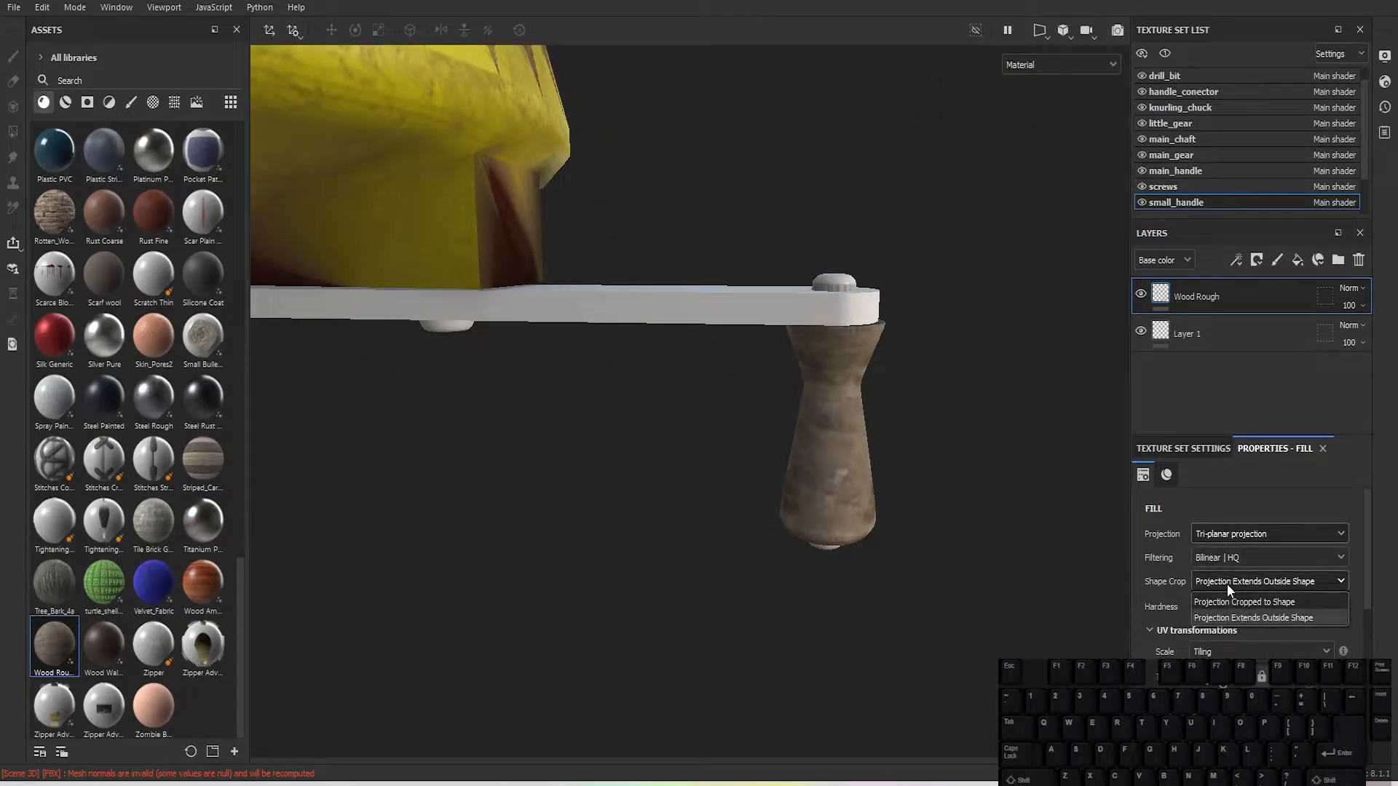
pyautogui.click(1226, 584)
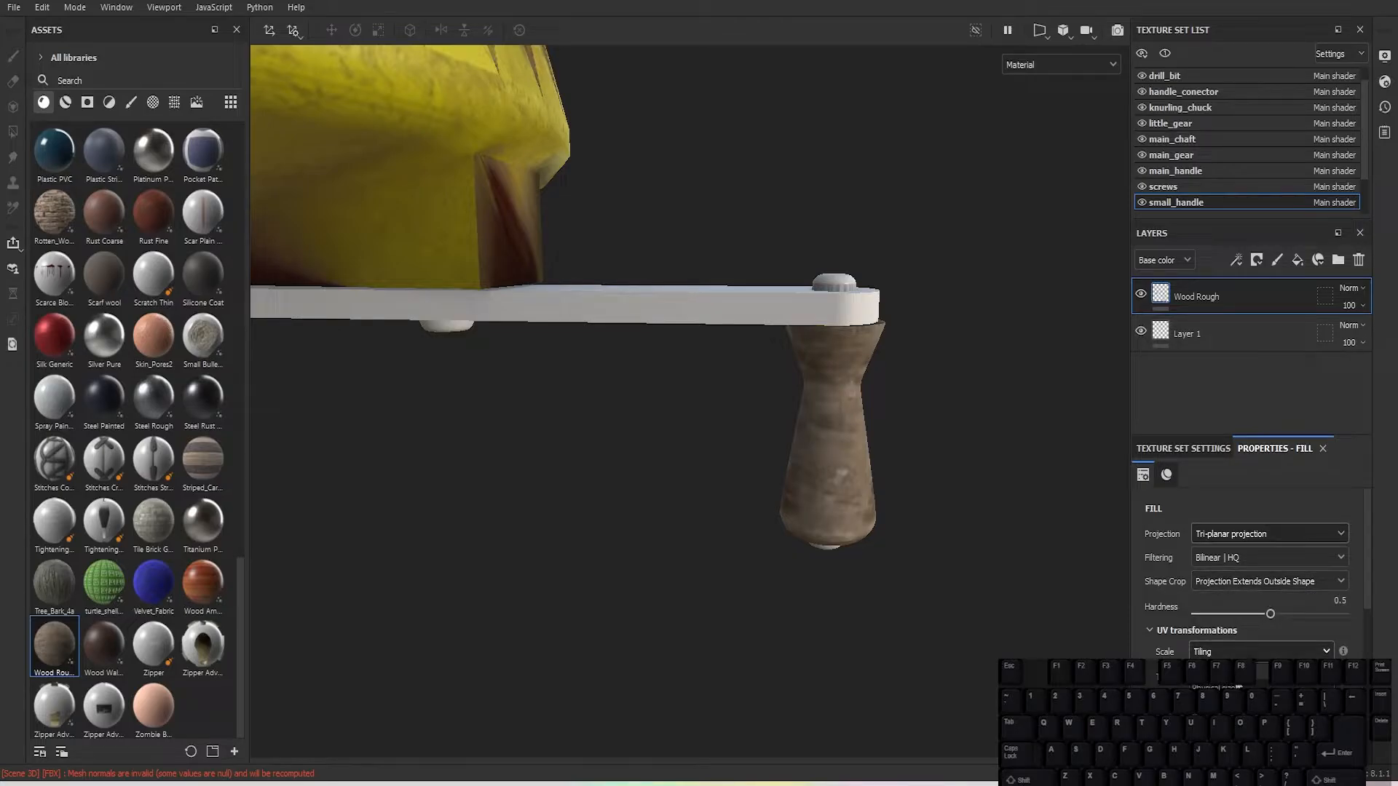
# Step: Try the Physical size scale on the small handle's Wood Rough fill and return the scale to Tiling
pyautogui.click(1246, 648)
pyautogui.click(1215, 687)
pyautogui.keyDown('alt'); pyautogui.moveTo(1022, 616); pyautogui.dragTo(1107, 644); pyautogui.keyUp('alt')
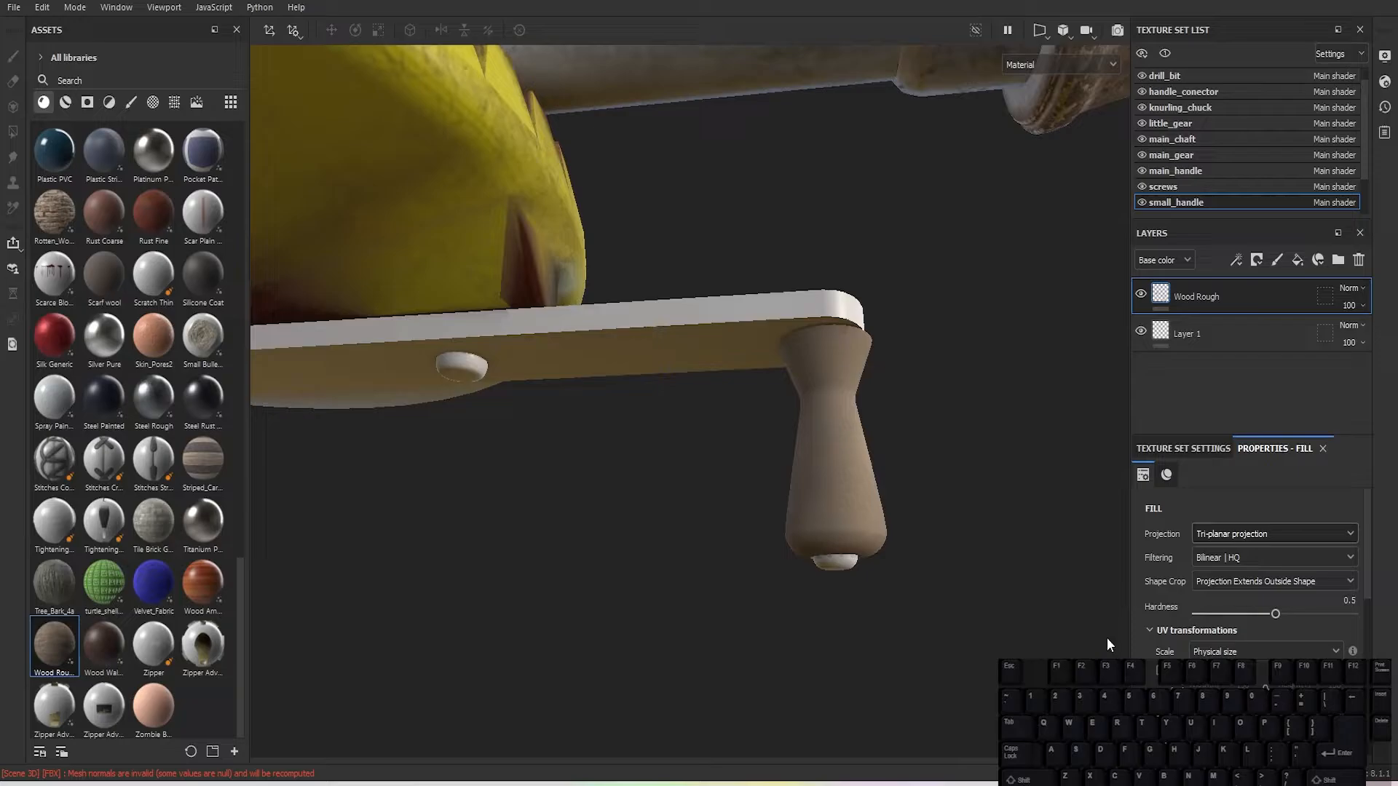
pyautogui.click(1233, 654)
pyautogui.click(1215, 670)
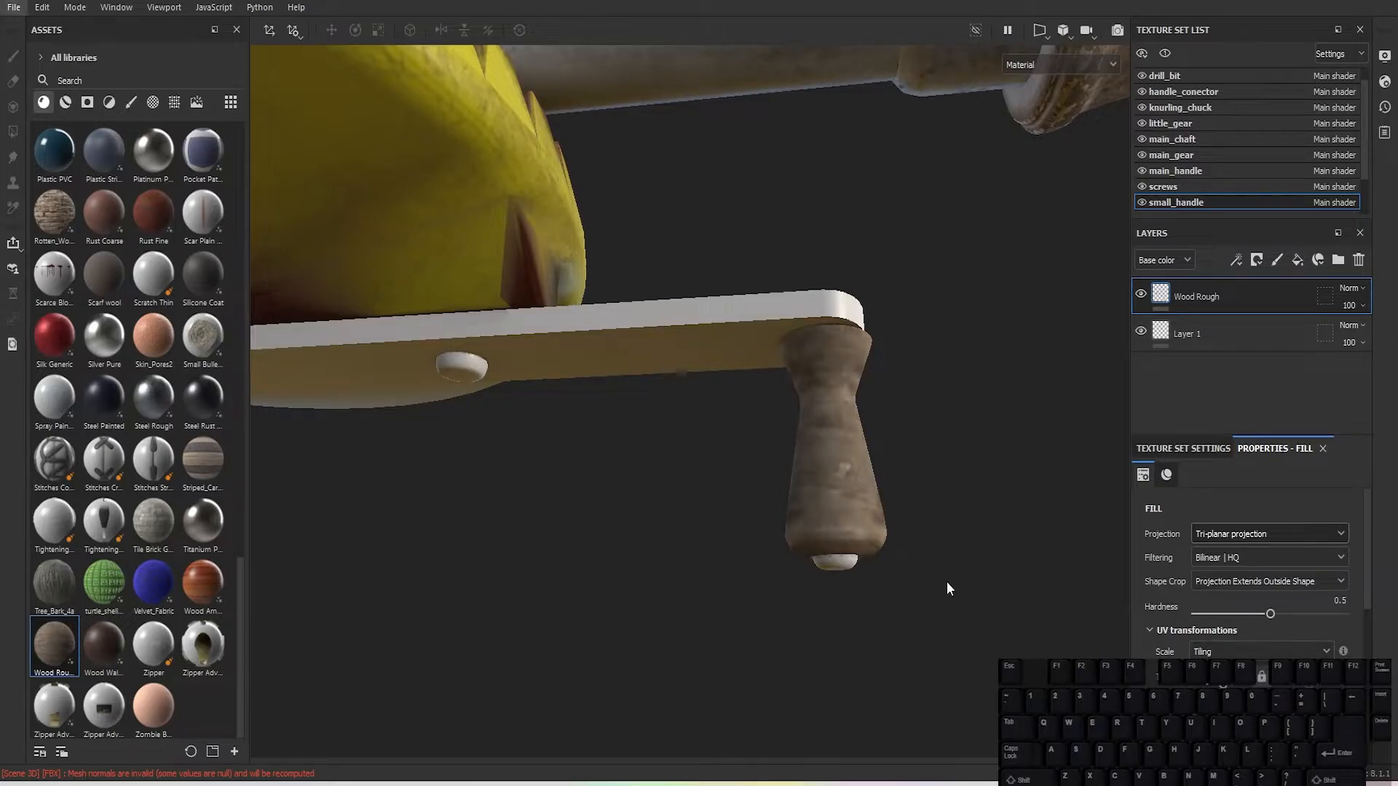
pyautogui.keyDown('alt'); pyautogui.moveTo(946, 582); pyautogui.dragTo(945, 666); pyautogui.keyUp('alt')
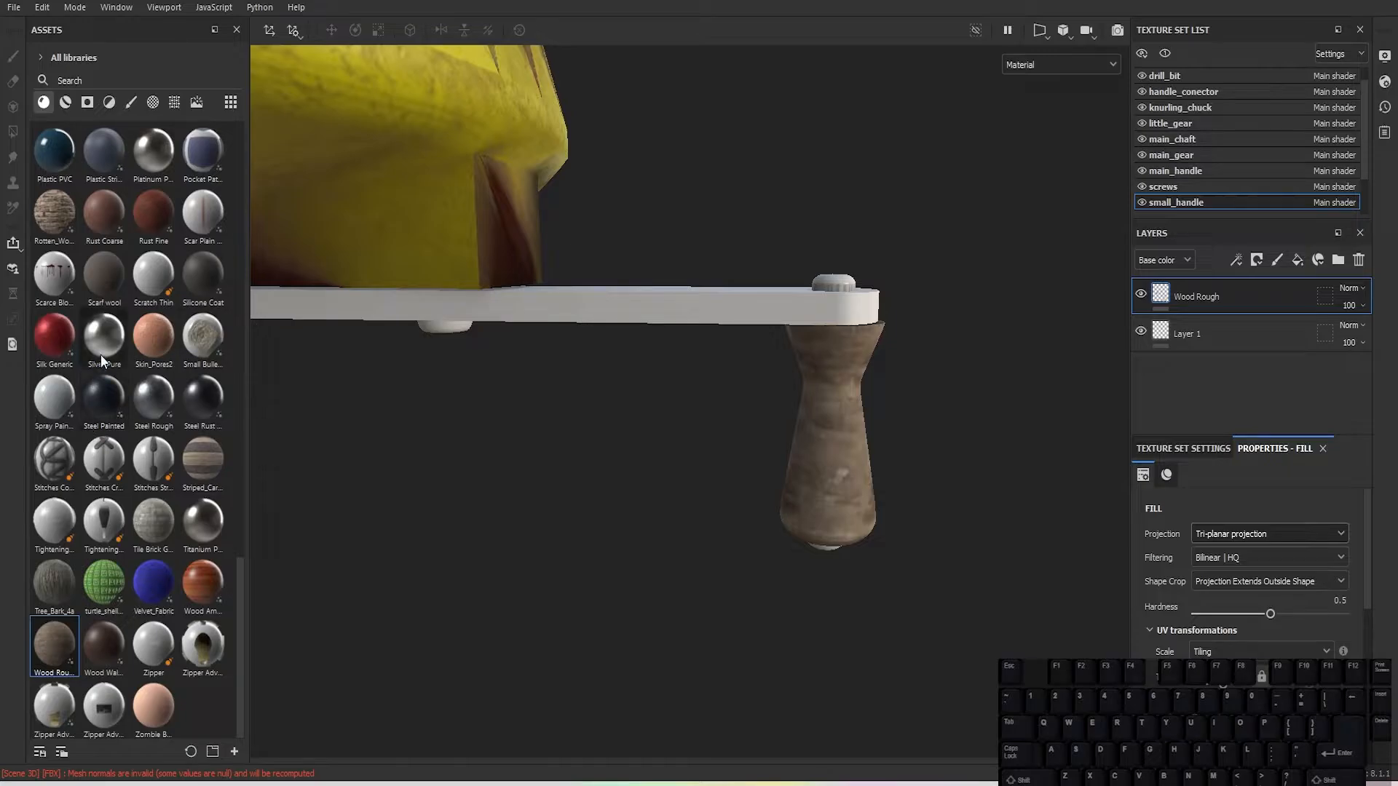
# Step: Add a Rust Fine layer above the small handle's Wood Rough layer, with a black mask driven by a Dirt generator
pyautogui.moveTo(155, 211); pyautogui.dragTo(1215, 277)
pyautogui.click(1258, 261)
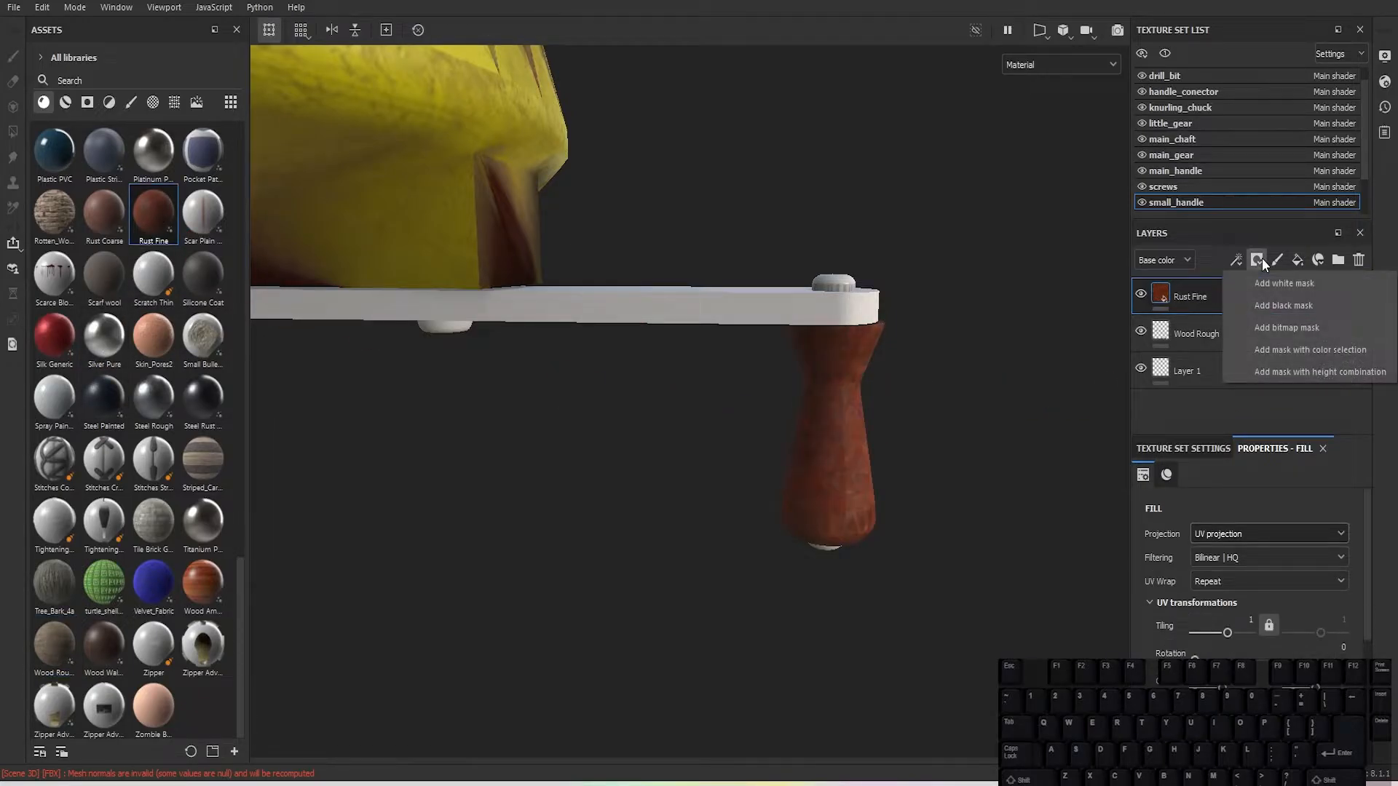
pyautogui.click(1273, 296)
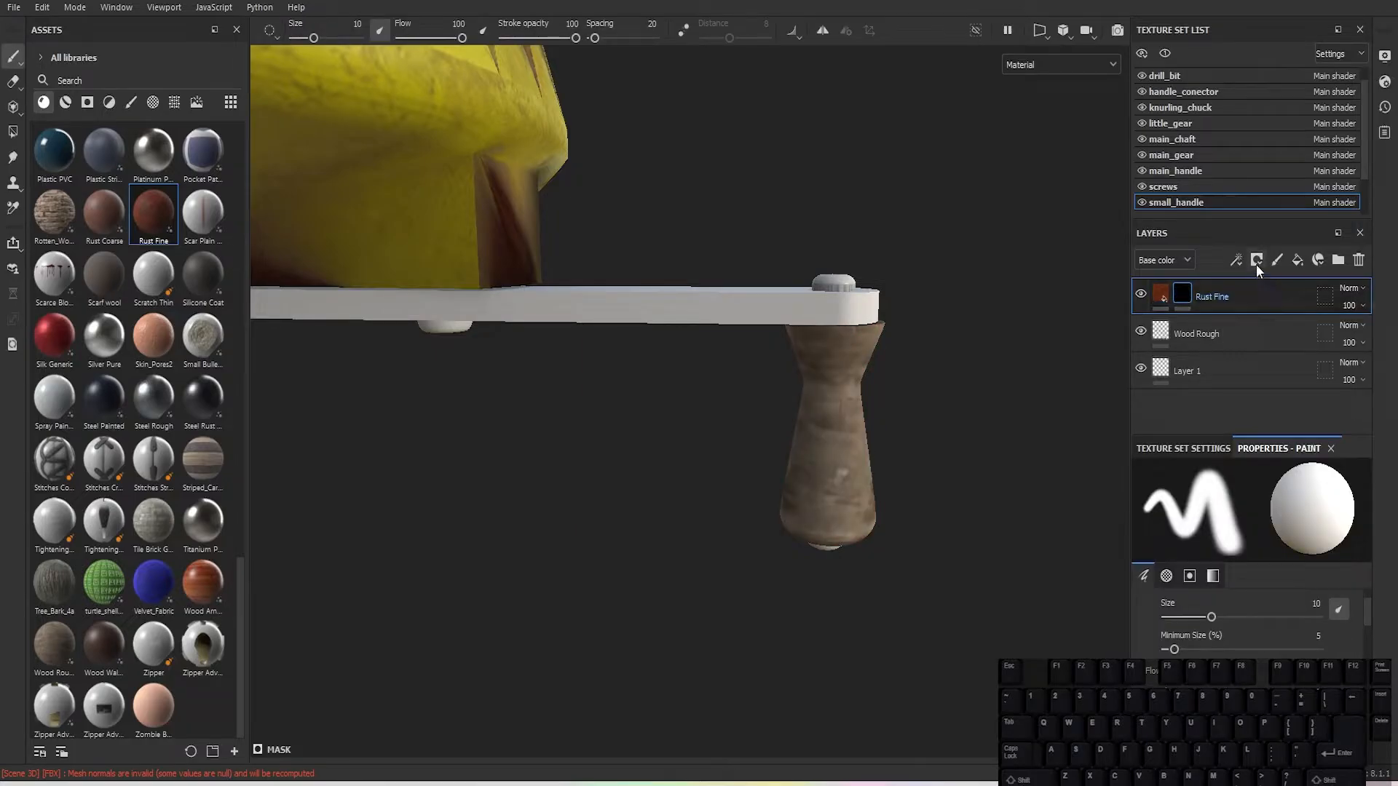
pyautogui.click(1235, 259)
pyautogui.click(1243, 275)
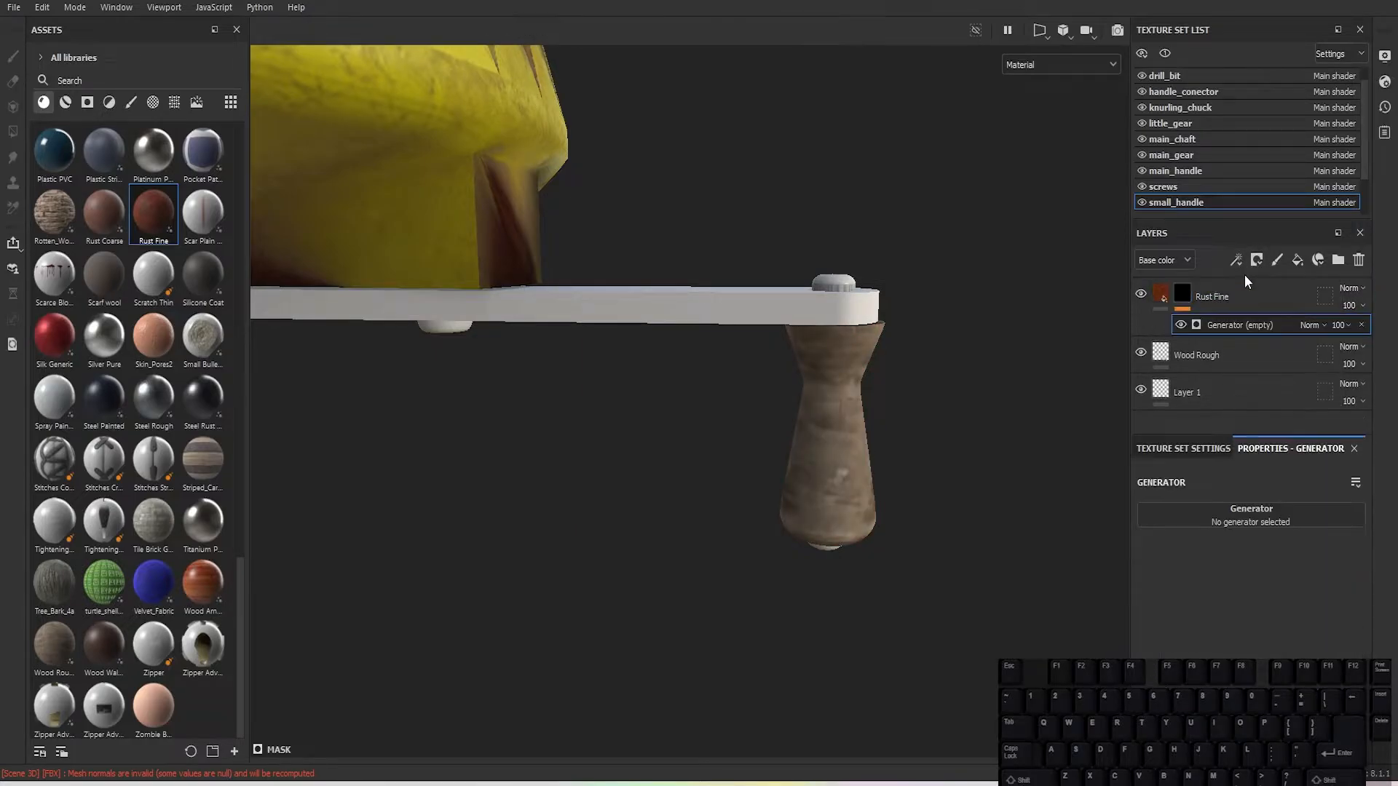
pyautogui.click(1240, 518)
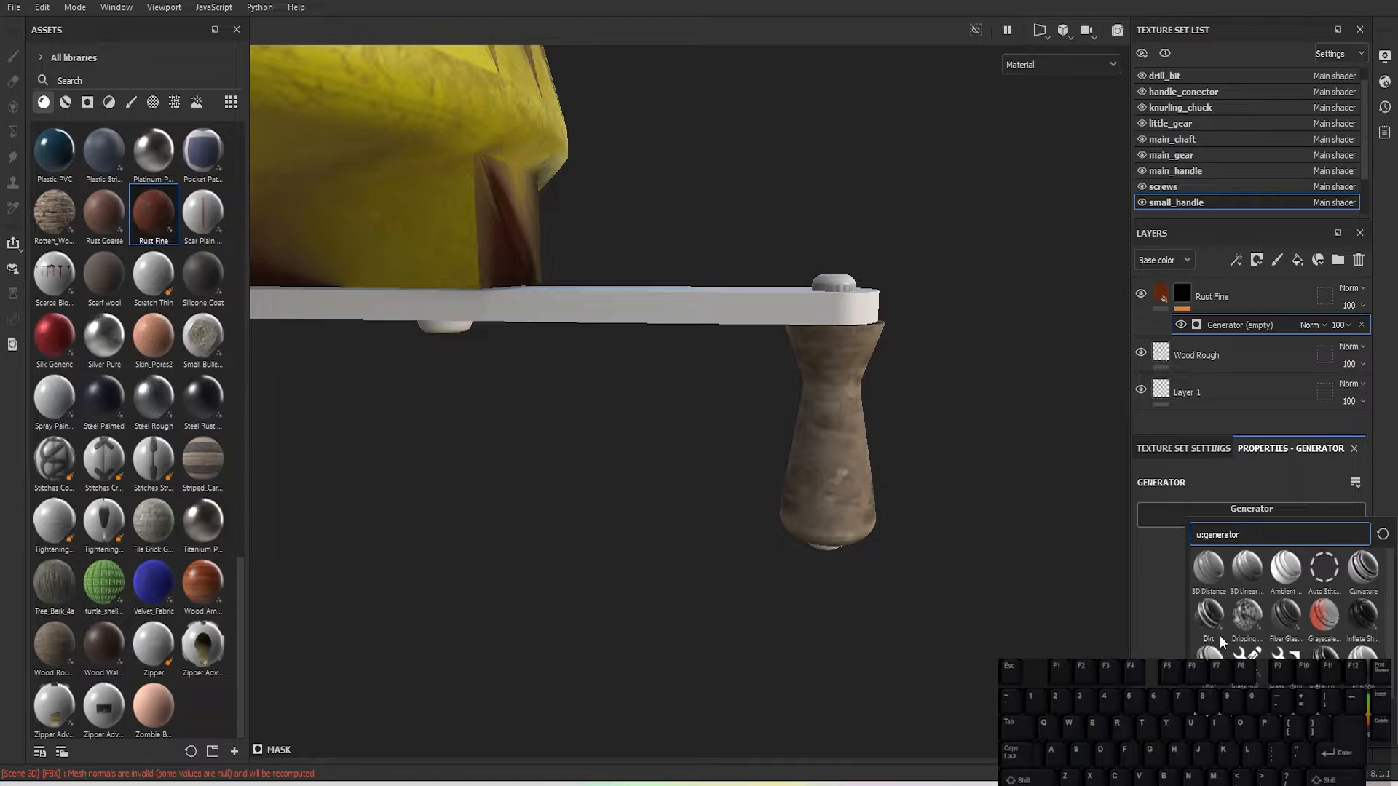
pyautogui.click(1209, 615)
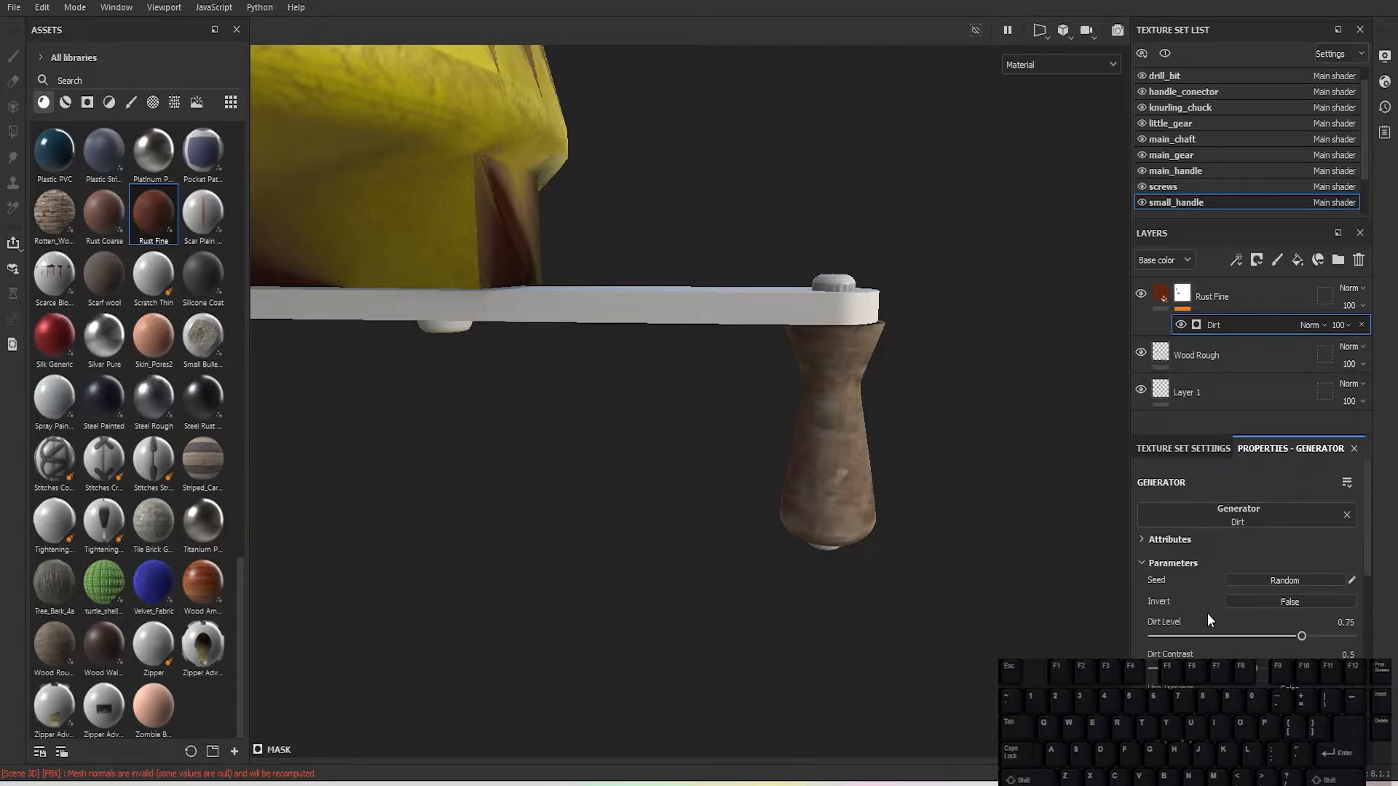
pyautogui.keyDown('alt'); pyautogui.moveTo(1055, 582); pyautogui.dragTo(924, 565); pyautogui.keyUp('alt')
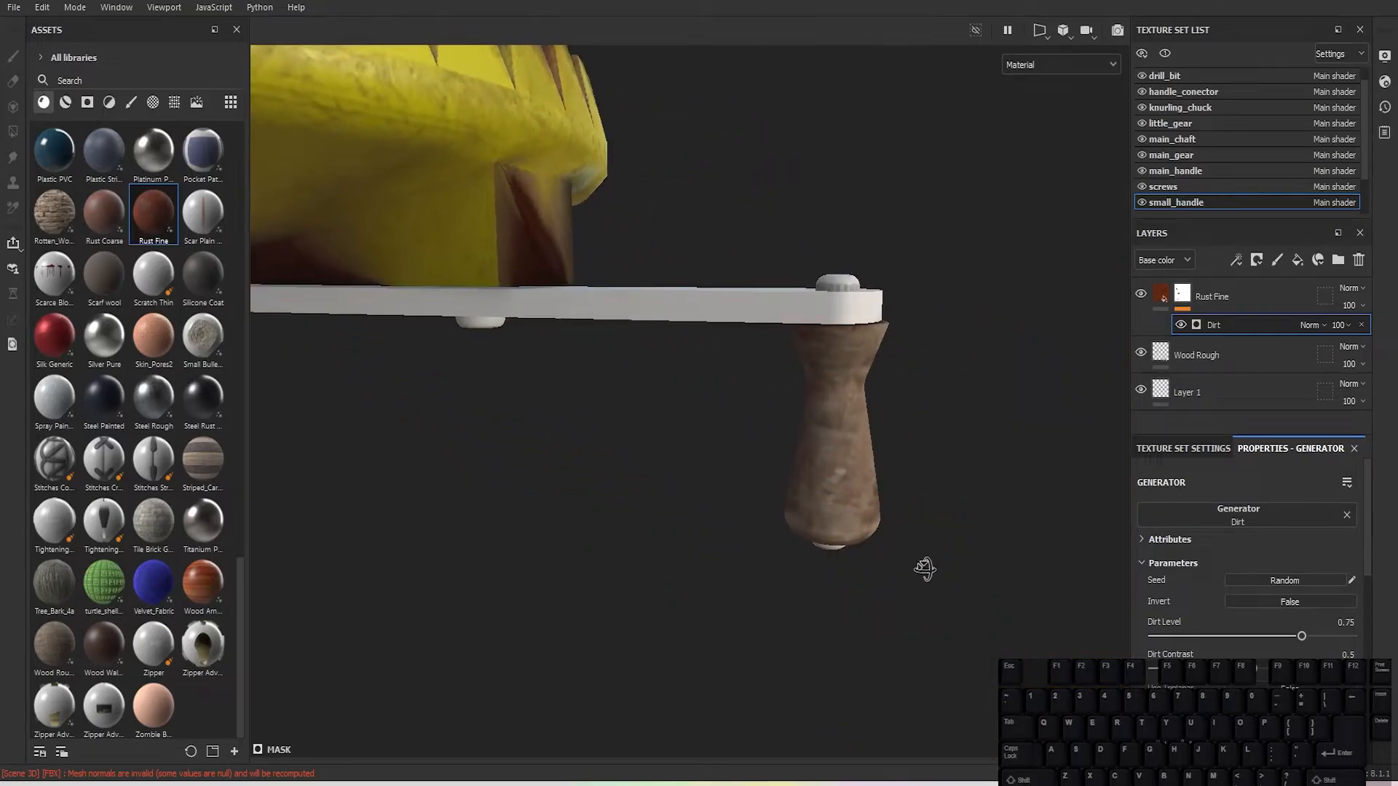
# Step: Add a second Rust Fine layer at the top of the small handle's layer stack and give it a black mask
pyautogui.moveTo(172, 233); pyautogui.dragTo(1258, 276)
pyautogui.click(1259, 264)
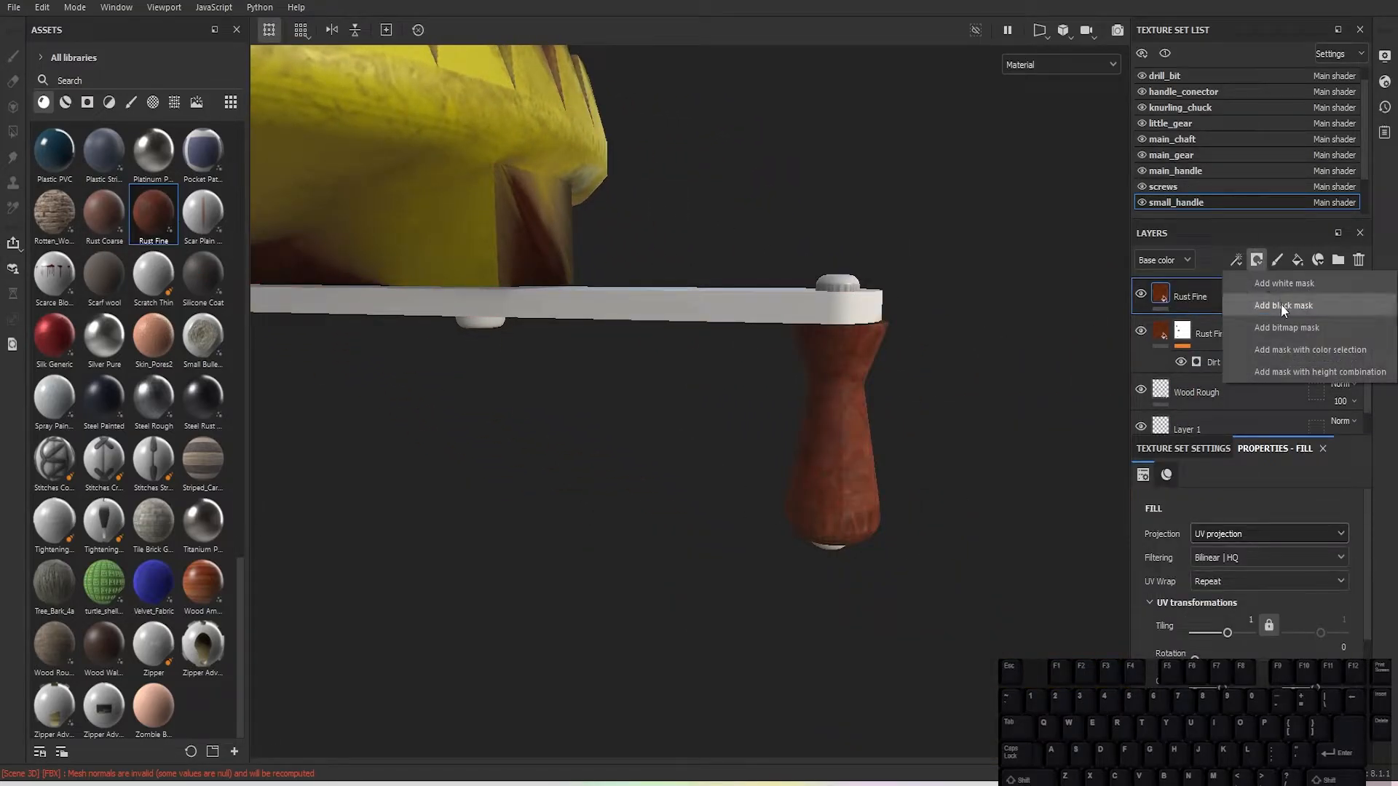
pyautogui.click(1281, 303)
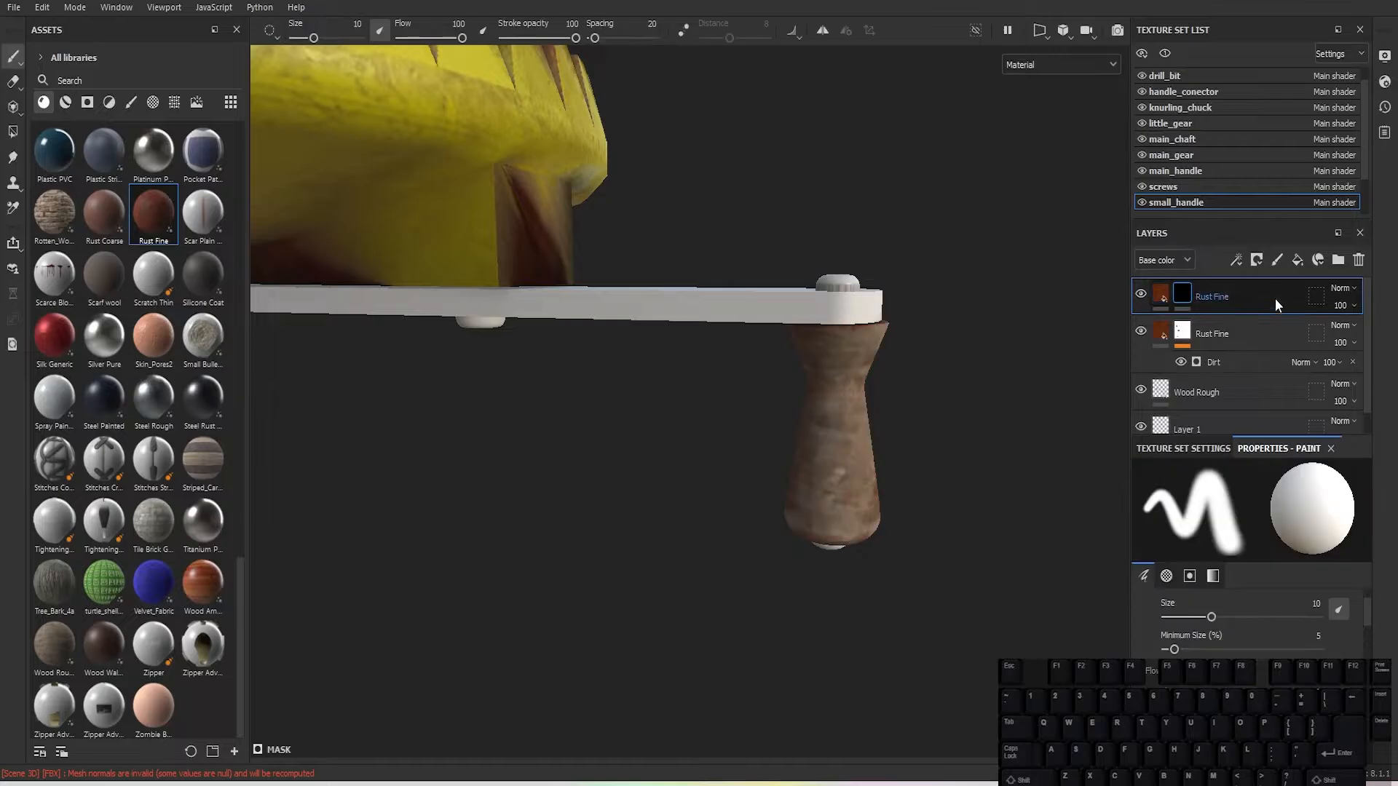
pyautogui.click(1242, 260)
pyautogui.click(1243, 259)
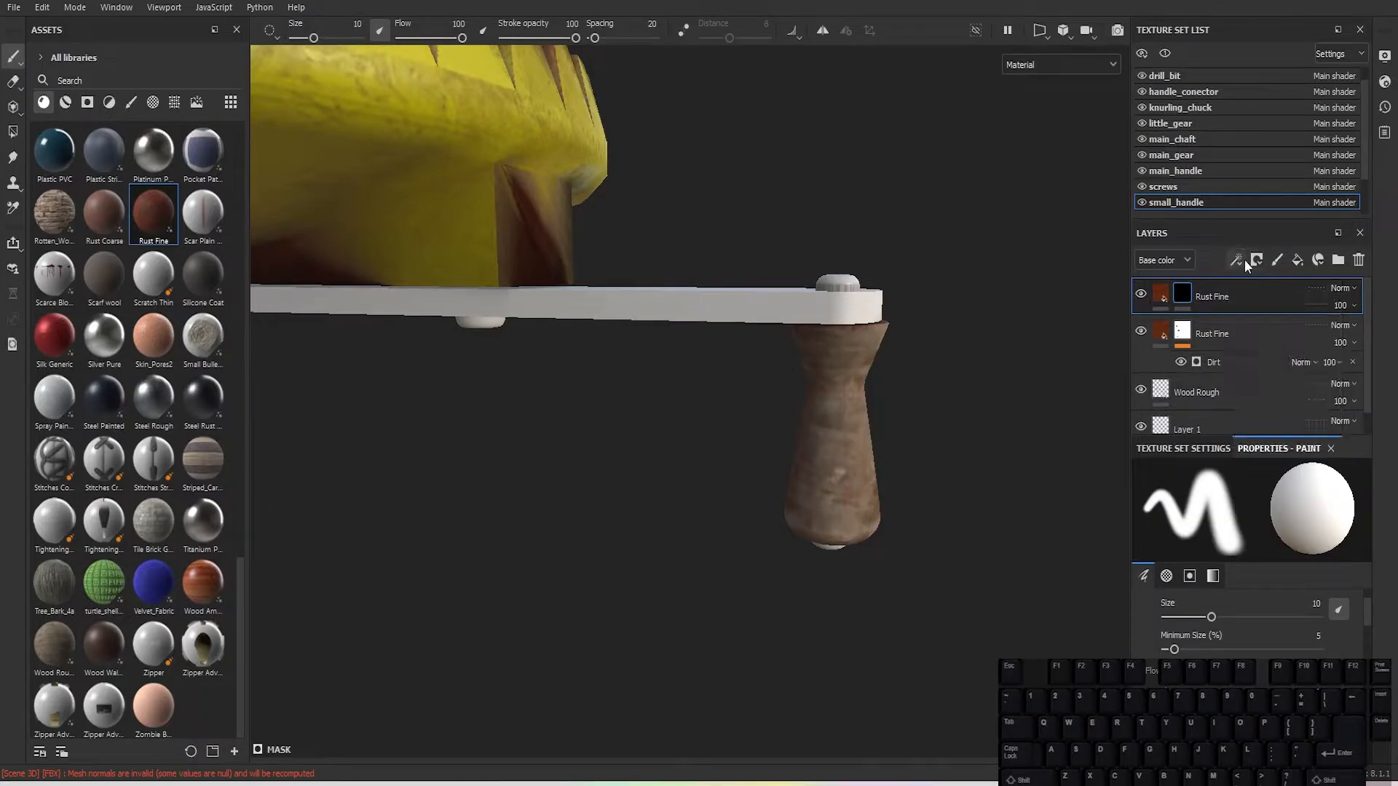
# Step: Drive the top Rust Fine layer's mask with a Metal Edge Wear generator and set its wear level to 0.41
pyautogui.click(1244, 259)
pyautogui.click(1252, 283)
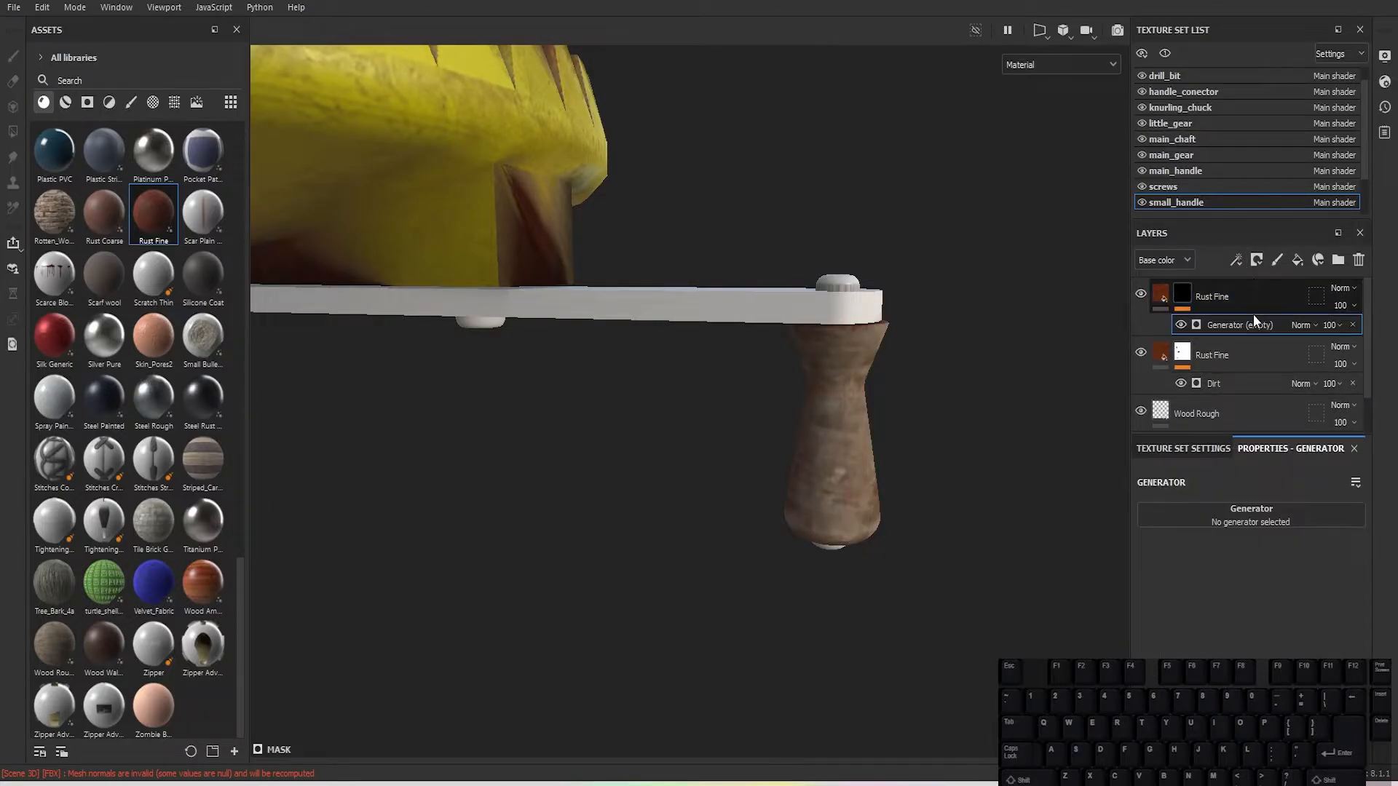
pyautogui.click(1250, 519)
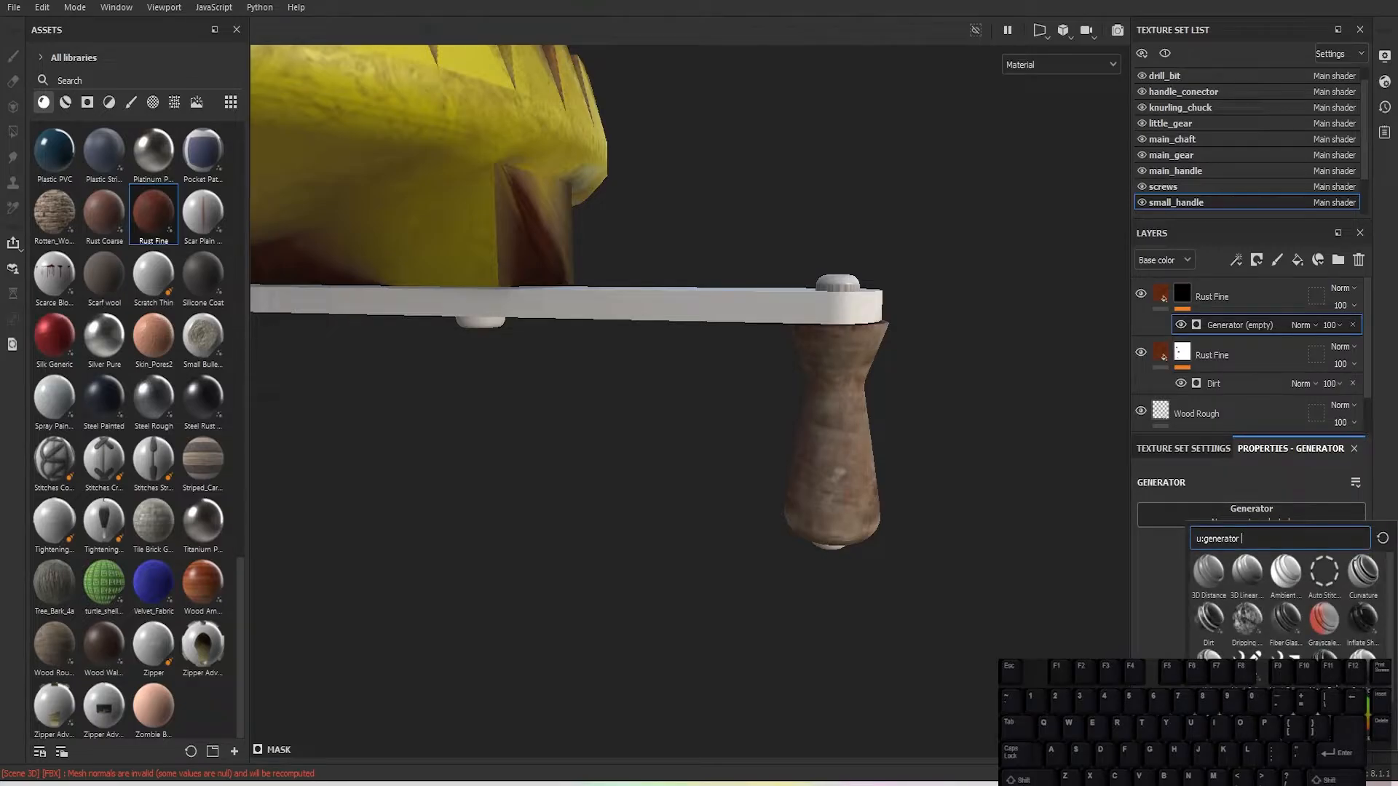
pyautogui.click(1323, 666)
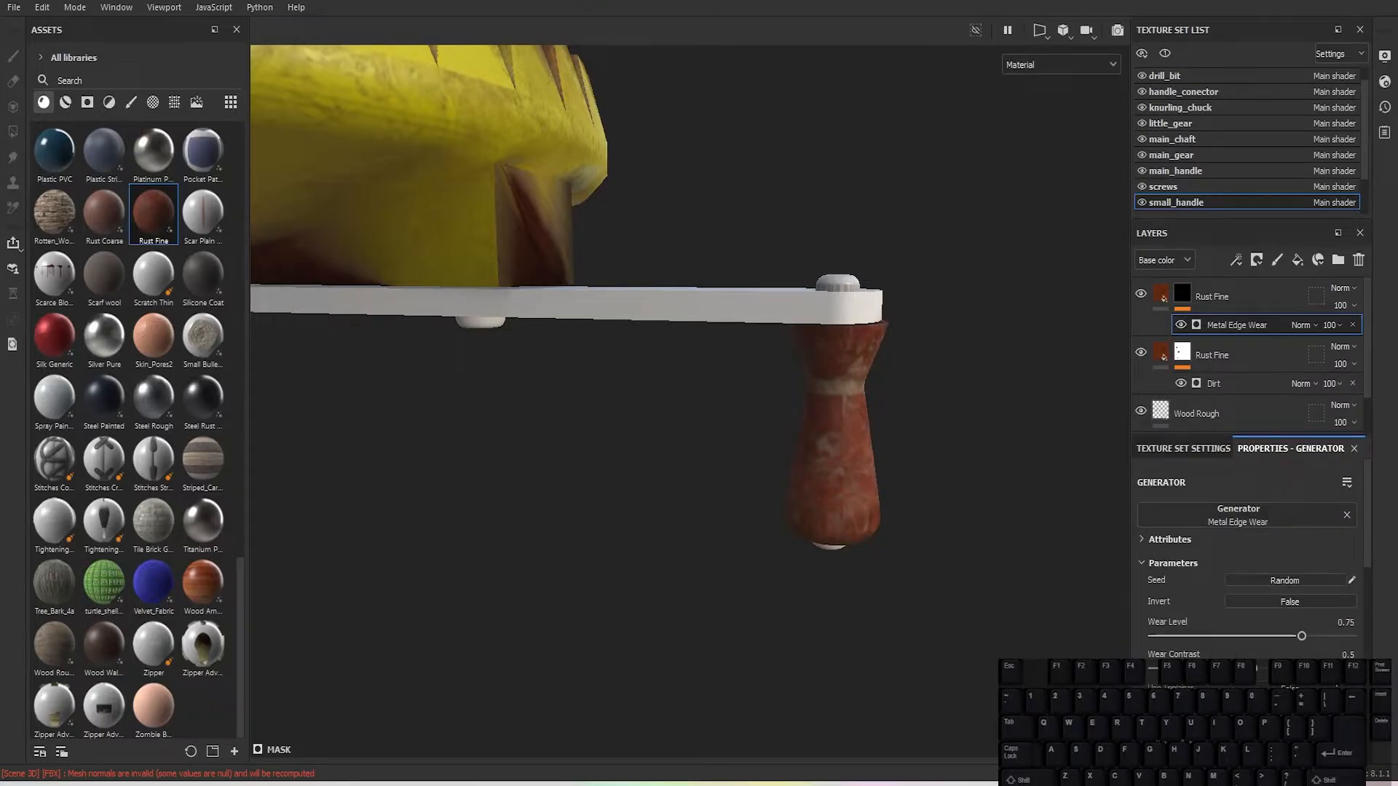
pyautogui.click(1220, 637)
pyautogui.moveTo(1228, 638); pyautogui.dragTo(1235, 639)
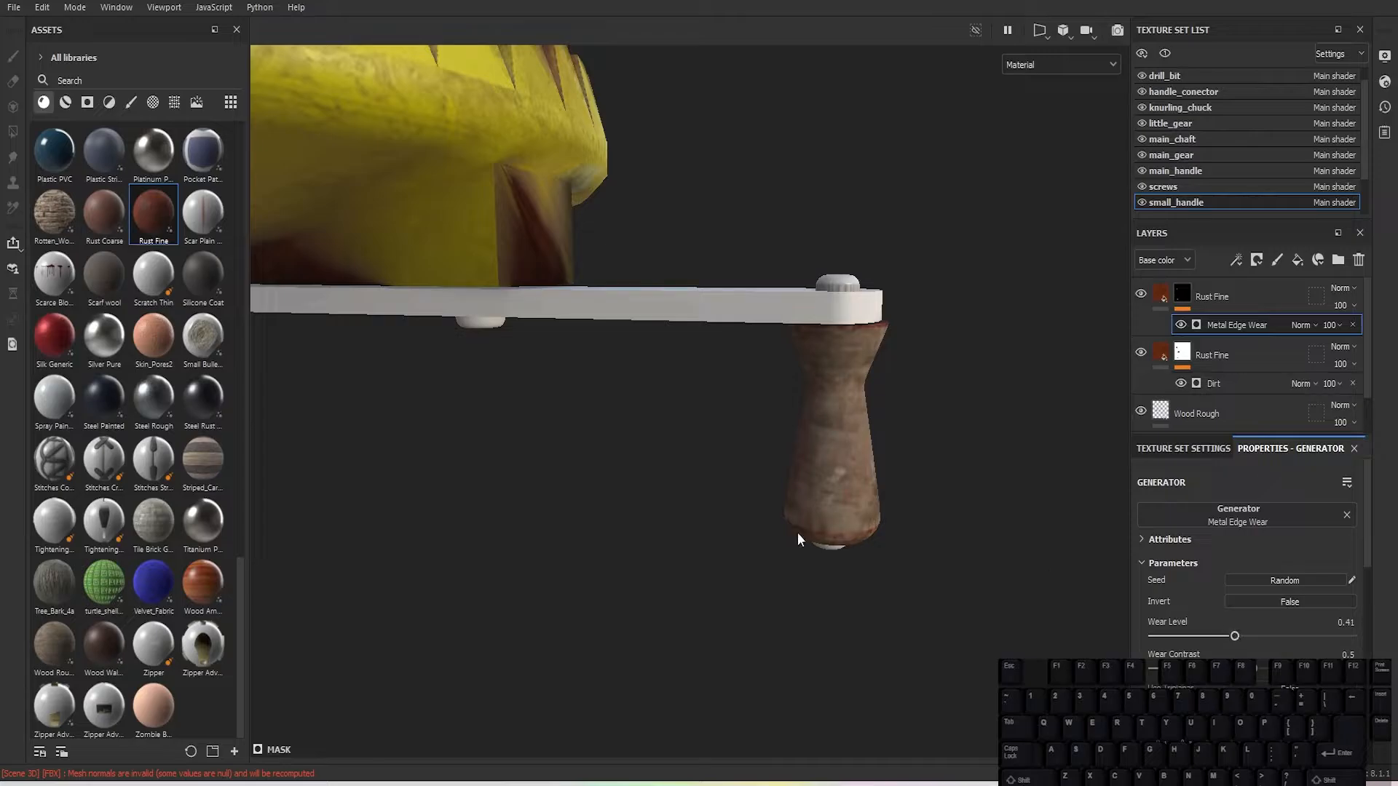
# Step: Apply the Iron Raw Damaged material to the crank lever between the main gear and the small handle
pyautogui.scroll(-5, 752, 517)
pyautogui.keyDown('alt'); pyautogui.moveTo(733, 491); pyautogui.dragTo(715, 377); pyautogui.keyUp('alt')
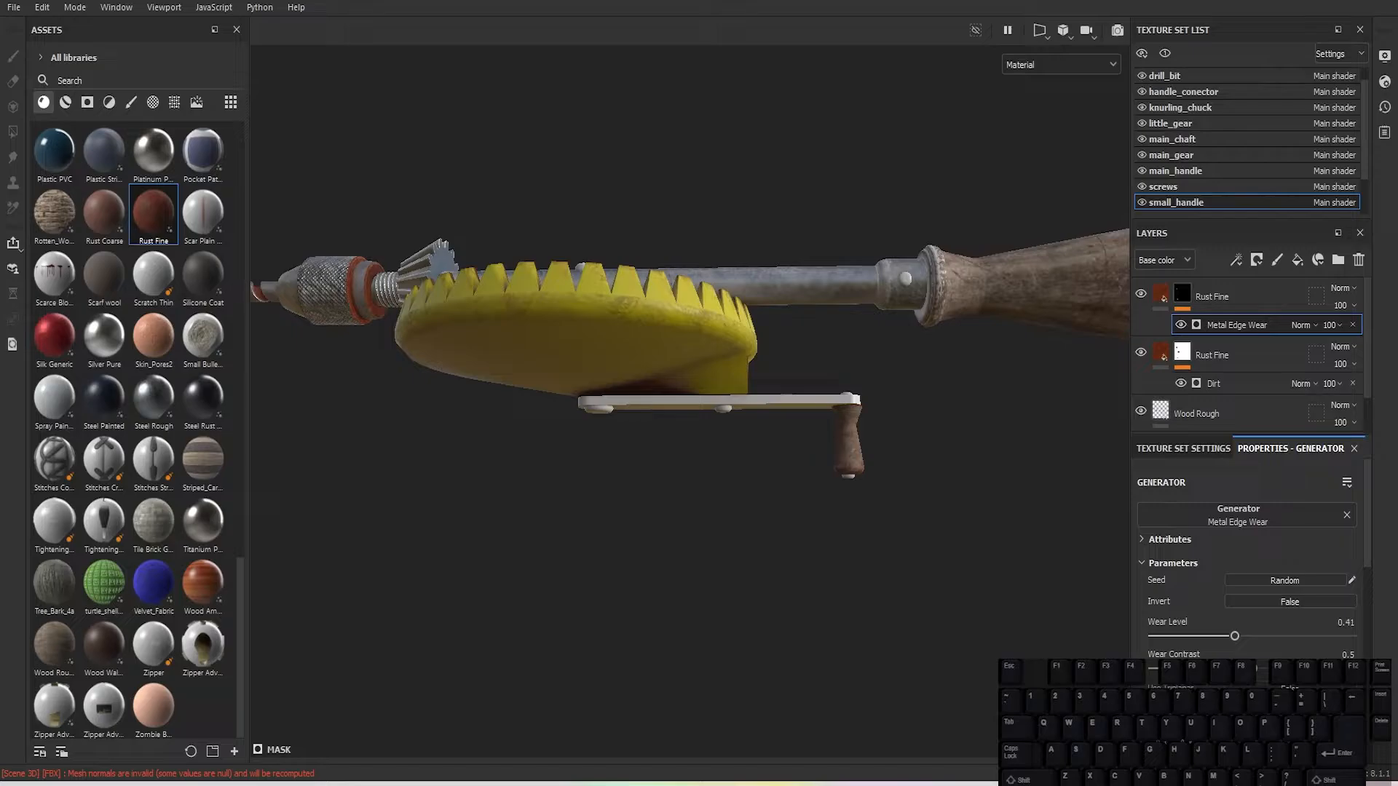
pyautogui.keyDown('alt'); pyautogui.moveTo(897, 551); pyautogui.dragTo(643, 258); pyautogui.keyUp('alt')
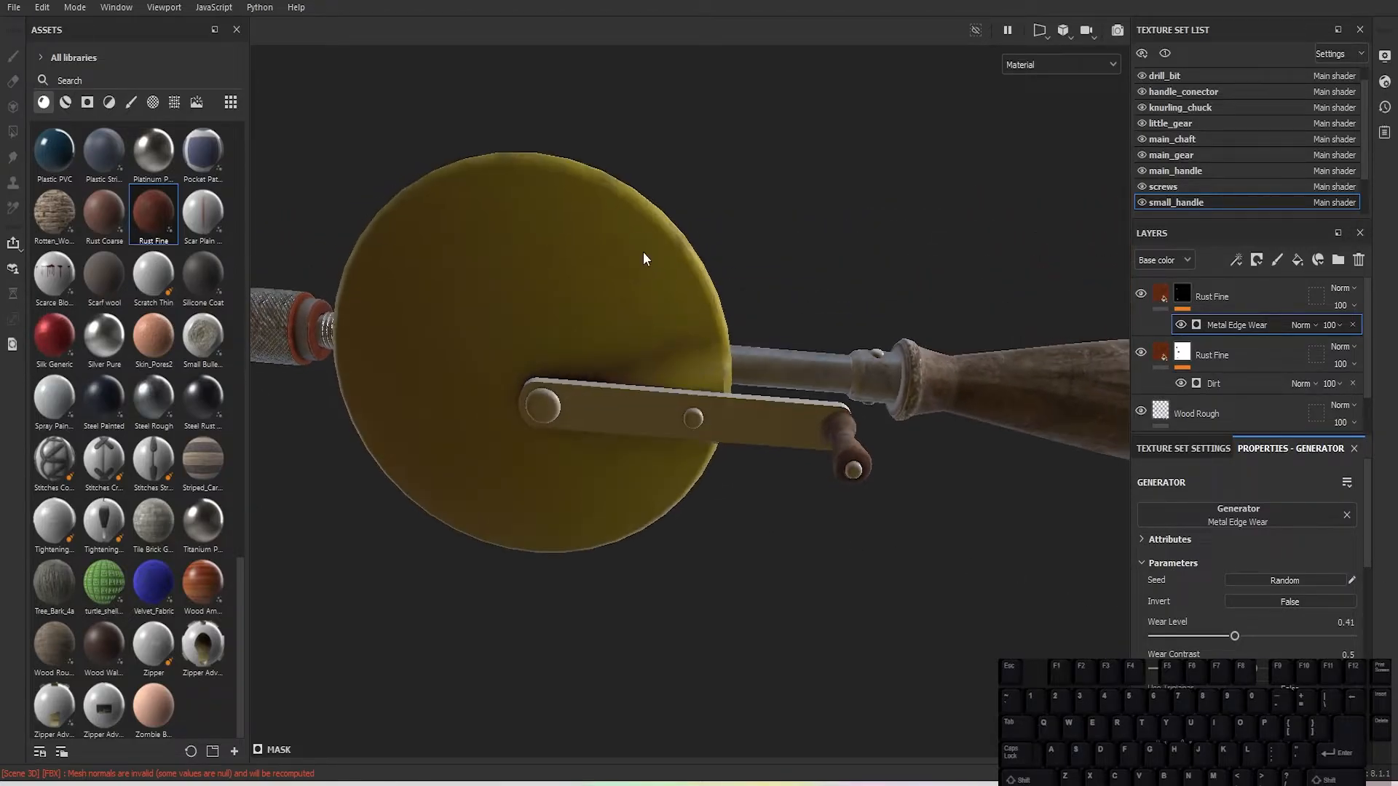
pyautogui.scroll(3, 797, 525)
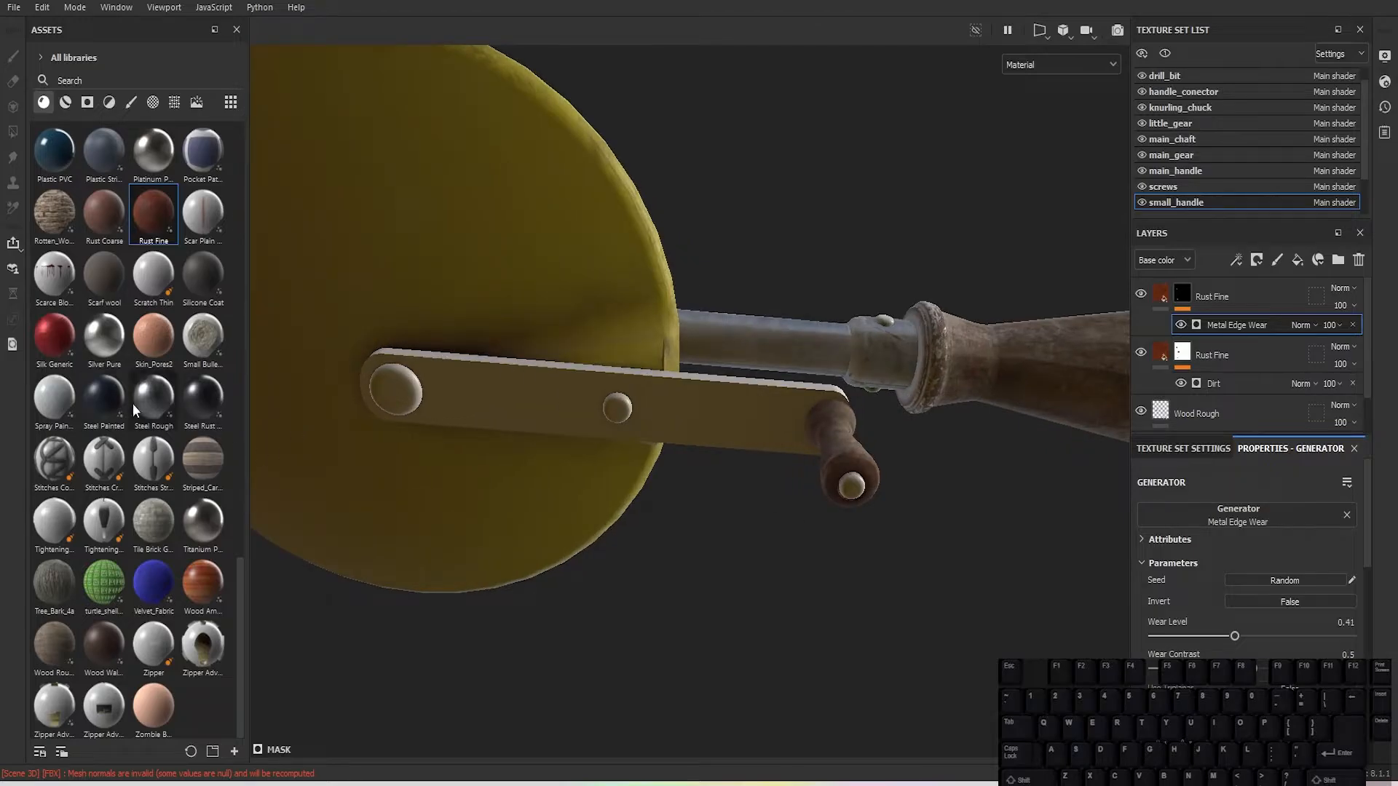
pyautogui.scroll(10, 194, 379)
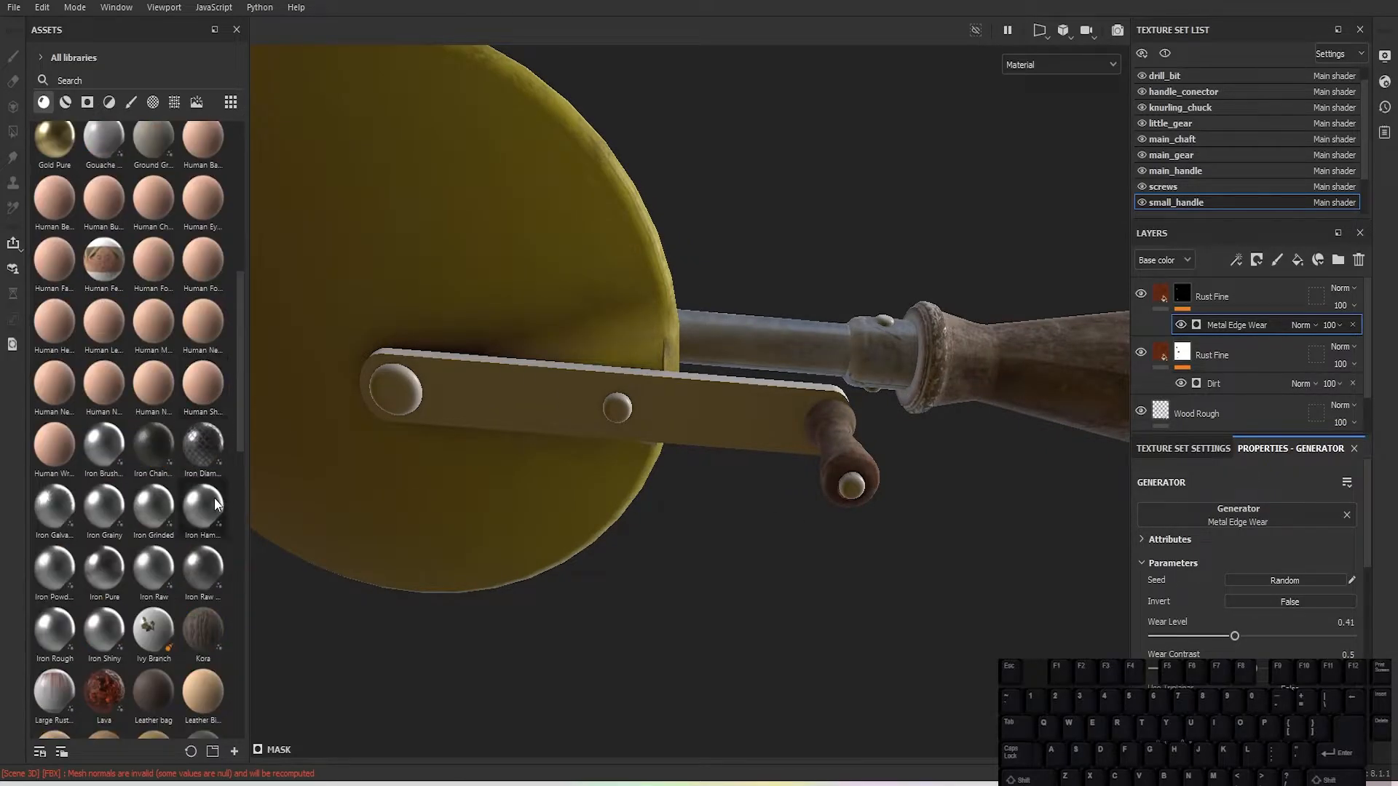
pyautogui.moveTo(214, 583)
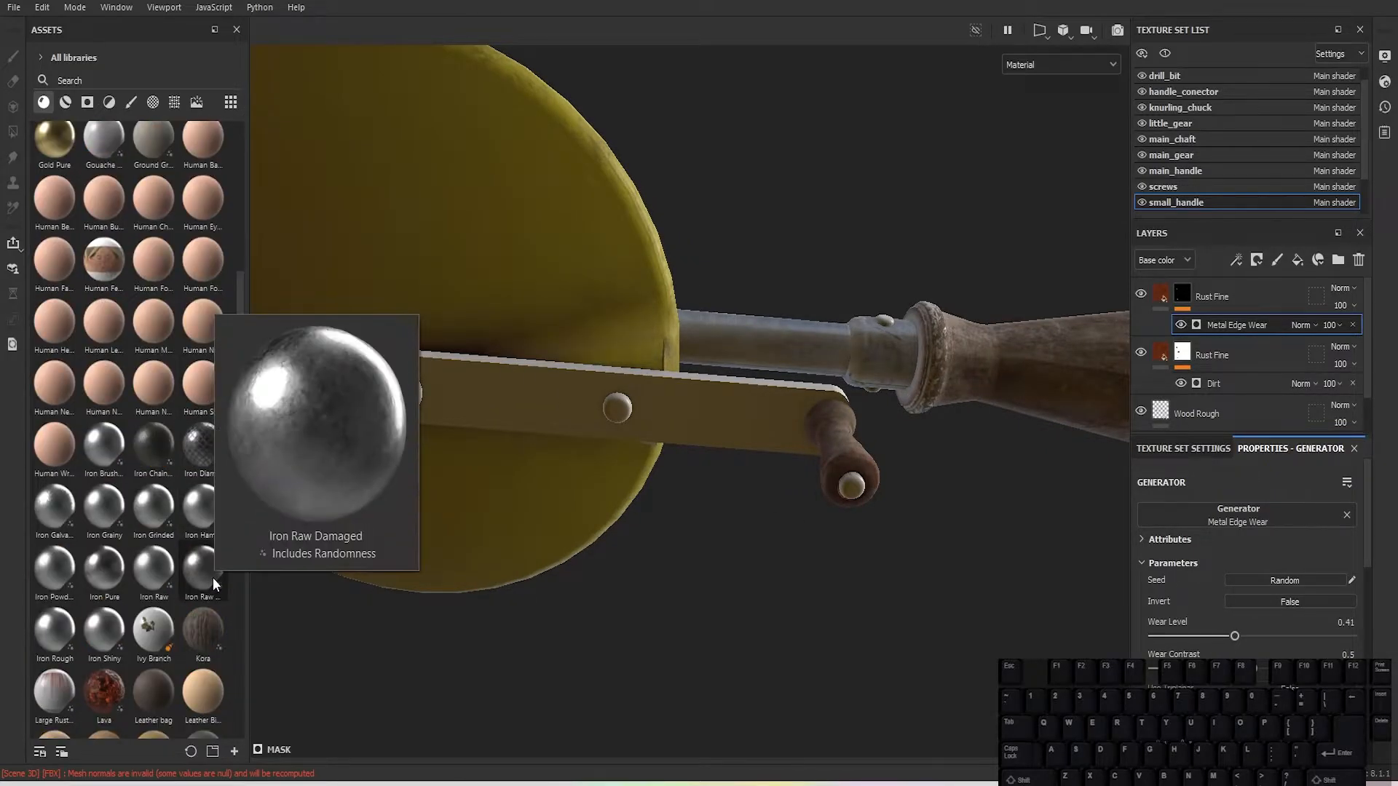
pyautogui.moveTo(213, 578); pyautogui.dragTo(721, 374)
pyautogui.scroll(2, 745, 405)
# Step: Add a Plastic Matte Pure layer above the lever's Iron Raw Damaged layer and sample its base color from the yellow gear
pyautogui.scroll(-10, 142, 281)
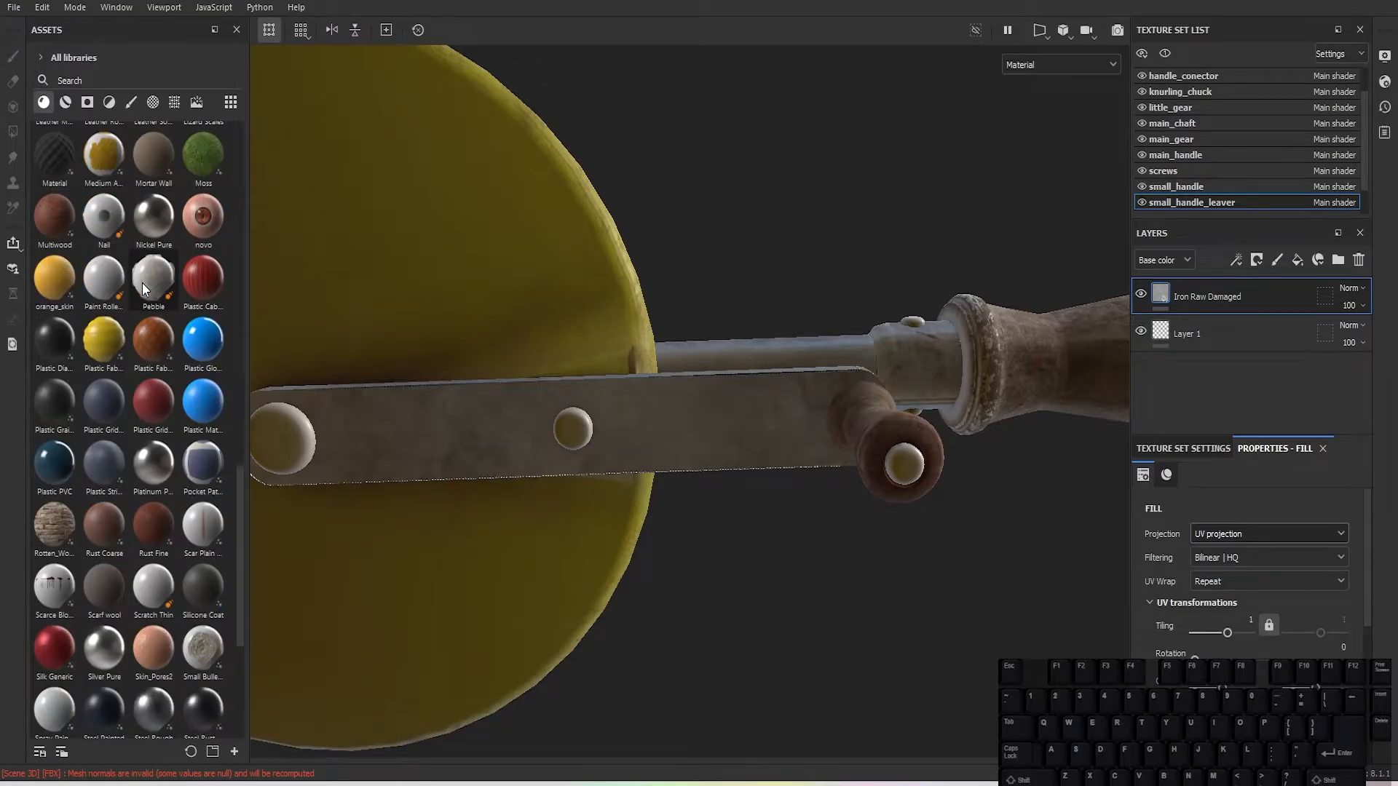
pyautogui.scroll(5, 142, 288)
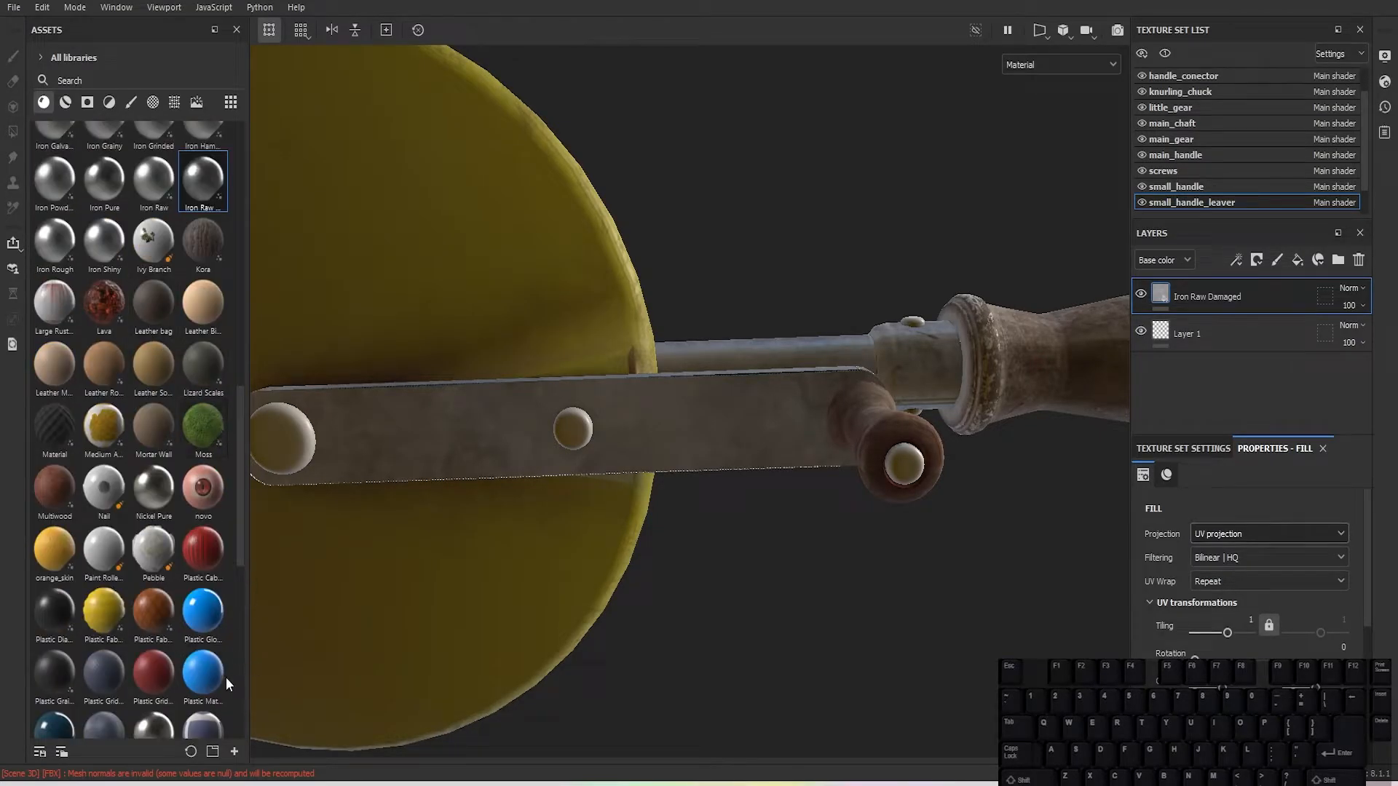
pyautogui.moveTo(226, 677); pyautogui.dragTo(1229, 289)
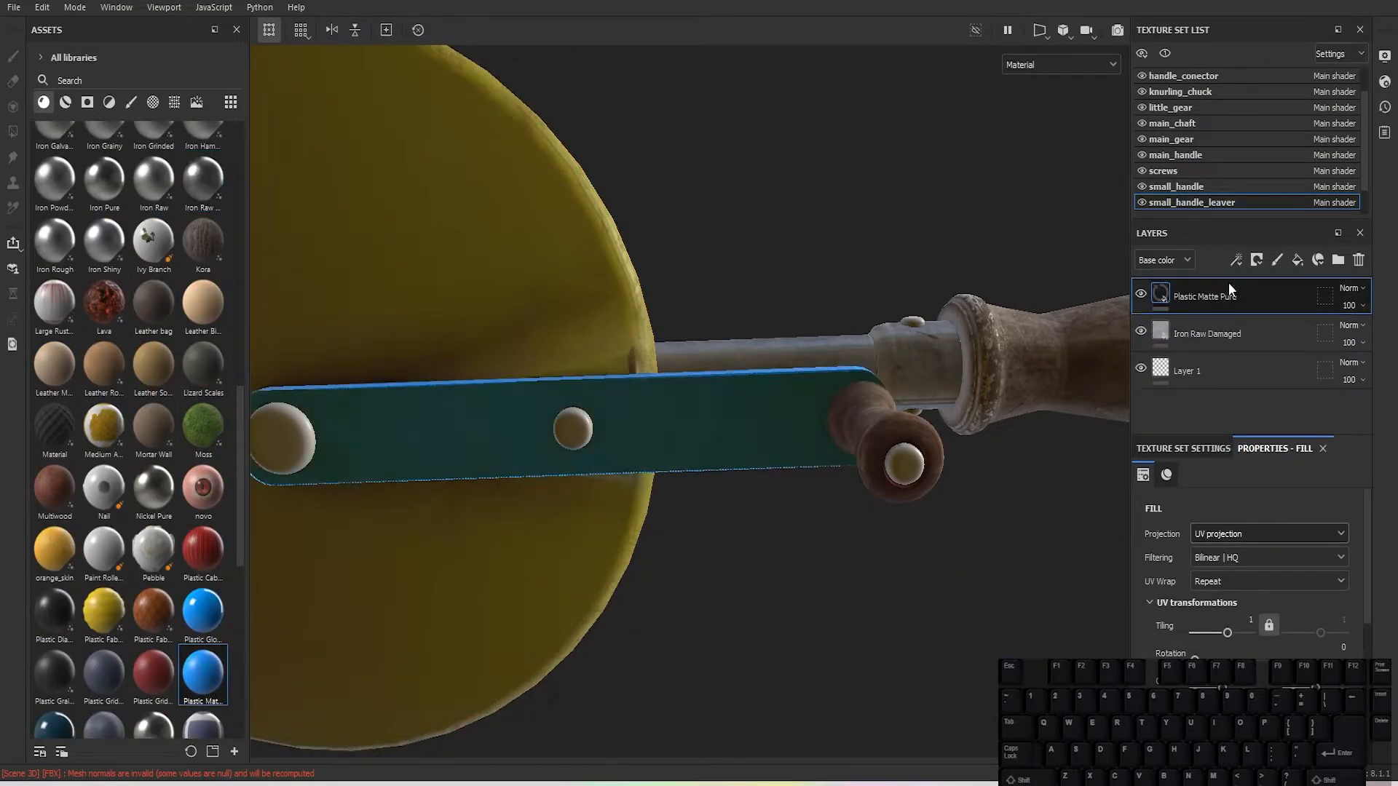
pyautogui.scroll(-1, 1270, 621)
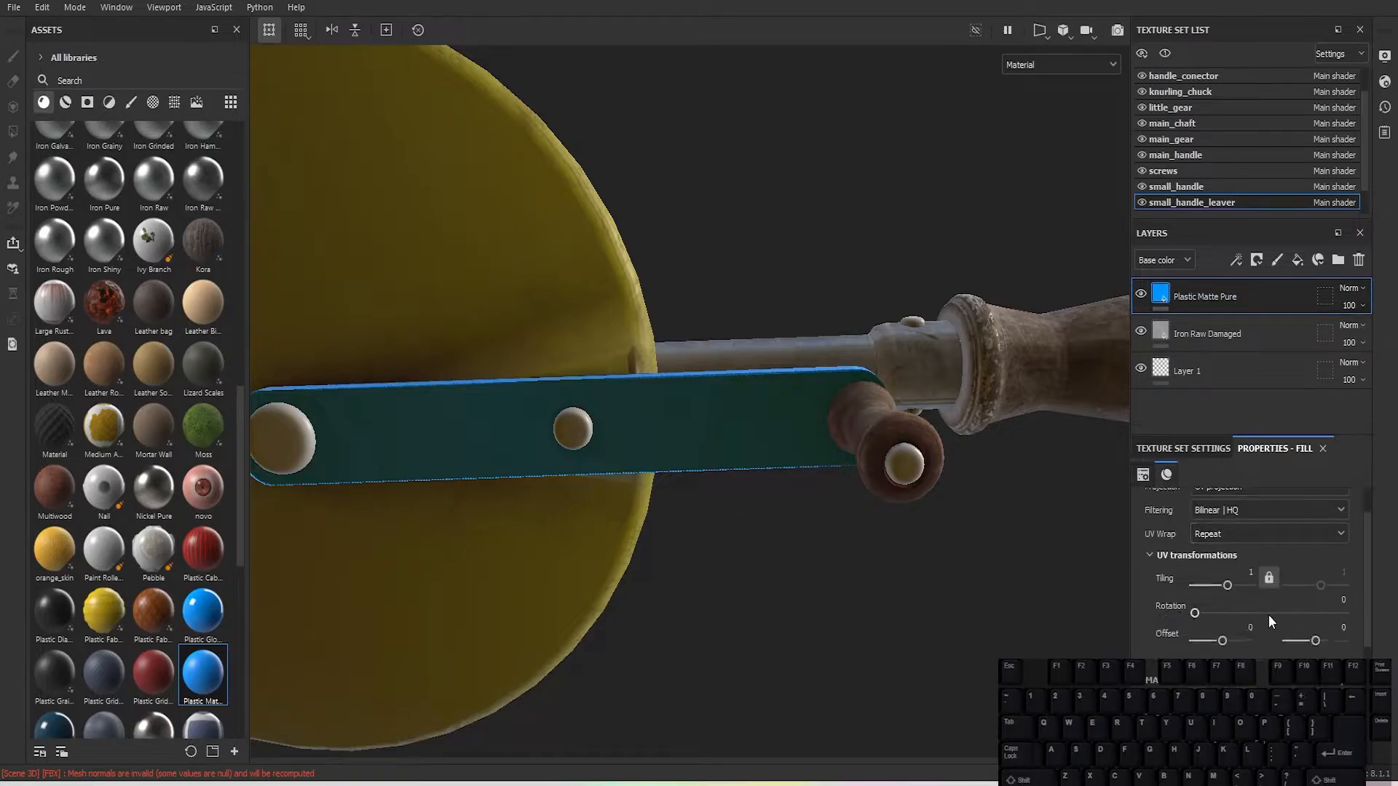
pyautogui.scroll(-3, 1270, 621)
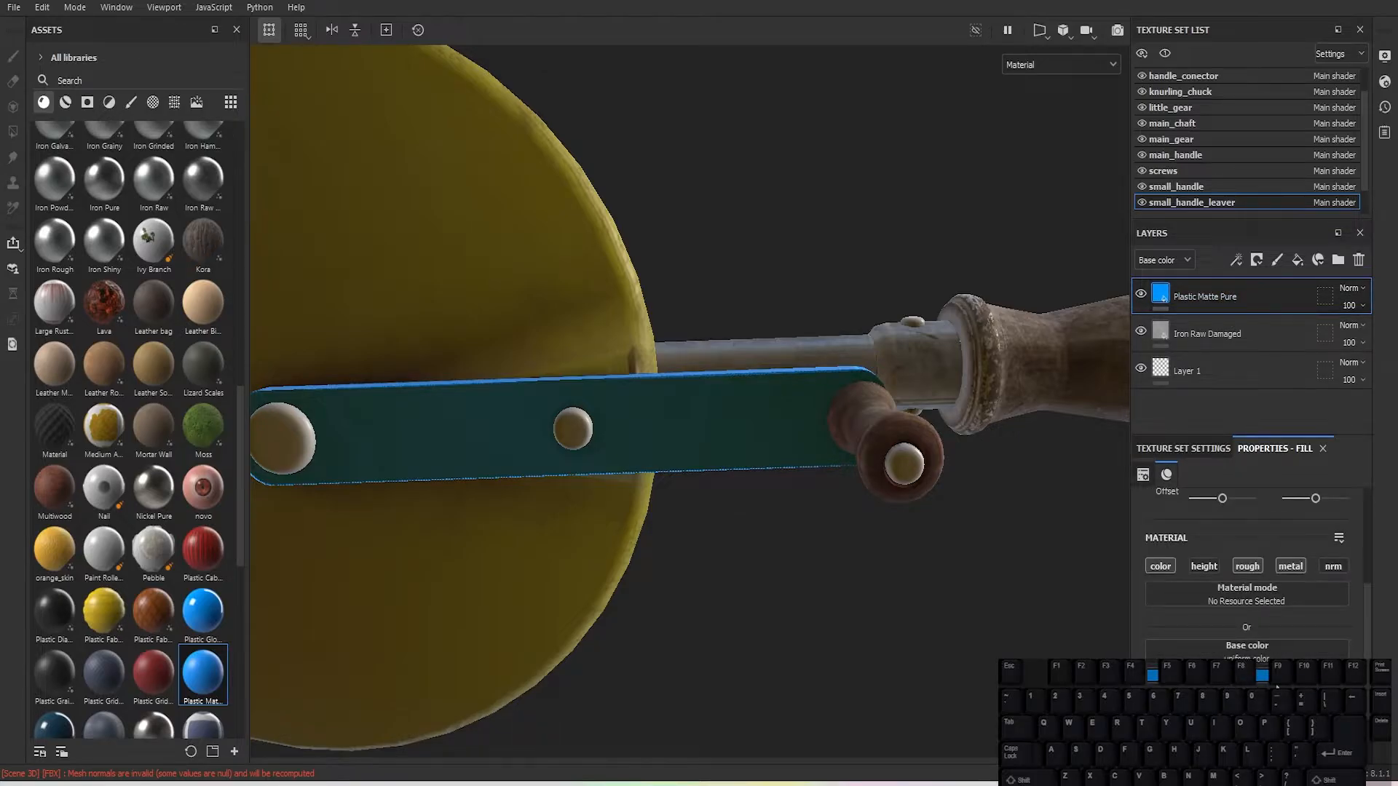
pyautogui.click(470, 281)
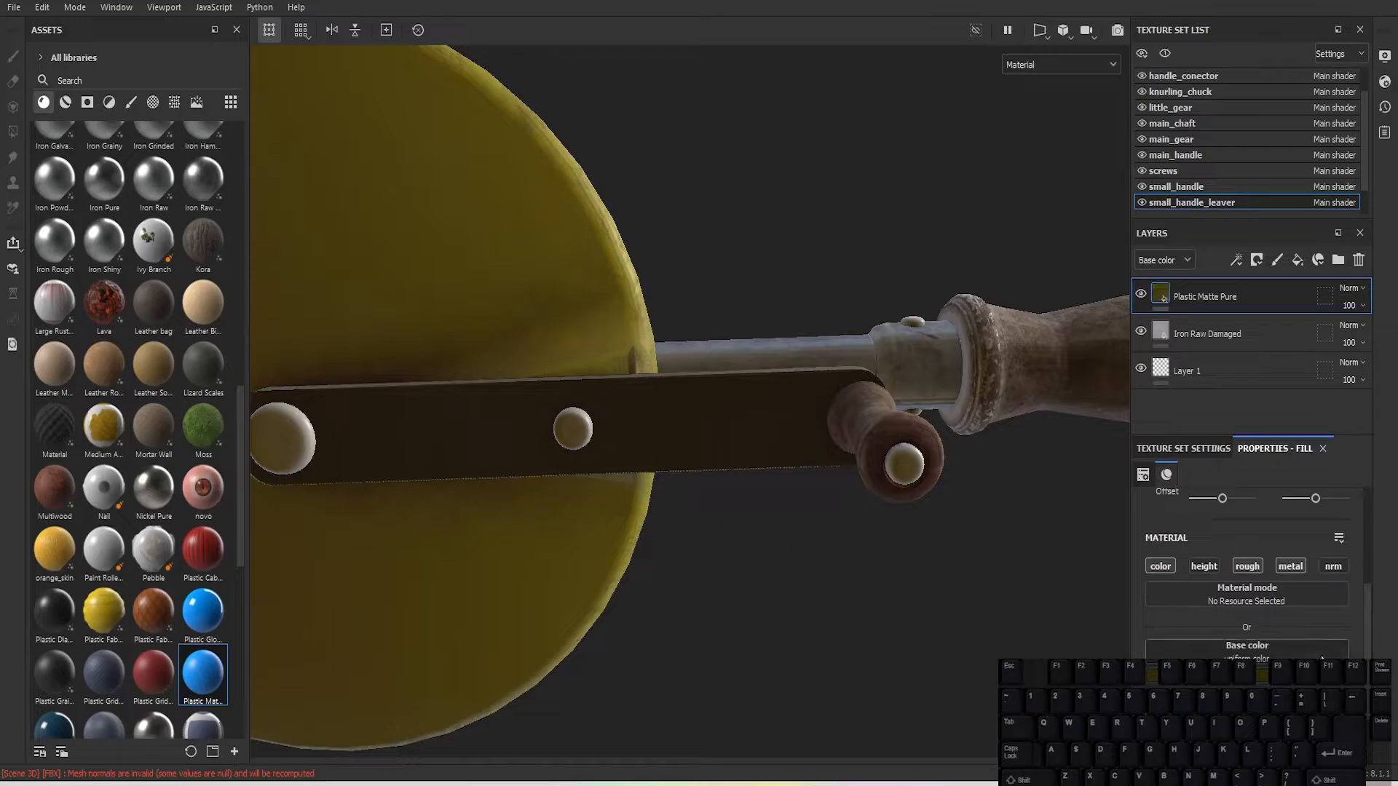
# Step: Brighten the lever's Plastic Matte Pure base color to a yellow-green close to the main gear's paint
pyautogui.click(1306, 685)
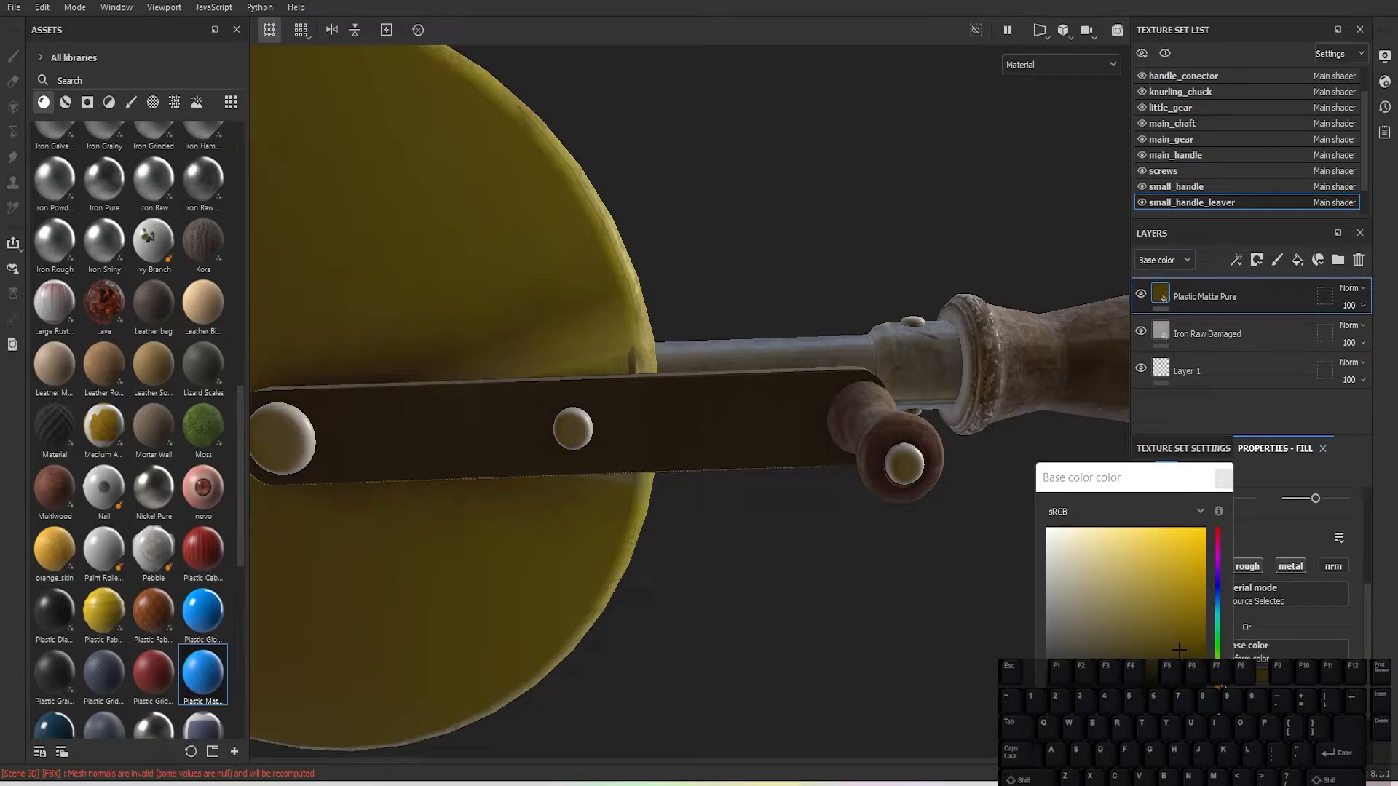
pyautogui.moveTo(1180, 650); pyautogui.dragTo(1215, 583)
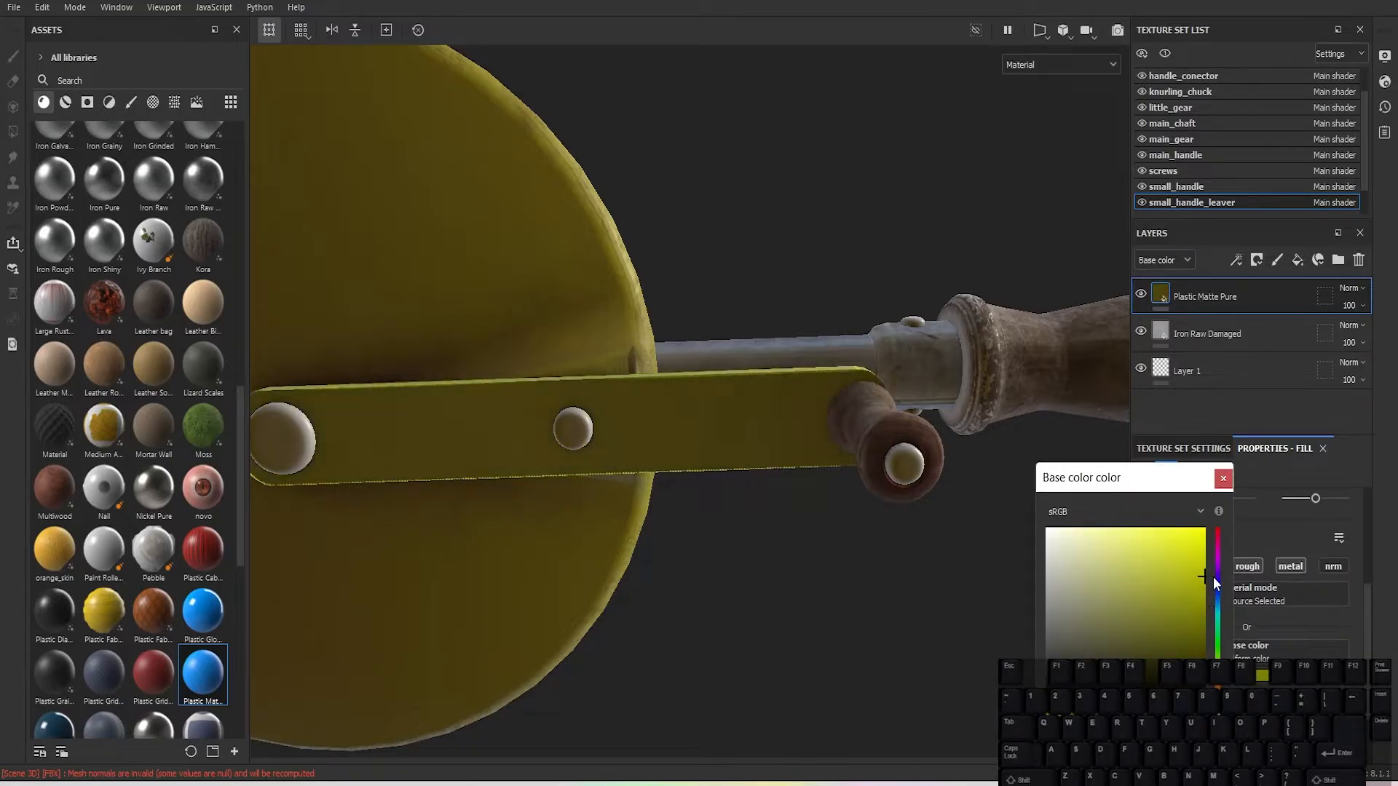
pyautogui.keyDown('alt'); pyautogui.moveTo(758, 461); pyautogui.dragTo(764, 616); pyautogui.keyUp('alt')
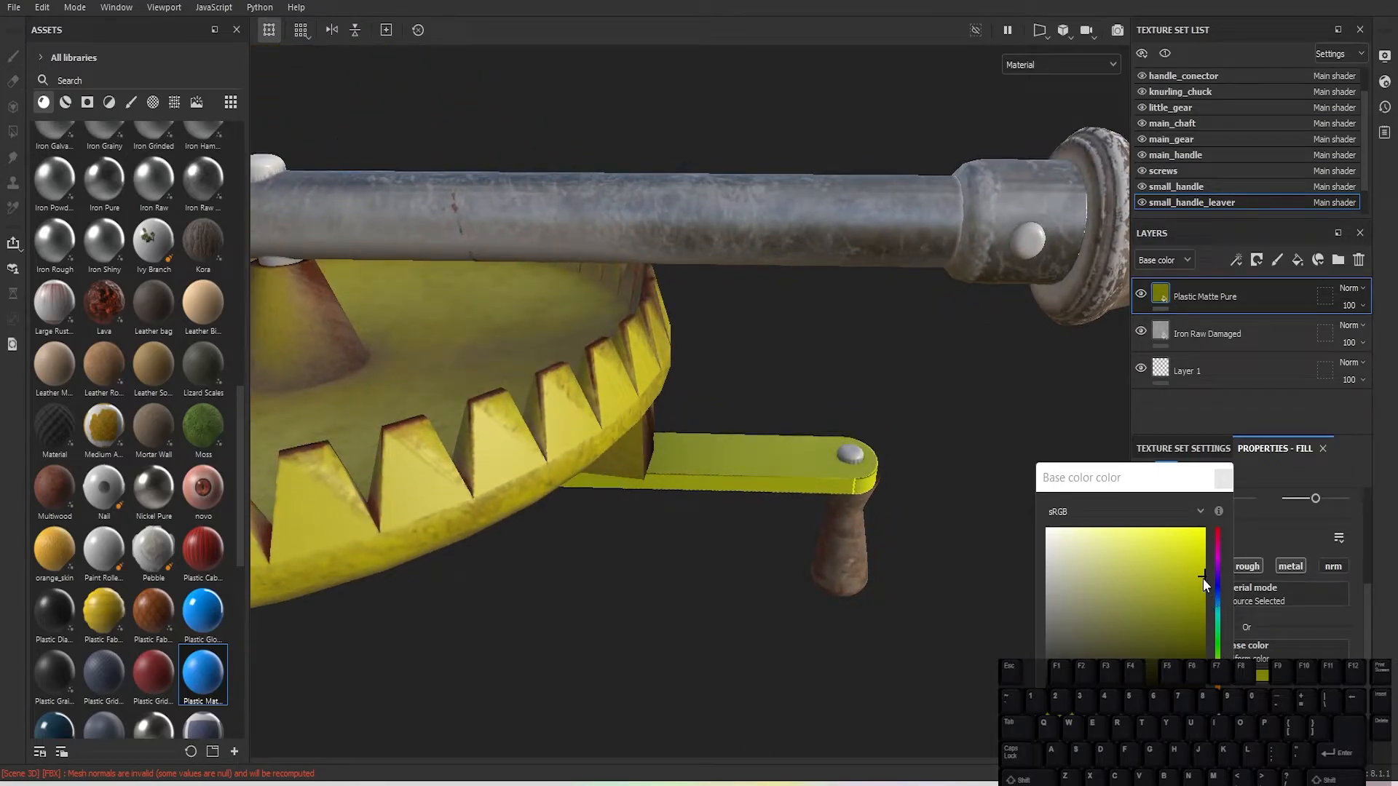
pyautogui.moveTo(1205, 582); pyautogui.dragTo(1207, 611)
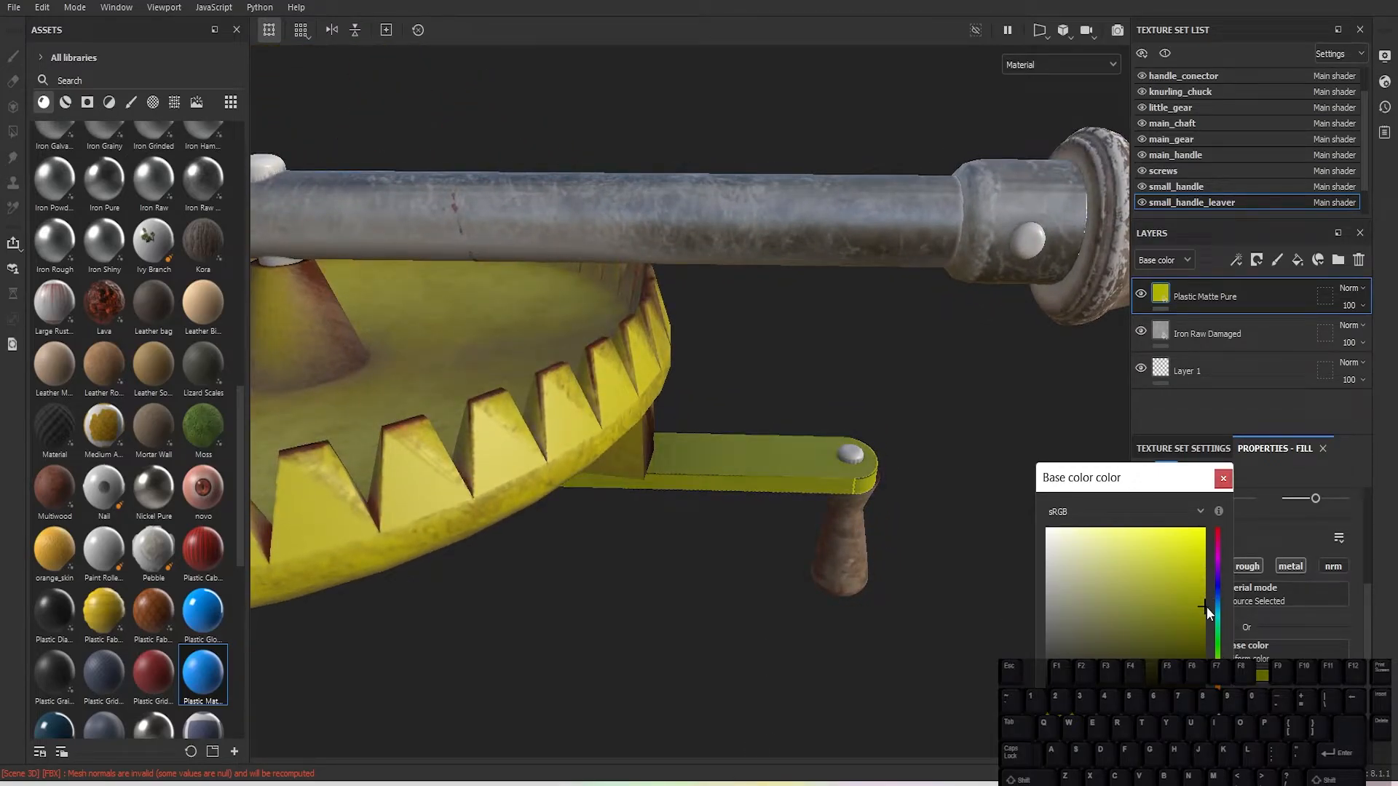
pyautogui.moveTo(1217, 671)
pyautogui.mouseDown()
pyautogui.moveTo(1218, 657)
pyautogui.moveTo(1223, 683)
pyautogui.mouseUp()
pyautogui.scroll(-3, 809, 511)
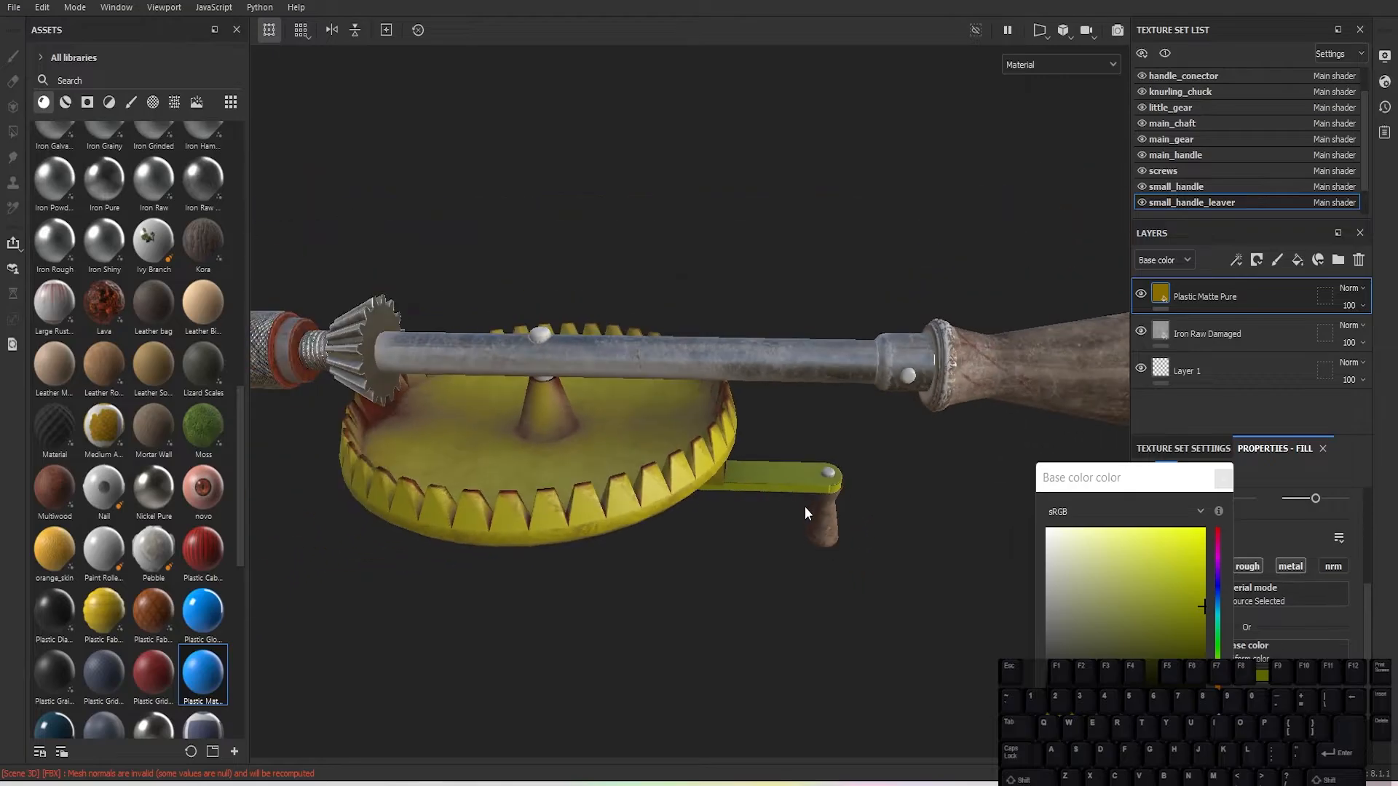
pyautogui.keyDown('alt'); pyautogui.moveTo(805, 511); pyautogui.dragTo(801, 228); pyautogui.keyUp('alt')
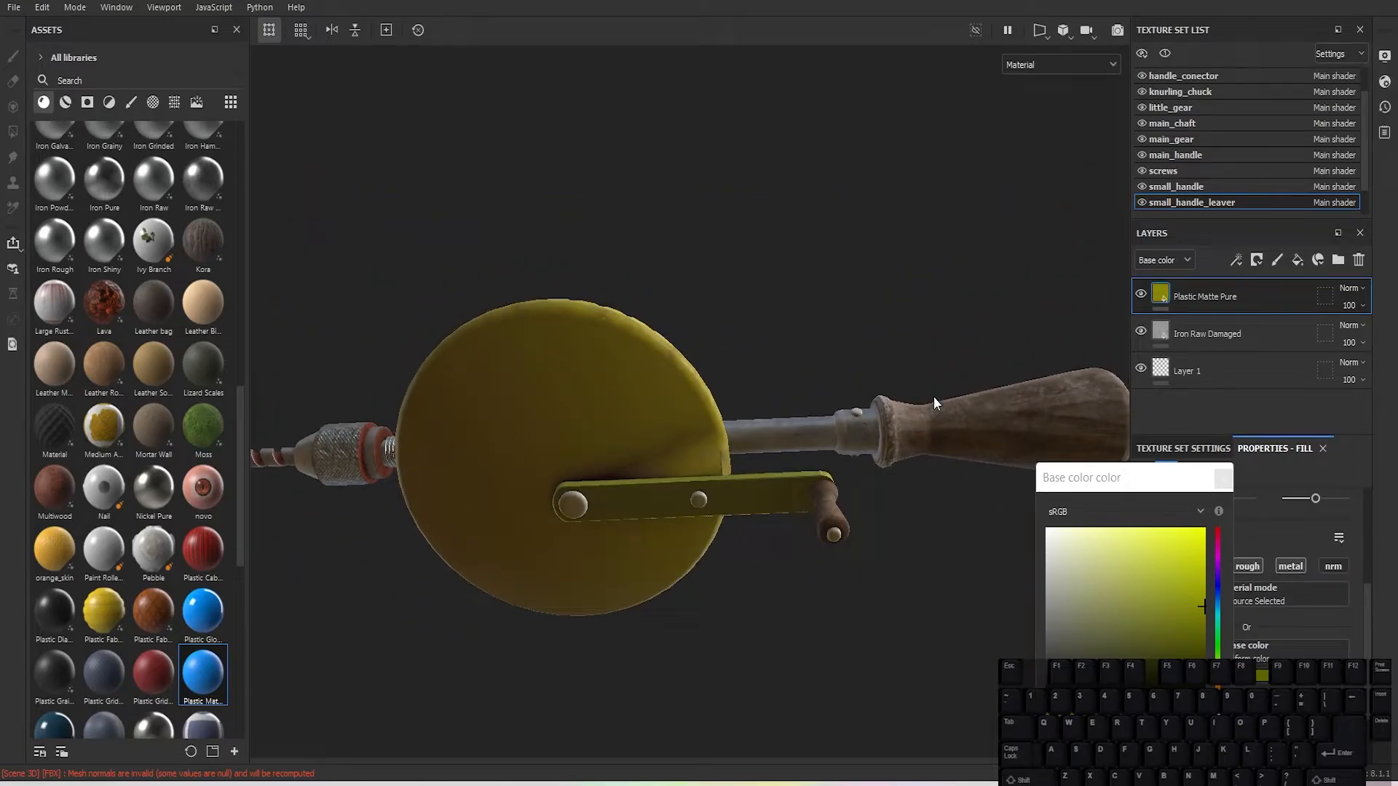
pyautogui.click(1224, 478)
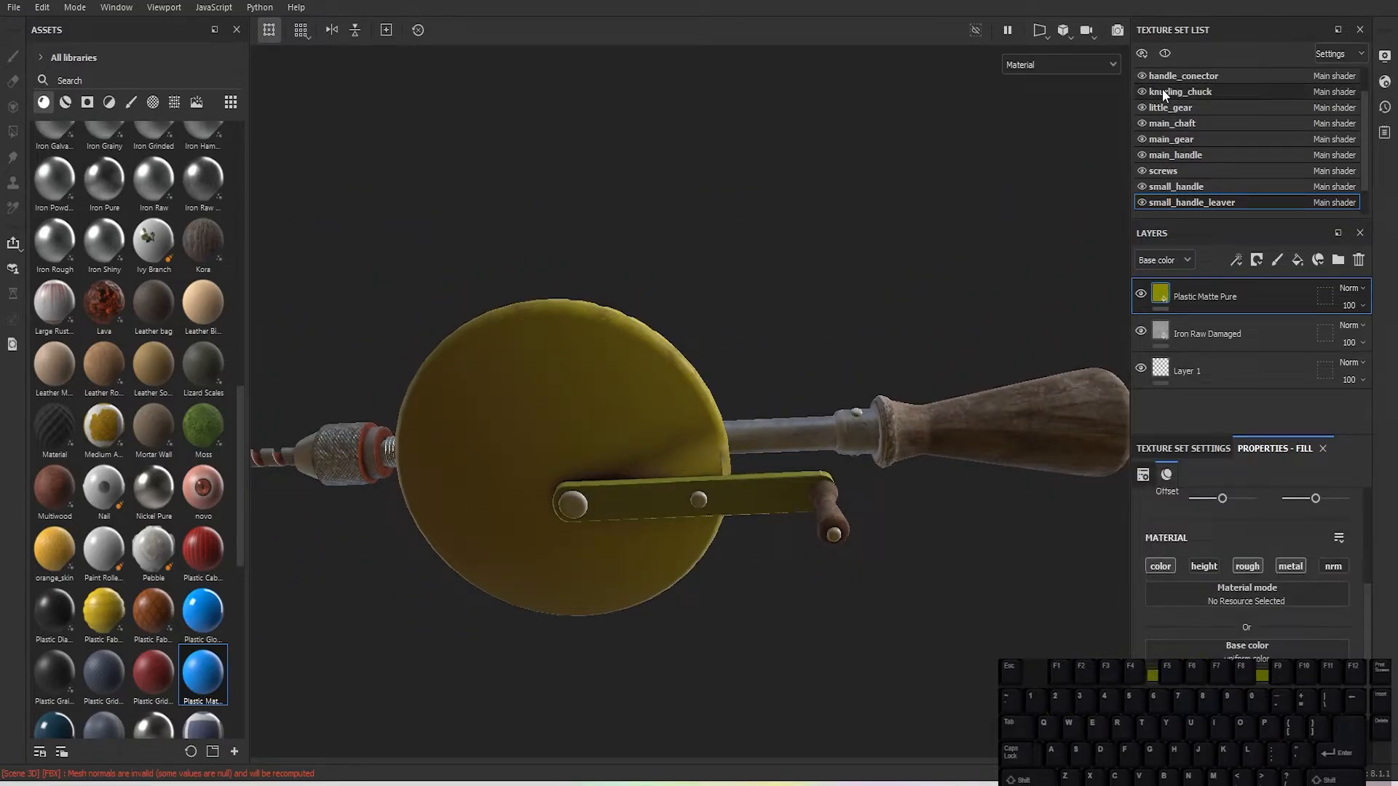
# Step: Copy the base color hex code A39C01 from the main_gear texture set's Plastic Matte Pure layer
pyautogui.click(1207, 138)
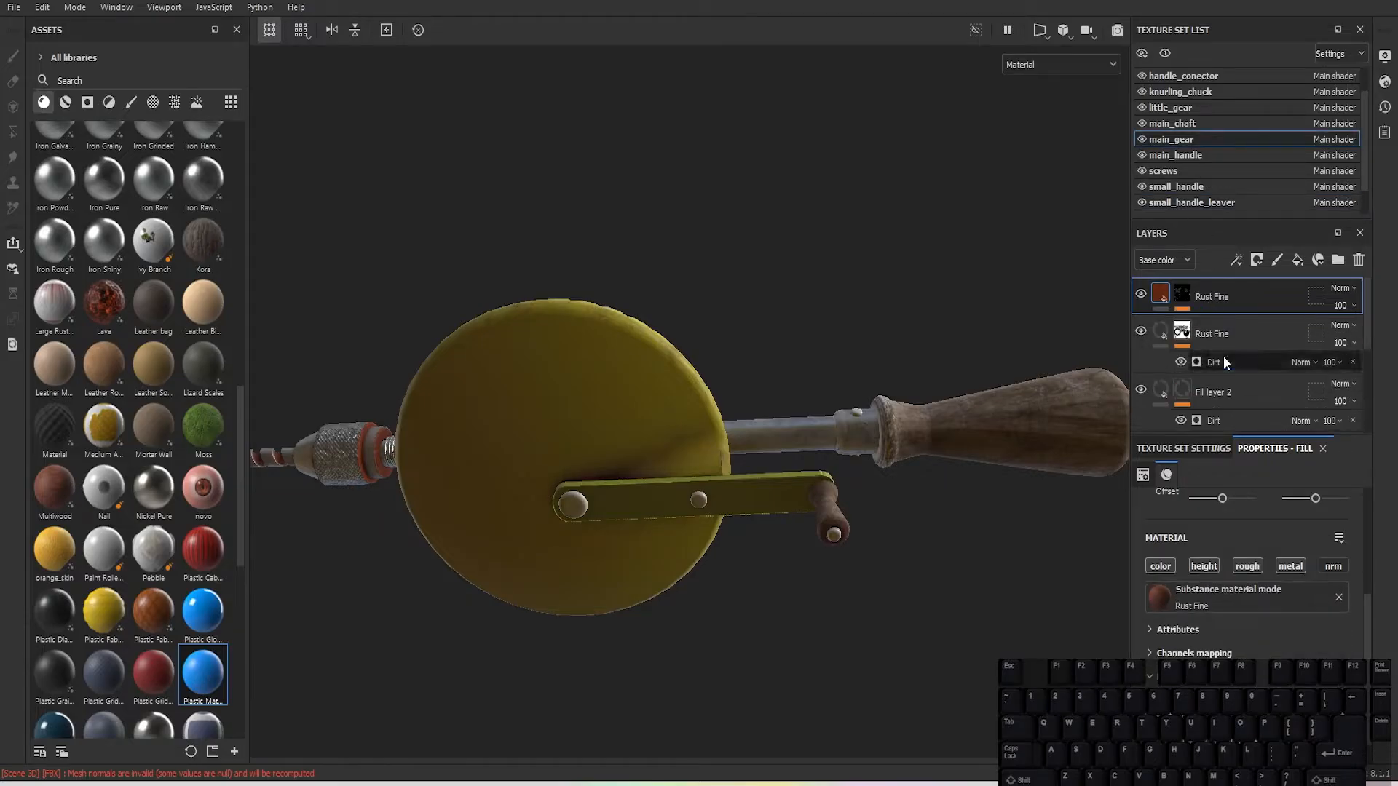
pyautogui.click(1210, 358)
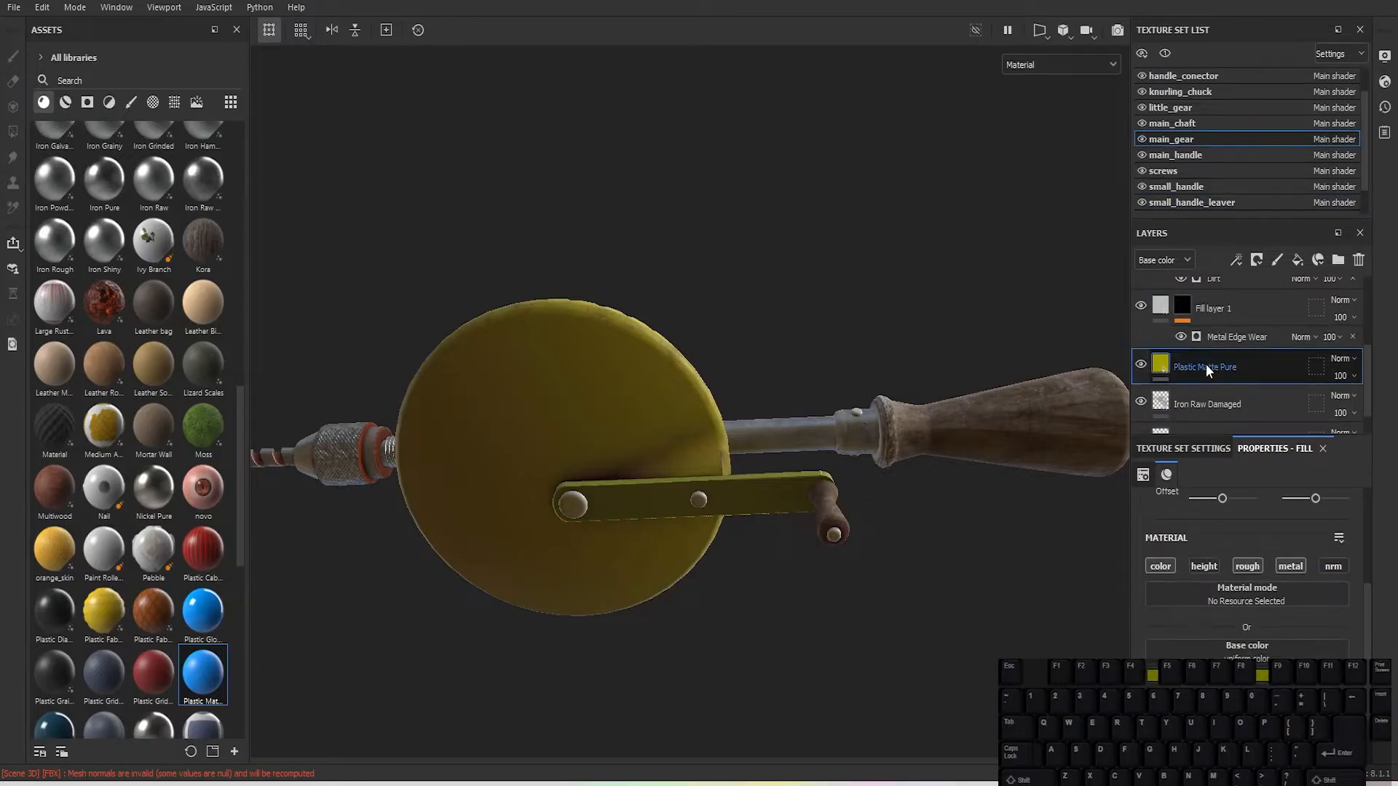
pyautogui.click(1263, 675)
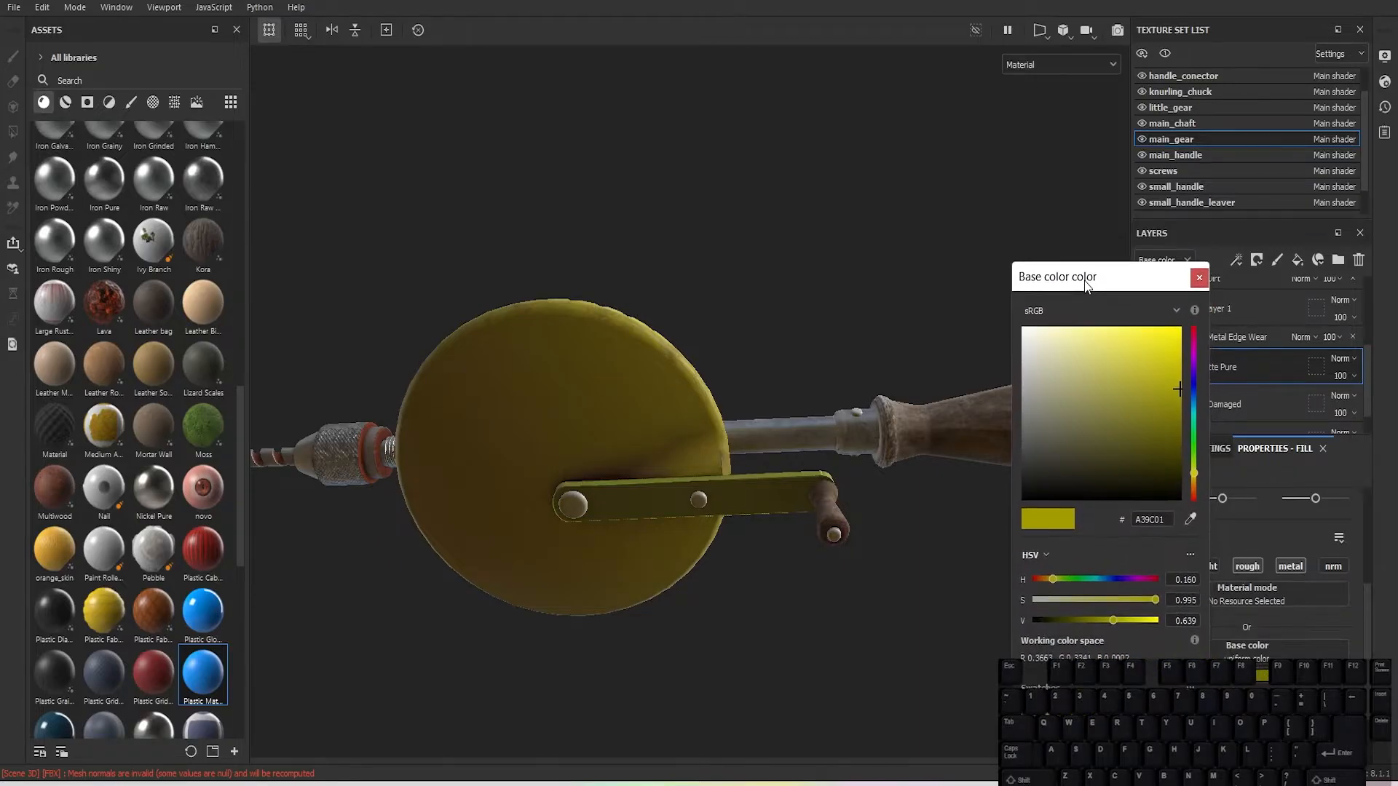
pyautogui.rightClick(1156, 517)
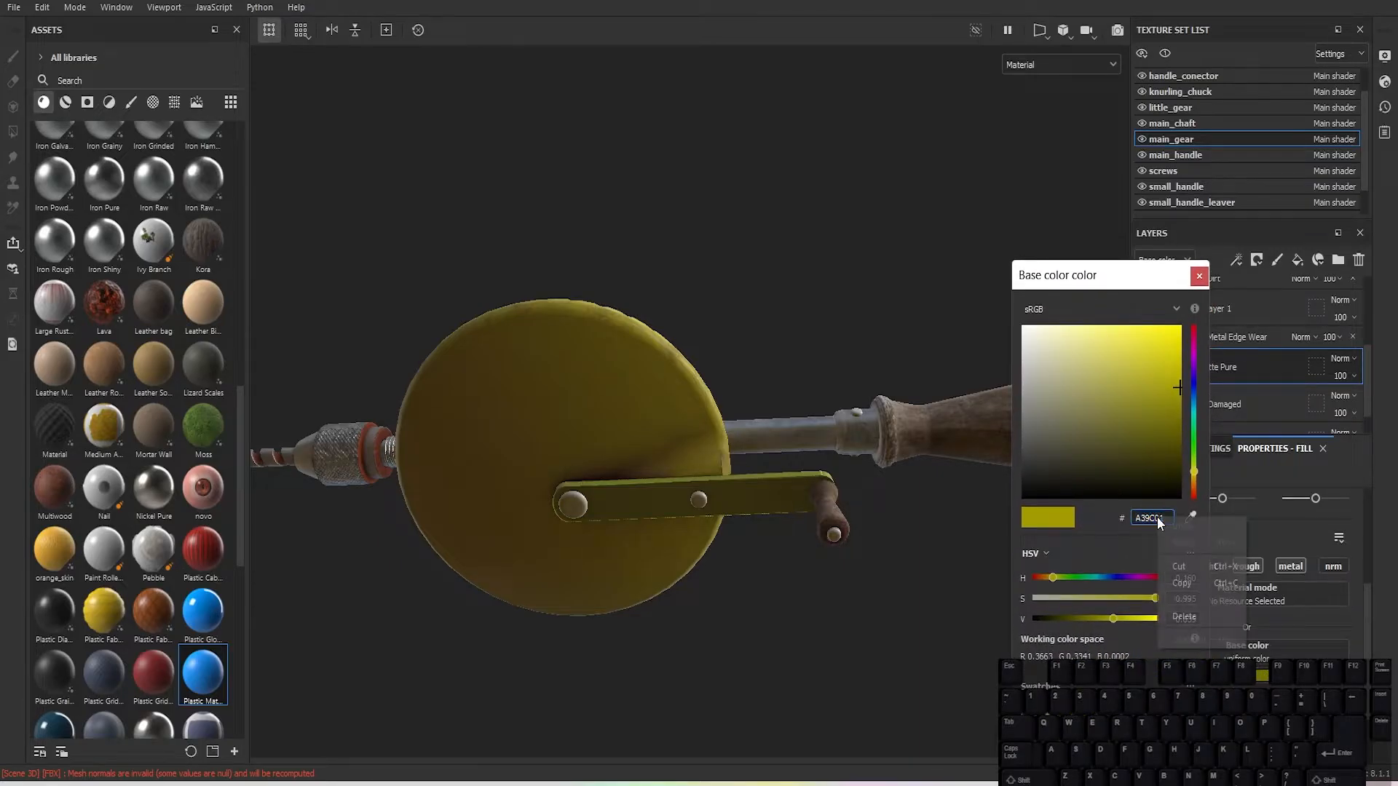
pyautogui.click(1195, 578)
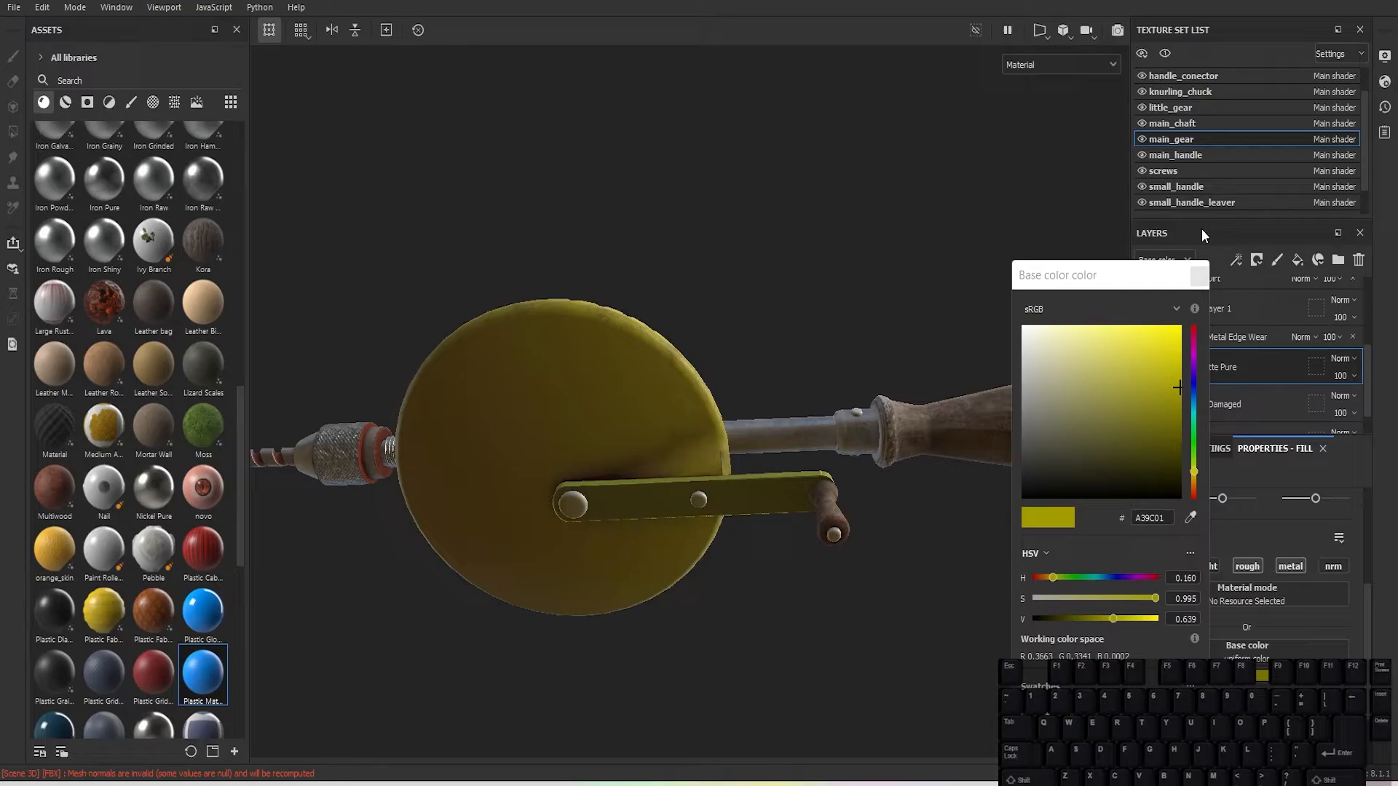
pyautogui.click(1199, 275)
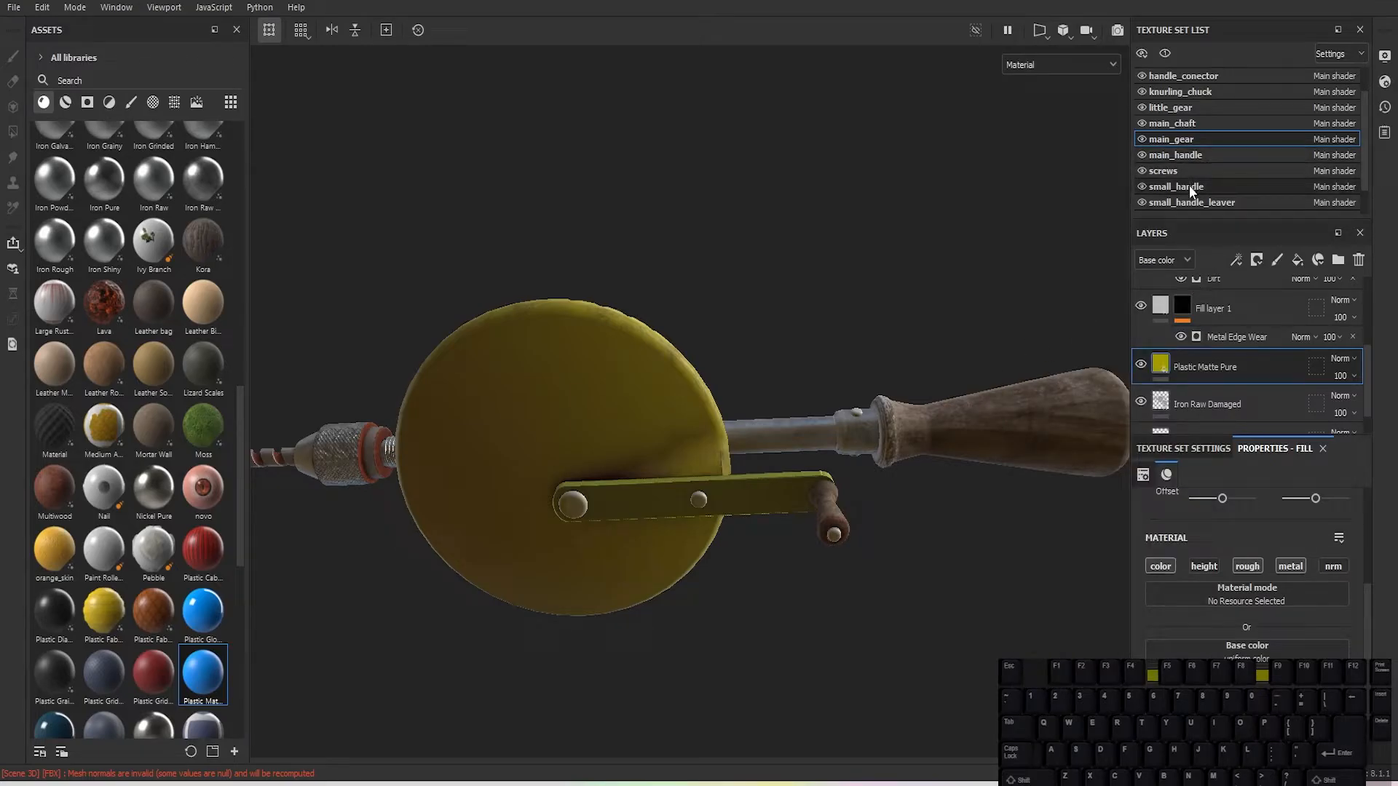
# Step: Set the base color of the small_handle_leaver texture set's Plastic Matte Pure layer to hex A39C01
pyautogui.click(1211, 201)
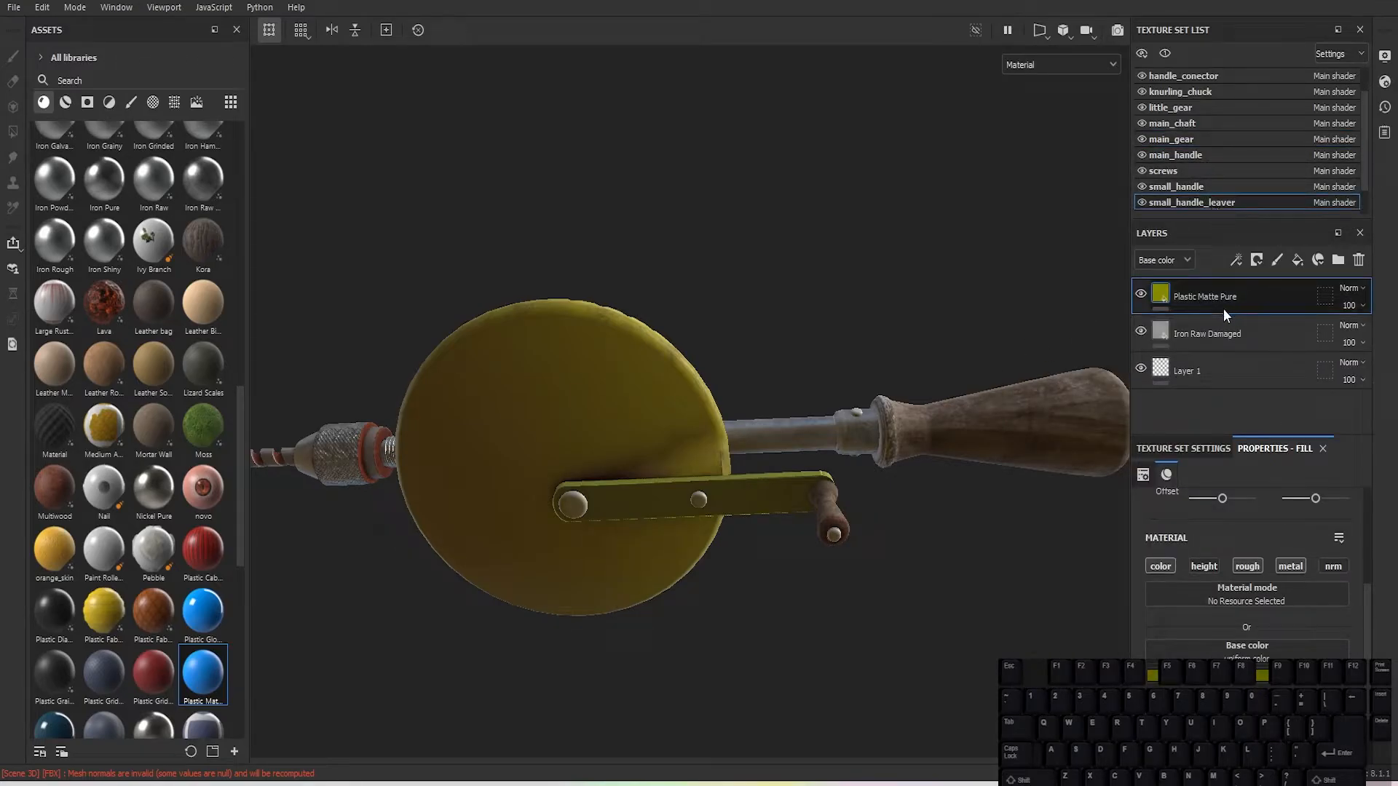
pyautogui.click(1260, 657)
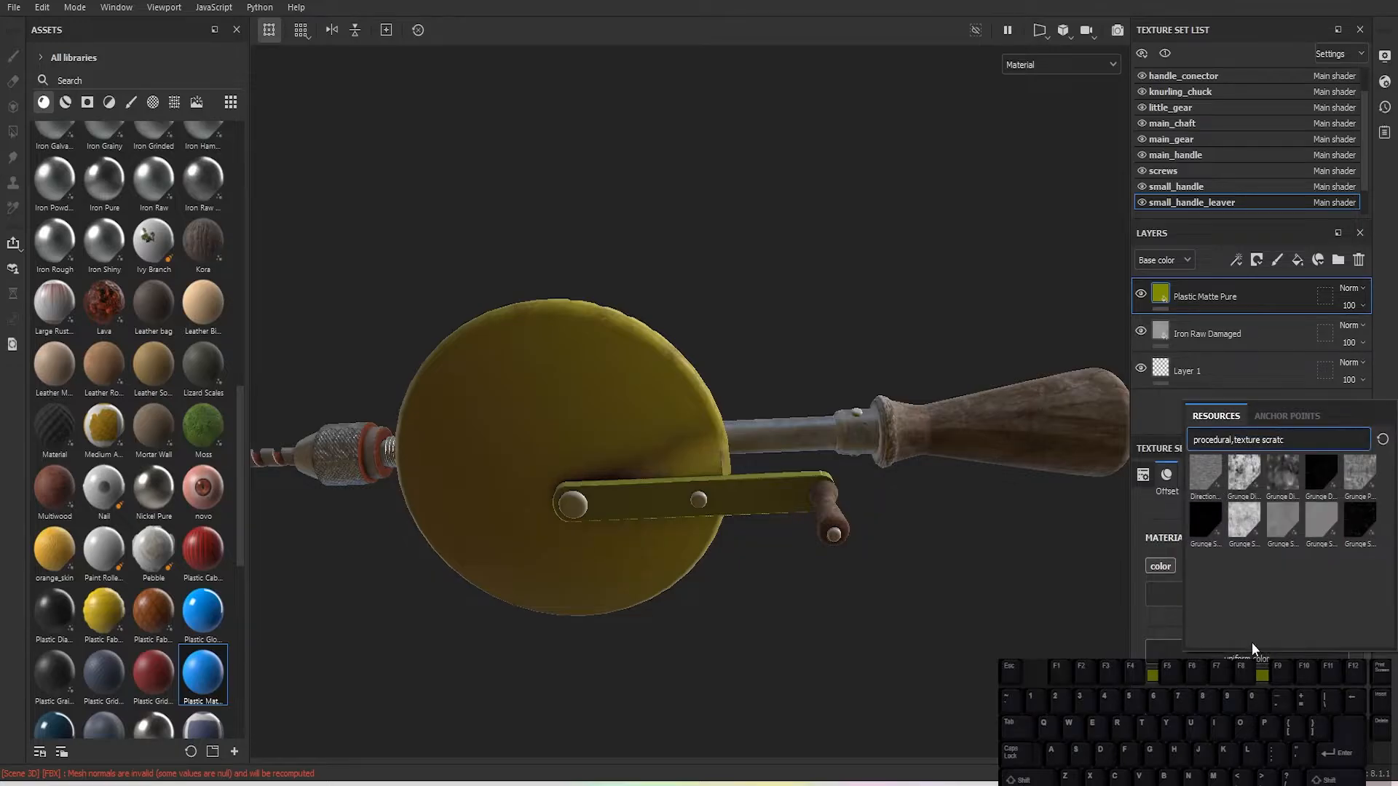
pyautogui.click(1238, 674)
pyautogui.click(1237, 673)
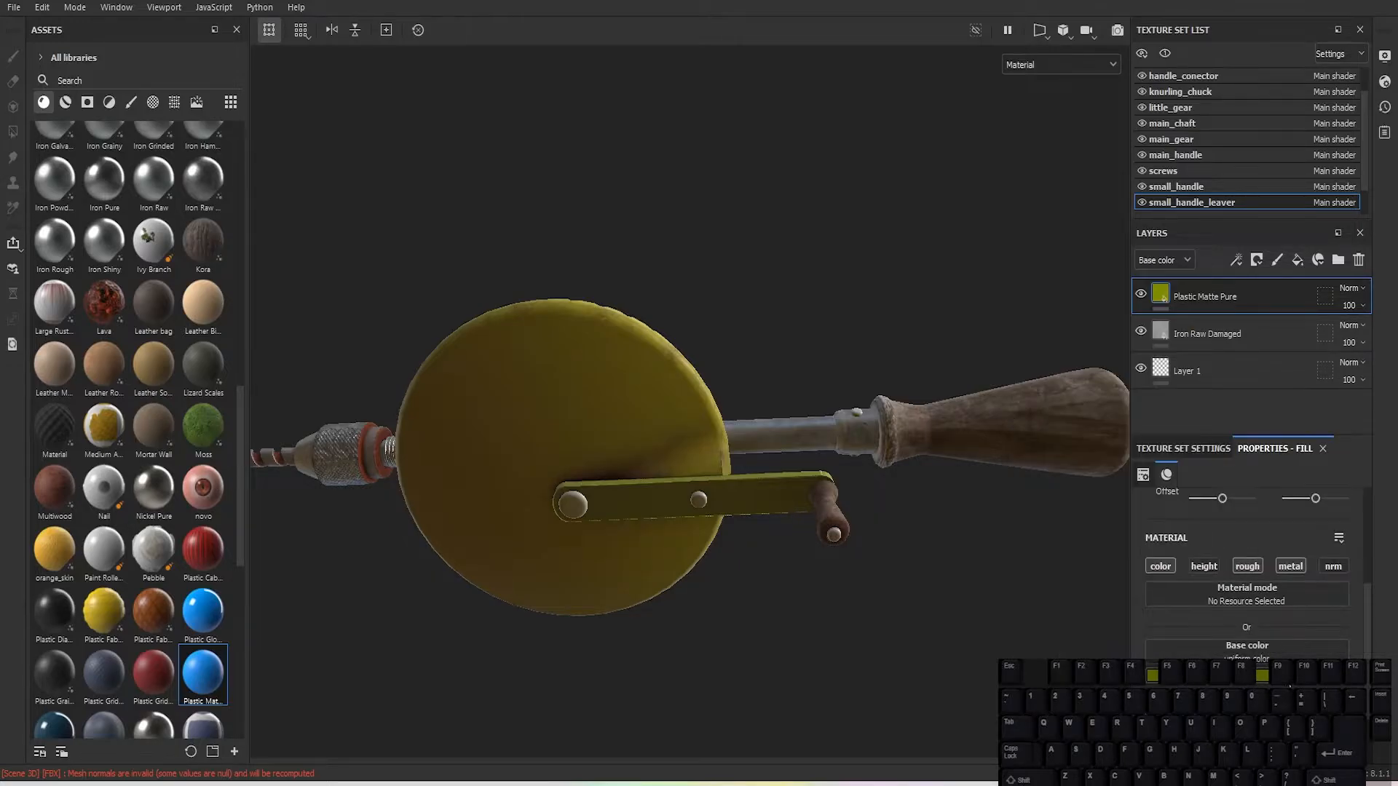
pyautogui.click(1237, 674)
pyautogui.click(1152, 518)
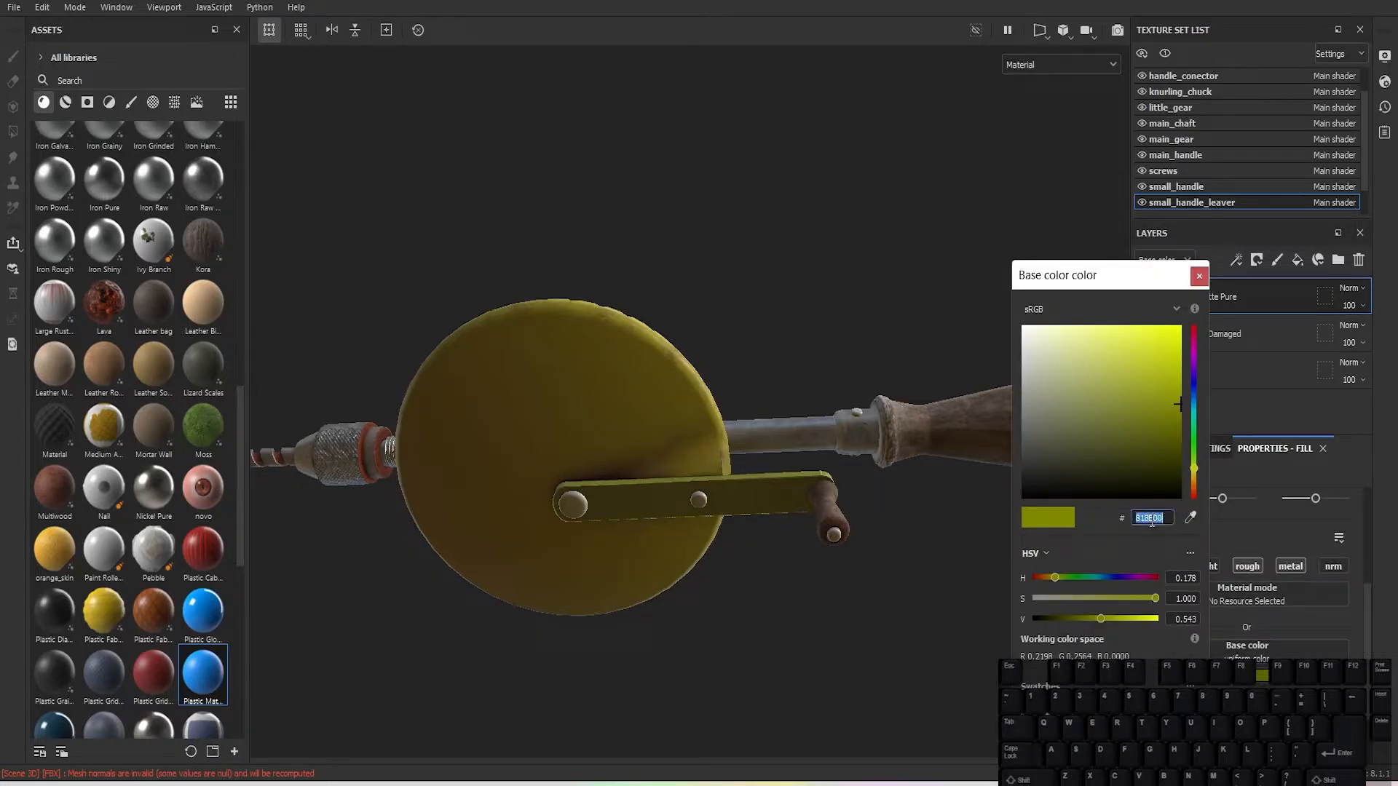
pyautogui.write('A39C01')
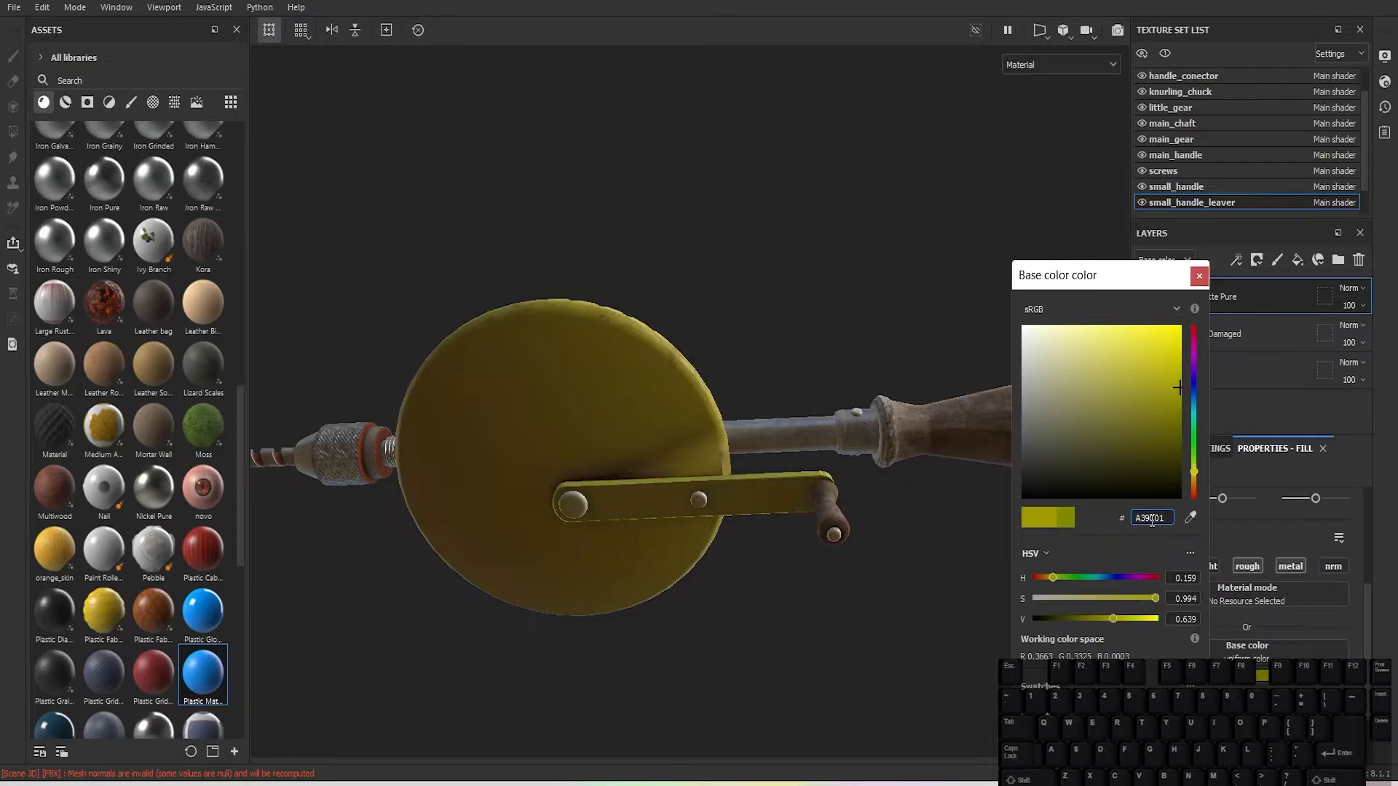
pyautogui.click(1199, 276)
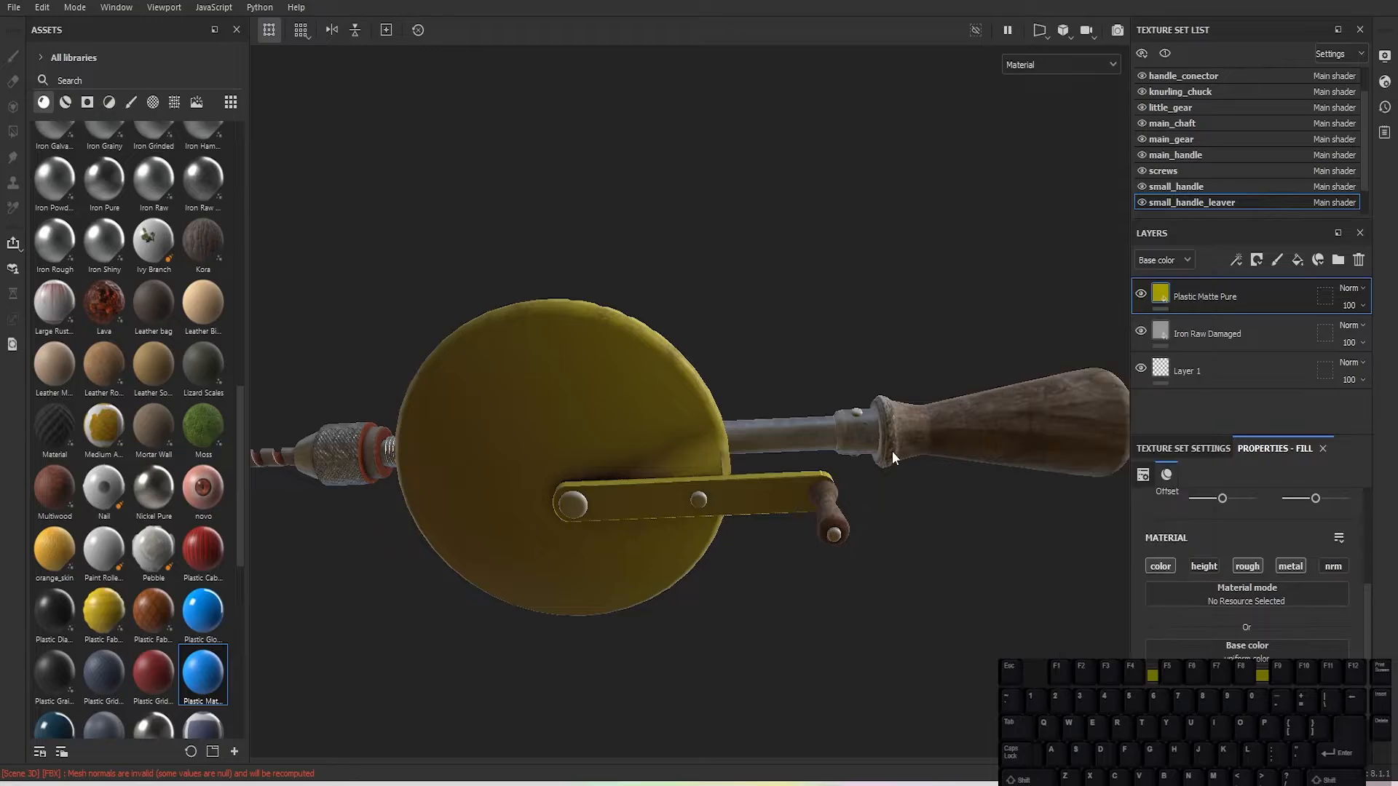
# Step: Switch the crank lever's Plastic Matte Pure and Iron Raw Damaged layers to Tri-planar projection
pyautogui.keyDown('alt'); pyautogui.moveTo(793, 481); pyautogui.dragTo(857, 599); pyautogui.keyUp('alt')
pyautogui.scroll(2, 856, 600)
pyautogui.scroll(5, 1247, 581)
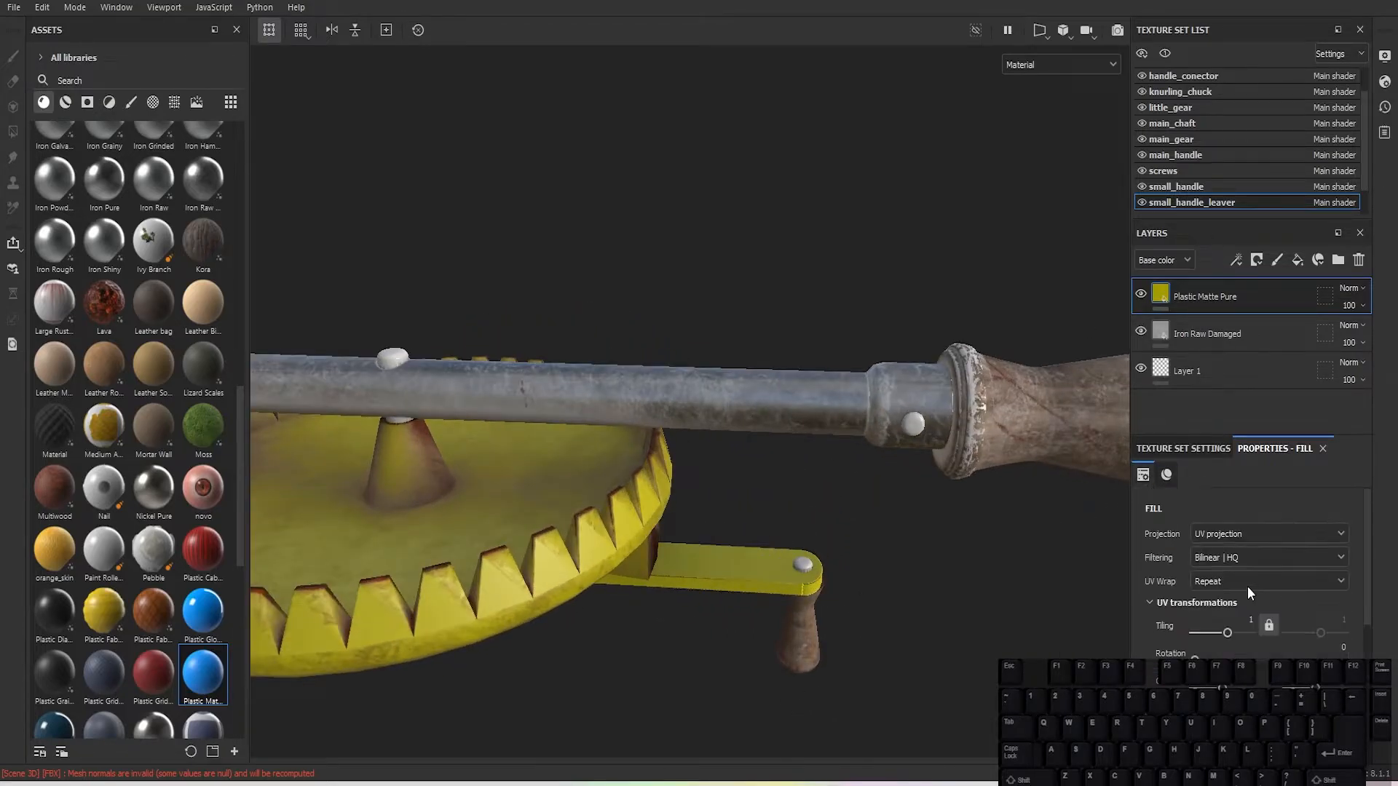
pyautogui.click(1232, 536)
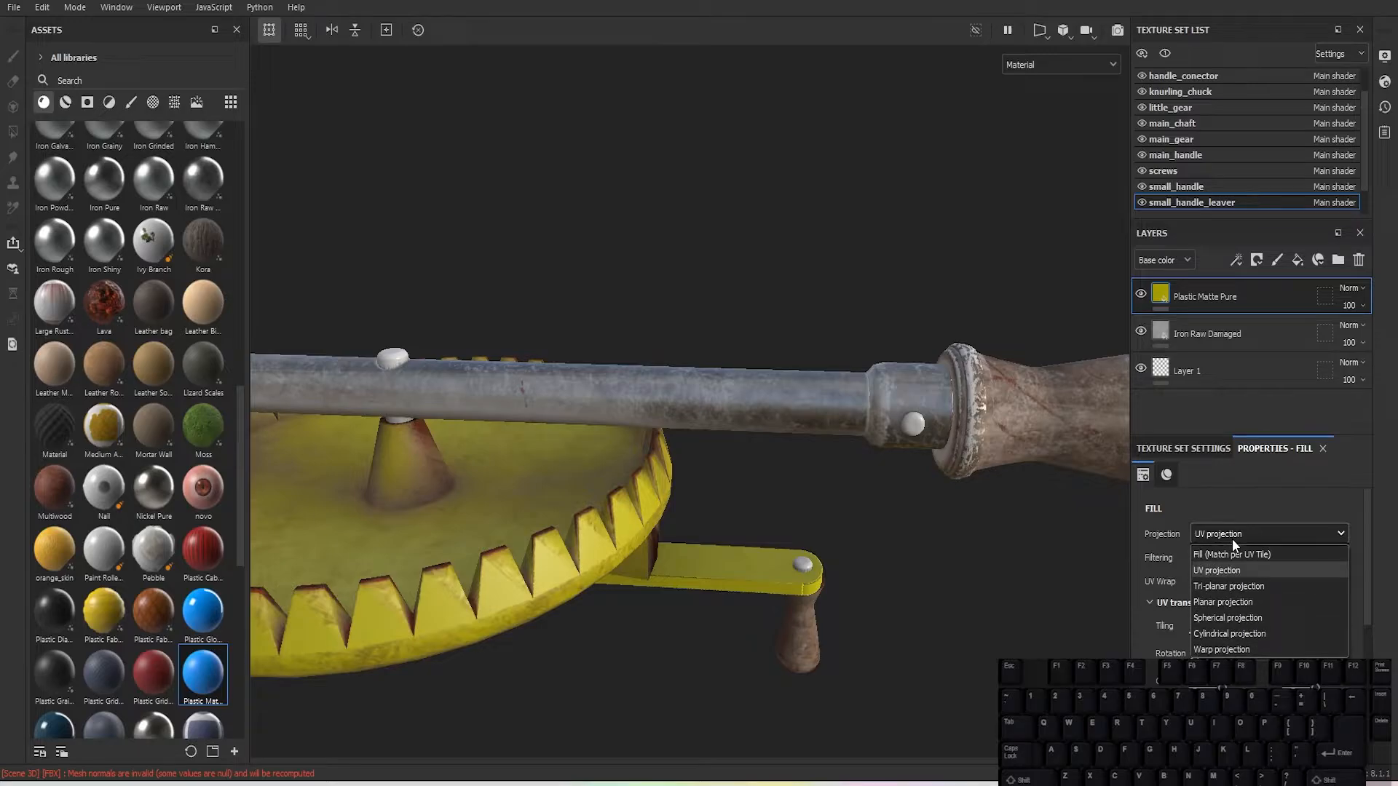
pyautogui.click(1236, 587)
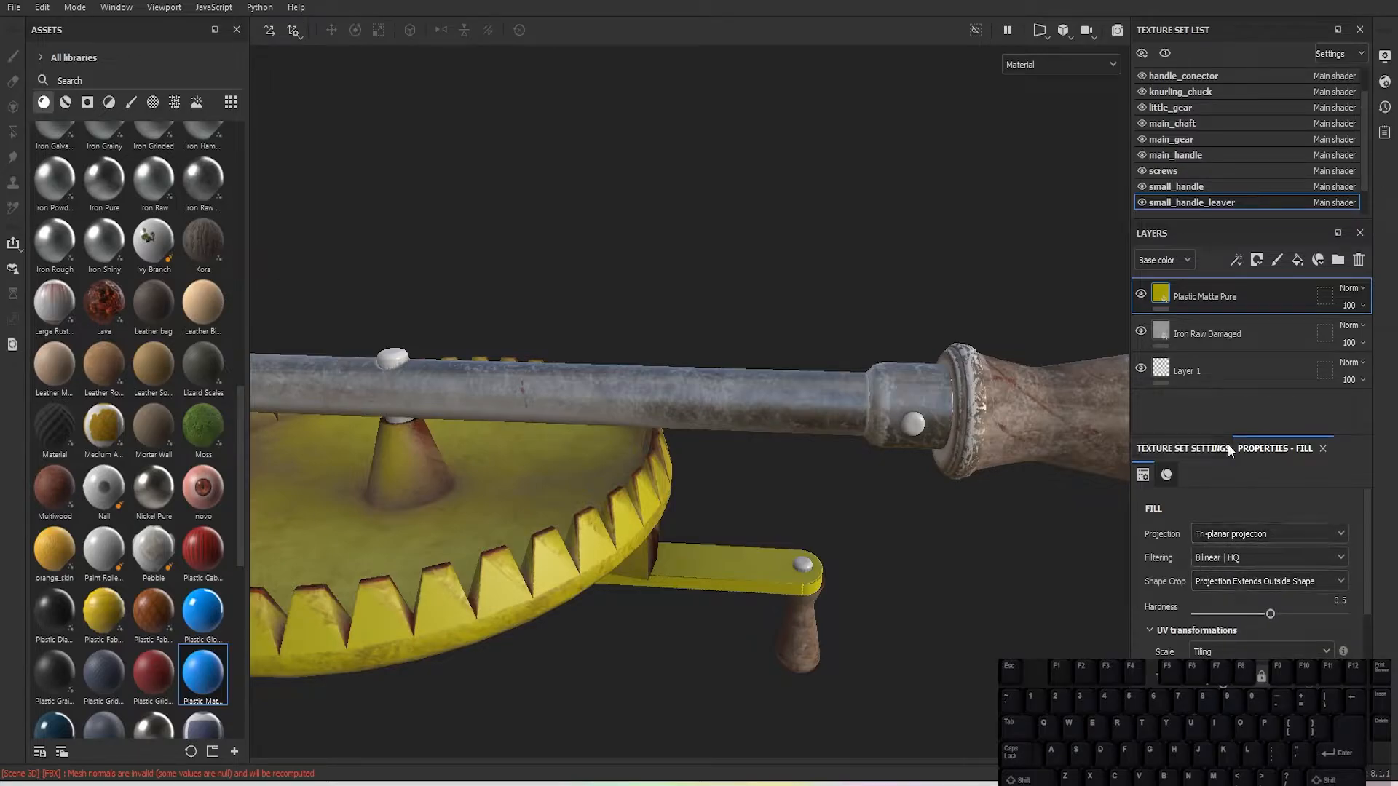
pyautogui.click(1234, 335)
pyautogui.click(1243, 539)
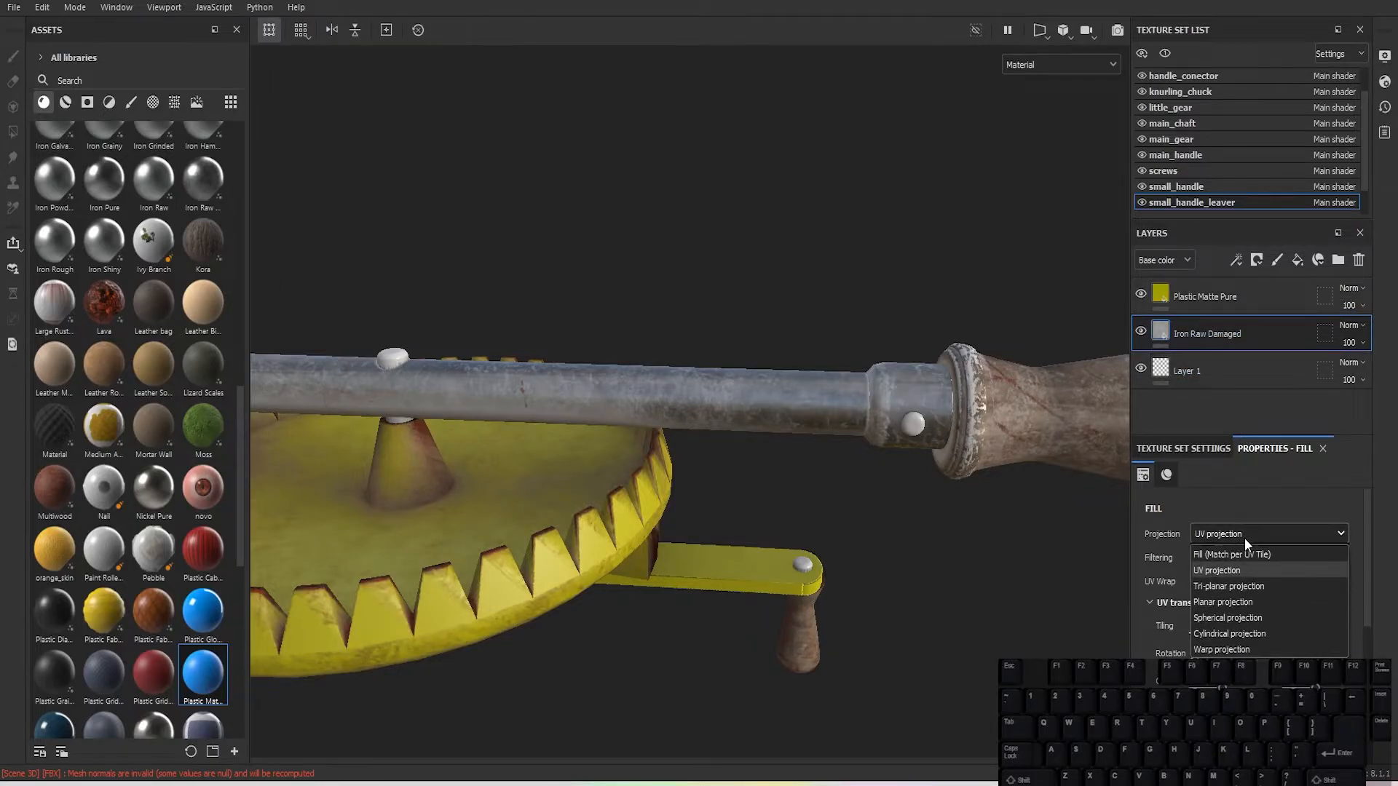
pyautogui.click(1239, 580)
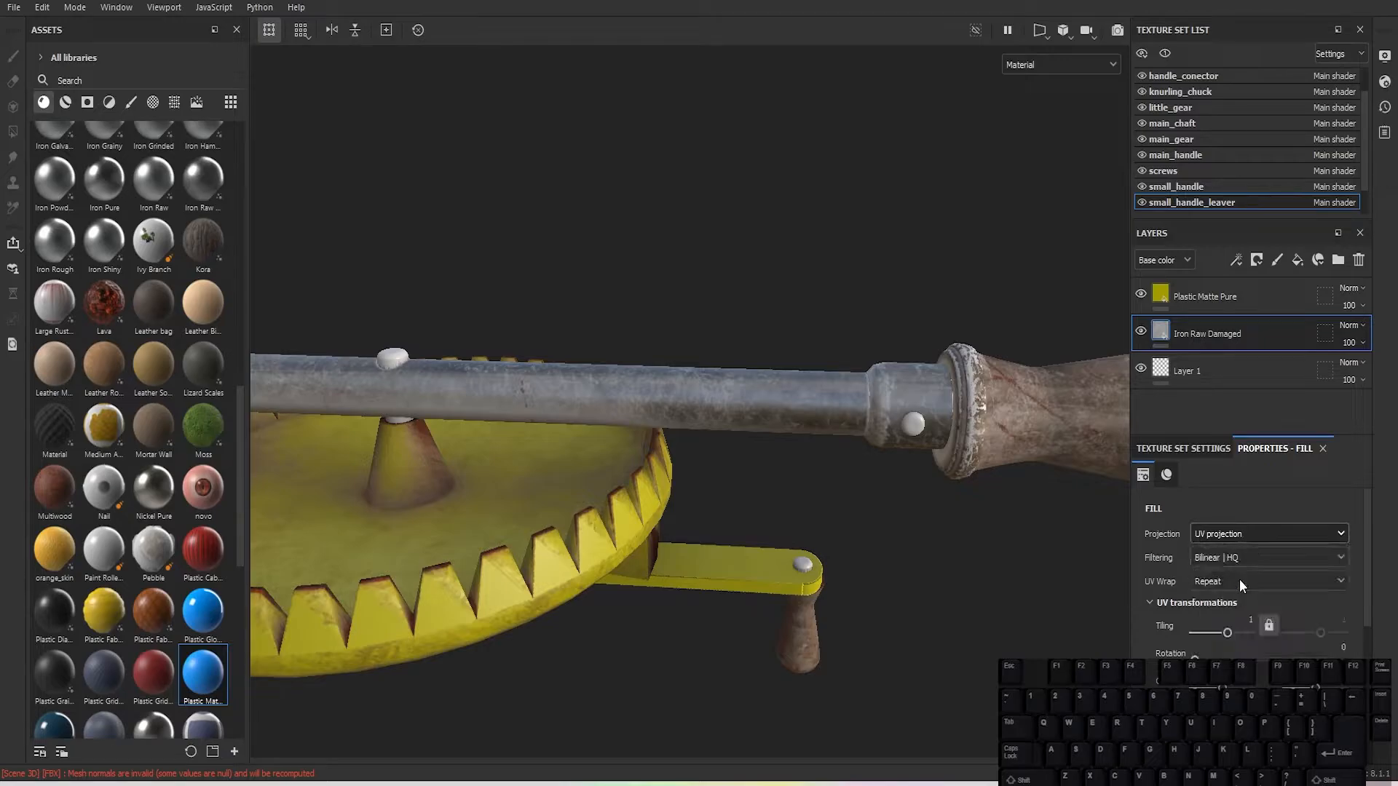
pyautogui.keyDown('alt'); pyautogui.moveTo(764, 602); pyautogui.dragTo(815, 594); pyautogui.keyUp('alt')
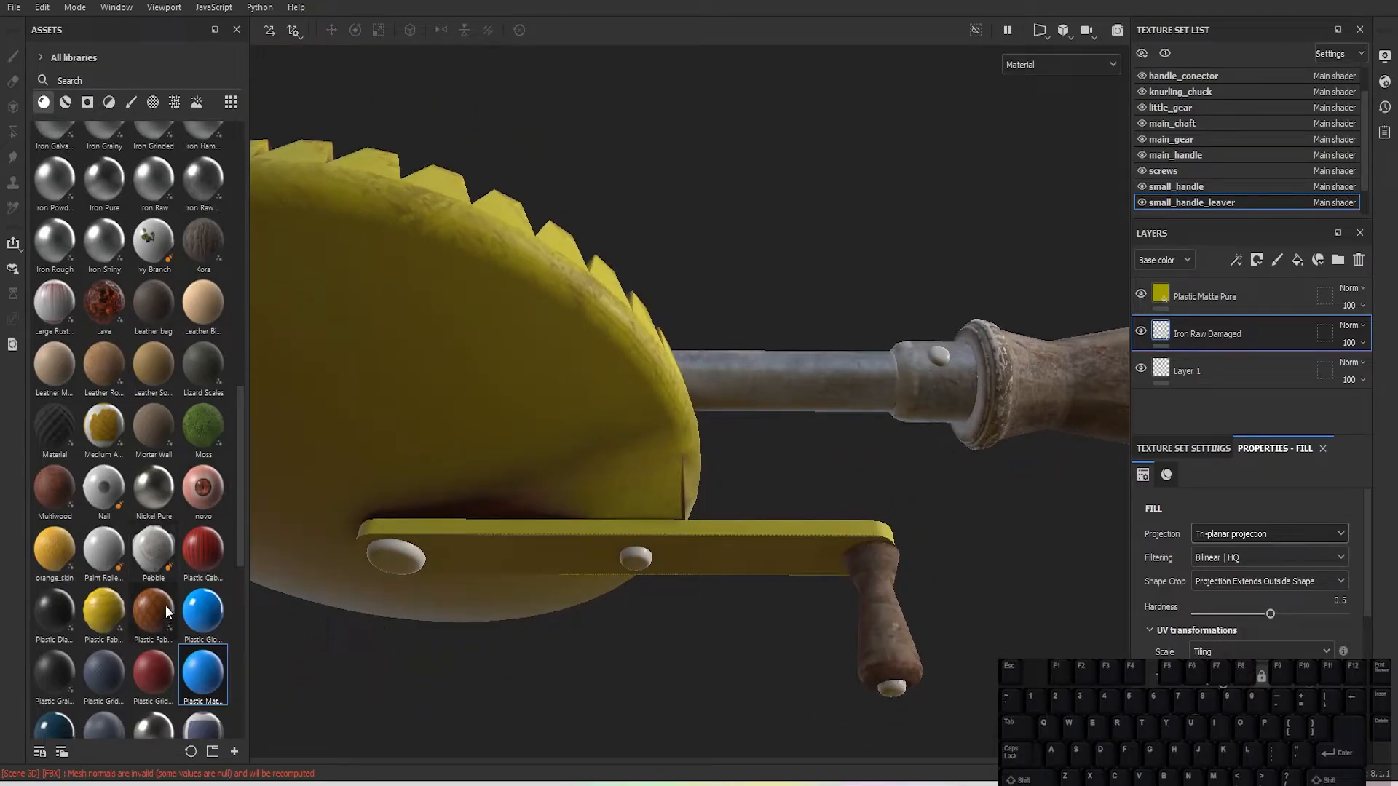
# Step: Add a Rust Fine material layer above Plastic Matte Pure on the crank lever
pyautogui.scroll(-8, 166, 575)
pyautogui.scroll(10, 166, 576)
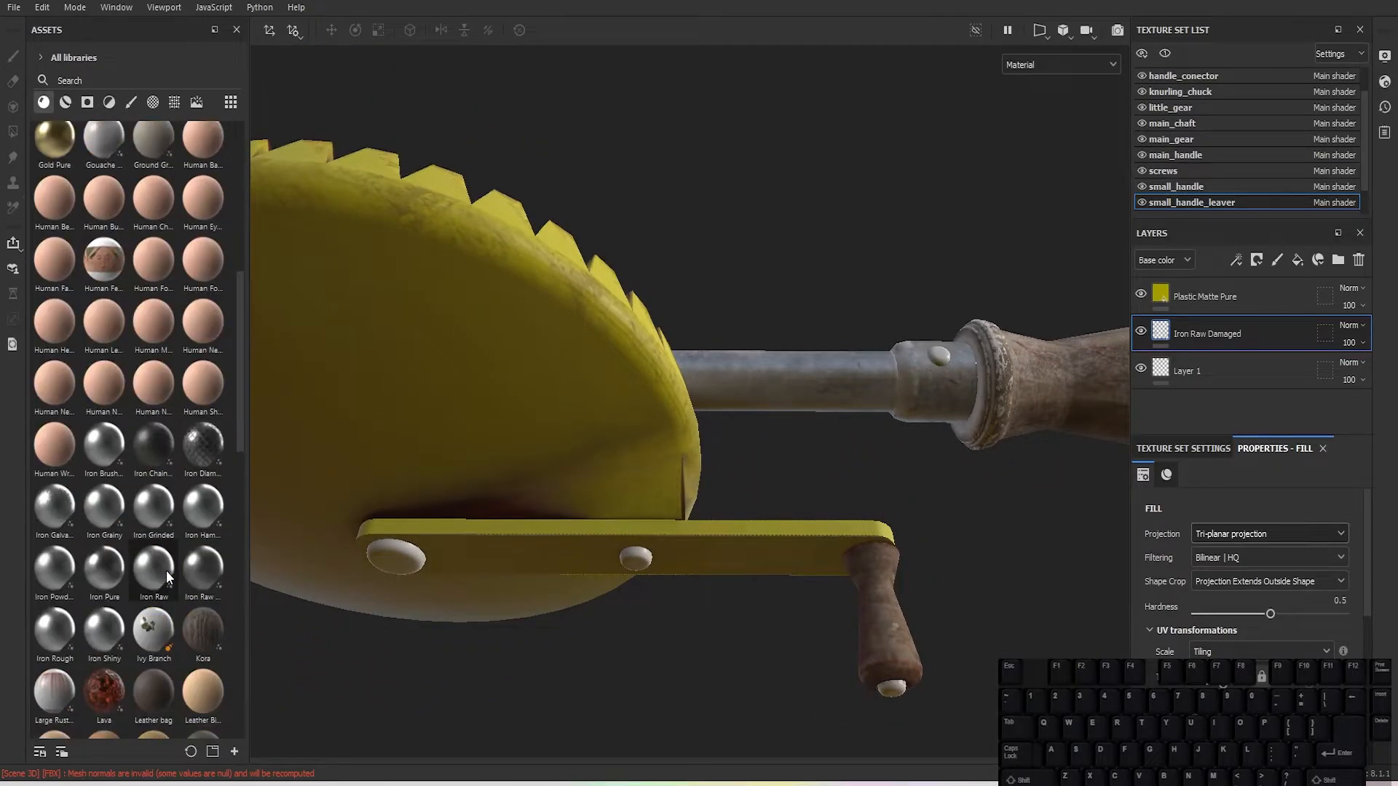
pyautogui.scroll(-10, 166, 570)
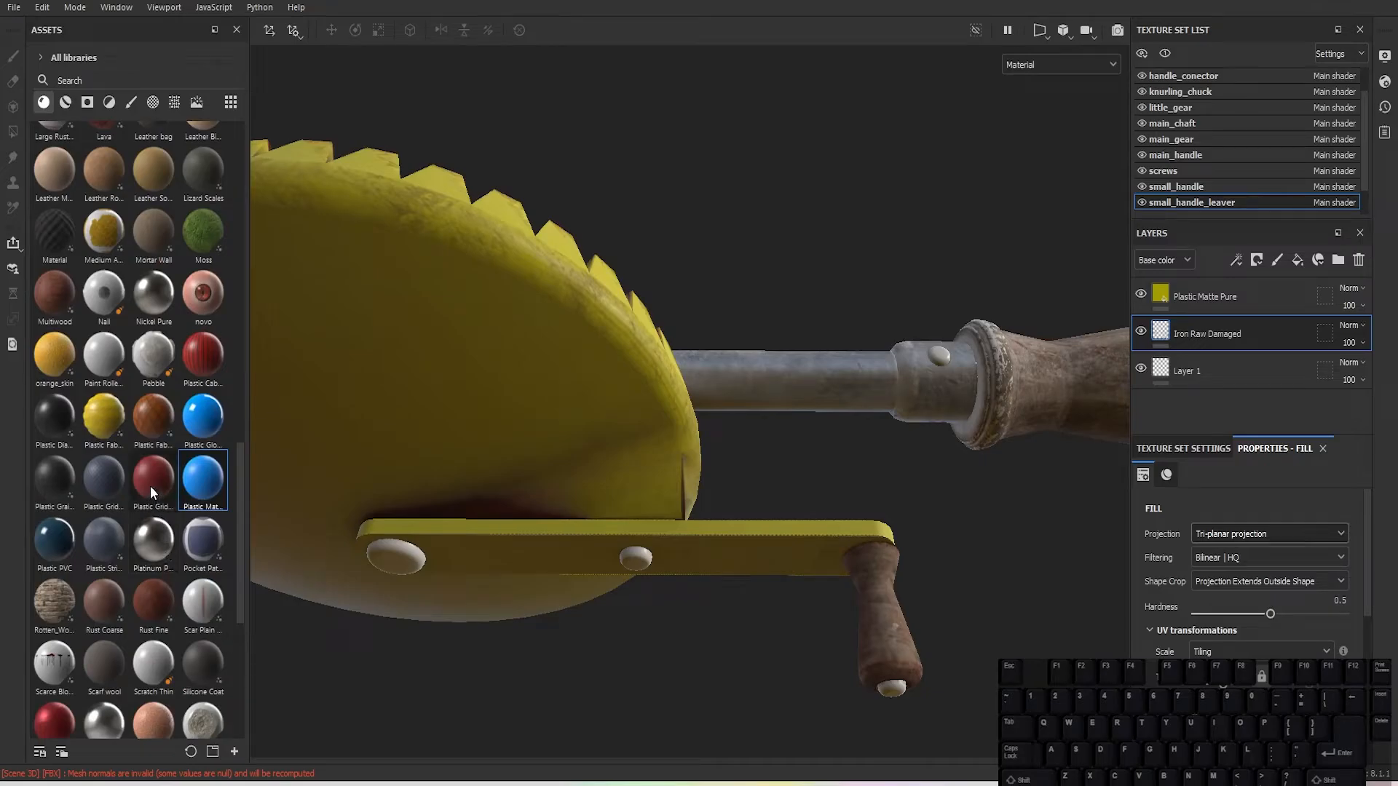
pyautogui.scroll(10, 150, 486)
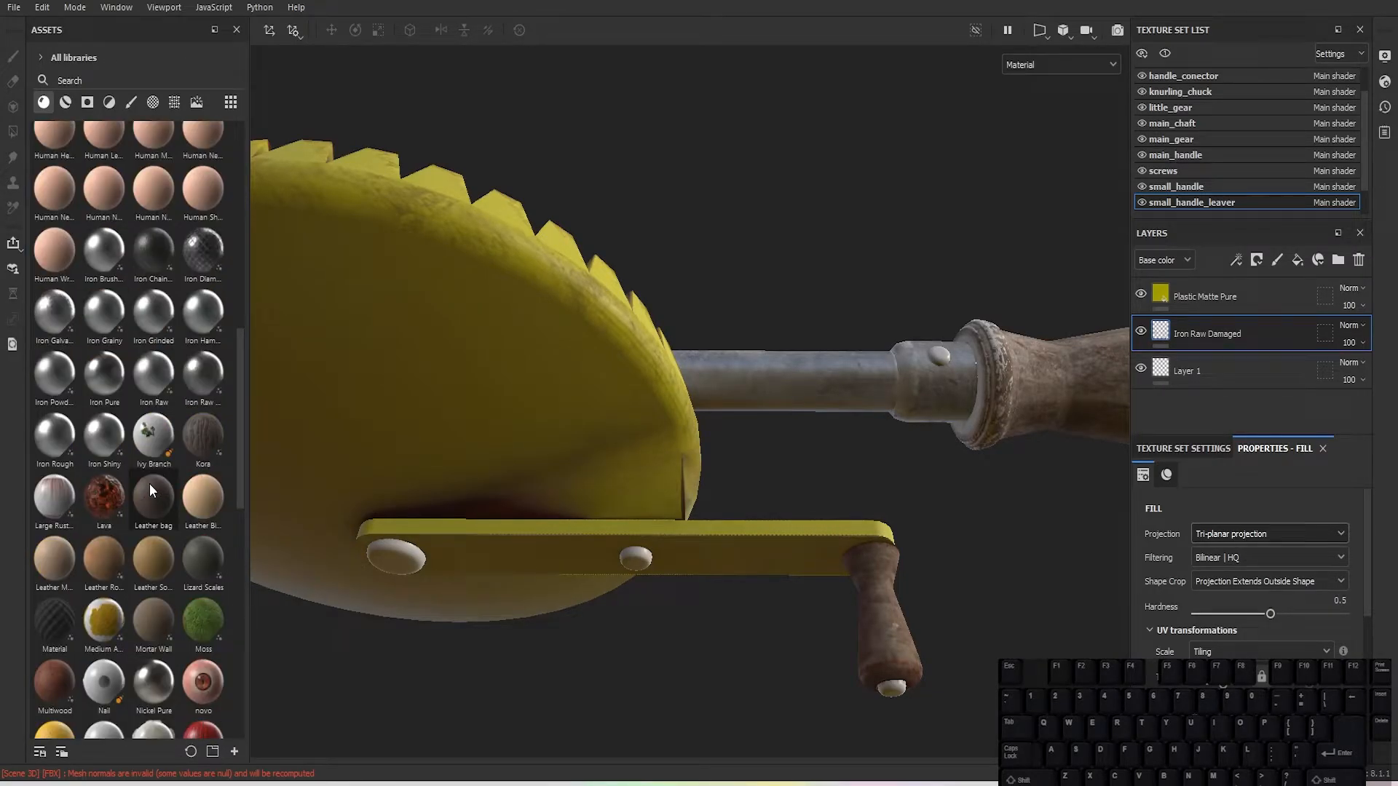
pyautogui.scroll(-5, 150, 483)
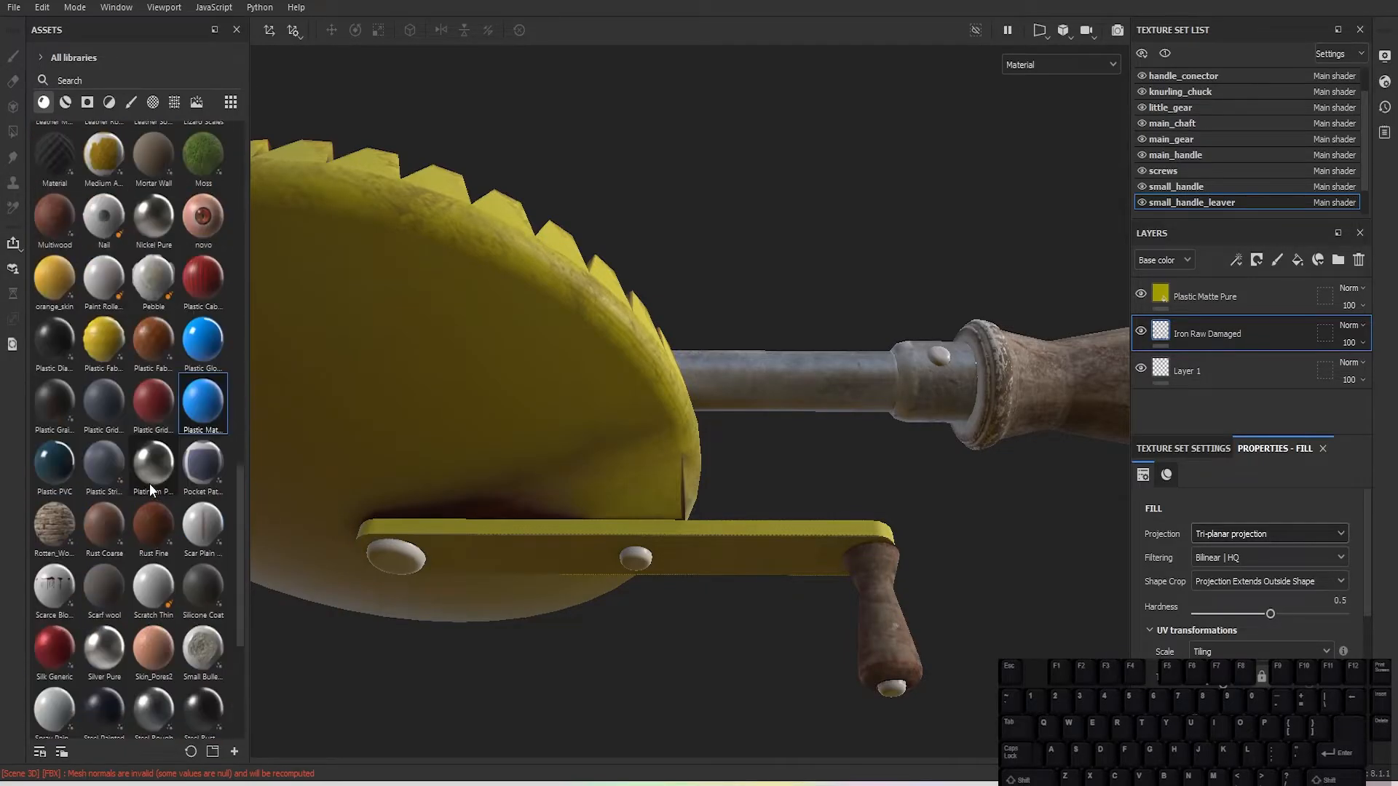
pyautogui.moveTo(155, 518); pyautogui.dragTo(1207, 285)
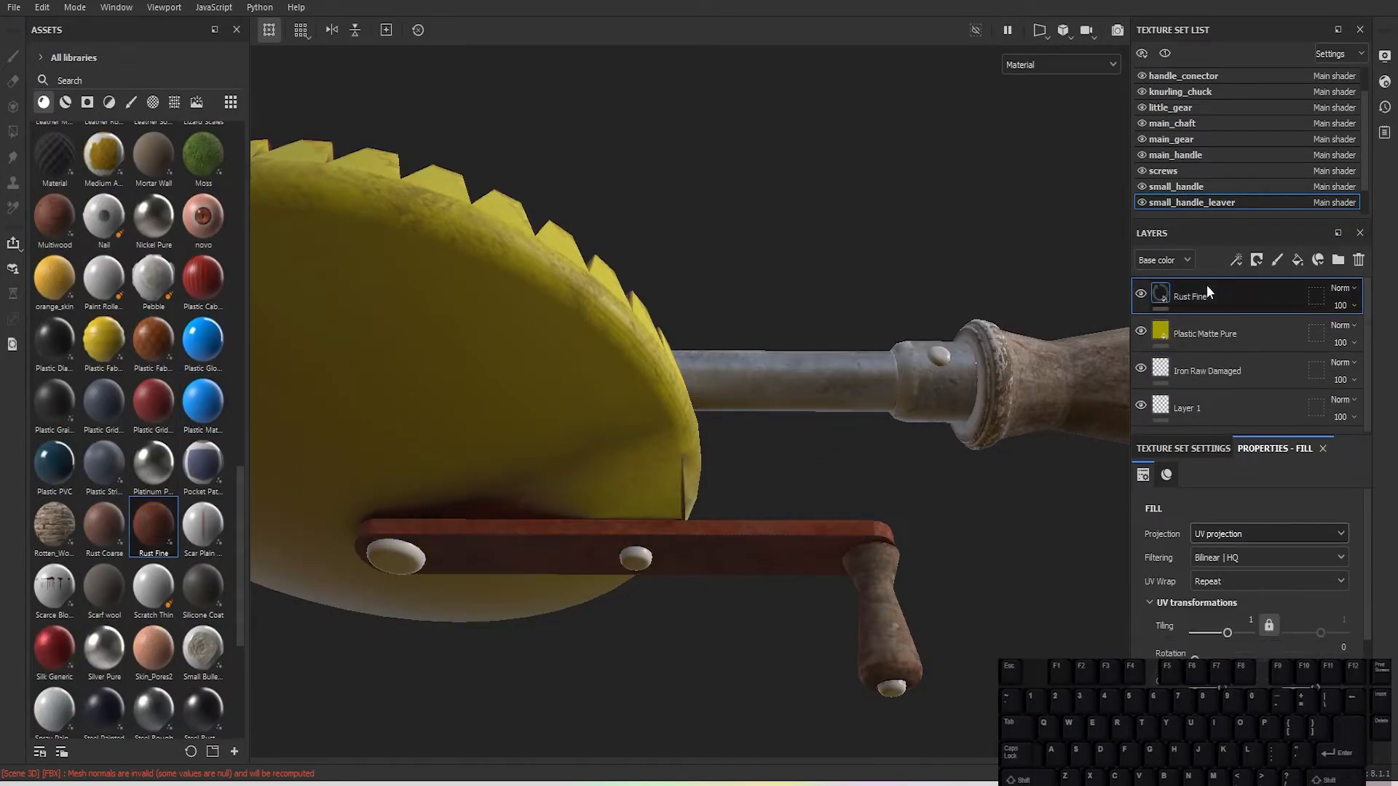
# Step: Give the Rust Fine layer a black mask with a Dirt generator and set its Dirt Level to 0.62
pyautogui.click(1257, 260)
pyautogui.click(1280, 283)
pyautogui.click(1237, 262)
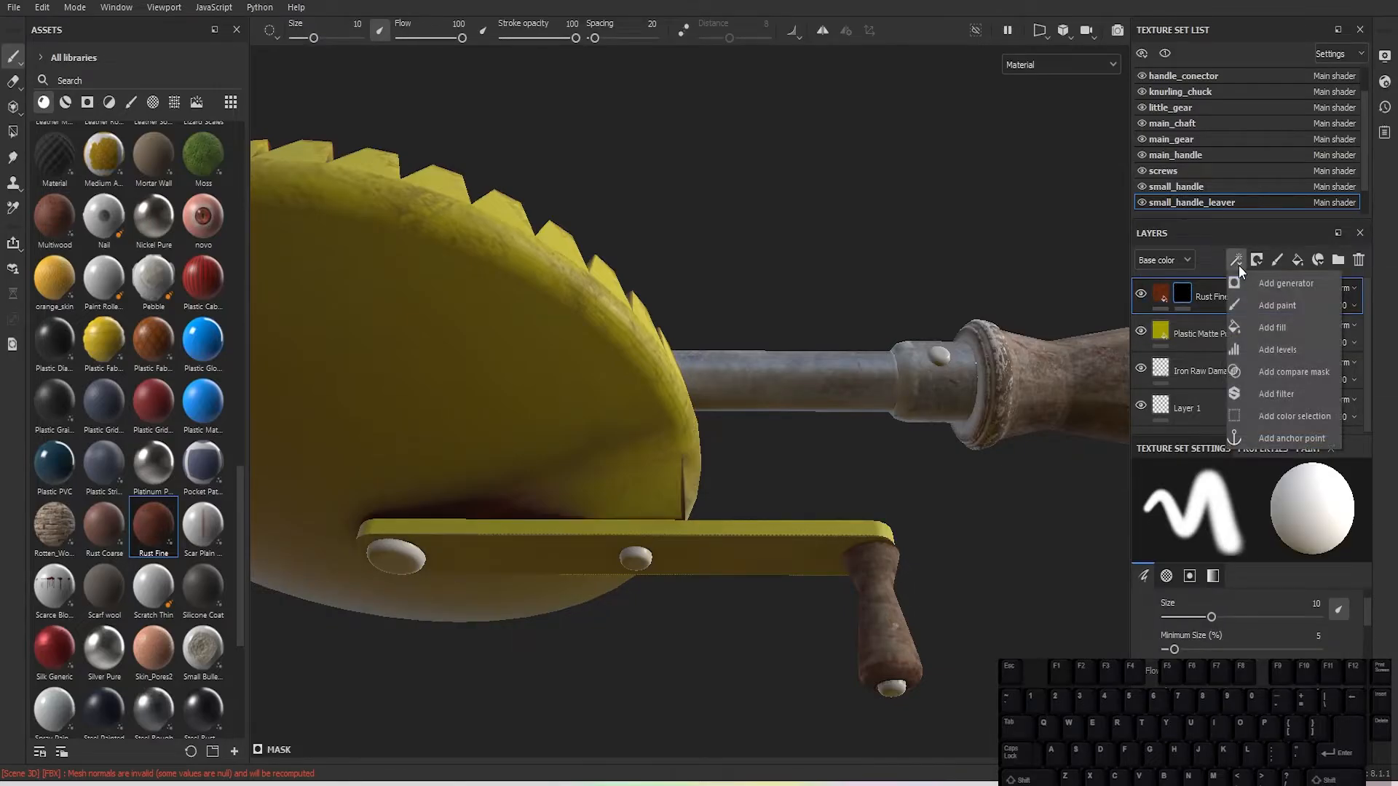
pyautogui.click(1271, 284)
pyautogui.click(1220, 514)
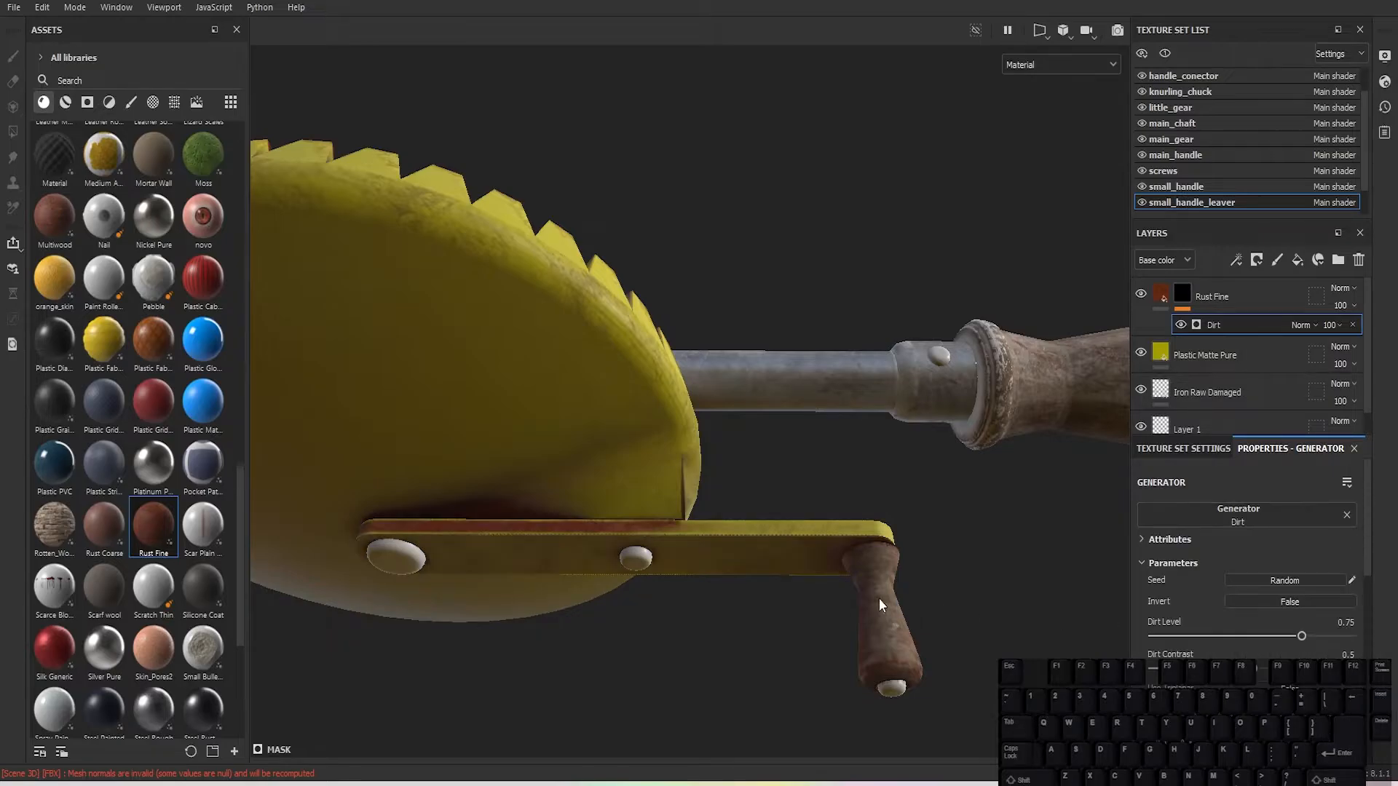
pyautogui.keyDown('alt'); pyautogui.moveTo(879, 597); pyautogui.dragTo(805, 732); pyautogui.keyUp('alt')
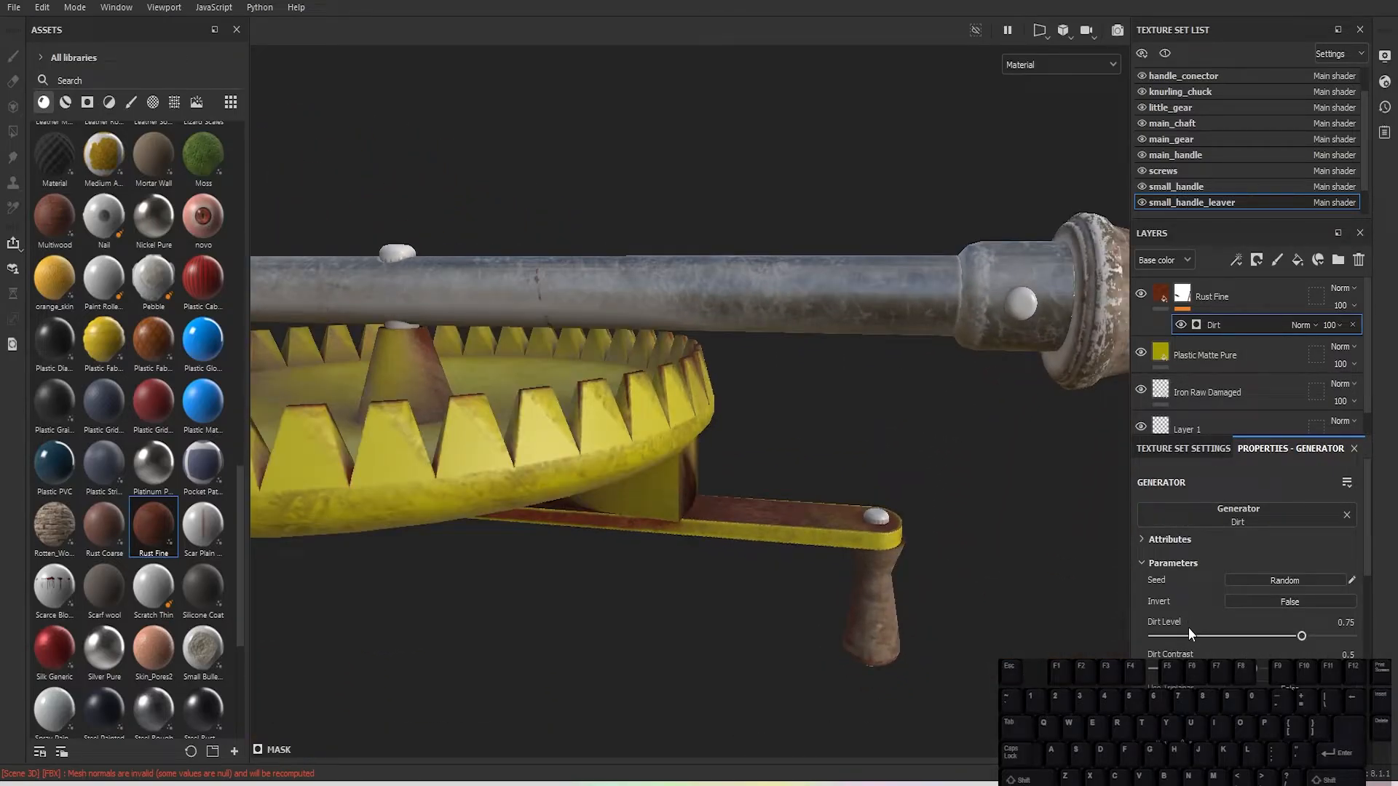
pyautogui.moveTo(1192, 636); pyautogui.dragTo(1277, 642)
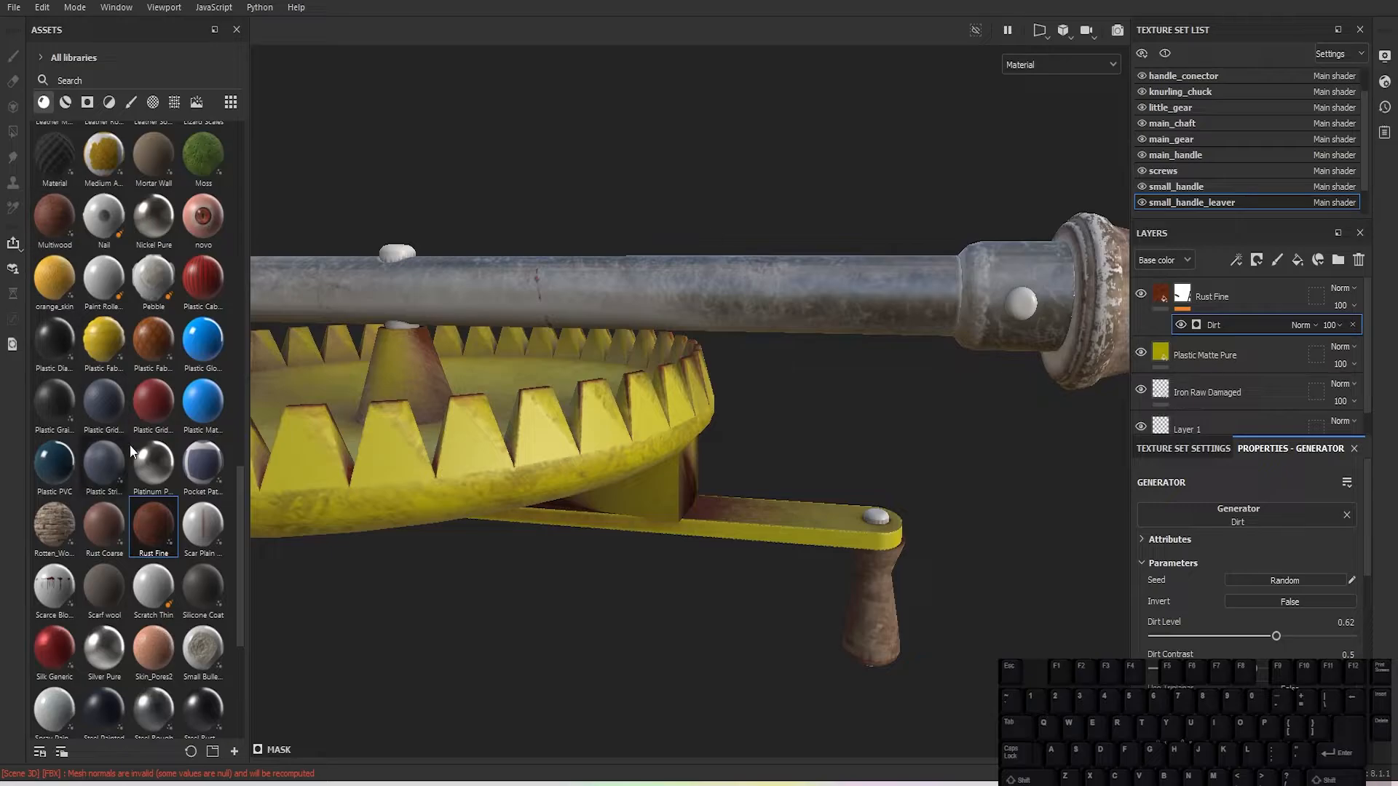
# Step: Add a Rust Coarse layer on top of the lever's layers, with a black mask driven by a Metal Edge Wear generator
pyautogui.moveTo(121, 525); pyautogui.dragTo(1228, 297)
pyautogui.click(1257, 261)
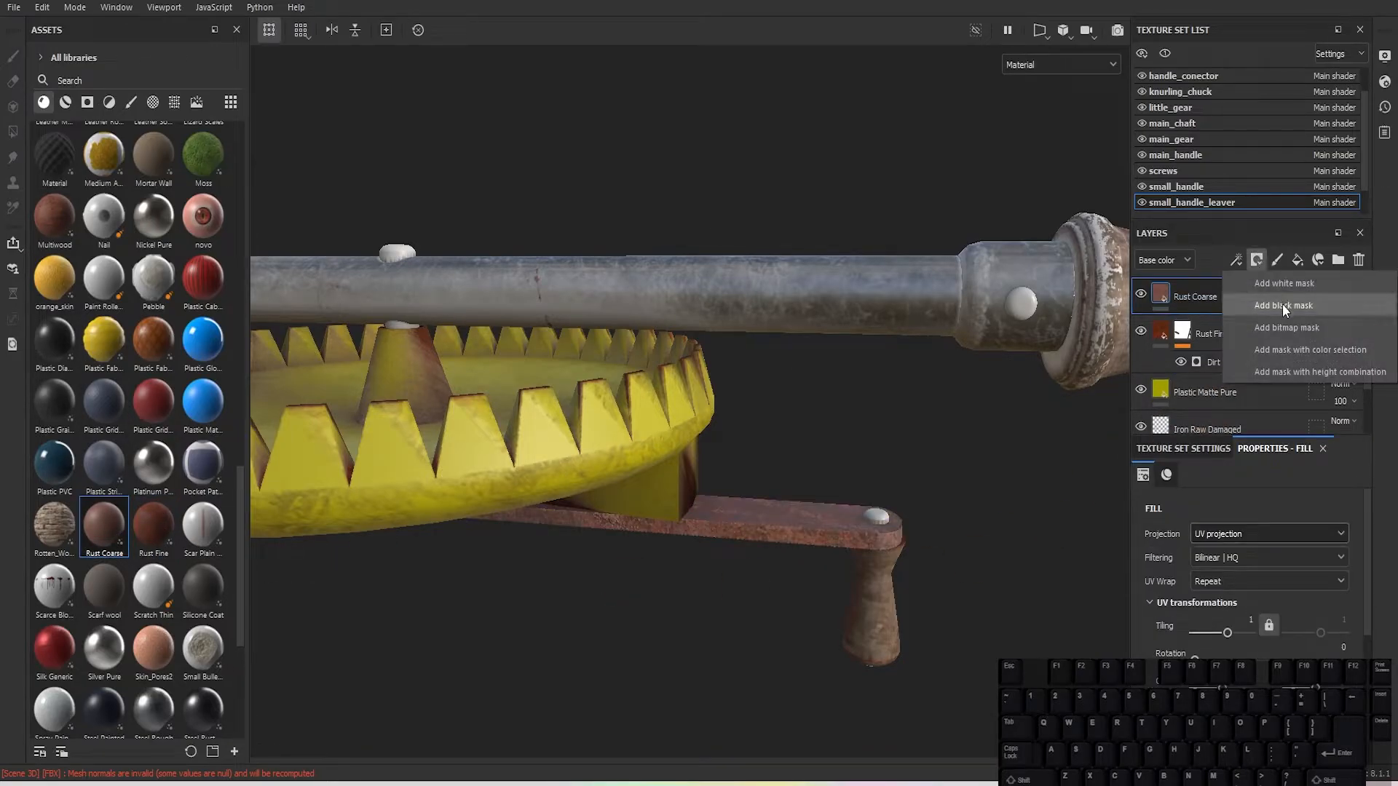
pyautogui.click(1282, 304)
pyautogui.click(1242, 262)
pyautogui.click(1275, 290)
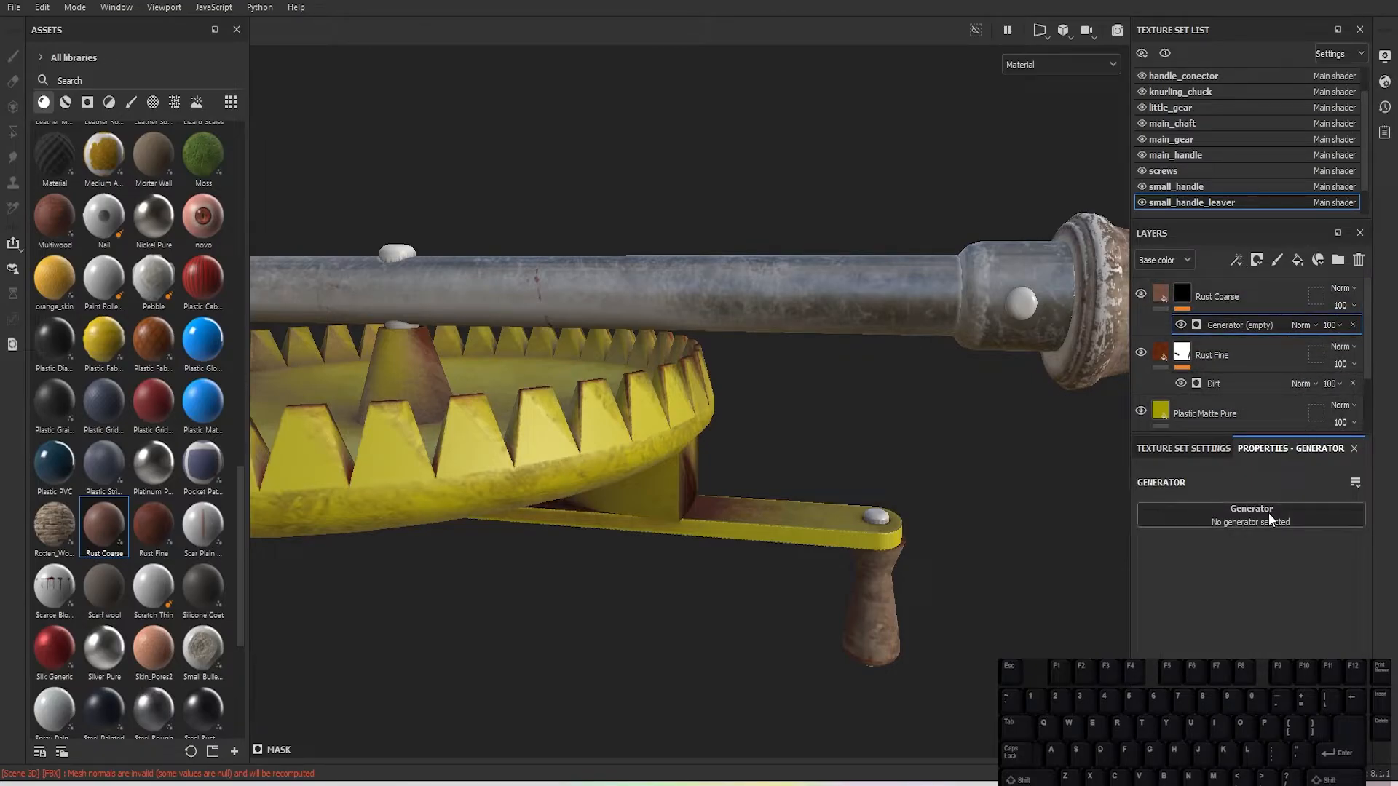
pyautogui.click(1268, 513)
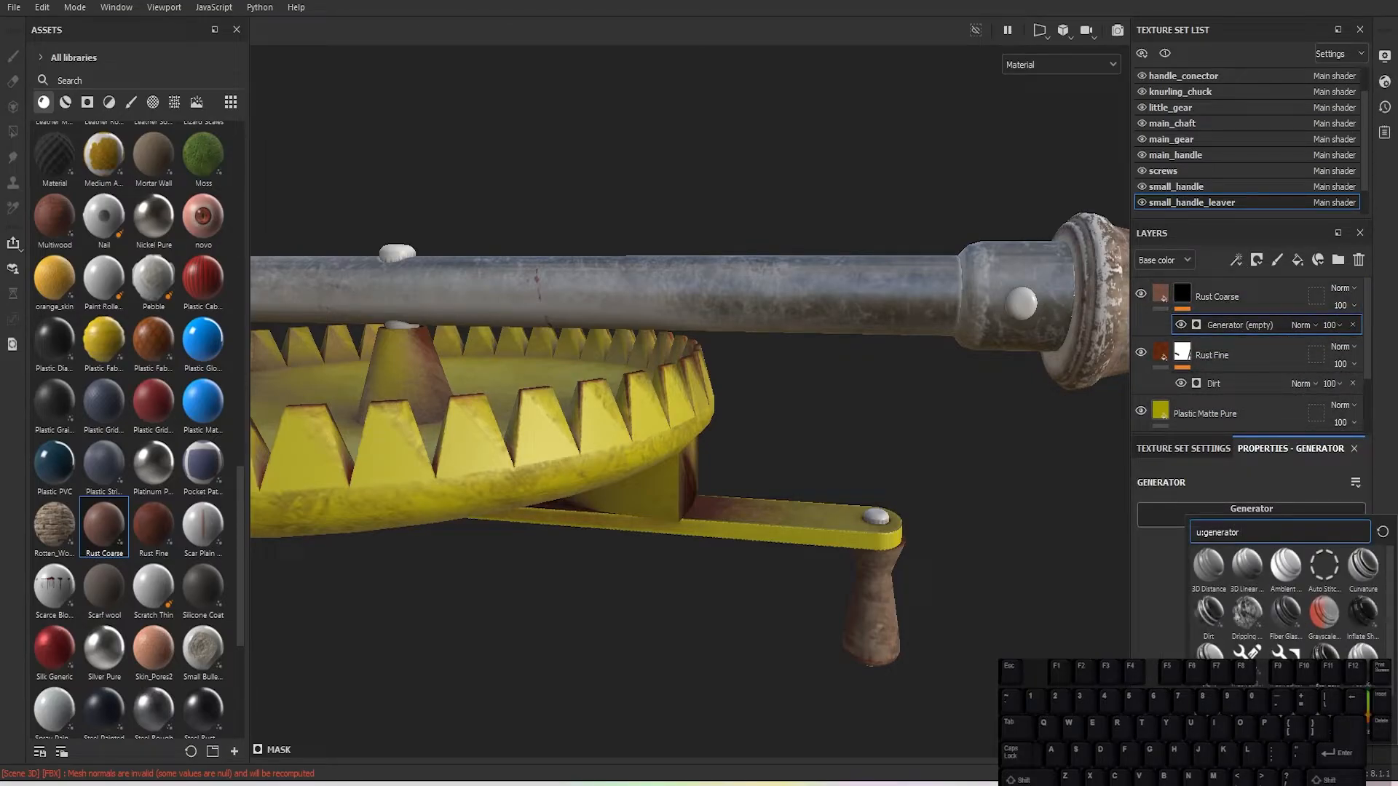
pyautogui.click(1248, 643)
pyautogui.scroll(-6, 836, 549)
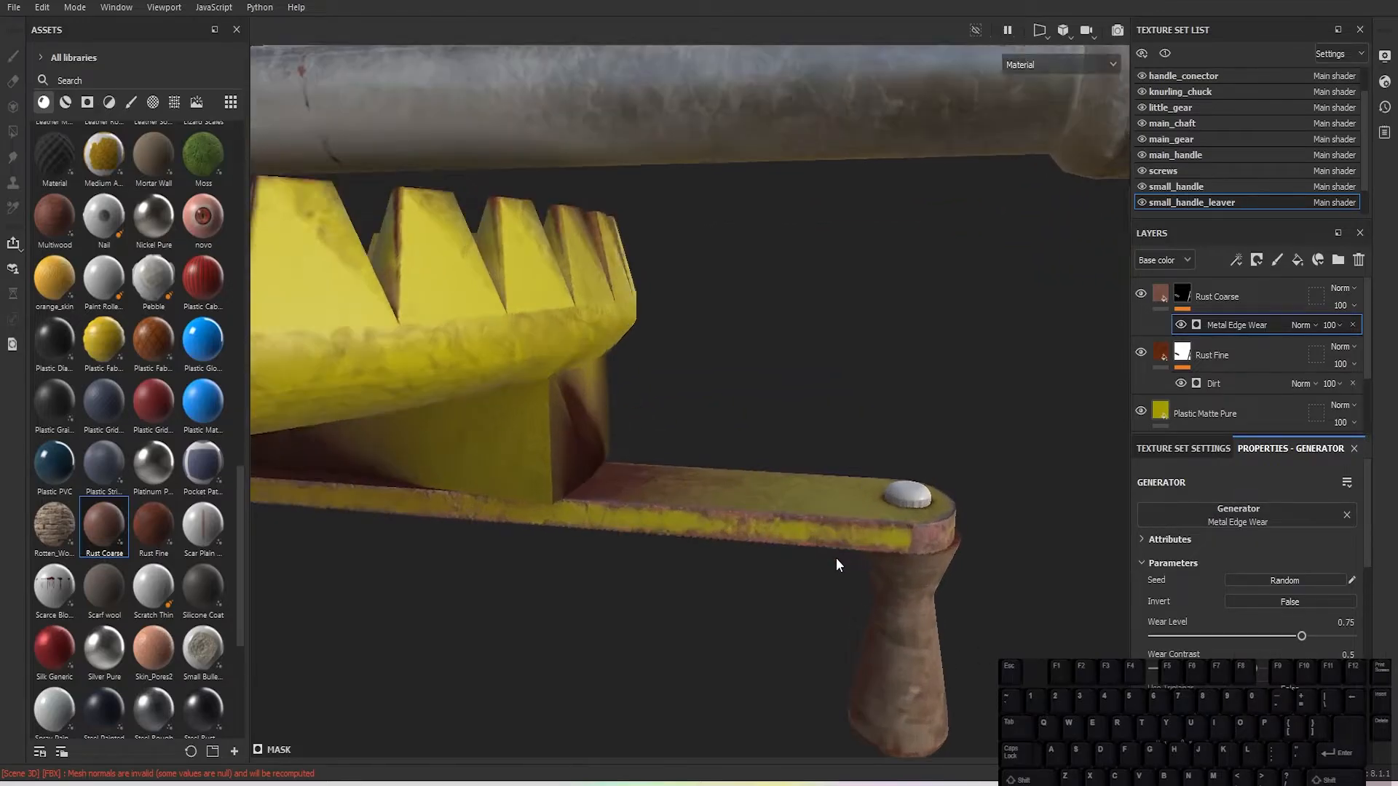
# Step: Apply the Iron Raw Damaged material to the screws texture set via the screw on the main shaft
pyautogui.keyDown('alt'); pyautogui.moveTo(824, 540); pyautogui.dragTo(741, 460); pyautogui.keyUp('alt')
pyautogui.keyDown('alt'); pyautogui.moveTo(741, 460); pyautogui.dragTo(784, 431, button='middle'); pyautogui.keyUp('alt')
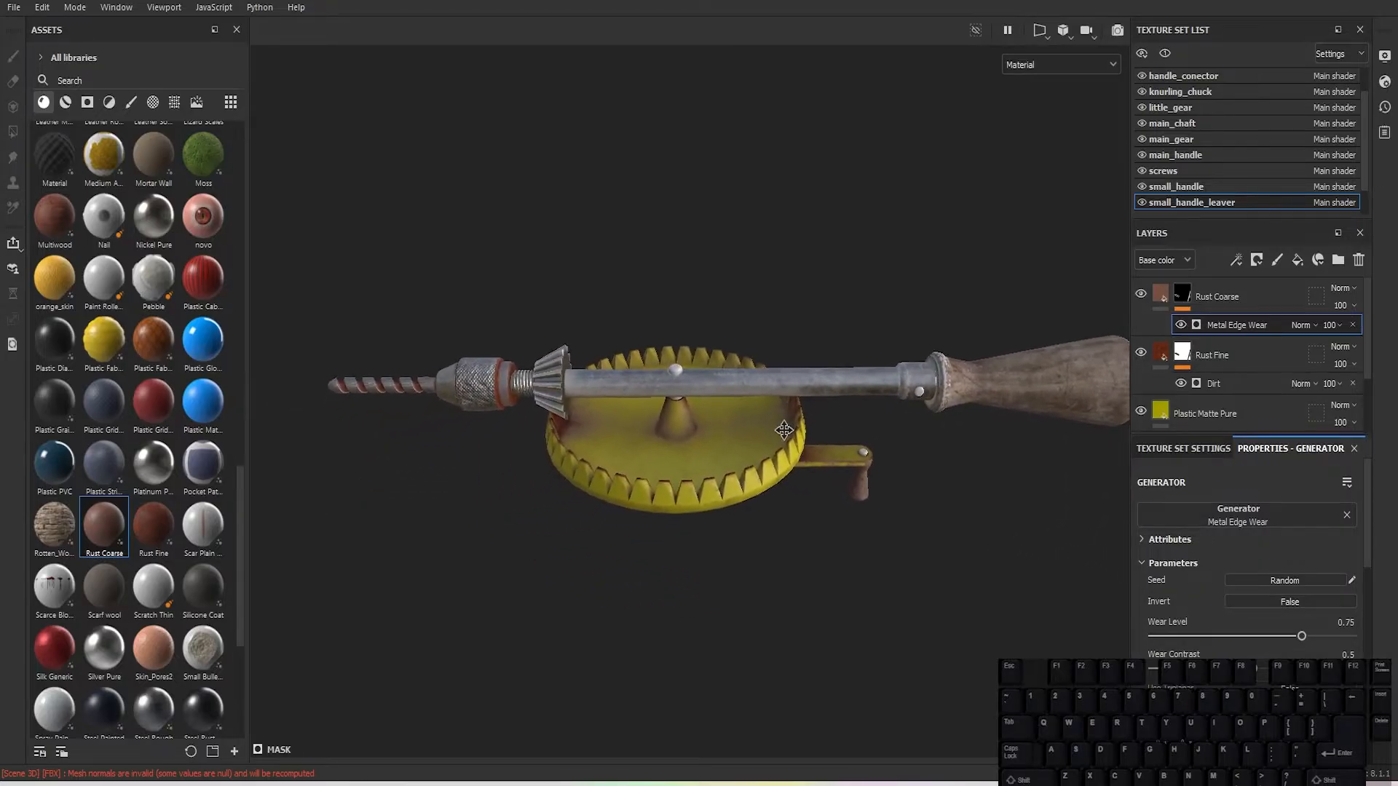
pyautogui.keyDown('alt'); pyautogui.moveTo(780, 448); pyautogui.dragTo(797, 425); pyautogui.keyUp('alt')
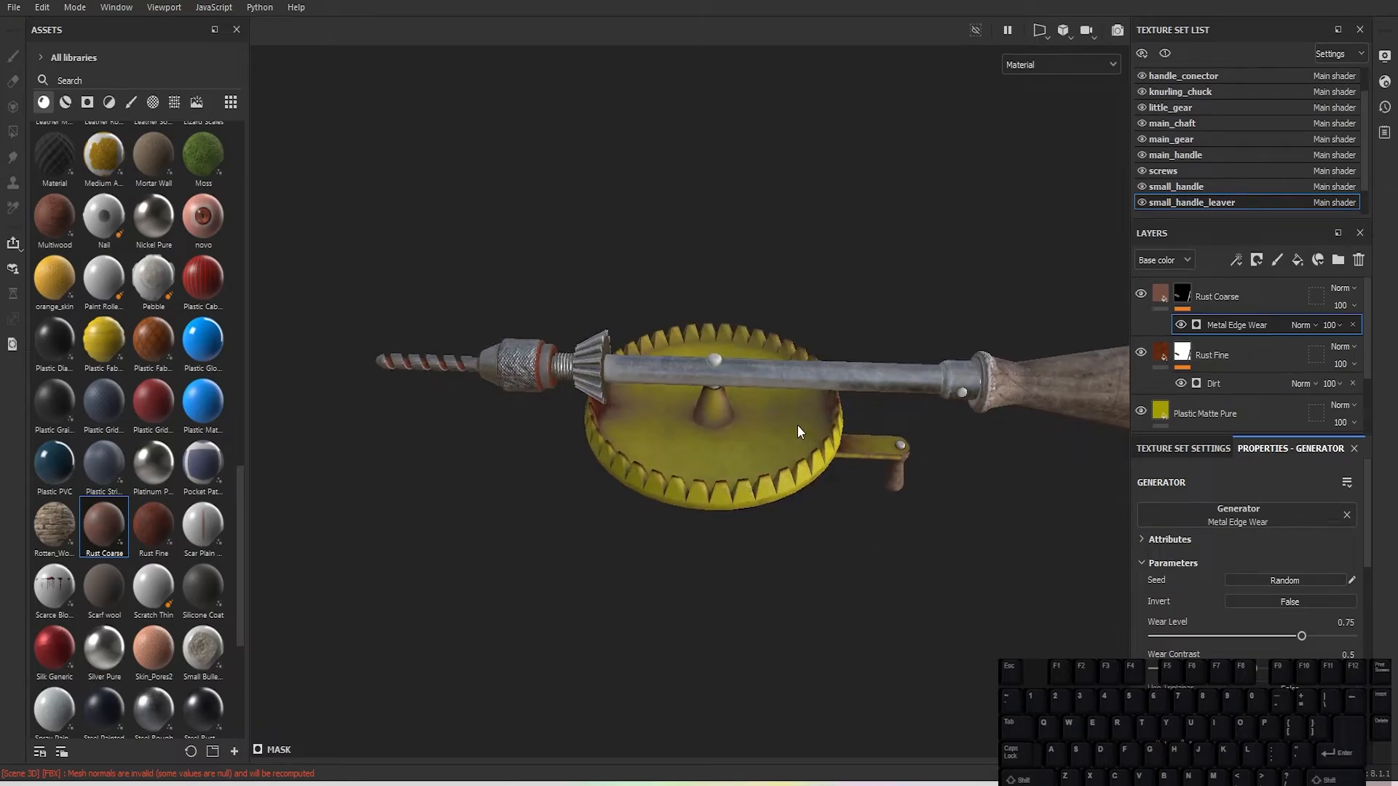
pyautogui.scroll(6, 789, 412)
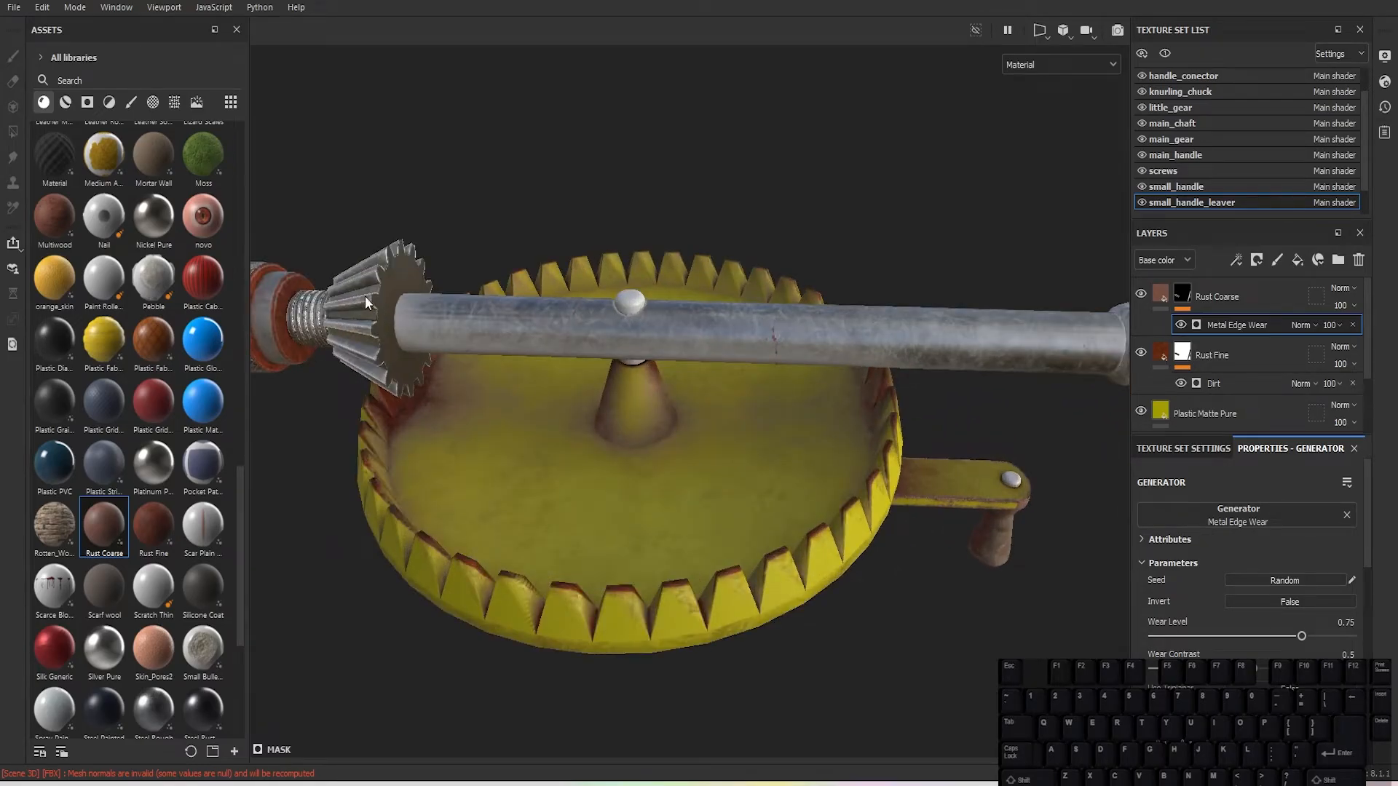
pyautogui.keyDown('alt'); pyautogui.moveTo(416, 403); pyautogui.dragTo(554, 440); pyautogui.keyUp('alt')
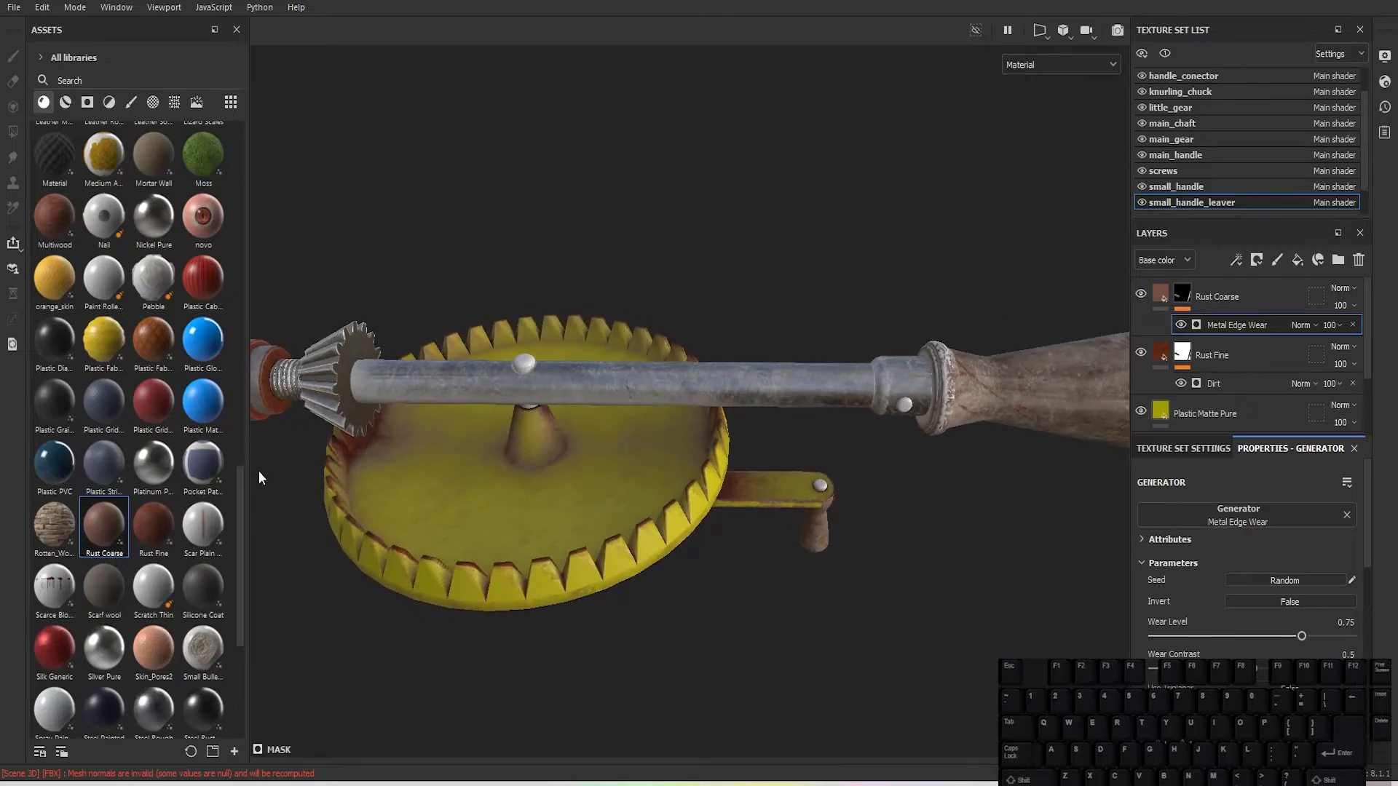
pyautogui.scroll(7, 191, 522)
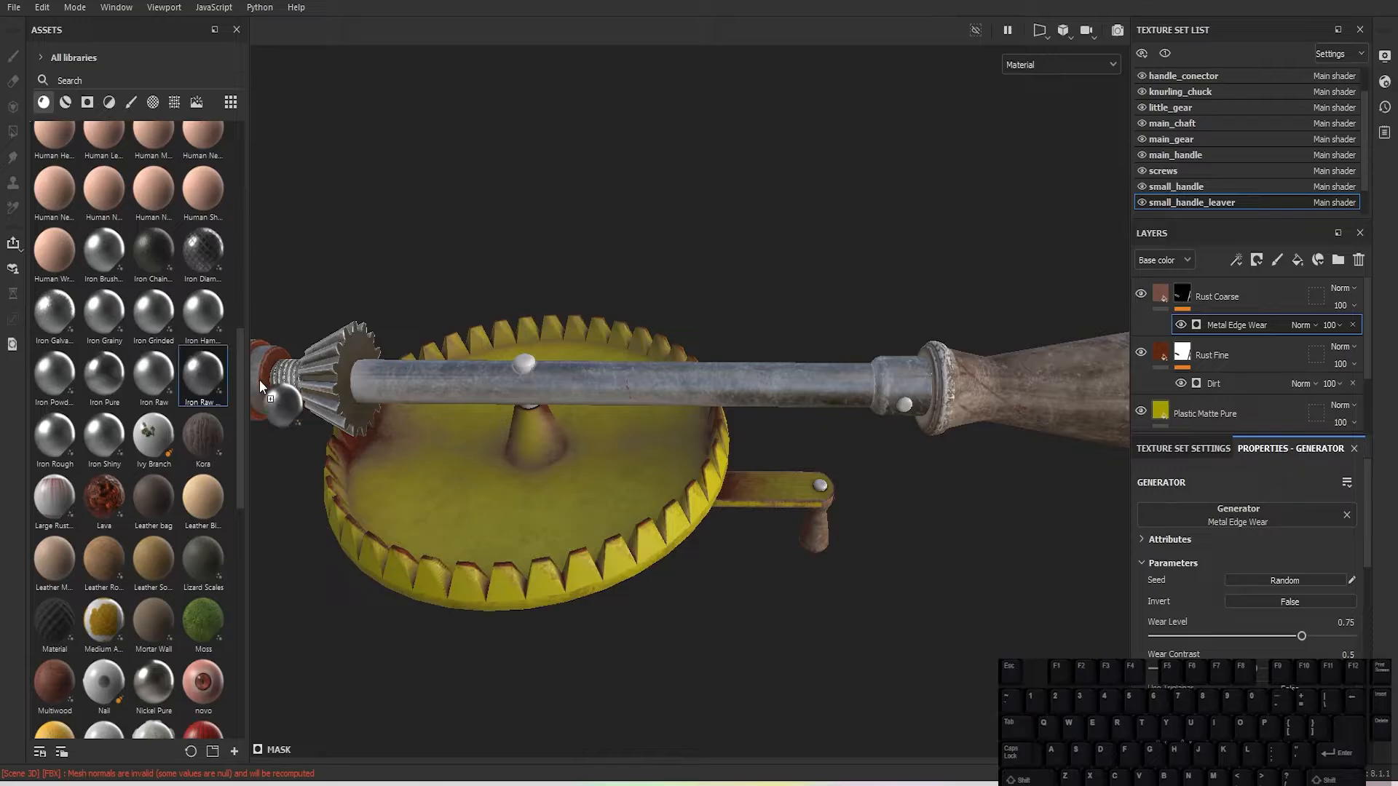
pyautogui.moveTo(259, 380); pyautogui.dragTo(531, 361)
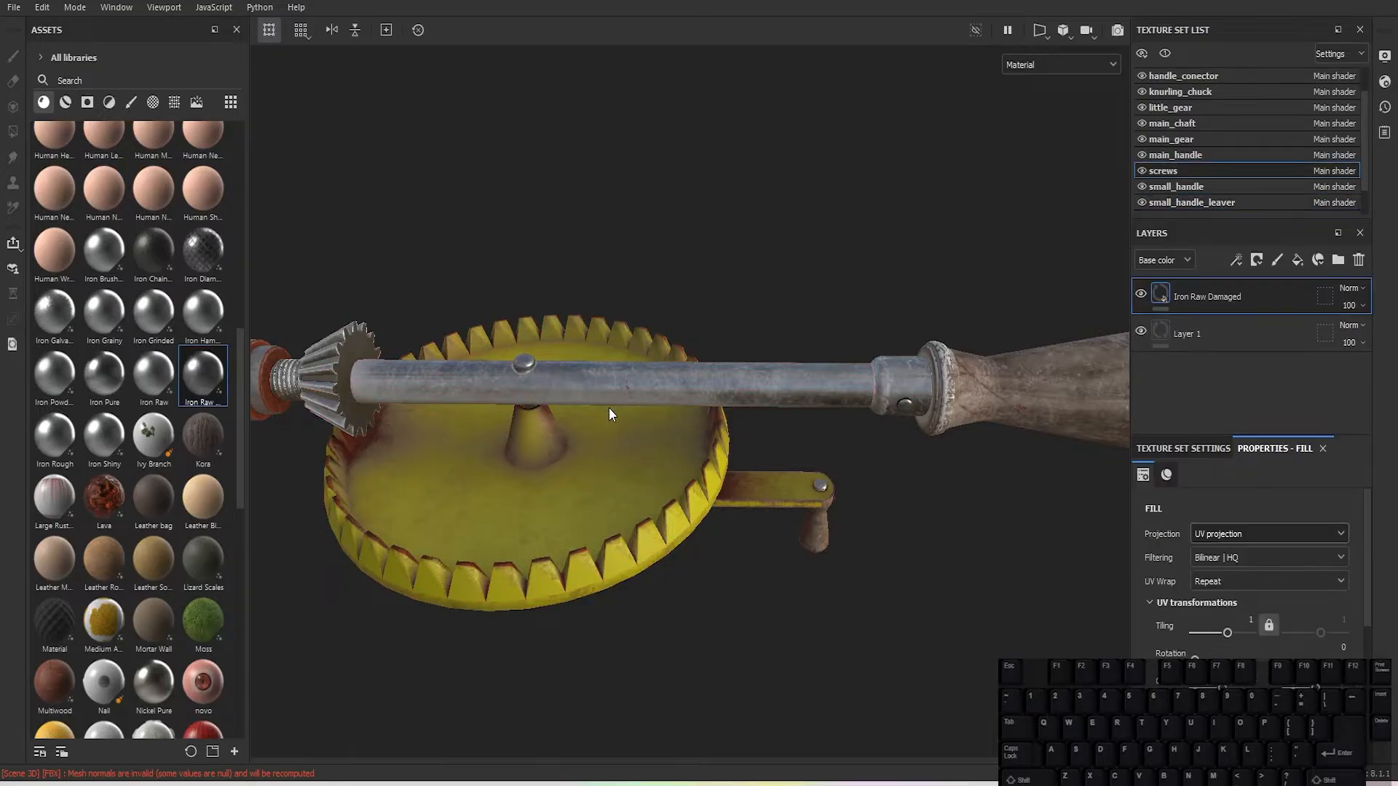
# Step: Switch the screws' Iron Raw Damaged layer to Tri-planar projection and check the shaft screw's surface
pyautogui.press('f')
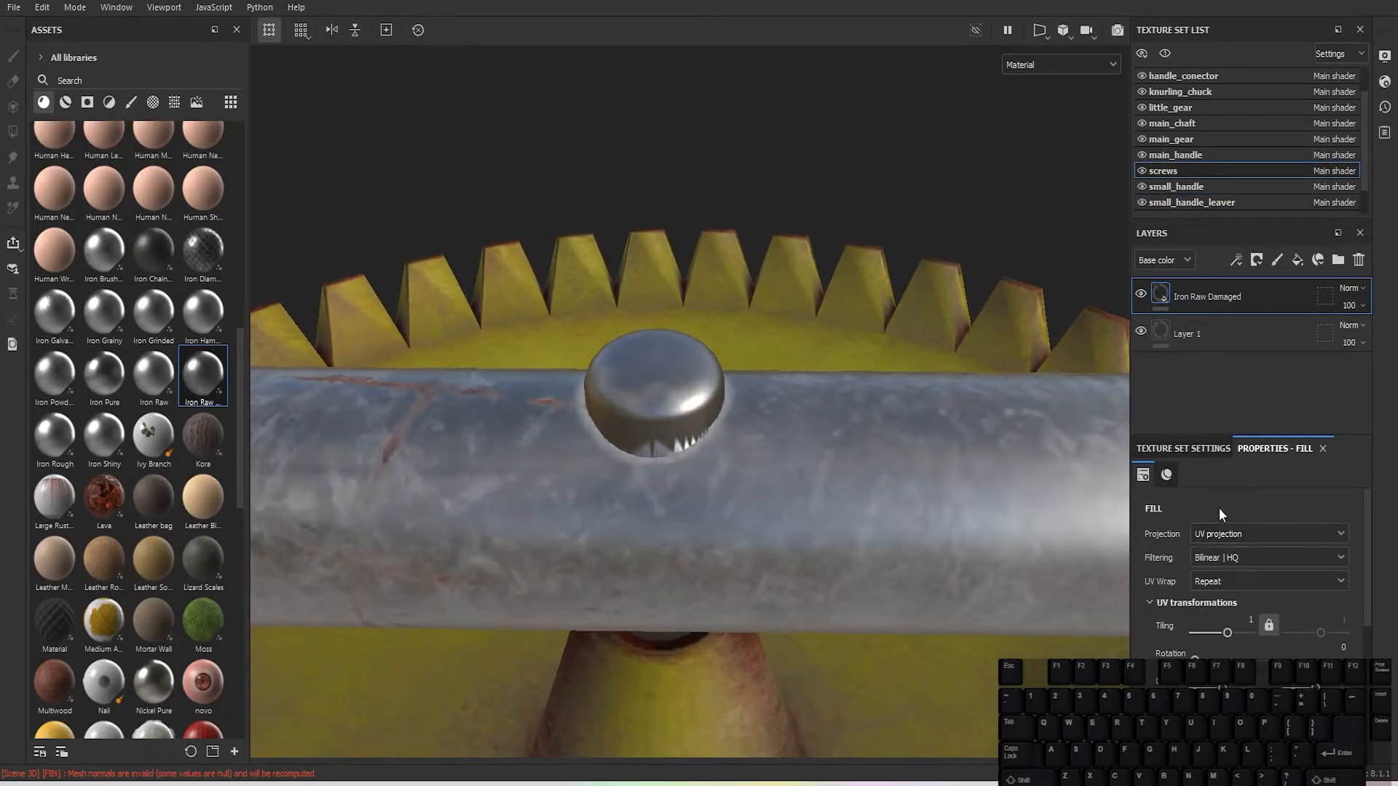
pyautogui.click(1227, 534)
pyautogui.click(1233, 578)
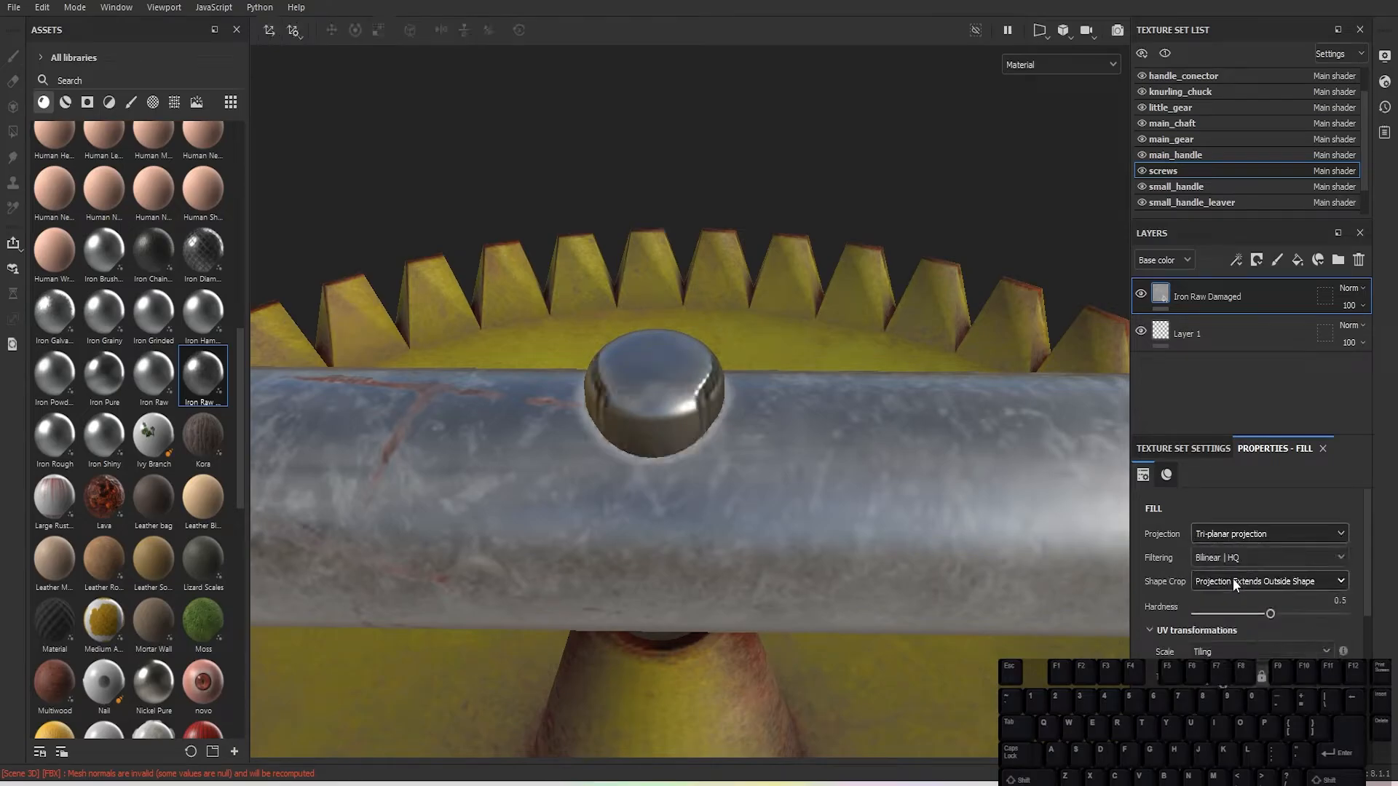
pyautogui.scroll(-5, 980, 513)
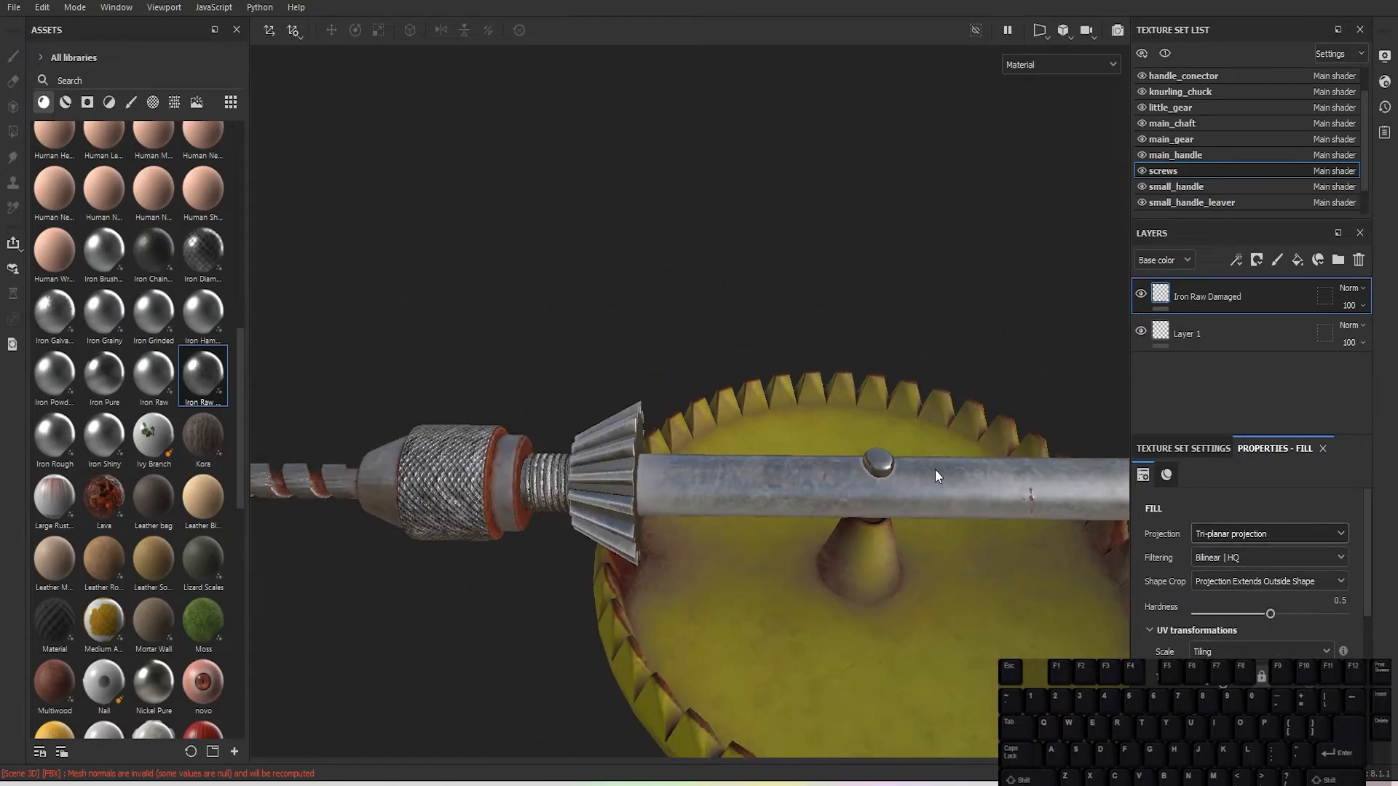
pyautogui.keyDown('alt'); pyautogui.moveTo(934, 470); pyautogui.dragTo(836, 439); pyautogui.keyUp('alt')
pyautogui.scroll(5, 836, 440)
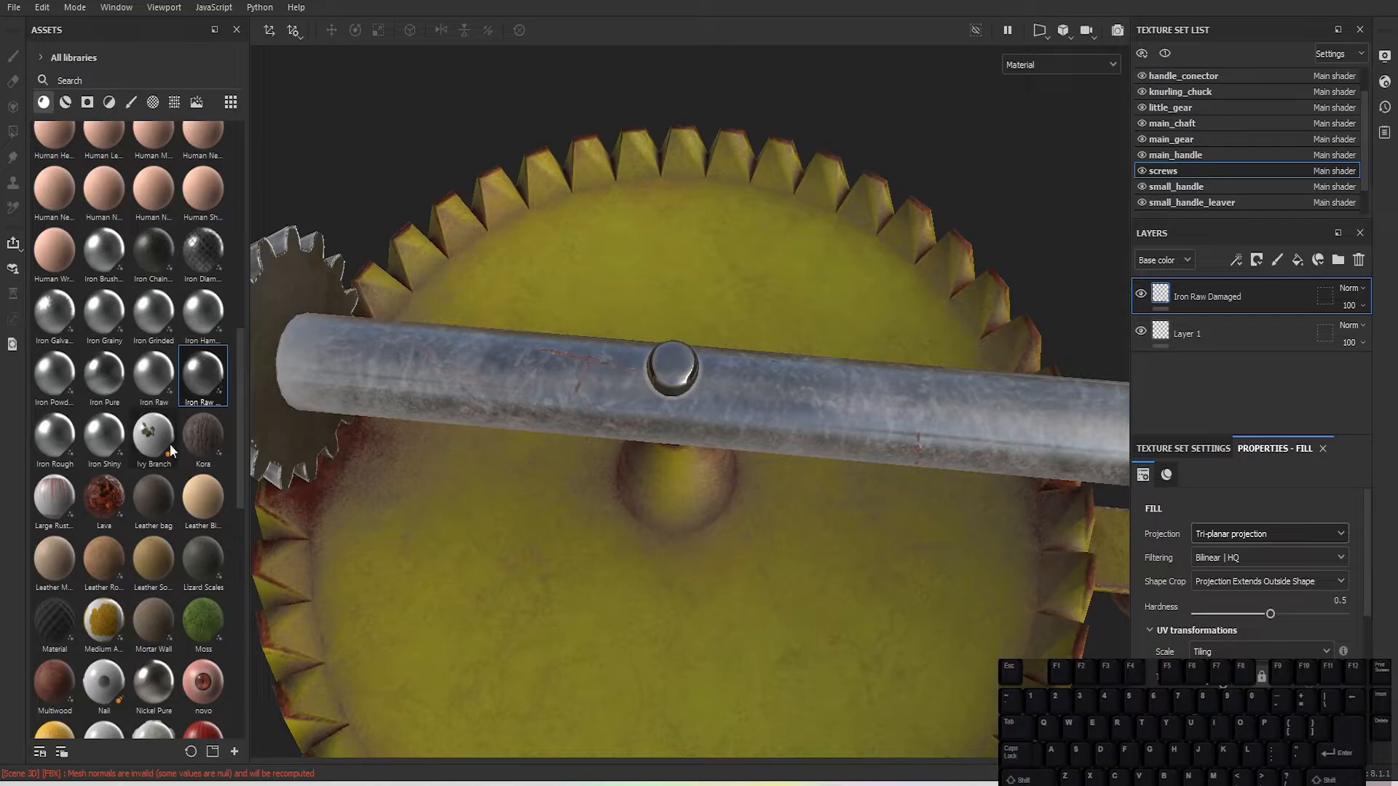
# Step: Add a Rust Fine layer with a black mask on top of the screws' Iron Raw Damaged layer
pyautogui.scroll(-6, 169, 444)
pyautogui.moveTo(150, 599); pyautogui.dragTo(1197, 283)
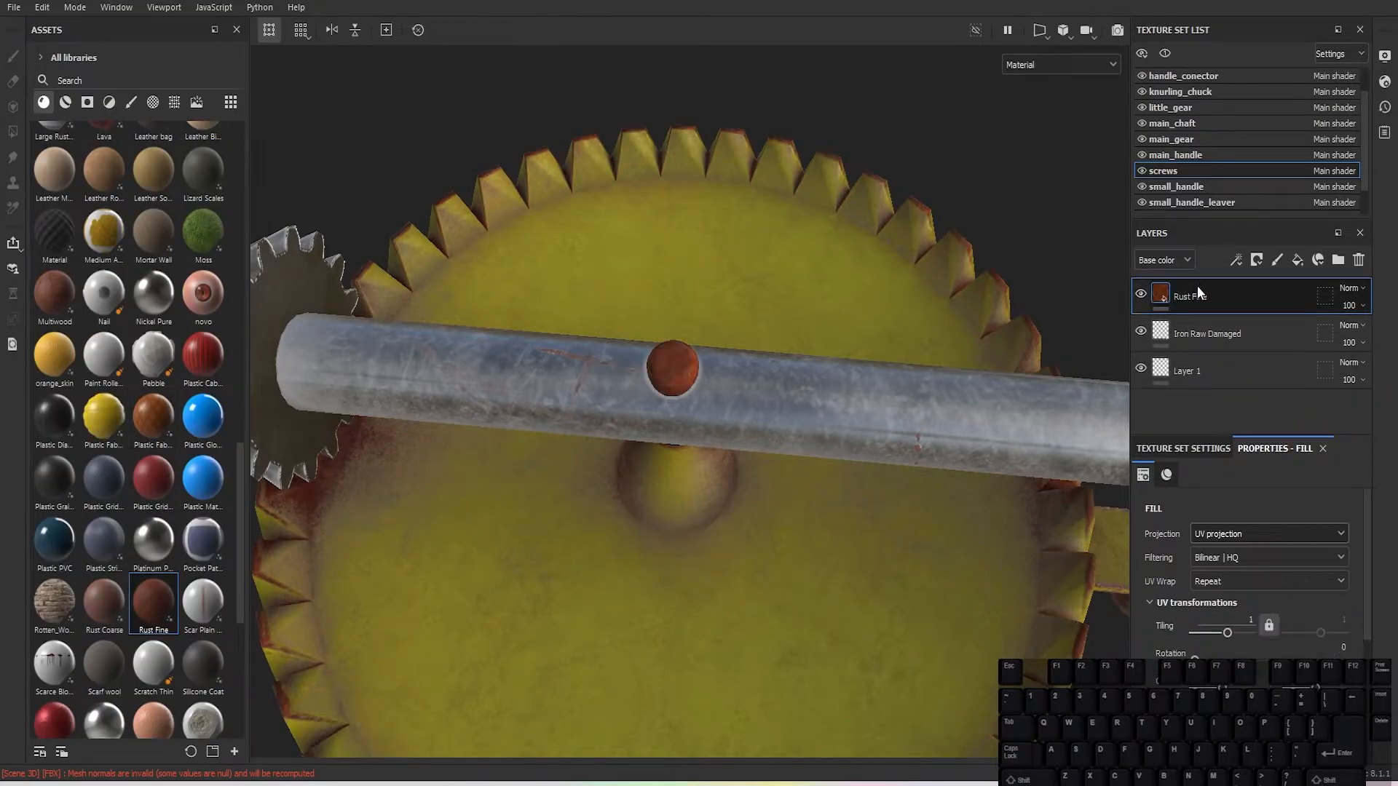
pyautogui.click(1257, 260)
pyautogui.click(1278, 304)
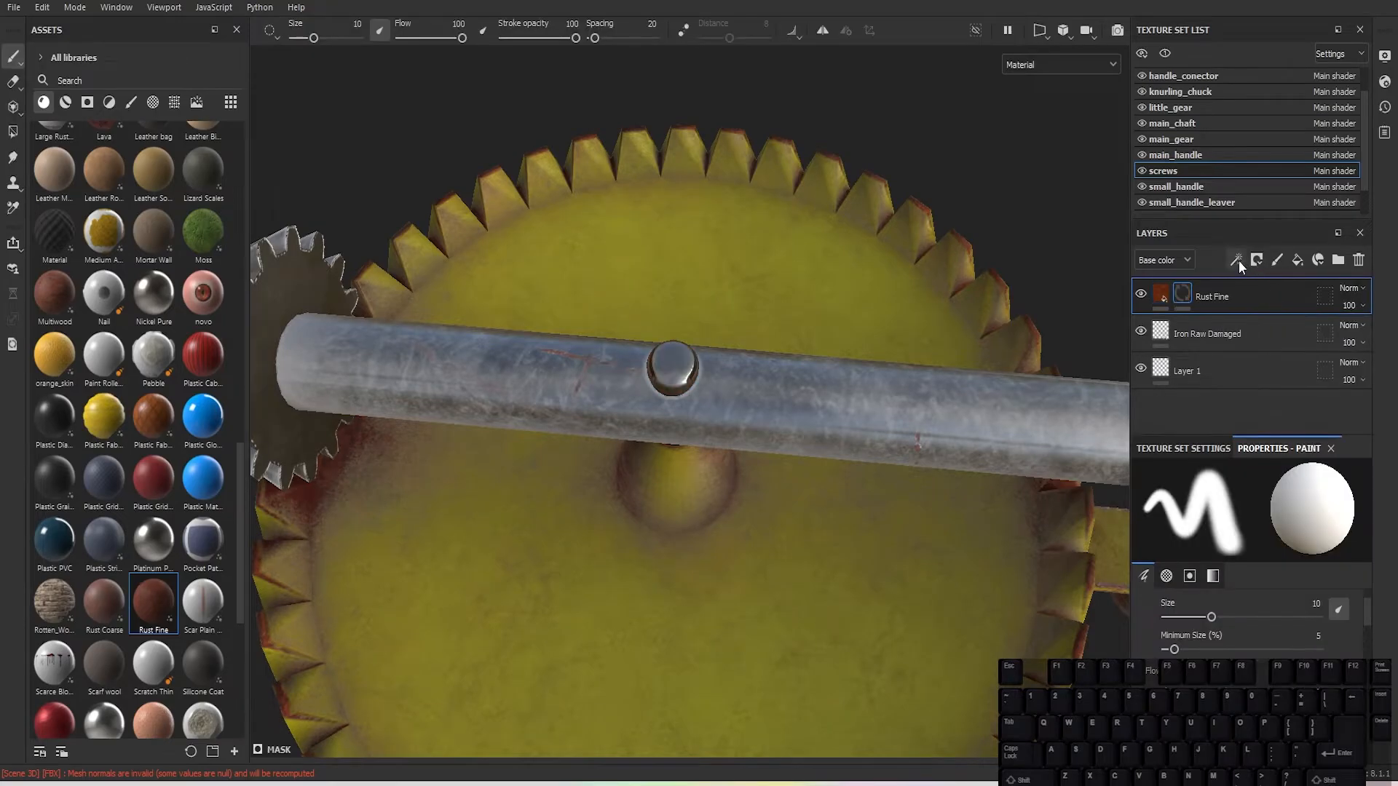
# Step: Drive the screws' Rust Fine mask with a Metal Edge Wear generator and set its Wear Level to 0.1
pyautogui.click(1237, 260)
pyautogui.click(1251, 278)
pyautogui.click(1255, 515)
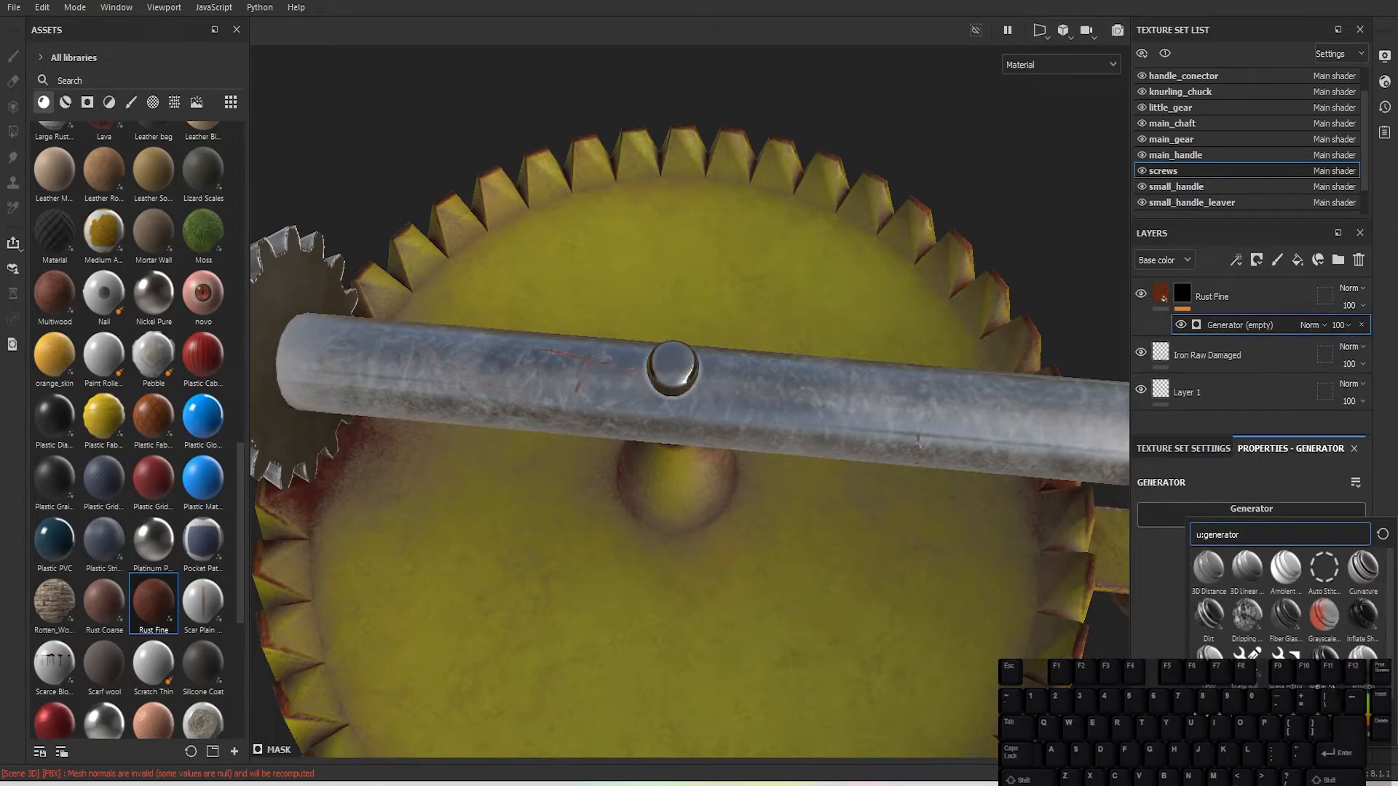
pyautogui.click(1324, 663)
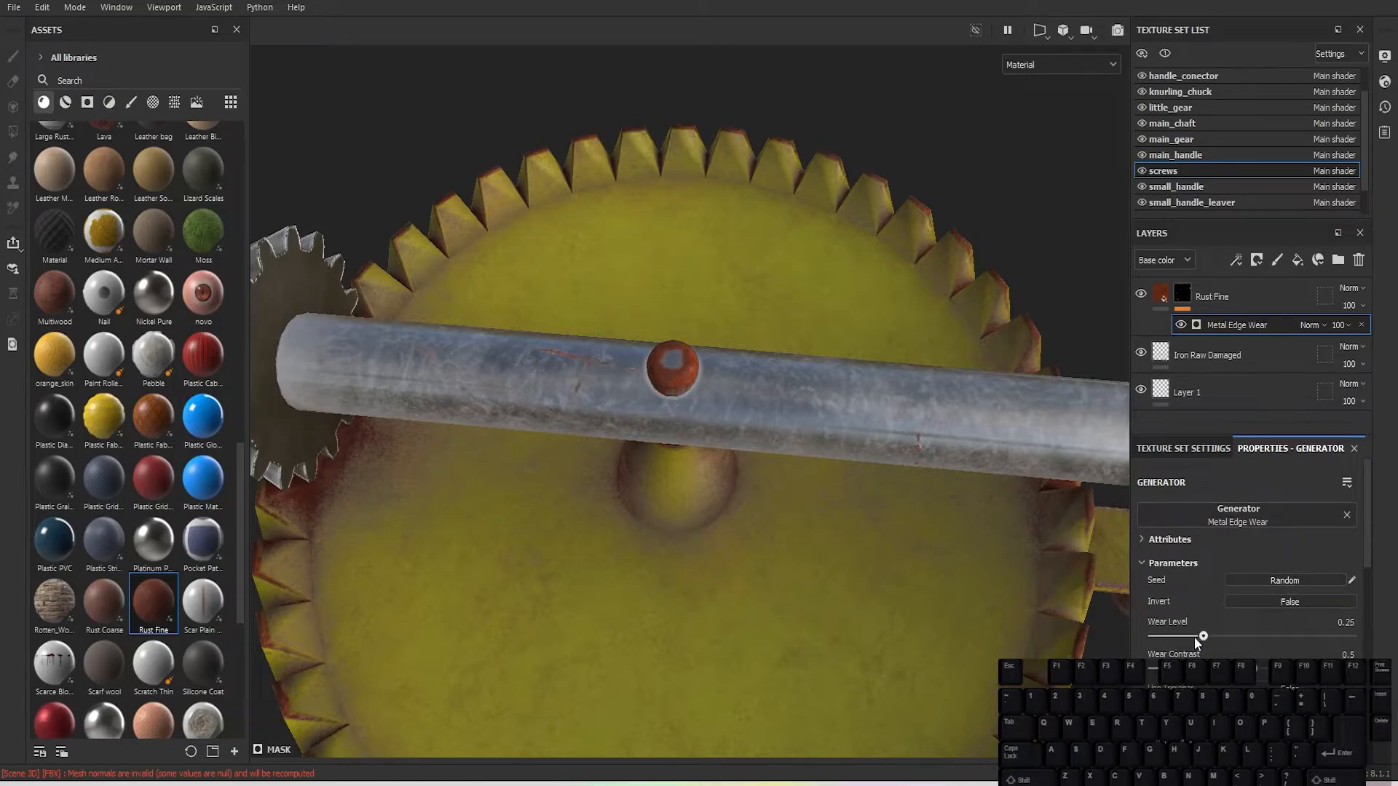
pyautogui.moveTo(1194, 640); pyautogui.dragTo(1173, 639)
# Step: Add a second Rust Fine layer with a black mask above the screws' existing rust layer
pyautogui.scroll(-4, 838, 487)
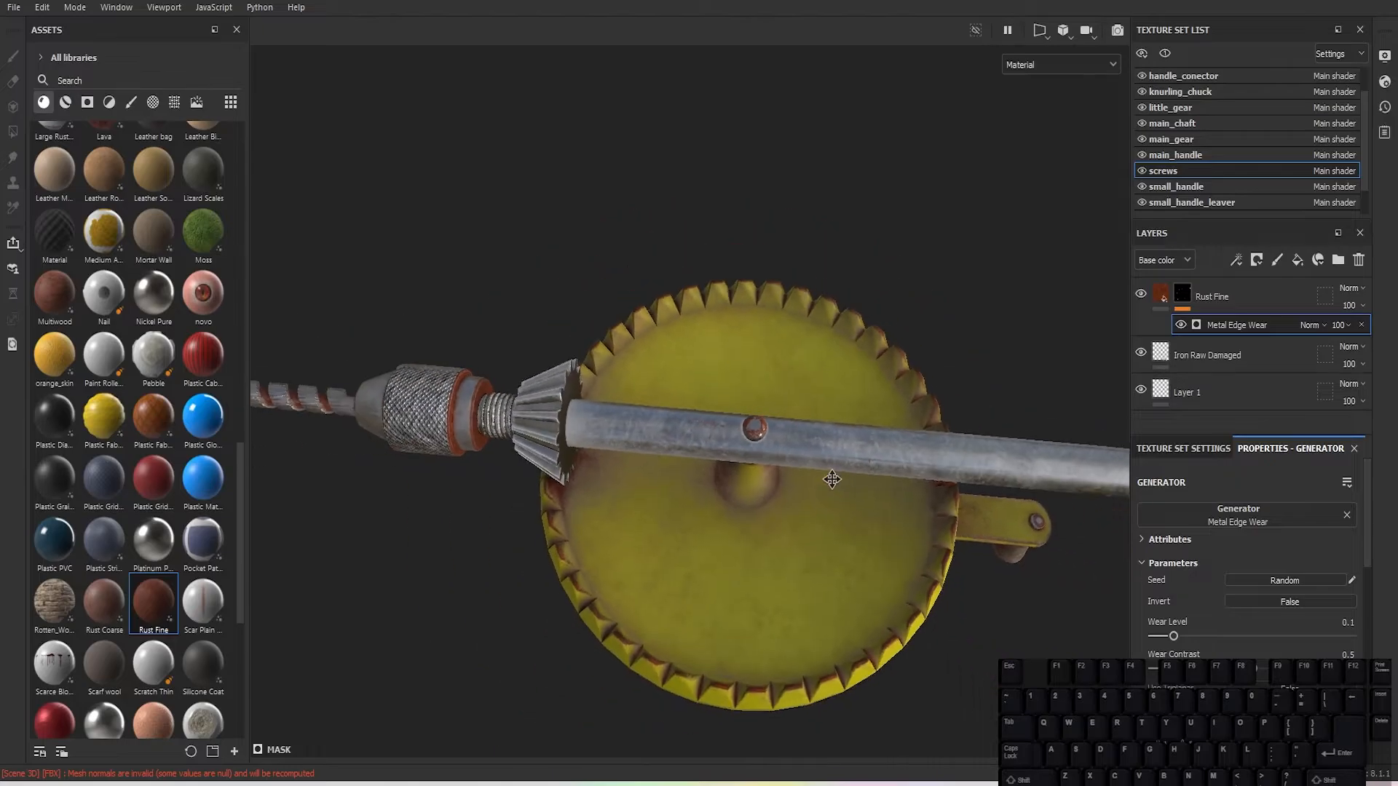
pyautogui.keyDown('alt'); pyautogui.moveTo(830, 480); pyautogui.dragTo(600, 456, button='middle'); pyautogui.keyUp('alt')
pyautogui.keyDown('alt'); pyautogui.moveTo(599, 456); pyautogui.dragTo(802, 200); pyautogui.keyUp('alt')
pyautogui.keyDown('alt'); pyautogui.moveTo(803, 201); pyautogui.dragTo(318, 464, button='right'); pyautogui.keyUp('alt')
pyautogui.moveTo(155, 623); pyautogui.dragTo(1269, 290)
pyautogui.click(1257, 263)
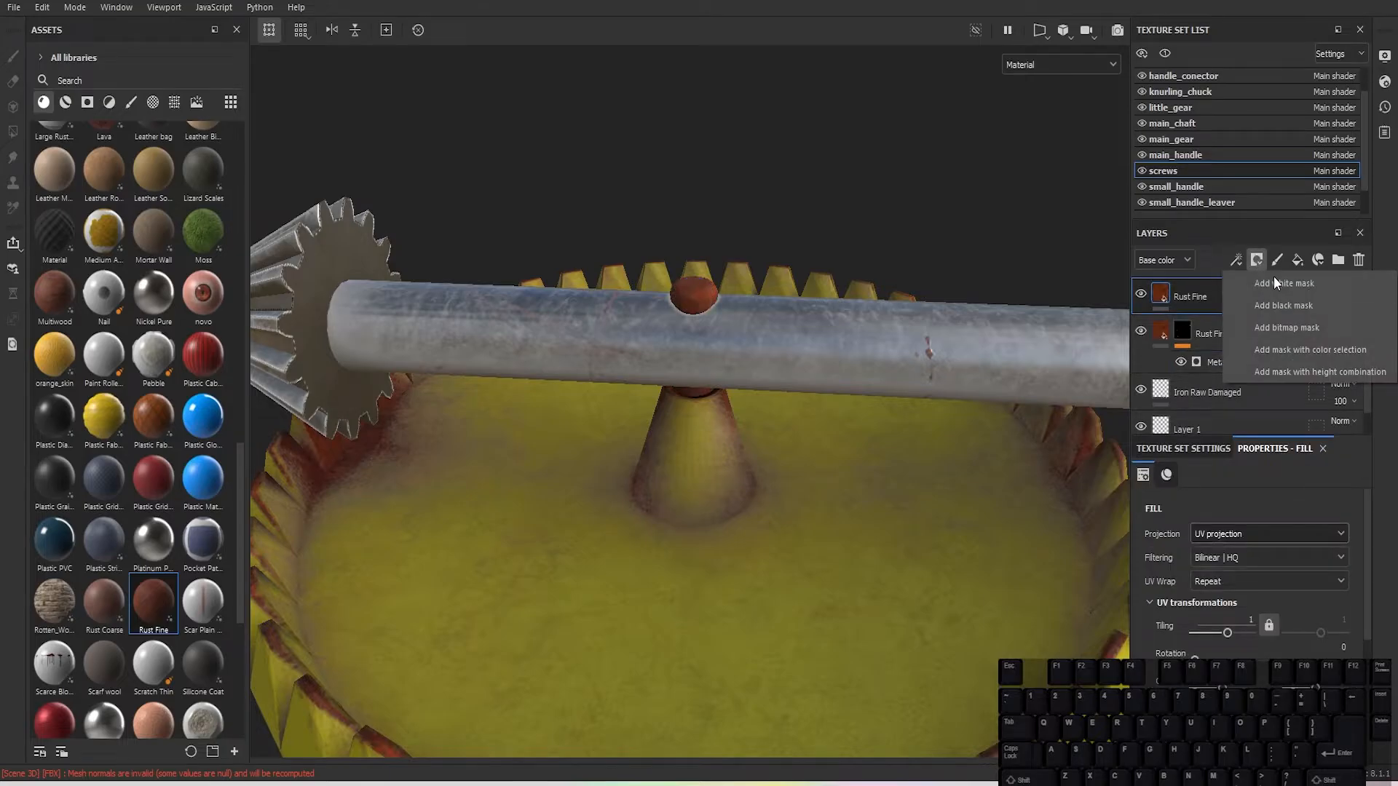
pyautogui.click(1294, 308)
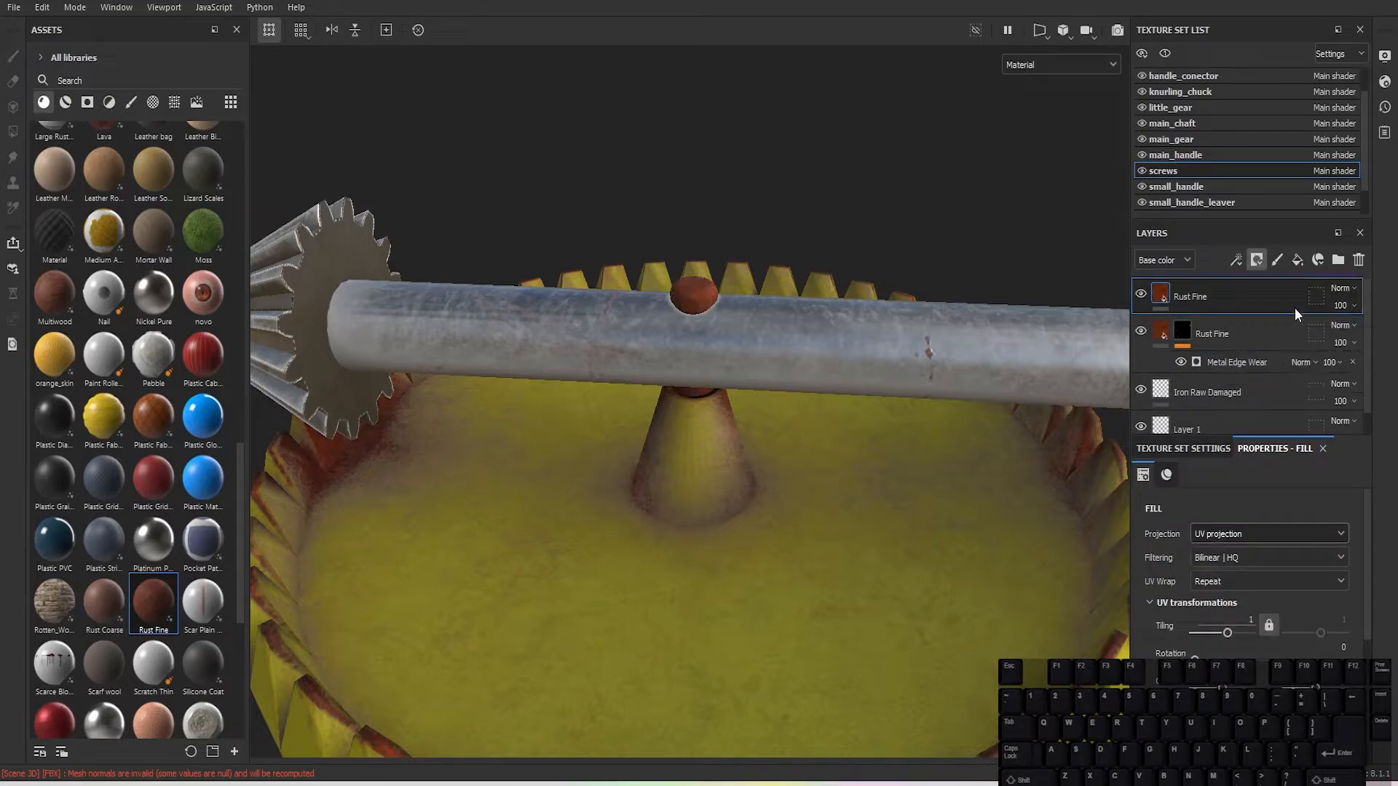
# Step: Drive the upper Rust Fine layer's mask with a Dirt generator and check the shaft screw
pyautogui.click(1260, 261)
pyautogui.click(1265, 282)
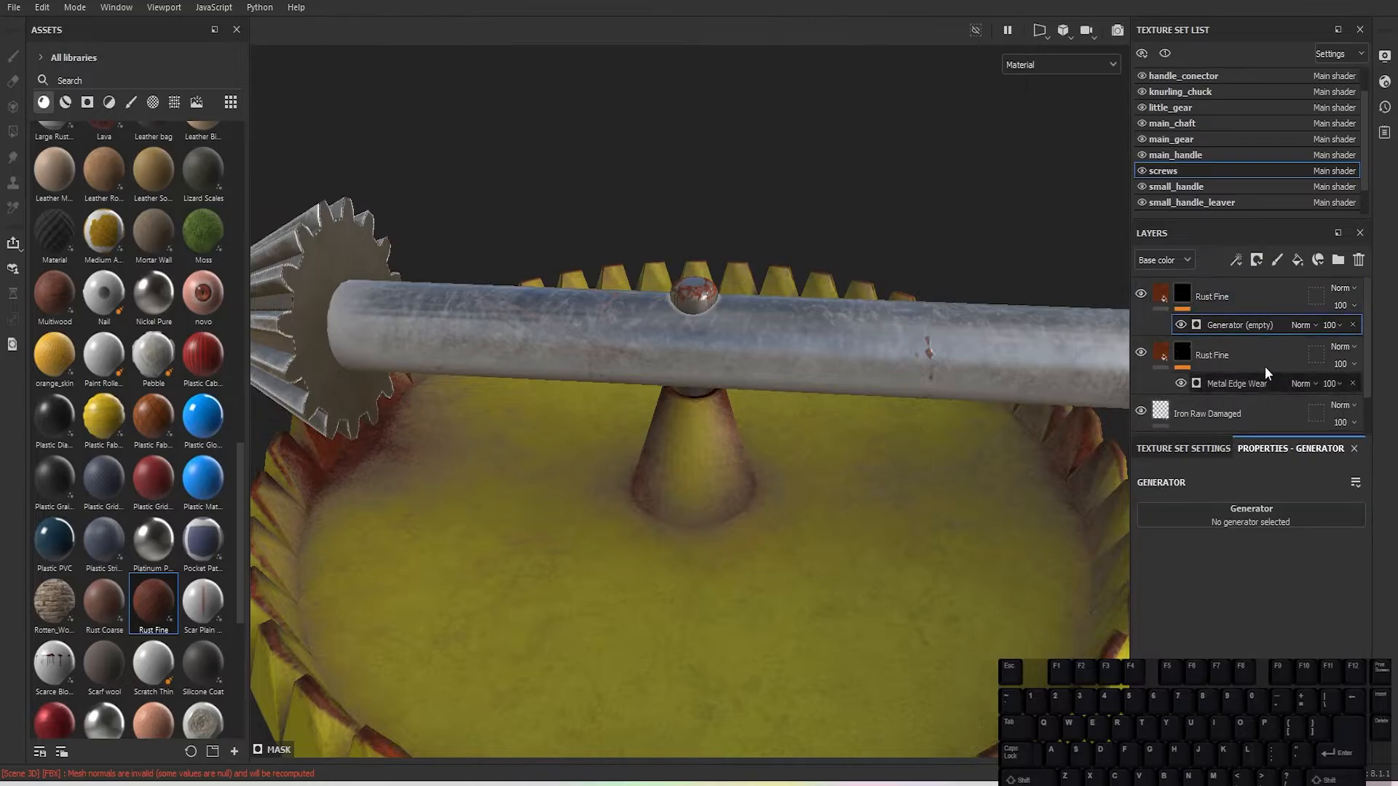
pyautogui.click(1259, 518)
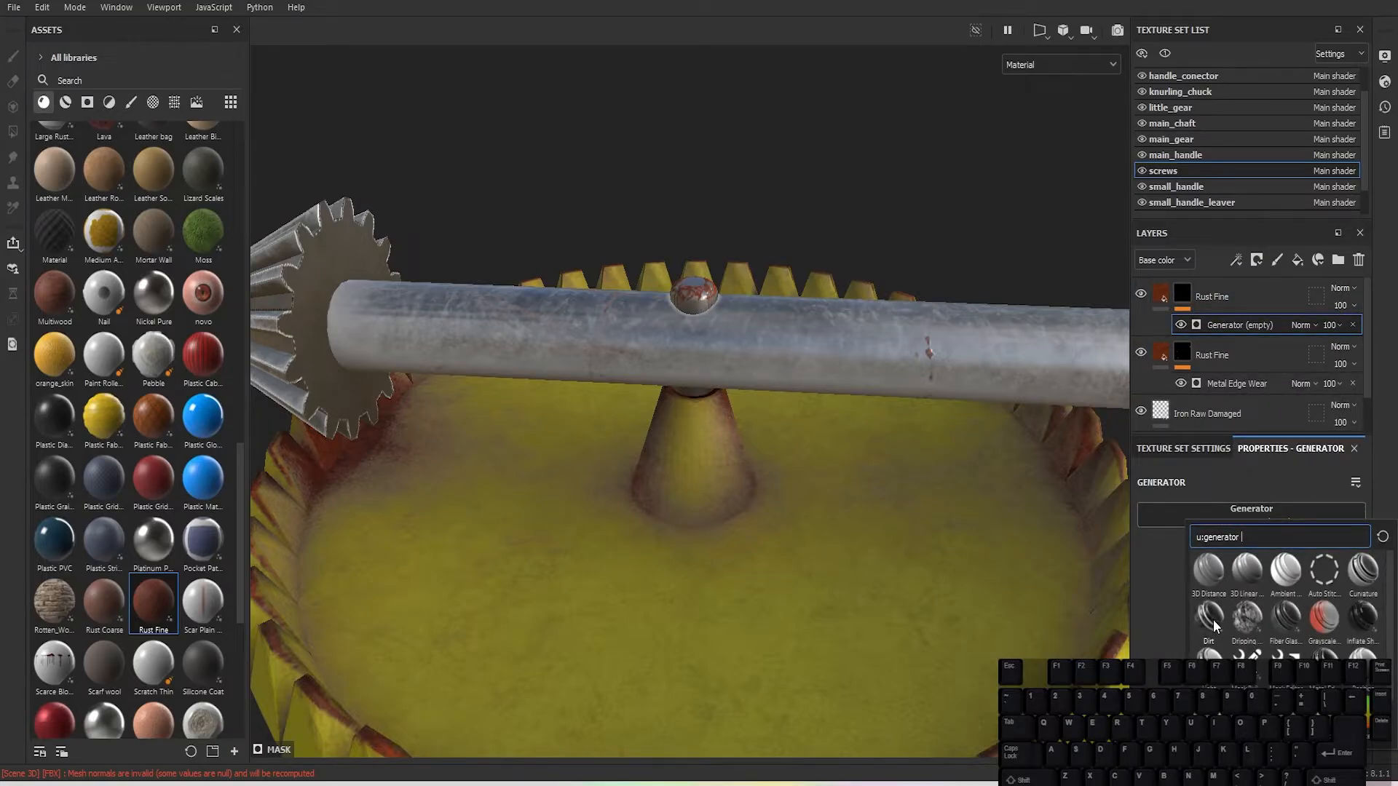
pyautogui.scroll(3, 699, 295)
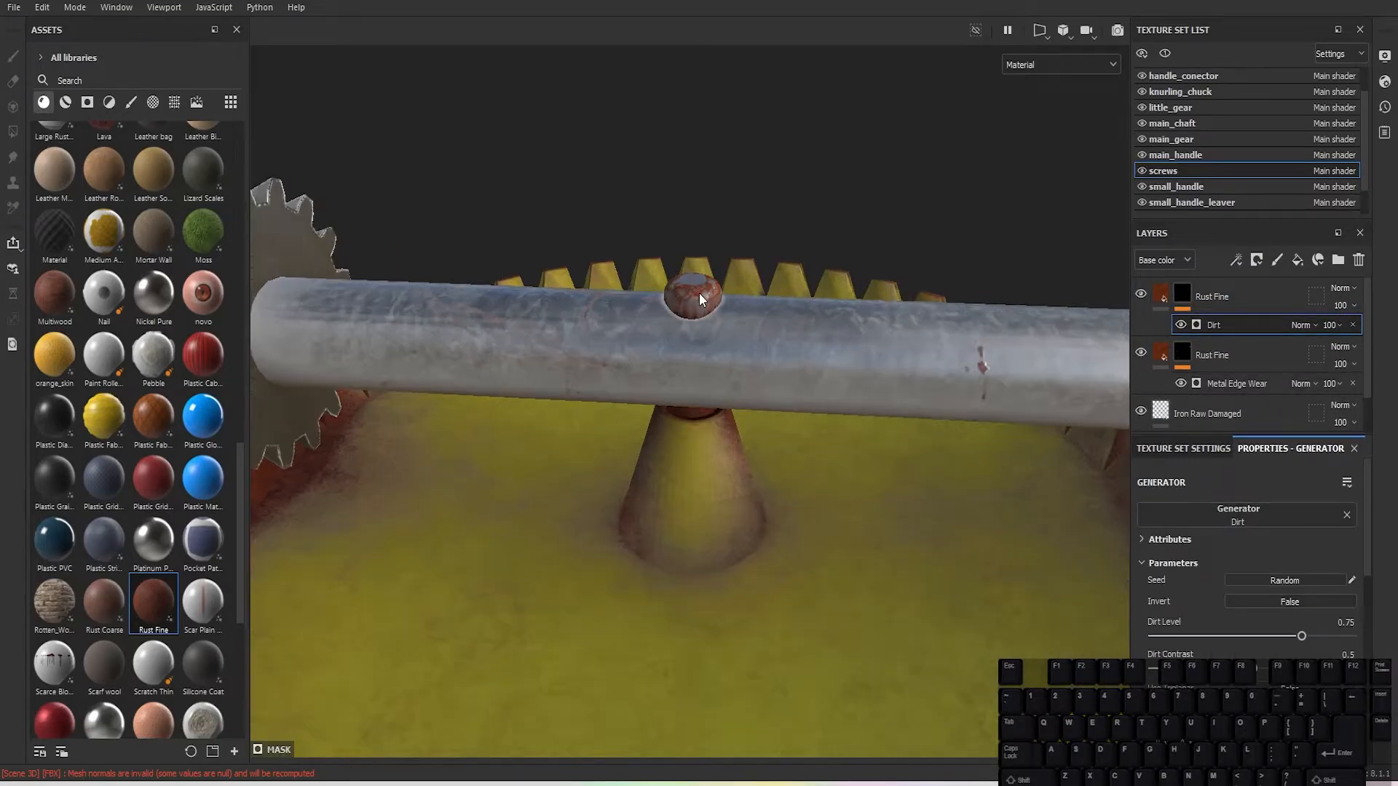
pyautogui.scroll(-10, 767, 364)
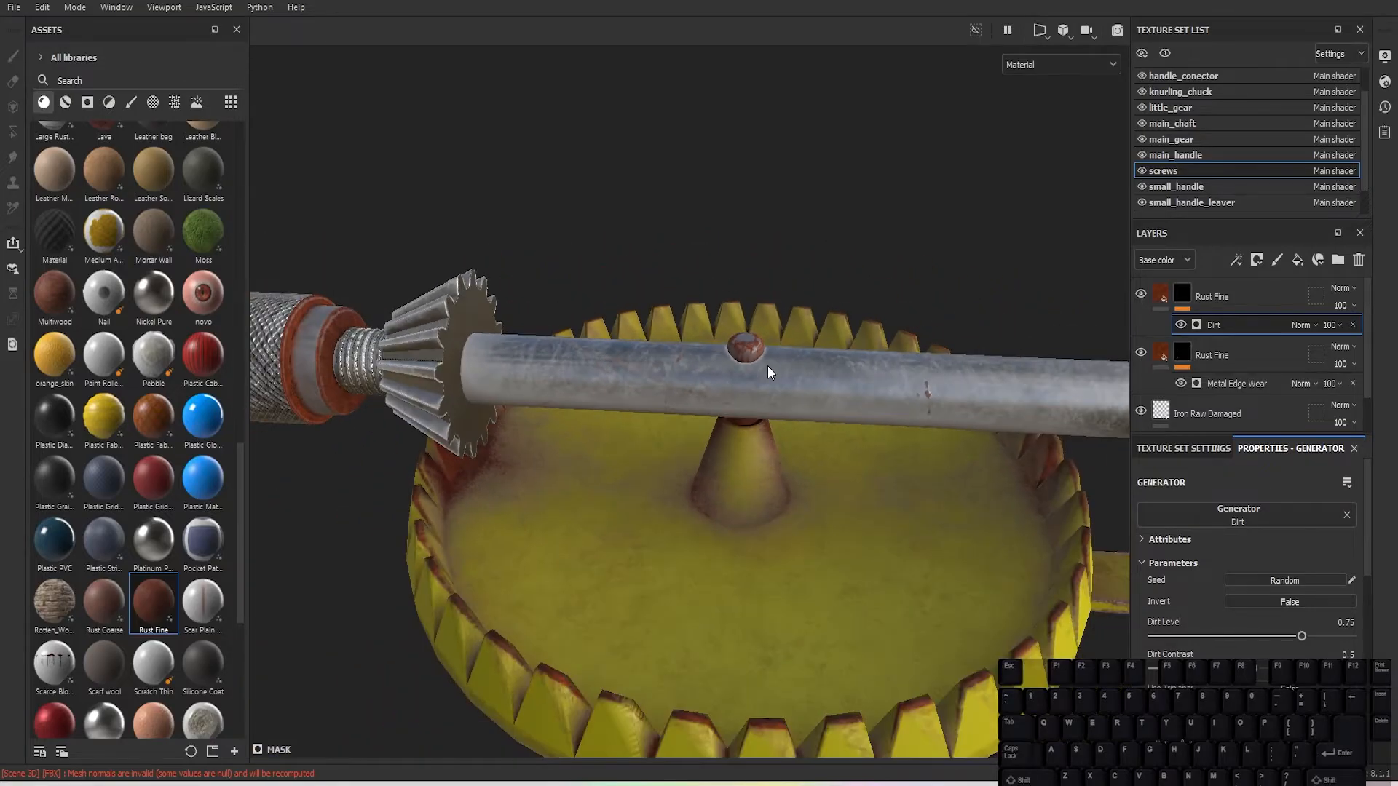
# Step: Add a Rust Fine layer with a black mask on top of the layers in the little_gear texture set
pyautogui.keyDown('alt'); pyautogui.moveTo(783, 377); pyautogui.dragTo(685, 350); pyautogui.keyUp('alt')
pyautogui.scroll(2, 684, 351)
pyautogui.keyDown('alt'); pyautogui.moveTo(602, 328); pyautogui.dragTo(723, 319, button='middle'); pyautogui.keyUp('alt')
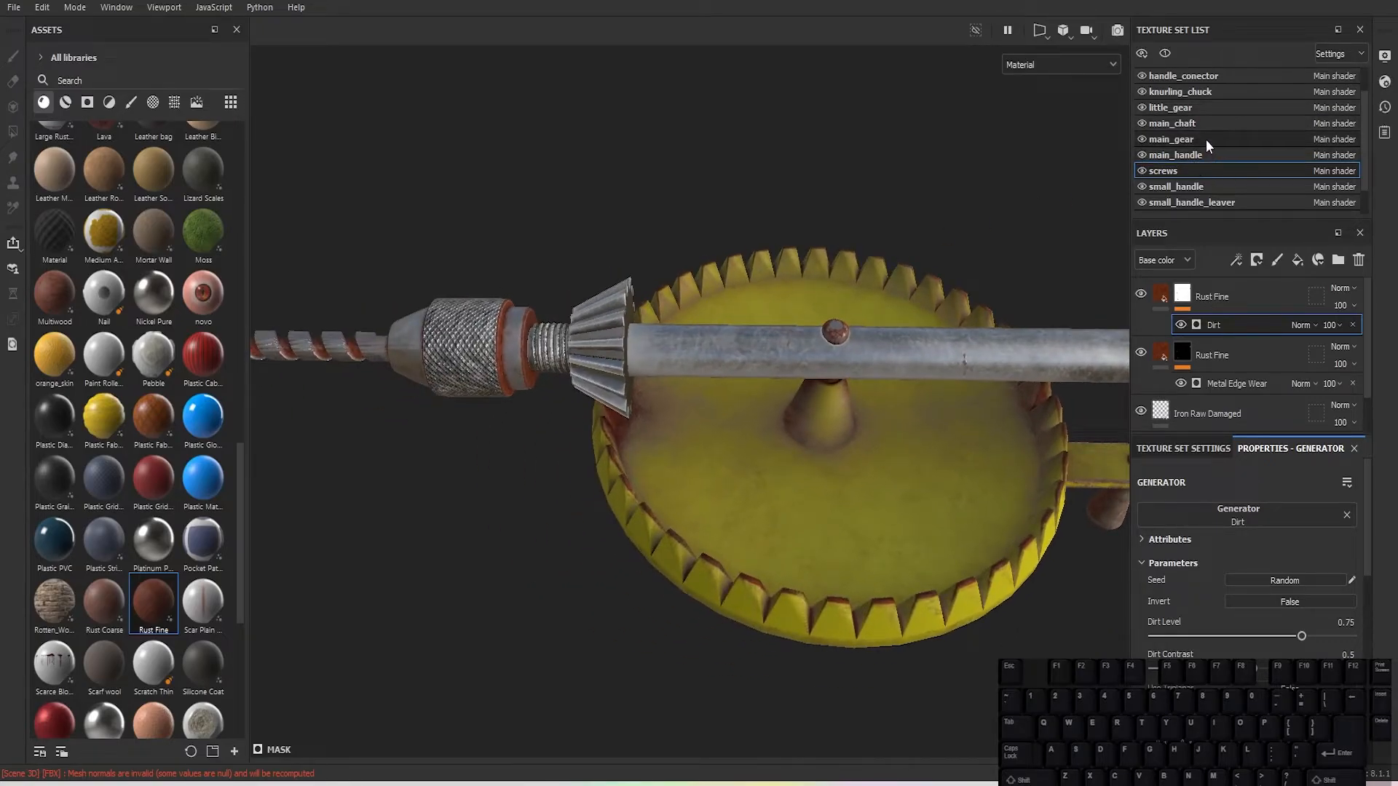
pyautogui.click(1183, 106)
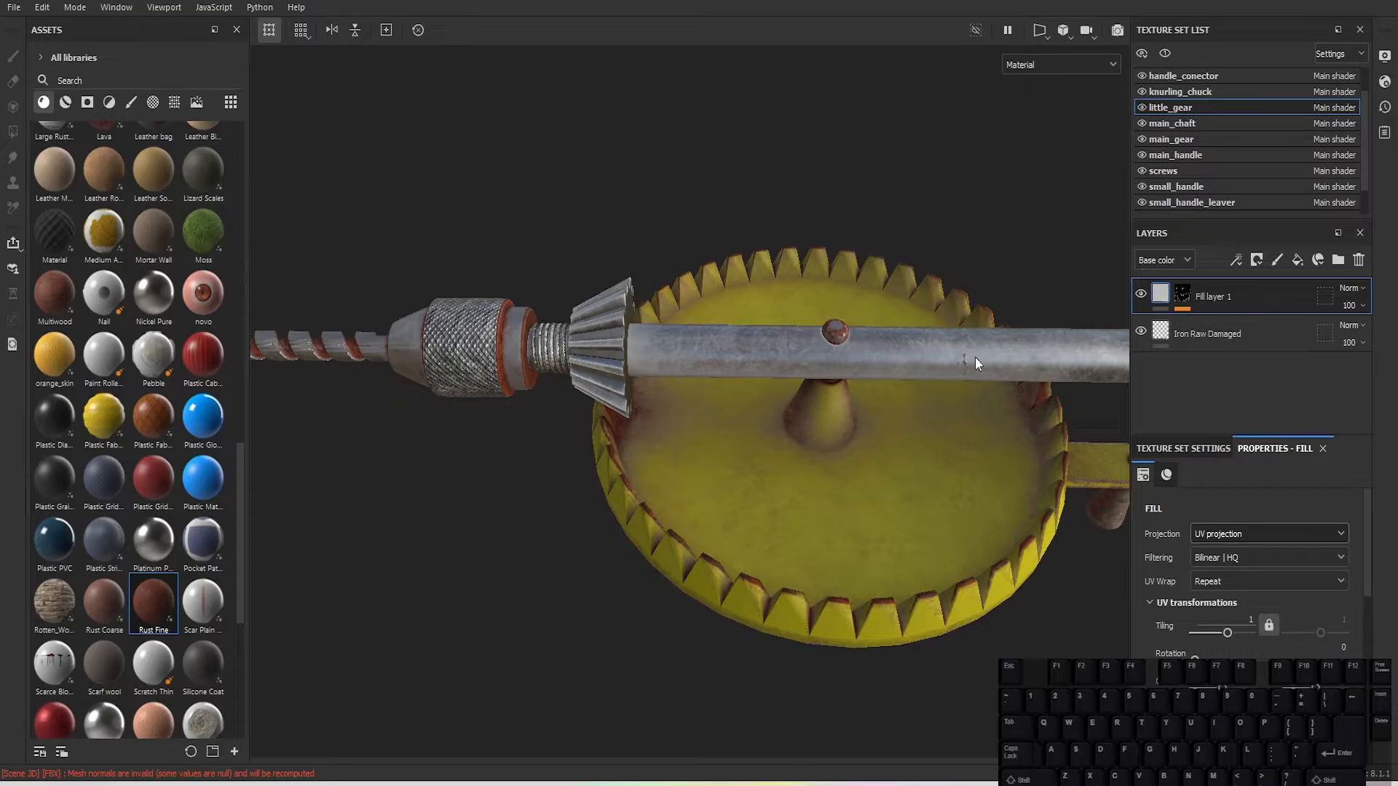
pyautogui.moveTo(153, 601); pyautogui.dragTo(1252, 281)
pyautogui.click(1257, 260)
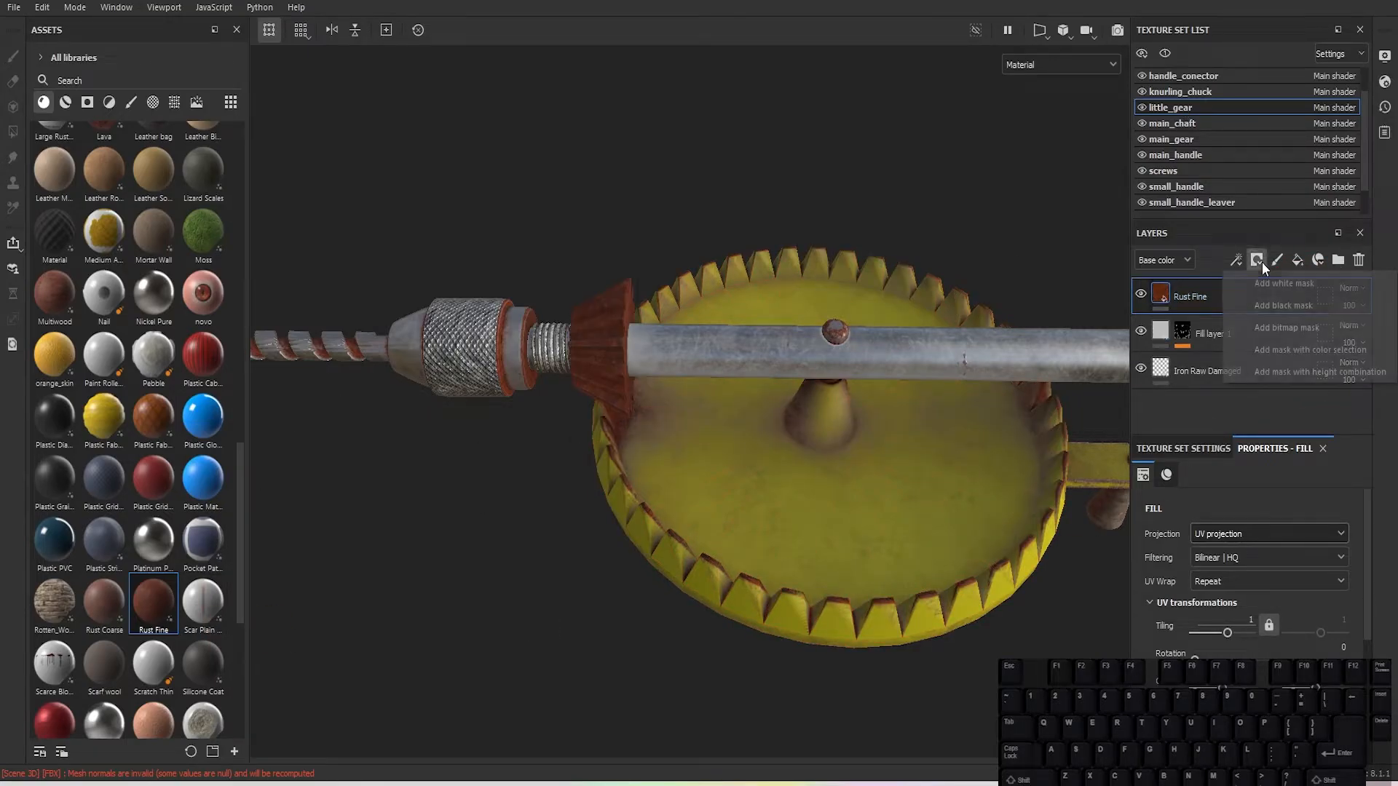
pyautogui.click(1285, 305)
# Step: Drive the little gear's Rust Fine mask with a Metal Edge Wear generator
pyautogui.click(1235, 261)
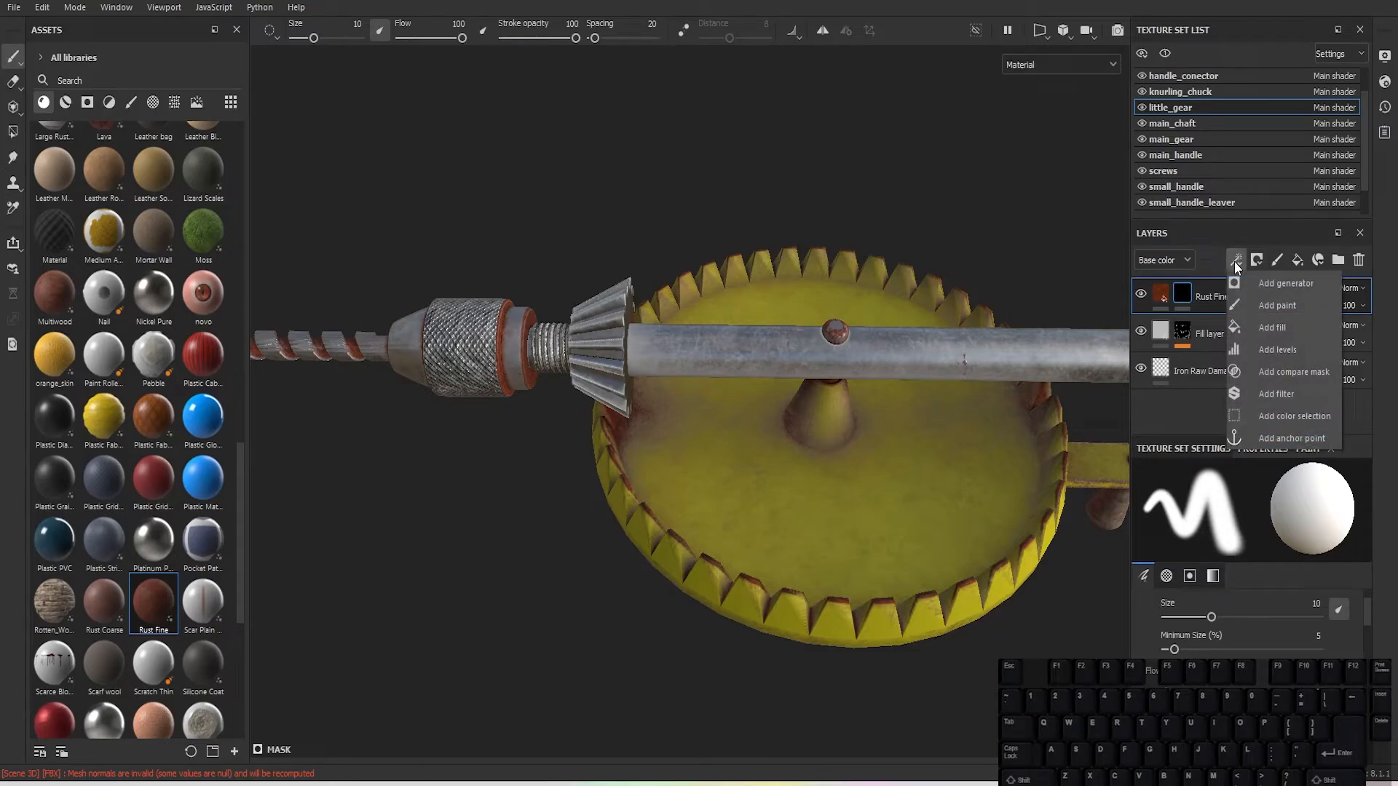
pyautogui.click(1269, 287)
pyautogui.click(1281, 522)
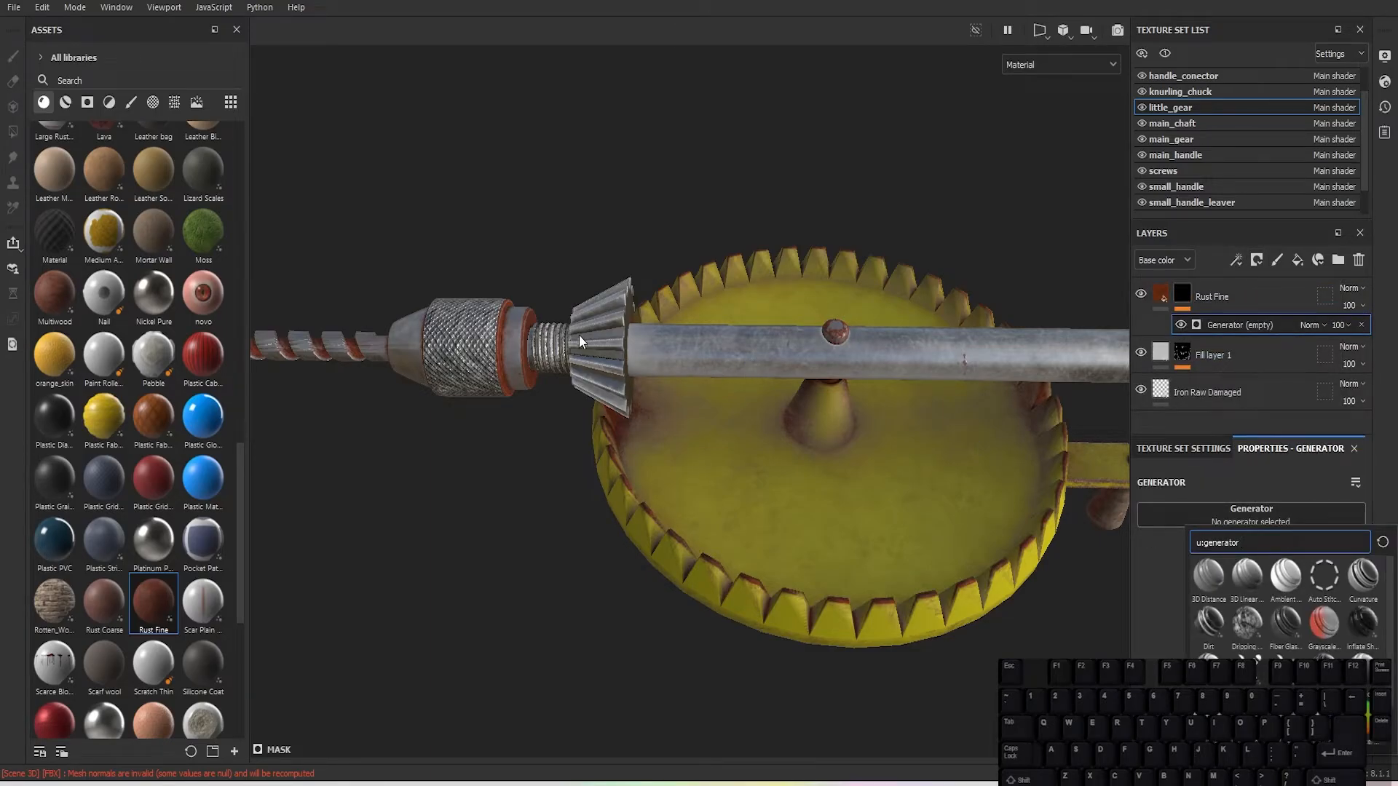
# Step: Examine the rust on the little gear's teeth up close and against the whole drill
pyautogui.scroll(3, 566, 335)
pyautogui.scroll(-5, 566, 334)
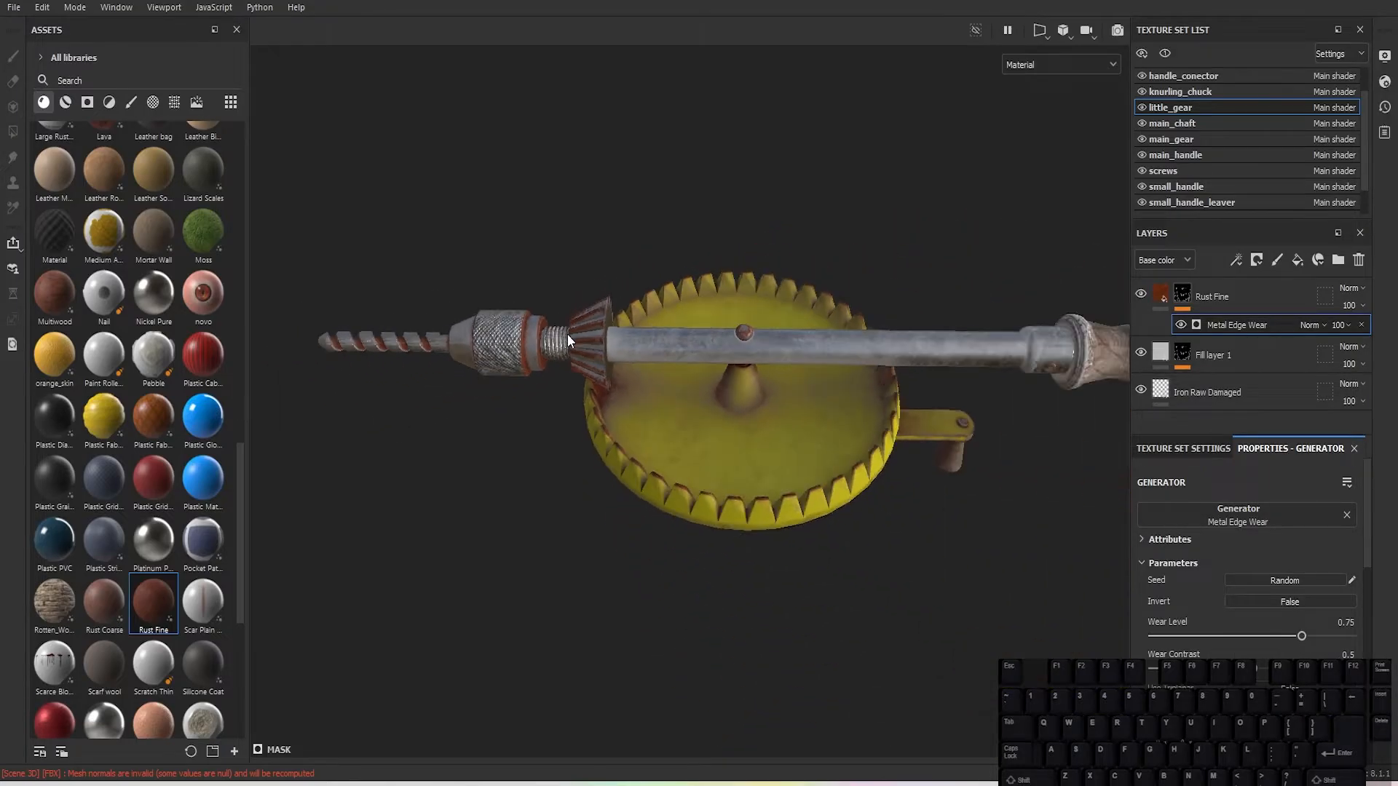
pyautogui.scroll(6, 565, 341)
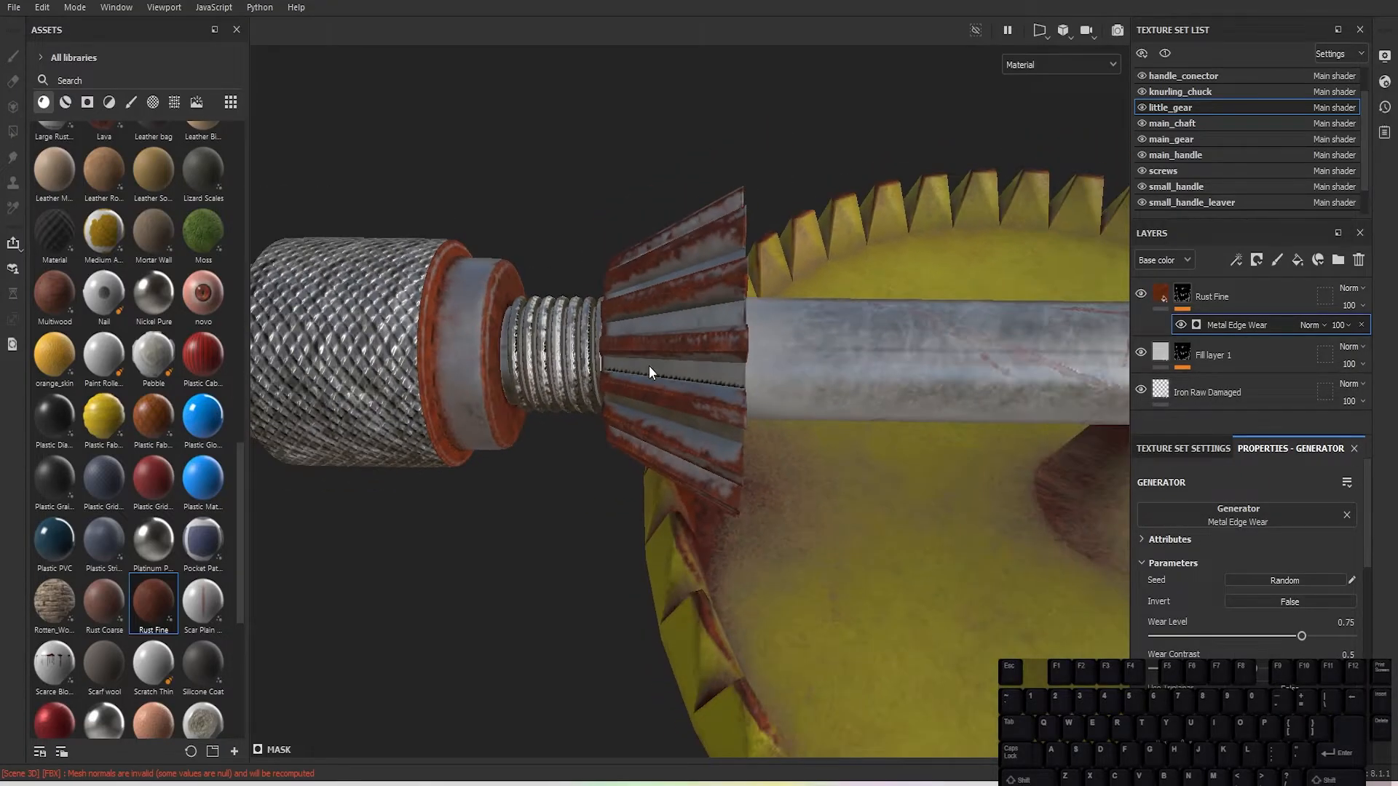
pyautogui.scroll(-5, 649, 366)
pyautogui.keyDown('alt'); pyautogui.moveTo(649, 365); pyautogui.dragTo(684, 393); pyautogui.keyUp('alt')
pyautogui.keyDown('alt'); pyautogui.moveTo(688, 394); pyautogui.dragTo(763, 396); pyautogui.keyUp('alt')
pyautogui.scroll(-3, 757, 402)
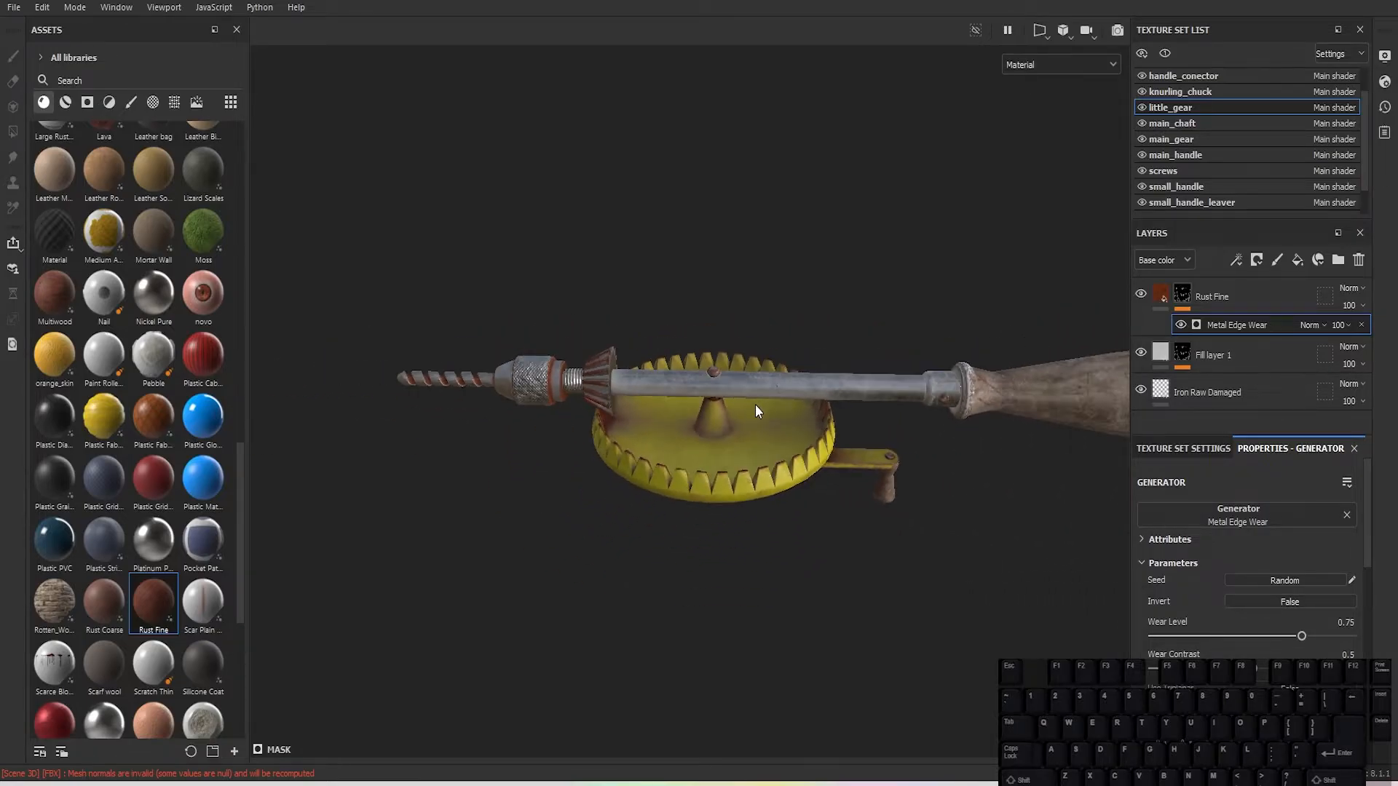
pyautogui.moveTo(754, 404)
pyautogui.keyDown('alt'); pyautogui.mouseDown(button='middle')
pyautogui.moveTo(668, 412)
pyautogui.moveTo(751, 422)
pyautogui.mouseUp(button='middle'); pyautogui.keyUp('alt')
pyautogui.keyDown('alt'); pyautogui.moveTo(796, 483); pyautogui.dragTo(809, 530); pyautogui.keyUp('alt')
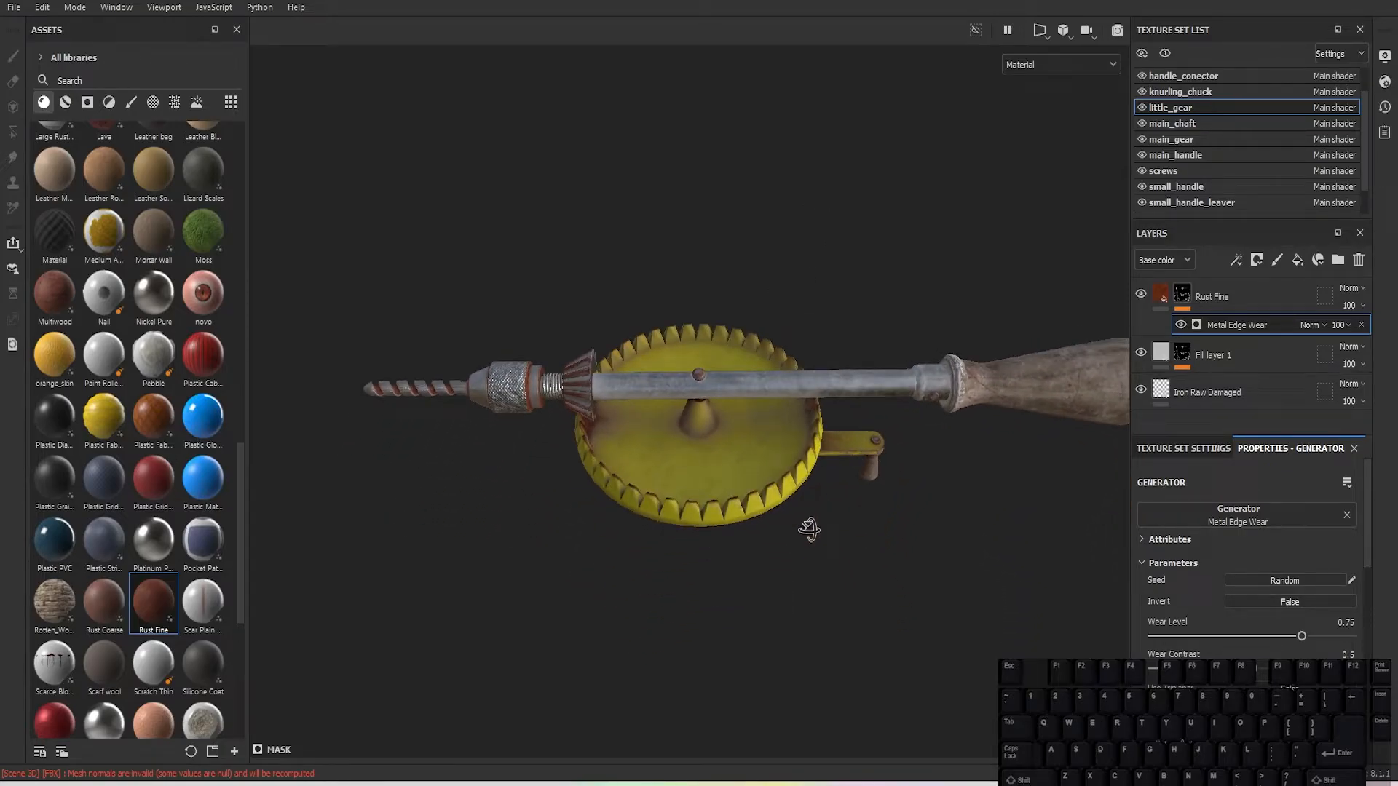
pyautogui.keyDown('alt'); pyautogui.moveTo(809, 529); pyautogui.dragTo(805, 539); pyautogui.keyUp('alt')
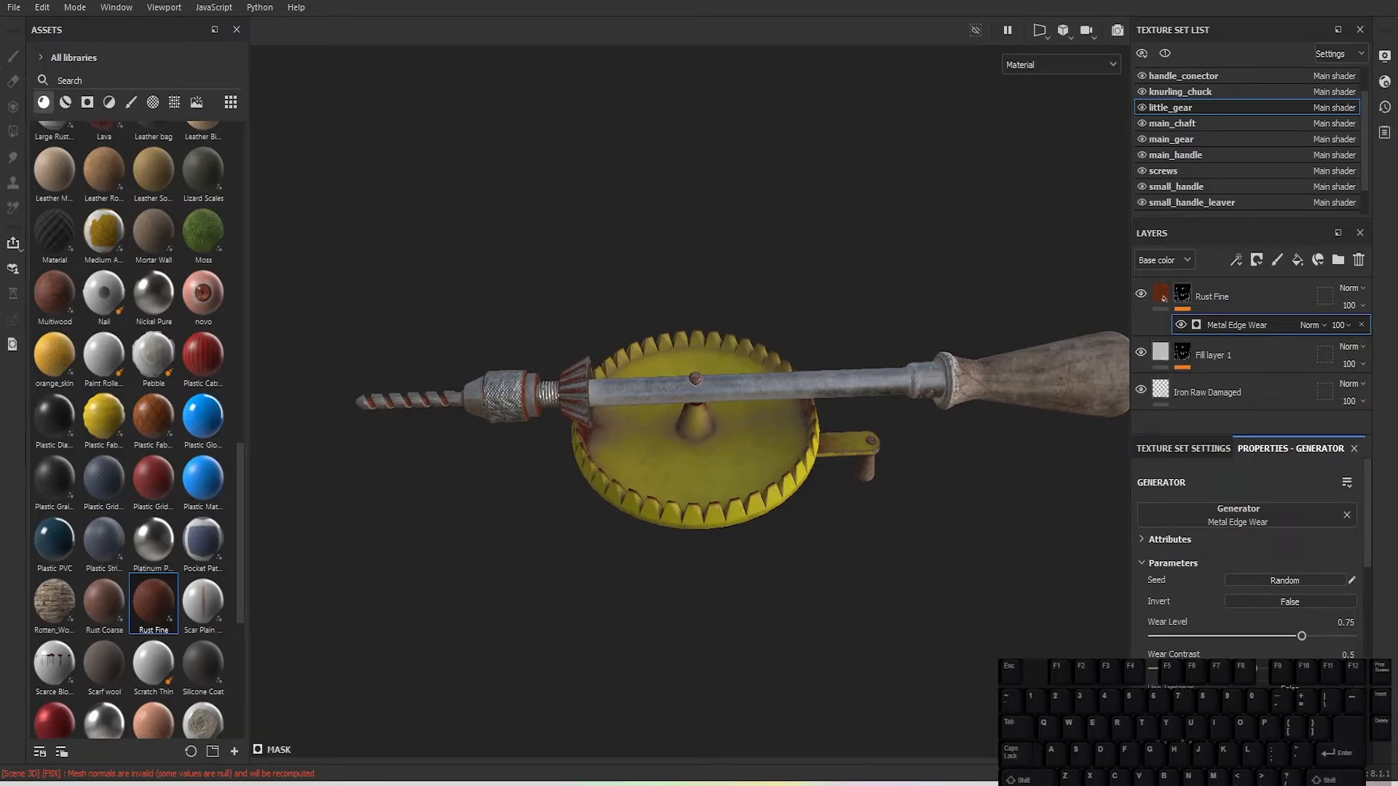
# Step: Add a Rust Fine layer on top of the main_chaft texture set, with a black mask and an empty generator
pyautogui.scroll(5, 856, 444)
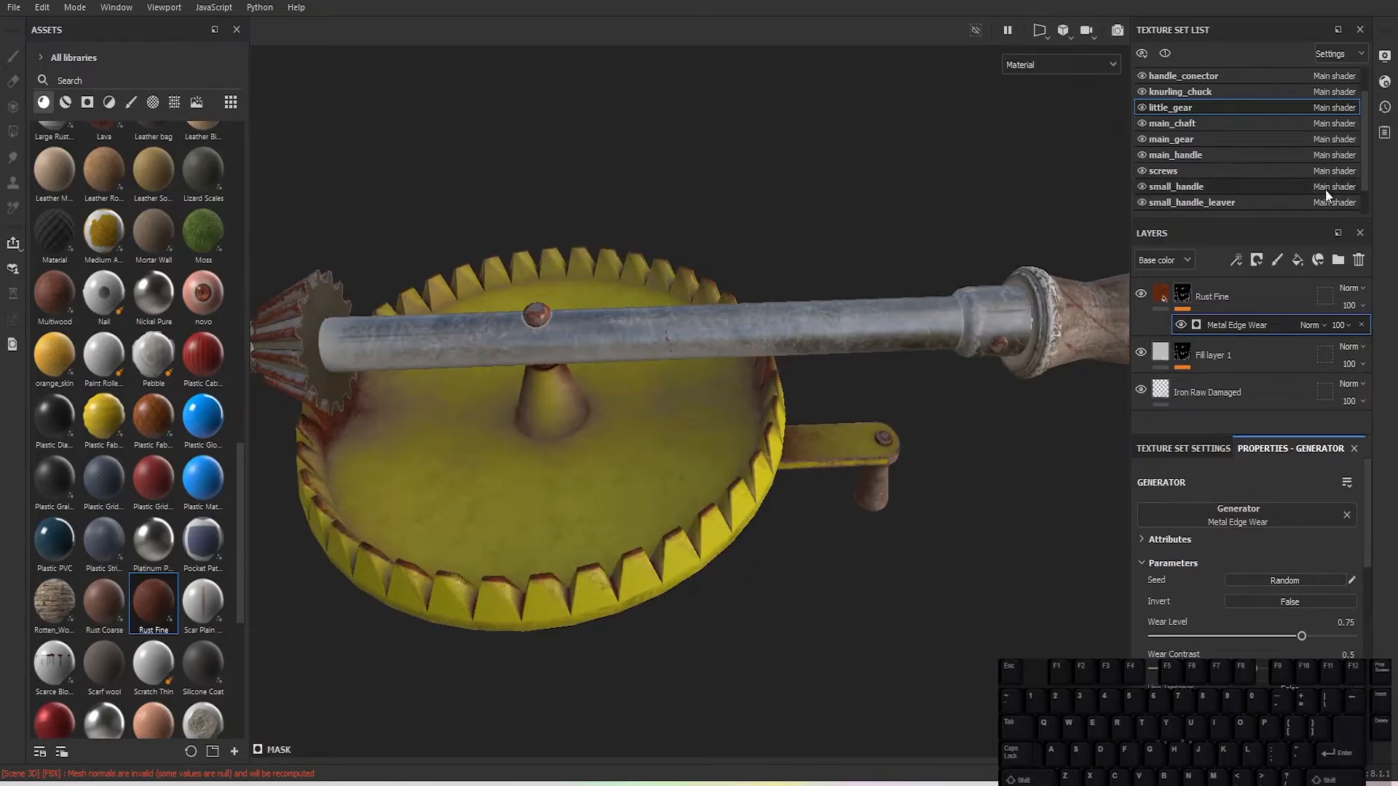
pyautogui.click(1184, 125)
pyautogui.moveTo(153, 604); pyautogui.dragTo(1236, 287)
pyautogui.click(1255, 261)
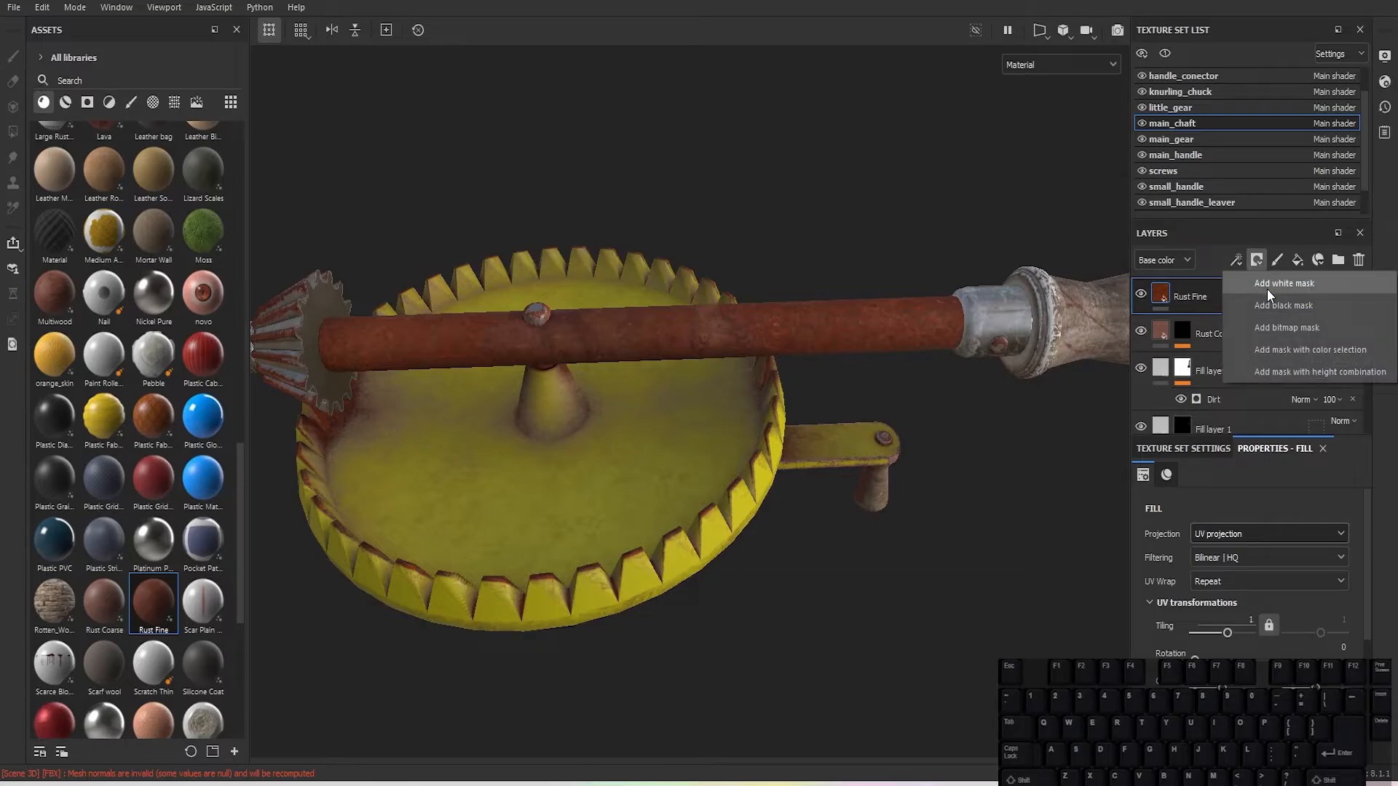
pyautogui.click(1270, 298)
pyautogui.click(1239, 264)
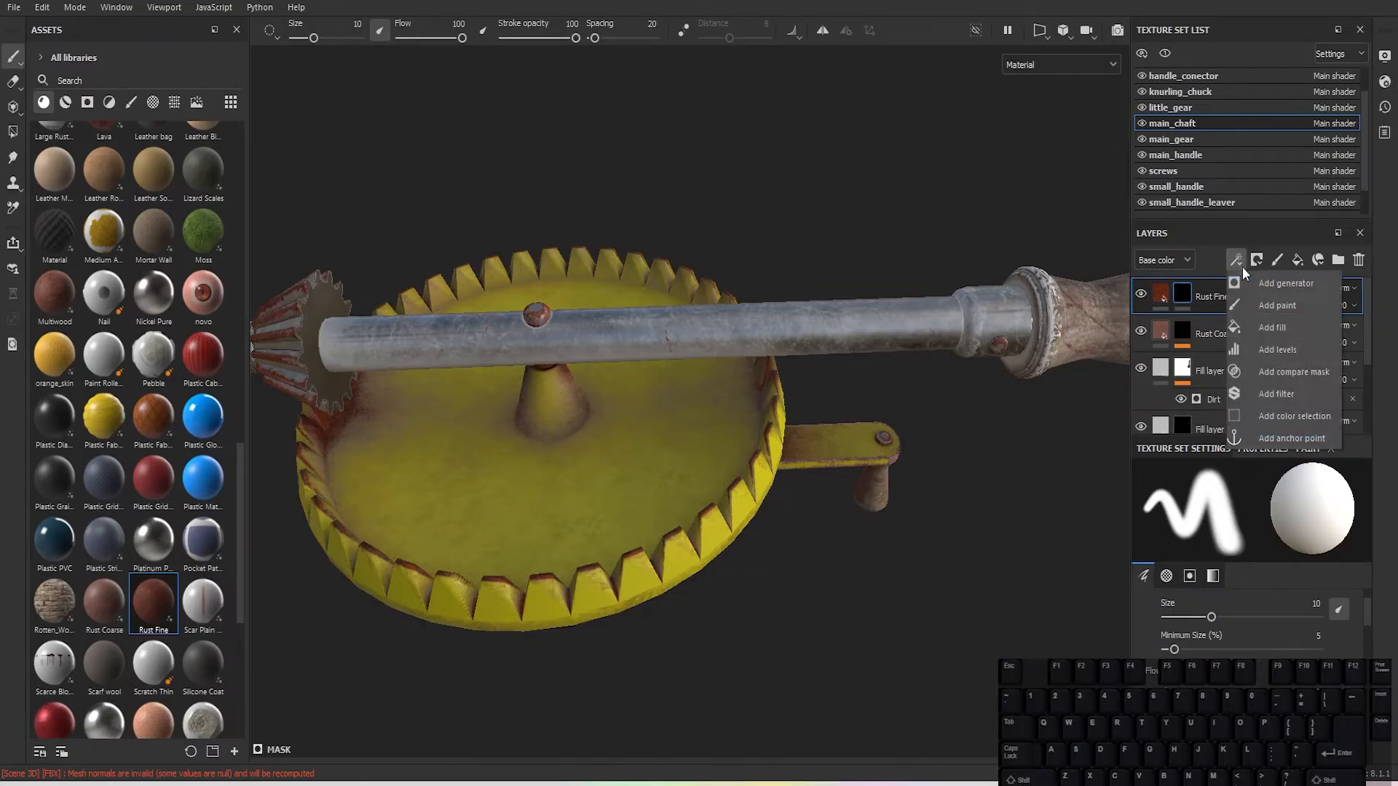
pyautogui.click(1266, 283)
# Step: Try a Dirt generator with a Dirt Level of 0.27 on the main shaft's Rust Fine mask
pyautogui.click(1221, 512)
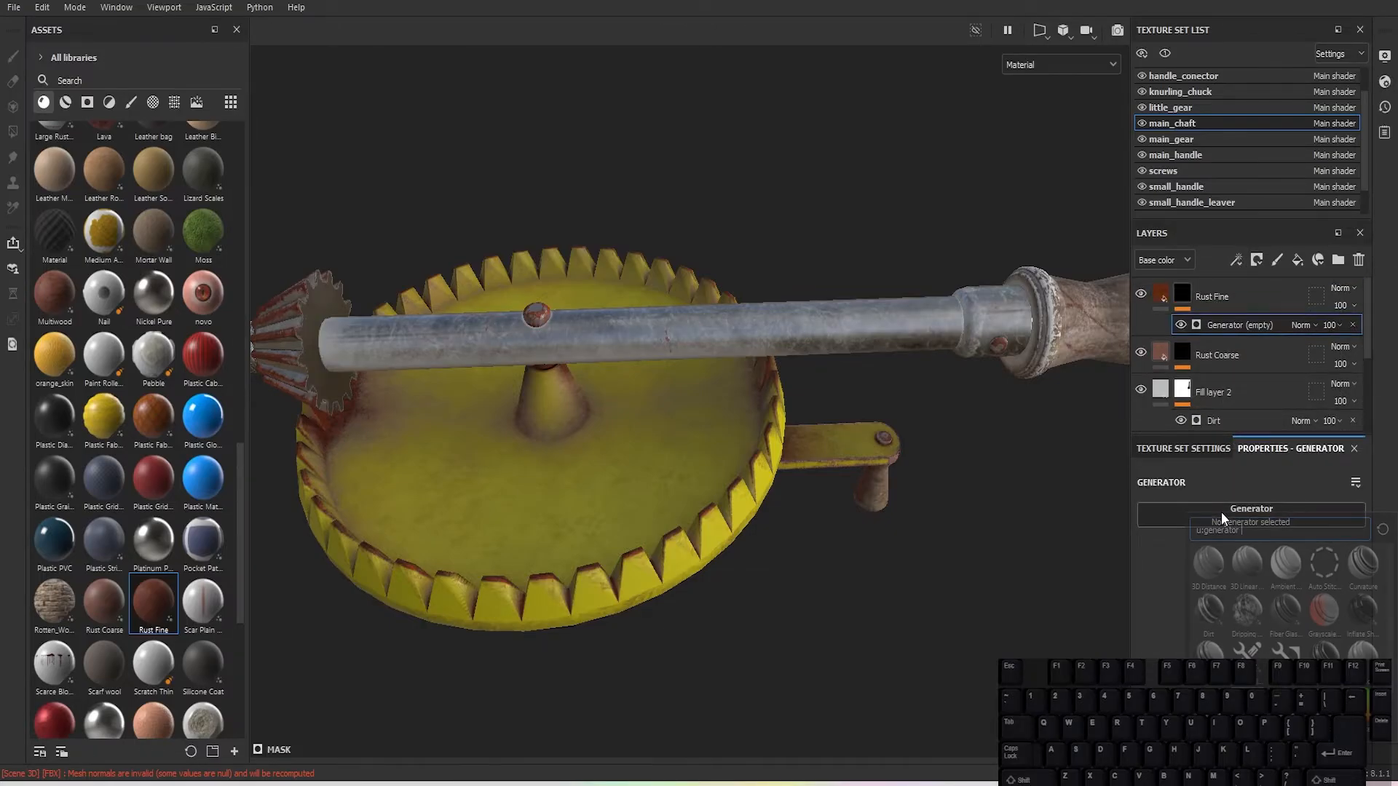
pyautogui.click(1215, 614)
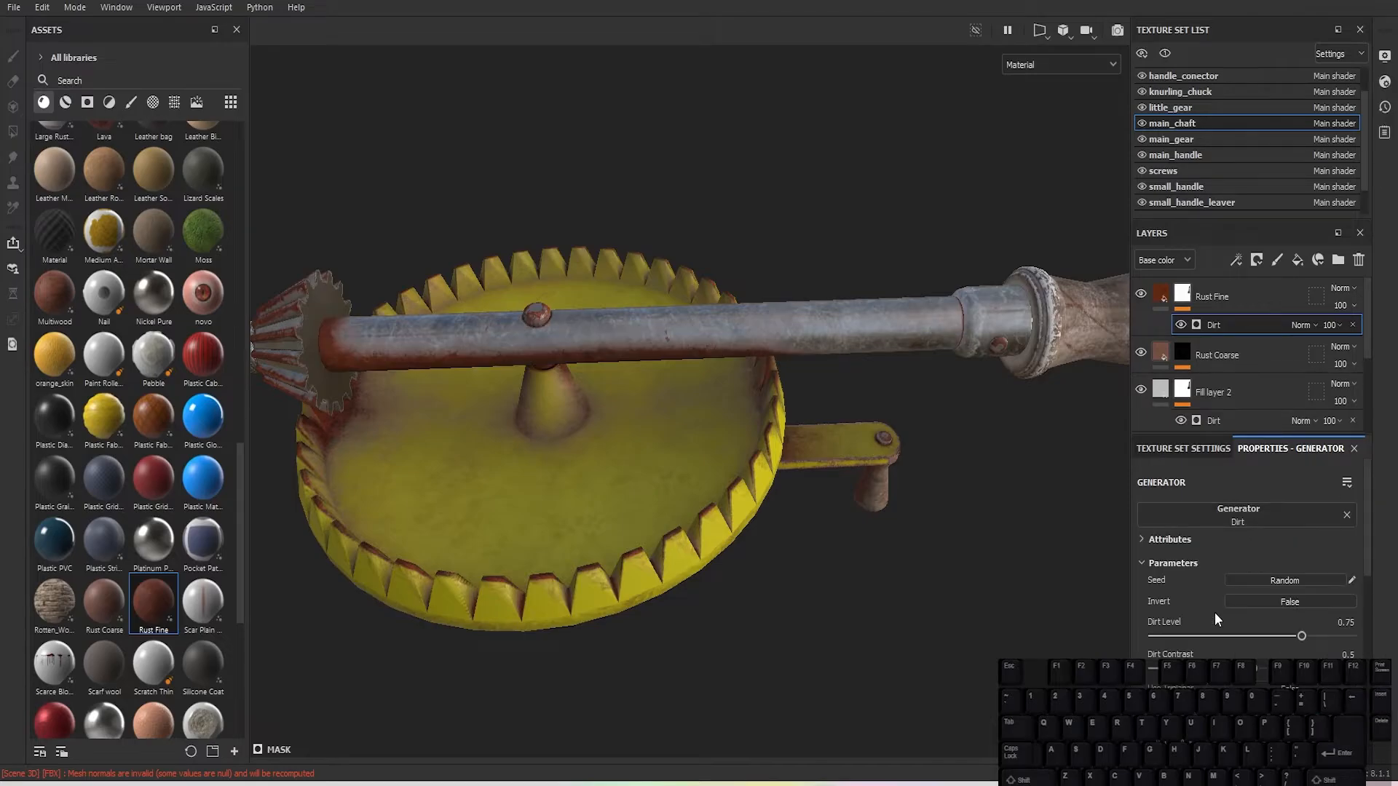
pyautogui.click(1207, 635)
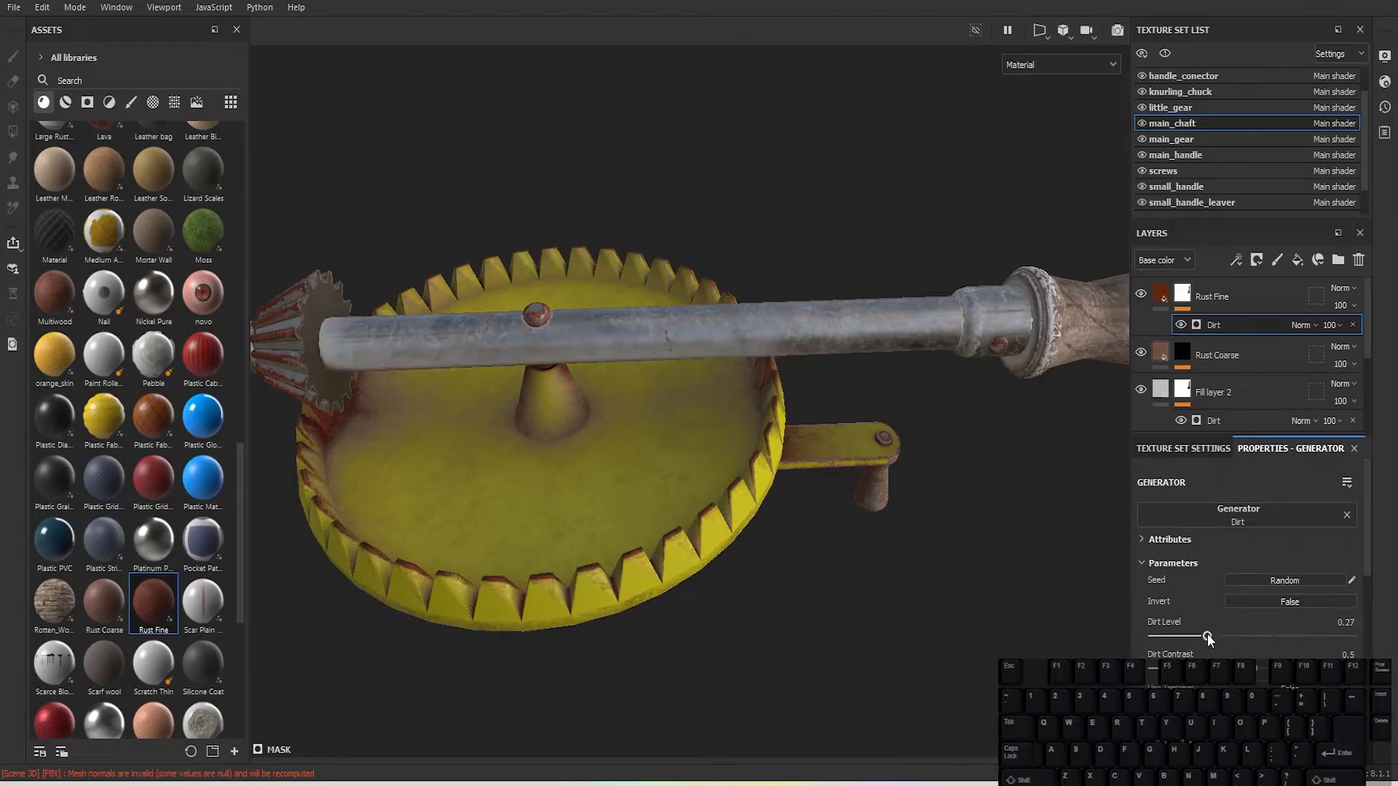
# Step: Replace the main shaft's rust mask generator with Metal Edge Wear and set its Wear Level to 0.72
pyautogui.click(1251, 519)
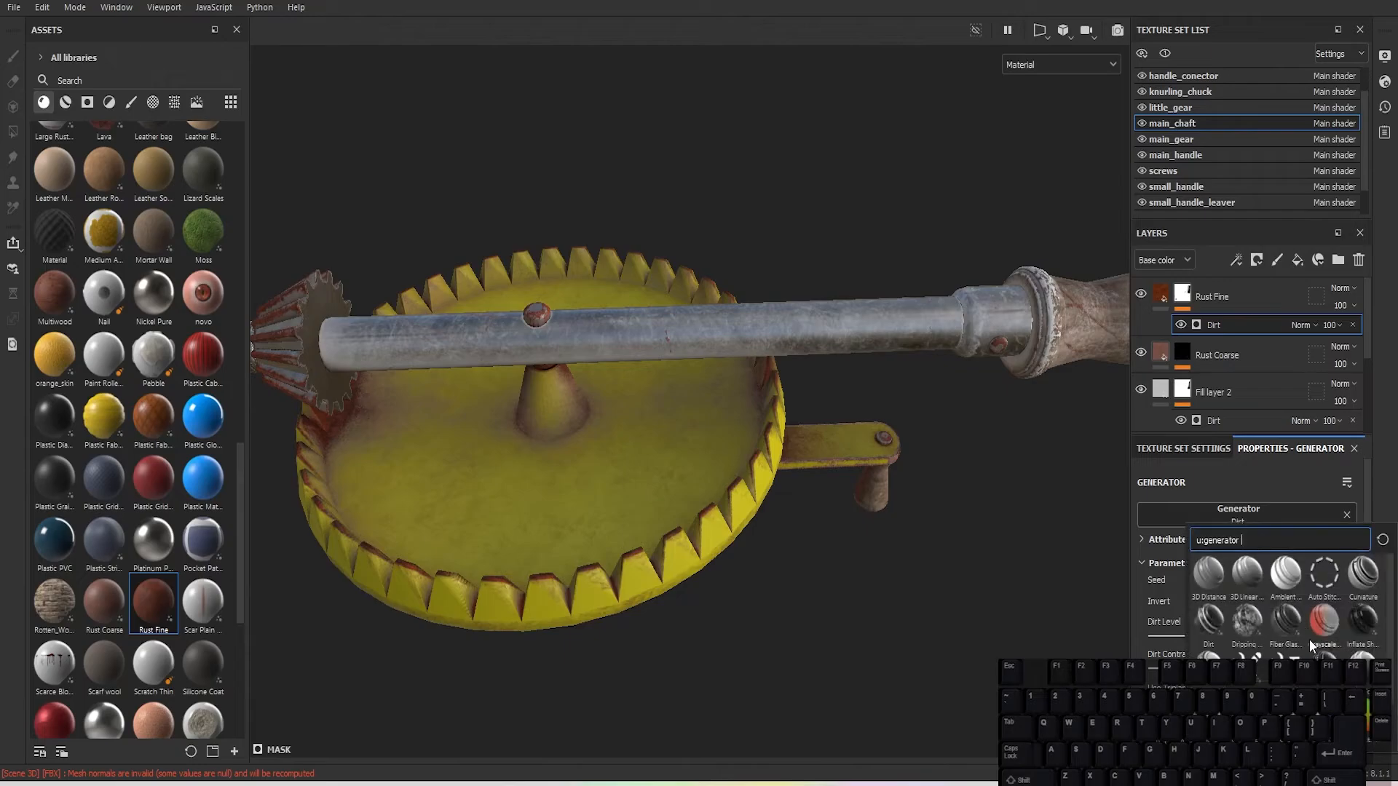
pyautogui.click(1323, 666)
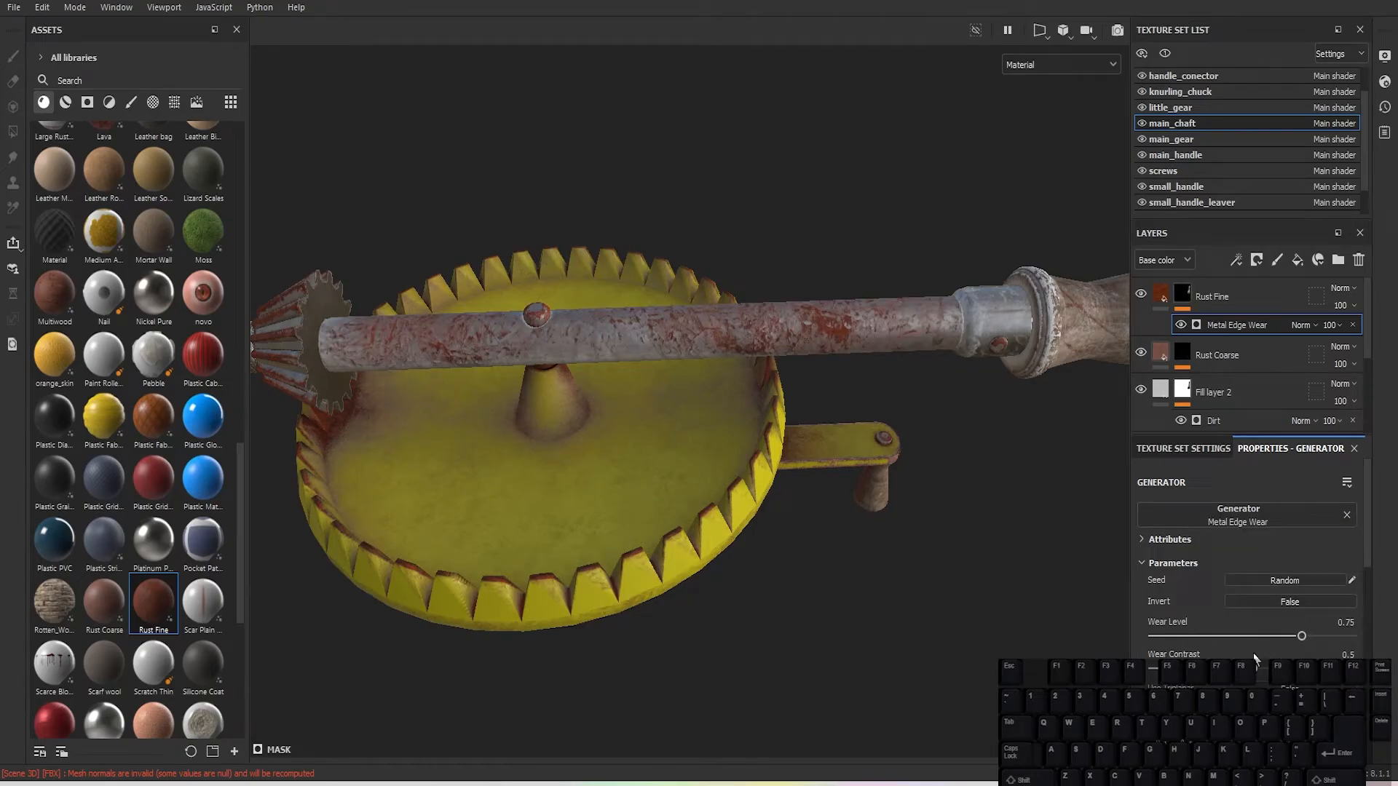
pyautogui.moveTo(1256, 642); pyautogui.dragTo(1293, 648)
# Step: Add an empty paint layer on top of the screws texture set
pyautogui.scroll(-4, 821, 520)
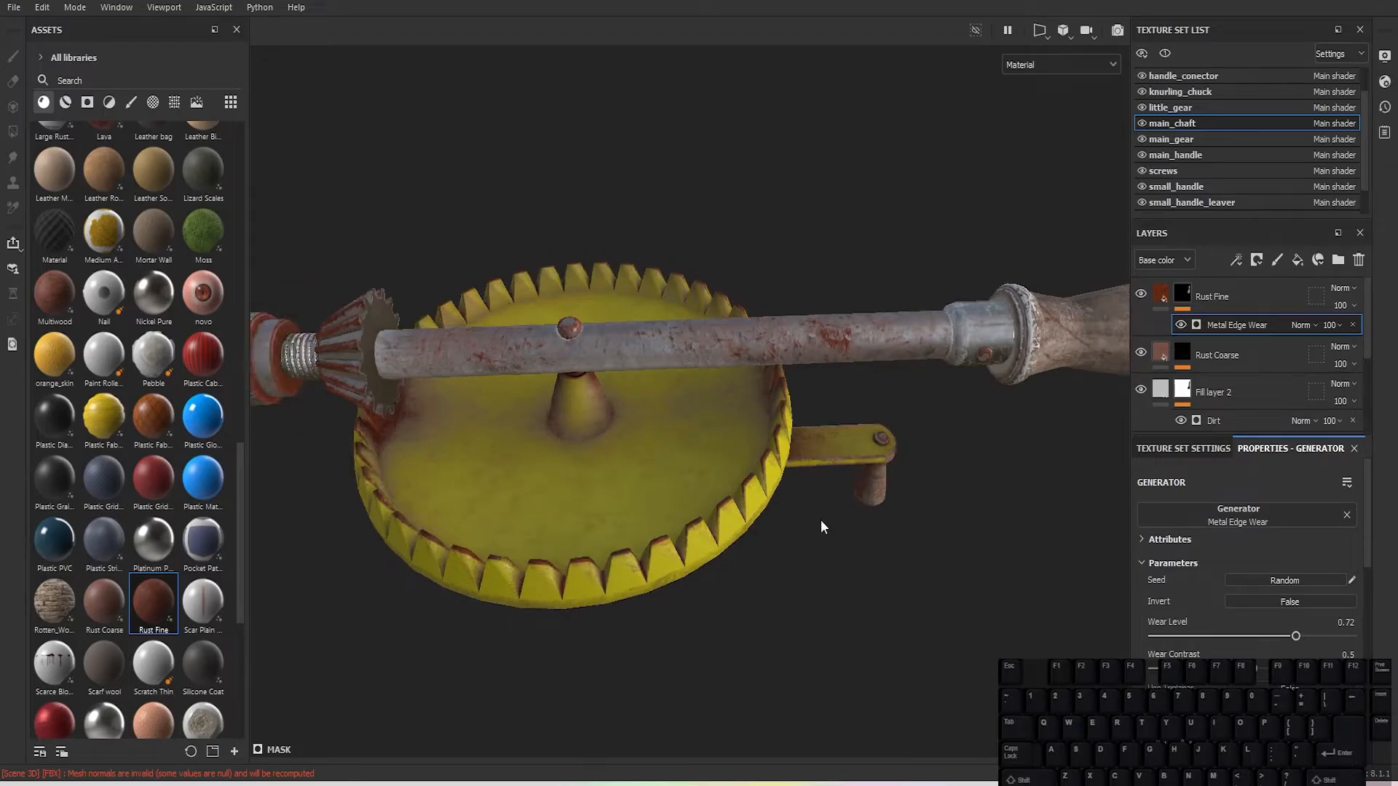
pyautogui.keyDown('alt'); pyautogui.moveTo(820, 520); pyautogui.dragTo(802, 131); pyautogui.keyUp('alt')
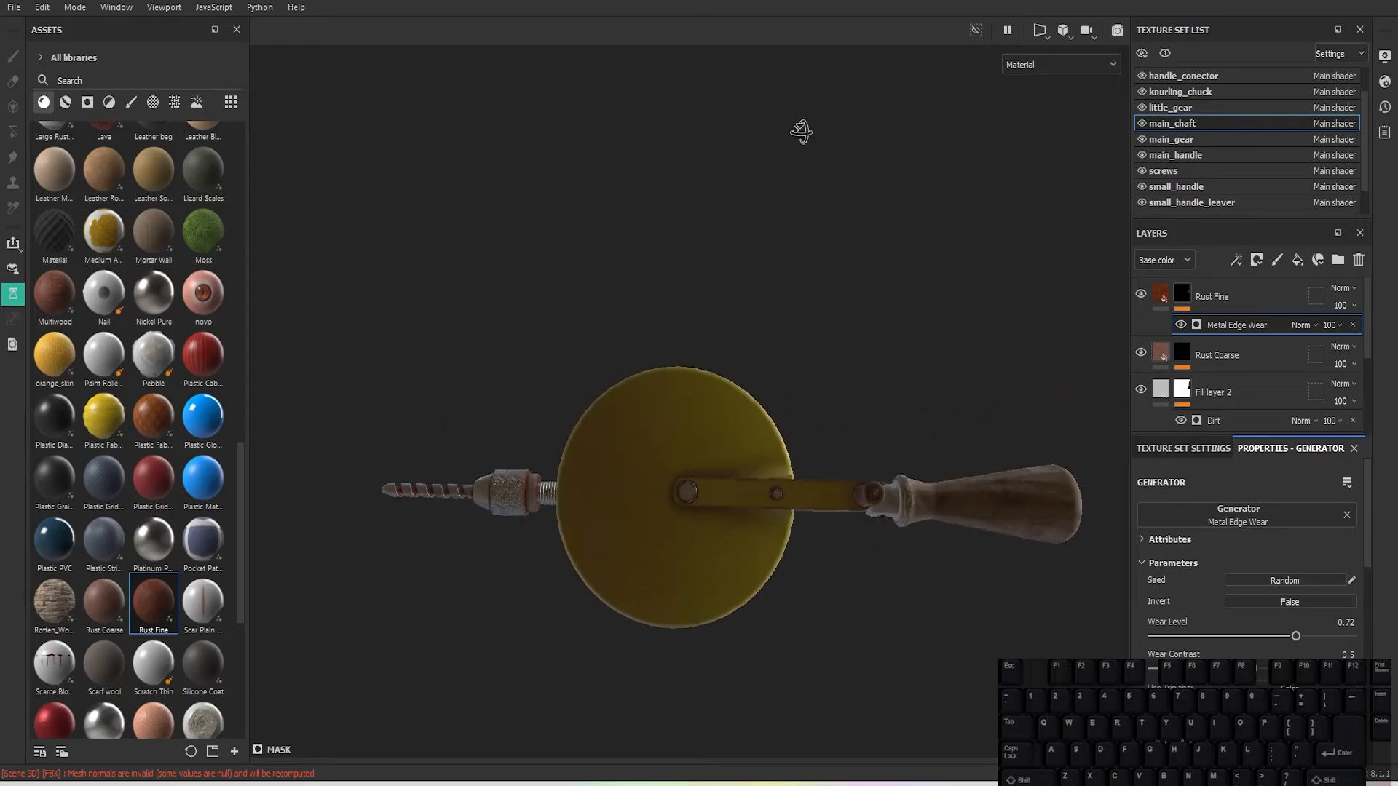
pyautogui.scroll(5, 751, 522)
pyautogui.keyDown('alt'); pyautogui.moveTo(751, 521); pyautogui.dragTo(902, 456, button='middle'); pyautogui.keyUp('alt')
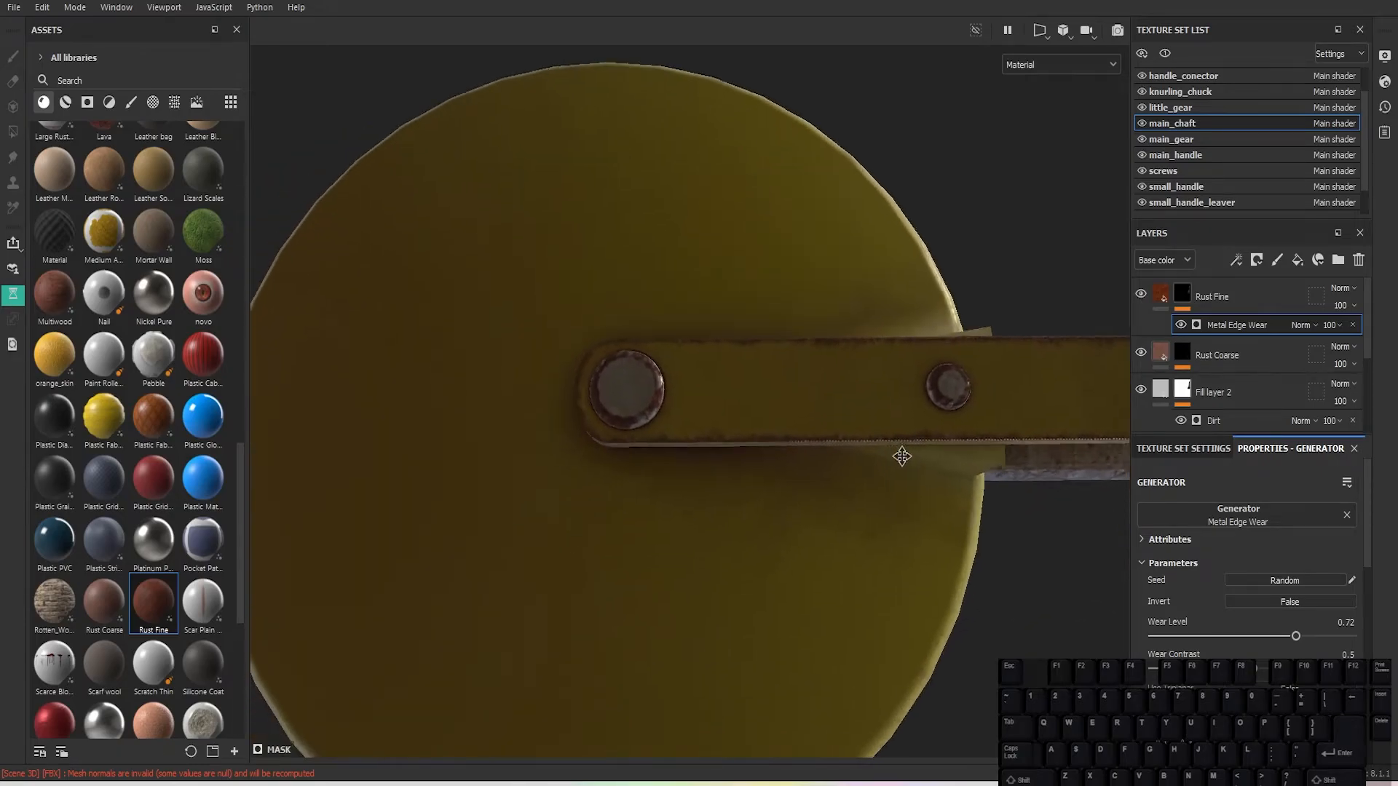
pyautogui.keyDown('alt'); pyautogui.moveTo(902, 456); pyautogui.dragTo(871, 510); pyautogui.keyUp('alt')
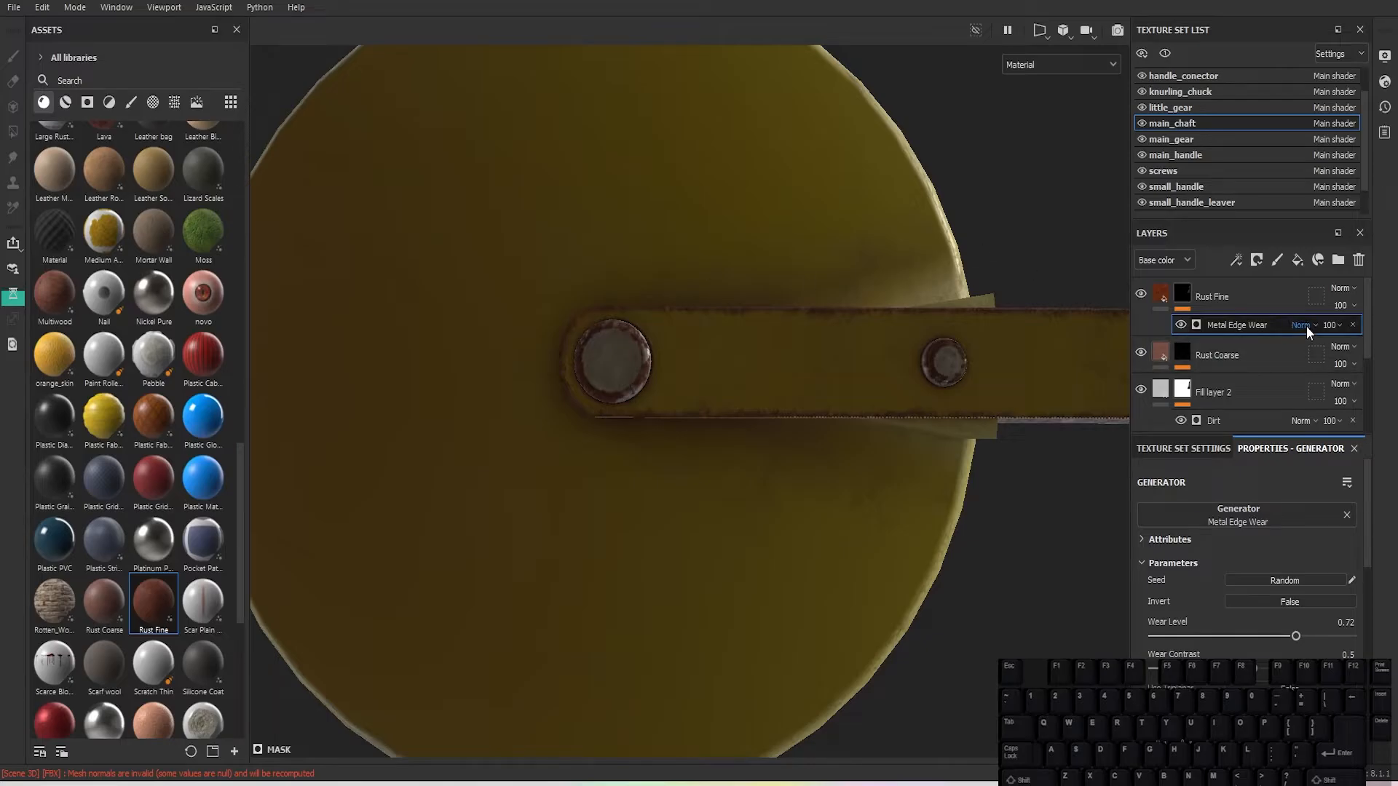
pyautogui.scroll(-1, 1194, 178)
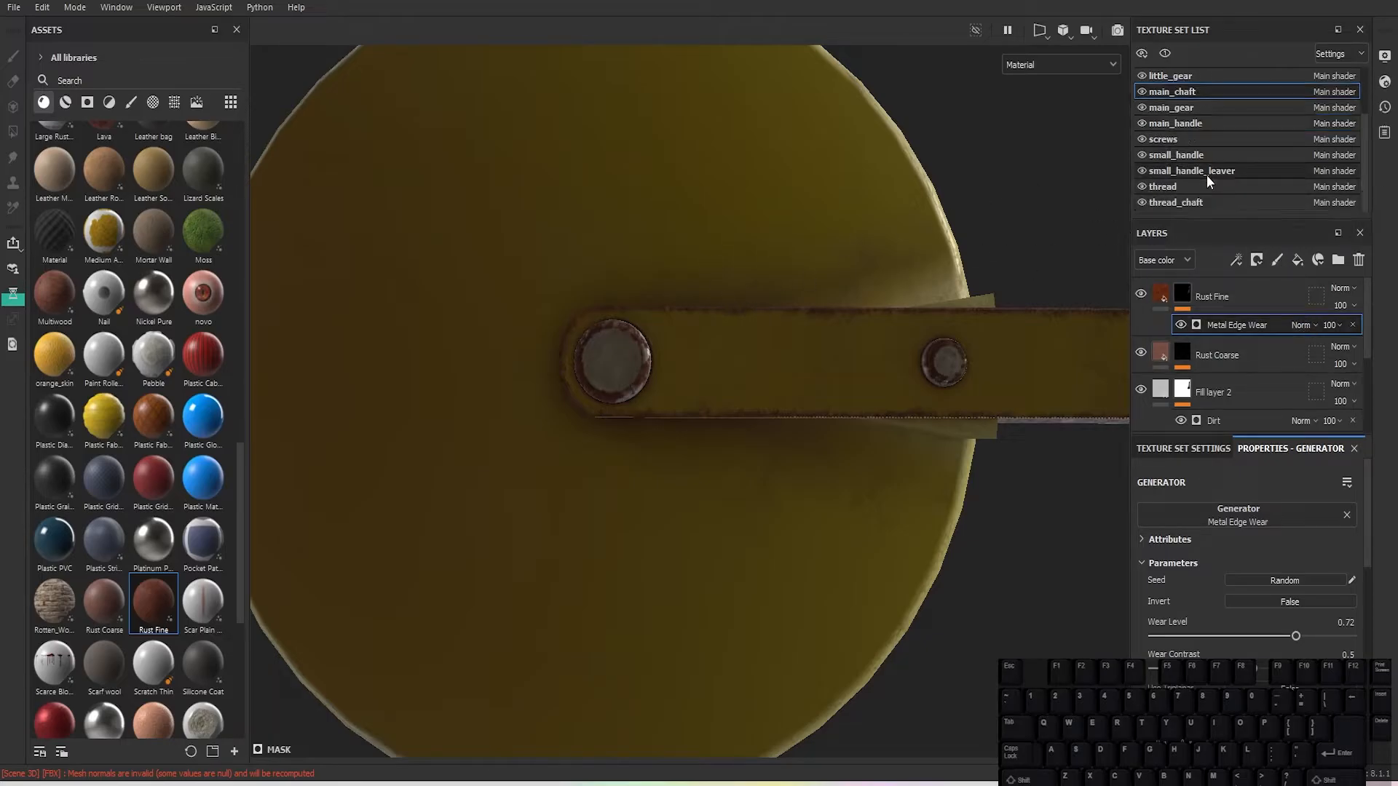
pyautogui.click(1195, 139)
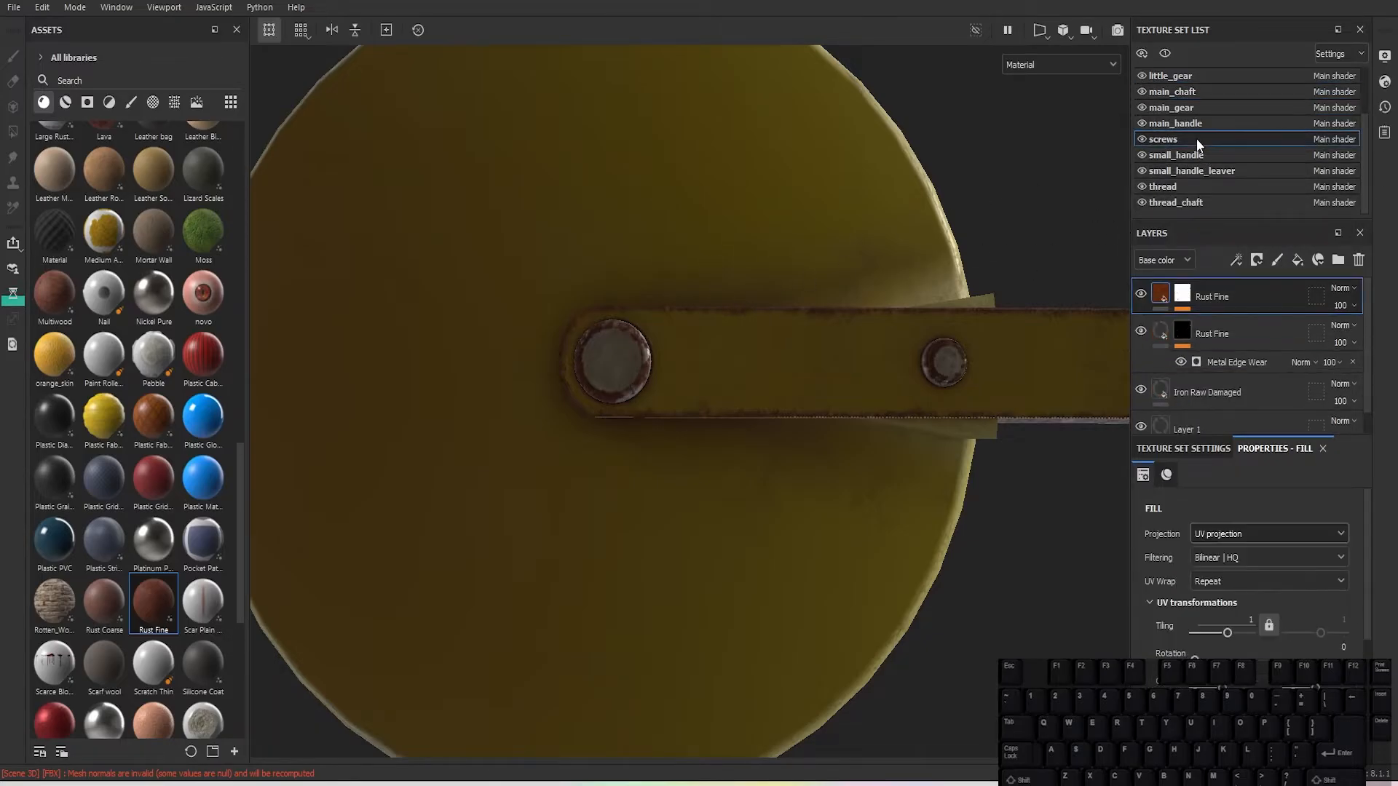
pyautogui.click(1278, 260)
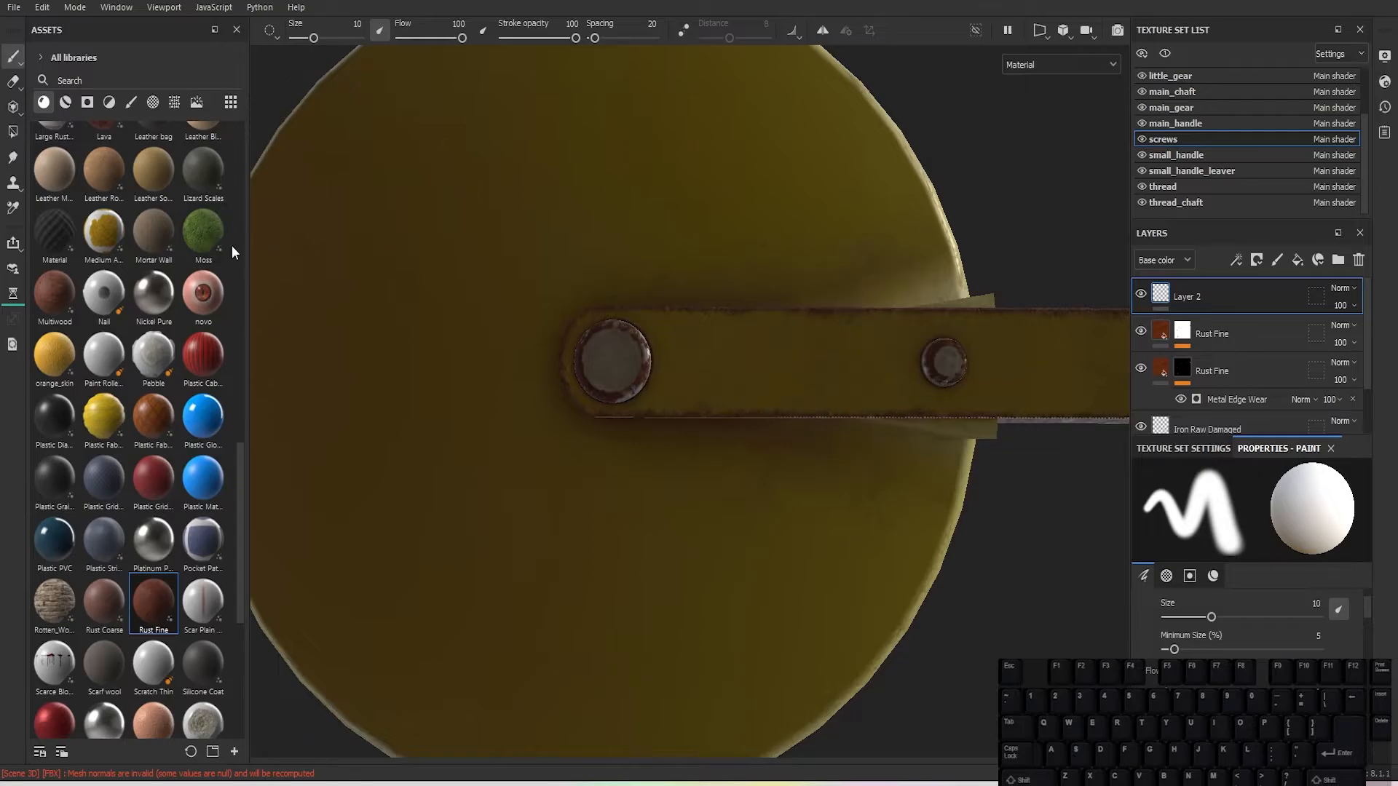
# Step: Save the project as "hand drill video" in the SP Renders folder on the Desktop
pyautogui.hotkey('ctrl', 's')
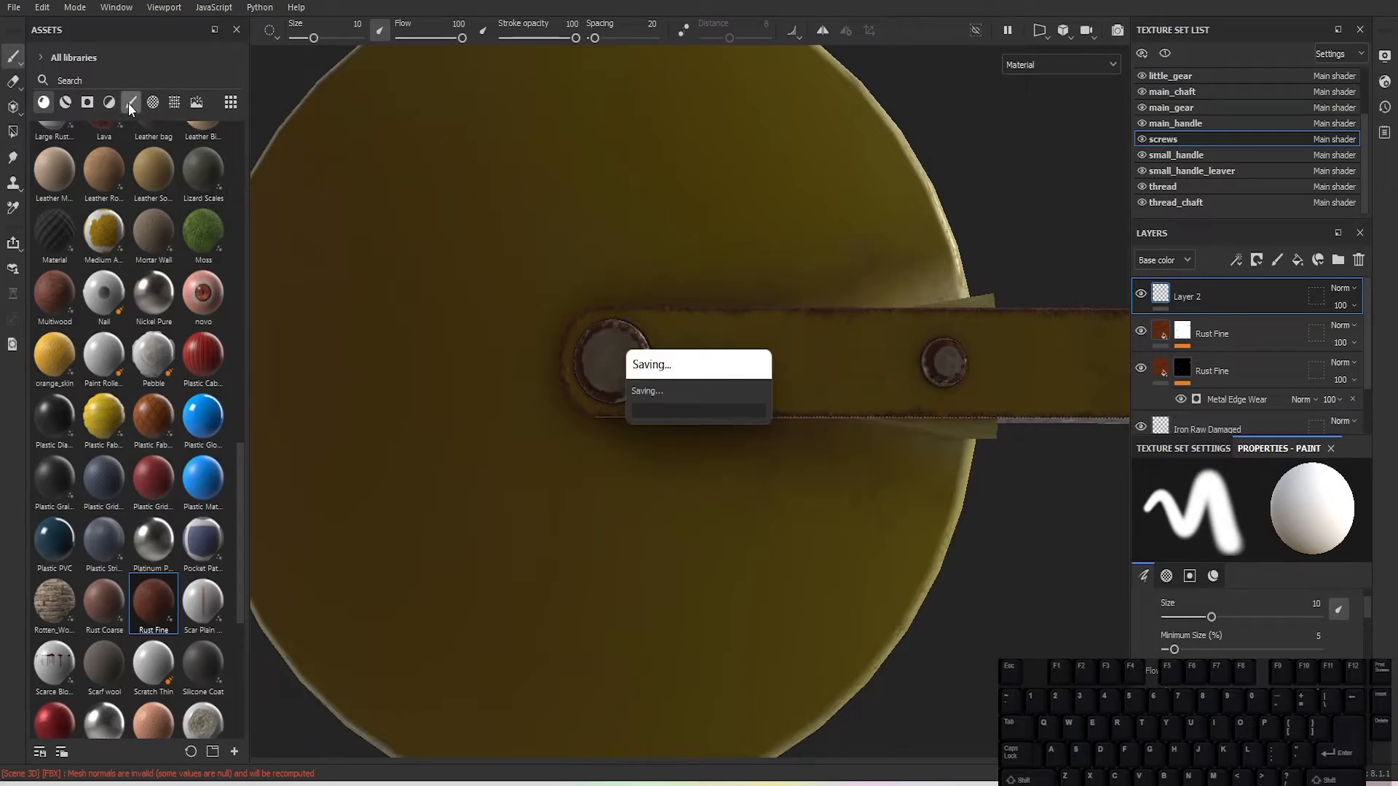
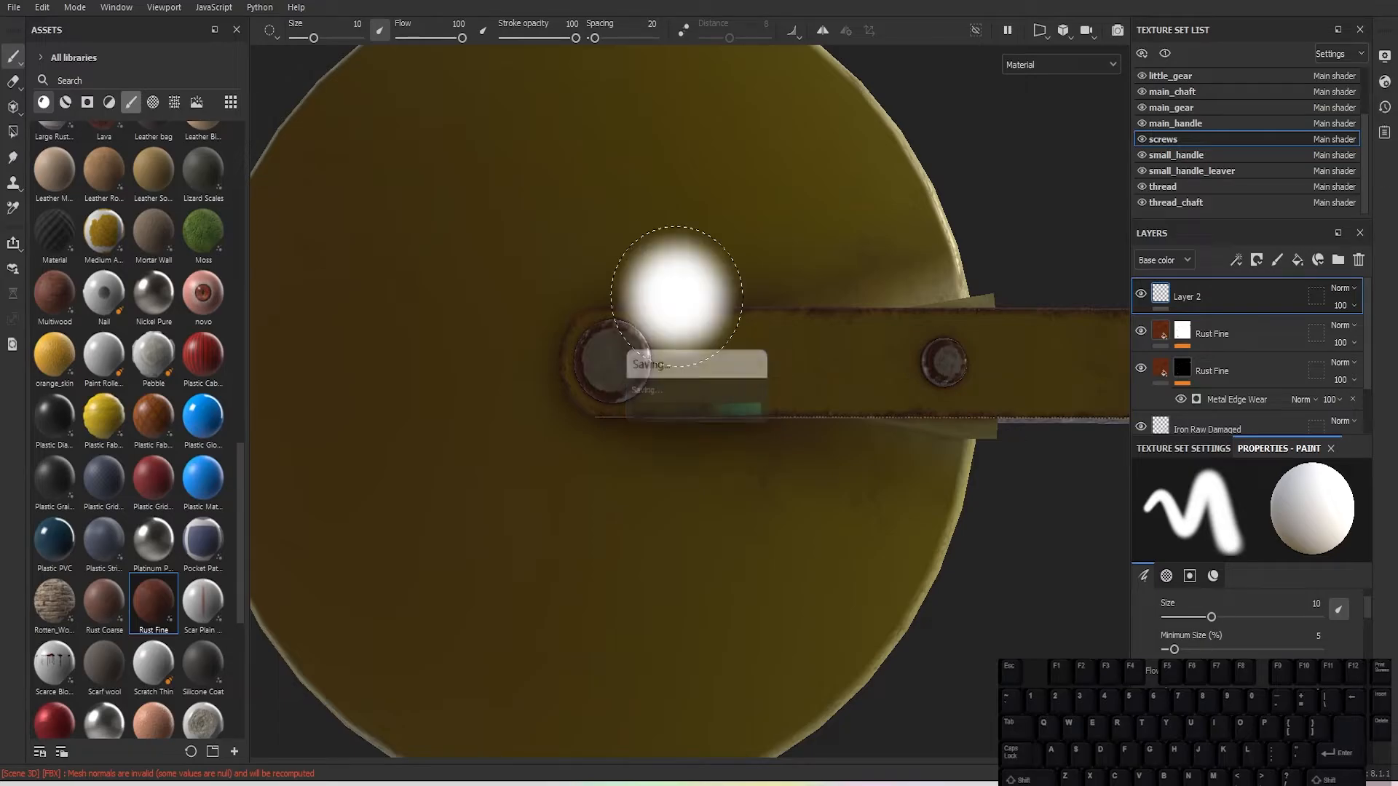
pyautogui.click(13, 8)
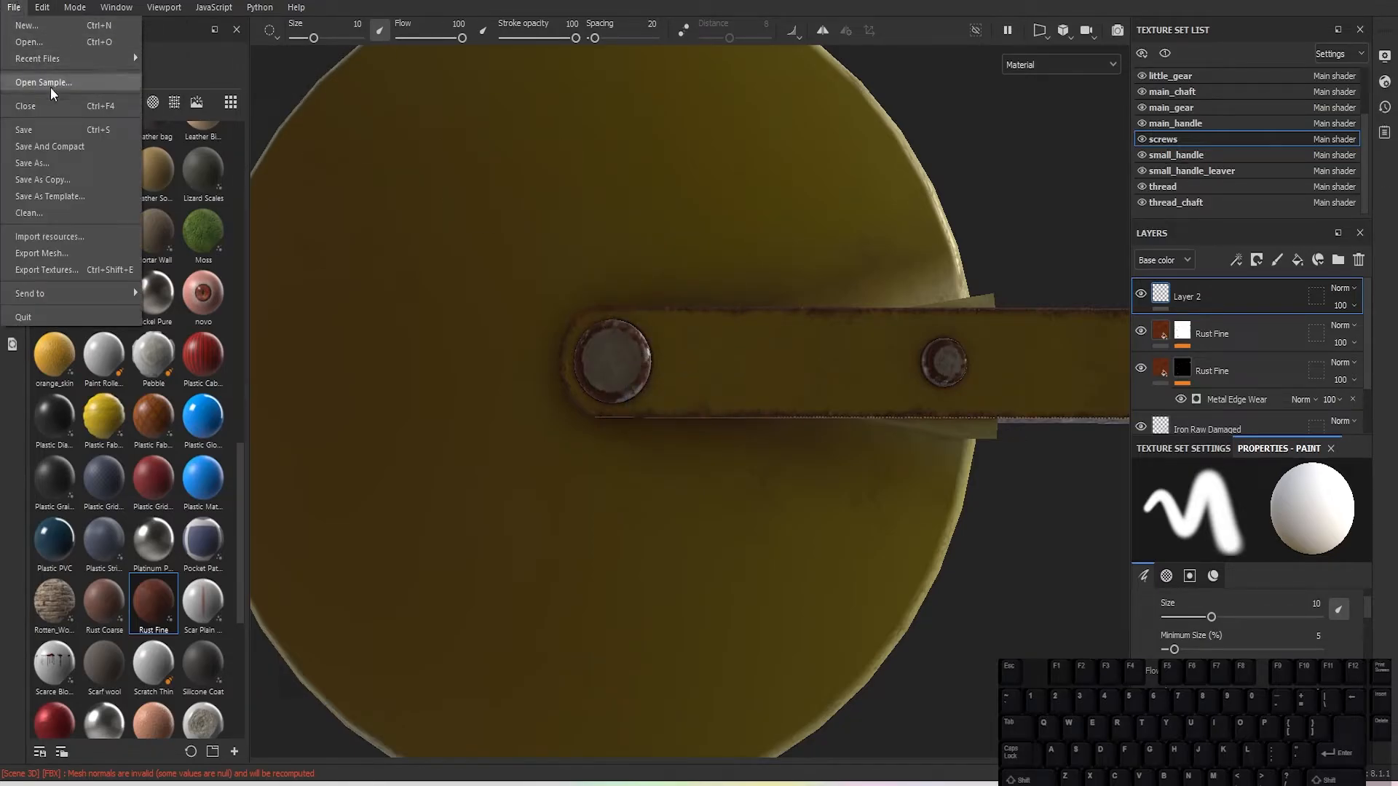
pyautogui.click(29, 129)
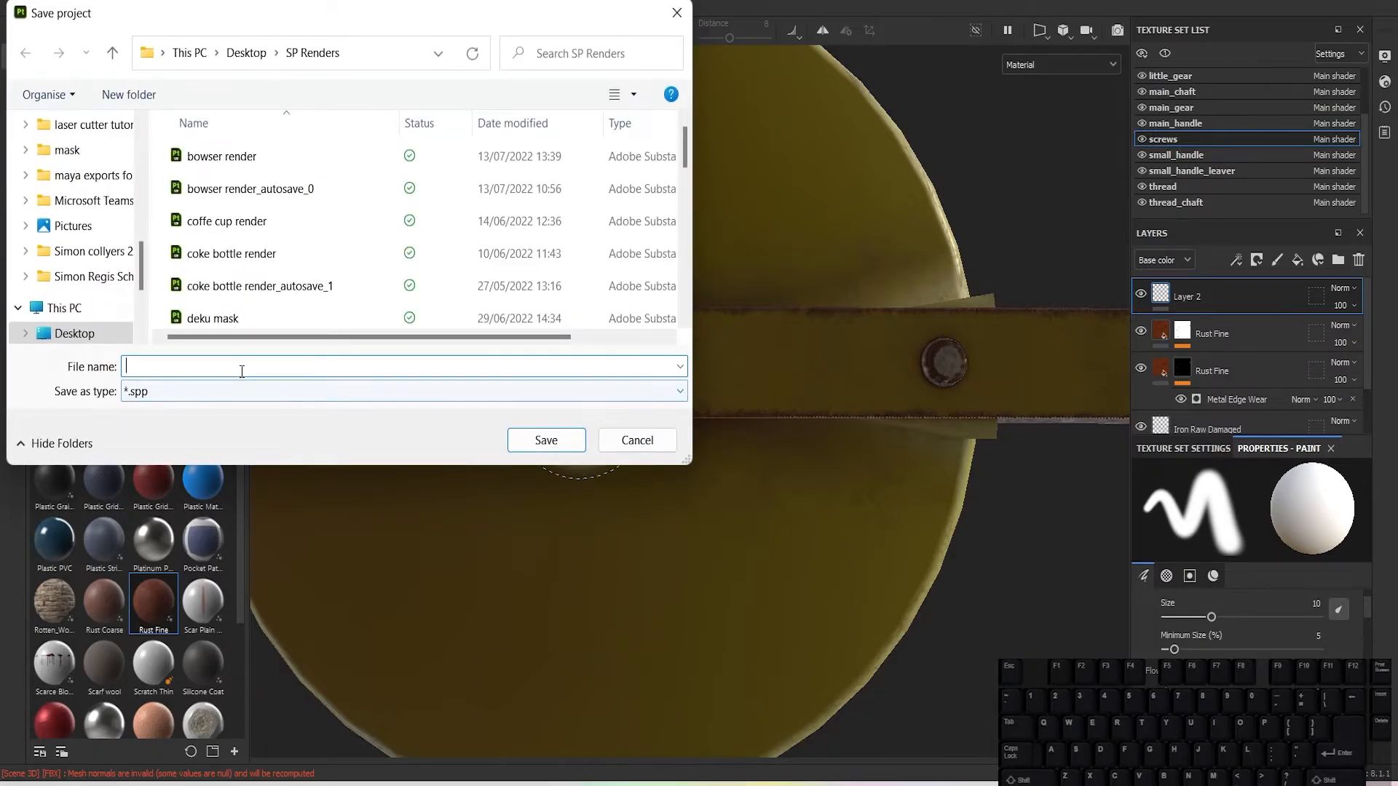
pyautogui.write('hand')
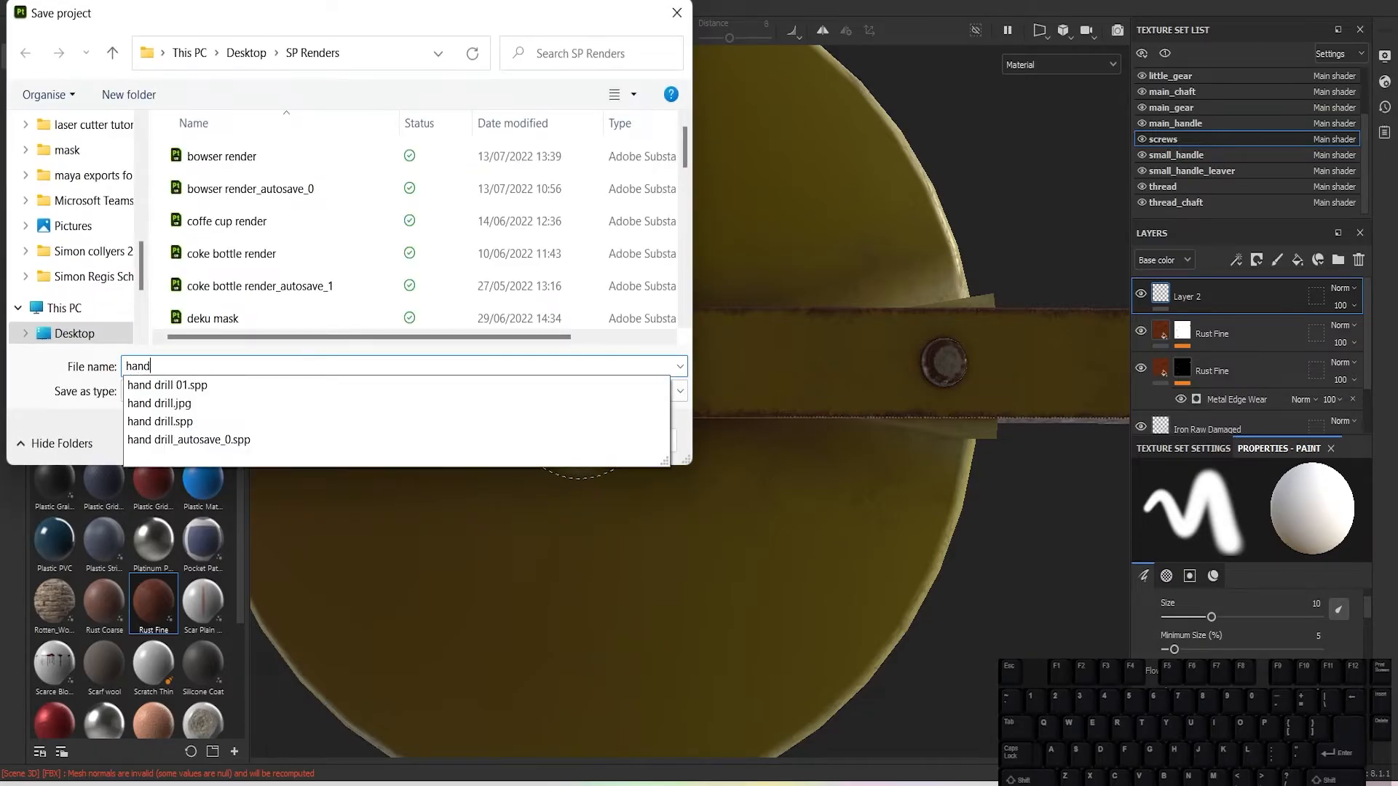
pyautogui.write(' drill video')
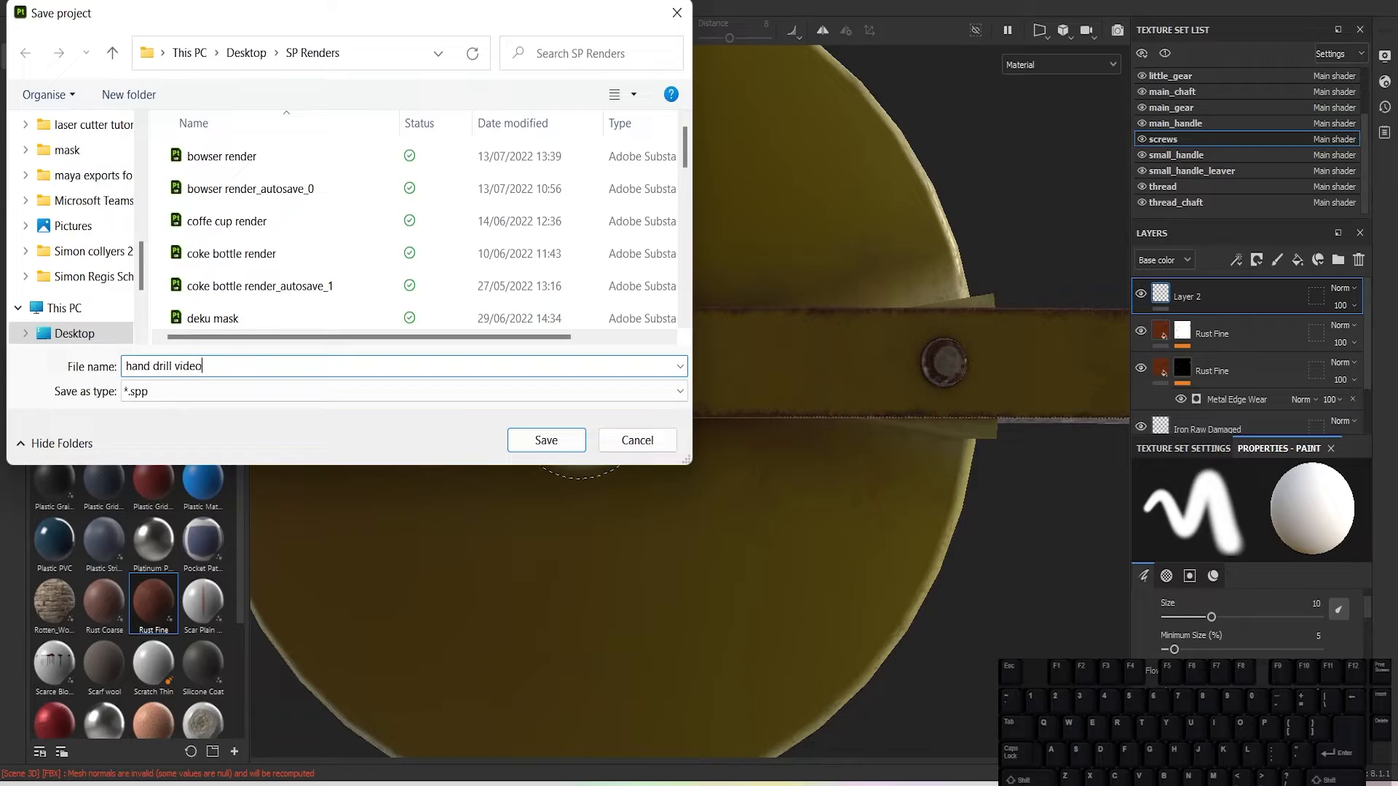
pyautogui.press('Return')
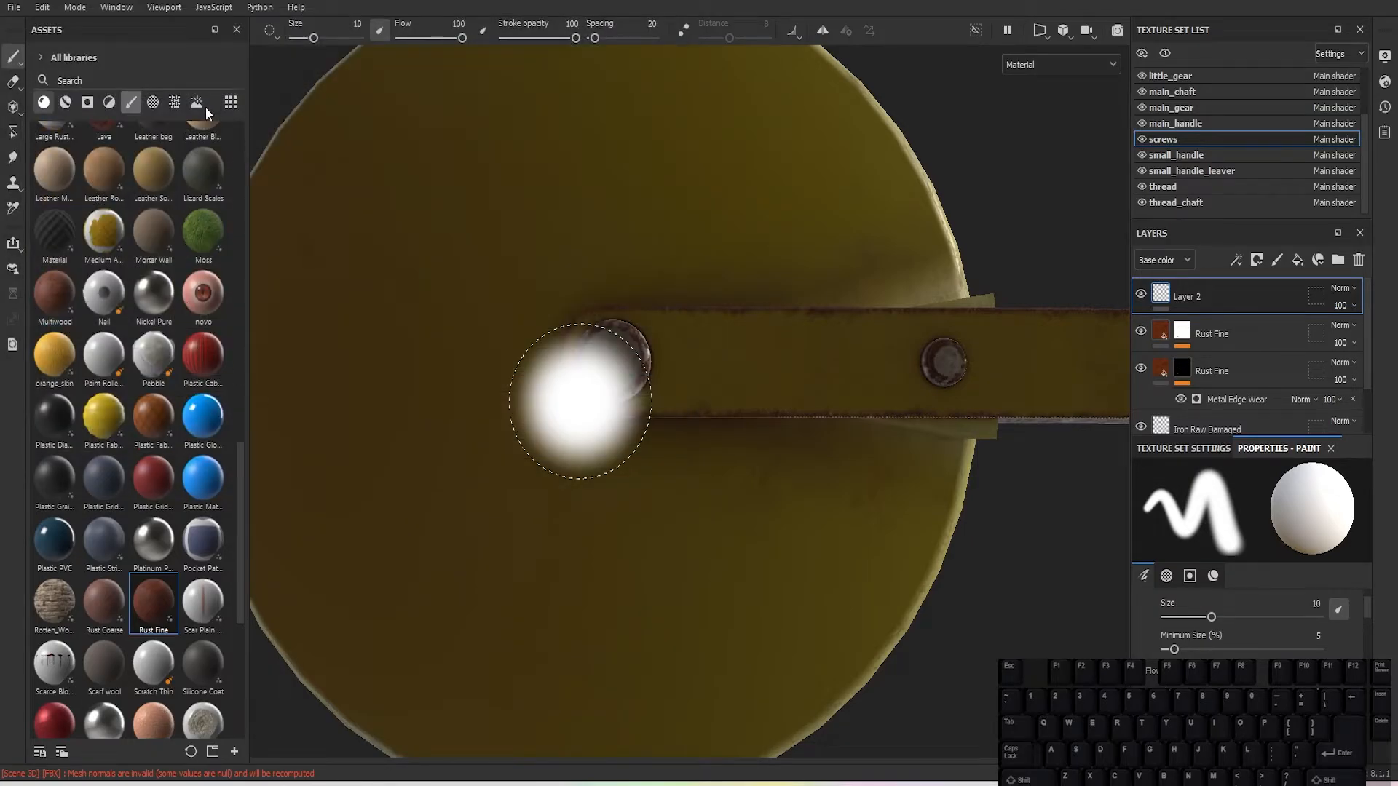
# Step: Browse the unfiltered asset library and load the Circle Plus alpha into the paint brush
pyautogui.click(133, 101)
pyautogui.click(134, 101)
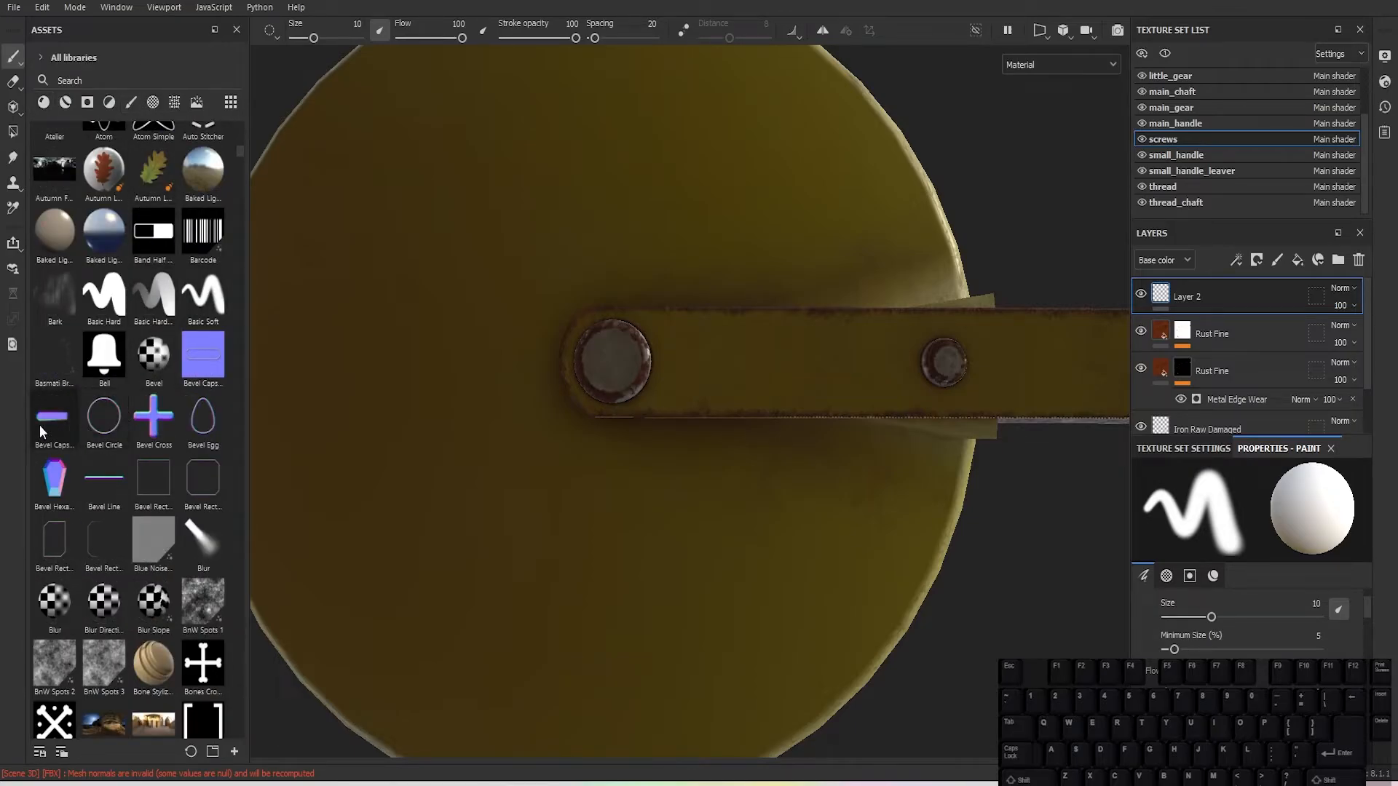
pyautogui.moveTo(117, 479)
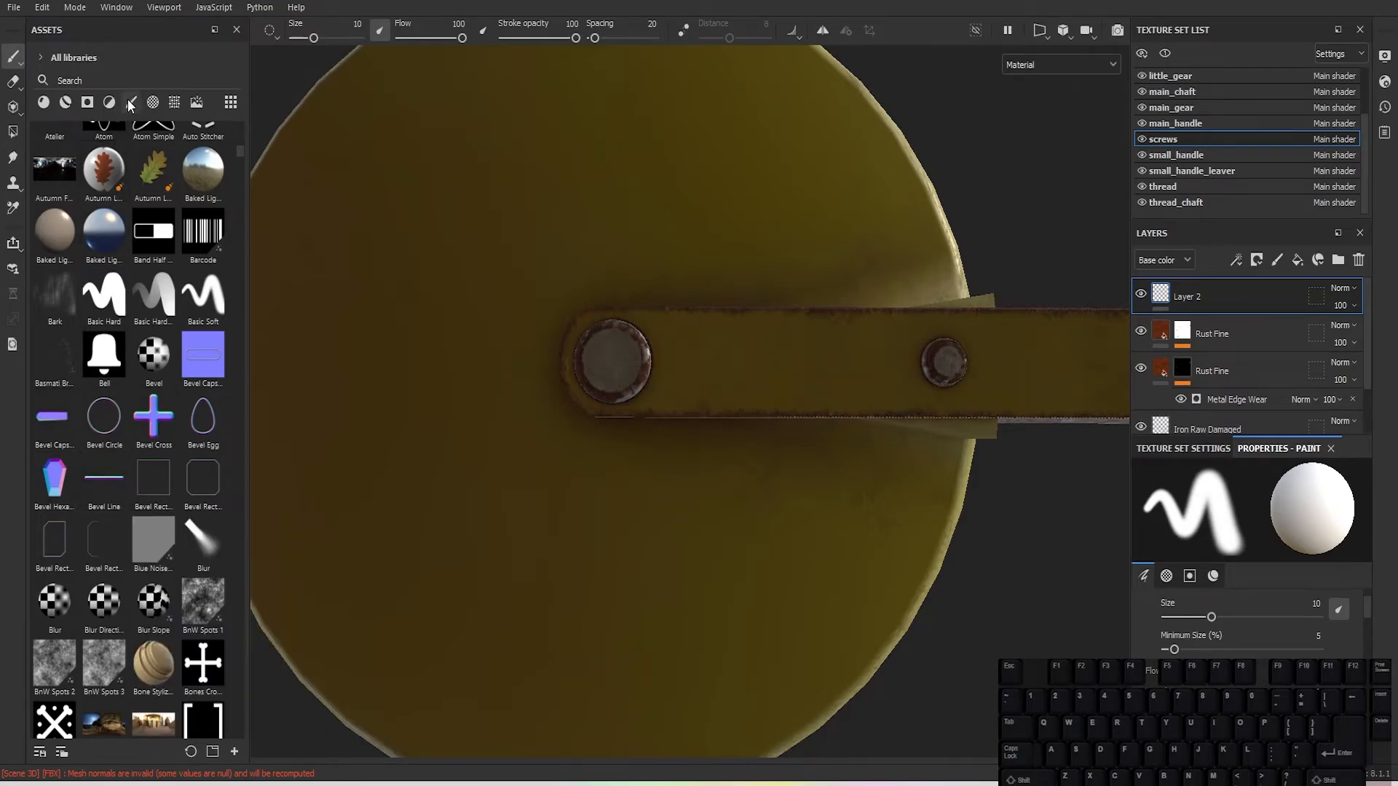
pyautogui.scroll(-8, 173, 313)
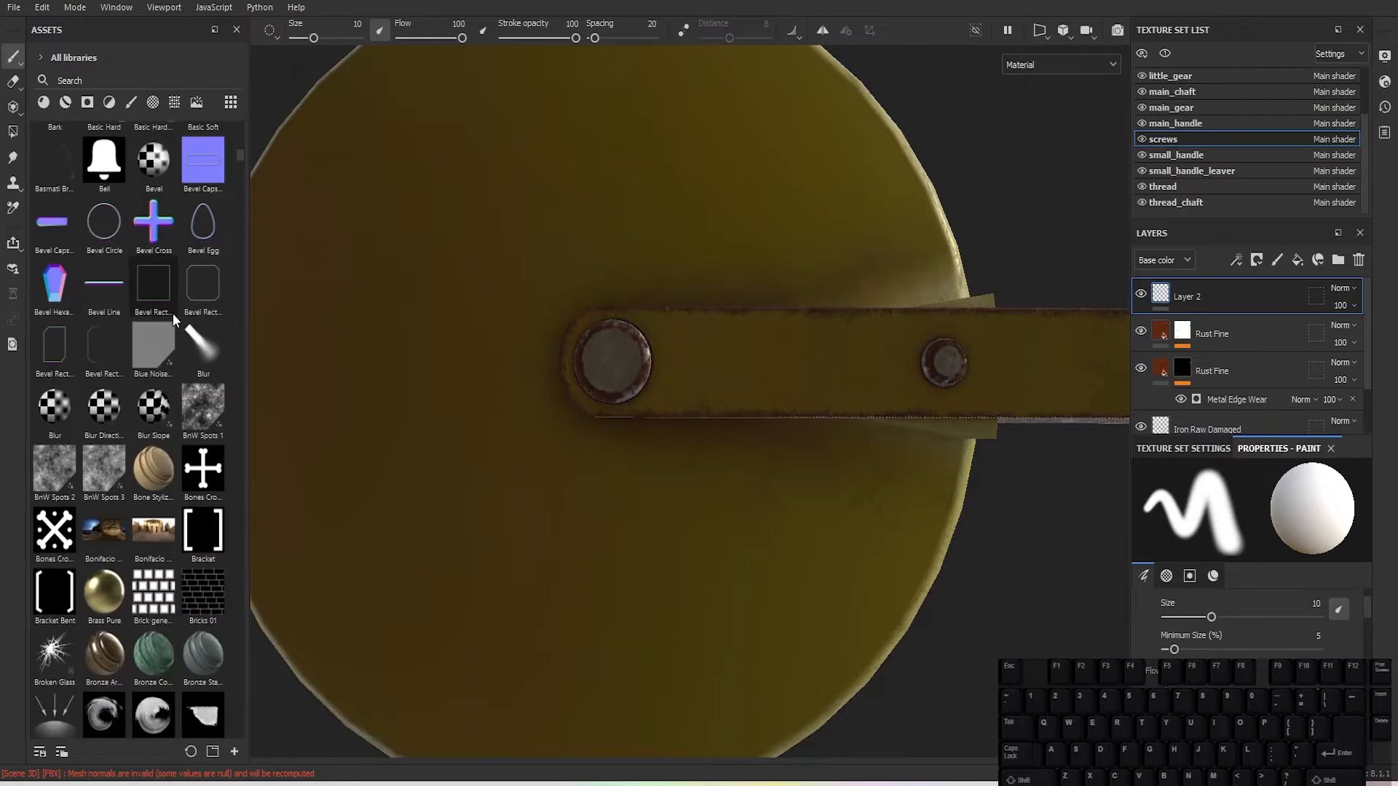
pyautogui.scroll(-10, 171, 324)
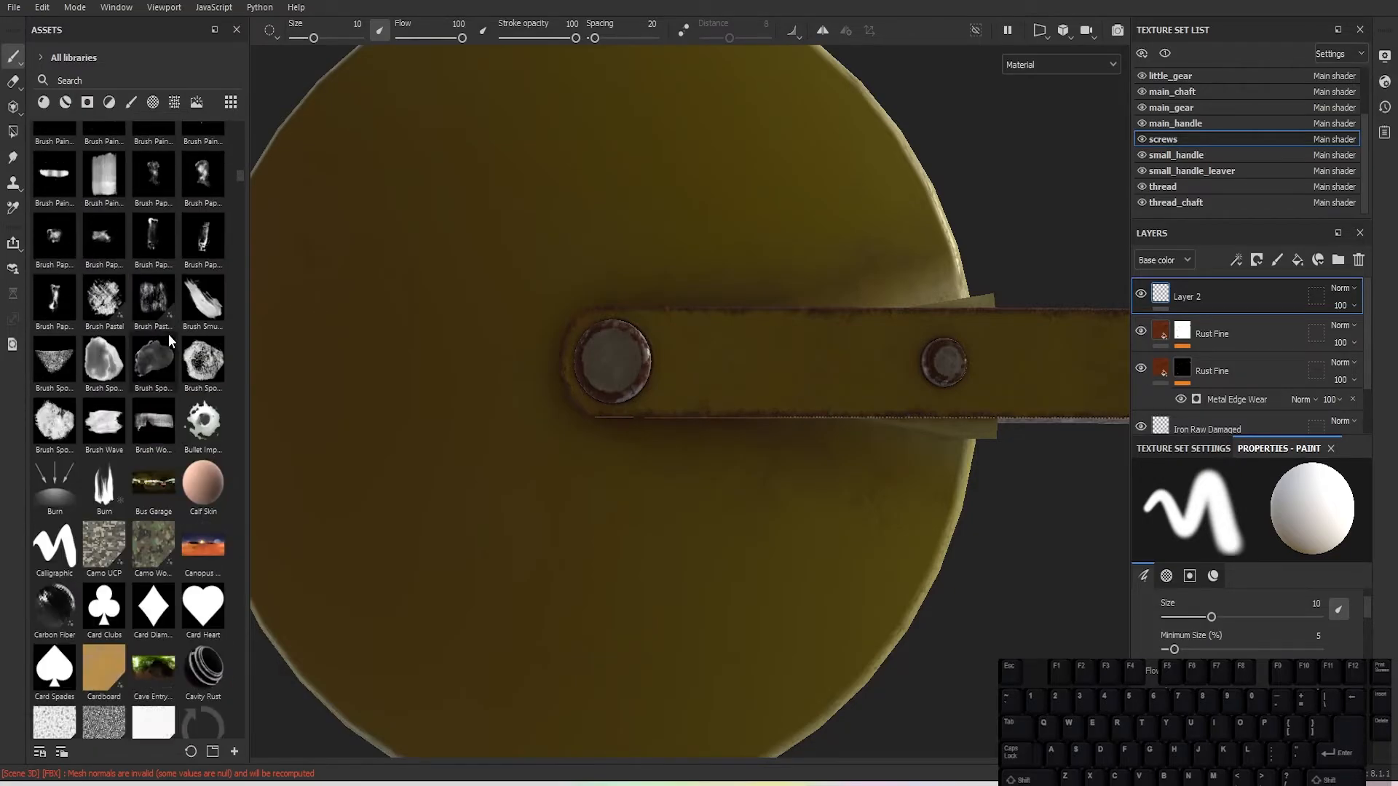
pyautogui.scroll(-5, 163, 317)
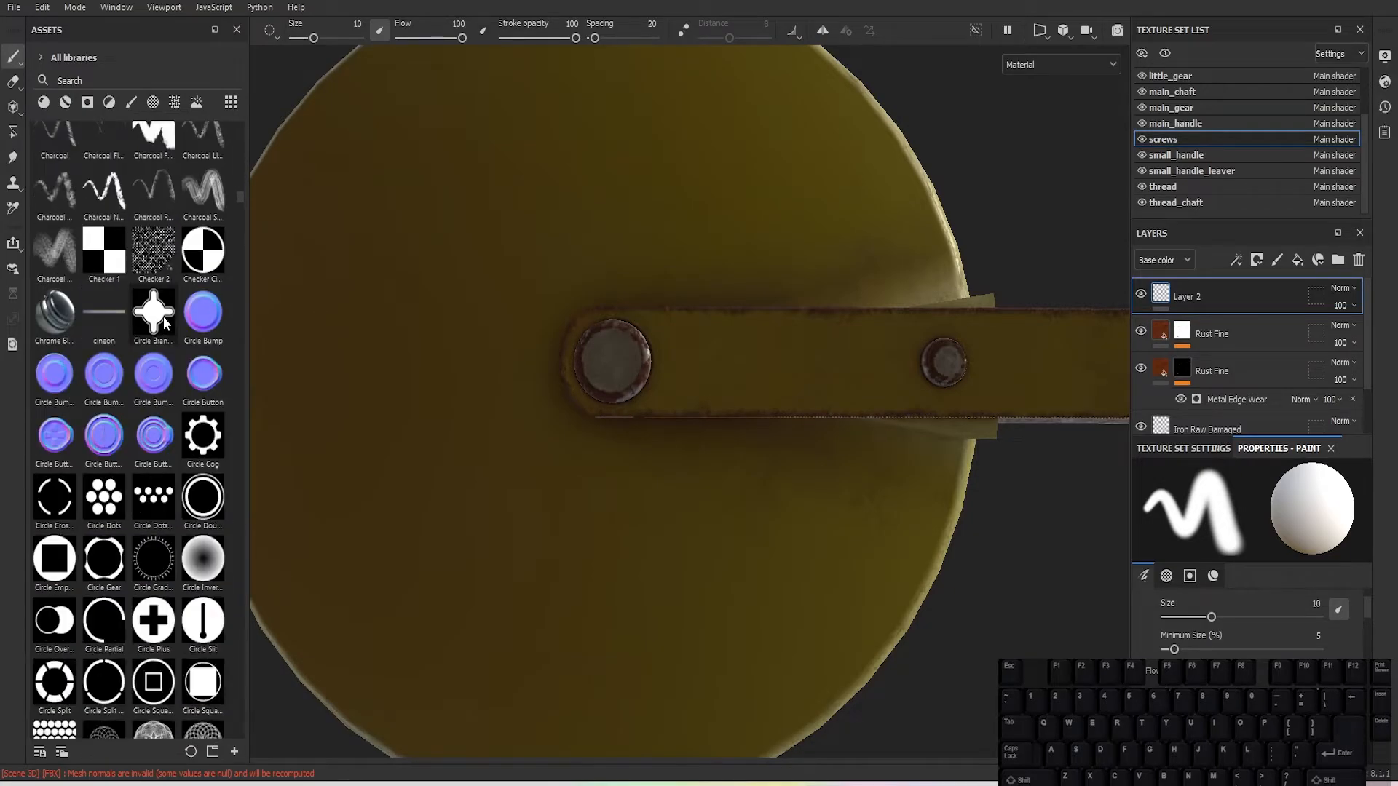
pyautogui.scroll(-3, 163, 317)
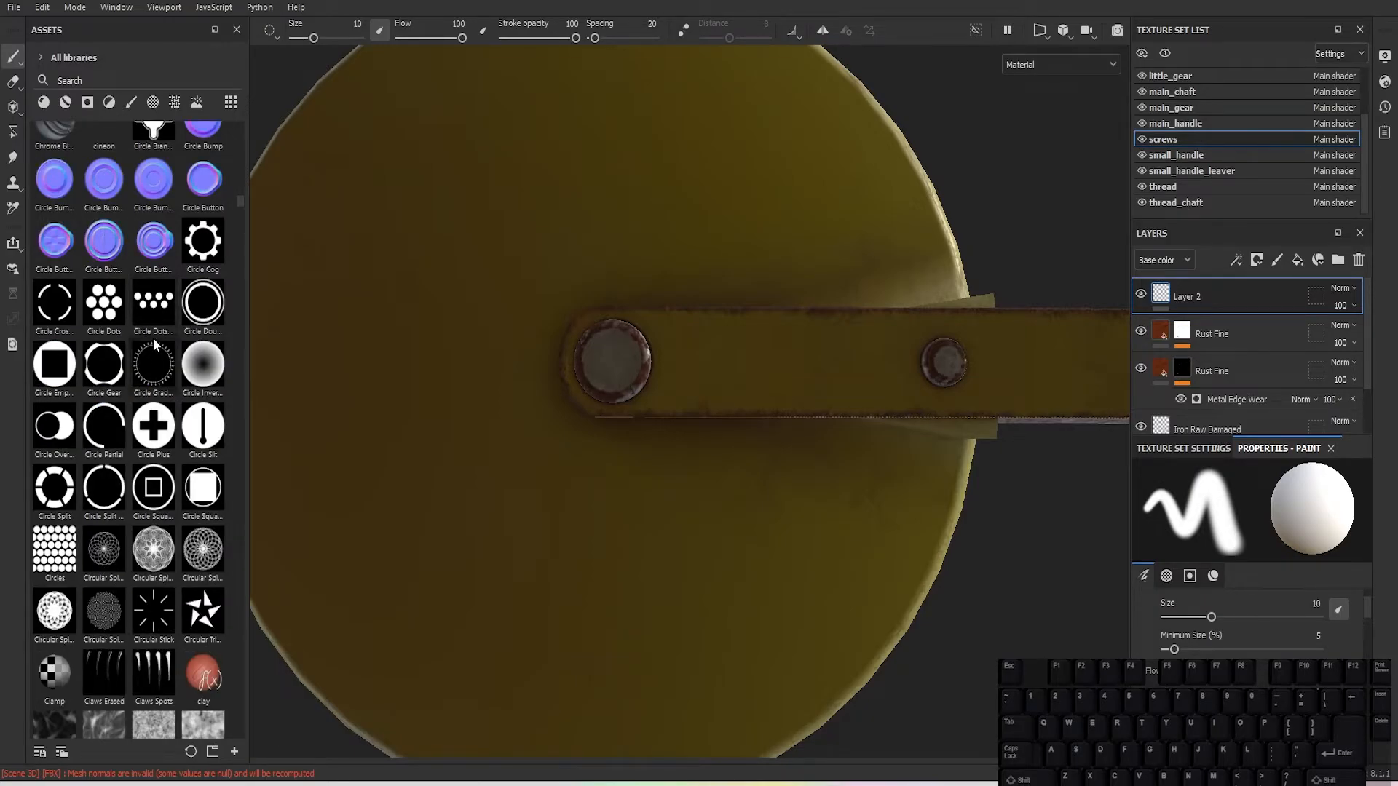
pyautogui.click(161, 435)
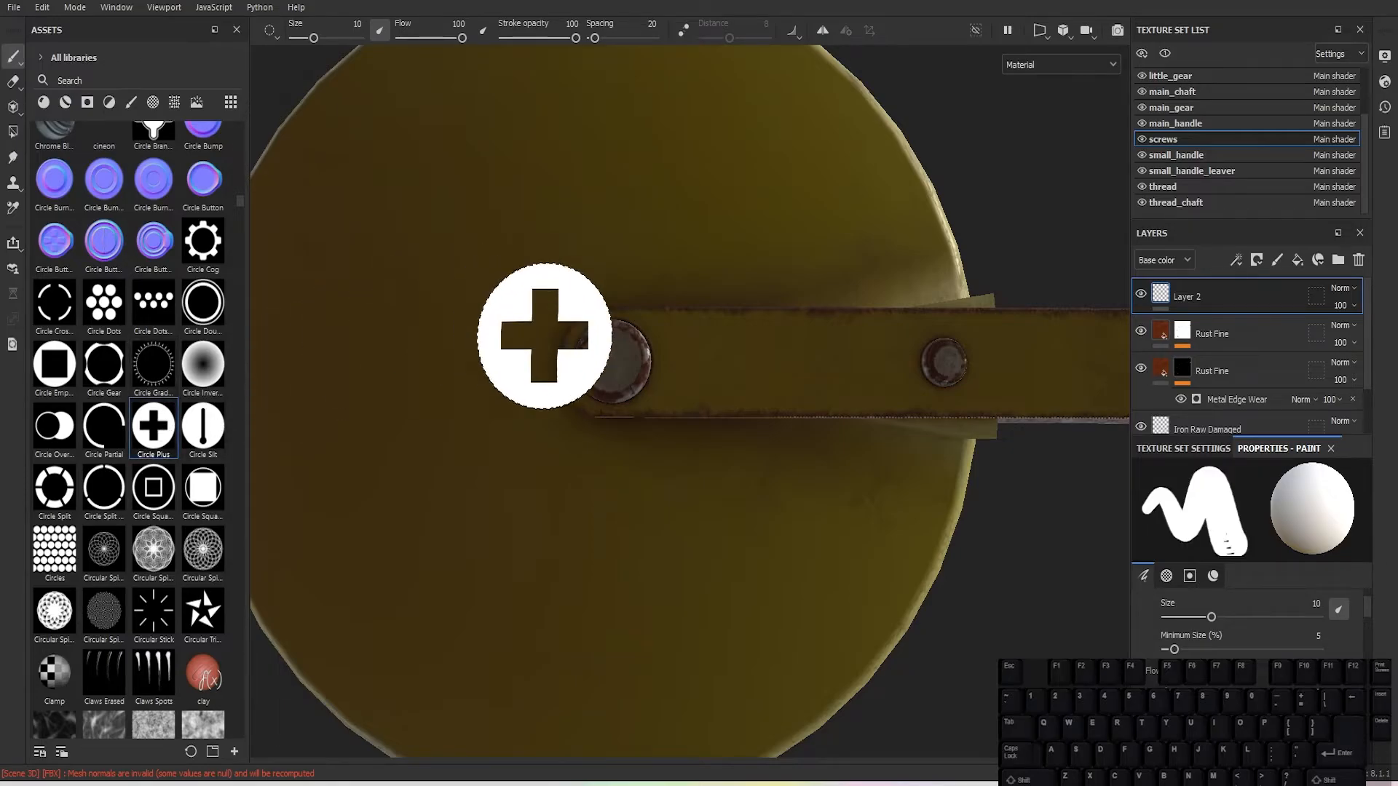
# Step: Lower the brush flow to 11 and try the plus stamp over the screw at the crank's end
pyautogui.scroll(2, 609, 359)
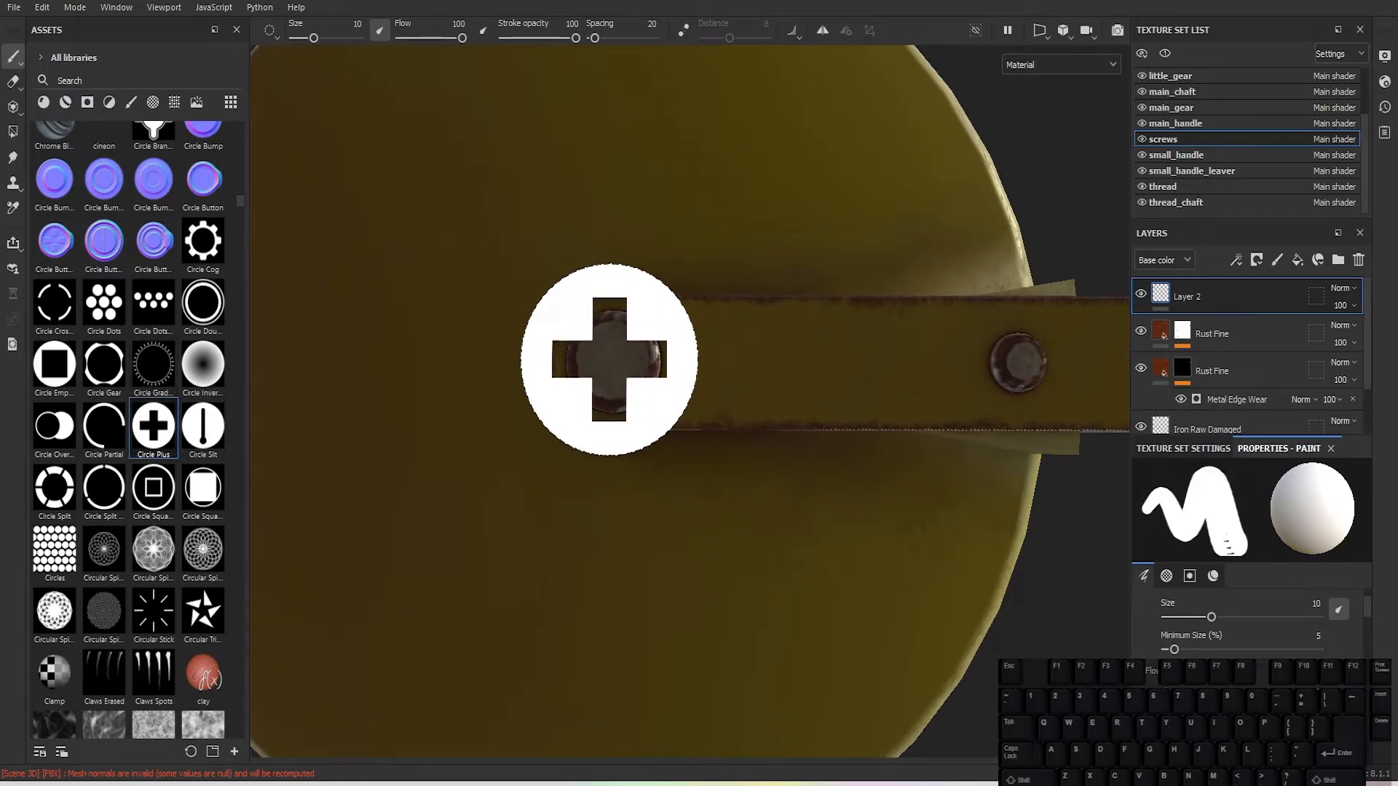
pyautogui.press('ctrl')
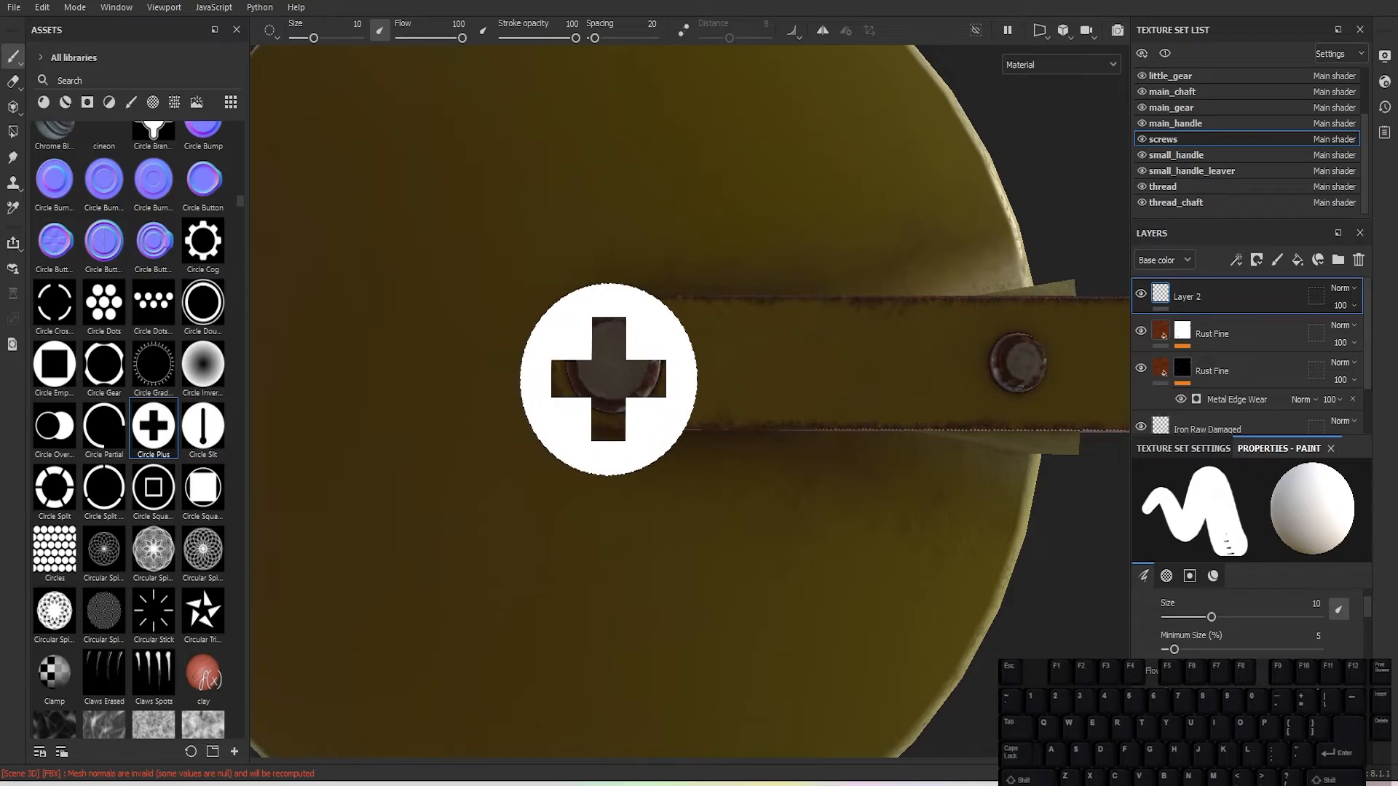
pyautogui.moveTo(608, 378)
pyautogui.keyDown('ctrl'); pyautogui.mouseDown()
pyautogui.moveTo(594, 380)
pyautogui.moveTo(589, 406)
pyautogui.moveTo(532, 384)
pyautogui.mouseUp(); pyautogui.keyUp('ctrl')
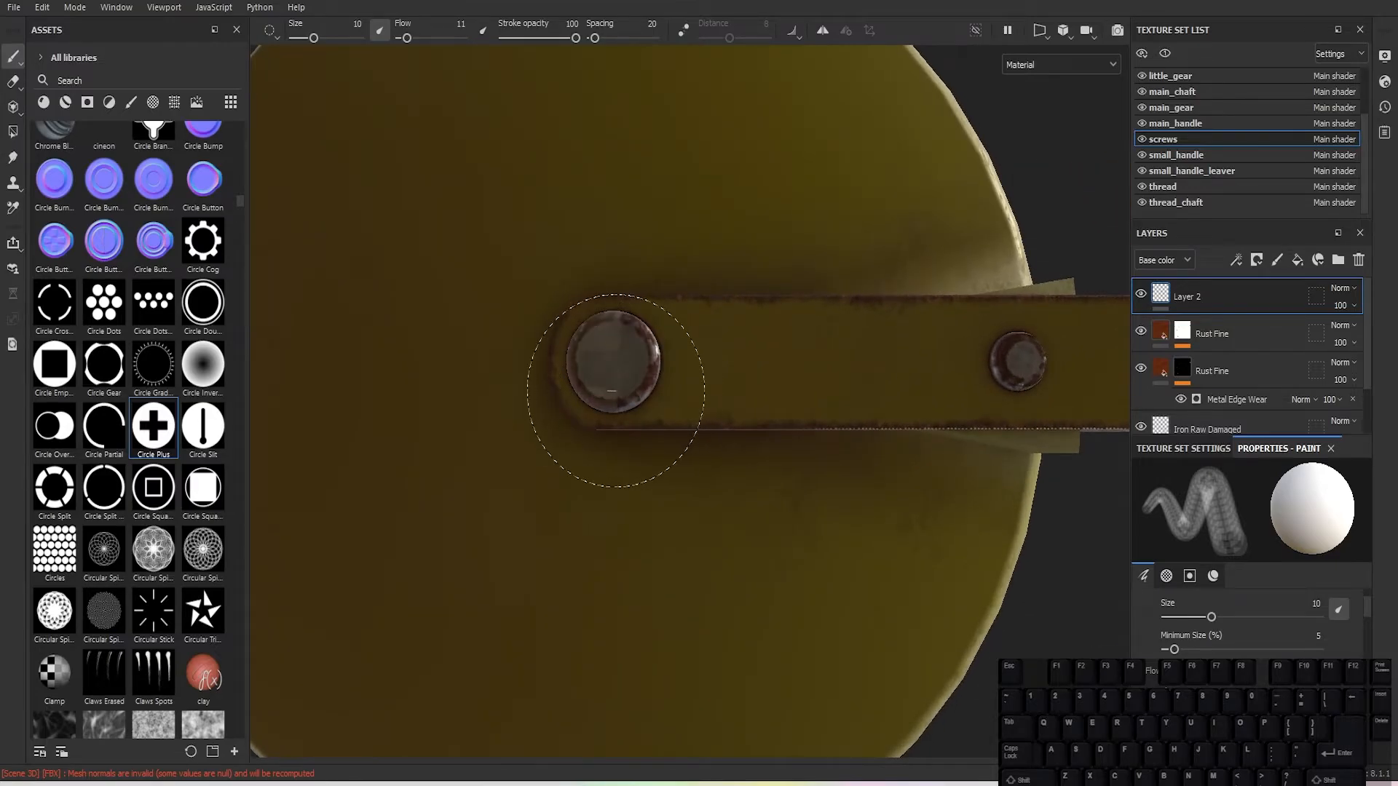
pyautogui.press('ctrl')
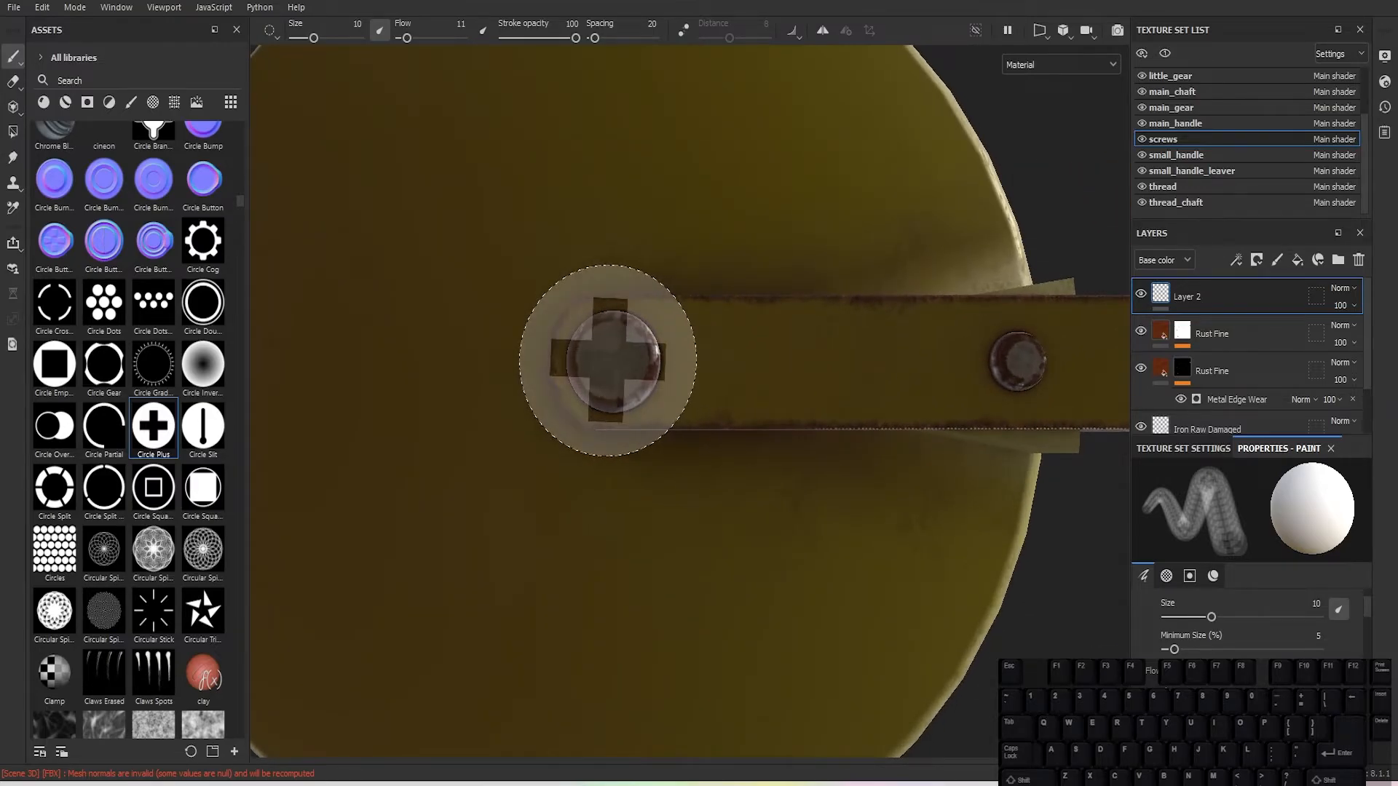
pyautogui.scroll(4, 619, 349)
pyautogui.moveTo(624, 381)
pyautogui.keyDown('ctrl'); pyautogui.mouseDown()
pyautogui.moveTo(612, 416)
pyautogui.moveTo(612, 377)
pyautogui.moveTo(626, 426)
pyautogui.moveTo(649, 418)
pyautogui.moveTo(611, 406)
pyautogui.moveTo(612, 358)
pyautogui.mouseUp(); pyautogui.keyUp('ctrl')
pyautogui.click(611, 406)
pyautogui.scroll(1, 1298, 647)
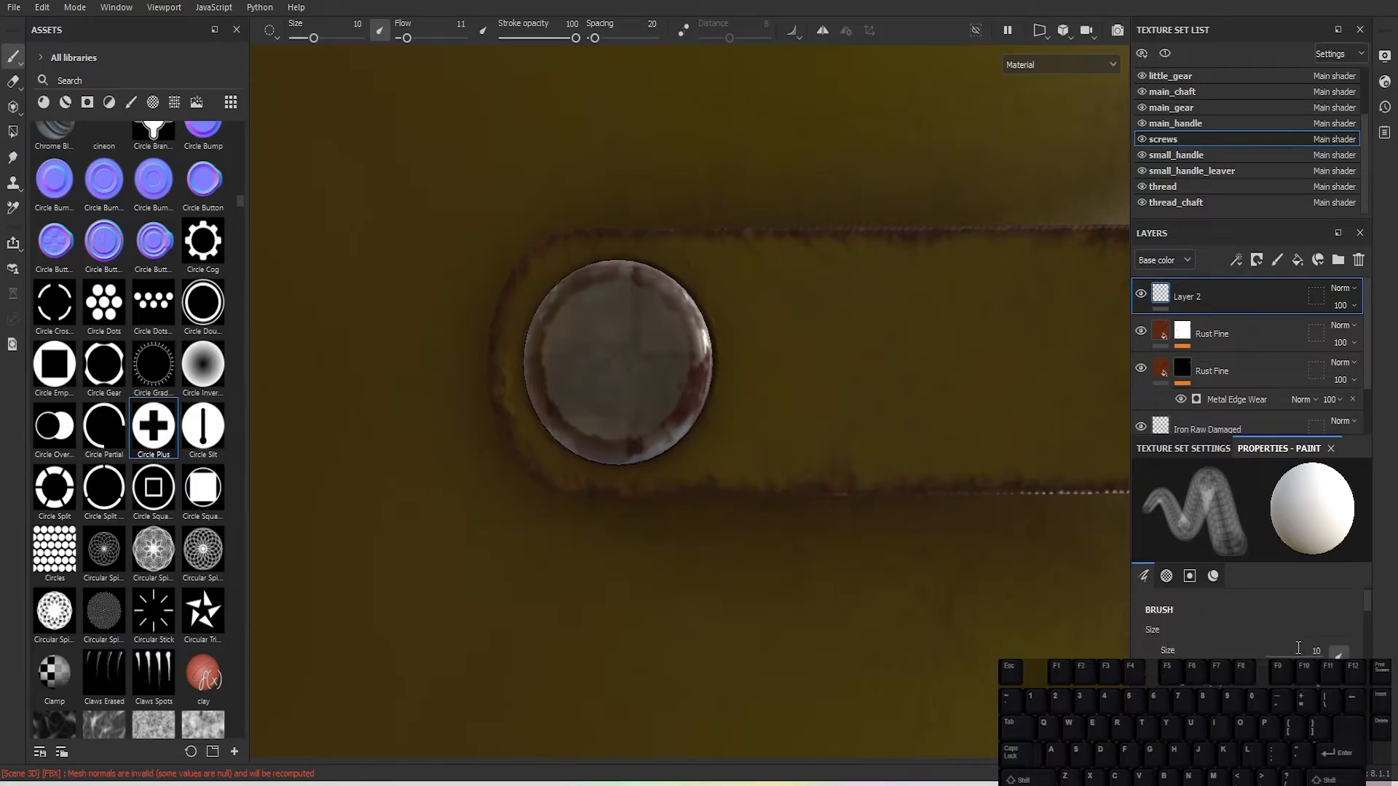
# Step: Set the brush size to 2.96 and limit its material to the height channel only
pyautogui.moveTo(1213, 663); pyautogui.dragTo(1190, 663)
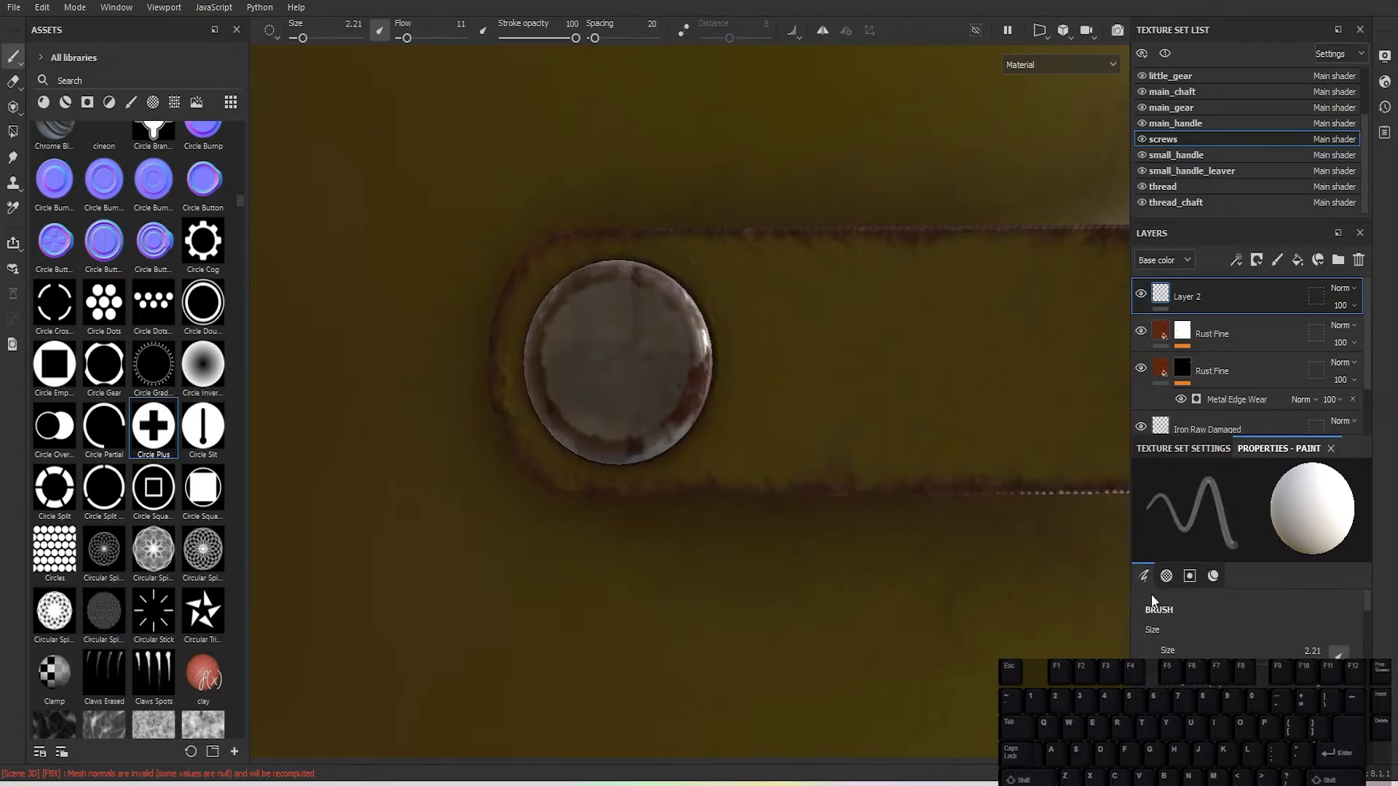
pyautogui.moveTo(1189, 664); pyautogui.dragTo(1194, 663)
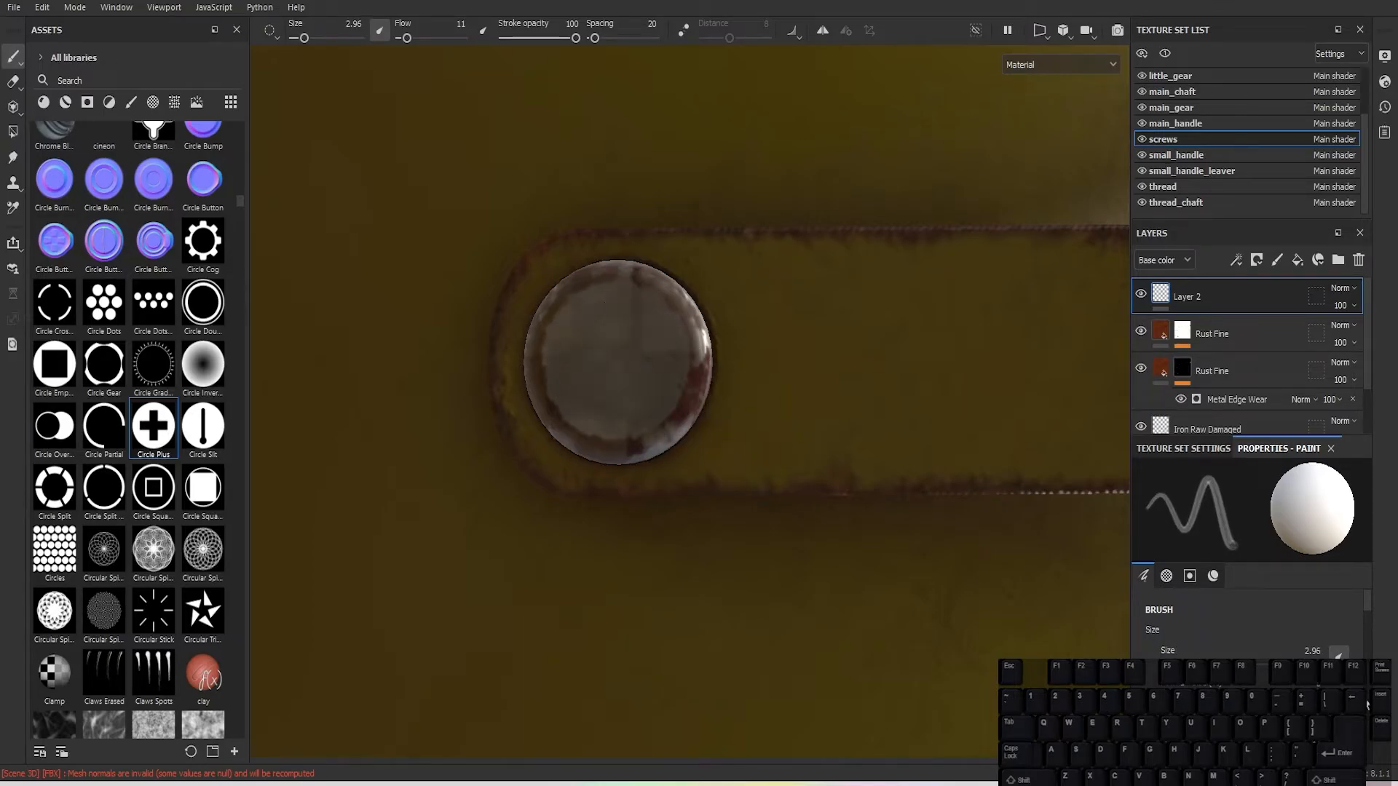
pyautogui.scroll(-4, 1268, 674)
pyautogui.scroll(4, 1267, 673)
pyautogui.scroll(-5, 1268, 674)
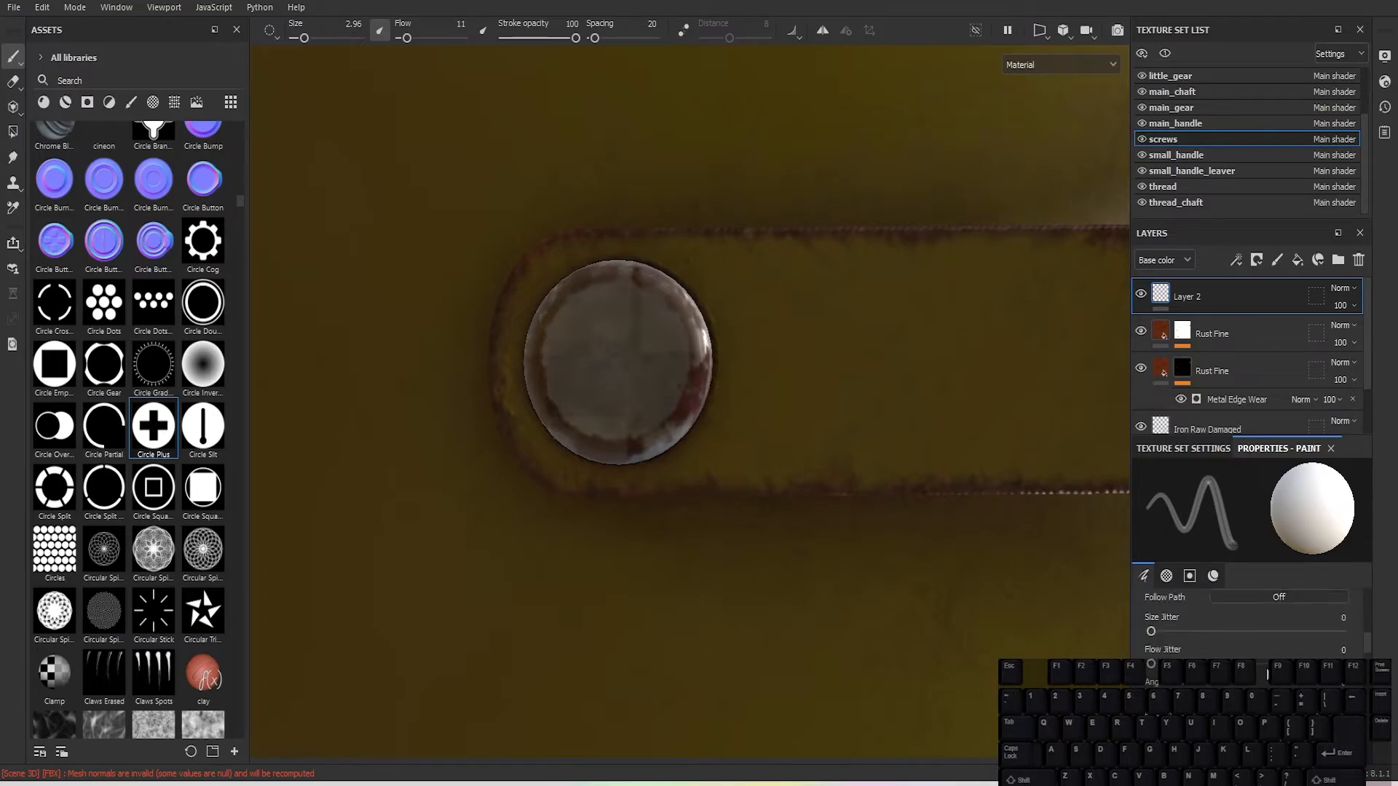
pyautogui.scroll(-6, 1268, 674)
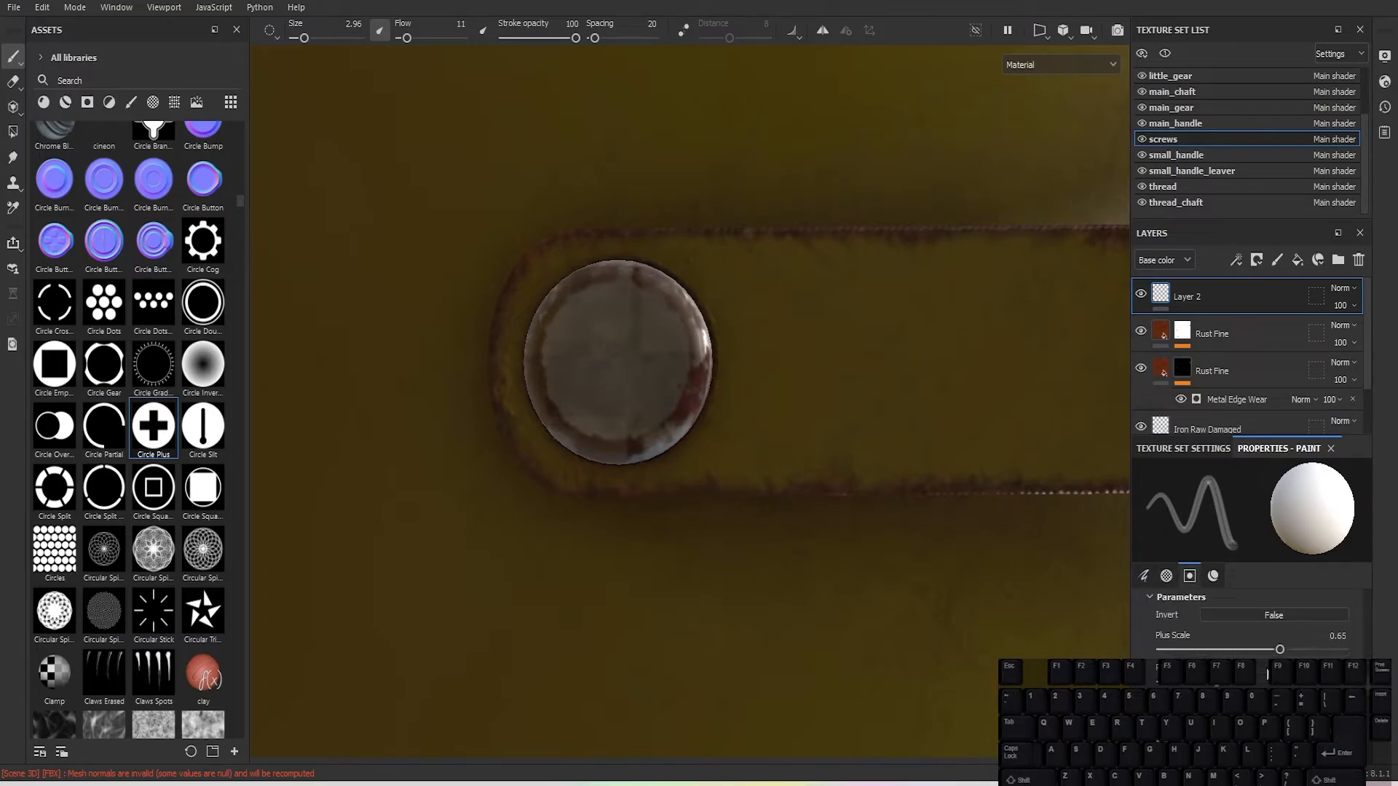
pyautogui.scroll(-4, 1268, 673)
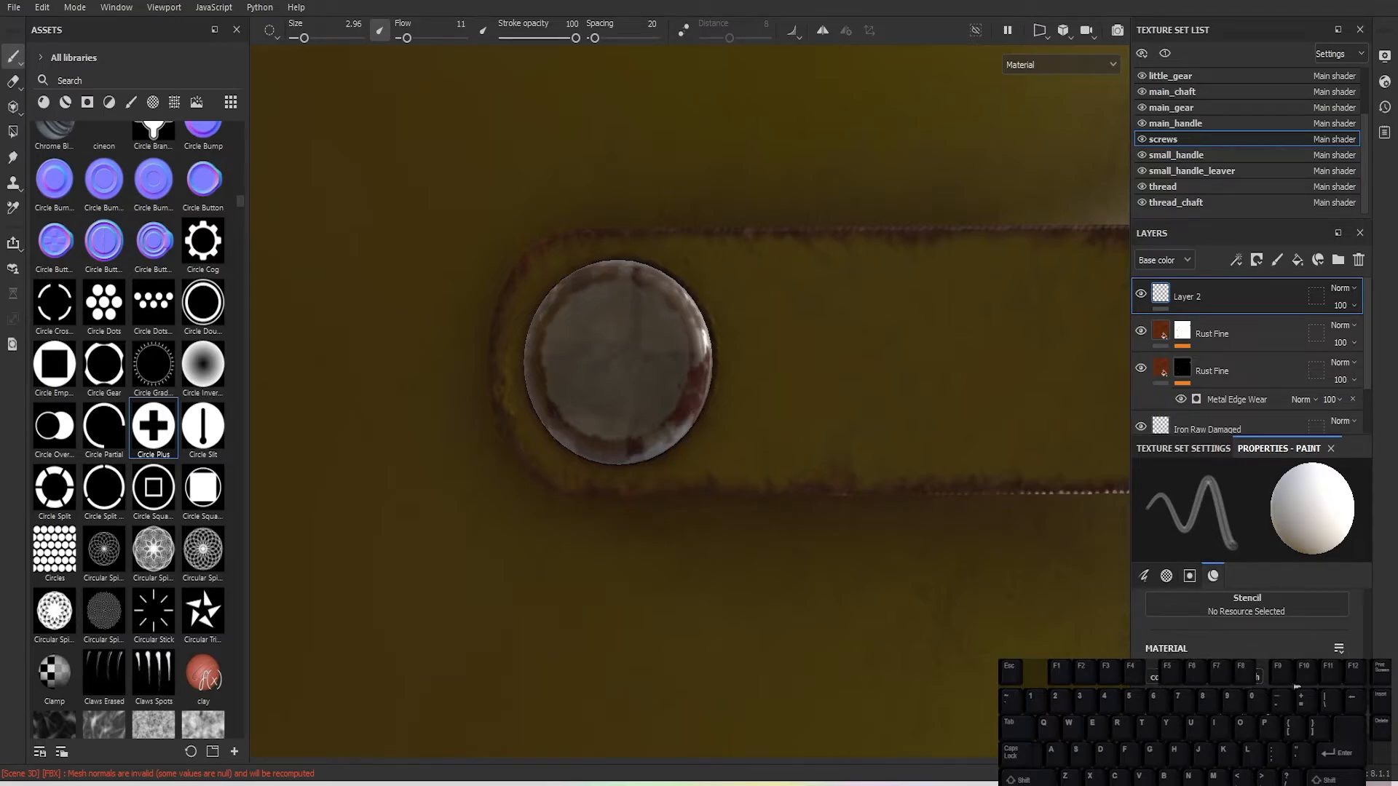
pyautogui.scroll(-2, 1338, 686)
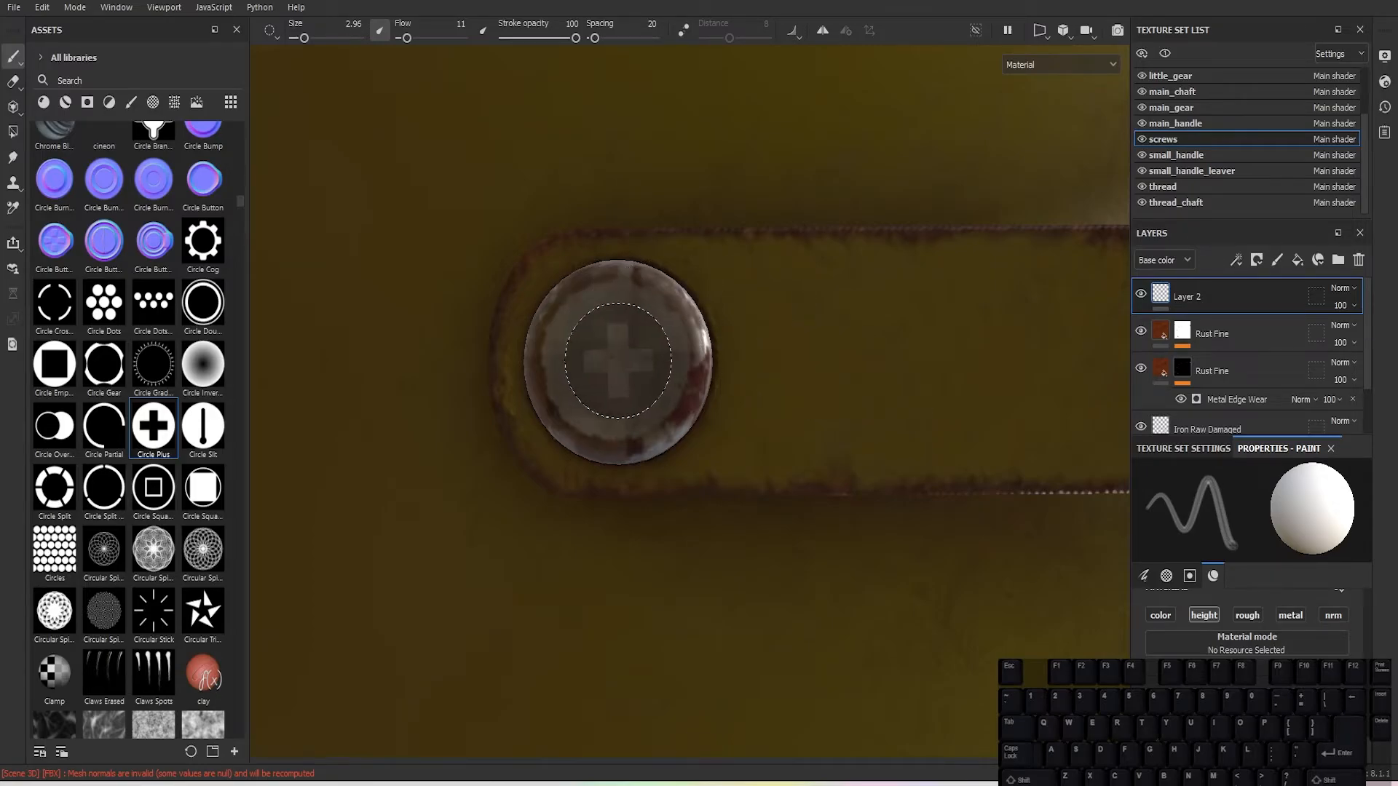
# Step: Try stamping the plus in the centre of the crank-end screw head and inspect its relief from an angle
pyautogui.click(619, 361)
pyautogui.scroll(-3, 770, 545)
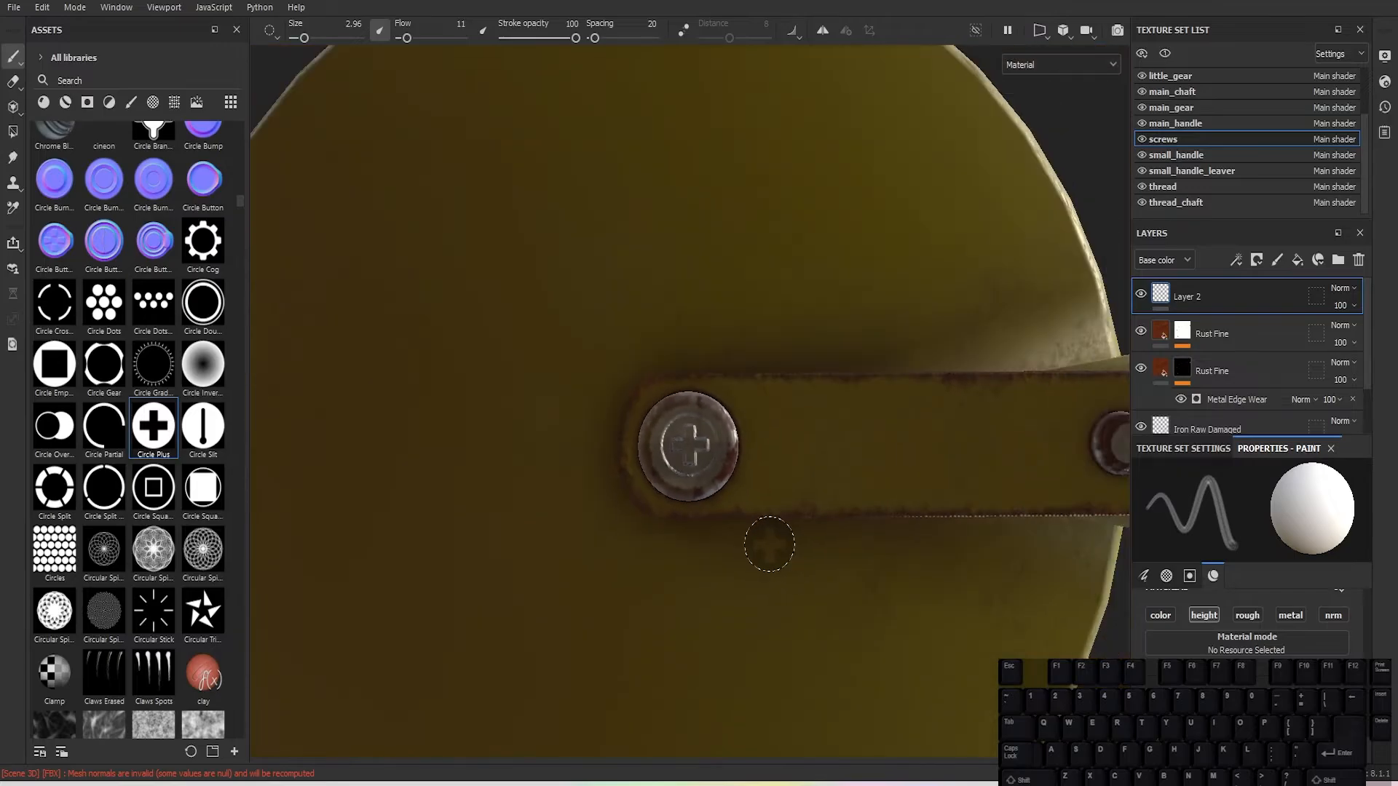
pyautogui.keyDown('alt'); pyautogui.moveTo(758, 549); pyautogui.dragTo(744, 403); pyautogui.keyUp('alt')
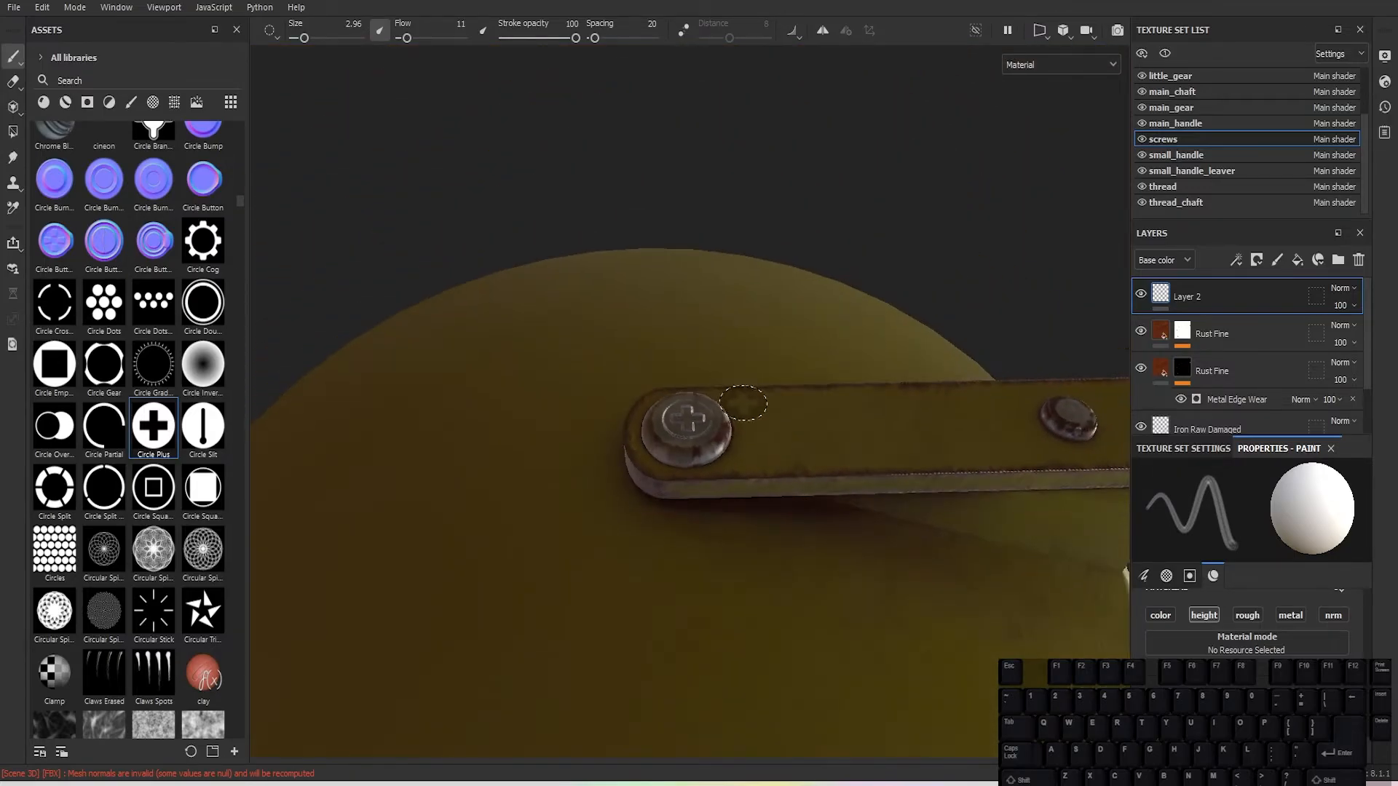
pyautogui.scroll(3, 744, 403)
pyautogui.moveTo(728, 452)
pyautogui.keyDown('alt'); pyautogui.mouseDown()
pyautogui.moveTo(658, 361)
pyautogui.moveTo(655, 531)
pyautogui.mouseUp(); pyautogui.keyUp('alt')
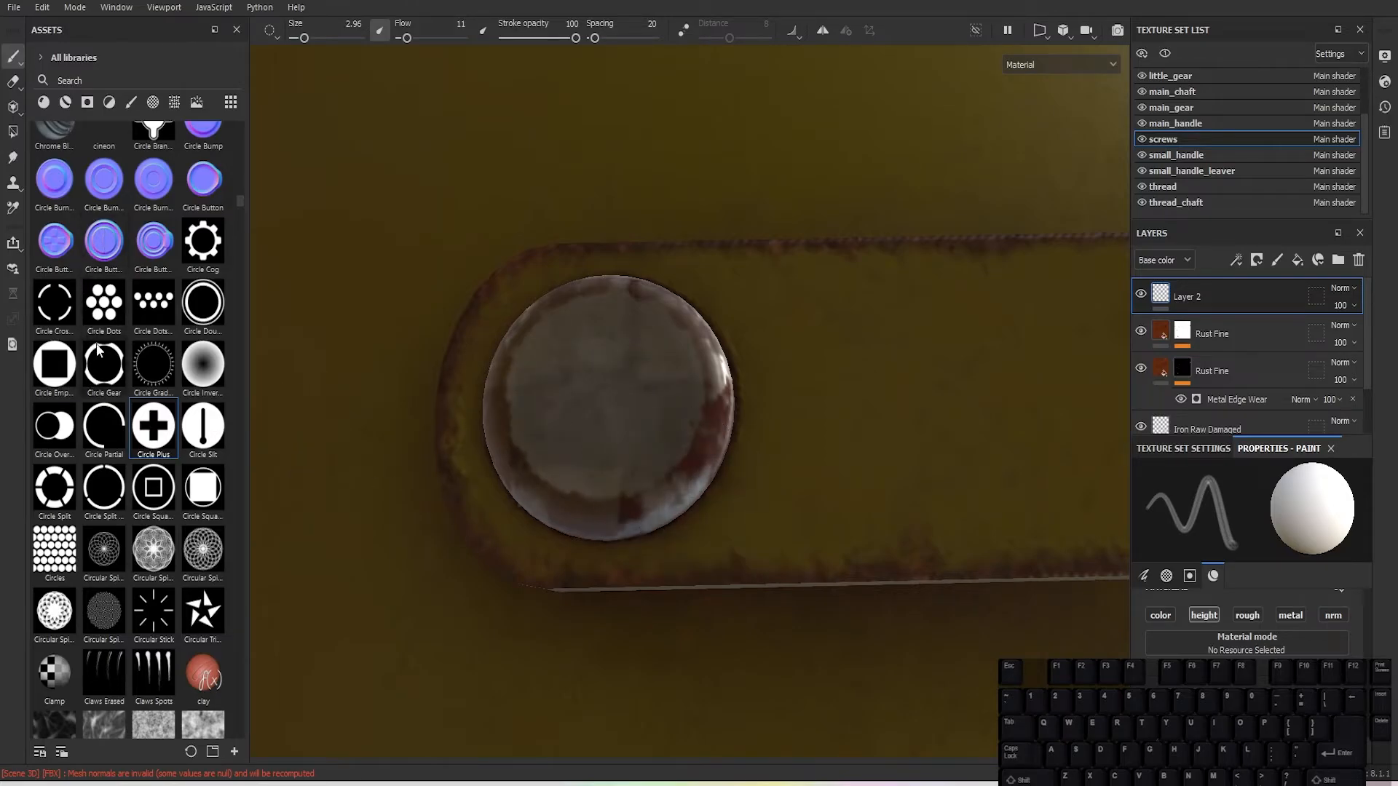
# Step: Browse the unfiltered asset library for a different screw-slot shape
pyautogui.scroll(-10, 108, 365)
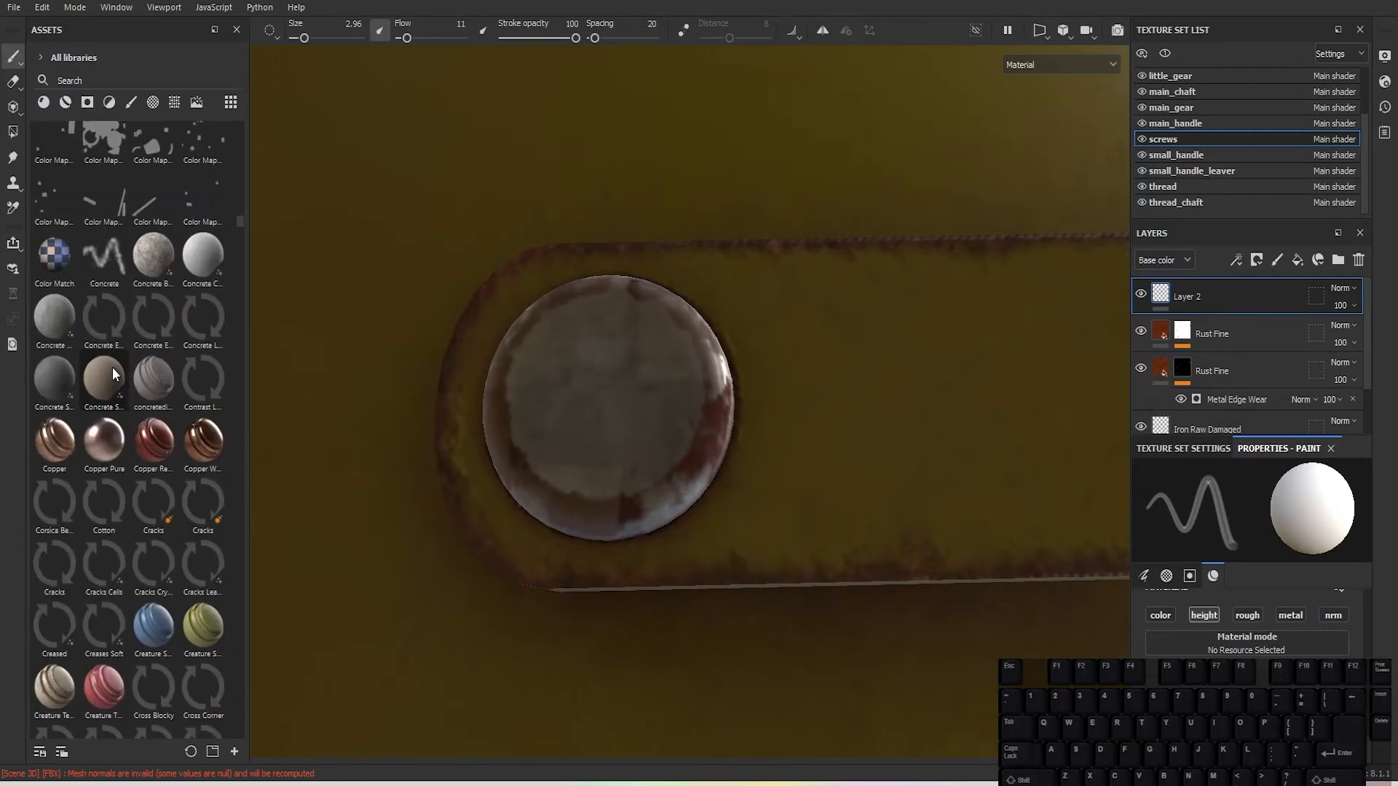
pyautogui.scroll(8, 112, 367)
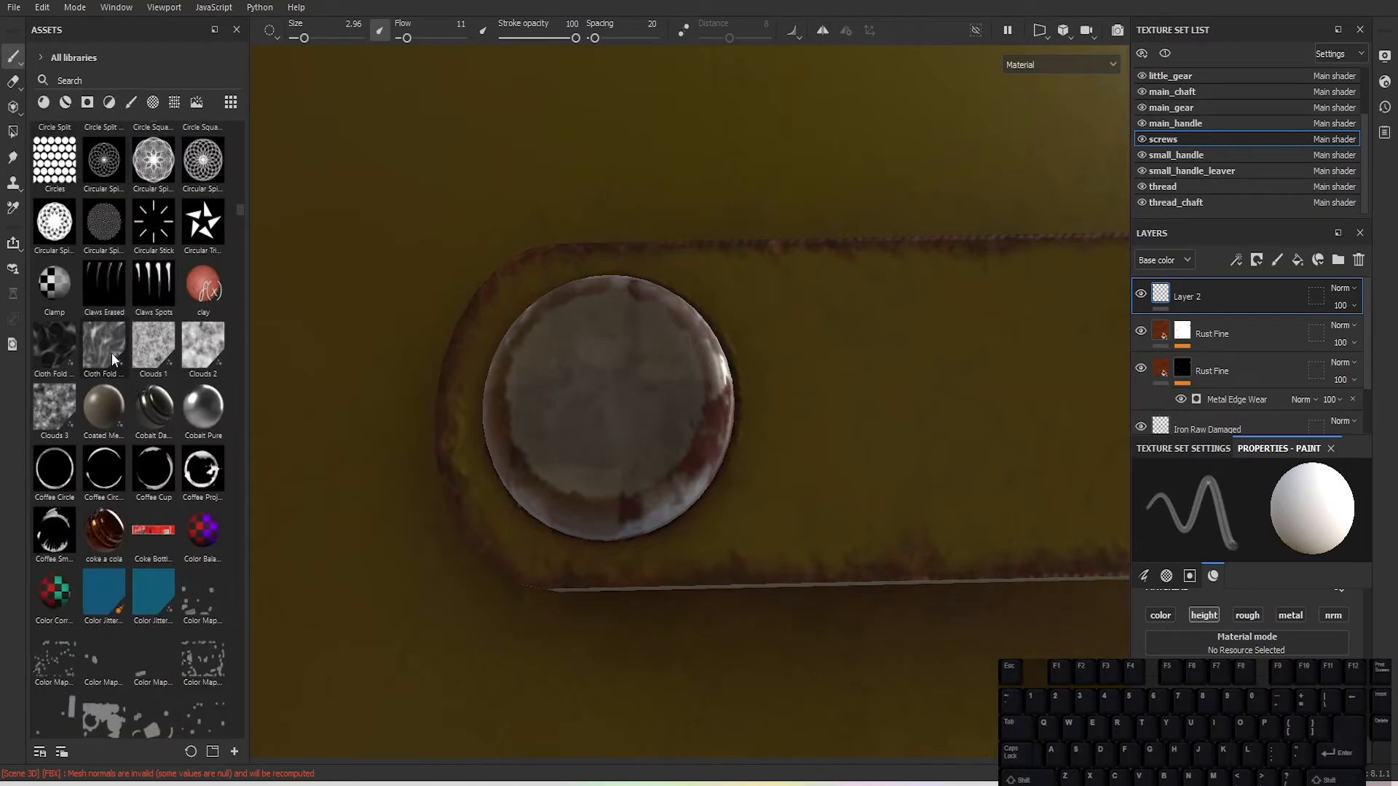
pyautogui.scroll(3, 109, 354)
pyautogui.scroll(9, 106, 357)
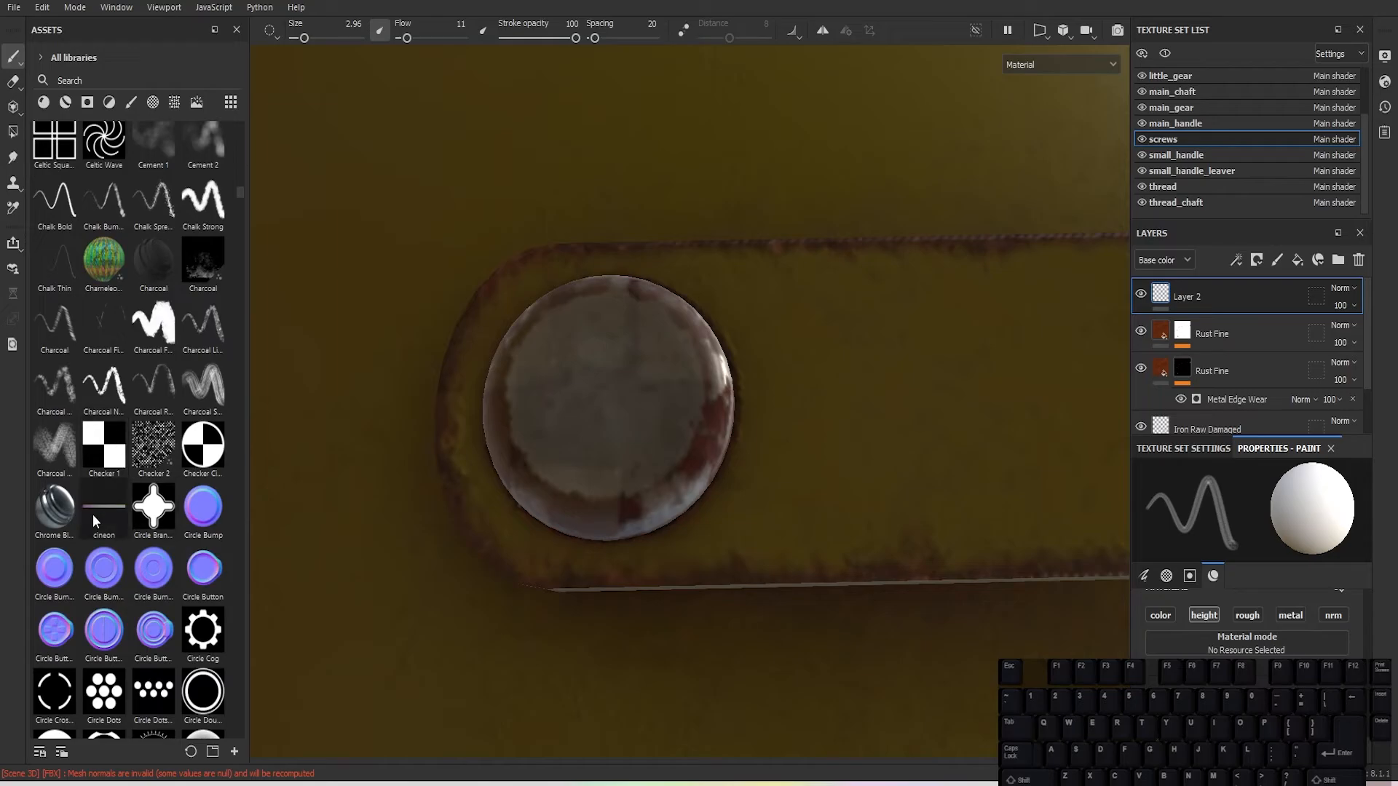
pyautogui.scroll(6, 95, 521)
pyautogui.scroll(3, 94, 436)
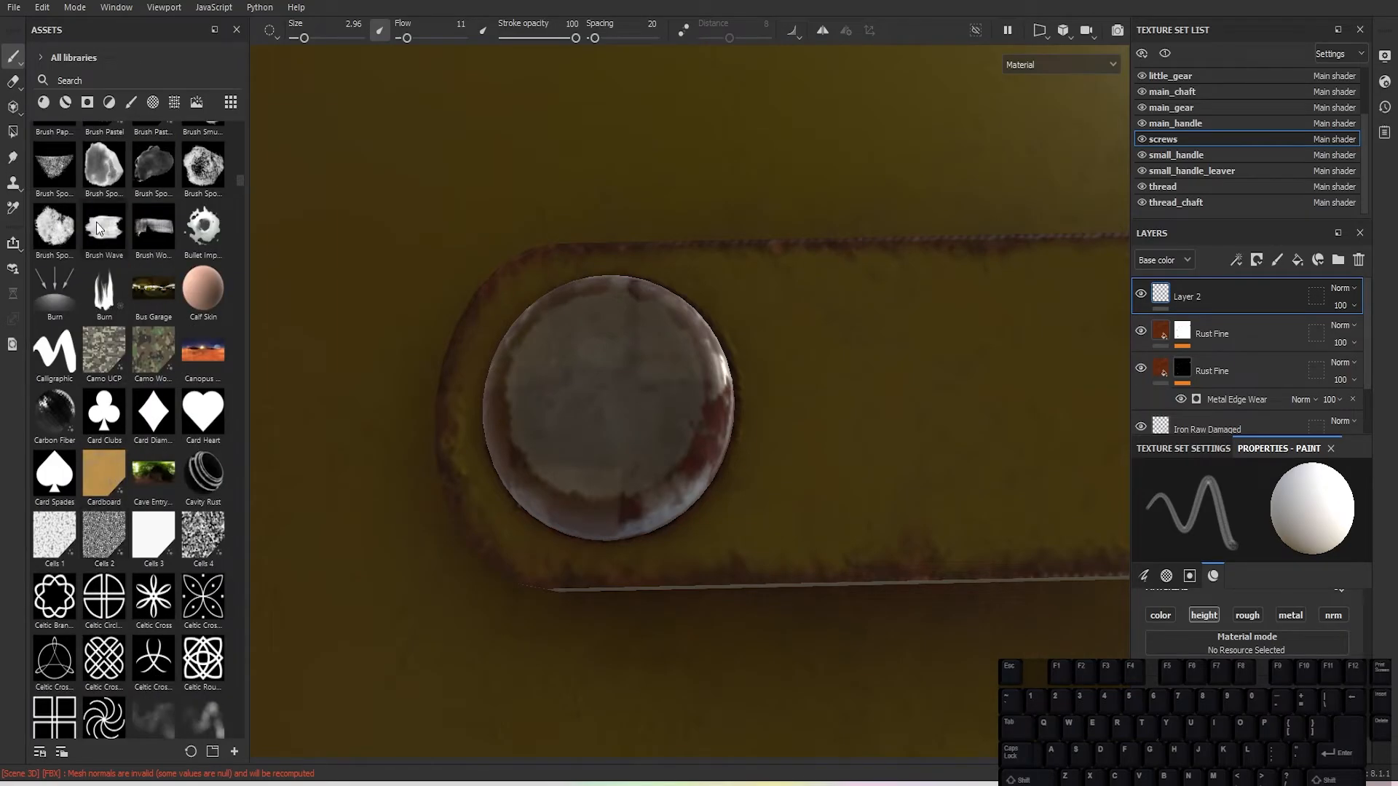
# Step: Filter the asset library to alphas only and load the Sign Minus alpha into the paint brush
pyautogui.click(150, 104)
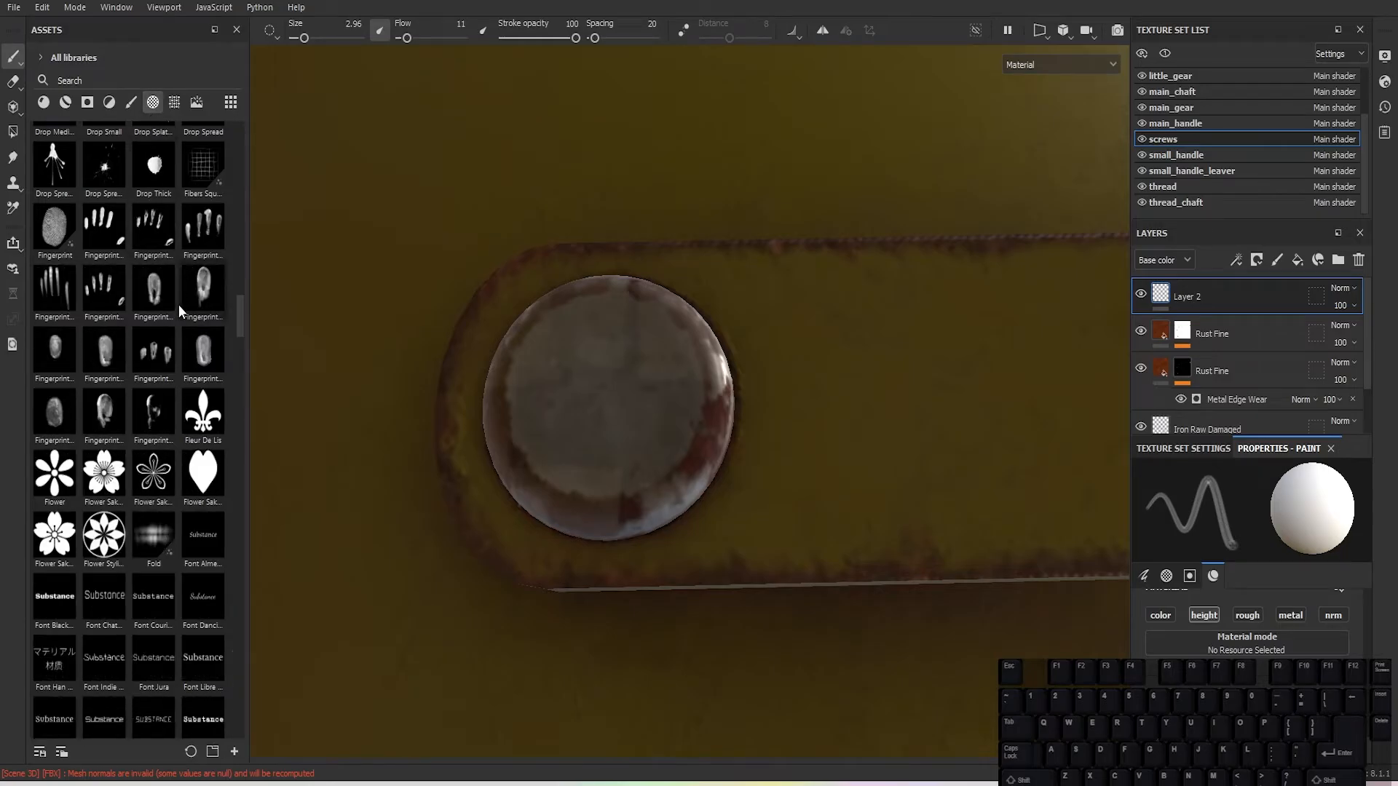
pyautogui.scroll(-10, 160, 321)
pyautogui.scroll(-3, 155, 331)
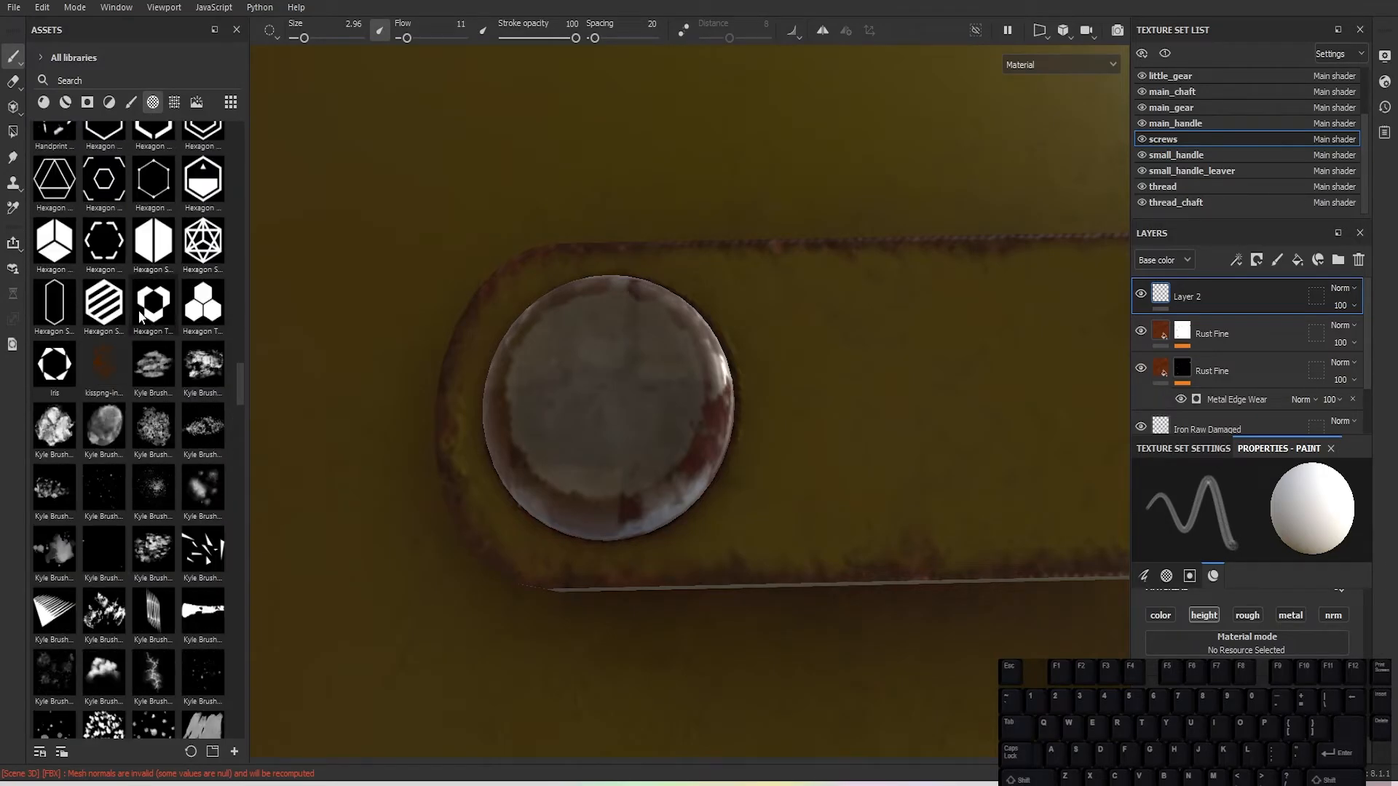
pyautogui.scroll(-9, 138, 310)
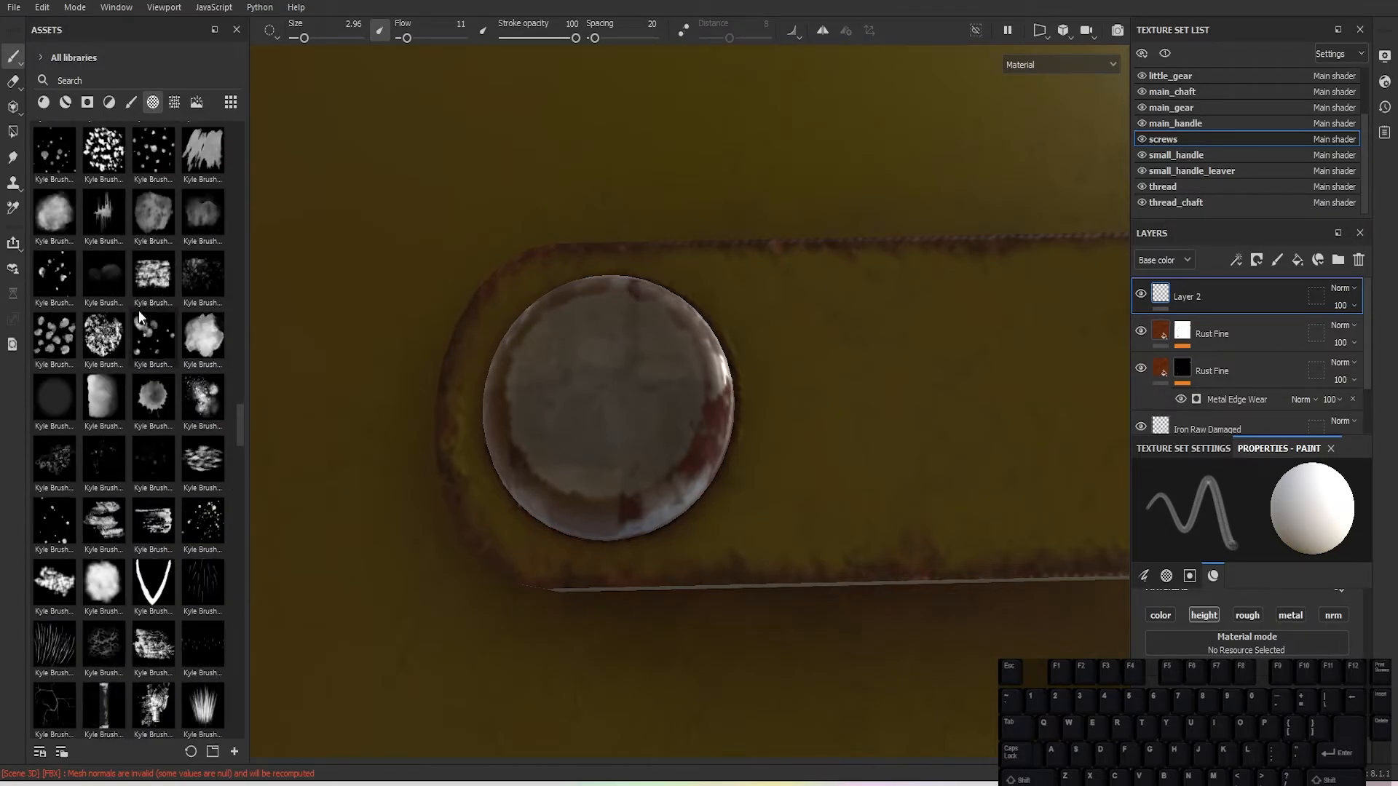
pyautogui.scroll(-10, 138, 313)
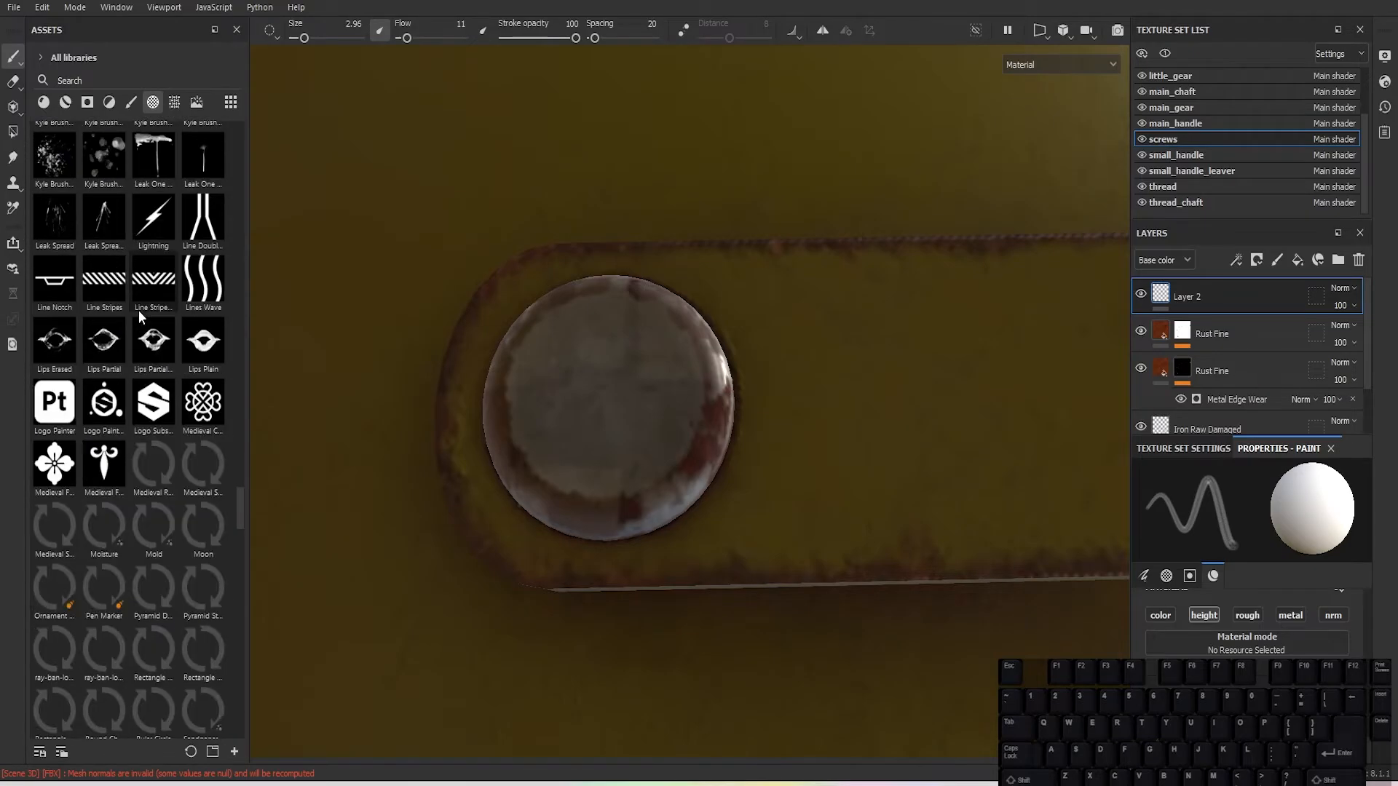
pyautogui.scroll(-6, 138, 310)
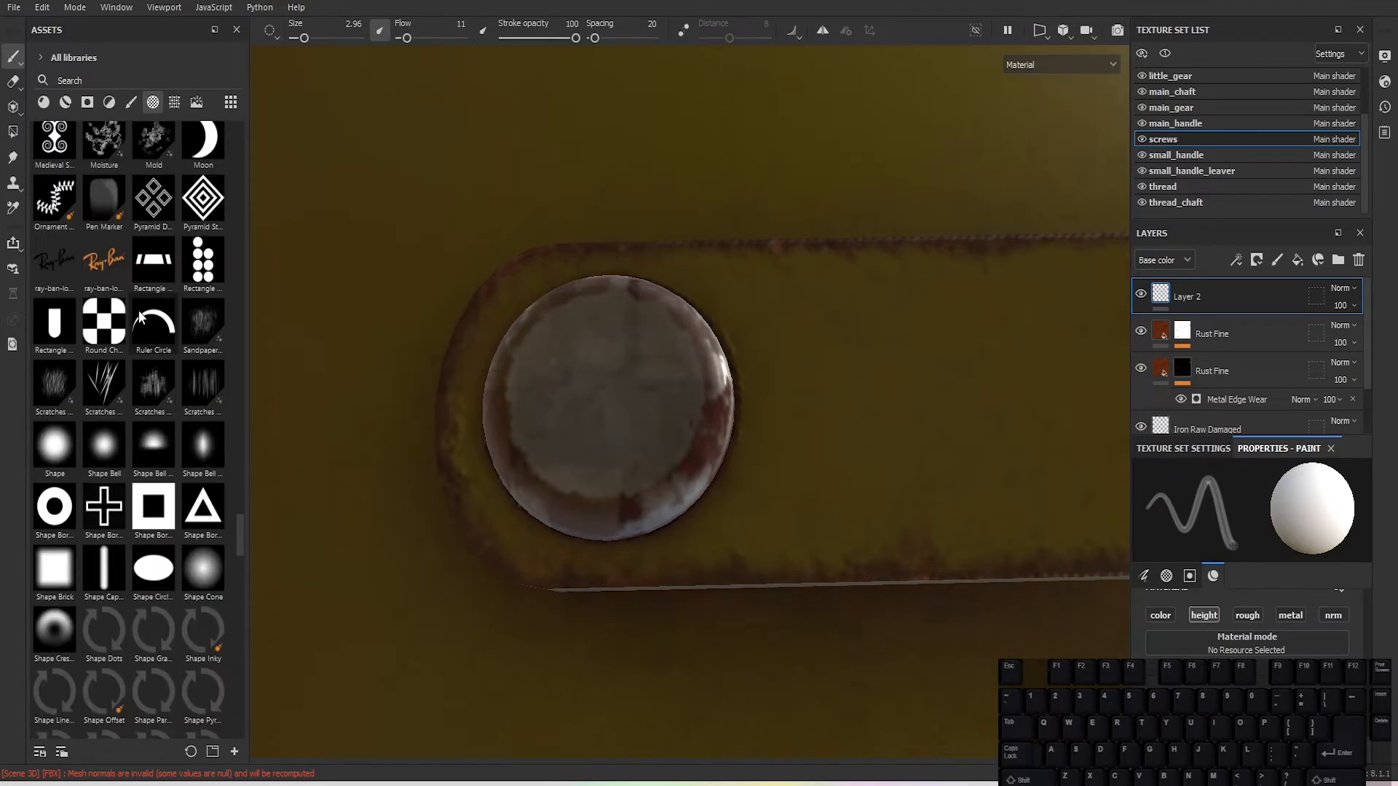
pyautogui.scroll(-3, 141, 316)
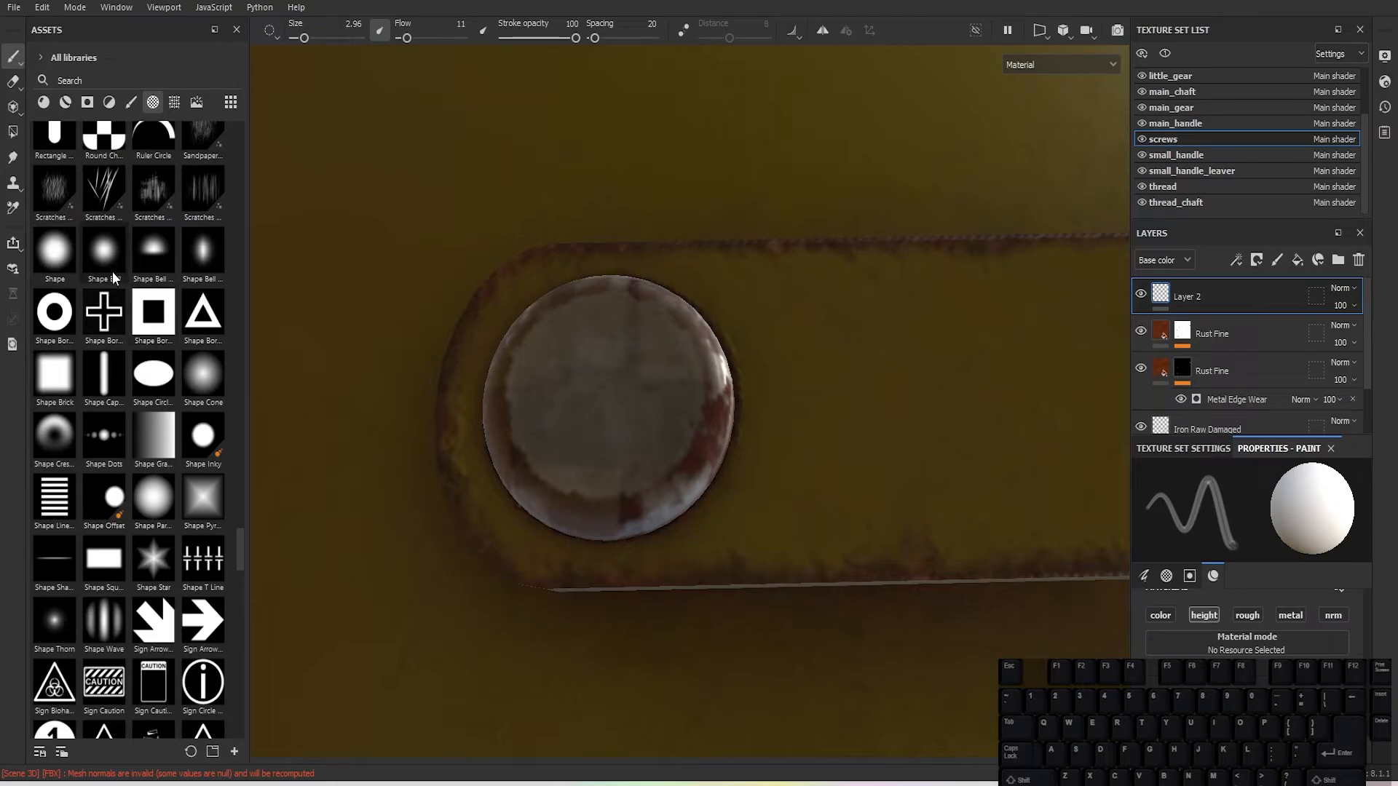
pyautogui.moveTo(102, 304)
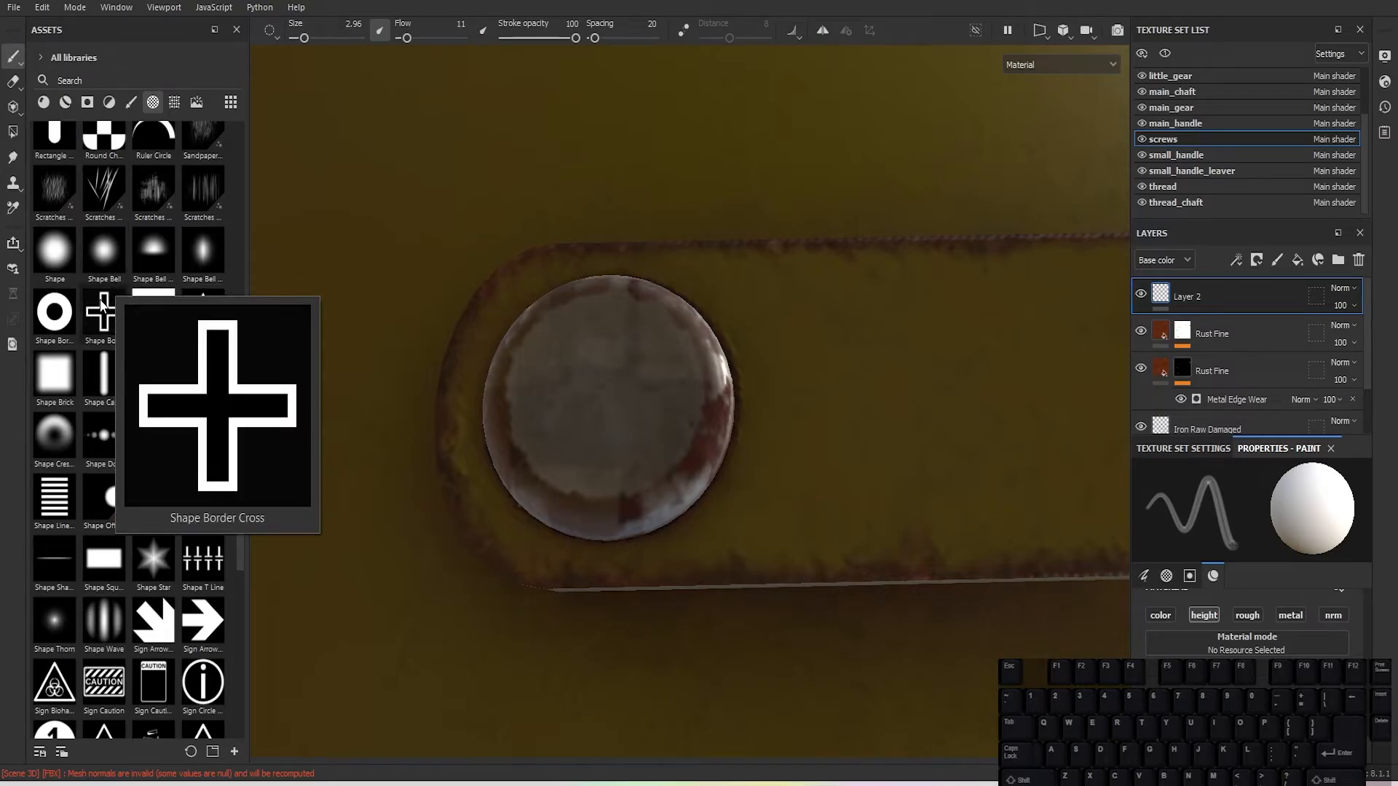
pyautogui.scroll(-3, 115, 287)
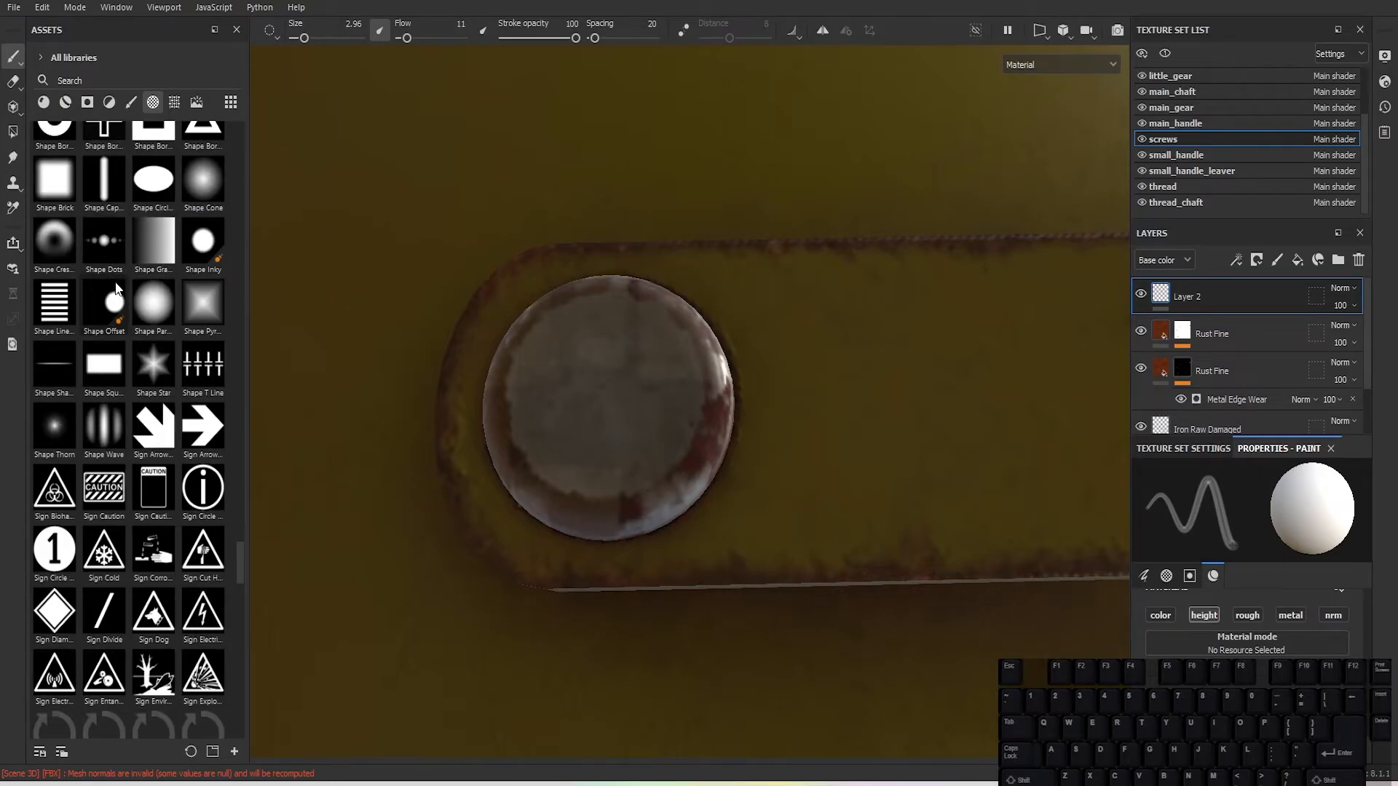
pyautogui.scroll(-3, 115, 287)
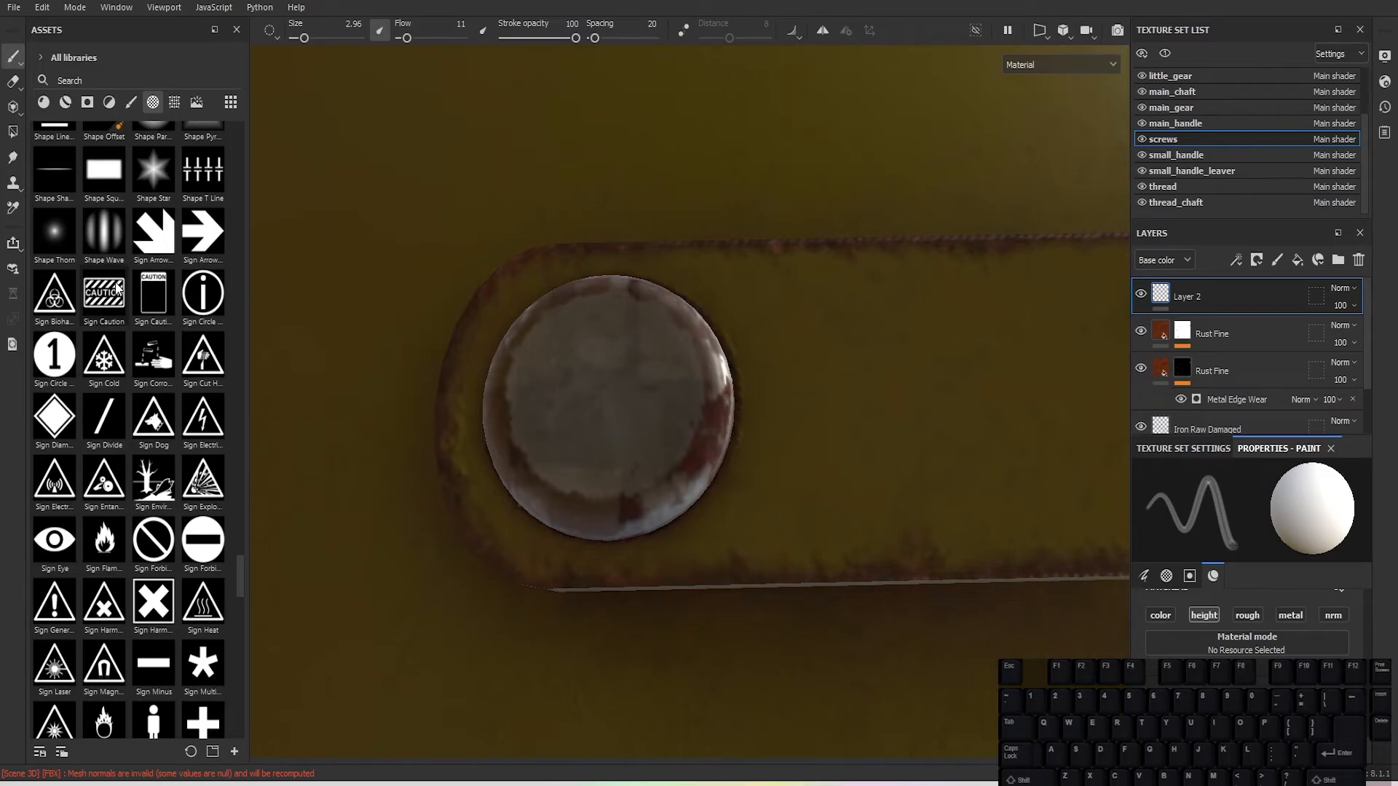
pyautogui.scroll(-3, 117, 287)
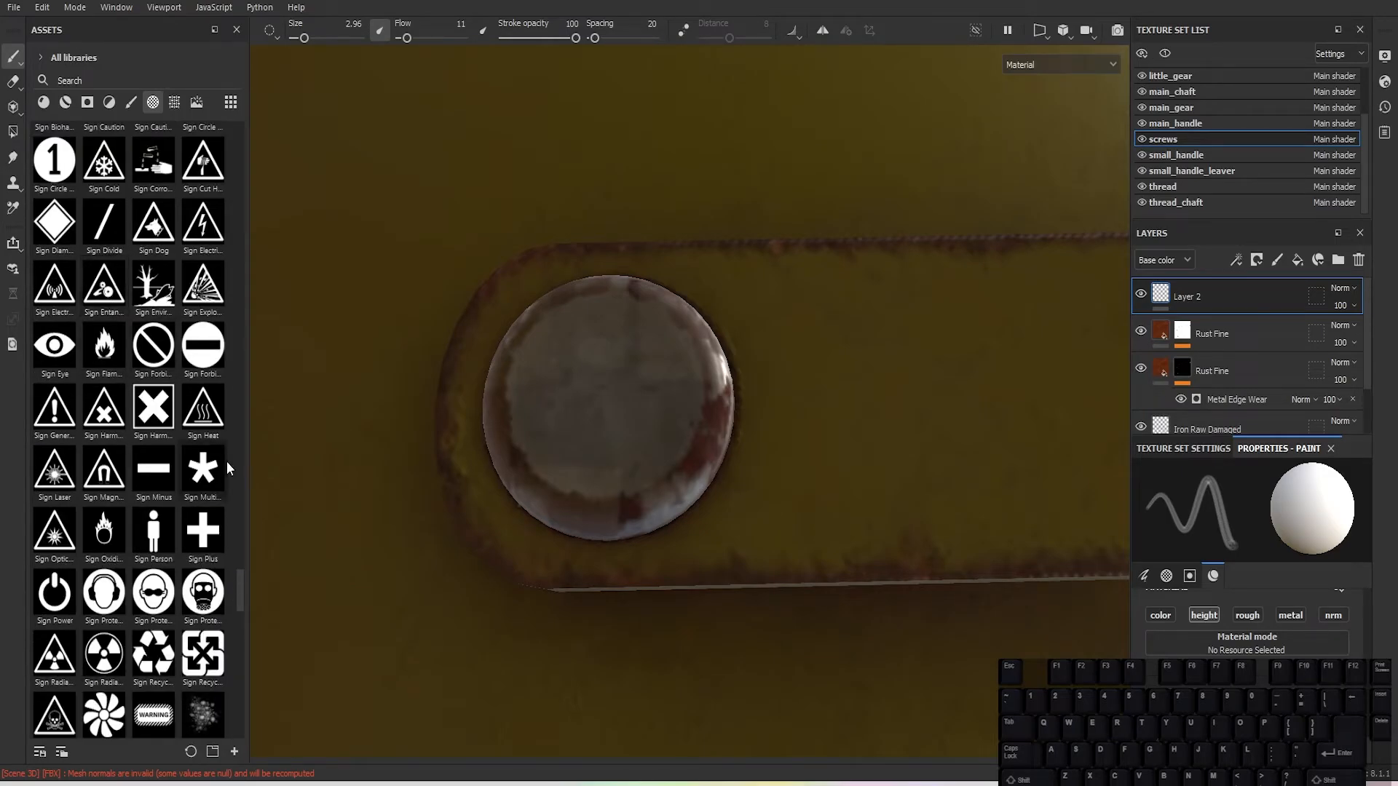
pyautogui.click(168, 471)
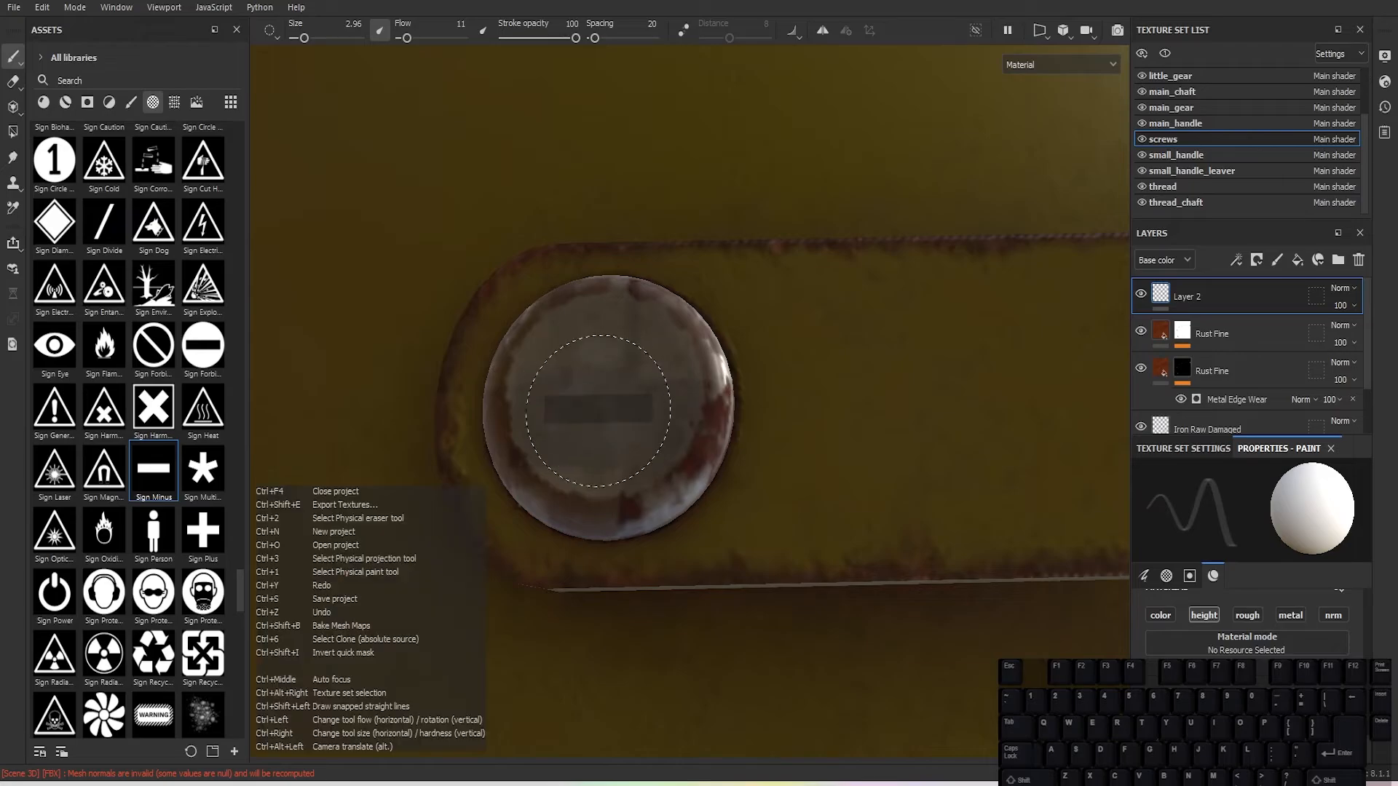
# Step: Raise the brush flow to 73 and try the minus stamp in the centre of the crank-end screw head
pyautogui.keyDown('ctrl'); pyautogui.moveTo(601, 412); pyautogui.dragTo(754, 412); pyautogui.keyUp('ctrl')
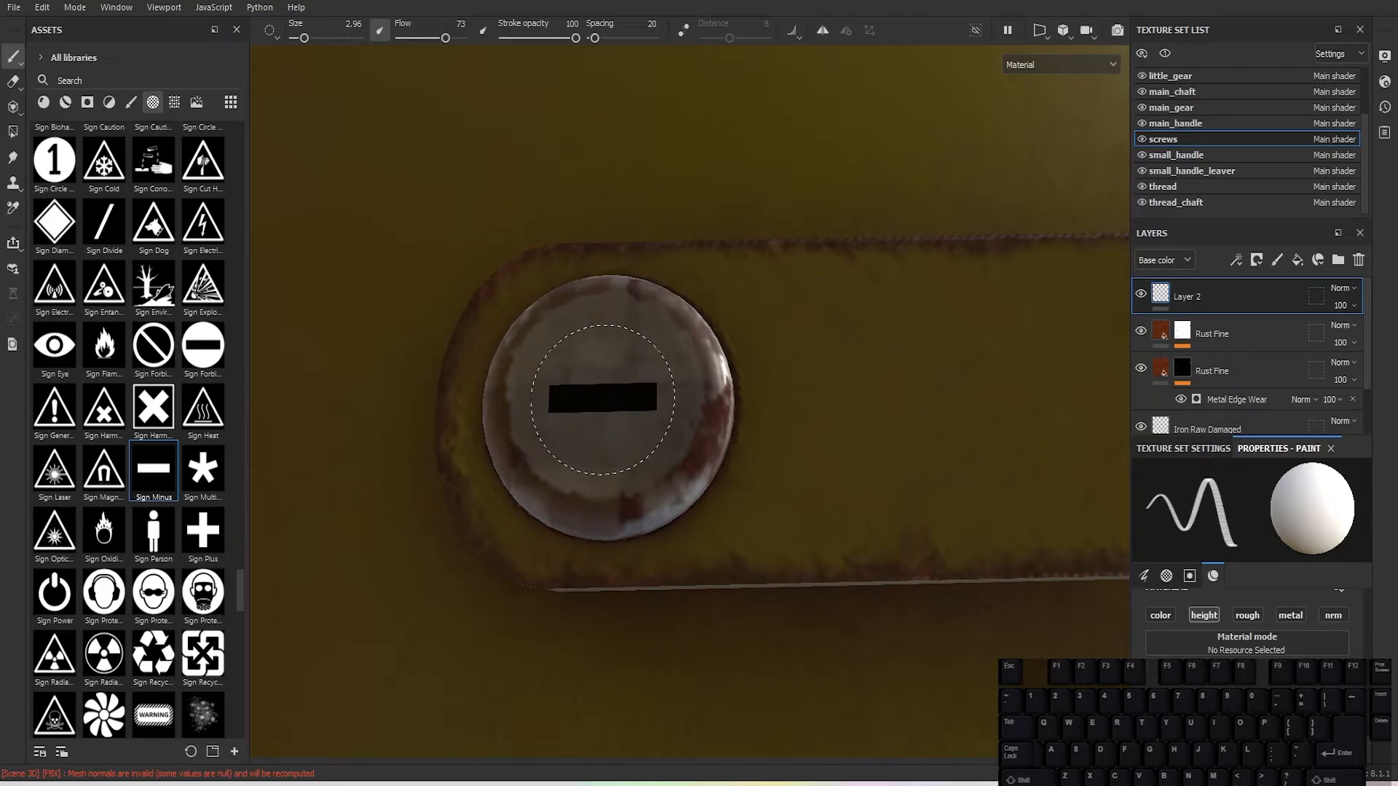
pyautogui.click(607, 395)
pyautogui.scroll(-3, 711, 573)
pyautogui.scroll(2, 728, 603)
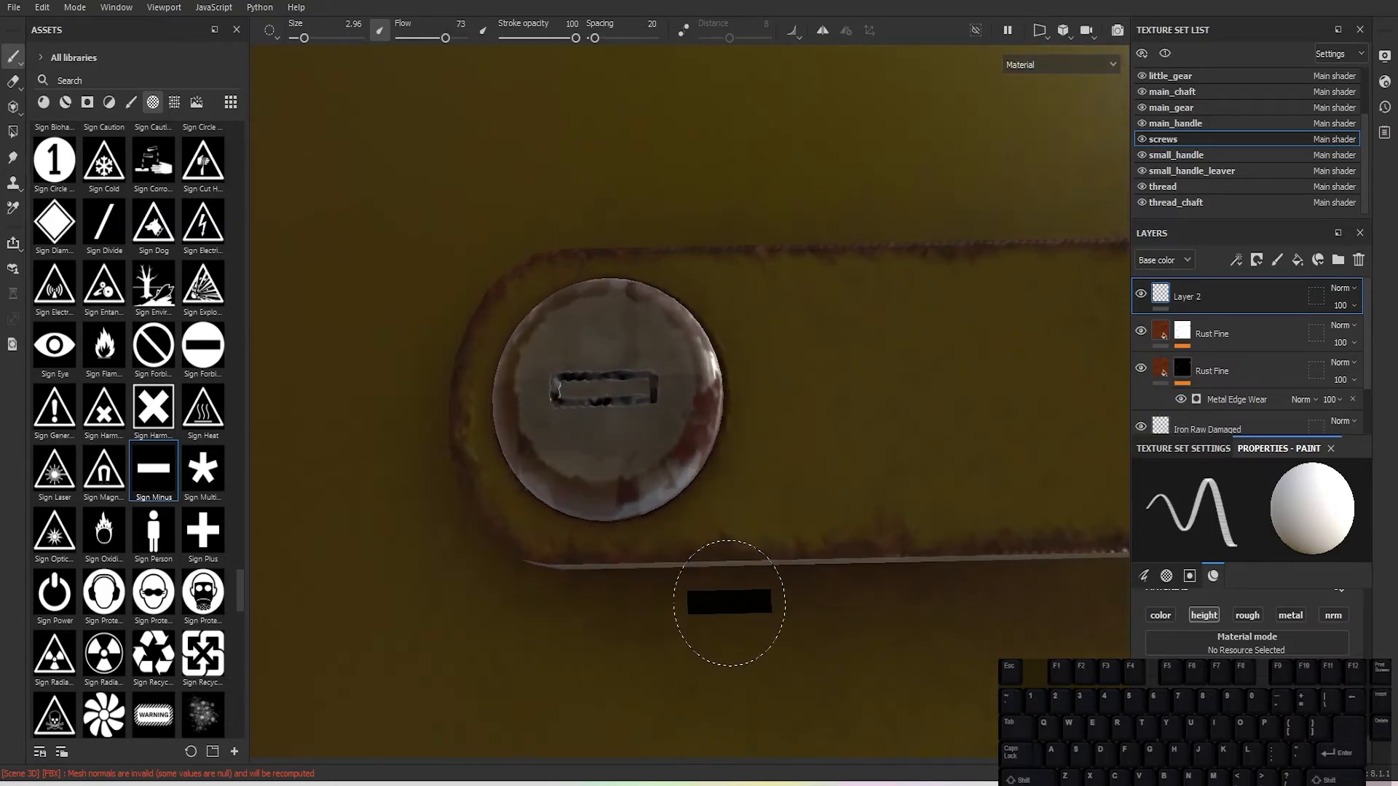
pyautogui.hotkey('ctrl', 'z')
# Step: Set the brush size to 5.2 and stamp the minus slot across the centre of the crank-end screw head
pyautogui.scroll(-5, 1237, 645)
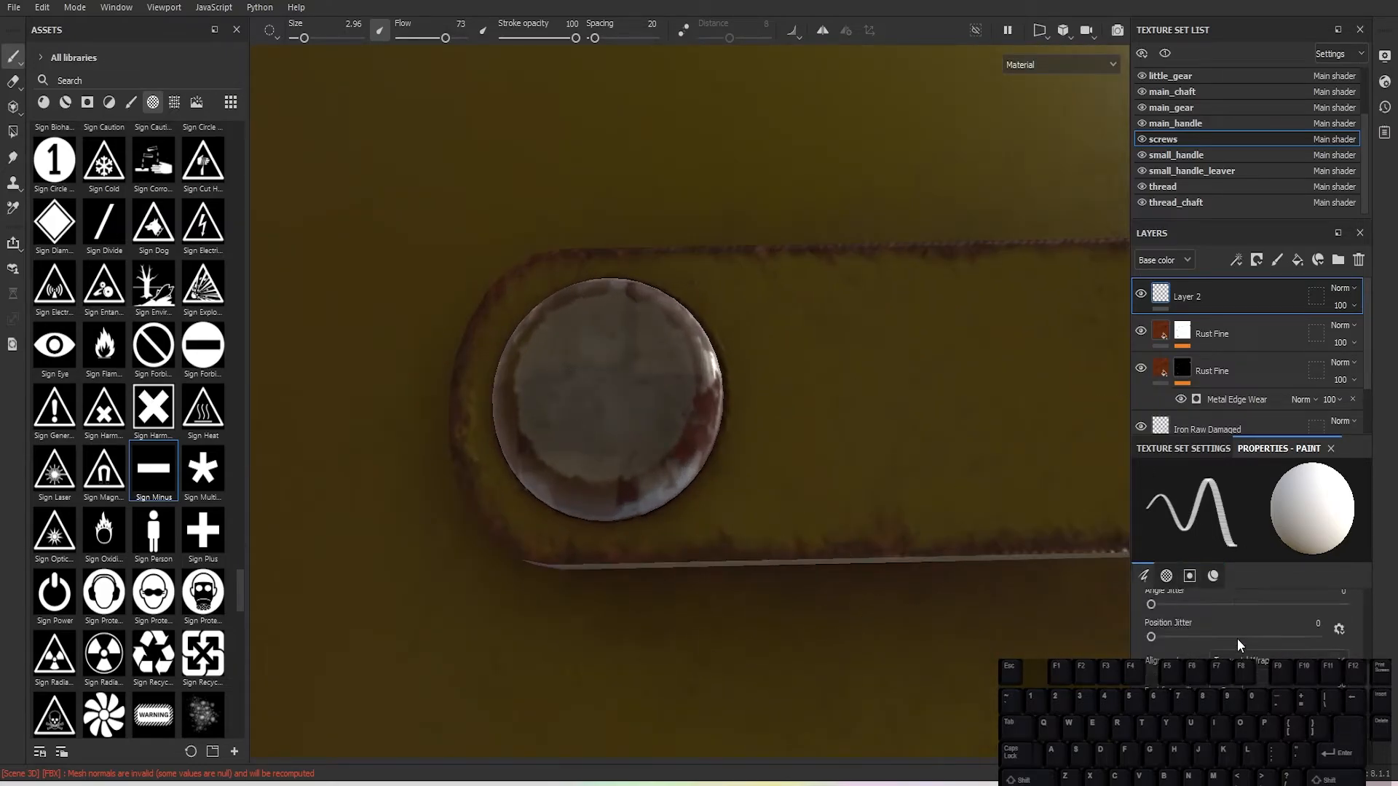
pyautogui.scroll(5, 1237, 645)
pyautogui.moveTo(1199, 665); pyautogui.dragTo(1213, 665)
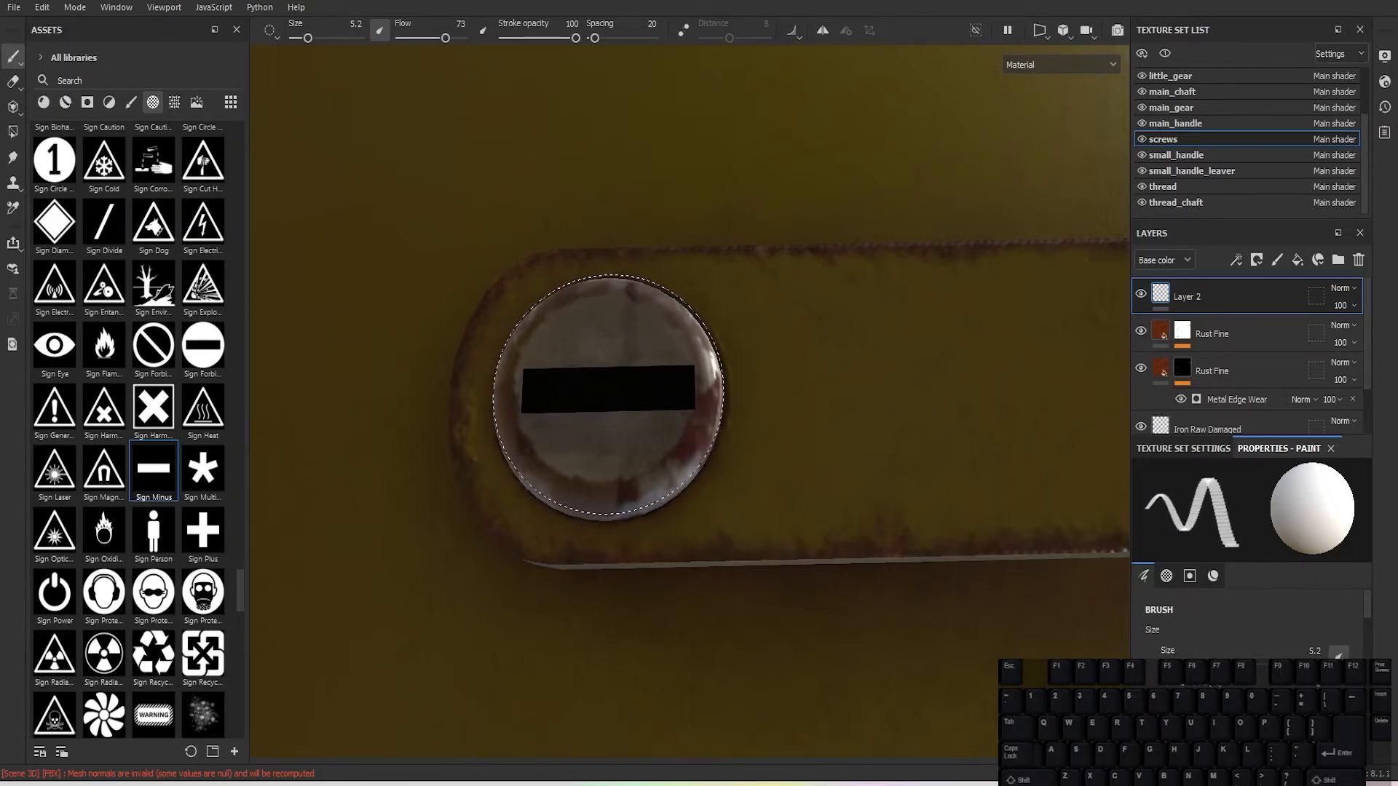
pyautogui.click(608, 397)
pyautogui.scroll(-3, 767, 560)
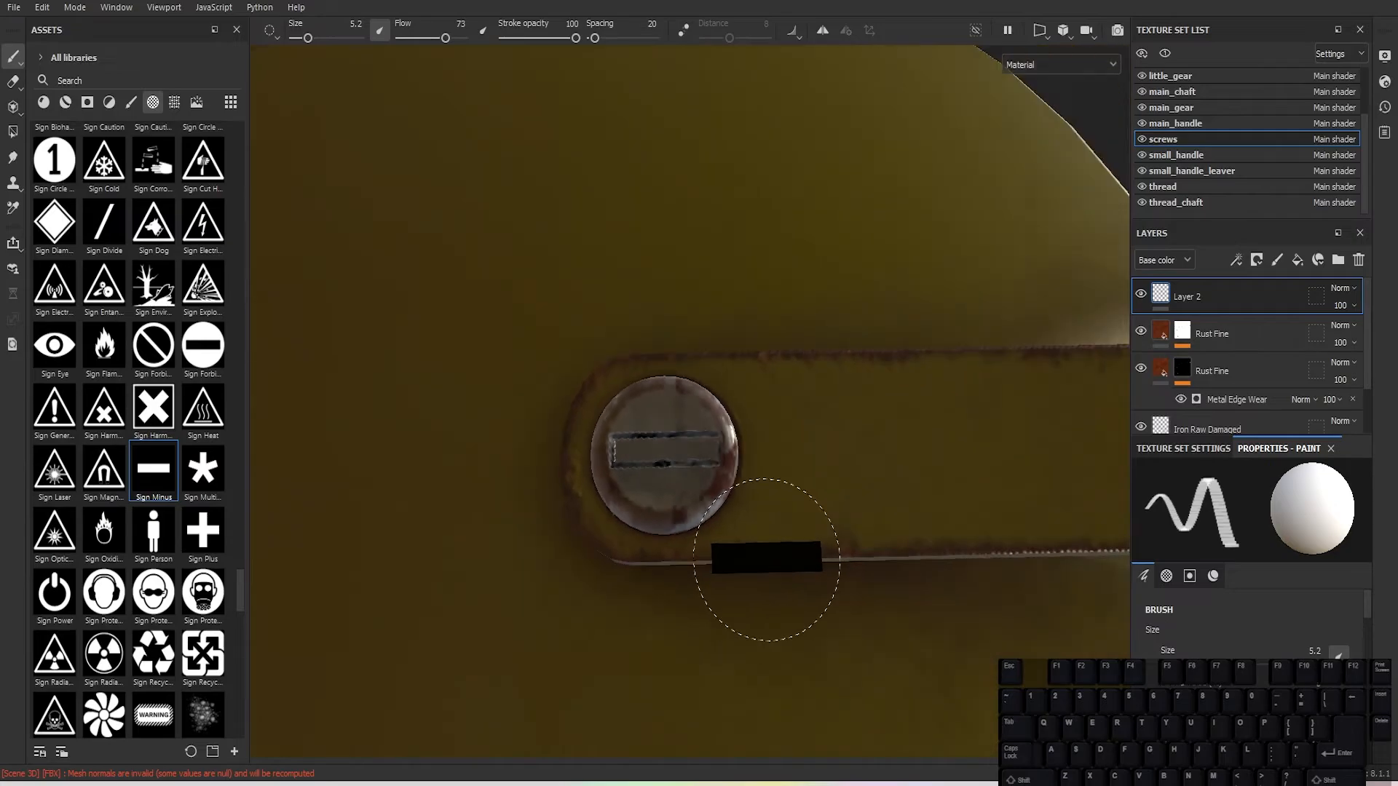
pyautogui.scroll(-1, 767, 560)
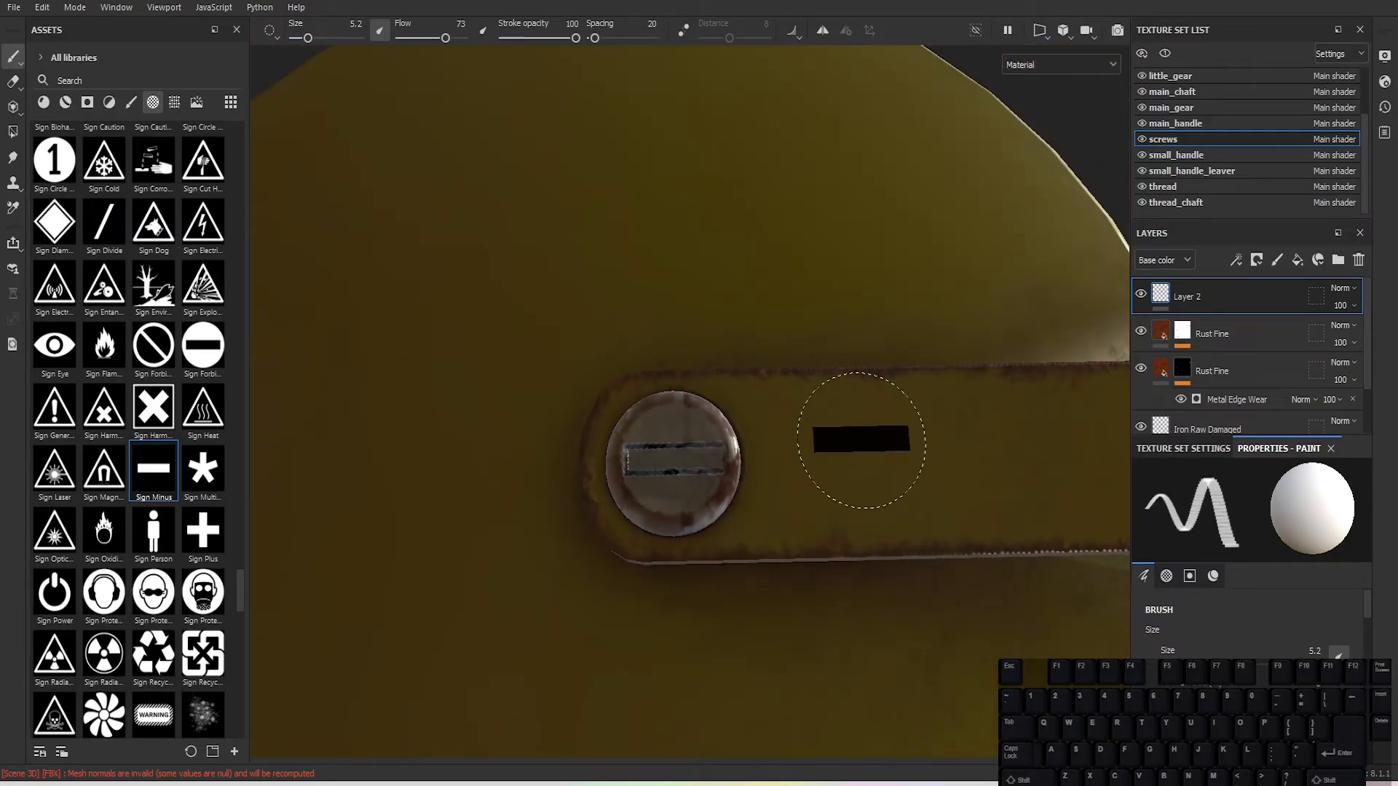
# Step: Reduce the brush size to 2.49 and stamp the minus slot on the smaller screw midway along the crank arm
pyautogui.keyDown('alt'); pyautogui.moveTo(936, 577); pyautogui.dragTo(545, 432); pyautogui.keyUp('alt')
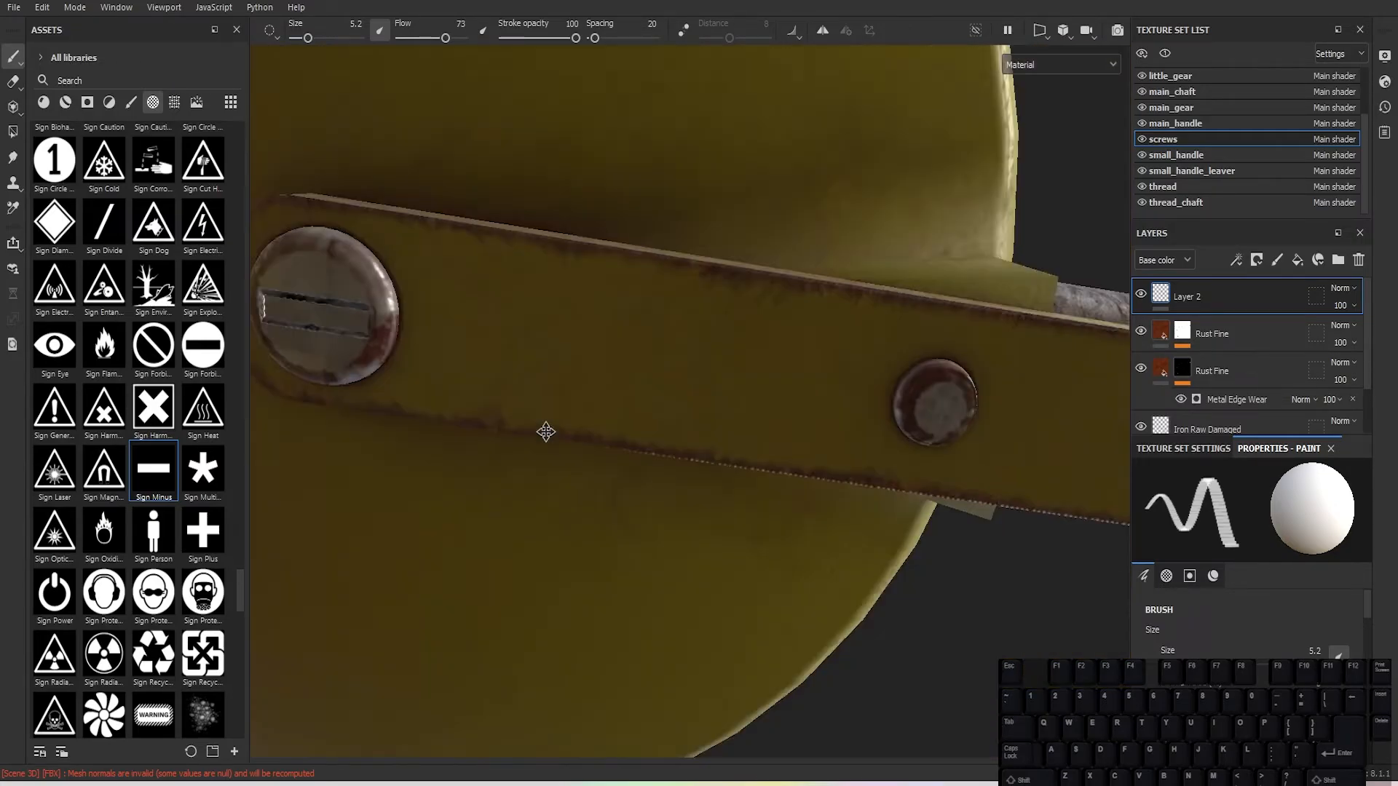
pyautogui.keyDown('alt'); pyautogui.moveTo(545, 432); pyautogui.dragTo(536, 334, button='middle'); pyautogui.keyUp('alt')
pyautogui.scroll(2, 600, 286)
pyautogui.keyDown('alt'); pyautogui.moveTo(685, 486); pyautogui.dragTo(655, 411); pyautogui.keyUp('alt')
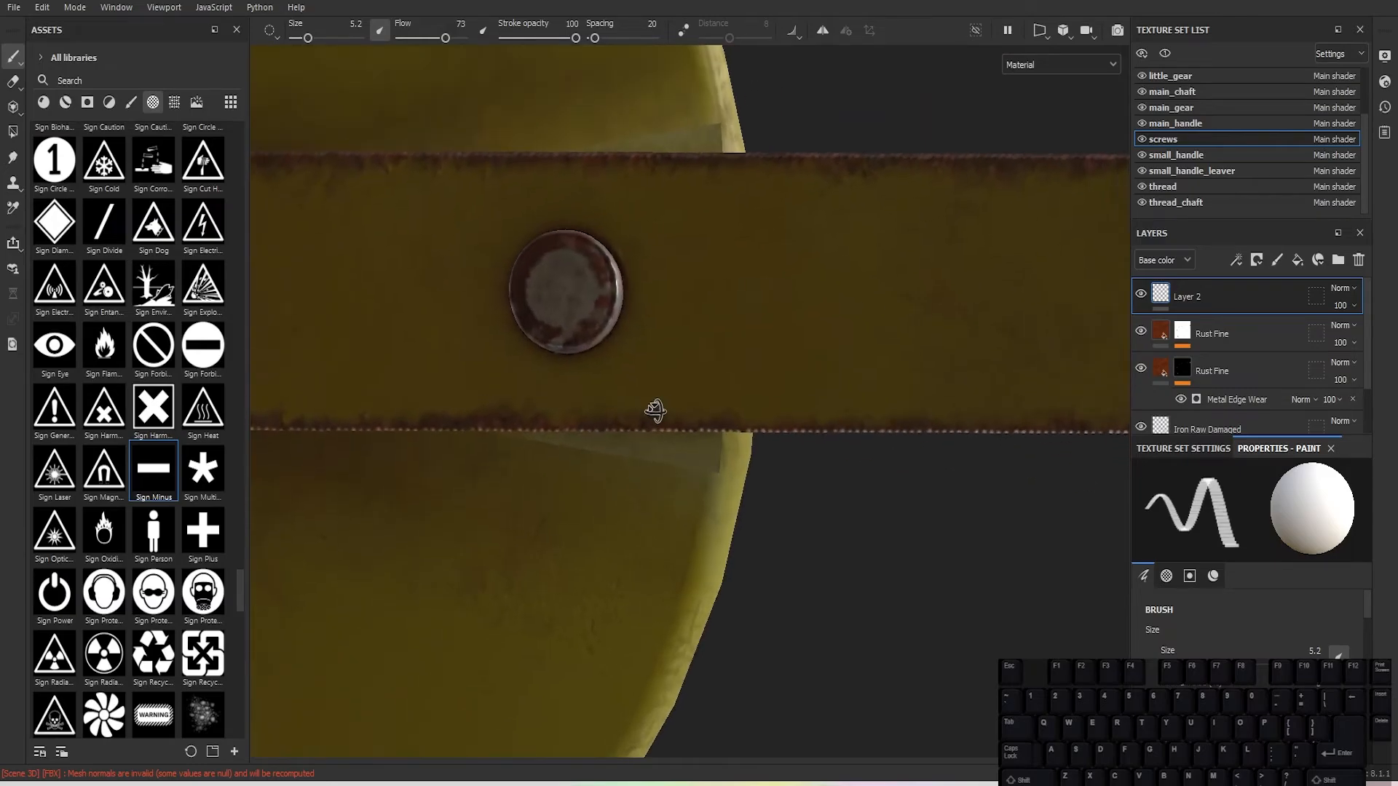
pyautogui.keyDown('alt'); pyautogui.moveTo(569, 310); pyautogui.dragTo(674, 356, button='middle'); pyautogui.keyUp('alt')
pyautogui.scroll(2, 675, 353)
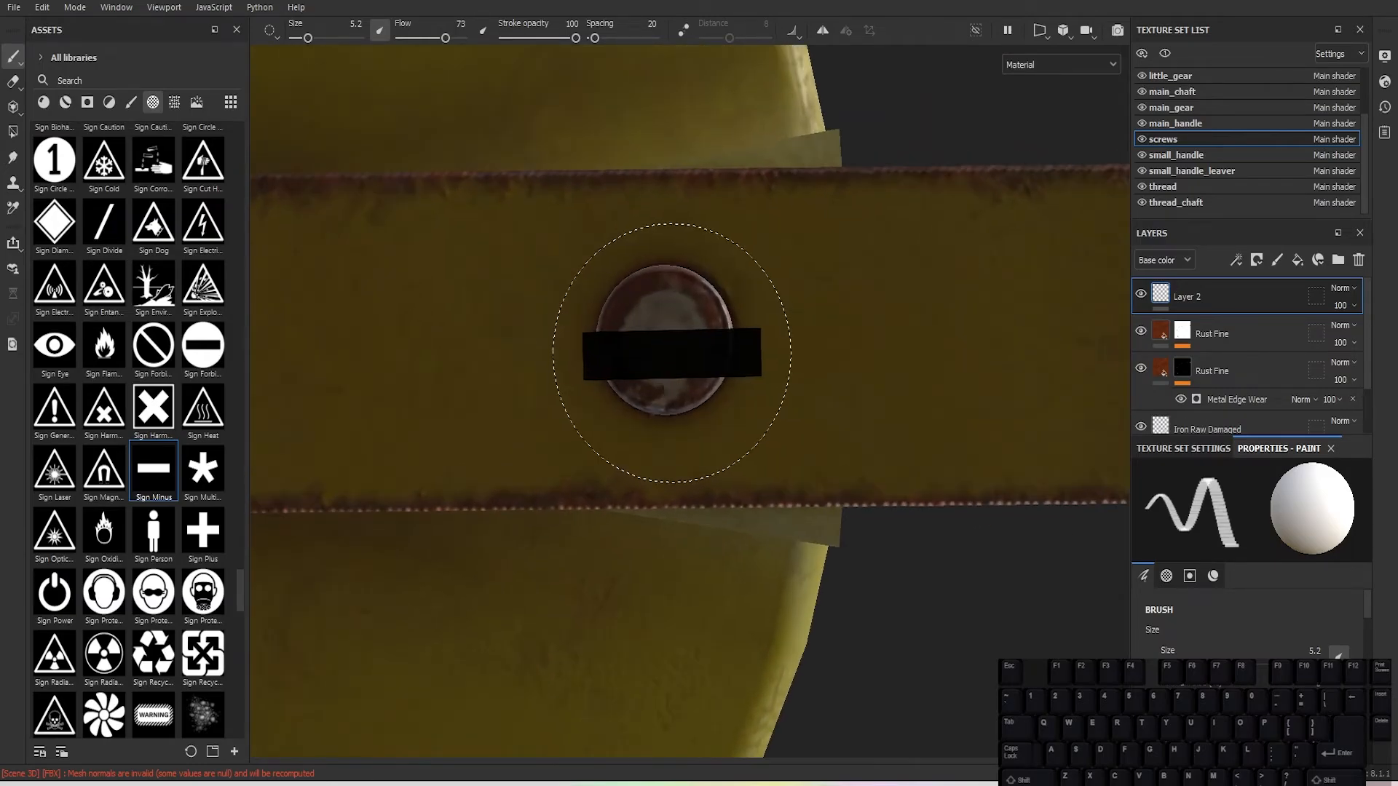
pyautogui.scroll(1, 671, 352)
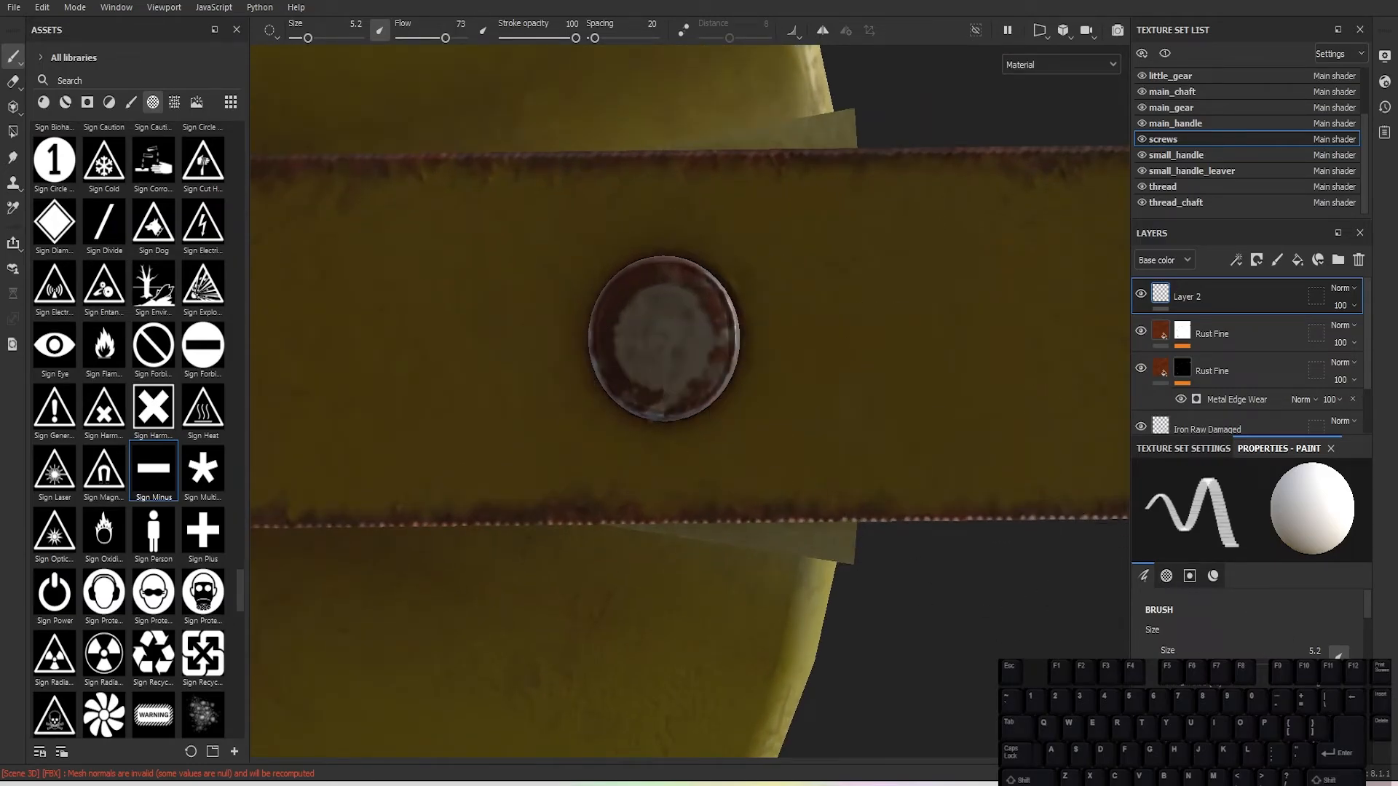
pyautogui.moveTo(1205, 666); pyautogui.dragTo(1192, 667)
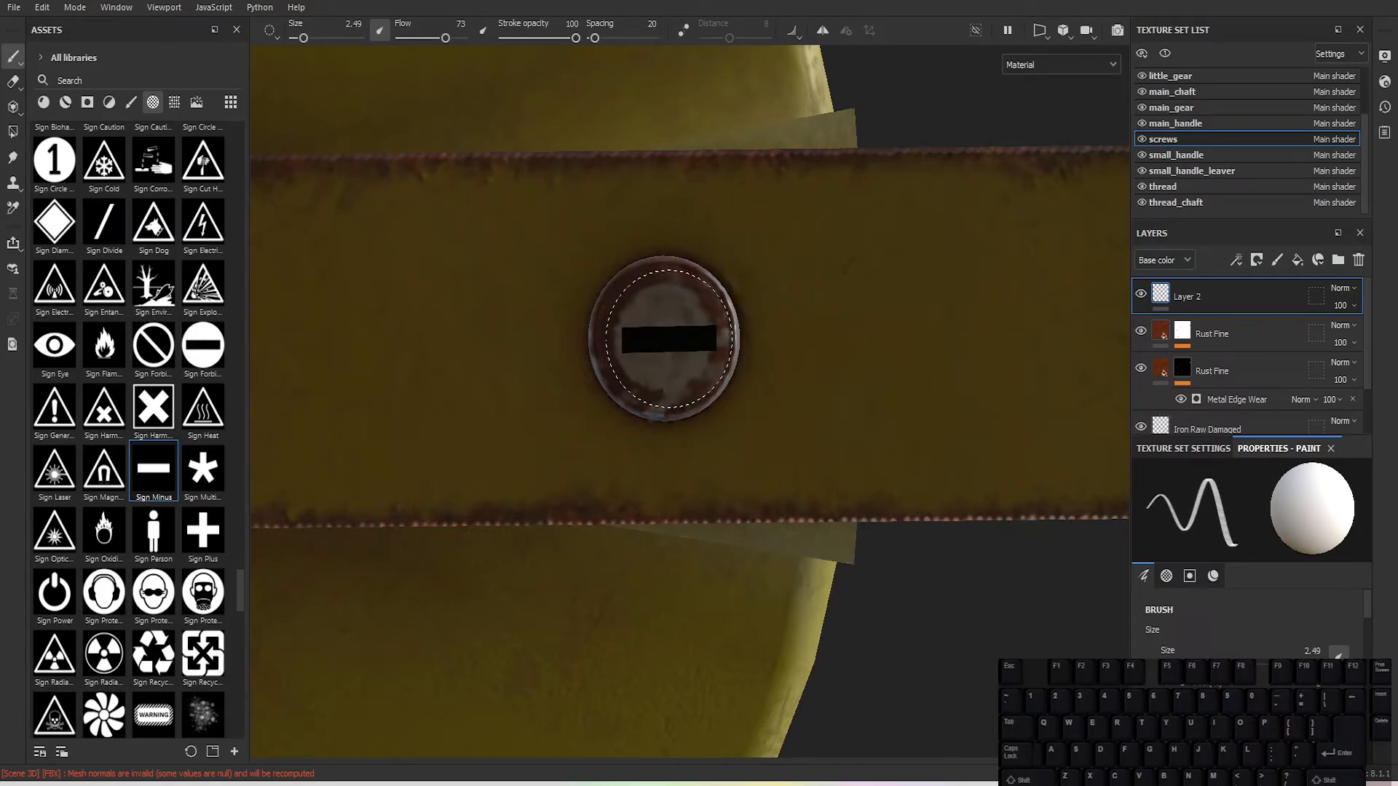
pyautogui.click(666, 340)
pyautogui.scroll(-5, 801, 530)
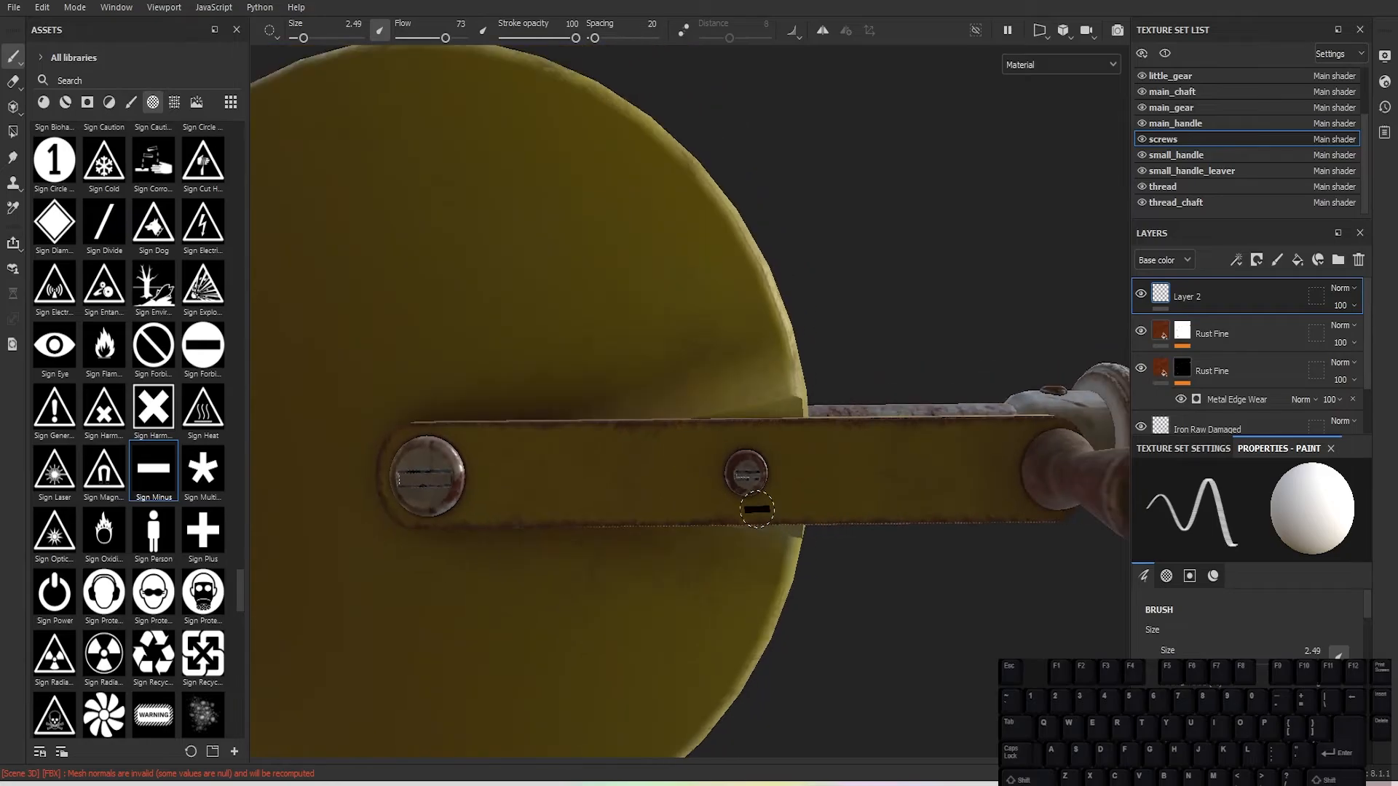
# Step: Stamp the minus slot on the screw in the main shaft in front of the big gear
pyautogui.scroll(-3, 757, 510)
pyautogui.scroll(5, 728, 228)
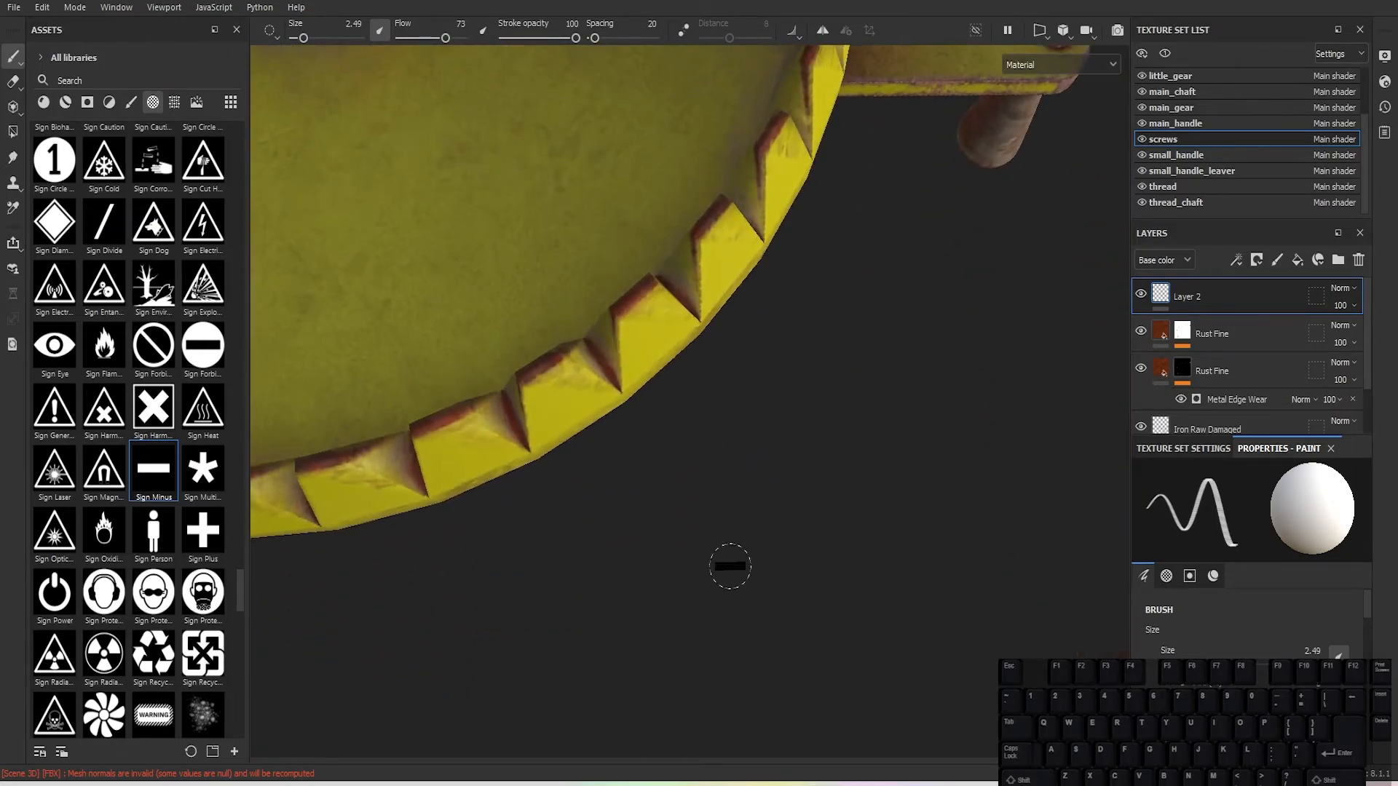
pyautogui.scroll(-3, 612, 234)
pyautogui.keyDown('alt'); pyautogui.moveTo(652, 262); pyautogui.dragTo(859, 706, button='middle'); pyautogui.keyUp('alt')
pyautogui.scroll(4, 652, 540)
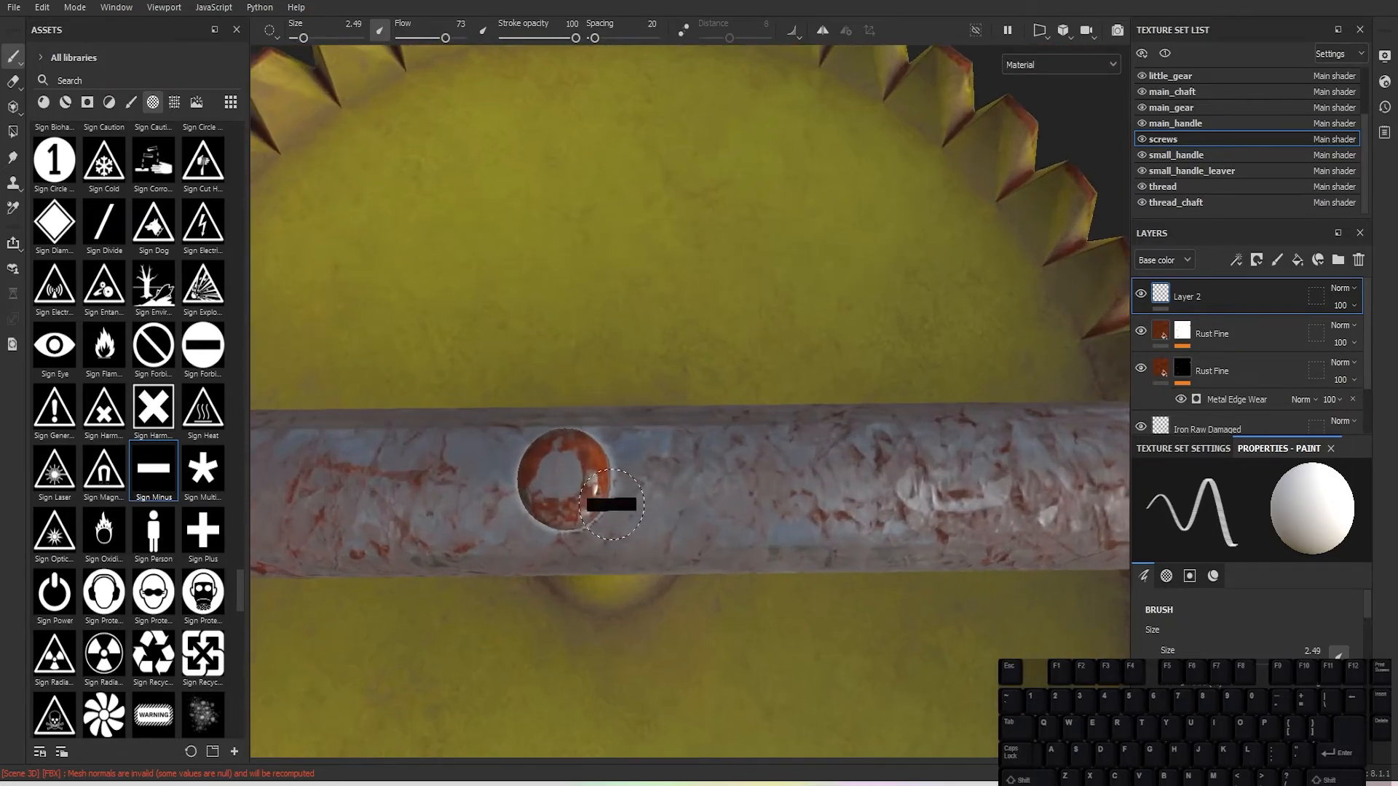
pyautogui.scroll(4, 605, 481)
pyautogui.keyDown('alt'); pyautogui.moveTo(593, 477); pyautogui.dragTo(704, 477, button='middle'); pyautogui.keyUp('alt')
pyautogui.scroll(1, 695, 477)
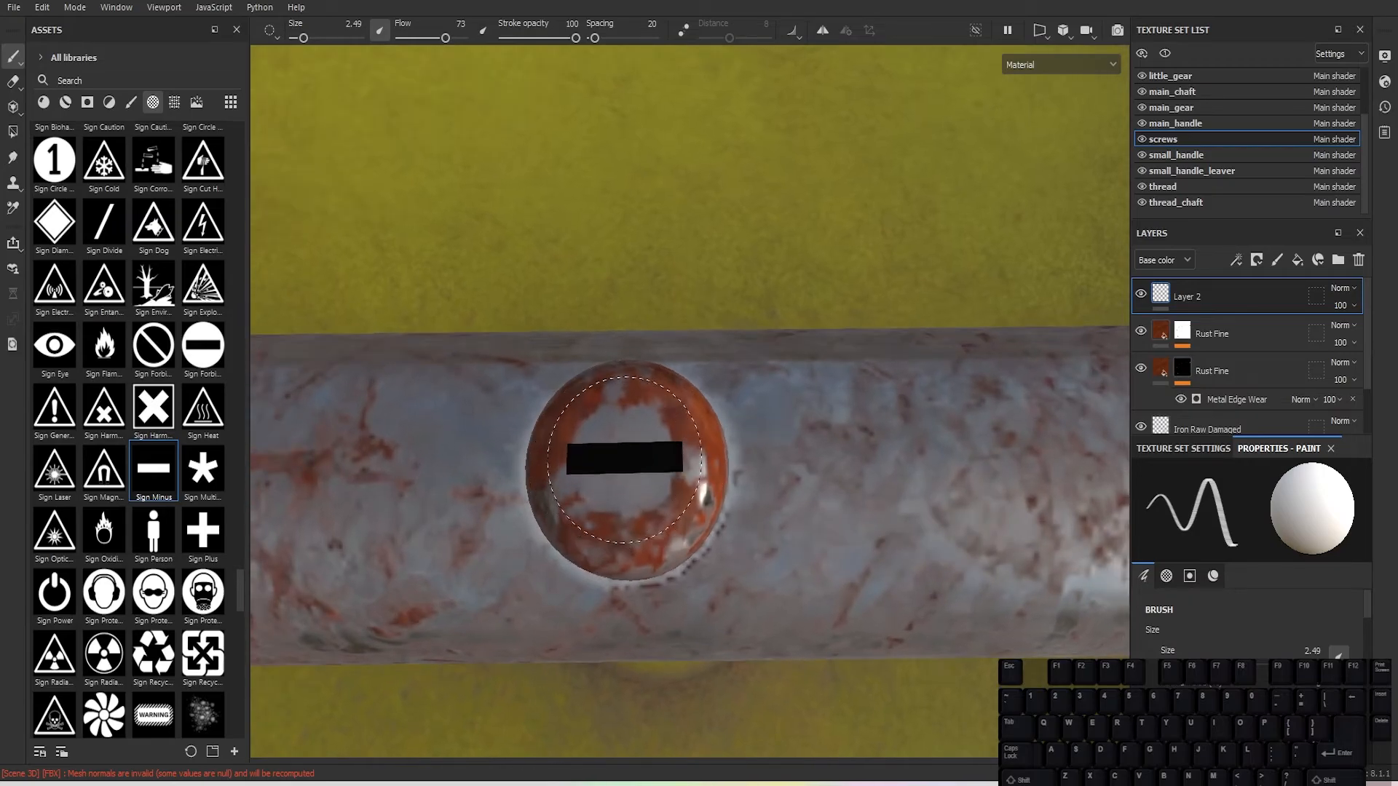
pyautogui.scroll(-5, 753, 587)
pyautogui.keyDown('alt'); pyautogui.moveTo(761, 583); pyautogui.dragTo(650, 536, button='middle'); pyautogui.keyUp('alt')
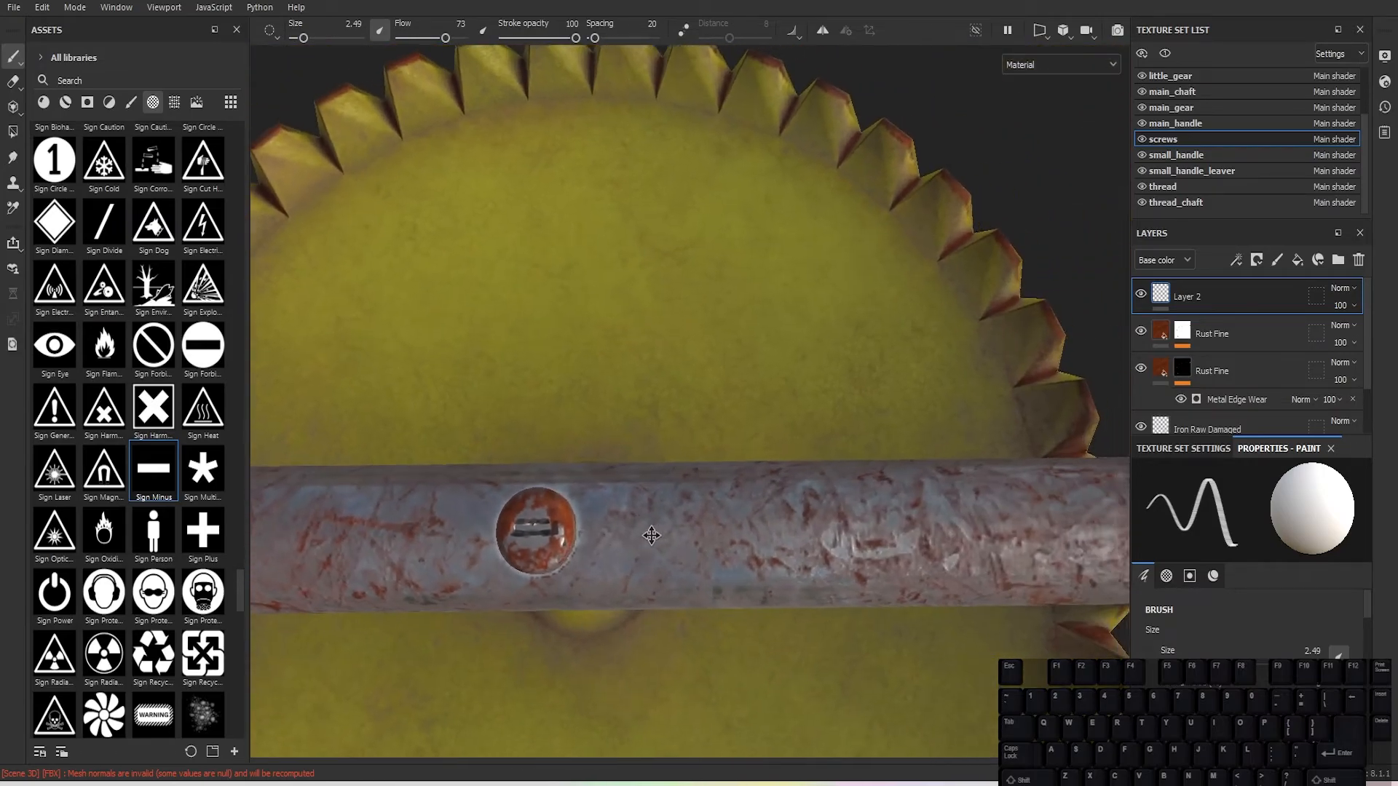
# Step: Stamp the minus slot on the screw in the metal collar beside the wooden handle
pyautogui.scroll(-3, 651, 536)
pyautogui.keyDown('alt'); pyautogui.moveTo(581, 562); pyautogui.dragTo(927, 571); pyautogui.keyUp('alt')
pyautogui.keyDown('alt'); pyautogui.moveTo(926, 571); pyautogui.dragTo(809, 272, button='middle'); pyautogui.keyUp('alt')
pyautogui.scroll(2, 809, 272)
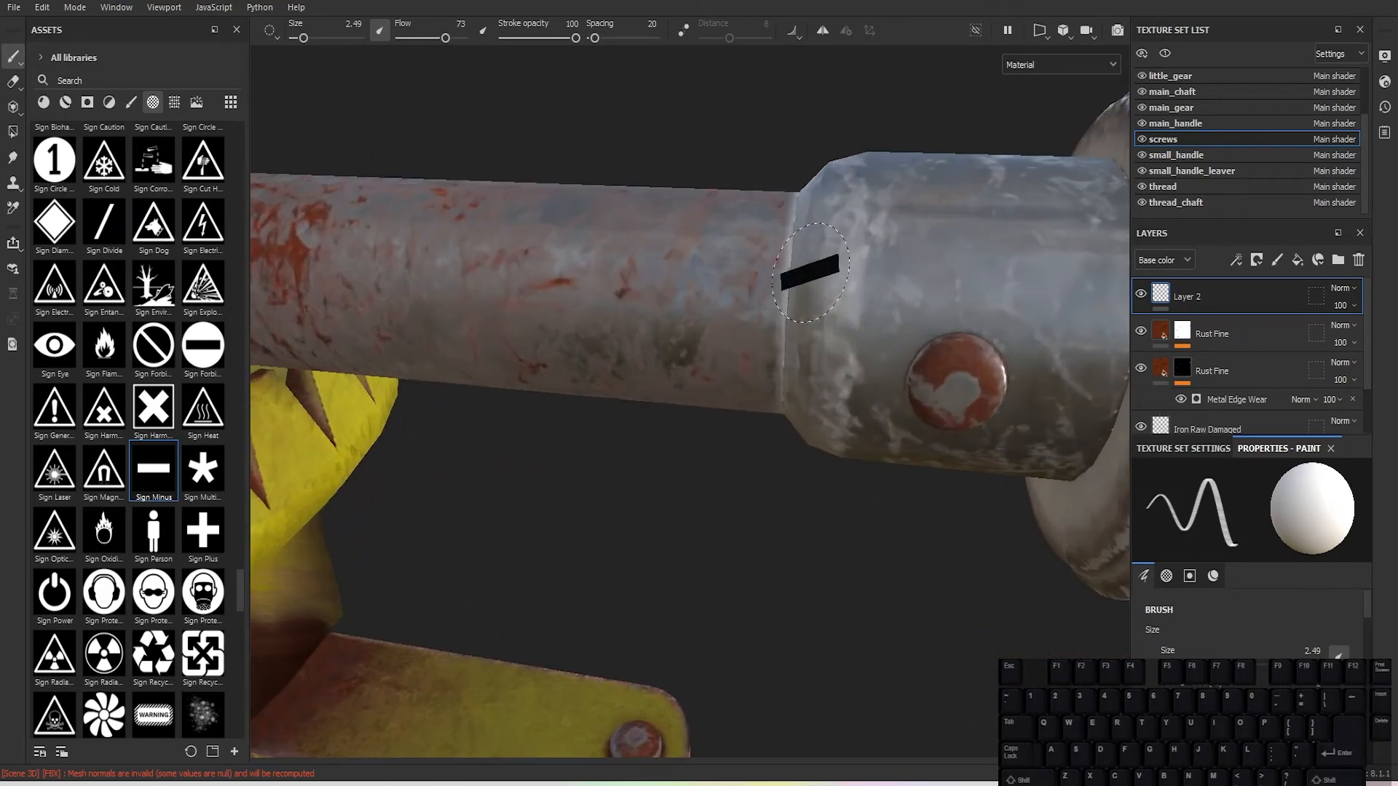
pyautogui.keyDown('alt'); pyautogui.moveTo(810, 272); pyautogui.dragTo(798, 410); pyautogui.keyUp('alt')
pyautogui.scroll(3, 799, 410)
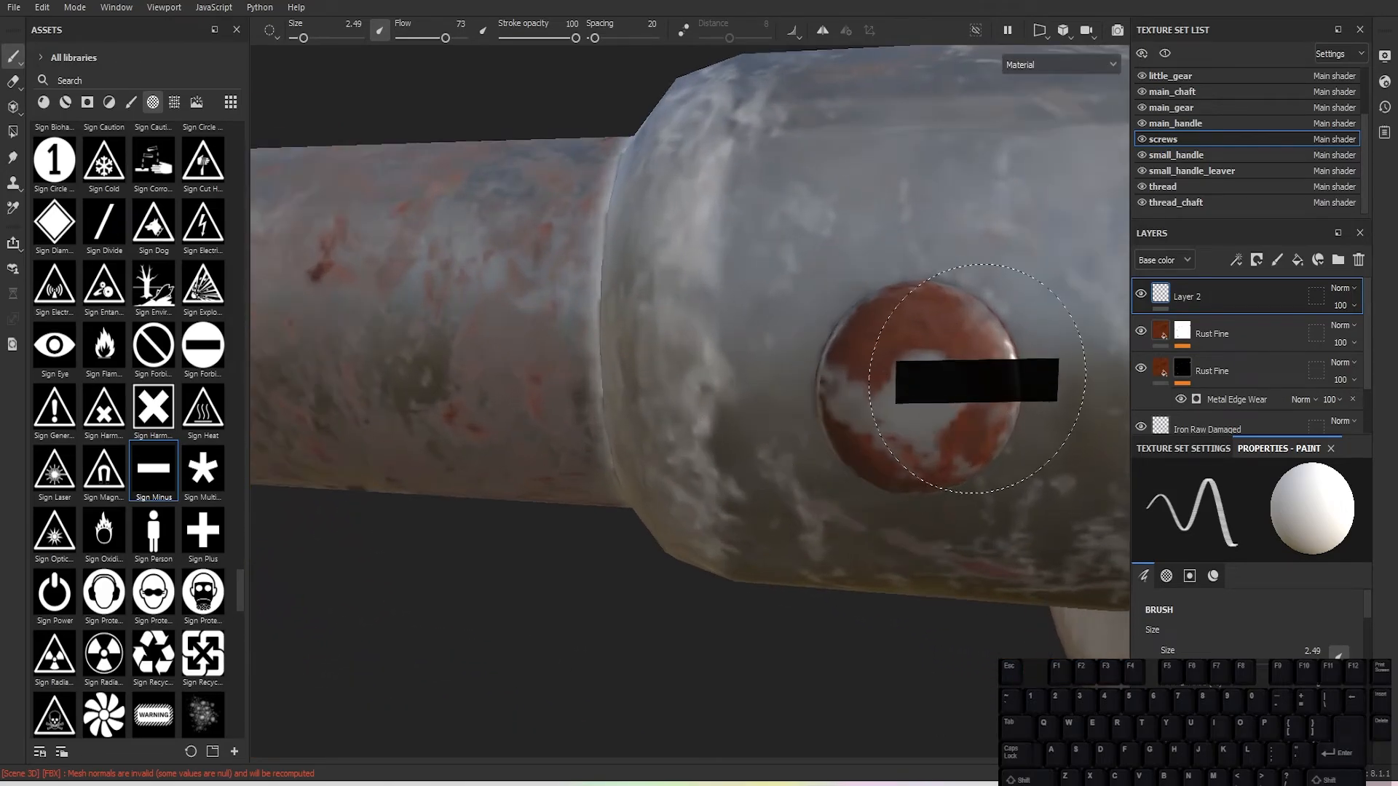
pyautogui.click(921, 395)
pyautogui.scroll(-5, 770, 500)
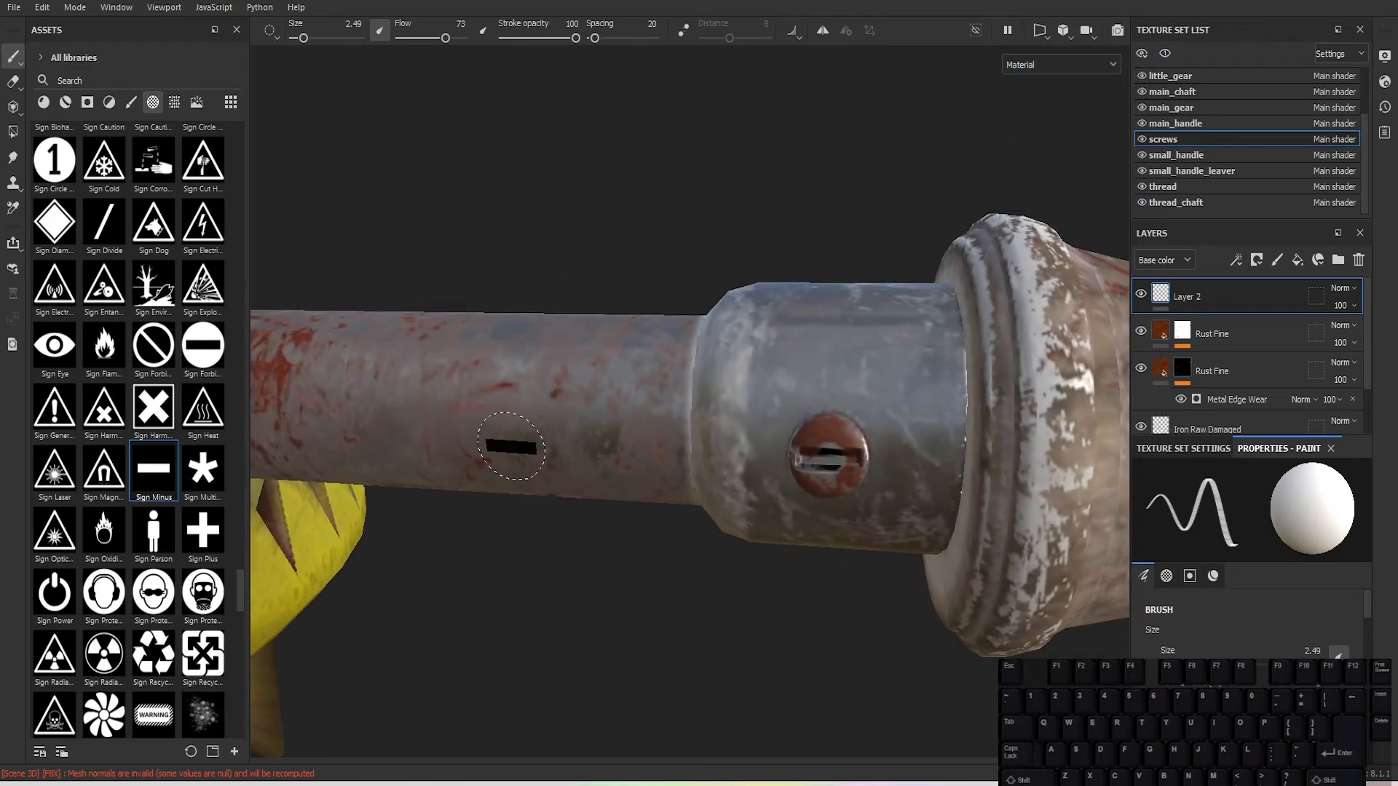
pyautogui.scroll(-6, 511, 446)
pyautogui.keyDown('alt'); pyautogui.moveTo(513, 444); pyautogui.dragTo(833, 406, button='middle'); pyautogui.keyUp('alt')
pyautogui.keyDown('alt'); pyautogui.moveTo(832, 406); pyautogui.dragTo(771, 531); pyautogui.keyUp('alt')
pyautogui.scroll(-4, 721, 552)
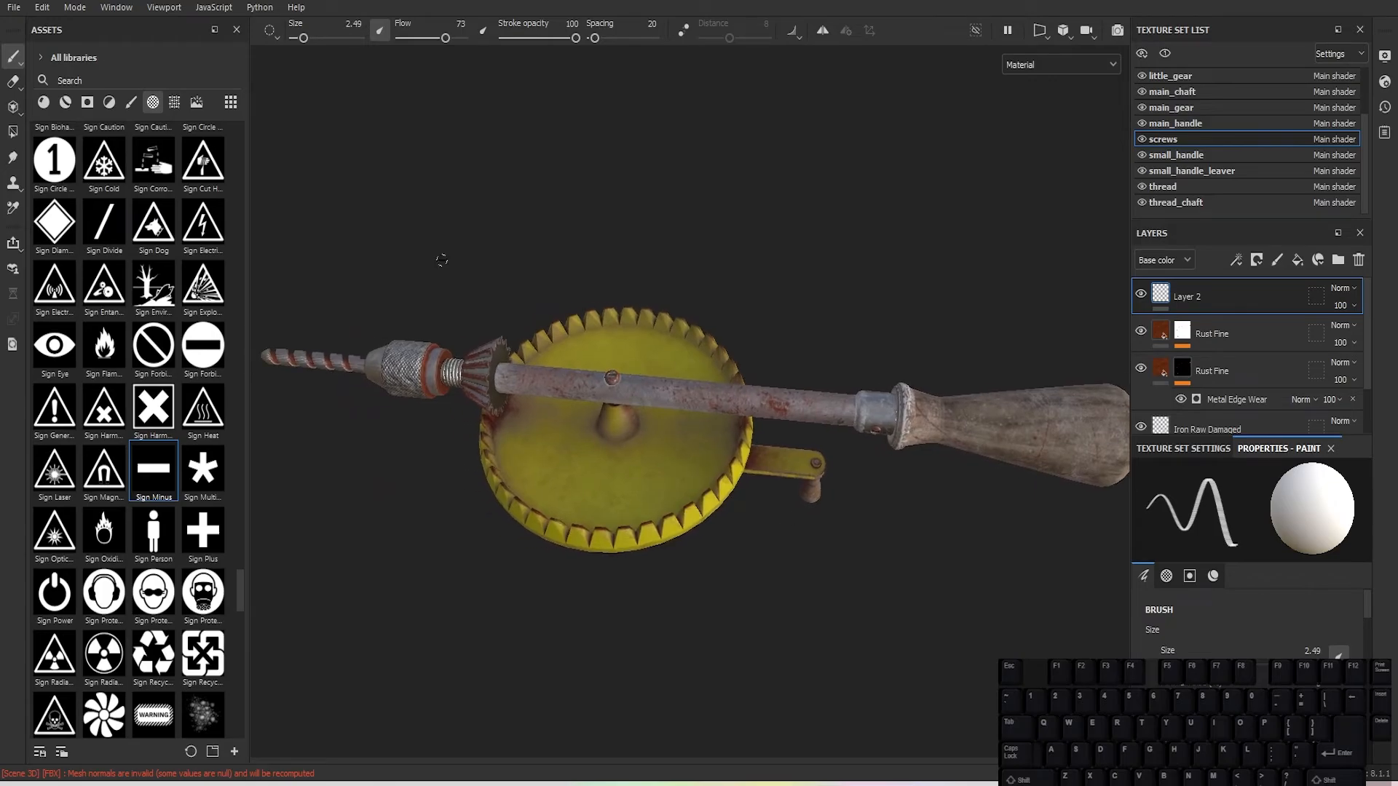
# Step: Save the hand drill project
pyautogui.click(13, 7)
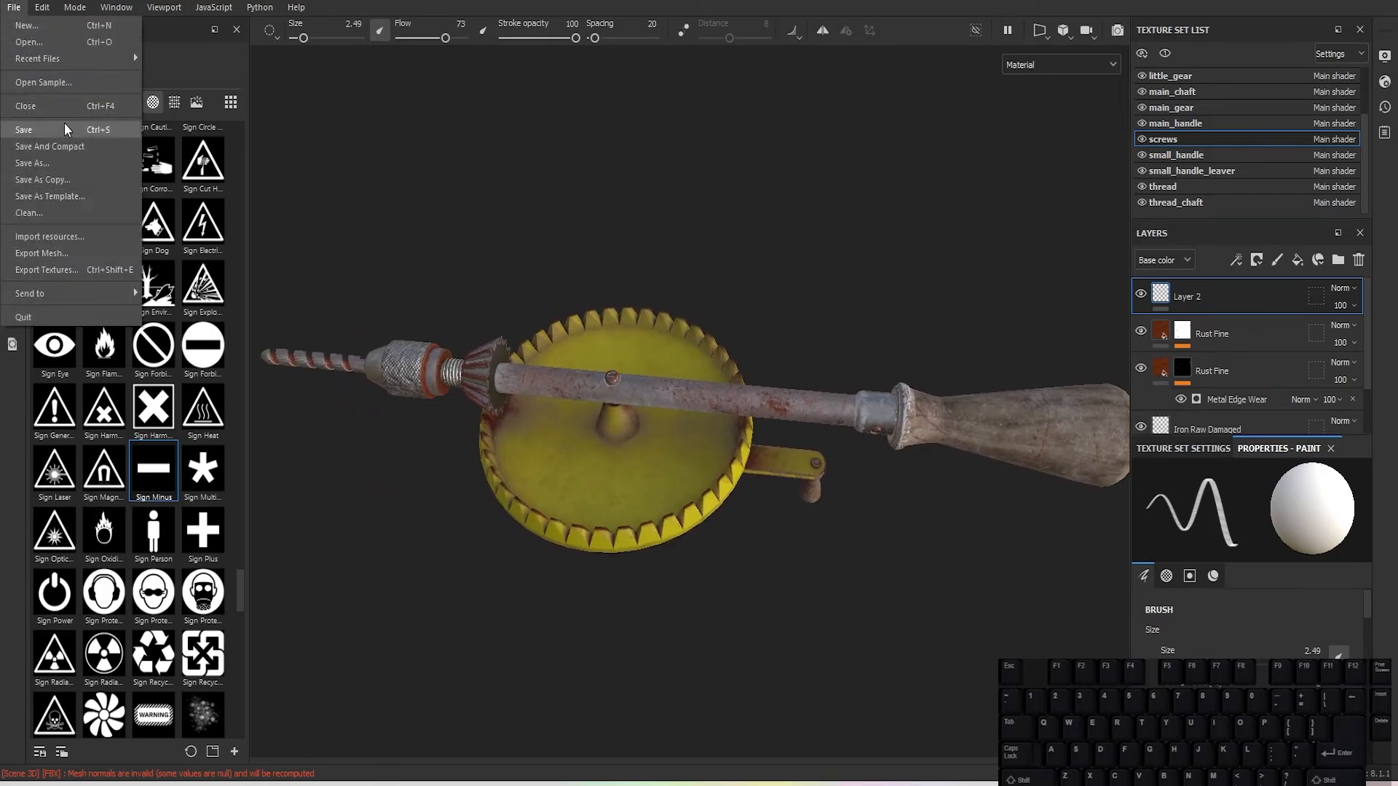
pyautogui.click(64, 130)
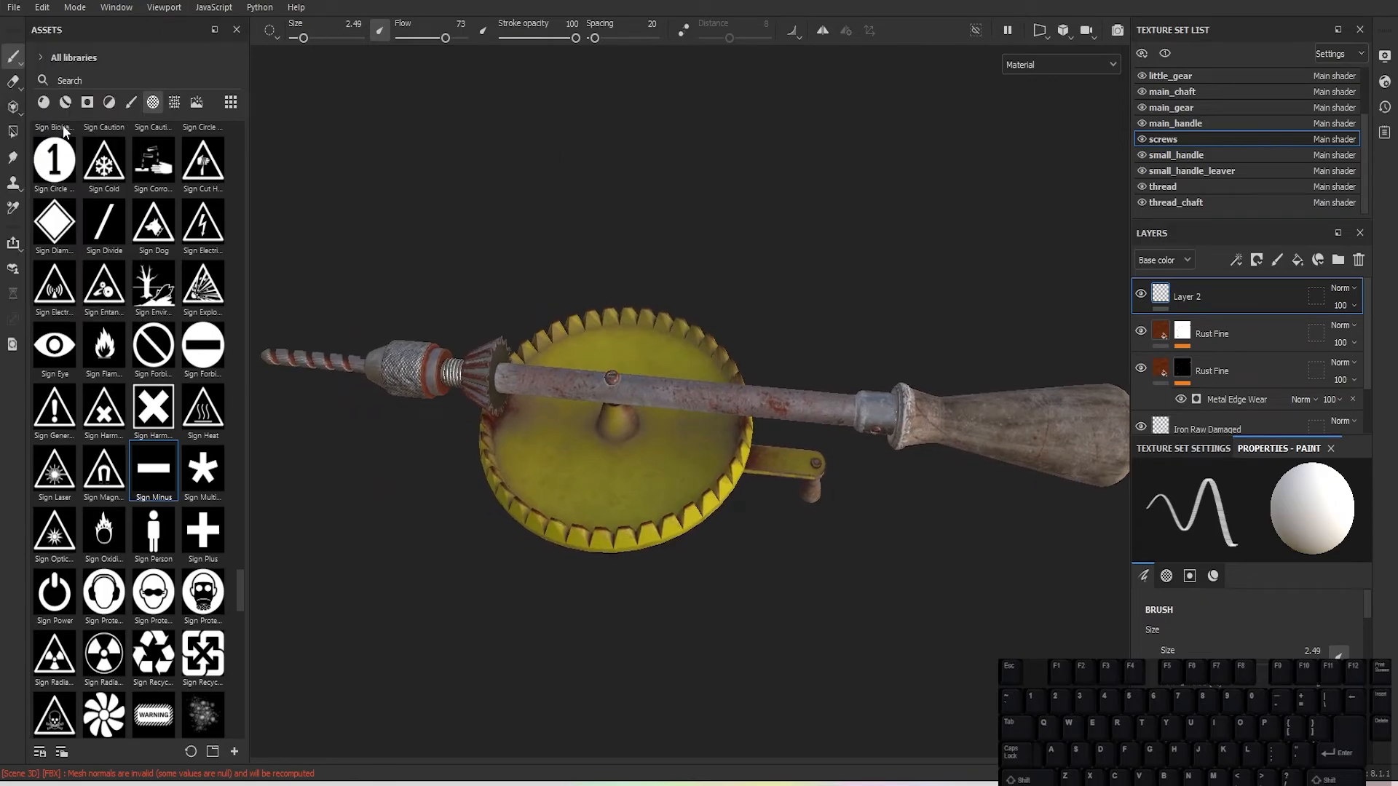
# Step: Set the painting viewport's environment map to Studio Automotive Neutral and rotate the environment to 196
pyautogui.click(1385, 83)
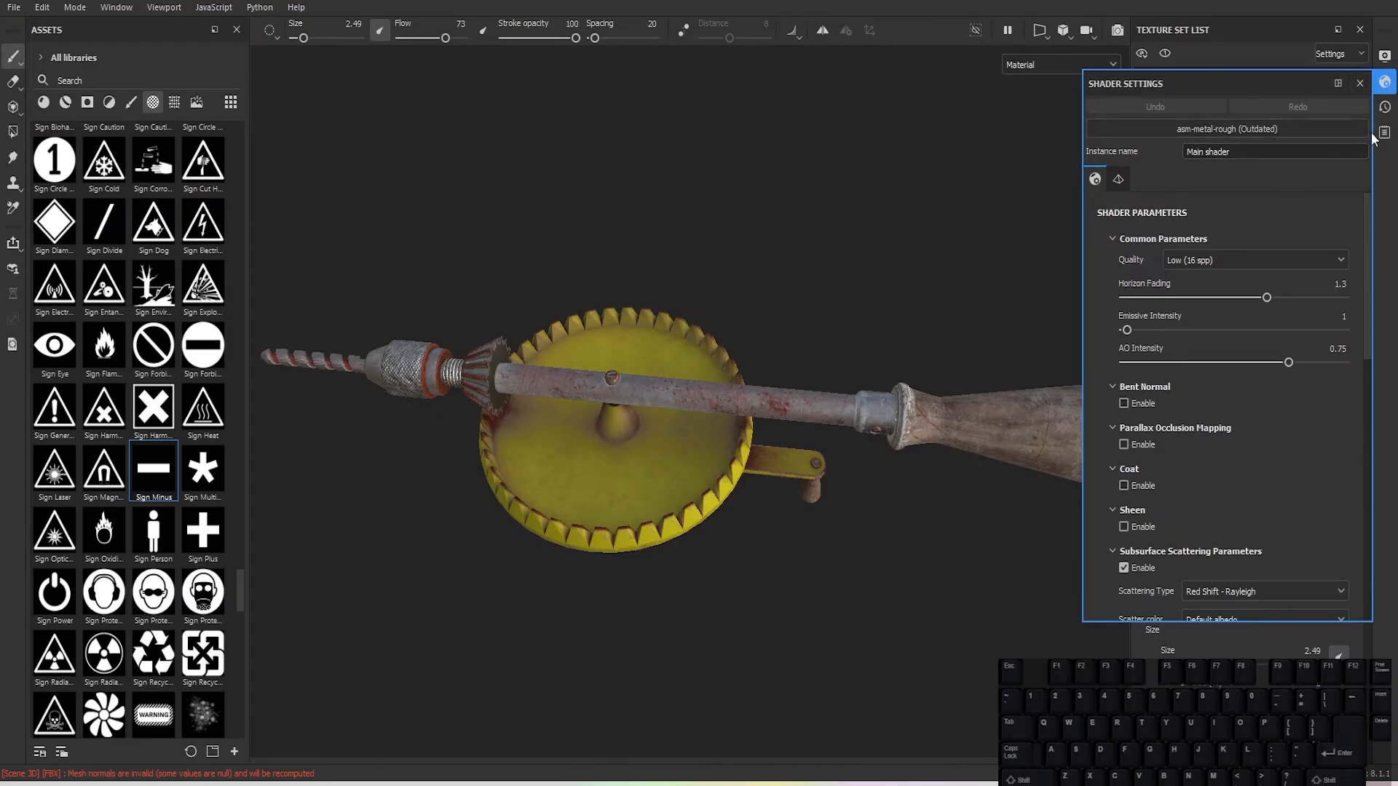
pyautogui.click(1385, 56)
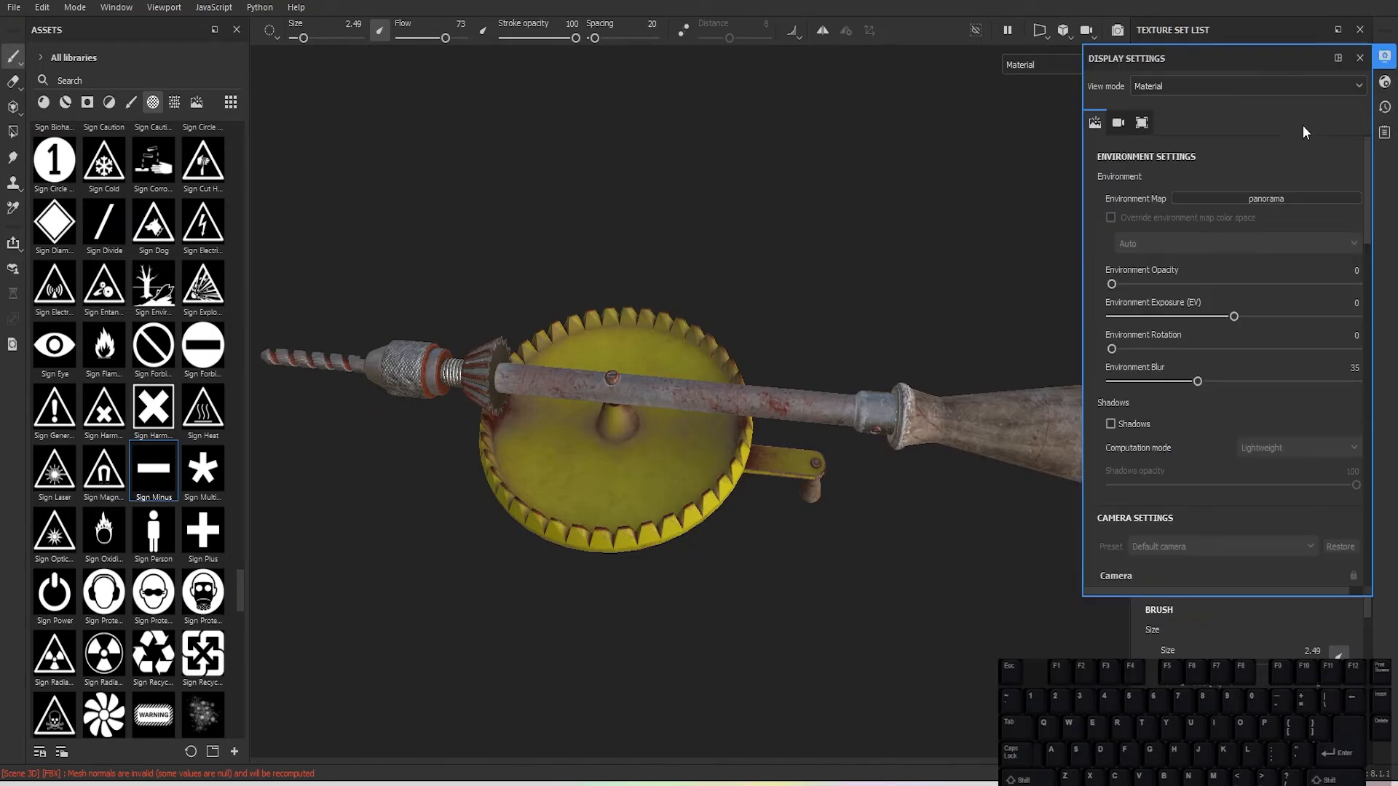
pyautogui.click(1268, 197)
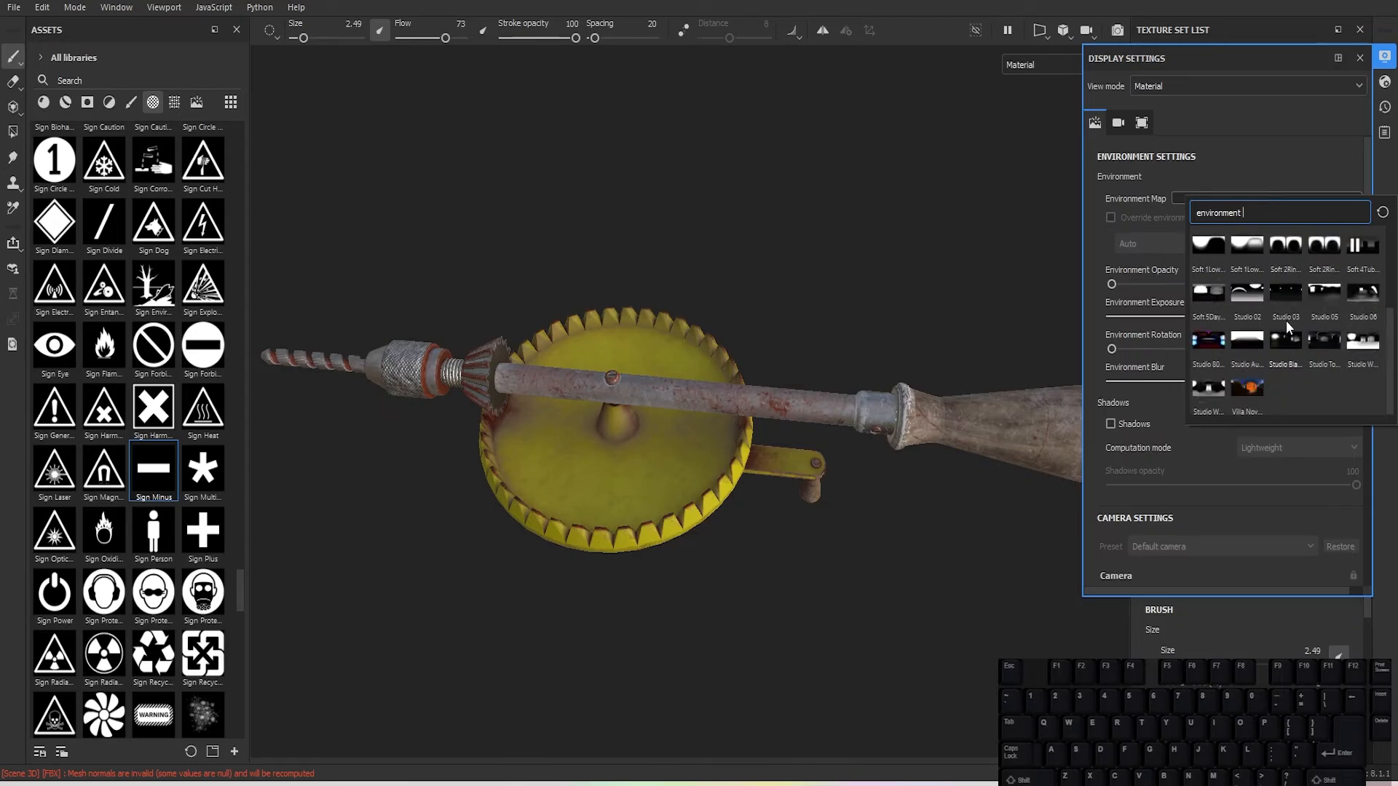
pyautogui.click(1243, 339)
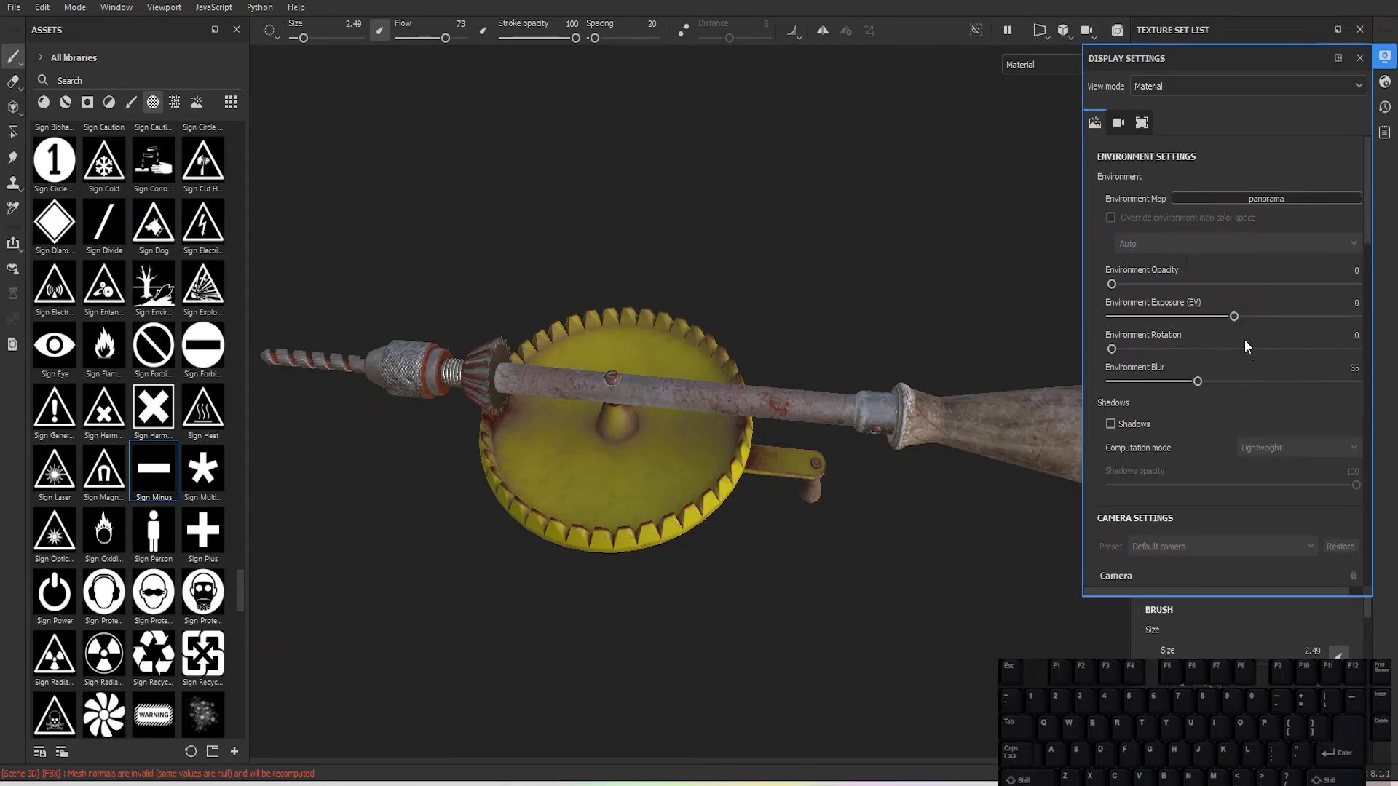
pyautogui.keyDown('alt'); pyautogui.moveTo(800, 139); pyautogui.dragTo(772, 342); pyautogui.keyUp('alt')
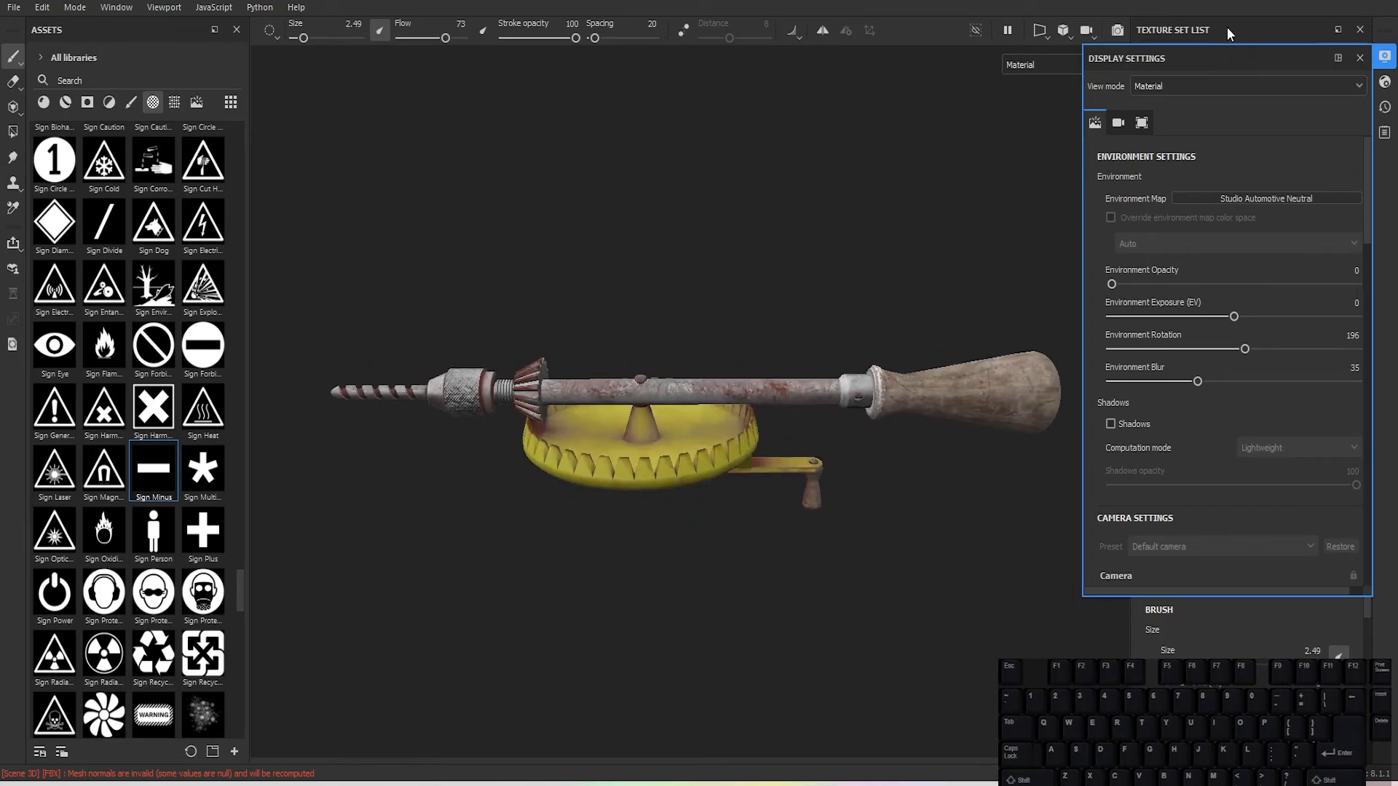
# Step: Switch to the Iray render view and enable the dome's clear color in place of the panorama background
pyautogui.click(1119, 30)
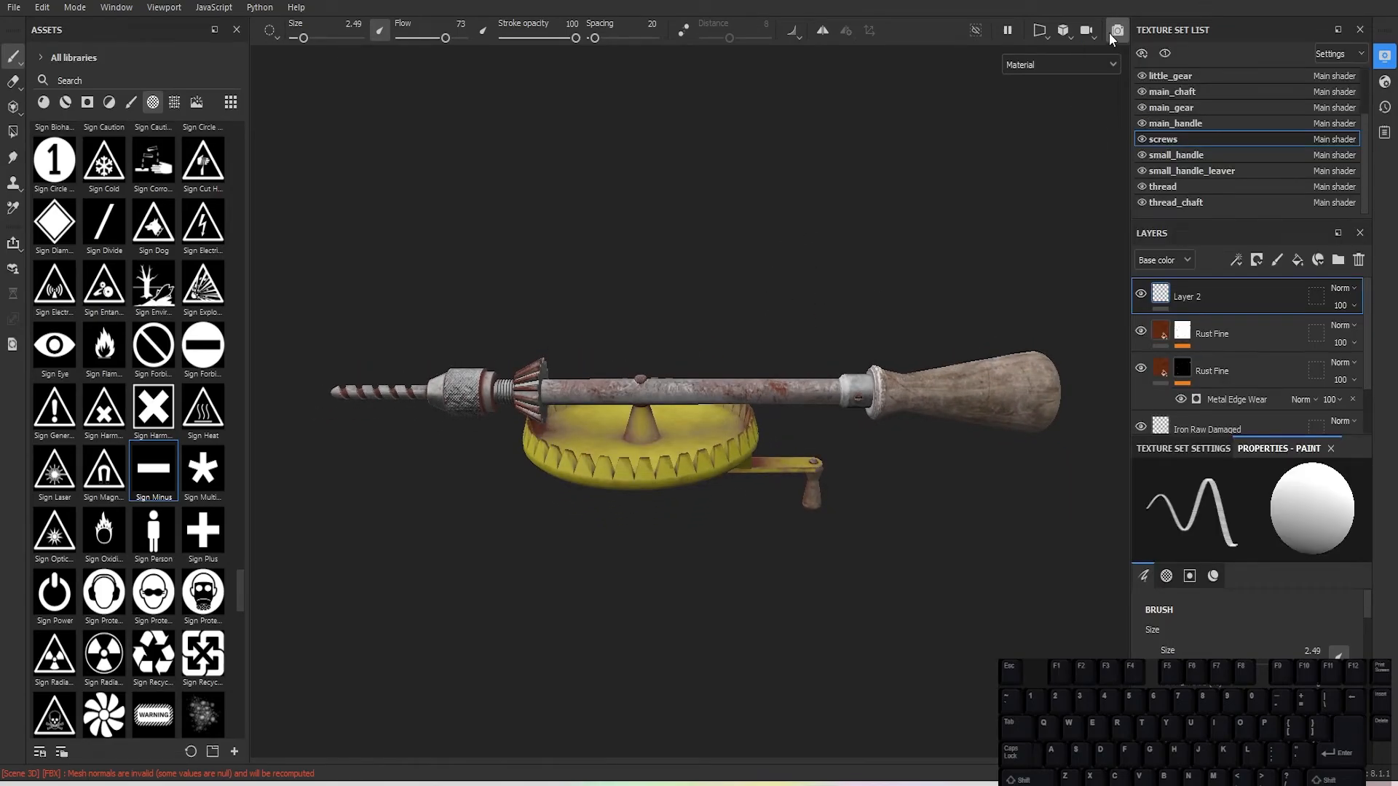
pyautogui.click(1108, 33)
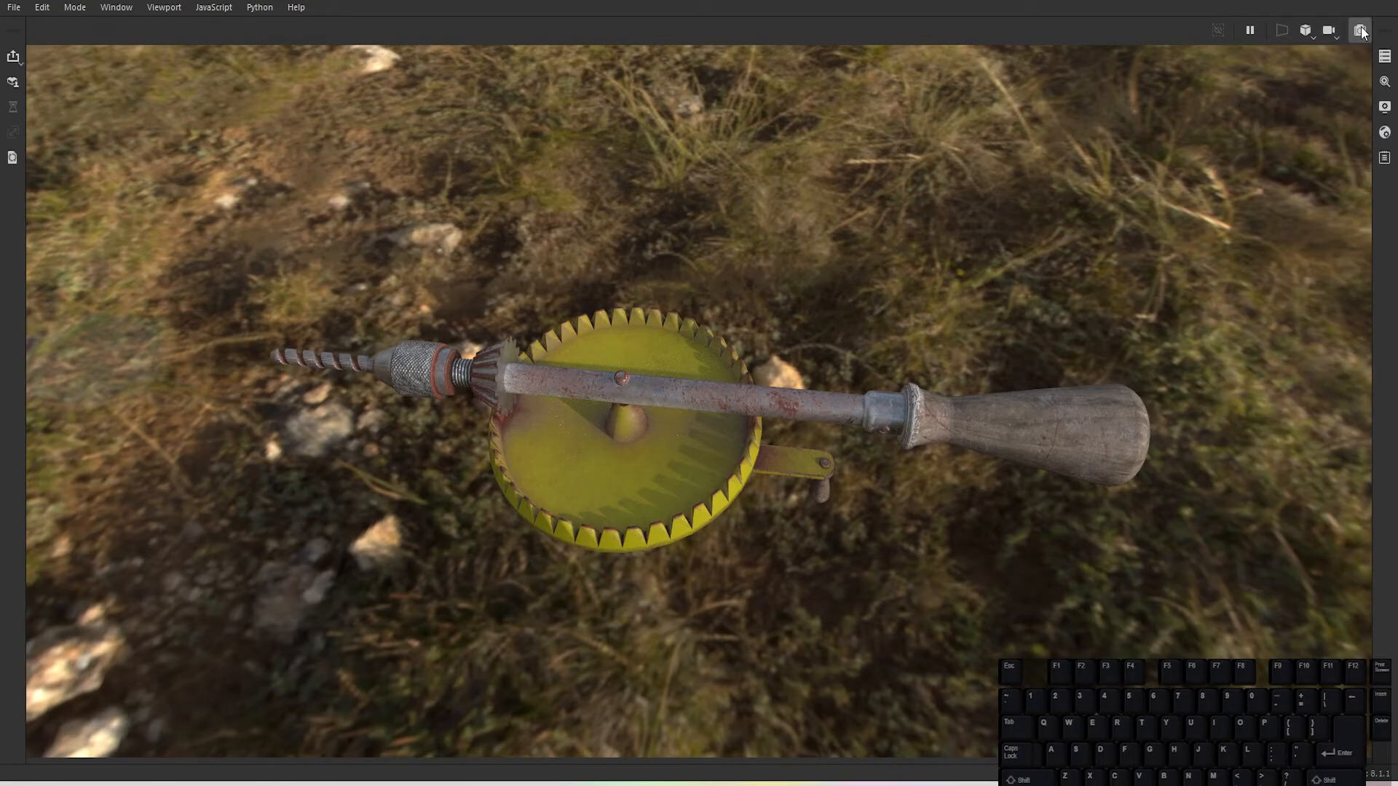
pyautogui.click(1385, 55)
pyautogui.click(1386, 82)
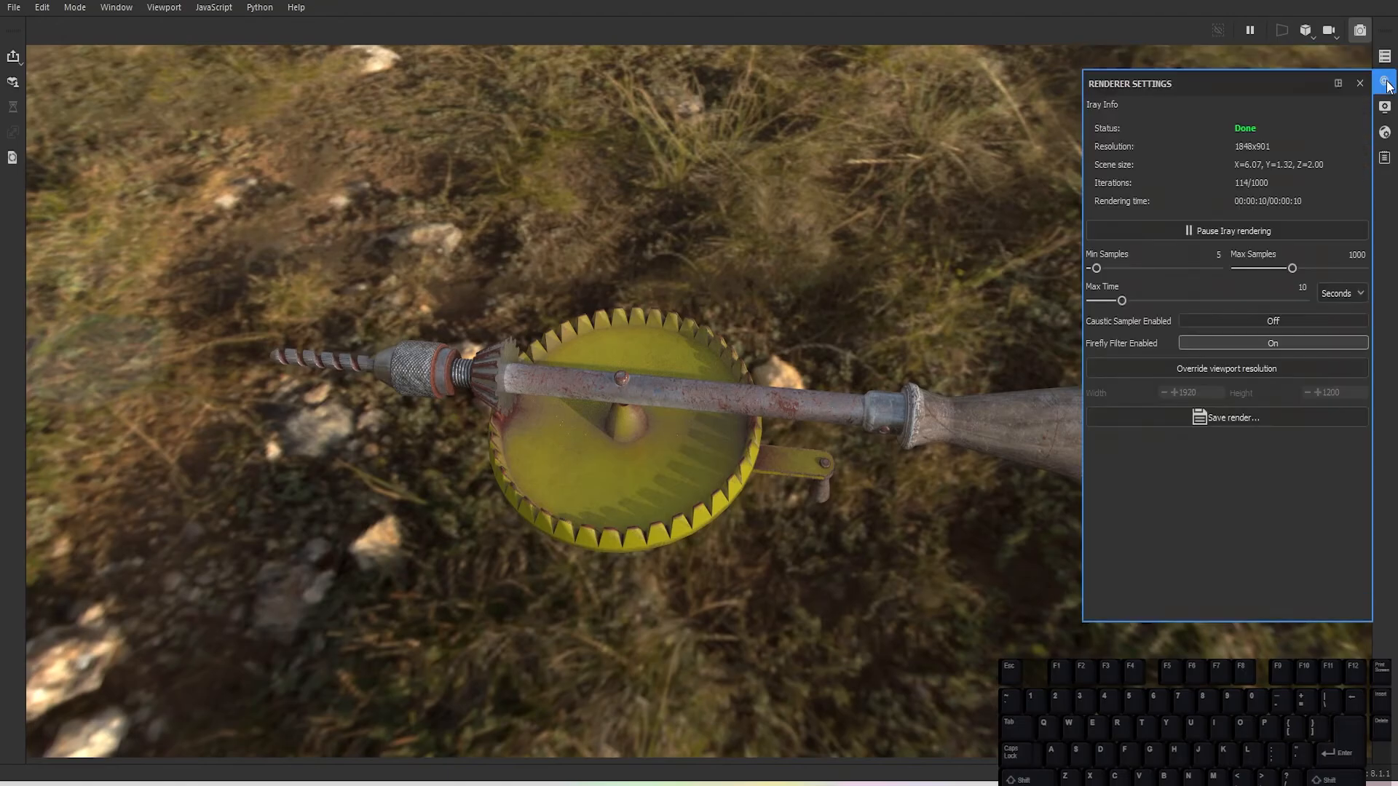
pyautogui.click(1385, 107)
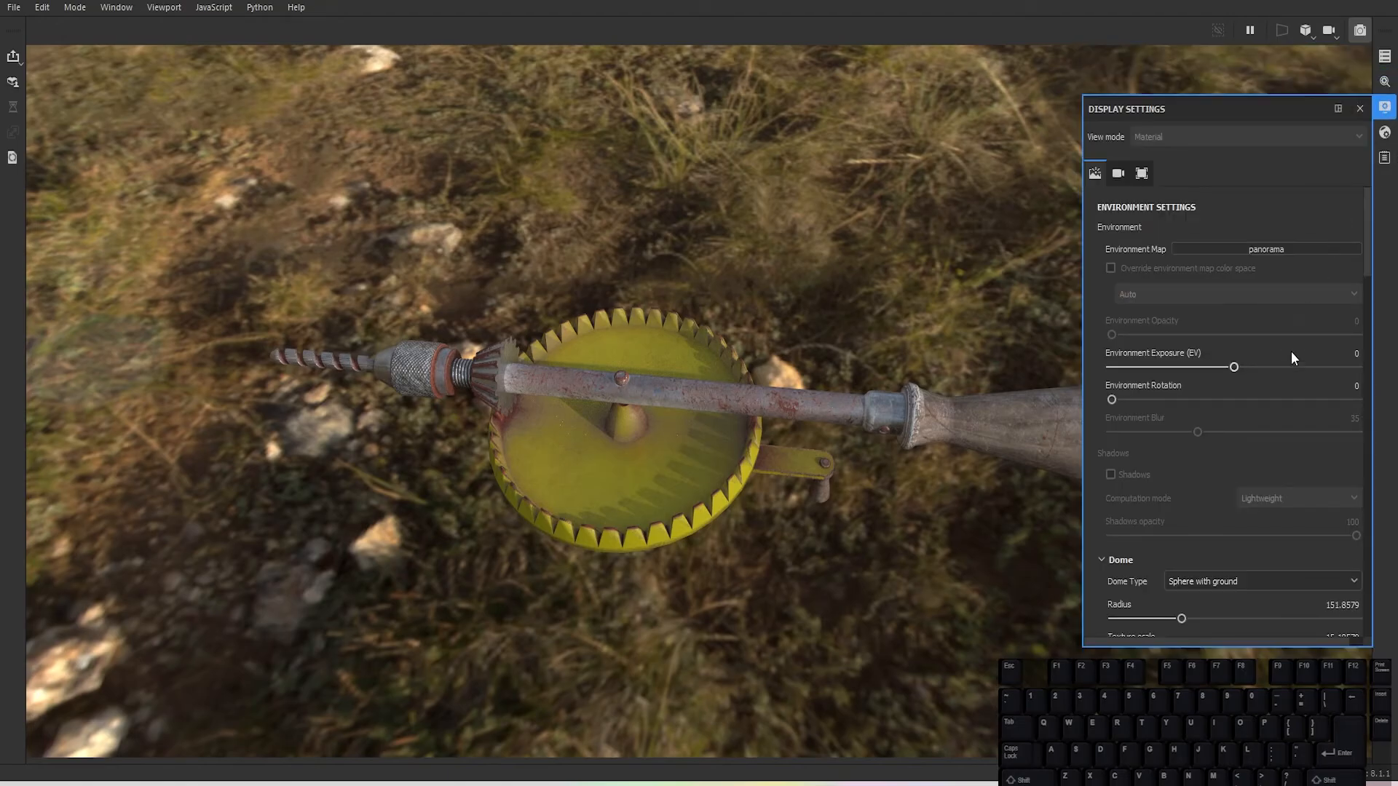
pyautogui.scroll(-3, 1268, 440)
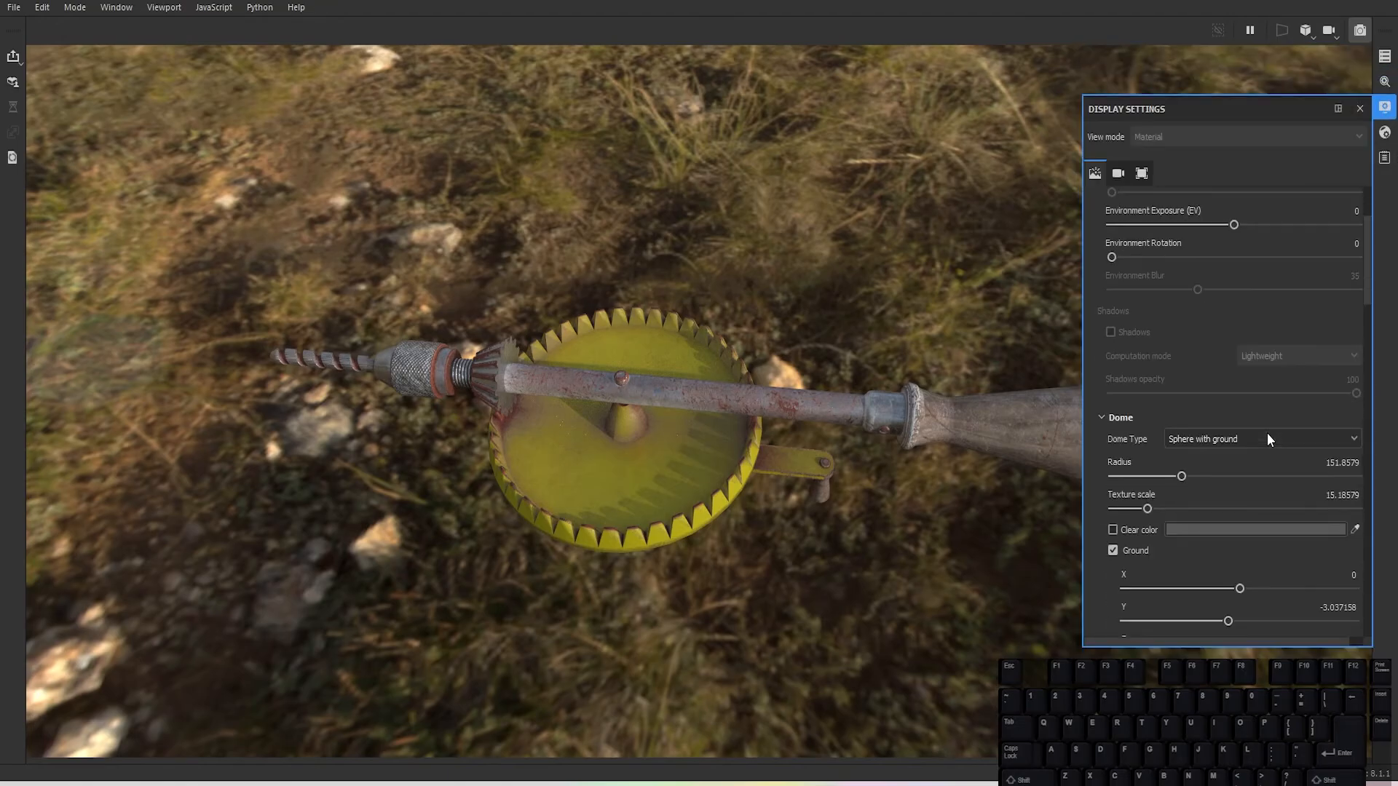
pyautogui.click(1112, 530)
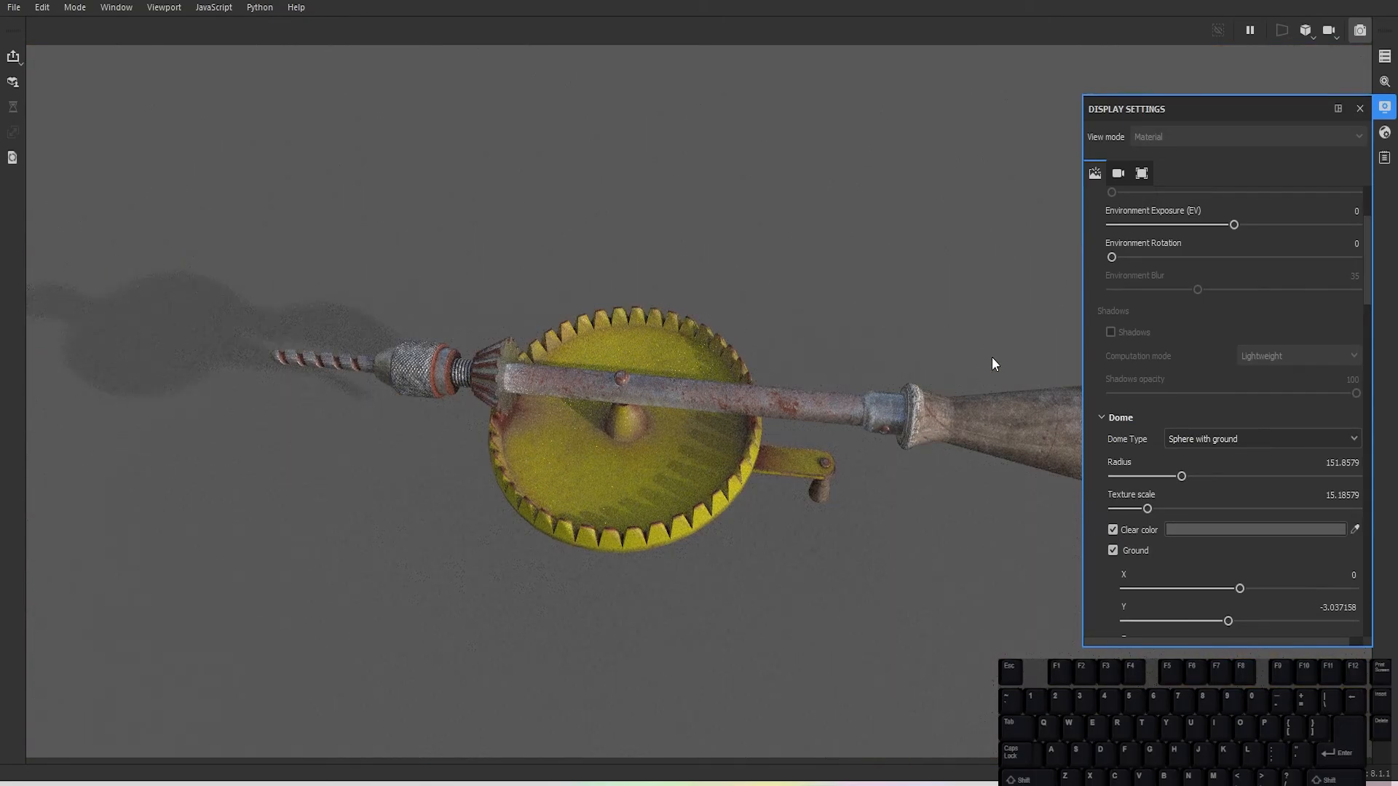
# Step: Try Studio Automotive Neutral as the environment map for the Iray render
pyautogui.scroll(3, 1250, 326)
pyautogui.click(1275, 248)
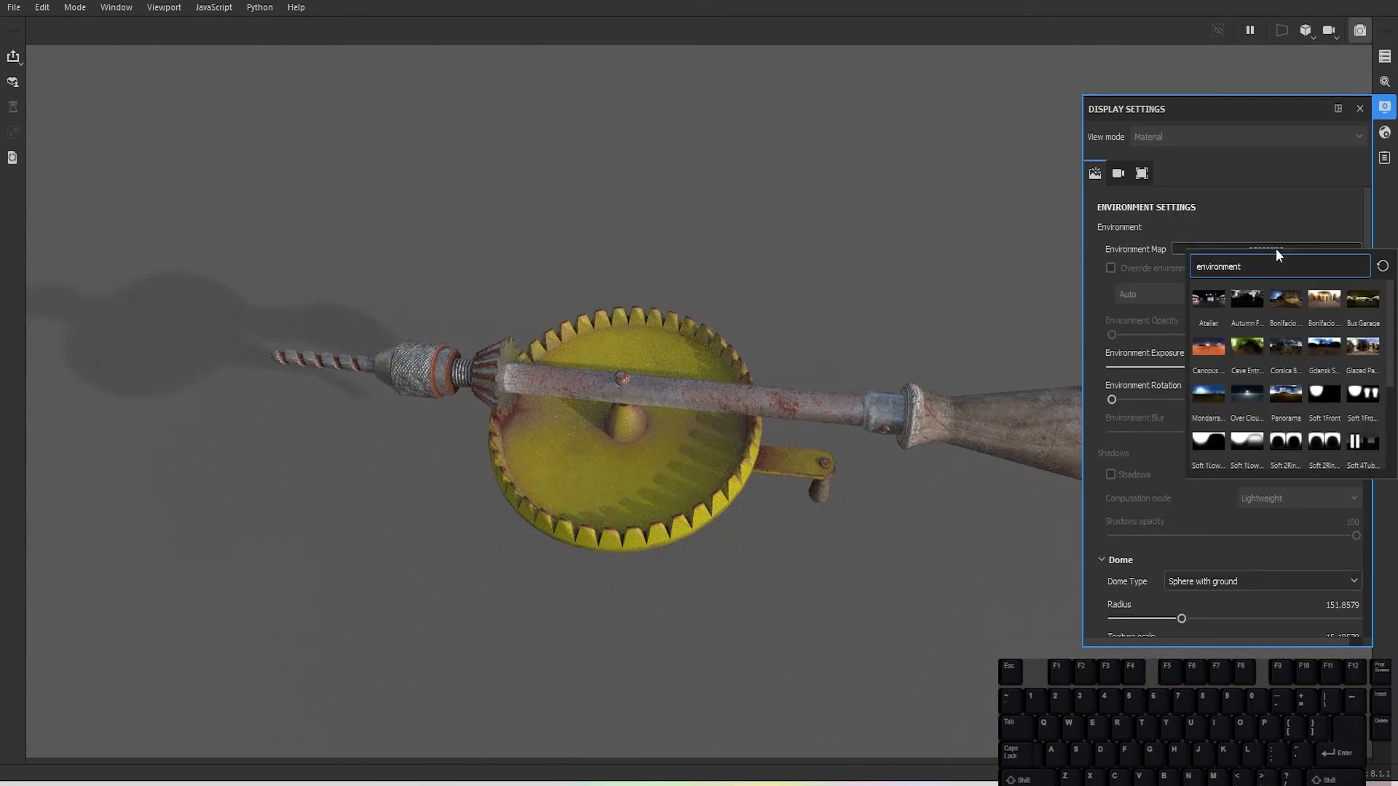
pyautogui.click(1250, 391)
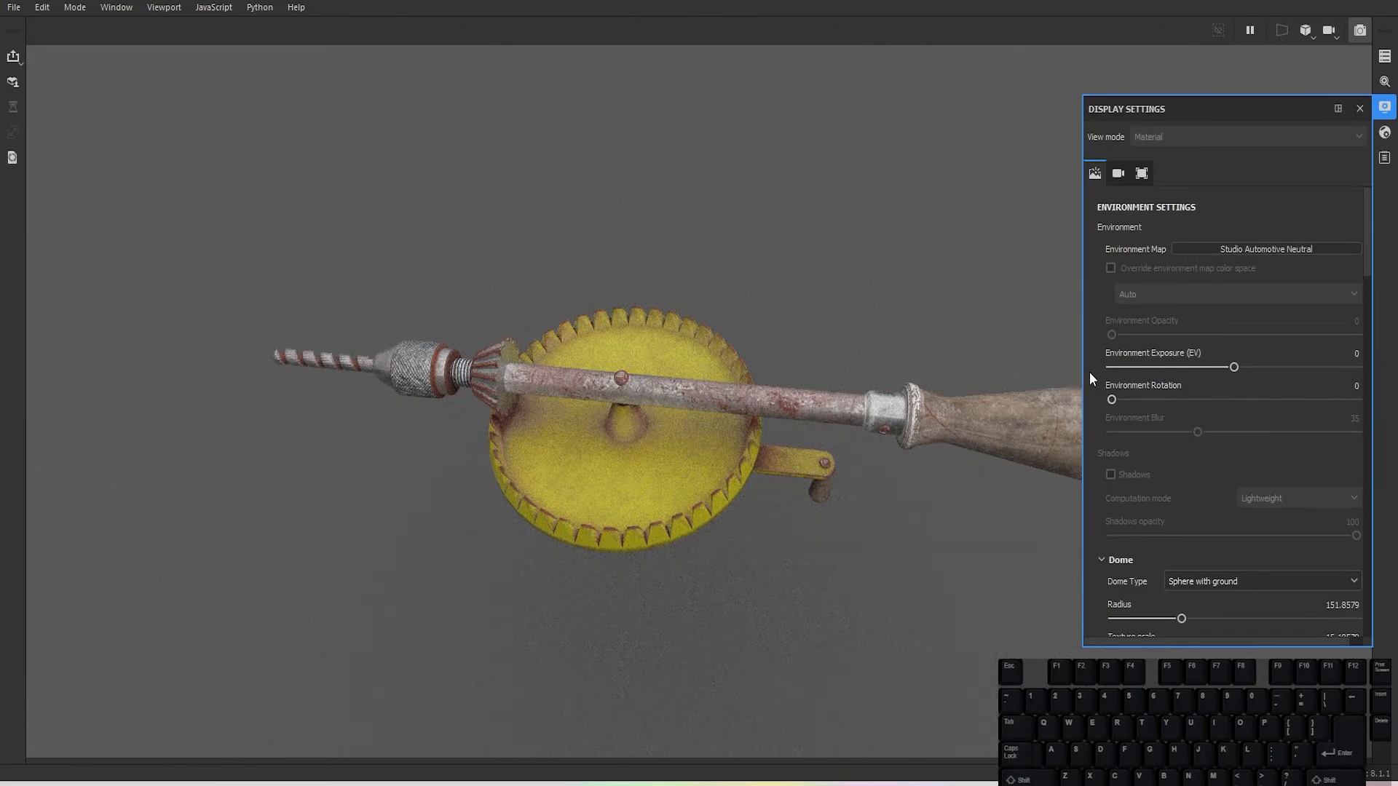
# Step: Preview several studio environments and try Studio White Soft as the render's environment map
pyautogui.click(1262, 247)
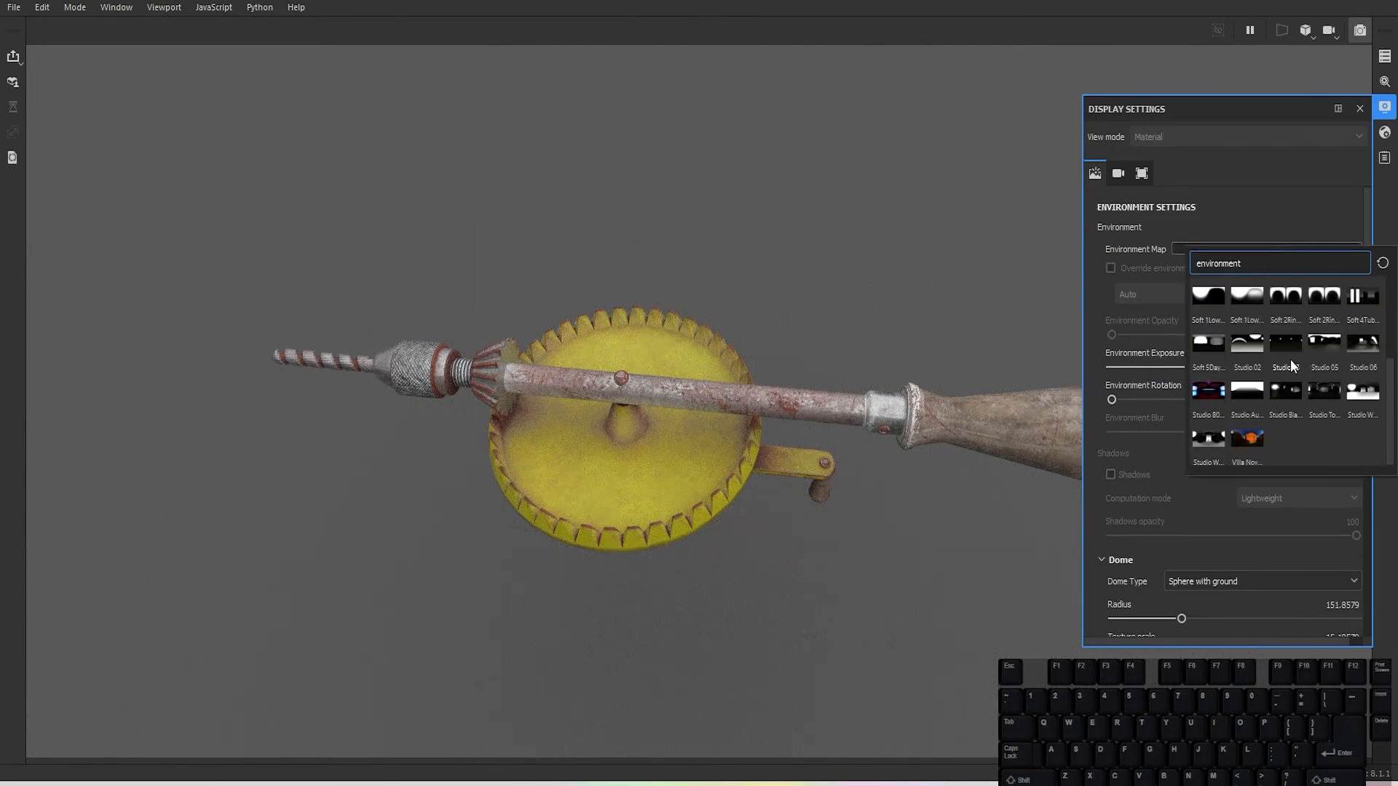
pyautogui.moveTo(1373, 404)
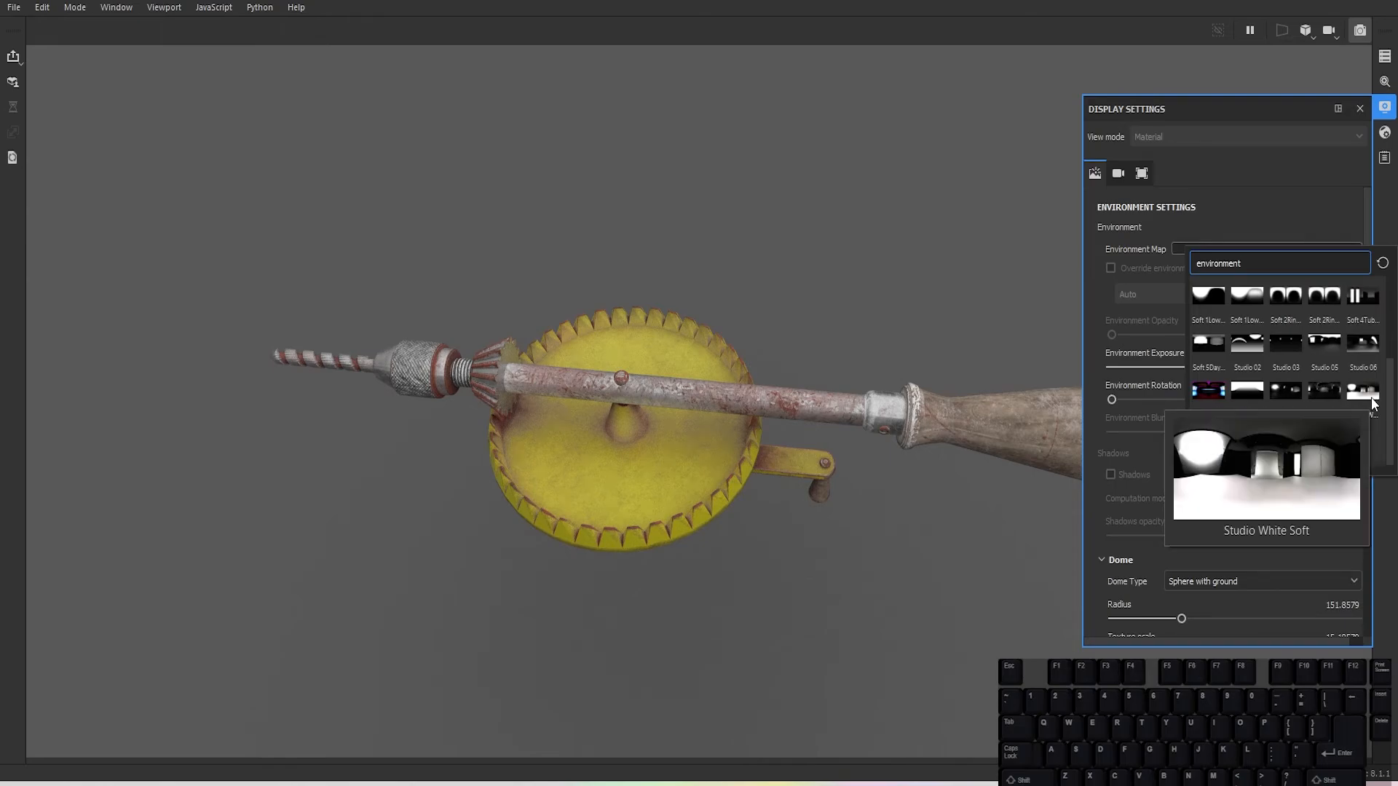
pyautogui.moveTo(1245, 400)
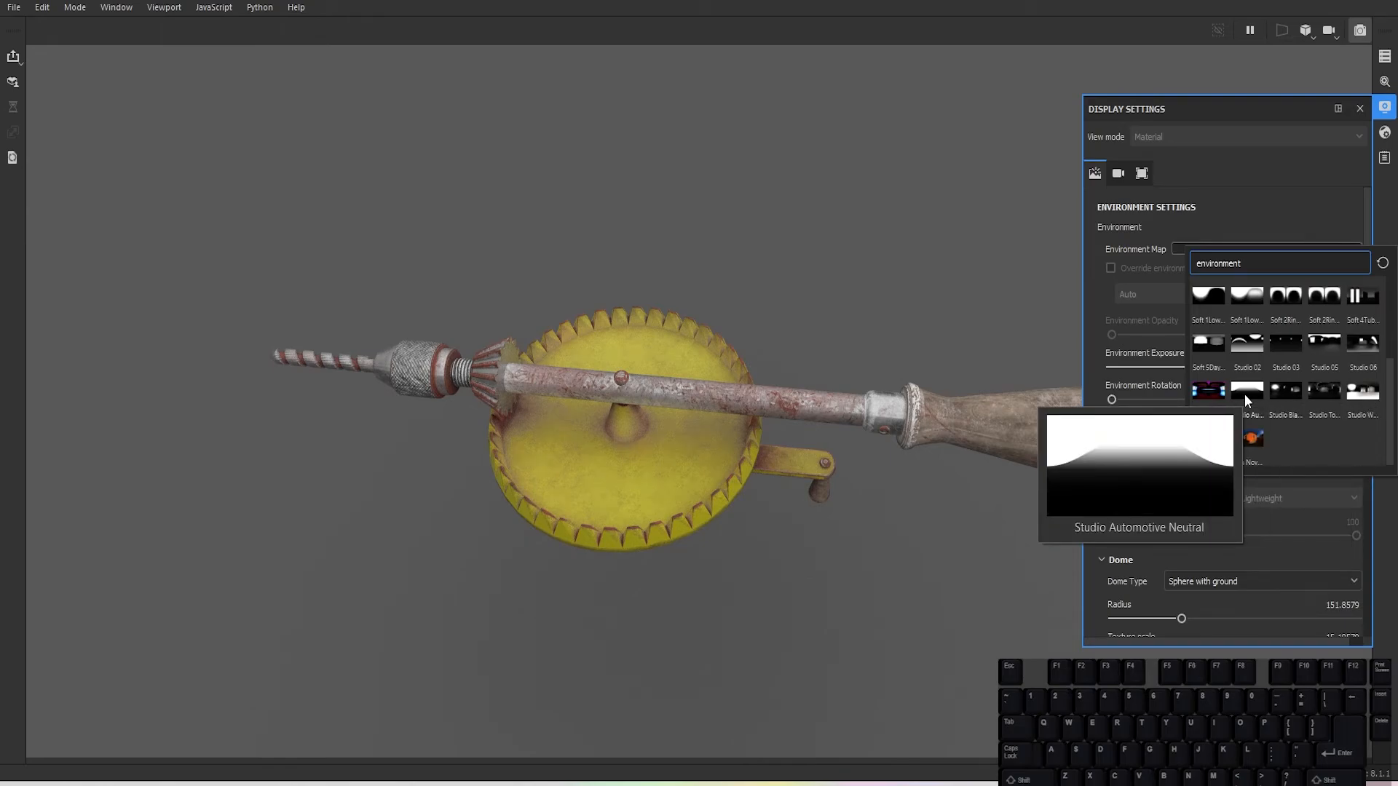
pyautogui.moveTo(1235, 294)
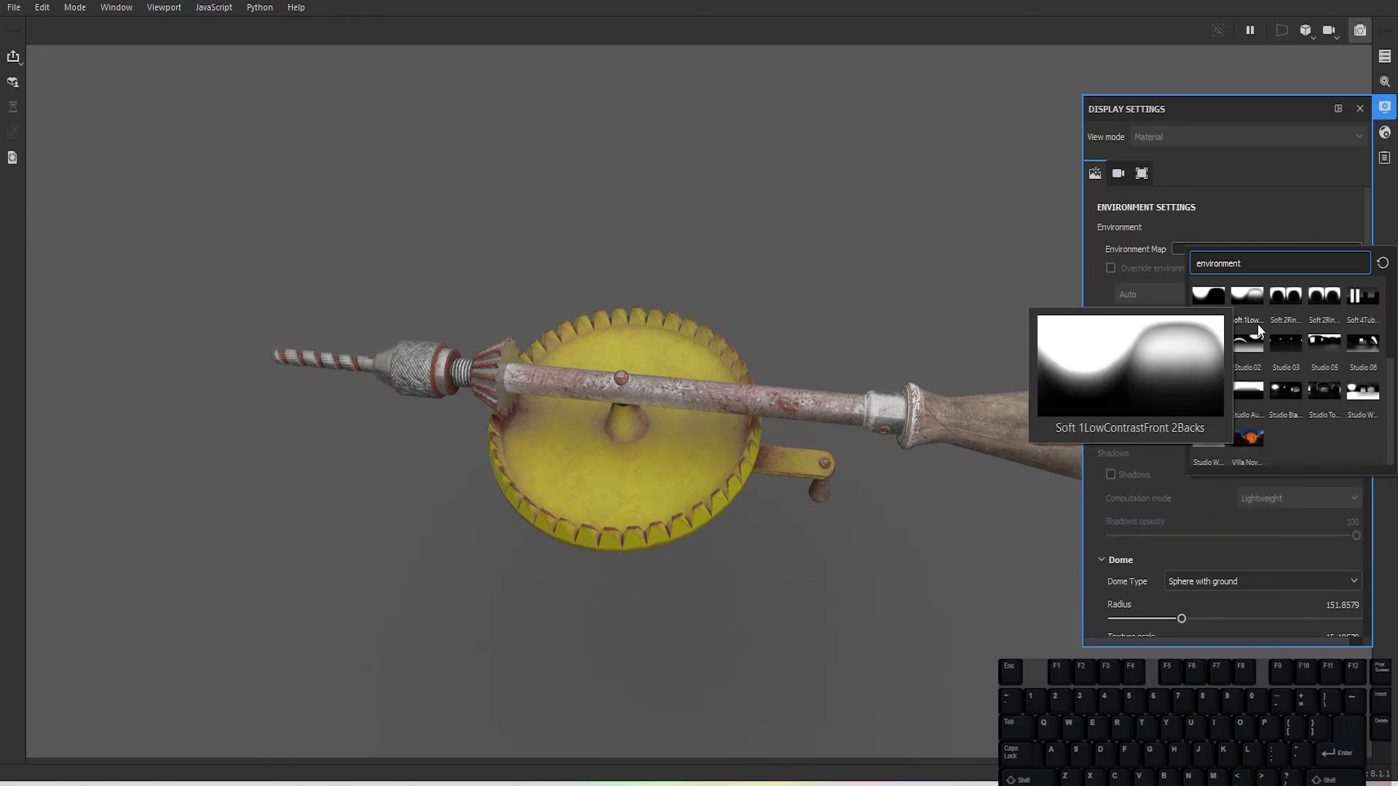
pyautogui.click(1363, 401)
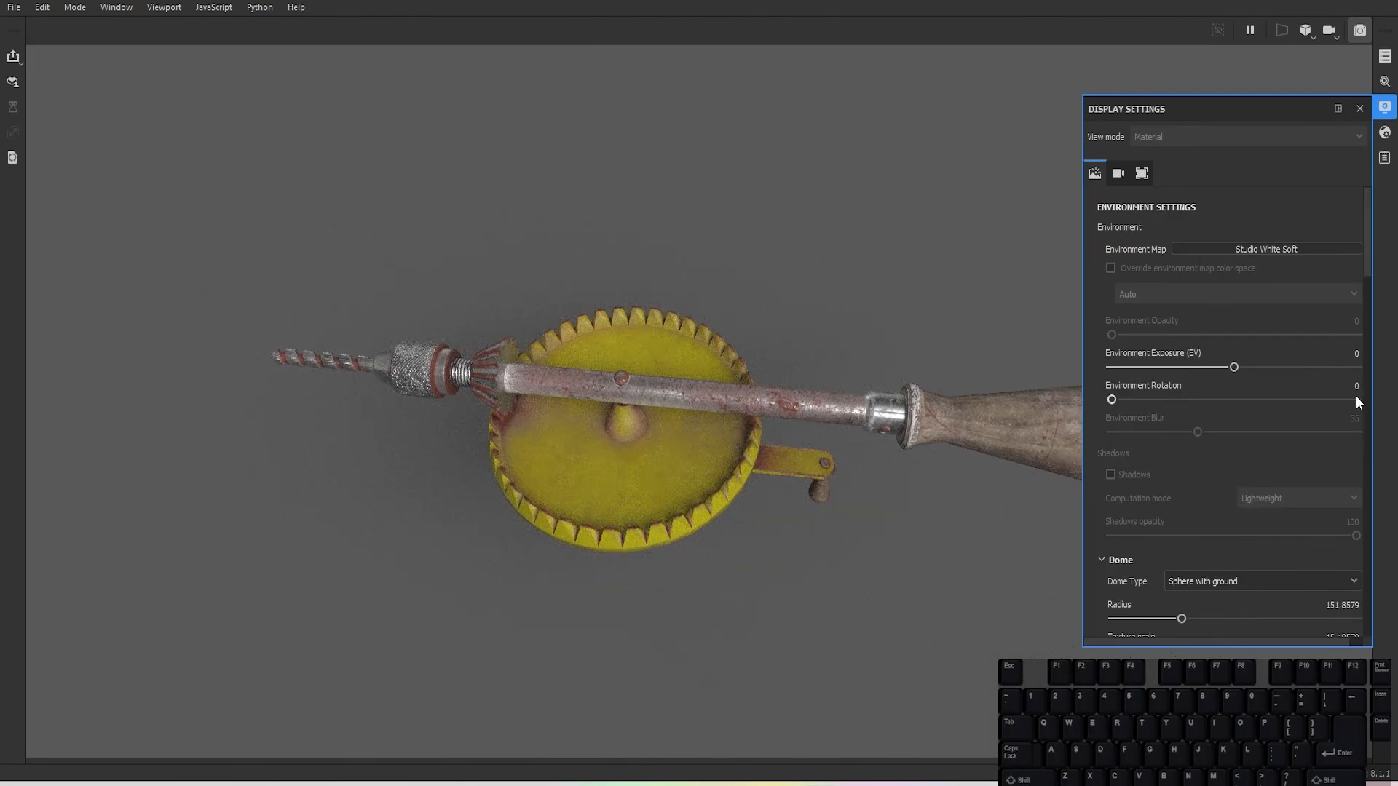
# Step: Set the render's environment map to Soft 5DaylightStudio and close the display settings
pyautogui.click(1261, 249)
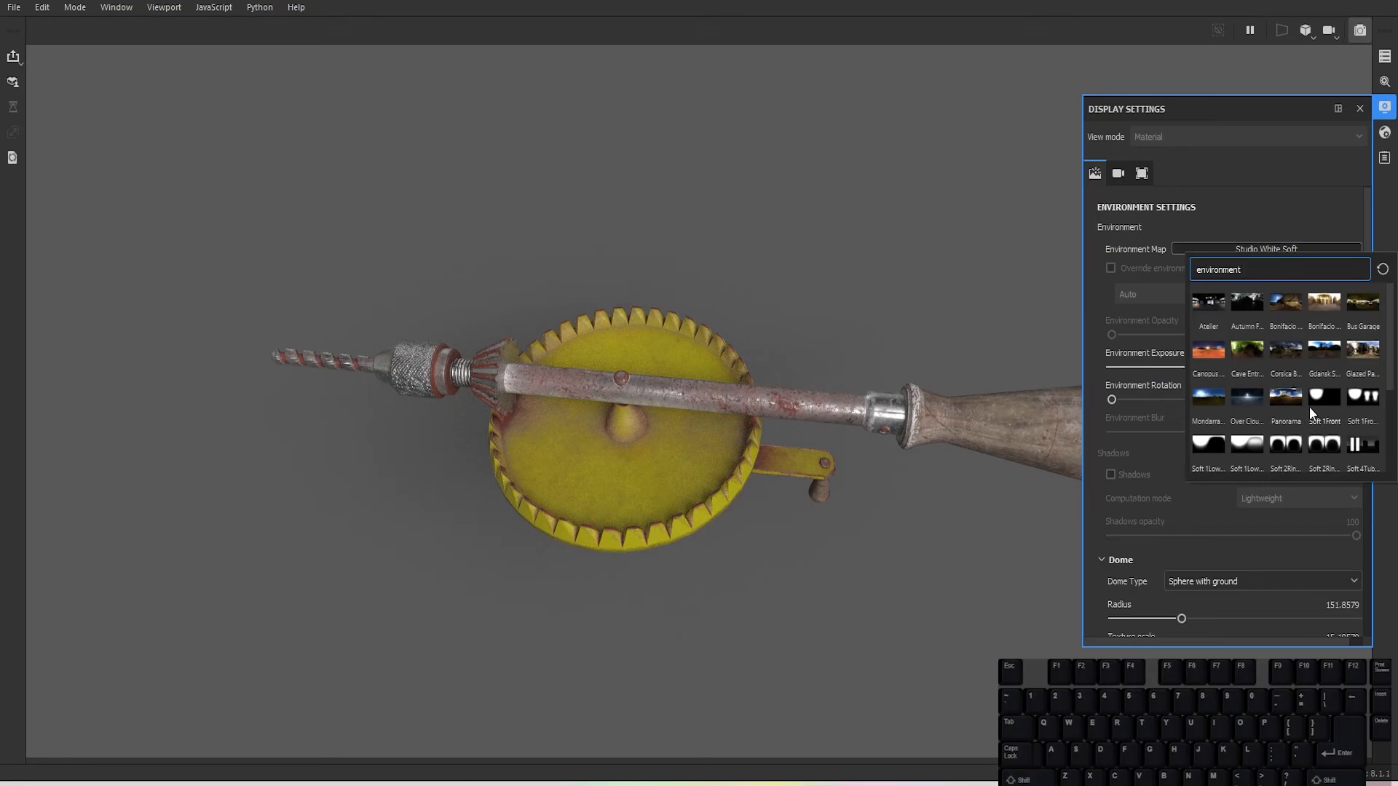
pyautogui.scroll(-3, 1309, 407)
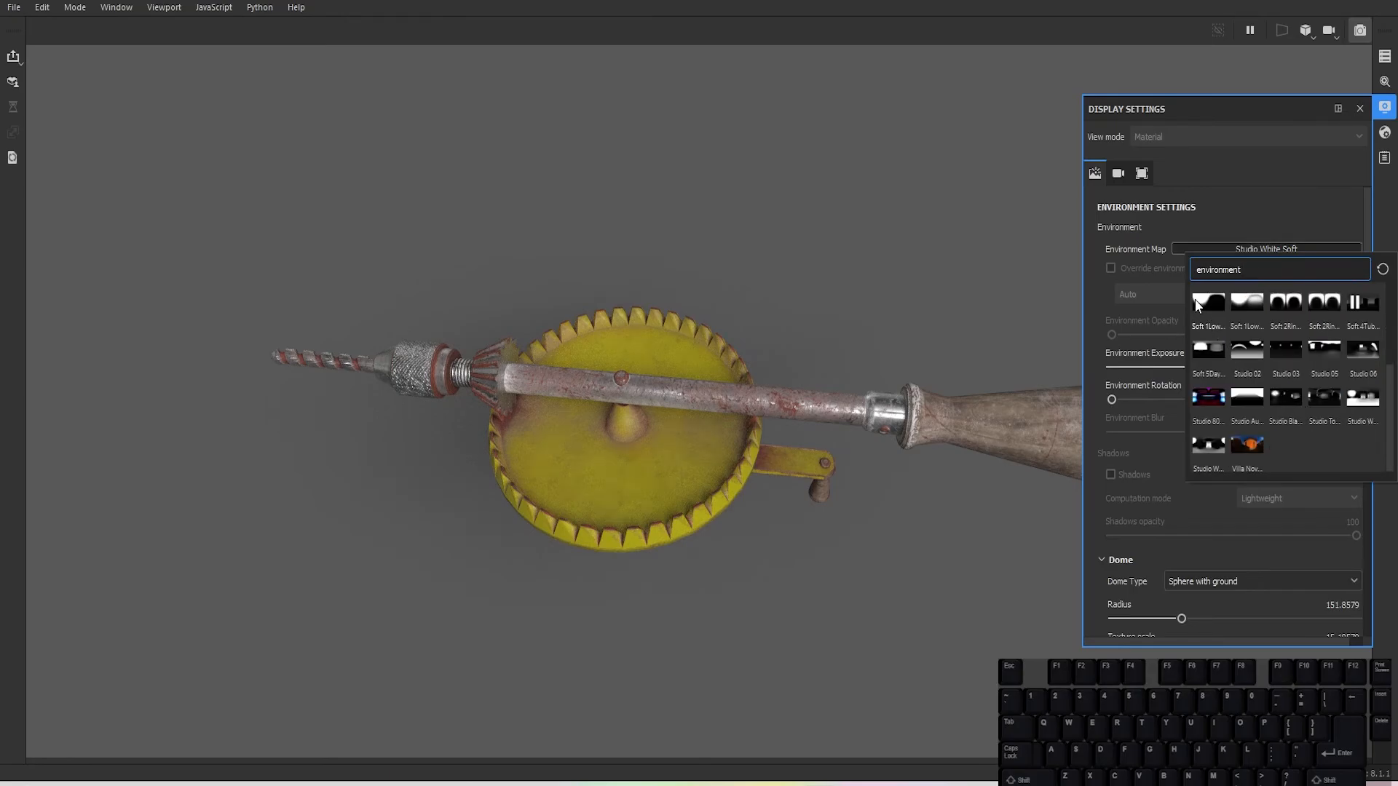
pyautogui.moveTo(1215, 350)
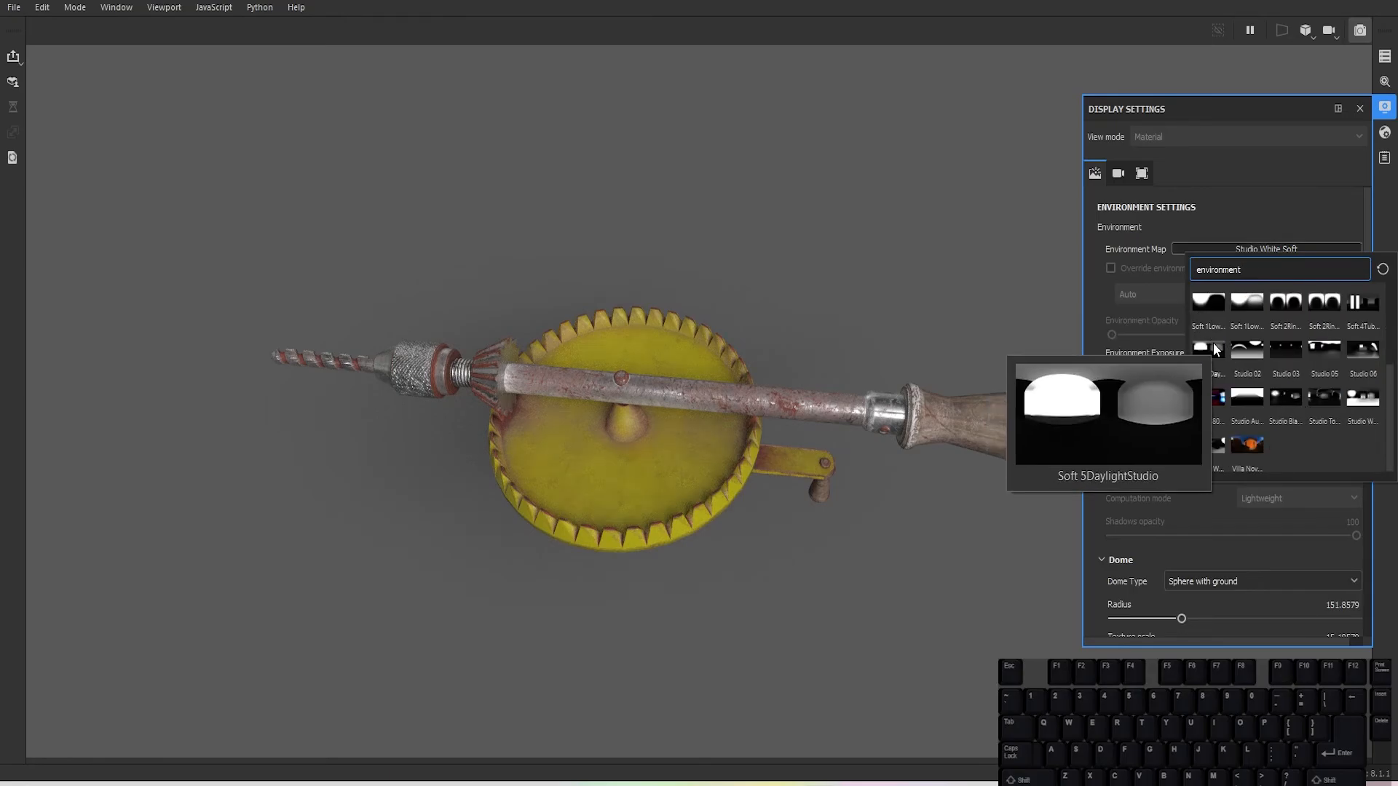
pyautogui.click(1214, 350)
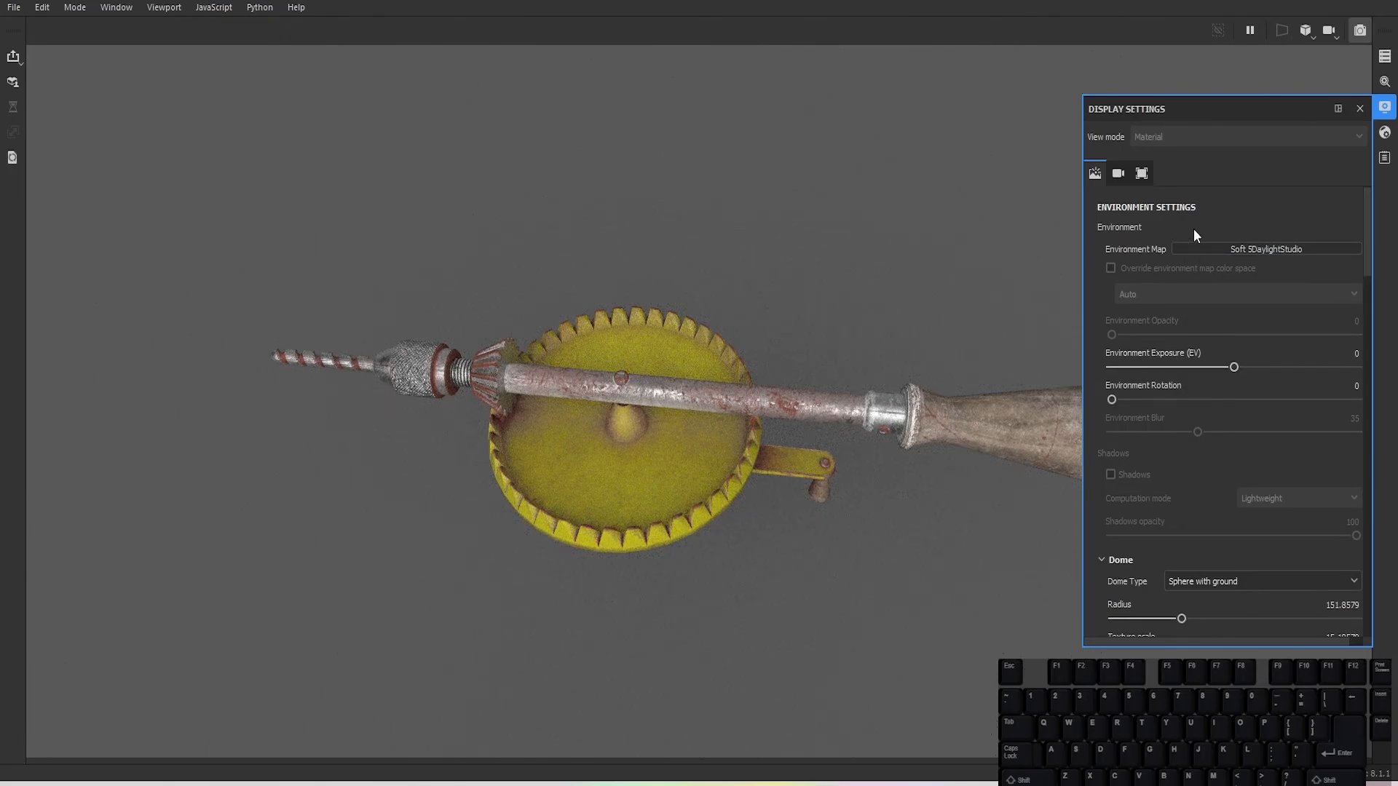
pyautogui.click(1360, 108)
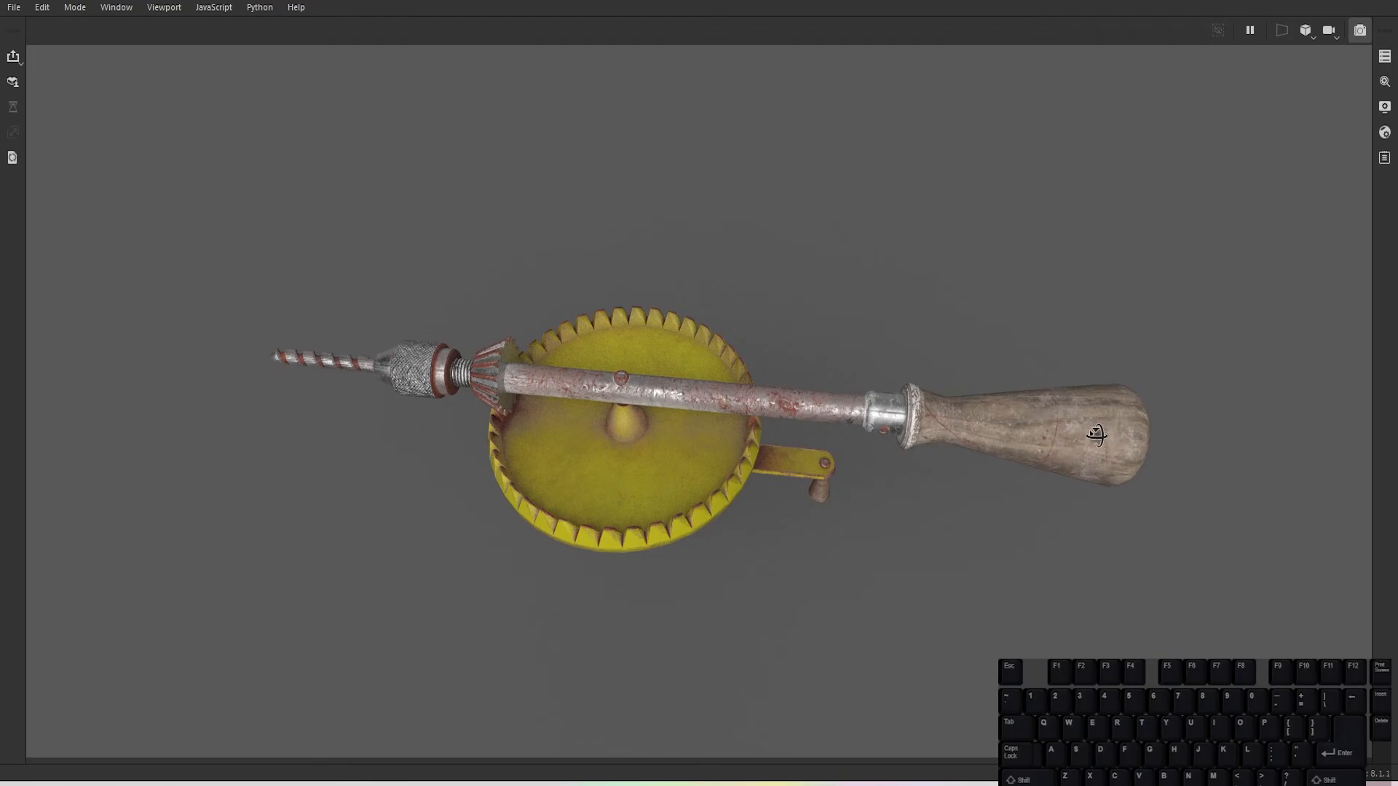
# Step: Frame the whole drill for the render from a low side angle, with the drill bit turned towards the camera
pyautogui.moveTo(1100, 435); pyautogui.dragTo(1007, 399)
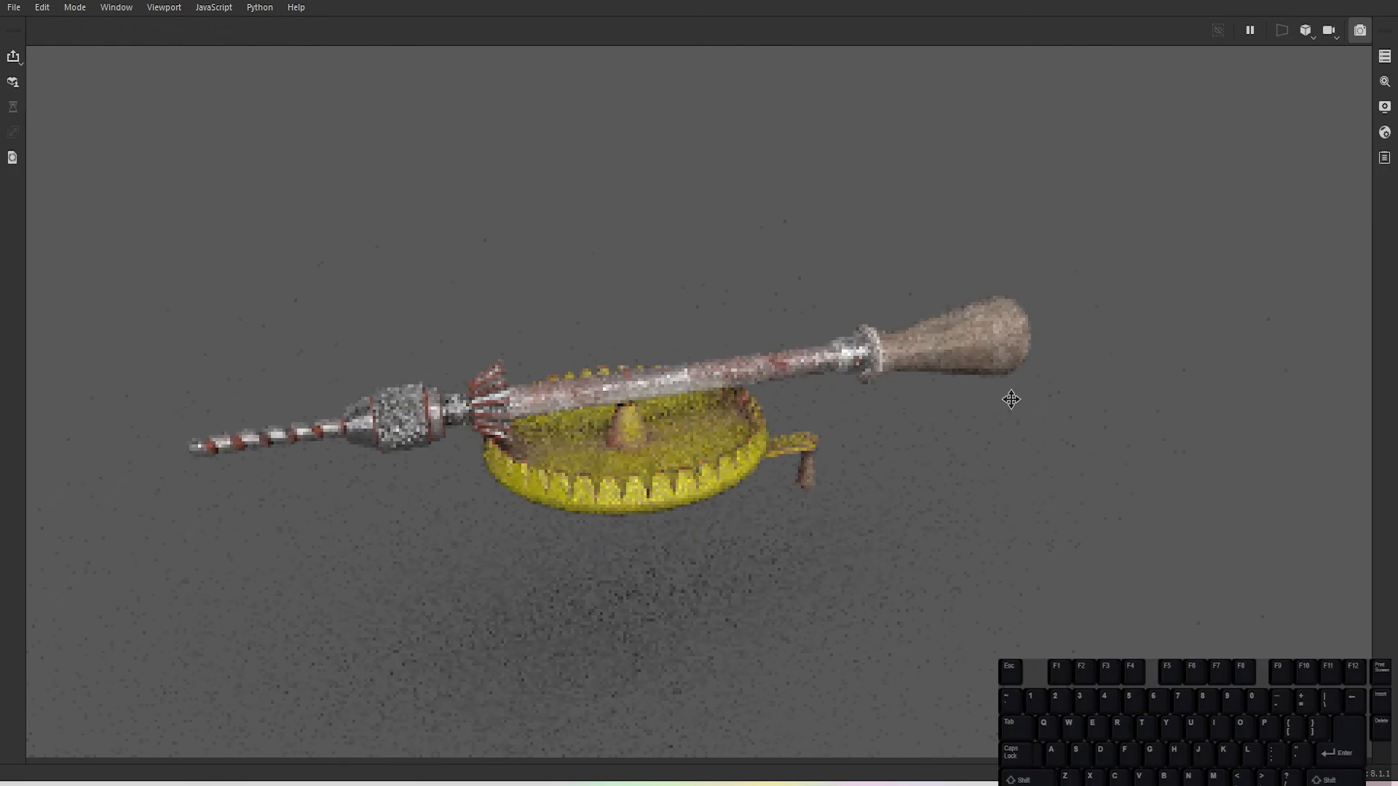
pyautogui.keyDown('alt'); pyautogui.moveTo(1011, 400); pyautogui.dragTo(1049, 400, button='middle'); pyautogui.keyUp('alt')
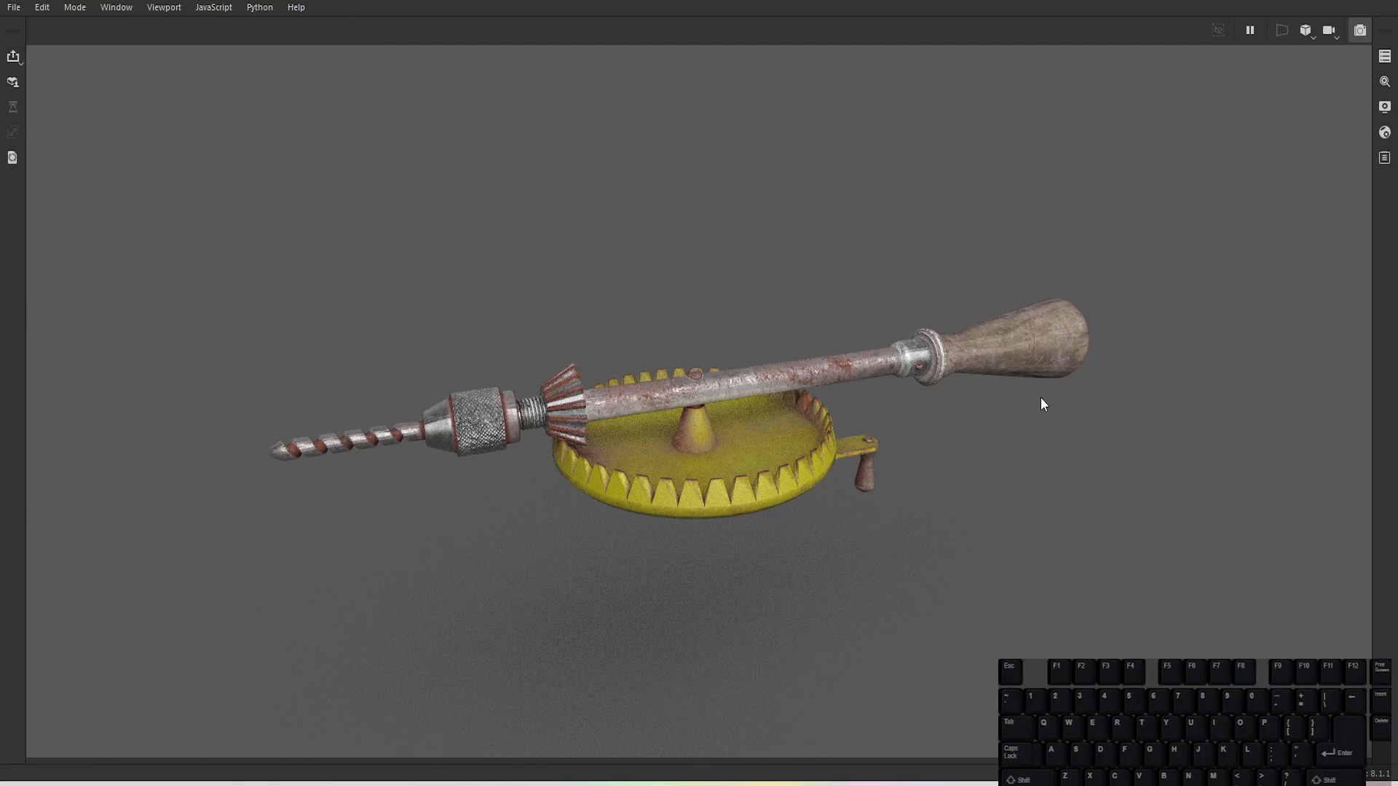
pyautogui.moveTo(393, 490)
pyautogui.mouseDown()
pyautogui.moveTo(387, 447)
pyautogui.moveTo(397, 508)
pyautogui.moveTo(406, 490)
pyautogui.moveTo(437, 490)
pyautogui.moveTo(431, 478)
pyautogui.moveTo(439, 495)
pyautogui.mouseUp()
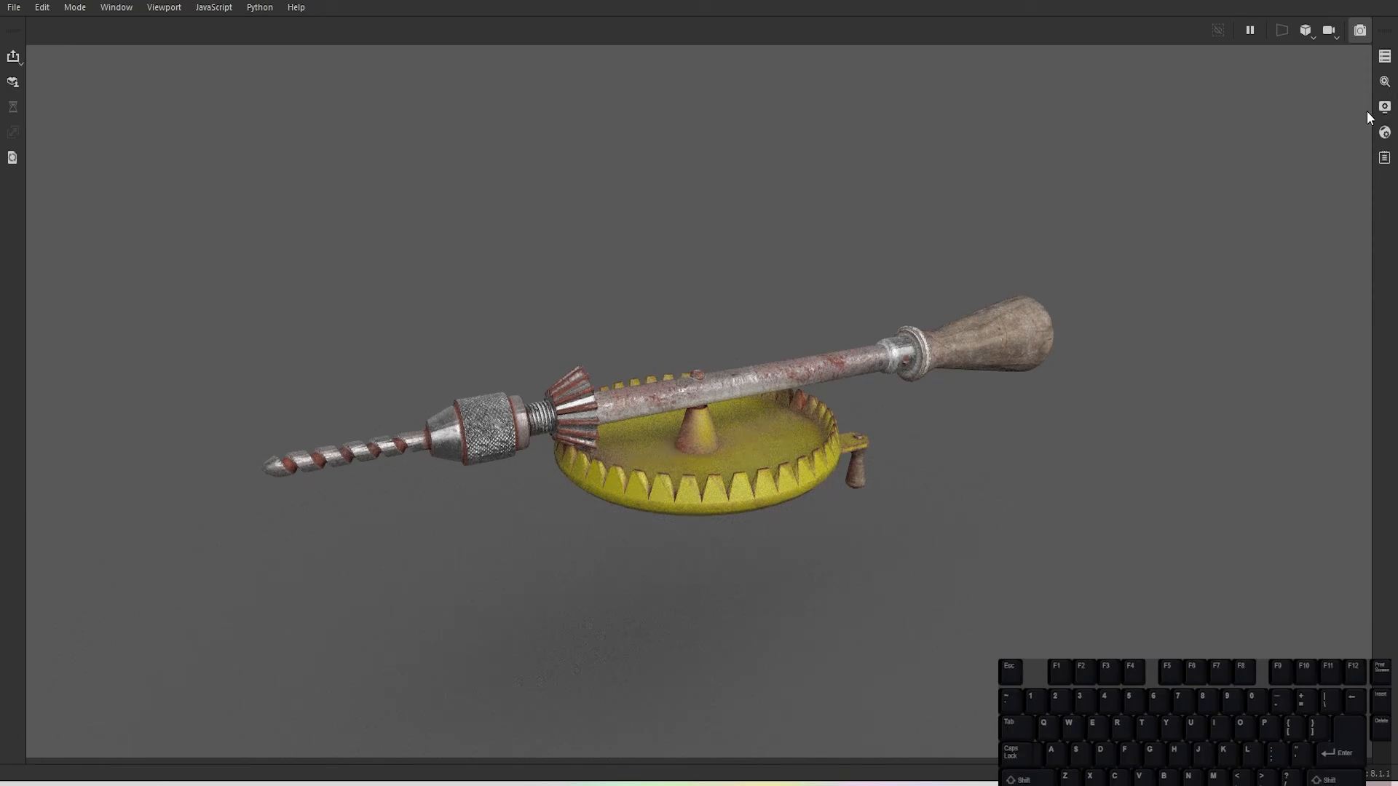
# Step: Set the Iray renderer's maximum time to 200 seconds
pyautogui.click(1381, 83)
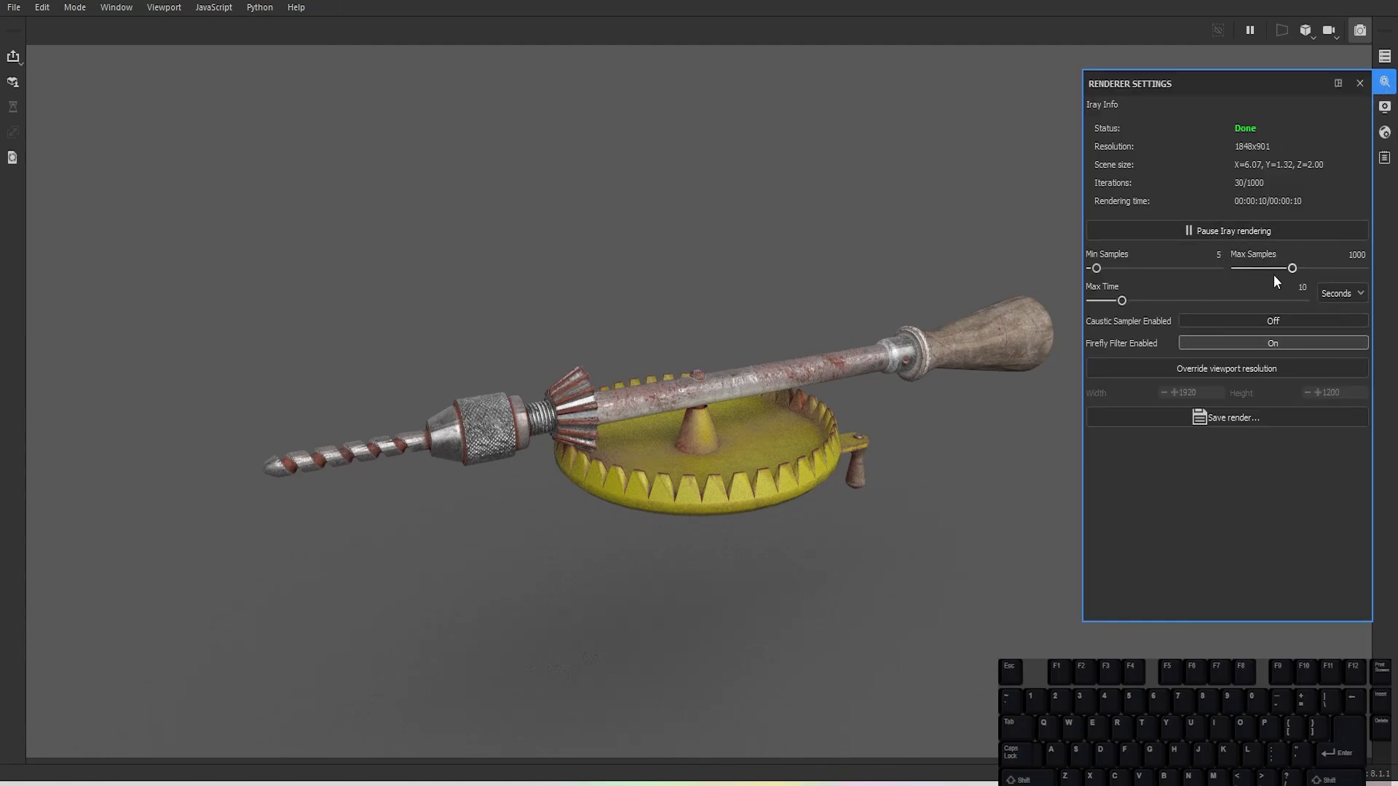
pyautogui.click(1303, 288)
pyautogui.press('Return')
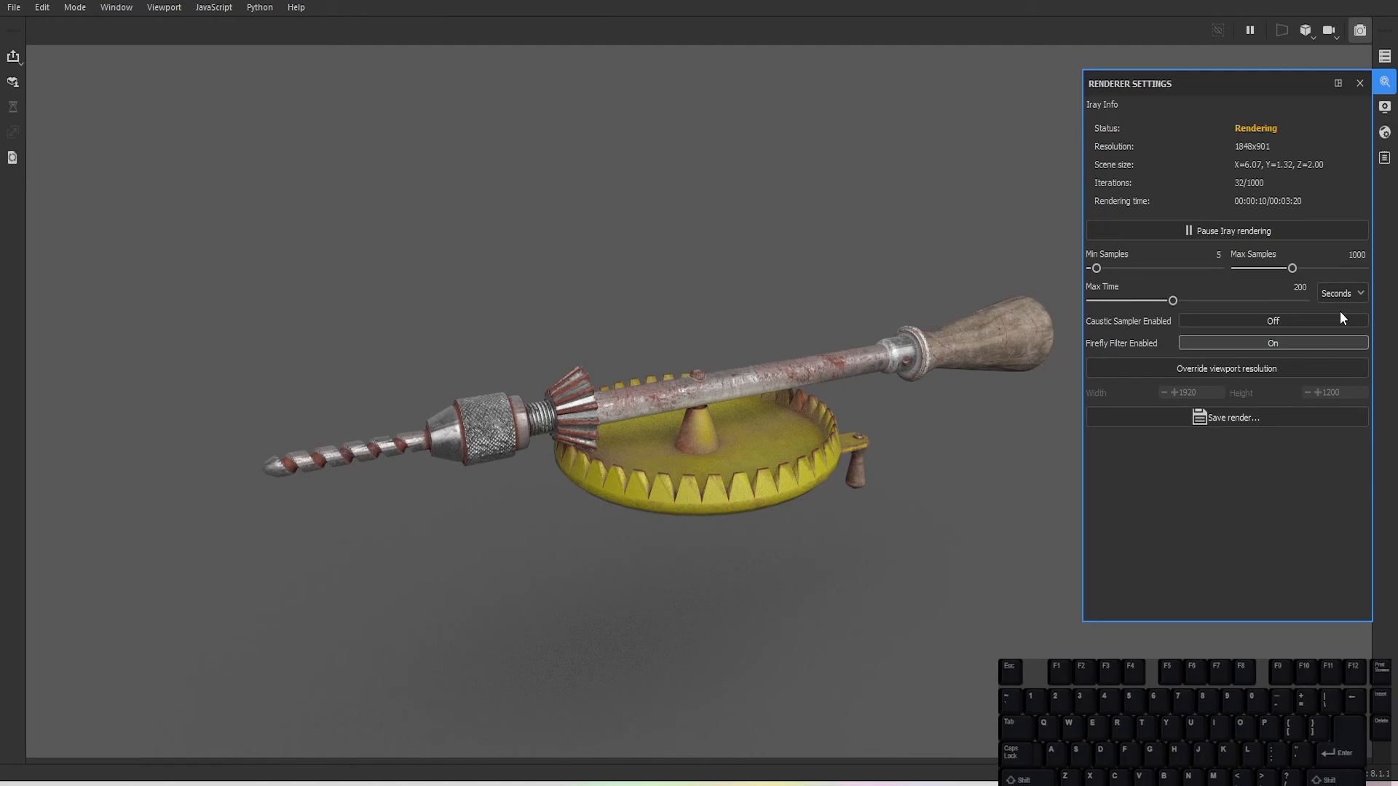